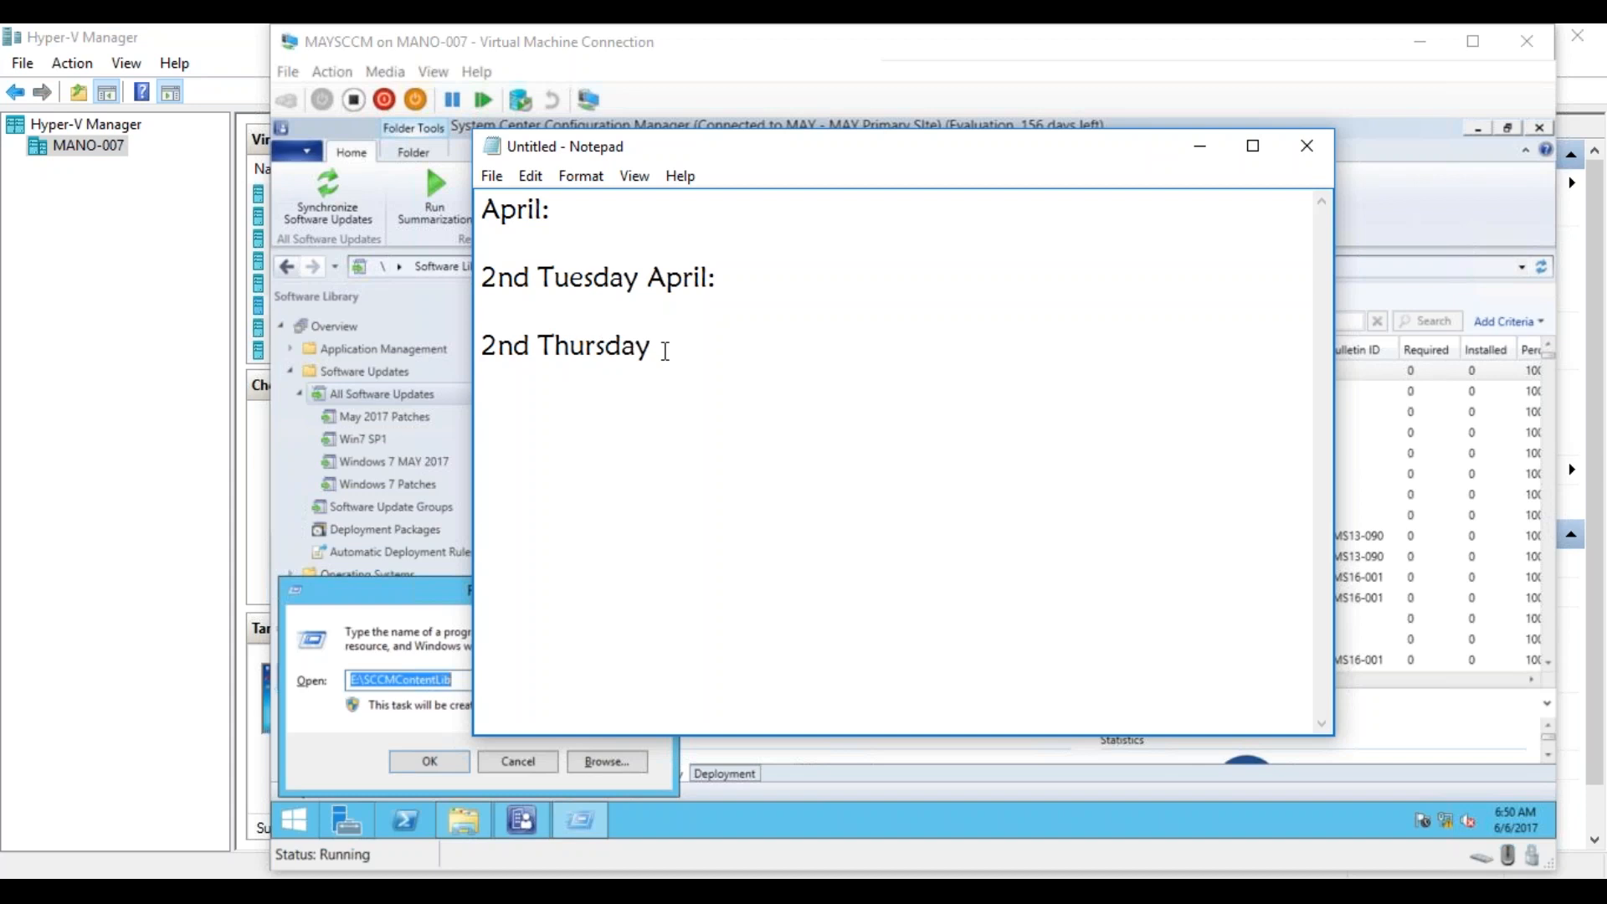
# End the "2nd Thursday" line with a colon and add "Add Criteria:" on the line below it.
pyautogui.write(':')
pyautogui.write('Add Crite')
pyautogui.write('ria: ')
pyautogui.write('Date R')
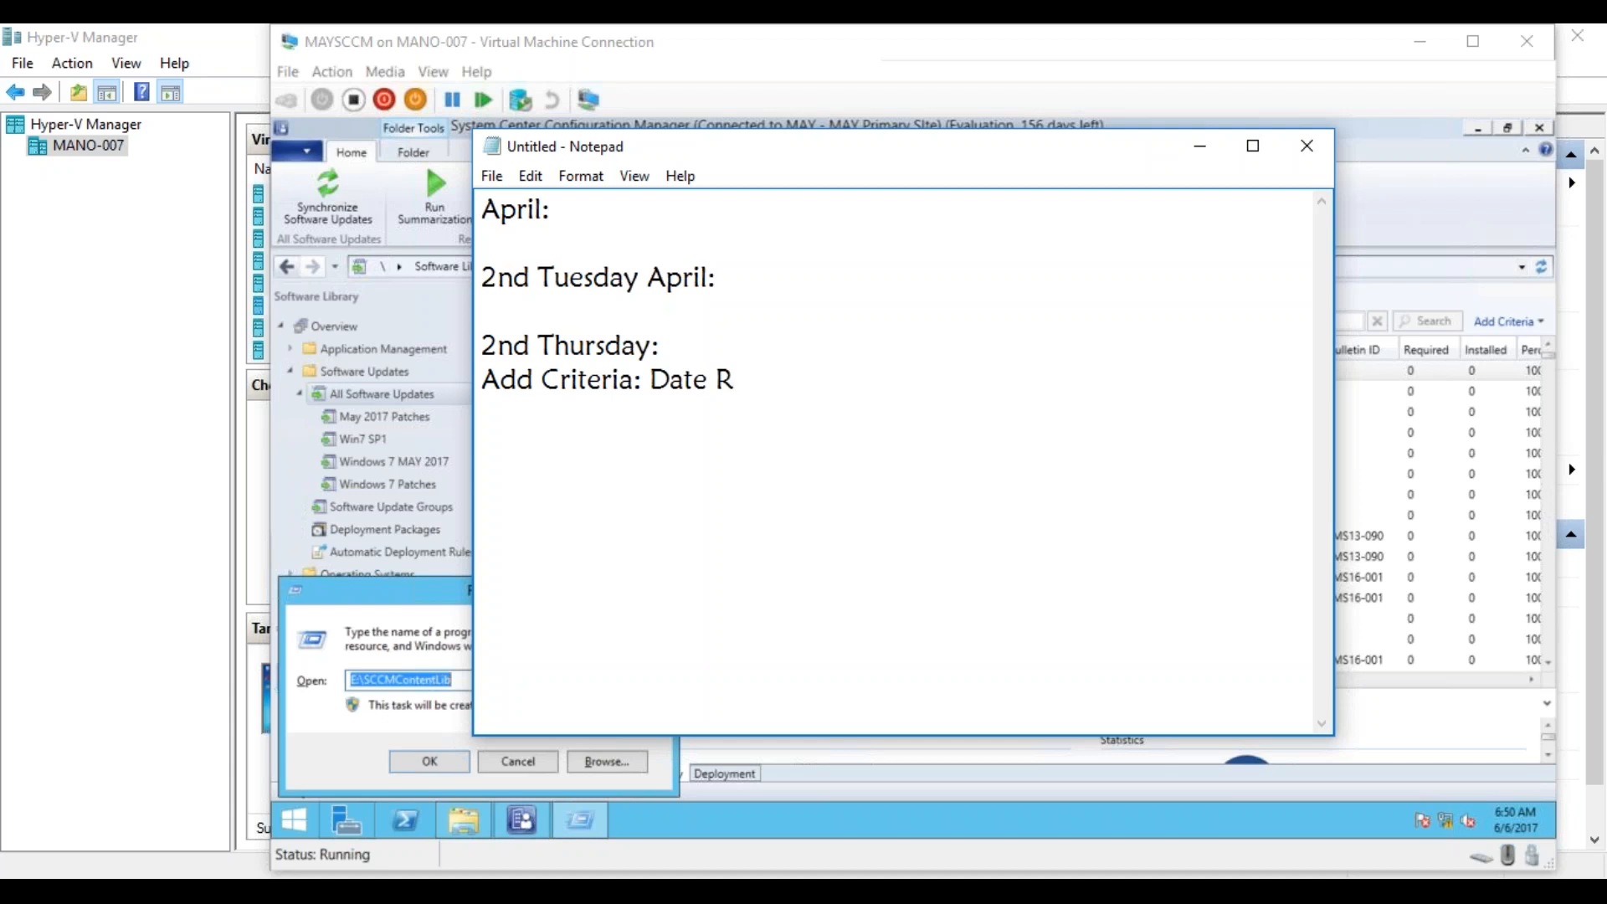
pyautogui.write('eleased or Rev')
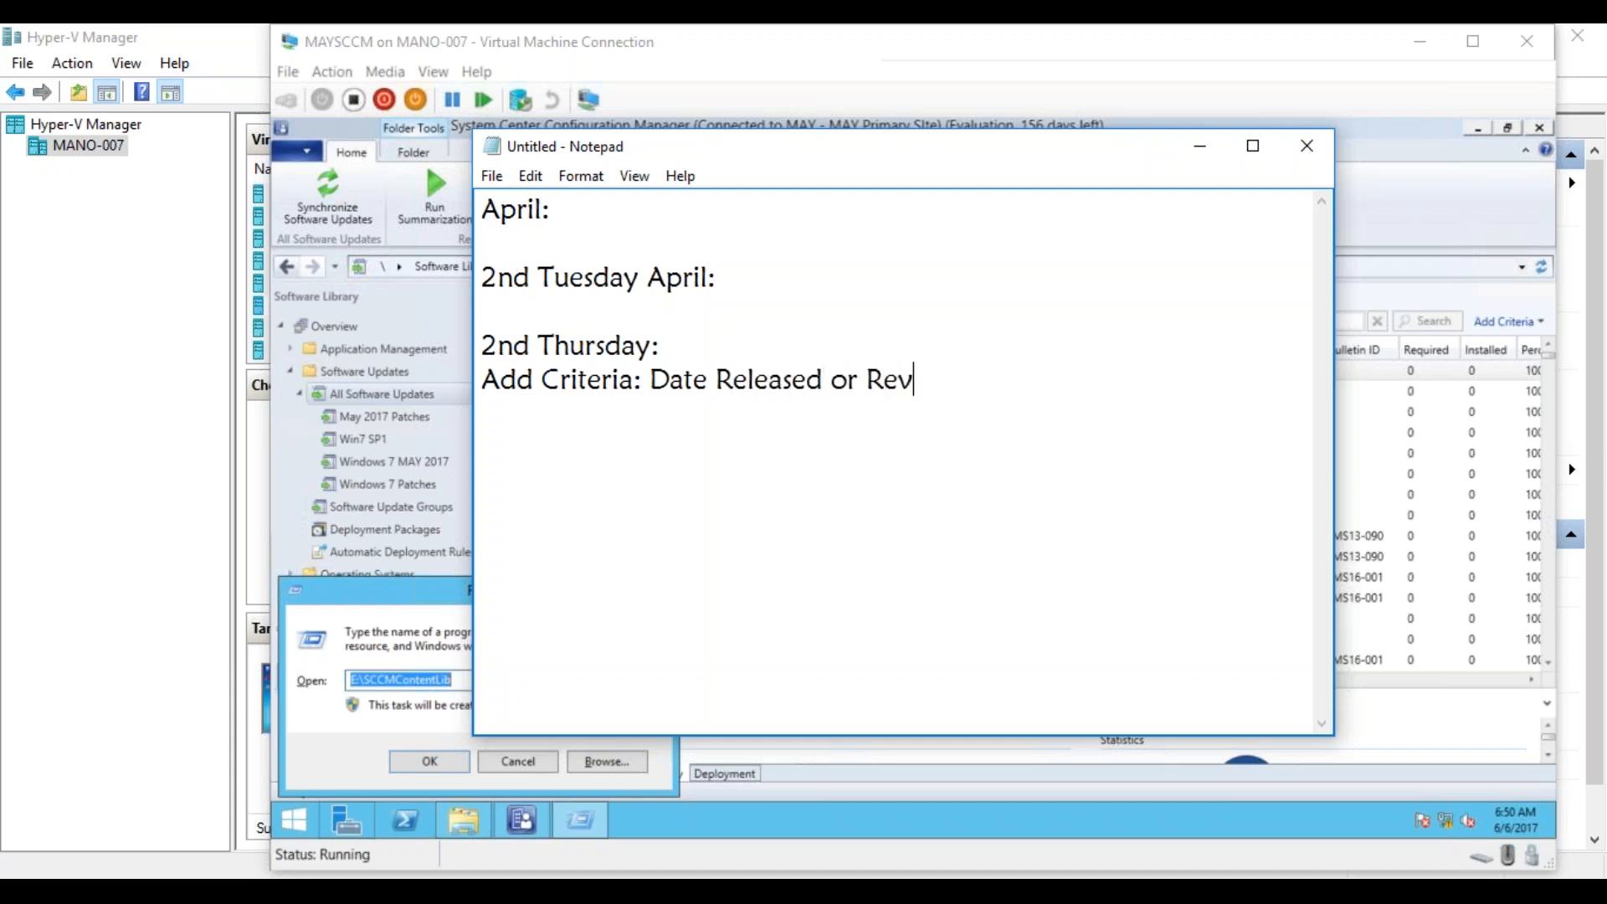
pyautogui.write('ised on or after la')
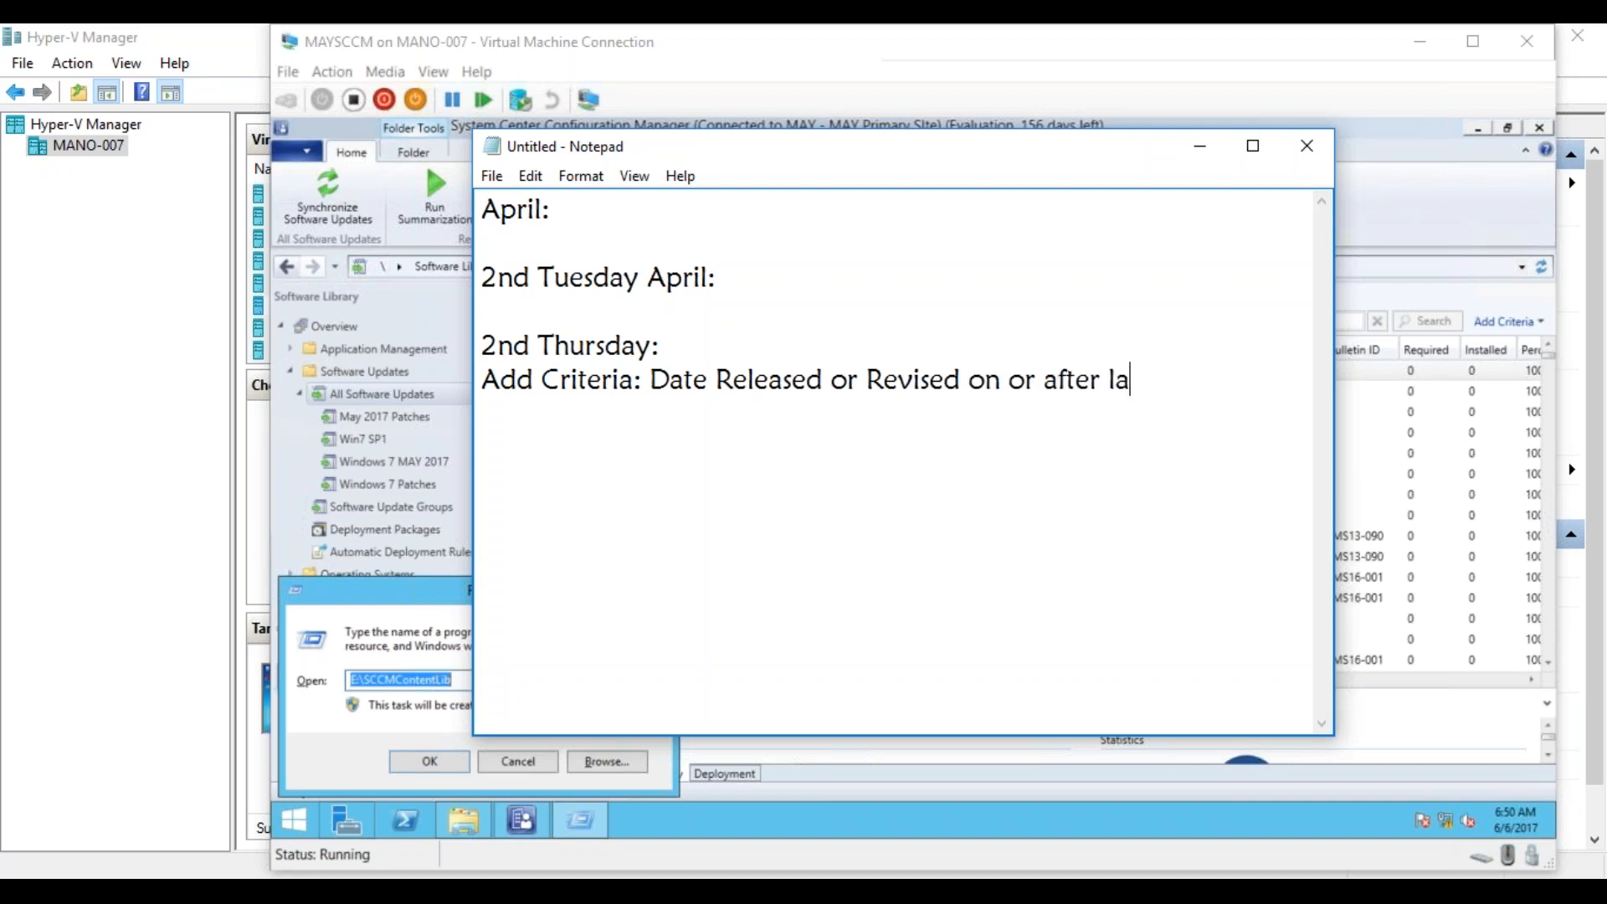
pyautogui.write('st 2 days')
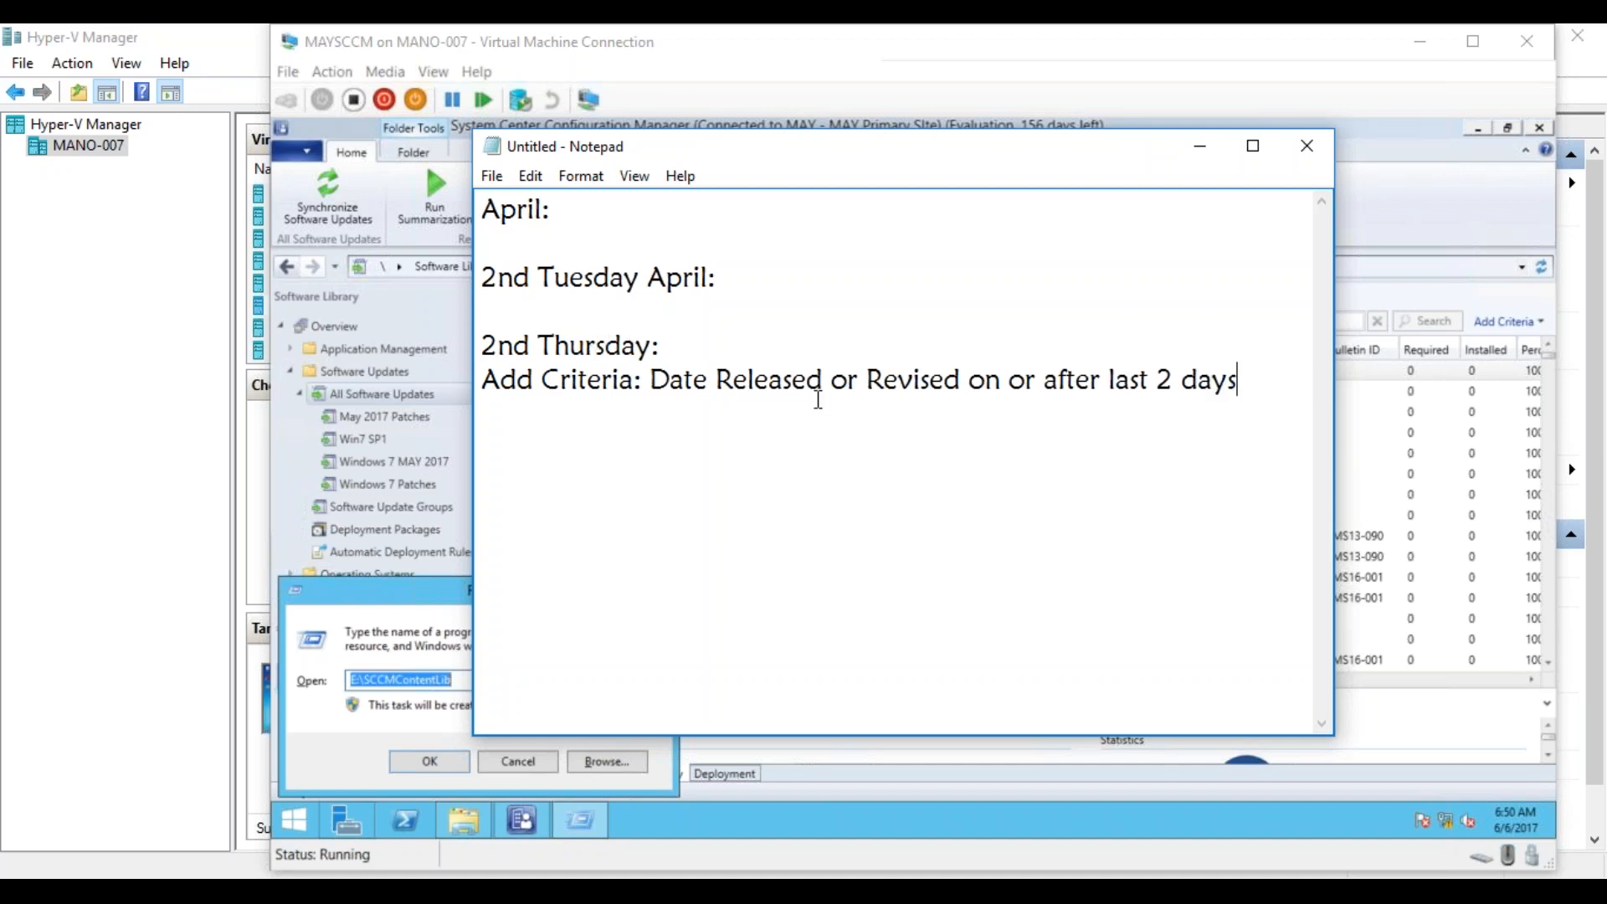
# Write "Date Released or Revised on or after last 2 days" on its own line under "Add Criteria:".
pyautogui.click(651, 383)
pyautogui.press('Return')
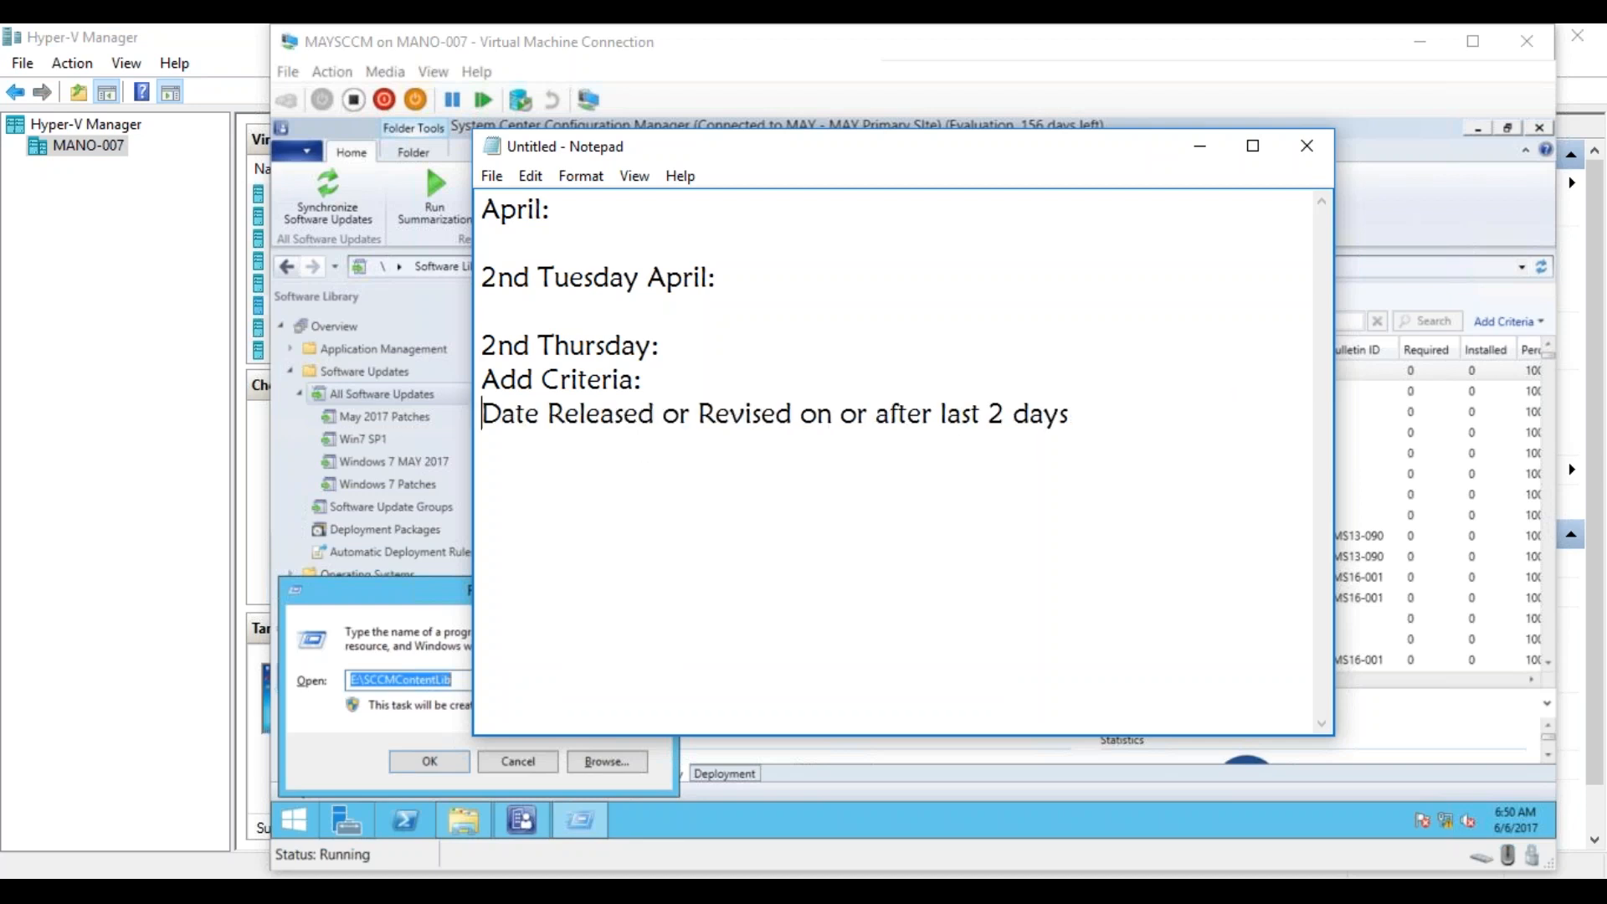
# Add a second criterion line below the date criterion reading "Title contains: Windows 7".
pyautogui.click(1101, 414)
pyautogui.press('Return')
pyautogui.write('Title contains')
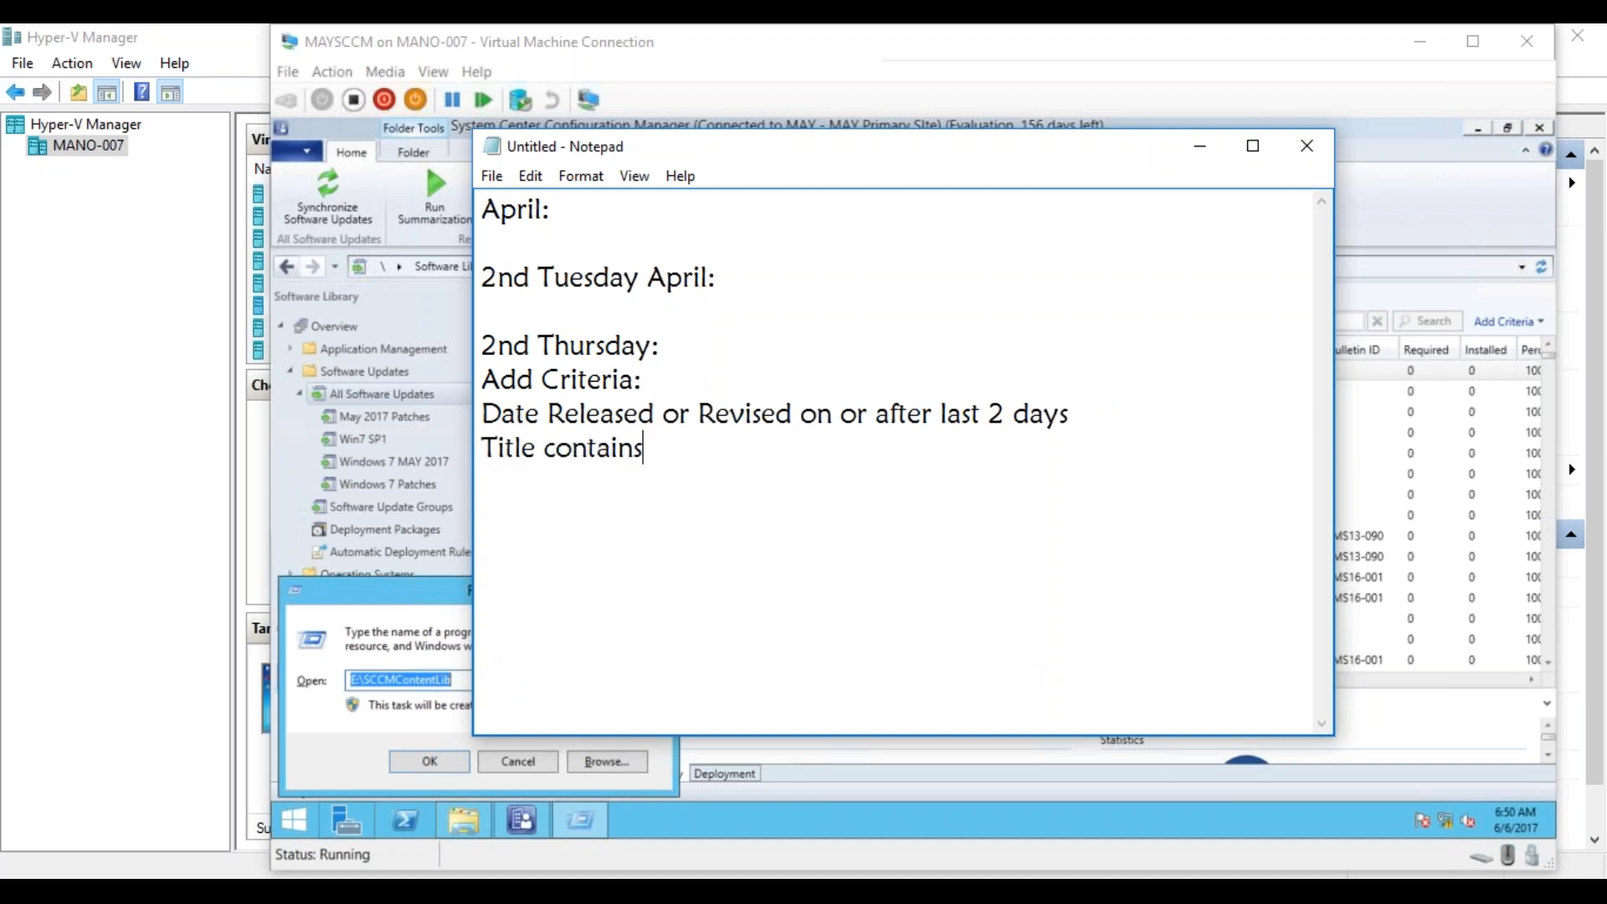
pyautogui.write(': Windows 7,')
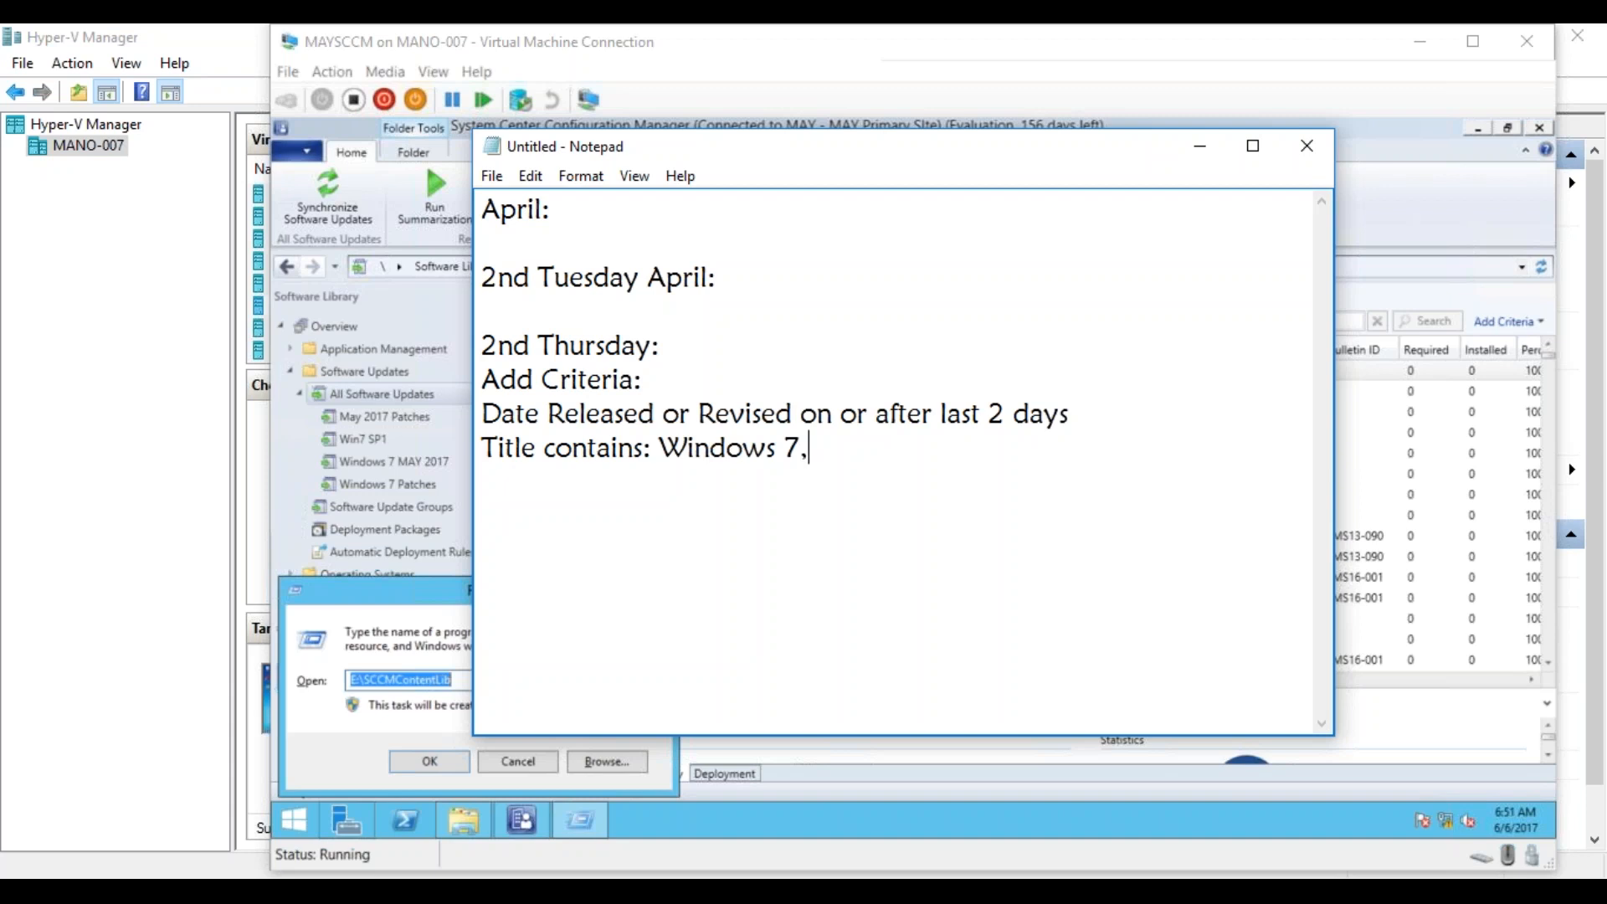
pyautogui.press('BackSpace')
# Leave a blank line below the criteria and write "Select those updates:".
pyautogui.press('Return')
pyautogui.press('Return')
pyautogui.write('Select those updates')
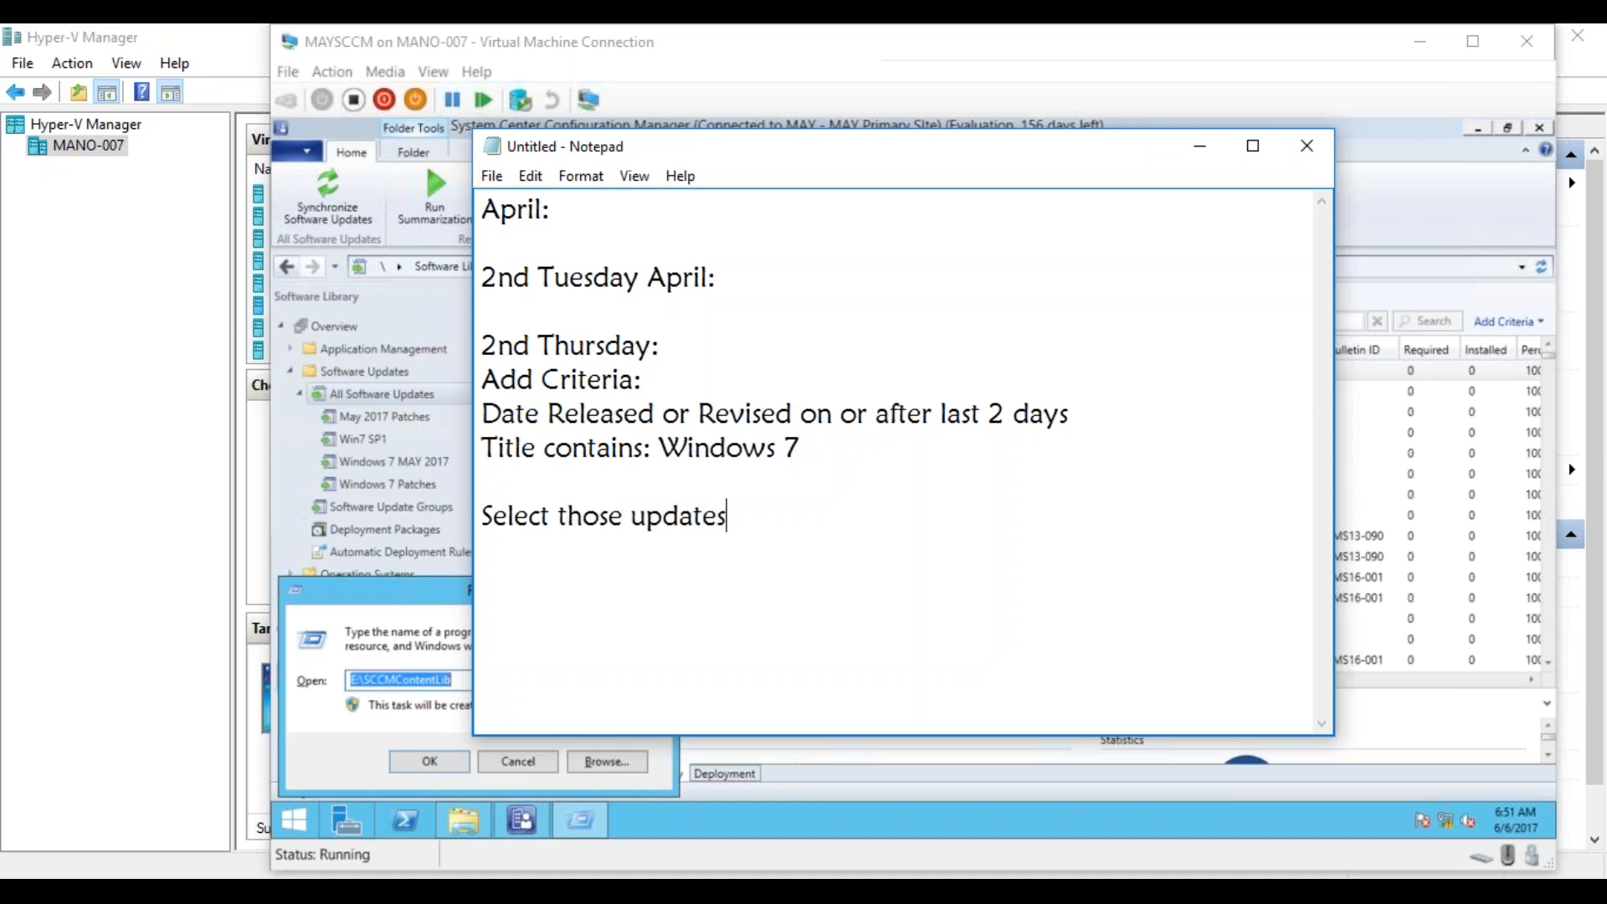
pyautogui.write(':')
# Continue the "Select those updates:" line with "Create a SUG: All_Clients_Pilot_Updates".
pyautogui.write('Create a SUH')
pyautogui.press('BackSpace')
pyautogui.write('G:')
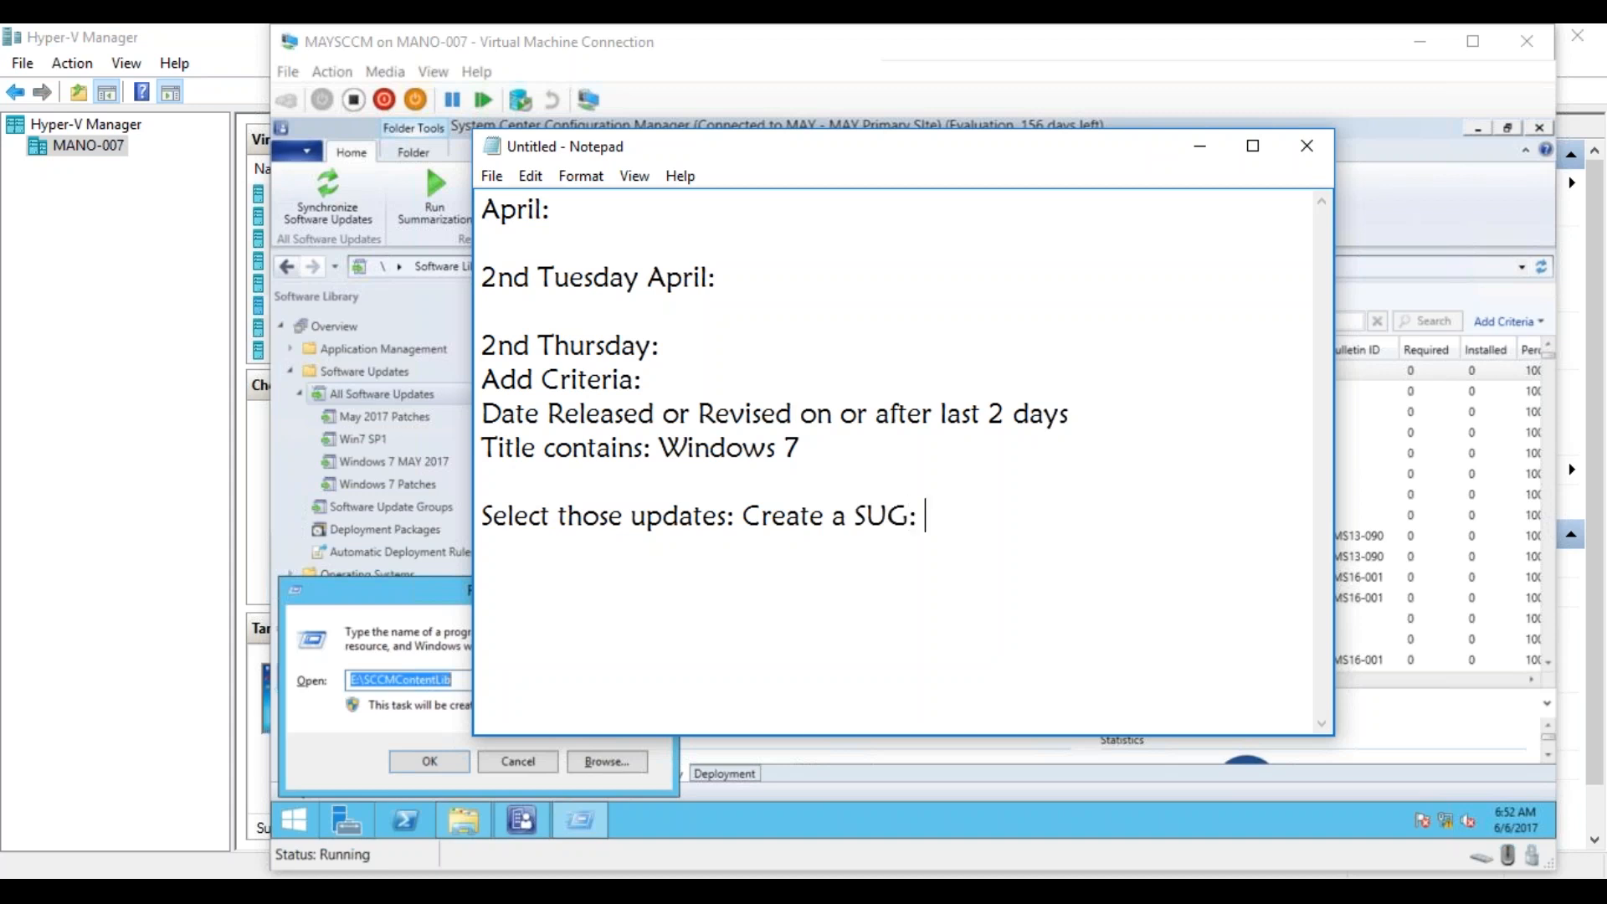
pyautogui.write(' C')
pyautogui.press('BackSpace')
pyautogui.write('All_Clients_')
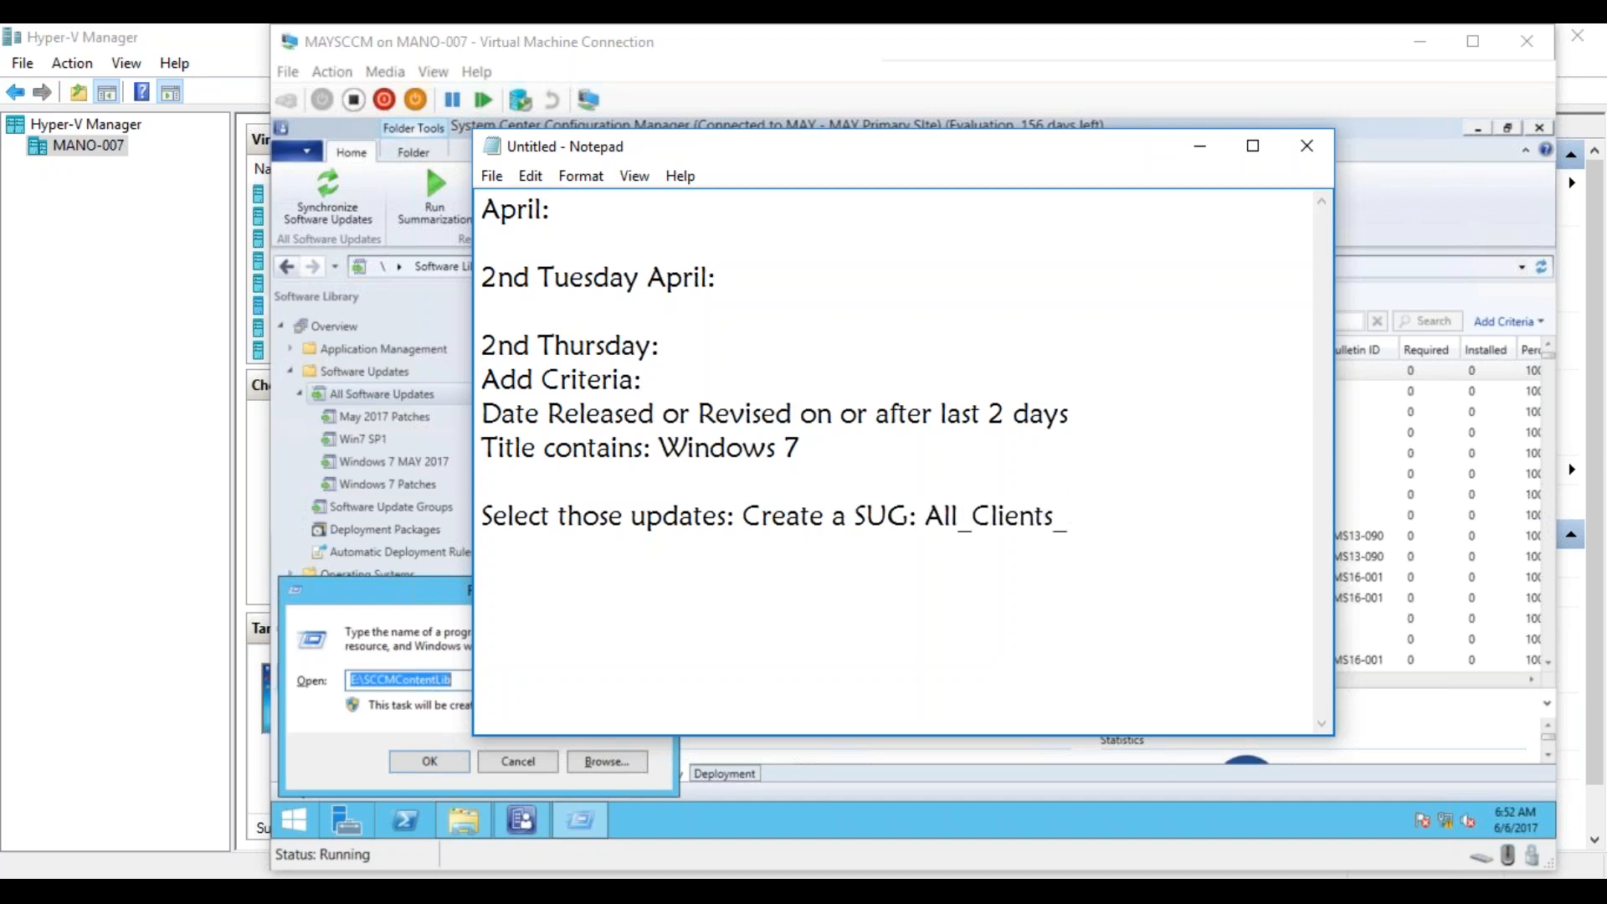
pyautogui.write('Pilot_Updates')
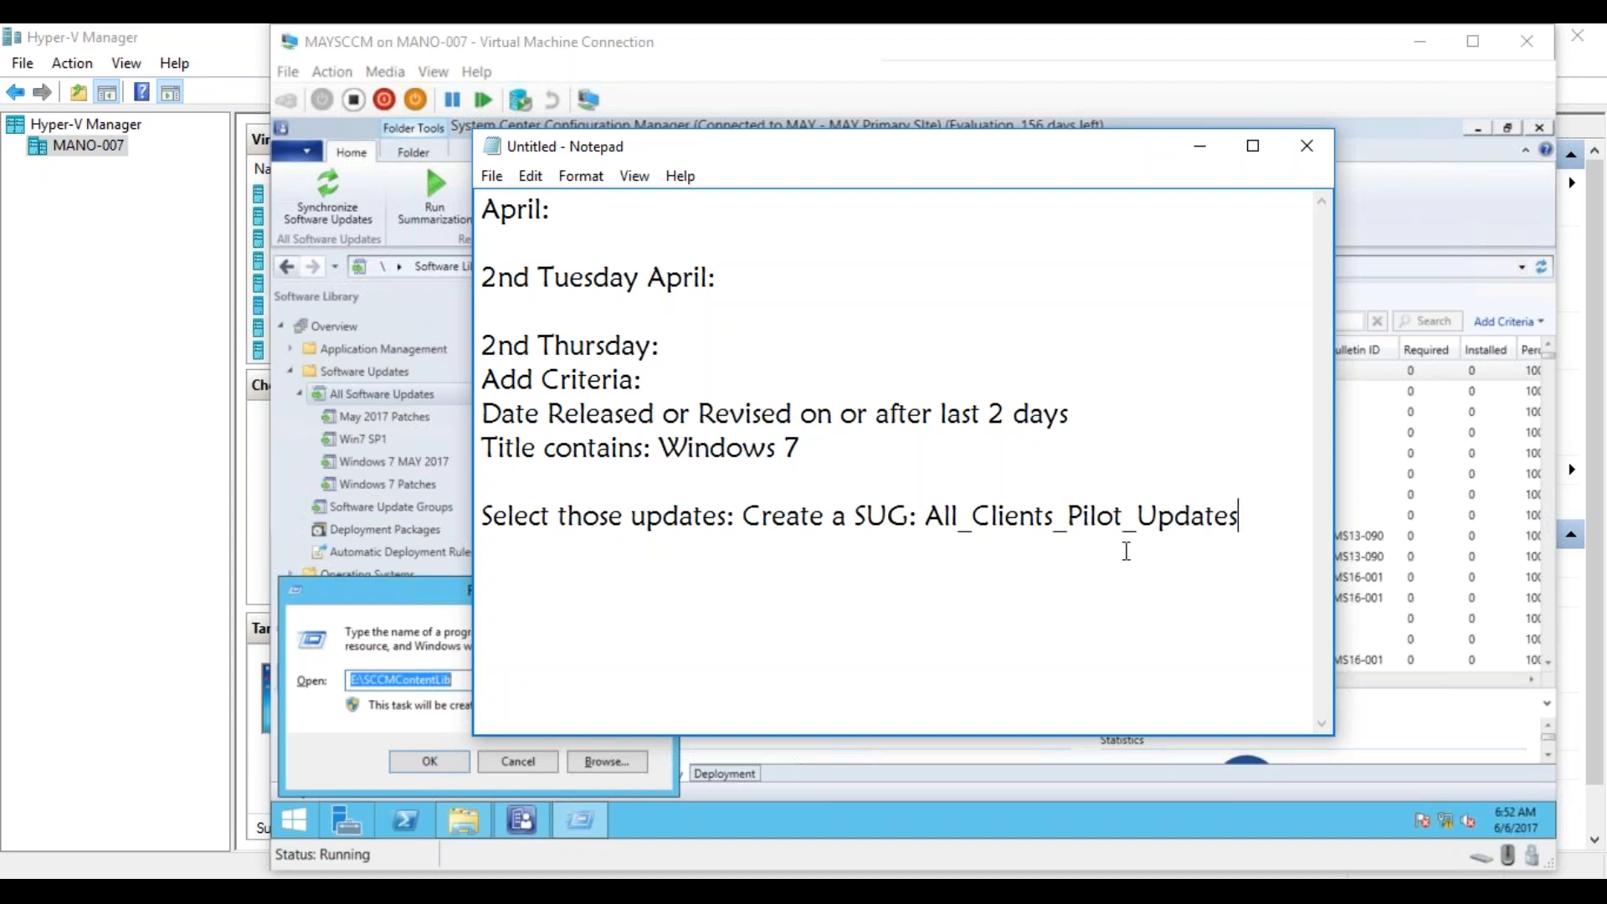
# Add the line "Deploy this SUG to a All_Clients_Pilot Collection" directly below the SUG line.
pyautogui.press('Return')
pyautogui.write('Deploy this SUG to a ')
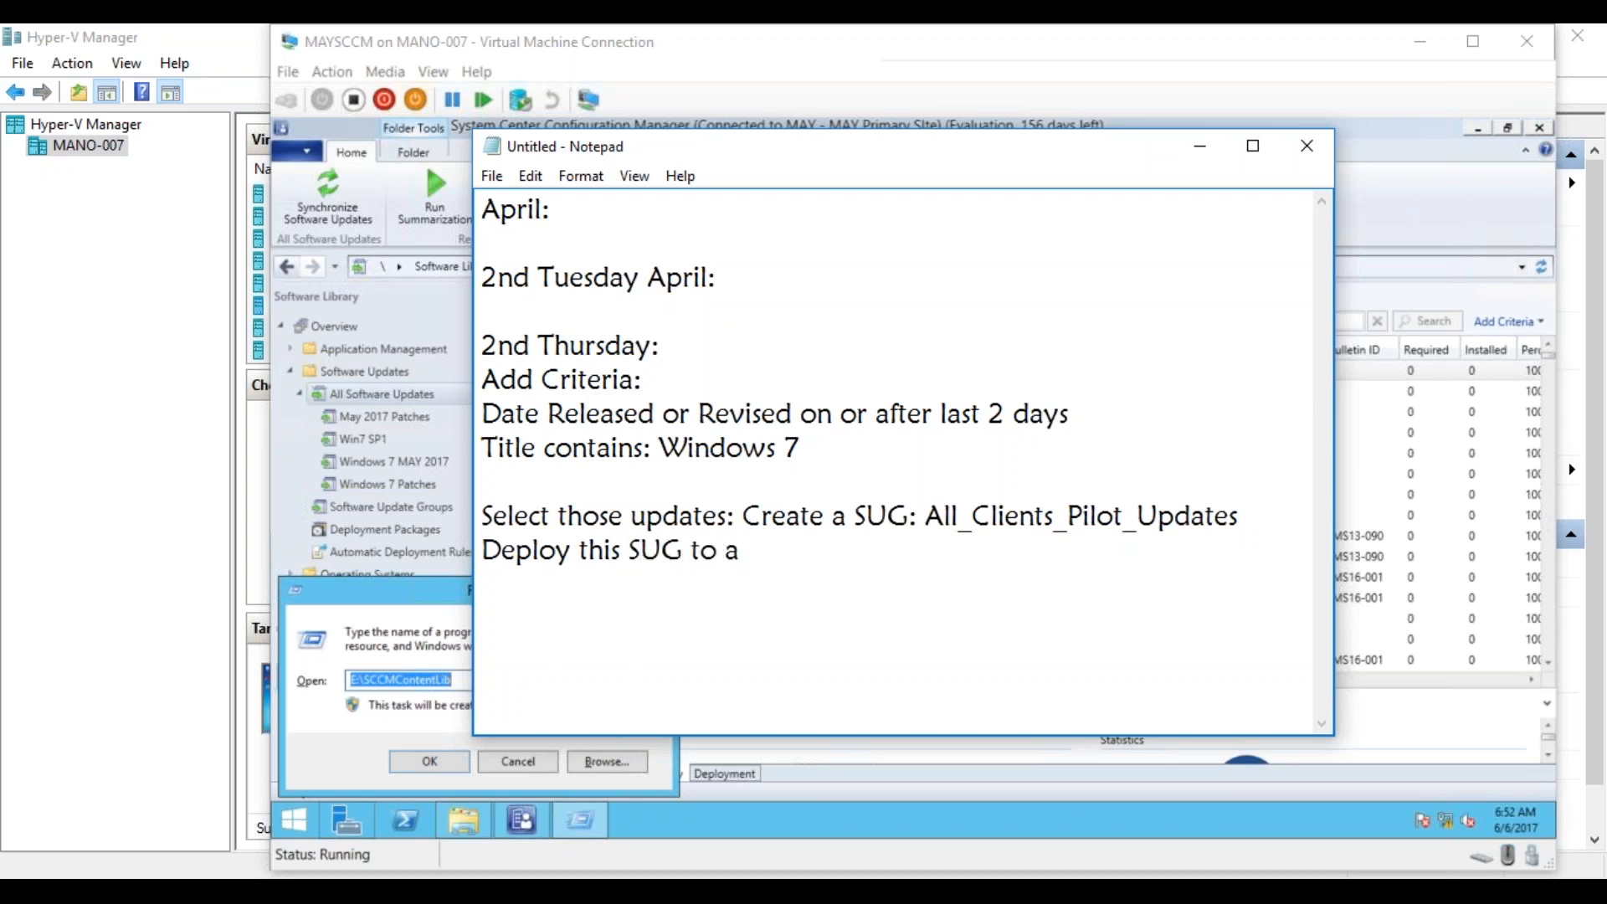
pyautogui.write('All_Clients_P')
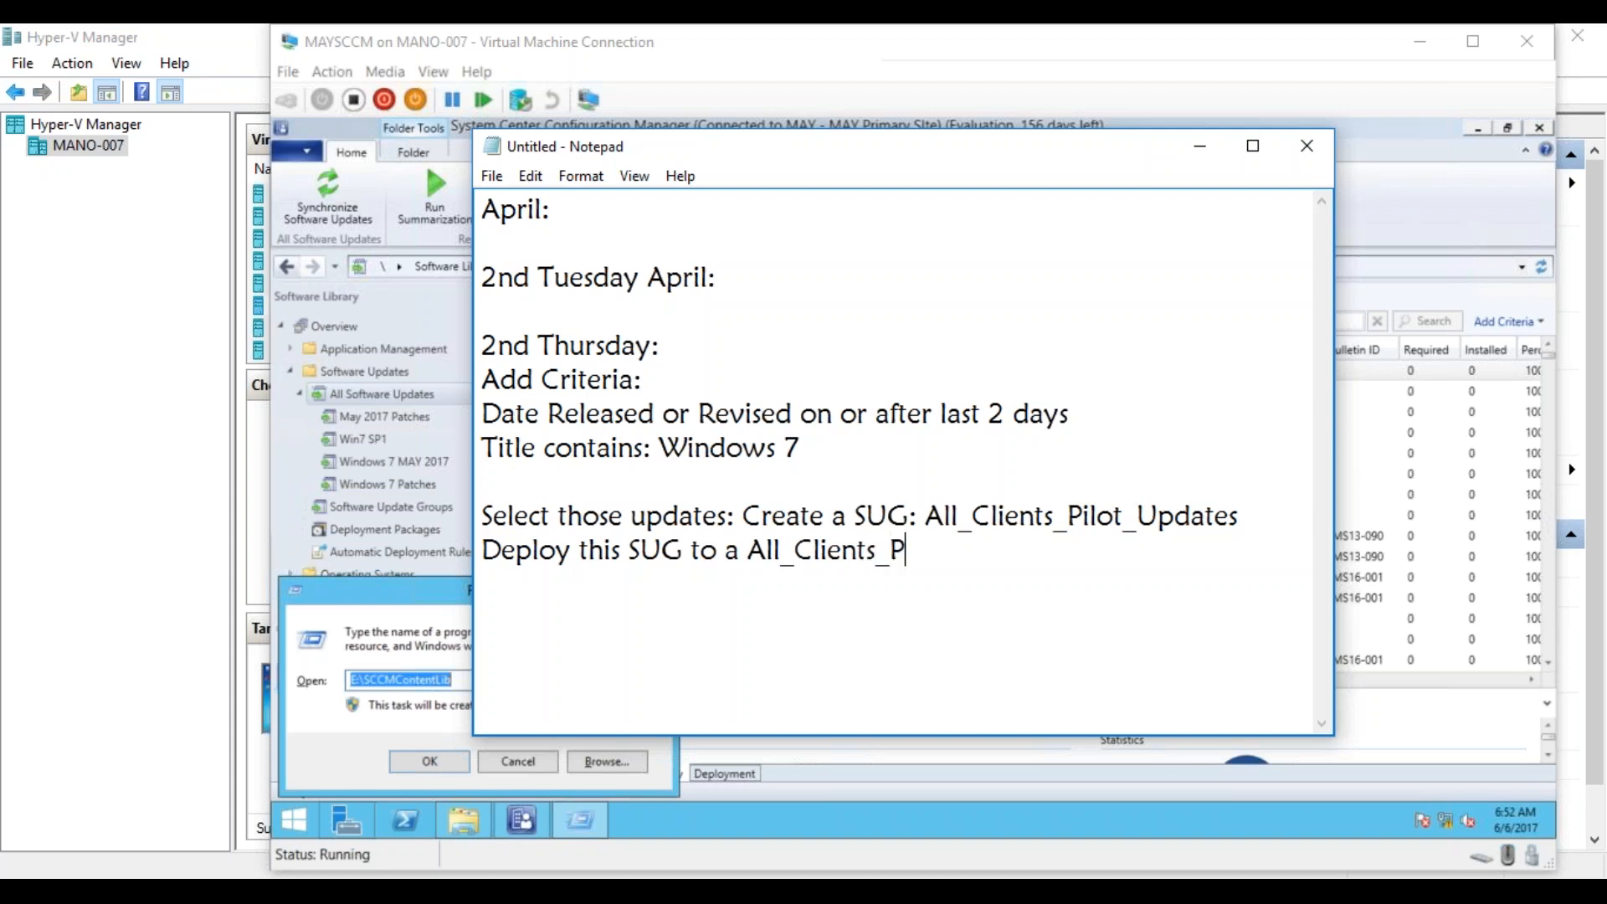
pyautogui.write('ilot Collection')
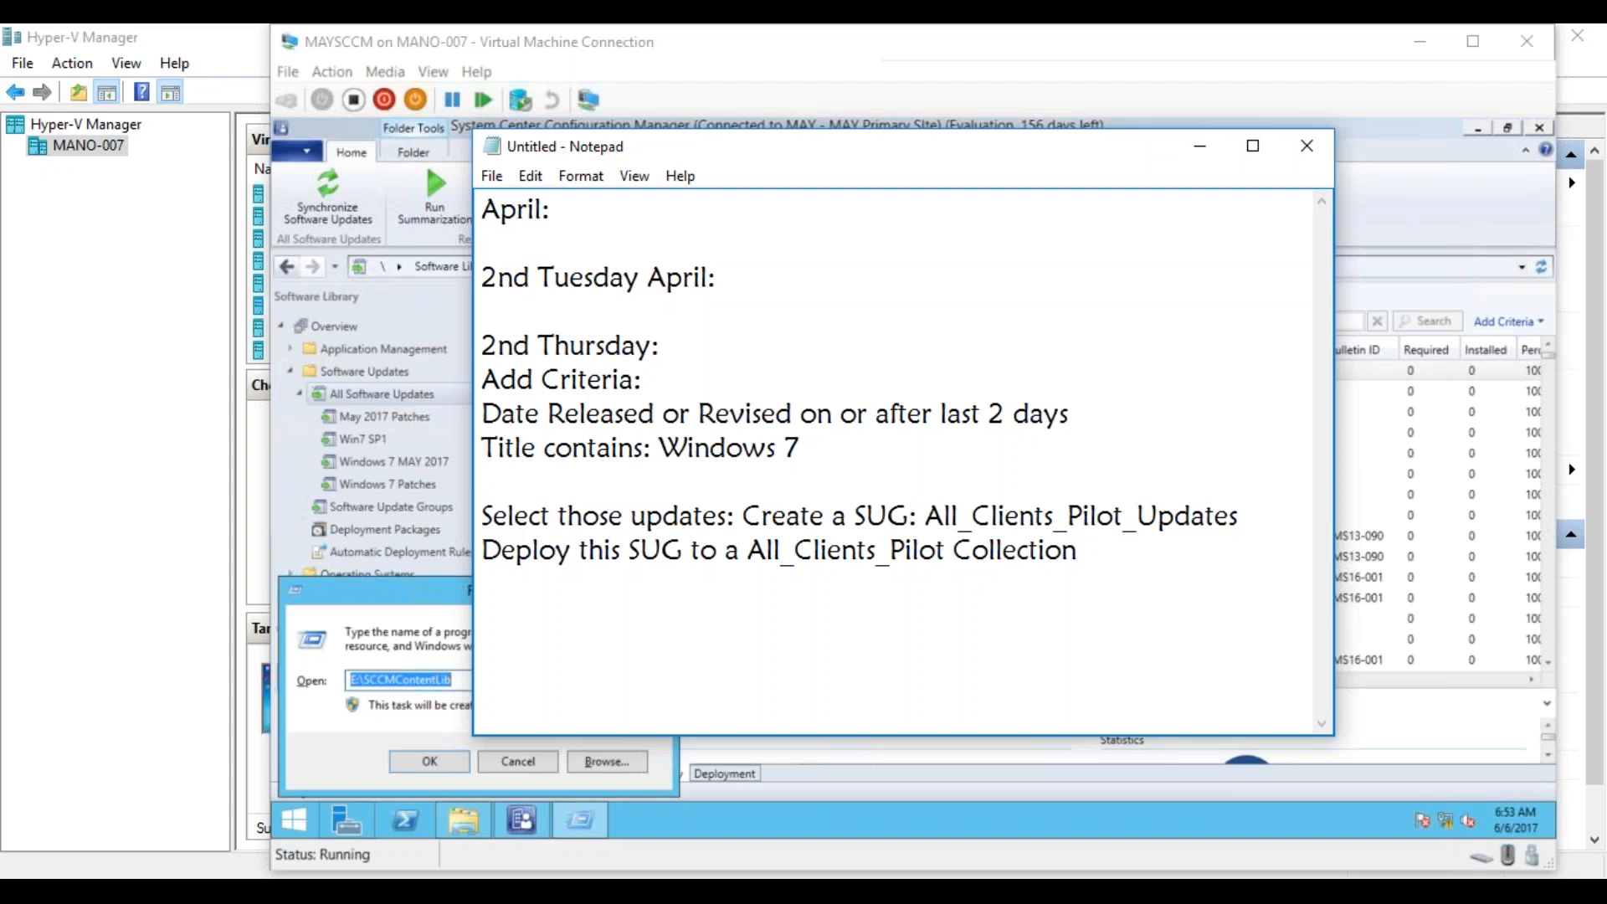
# Add a "MAy:" heading below the April notes, separated by blank lines.
pyautogui.press('Return')
pyautogui.press('Return')
pyautogui.write('MAy:')
pyautogui.press('Return')
pyautogui.press('BackSpace')
# Write "2nd Tuesday MAy" on the line under the "MAy:" heading.
pyautogui.moveTo(1080, 551); pyautogui.dragTo(488, 421)
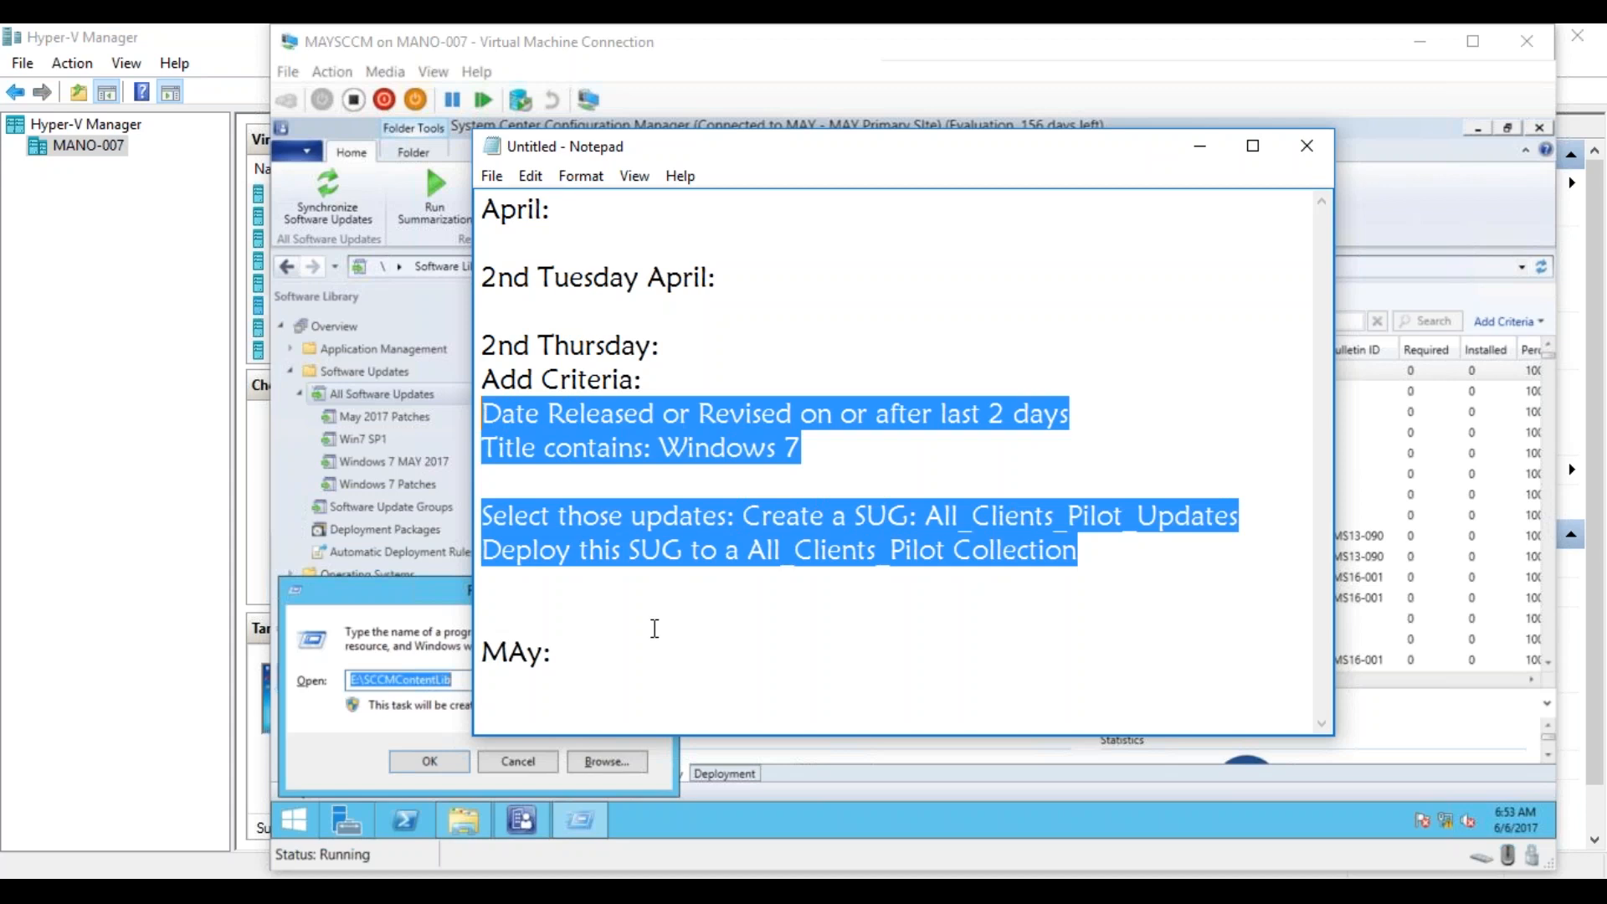
pyautogui.click(559, 659)
pyautogui.press('Return')
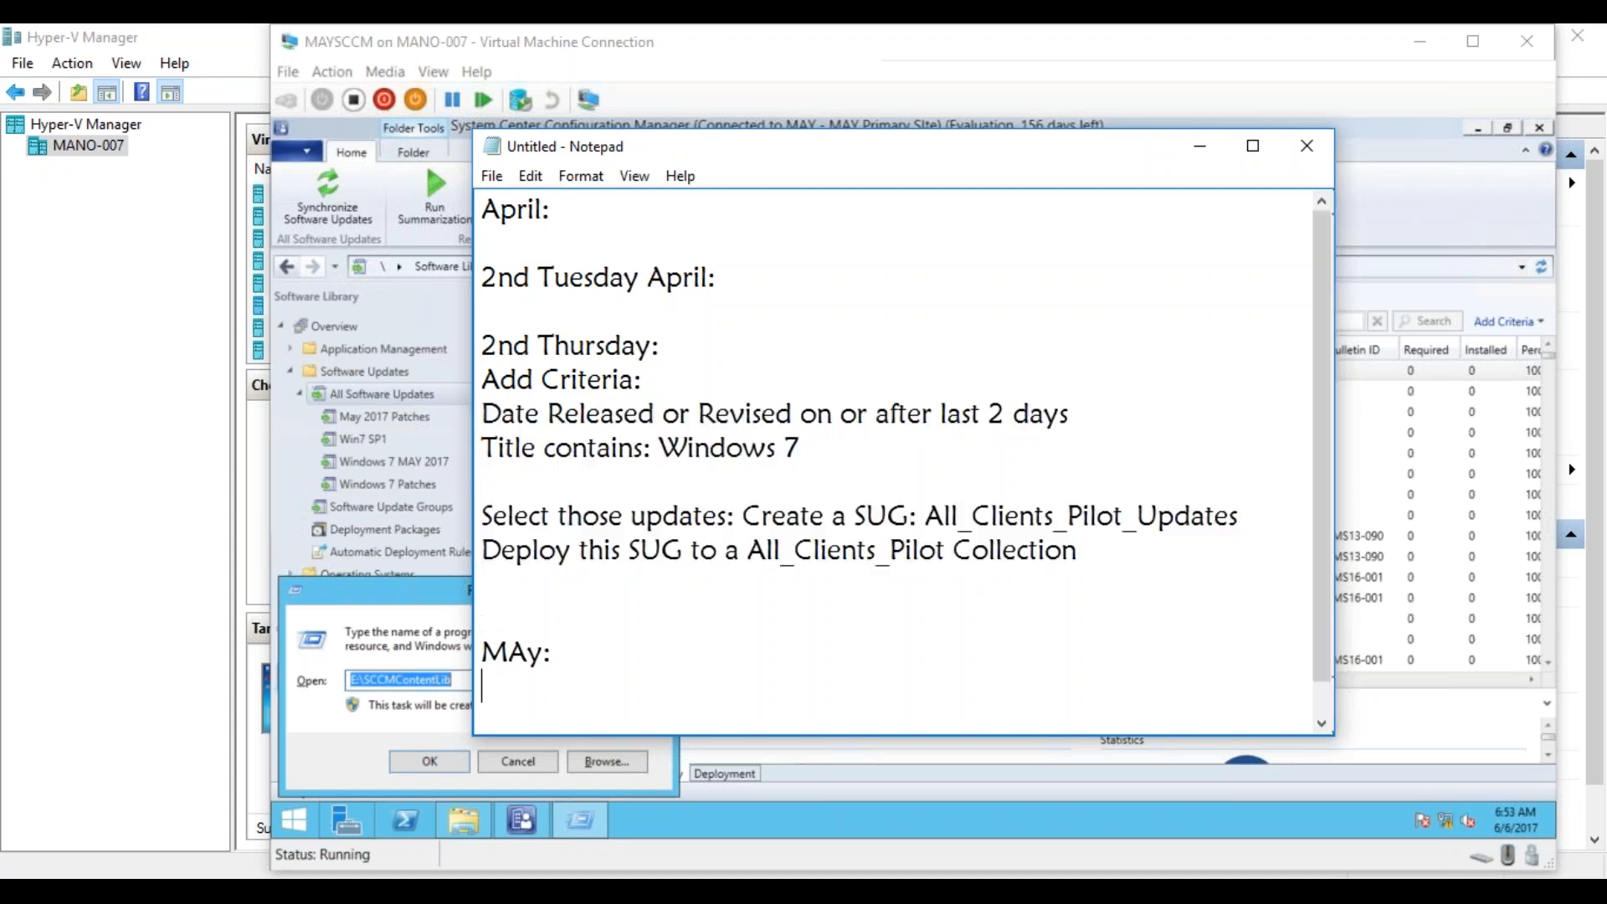
pyautogui.write('2nd Tuesday MAy')
pyautogui.press('Return')
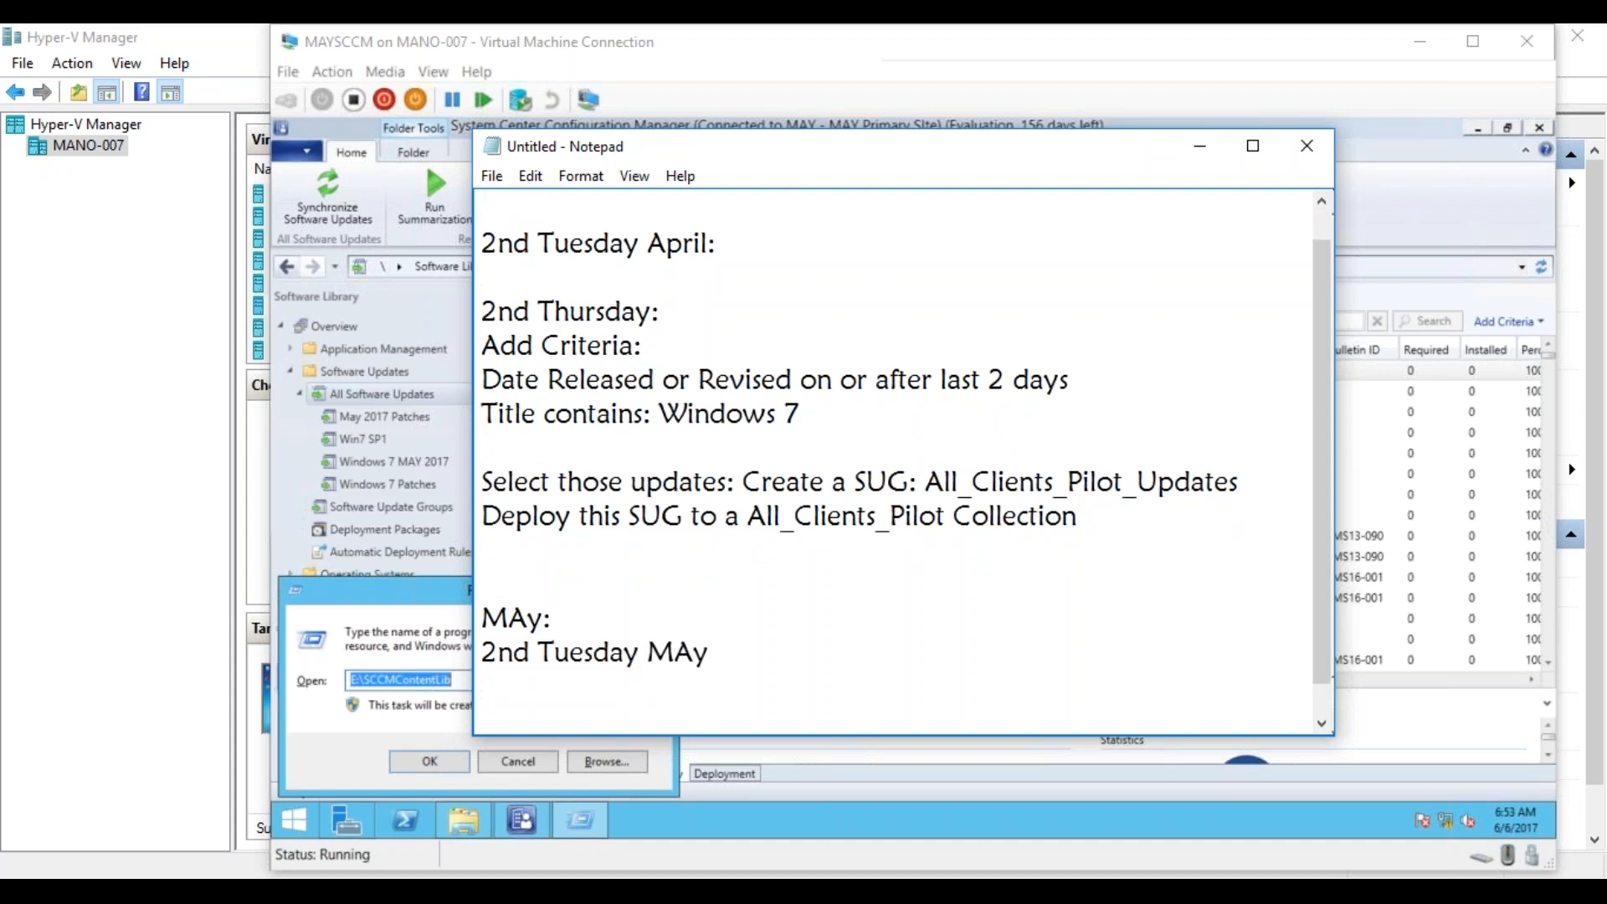
# Copy the April block from "2nd Thursday:" through the deployment line and paste it below "2nd Tuesday MAy".
pyautogui.write('2nd')
pyautogui.moveTo(483, 303); pyautogui.dragTo(1097, 525)
pyautogui.hotkey('ctrl', 'c')
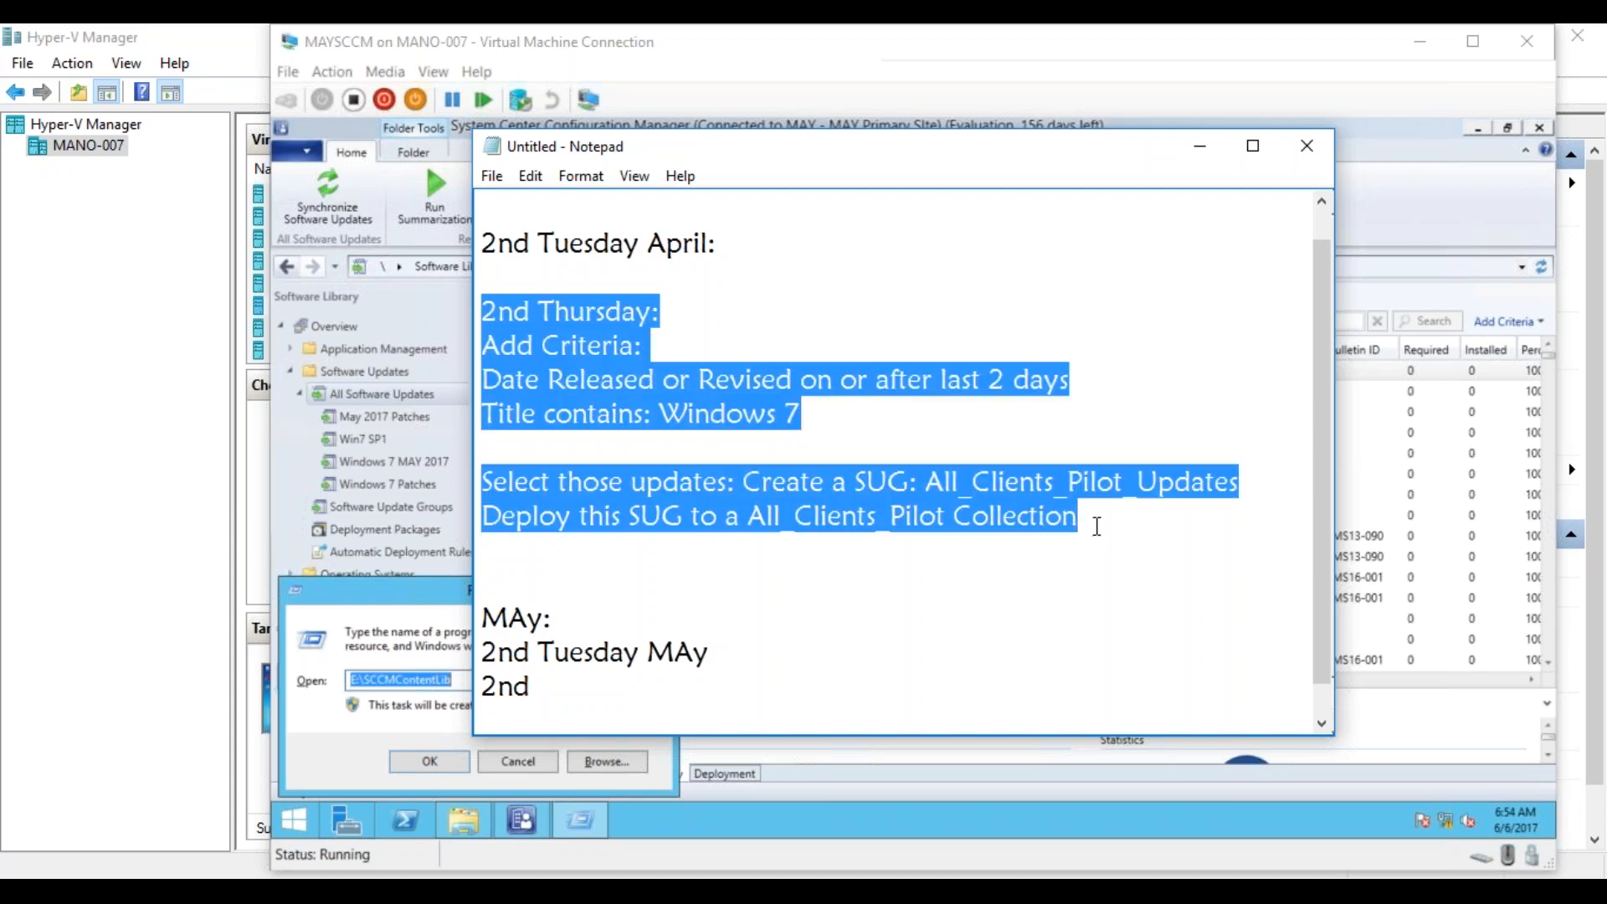
pyautogui.moveTo(688, 688); pyautogui.dragTo(488, 686)
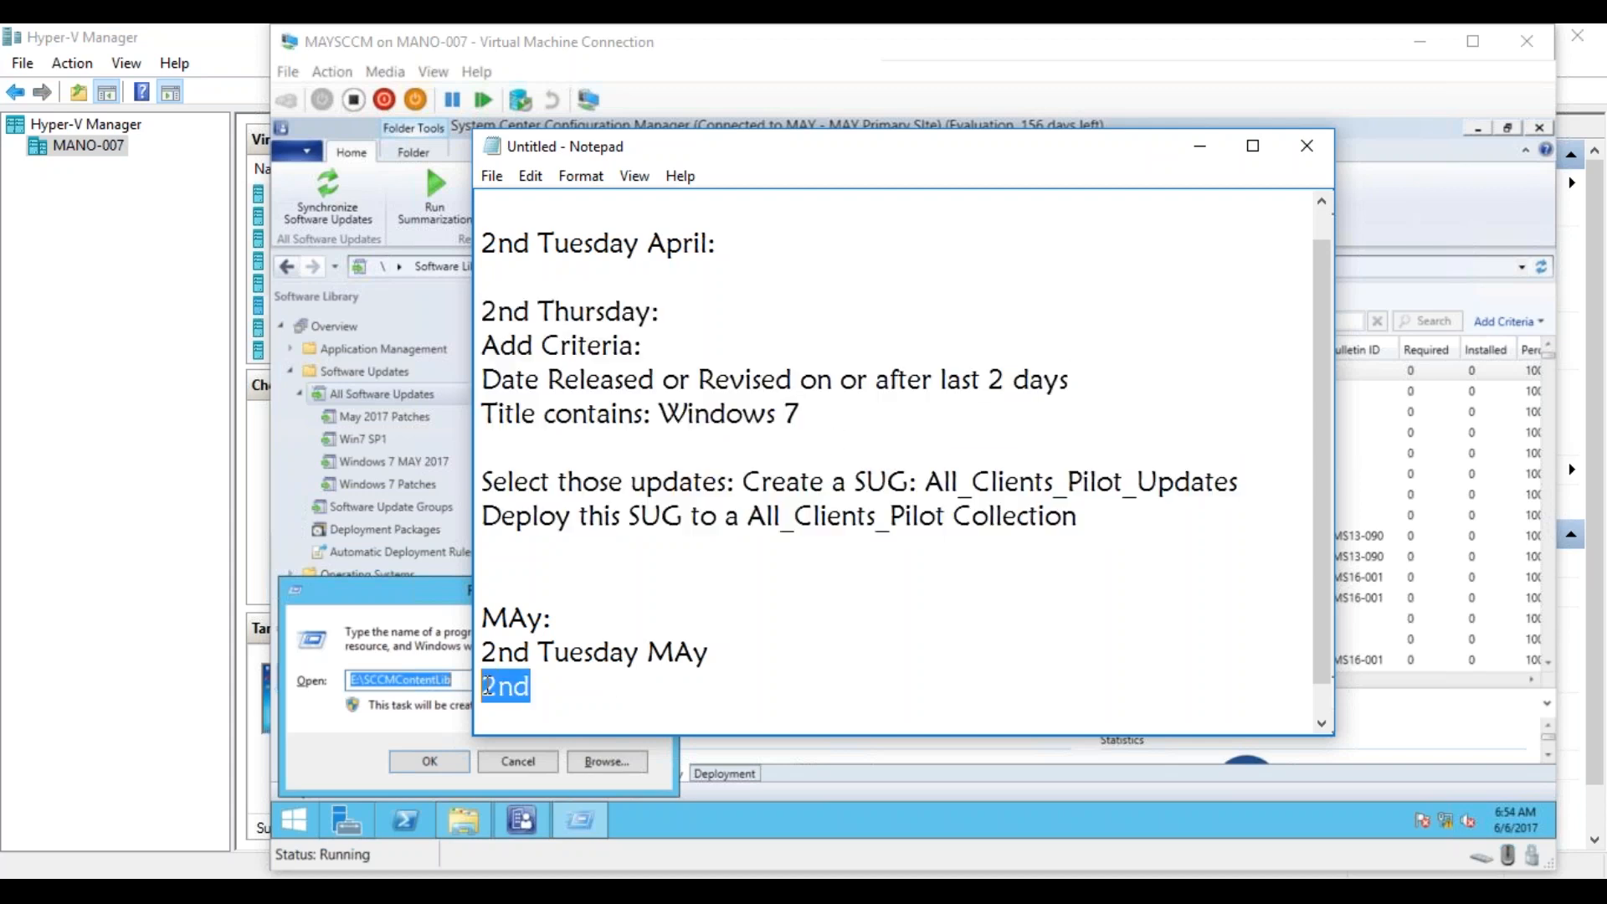
pyautogui.hotkey('ctrl', 'v')
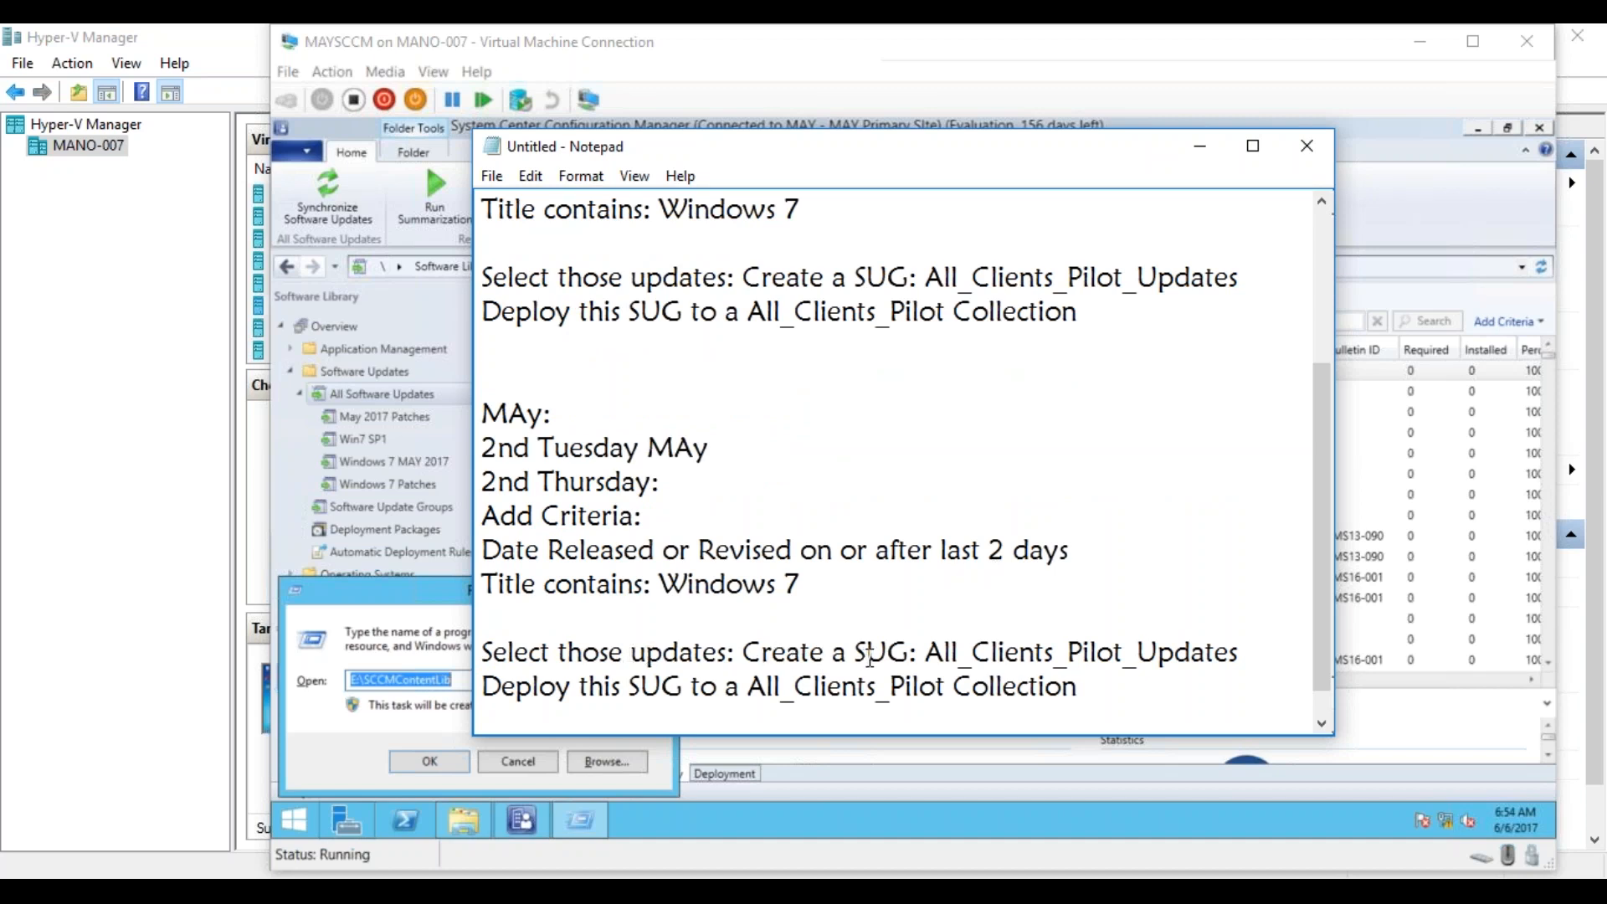
# Replace "Create a SUG" in the May block with "Add to Exisitng SUG".
pyautogui.moveTo(743, 653); pyautogui.dragTo(910, 652)
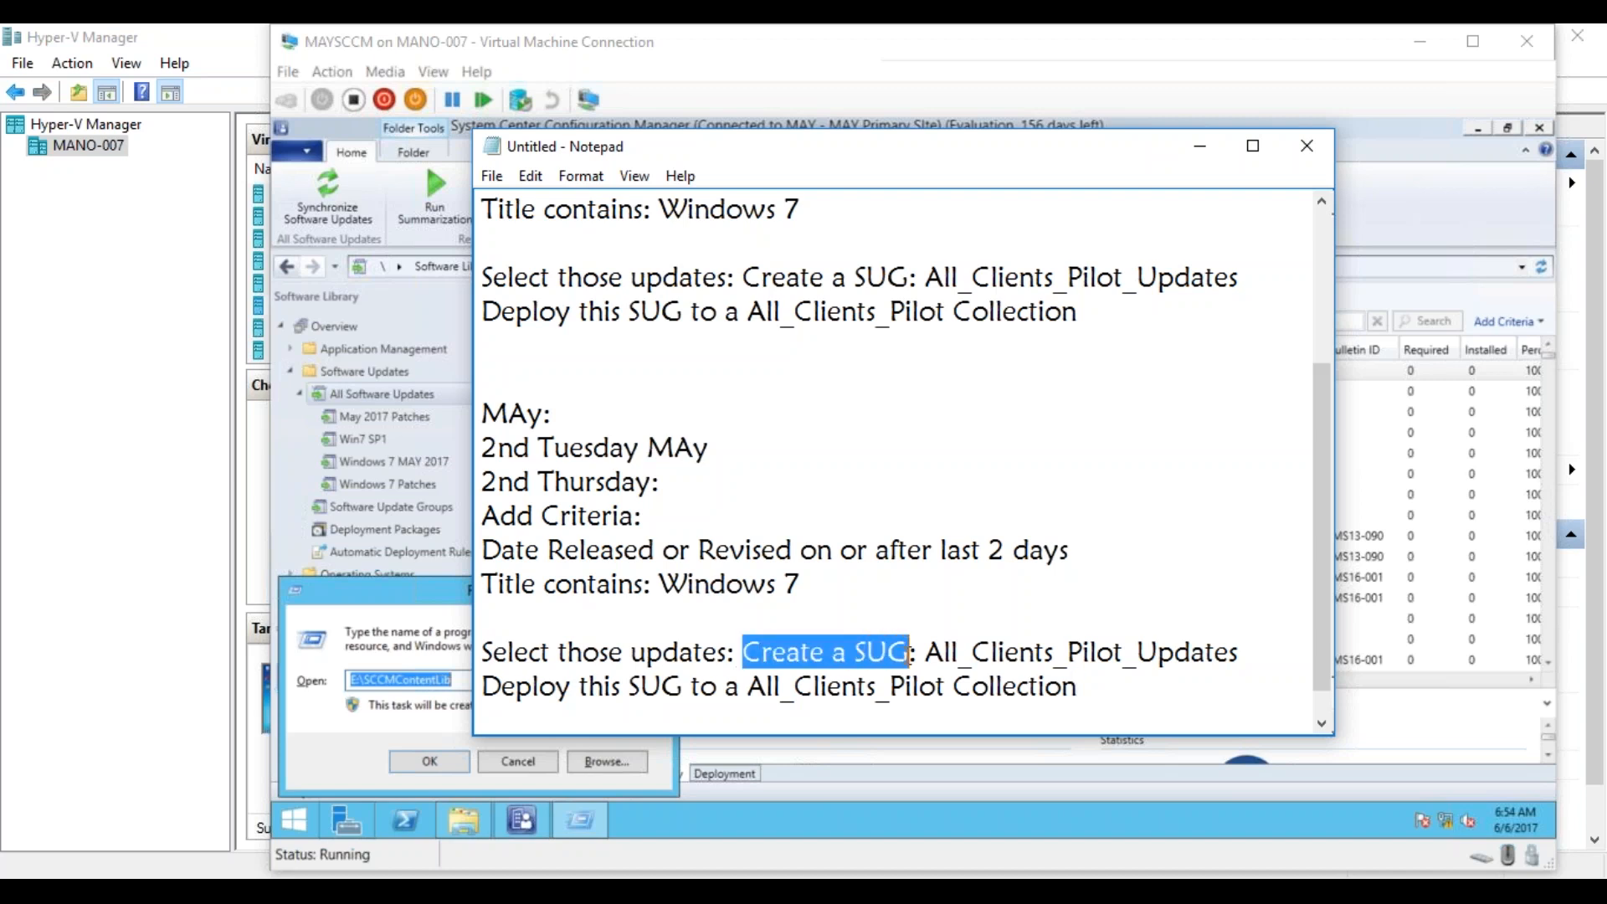
pyautogui.press('BackSpace')
pyautogui.write('Add to Ex')
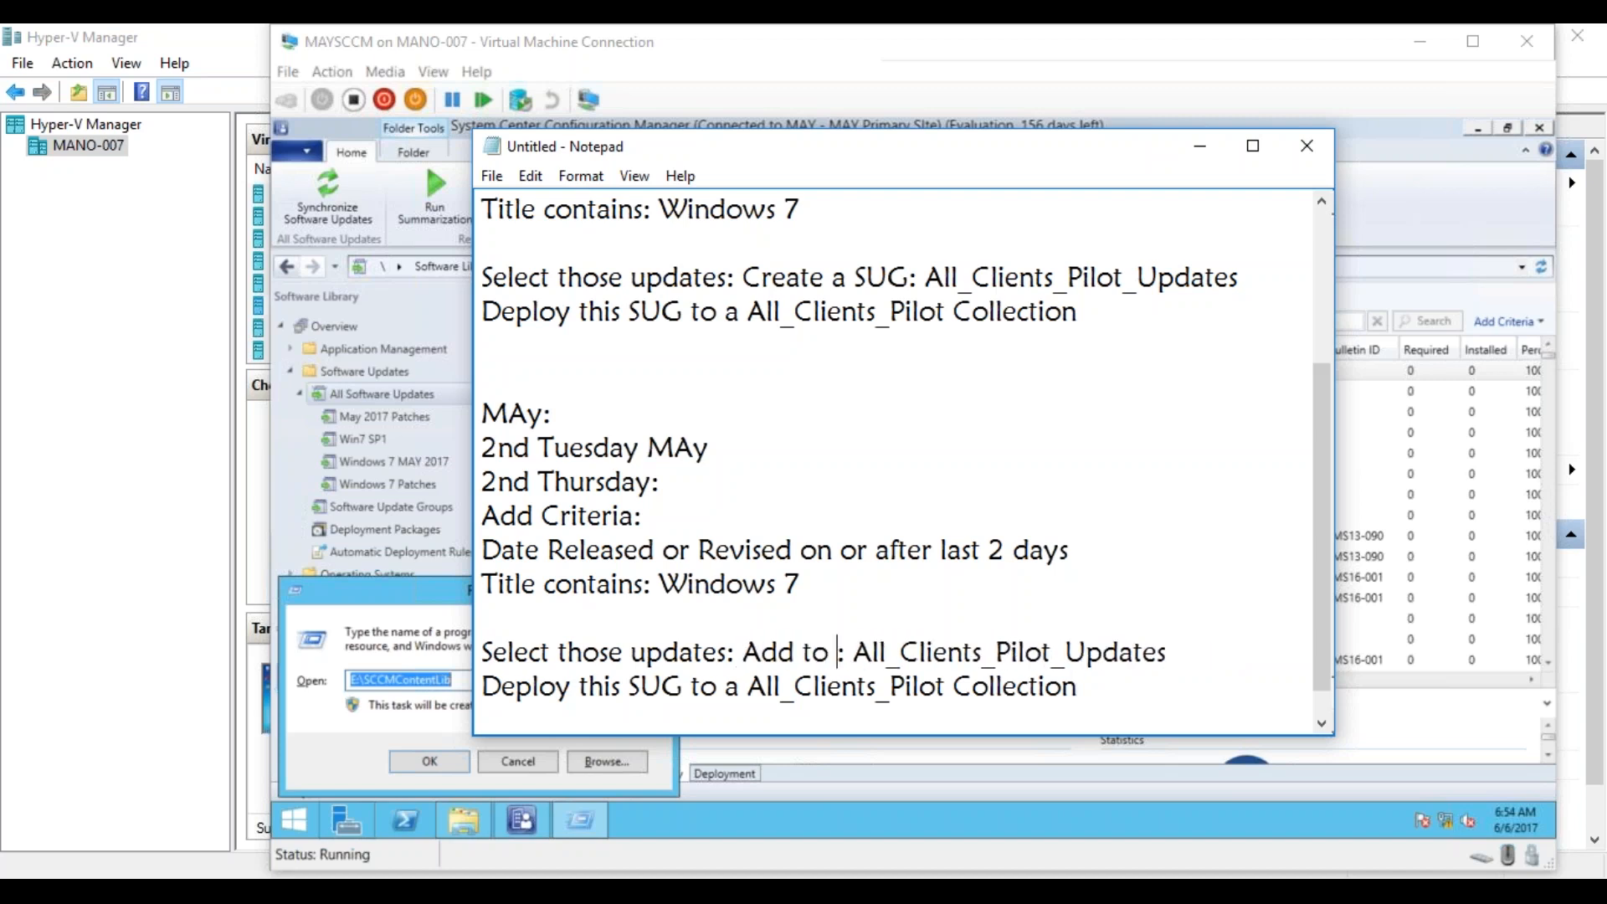
pyautogui.write('isitng ')
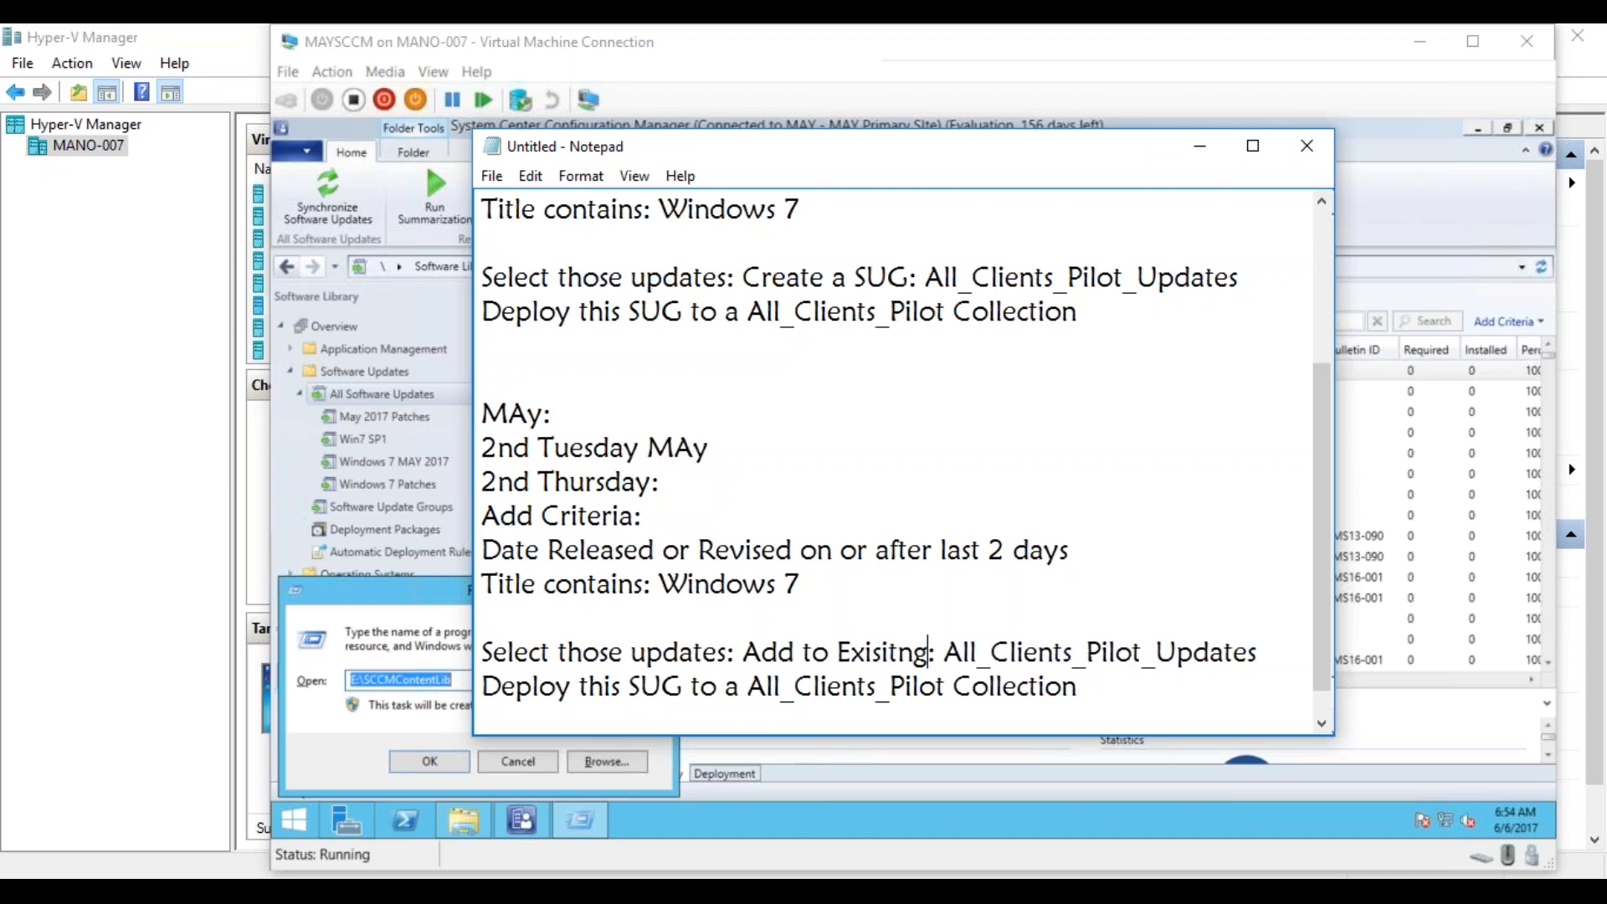
pyautogui.write('SUG')
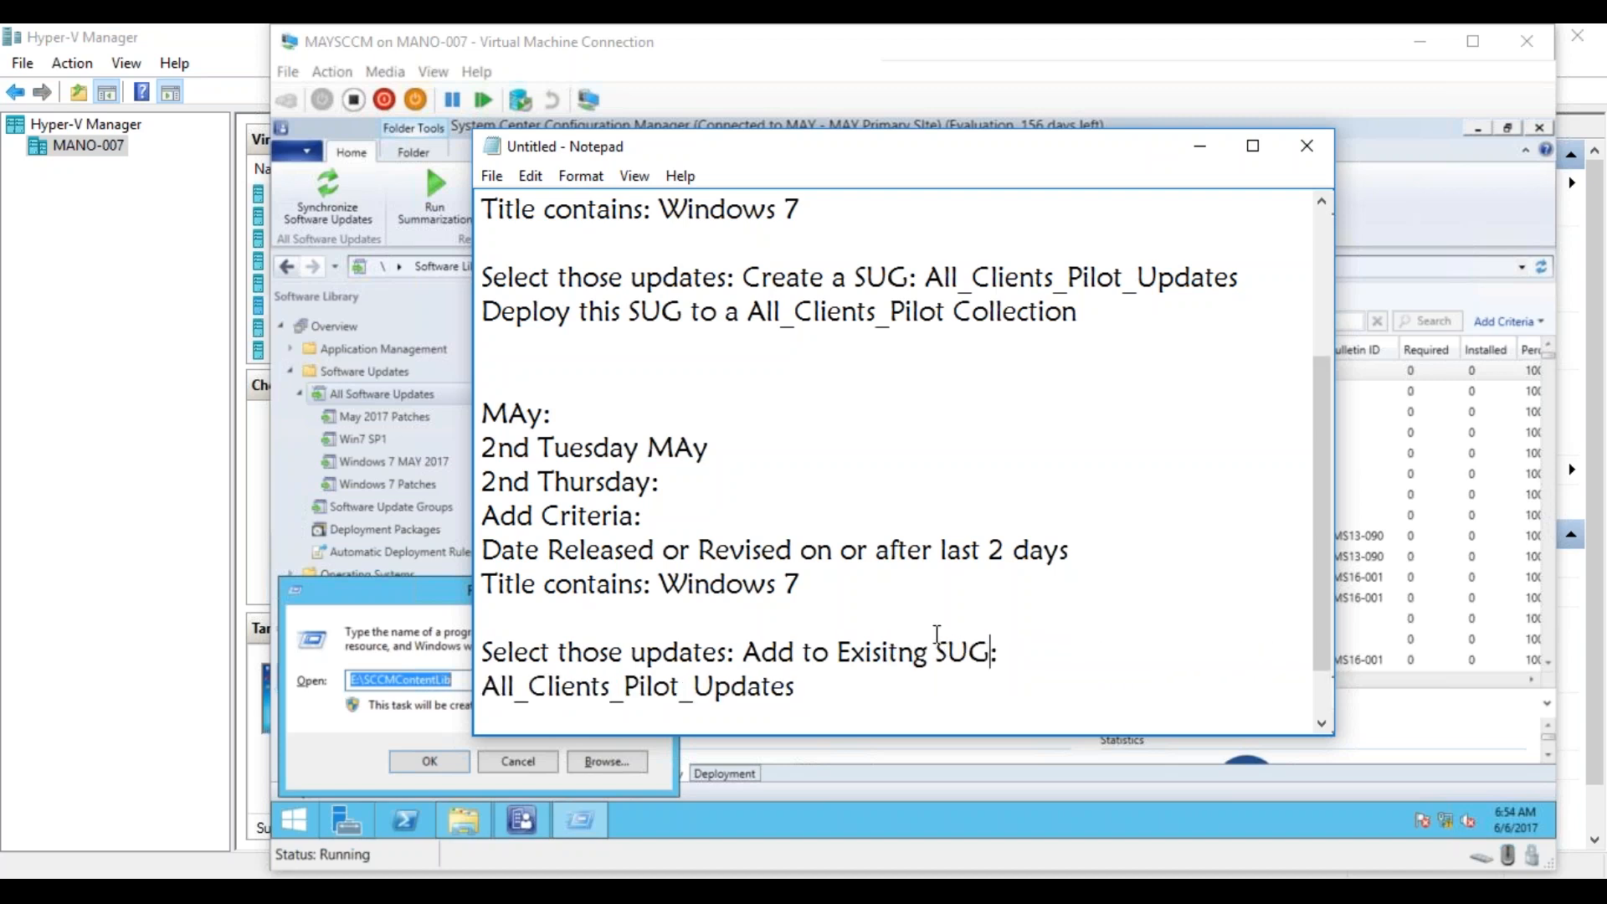
# Delete the line "Deploy this SUG to a All_Clients_Pilot Collection" from the May block.
pyautogui.hotkey('ctrl', 'End')
pyautogui.press('Return')
pyautogui.write('Deploy this SUG to a All_Clients_Pilot Collection')
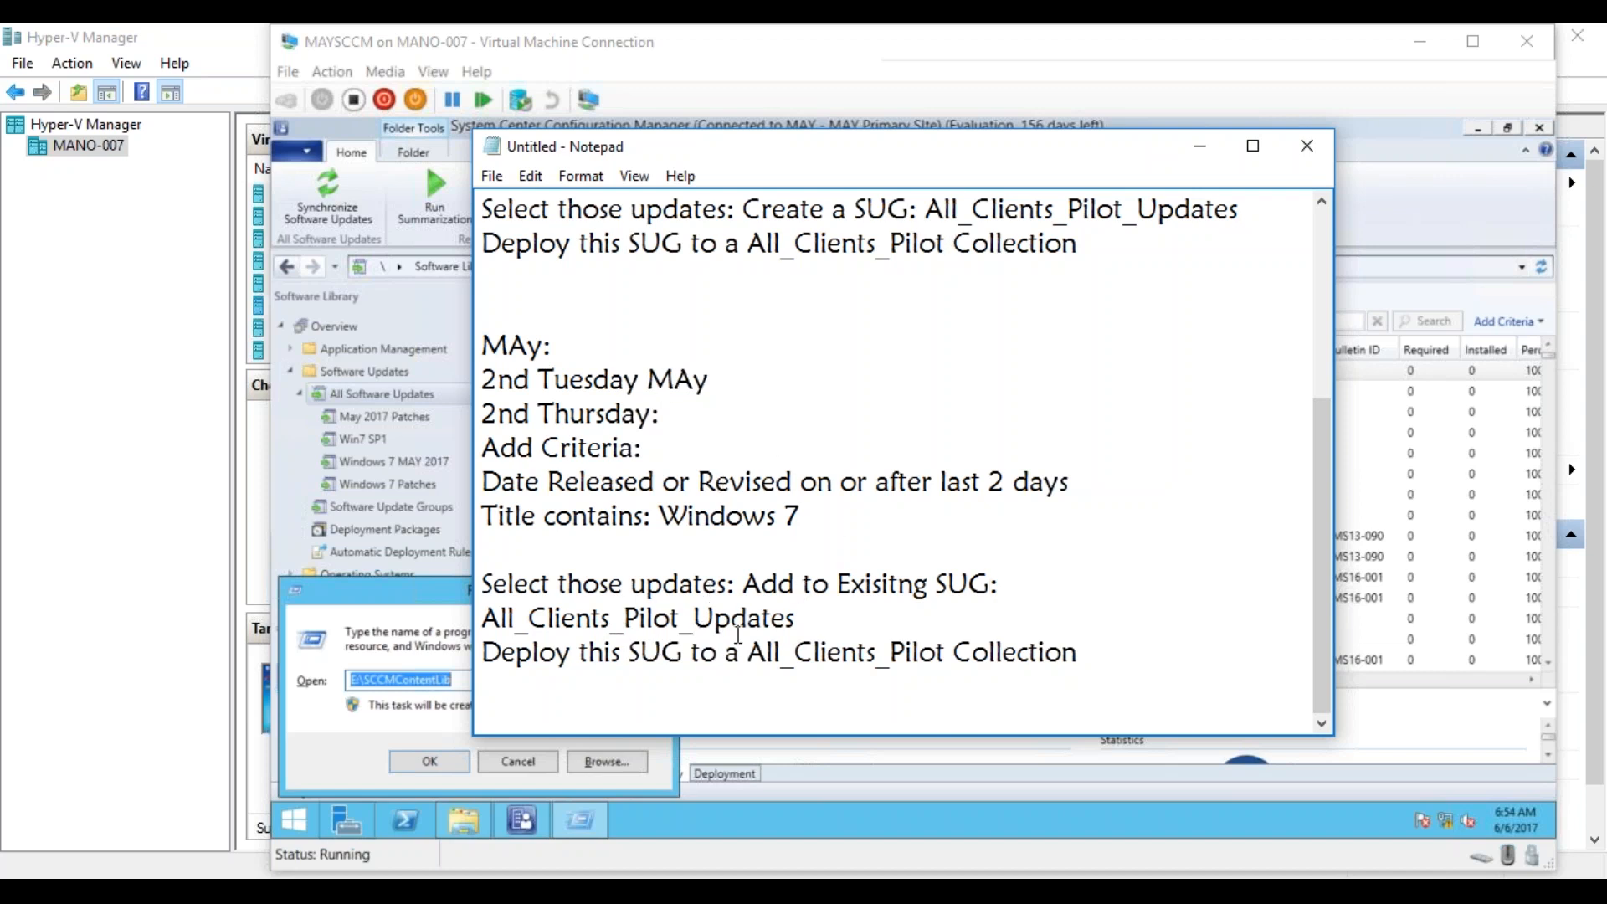
pyautogui.moveTo(1080, 653); pyautogui.dragTo(474, 662)
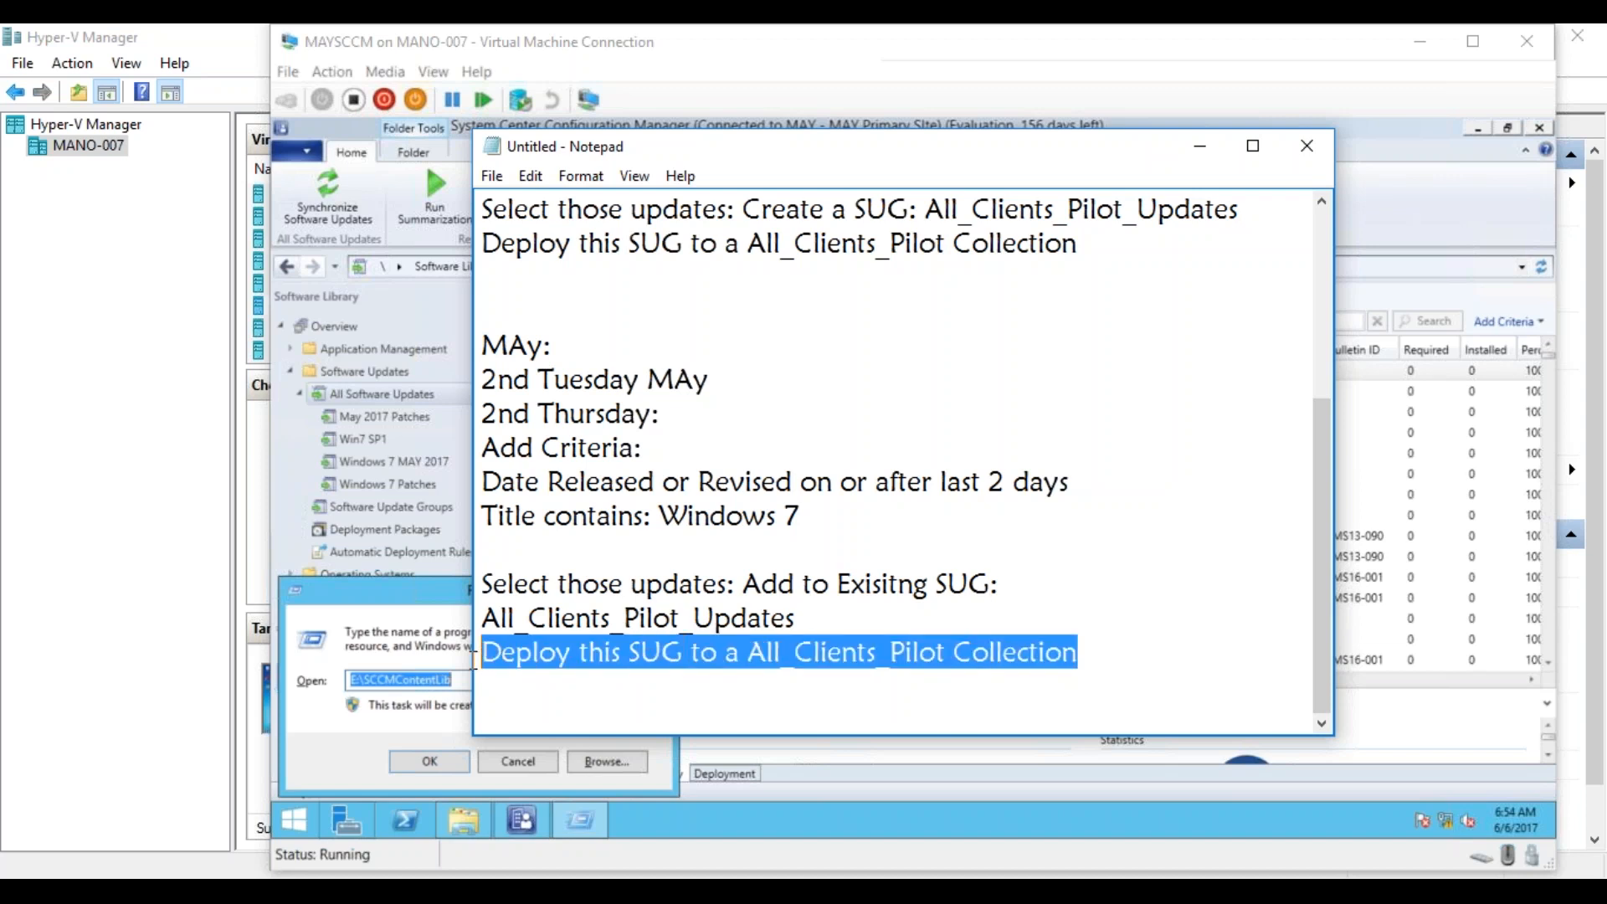
pyautogui.press('Delete')
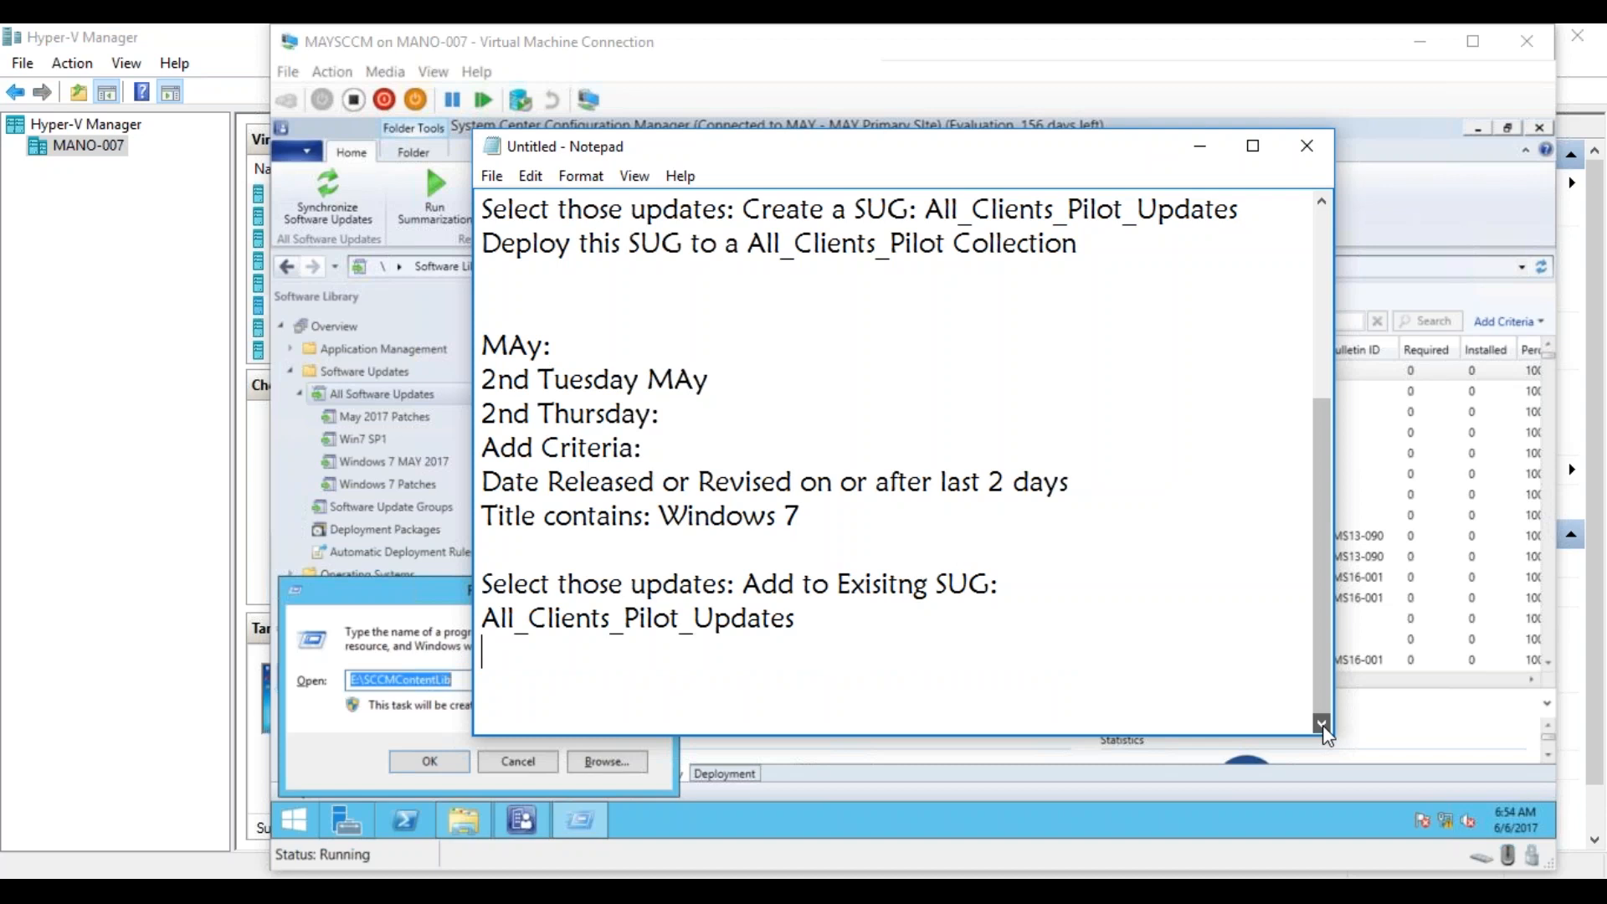
# Leave a blank line at the end of the May block and write "Add the April Patches to a new SUG : All_Clients_Prod_Updates".
pyautogui.click(677, 674)
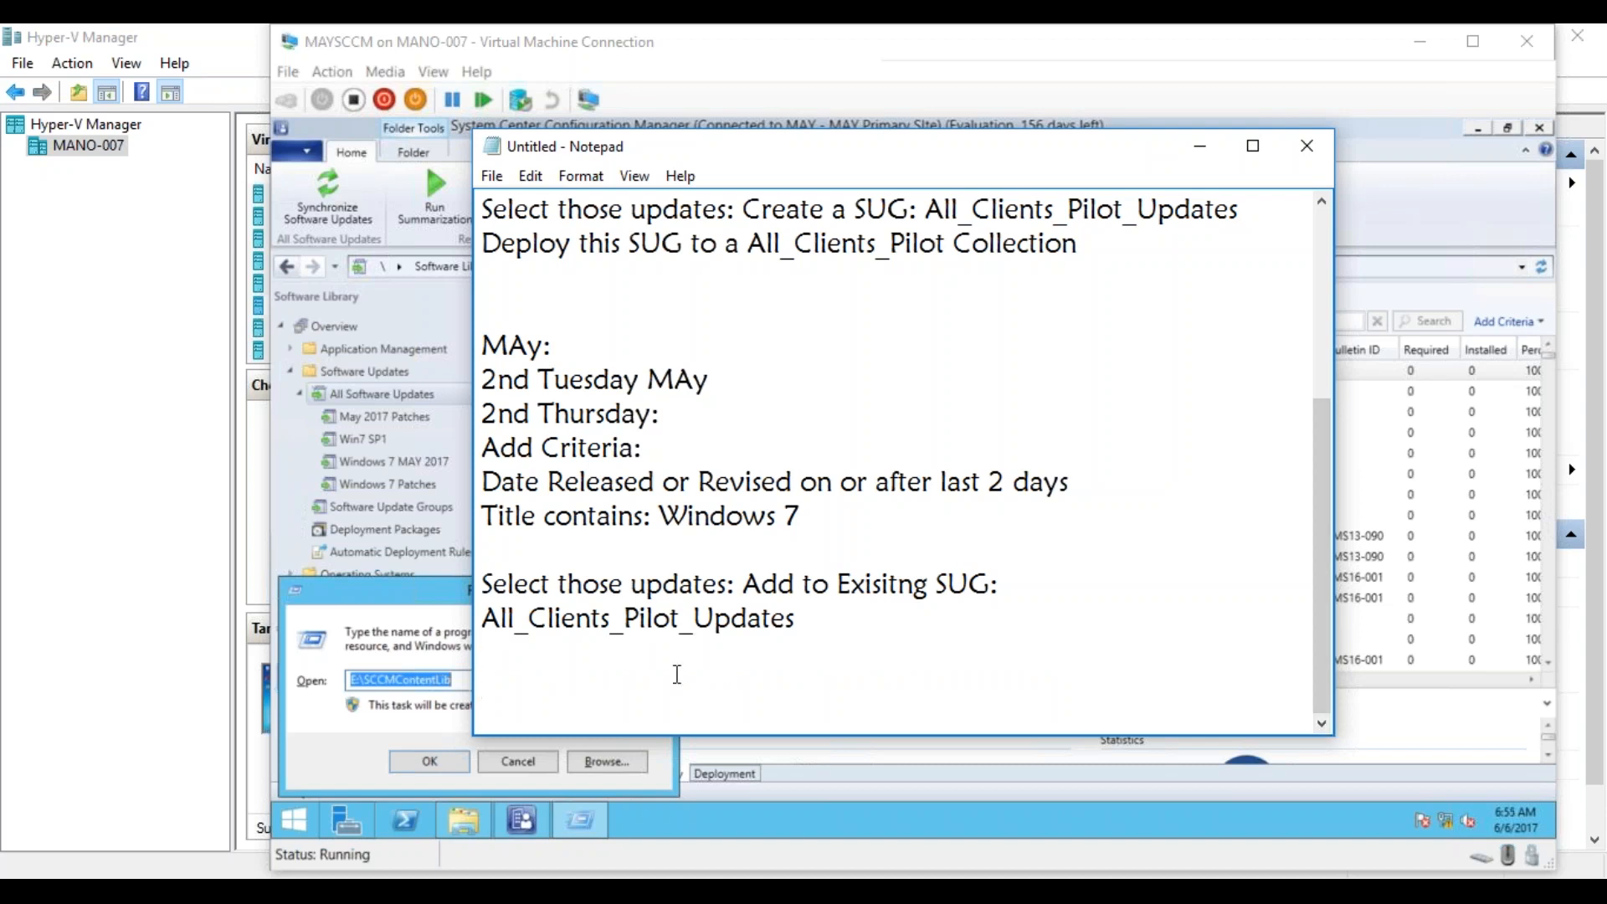
pyautogui.write('Add the ')
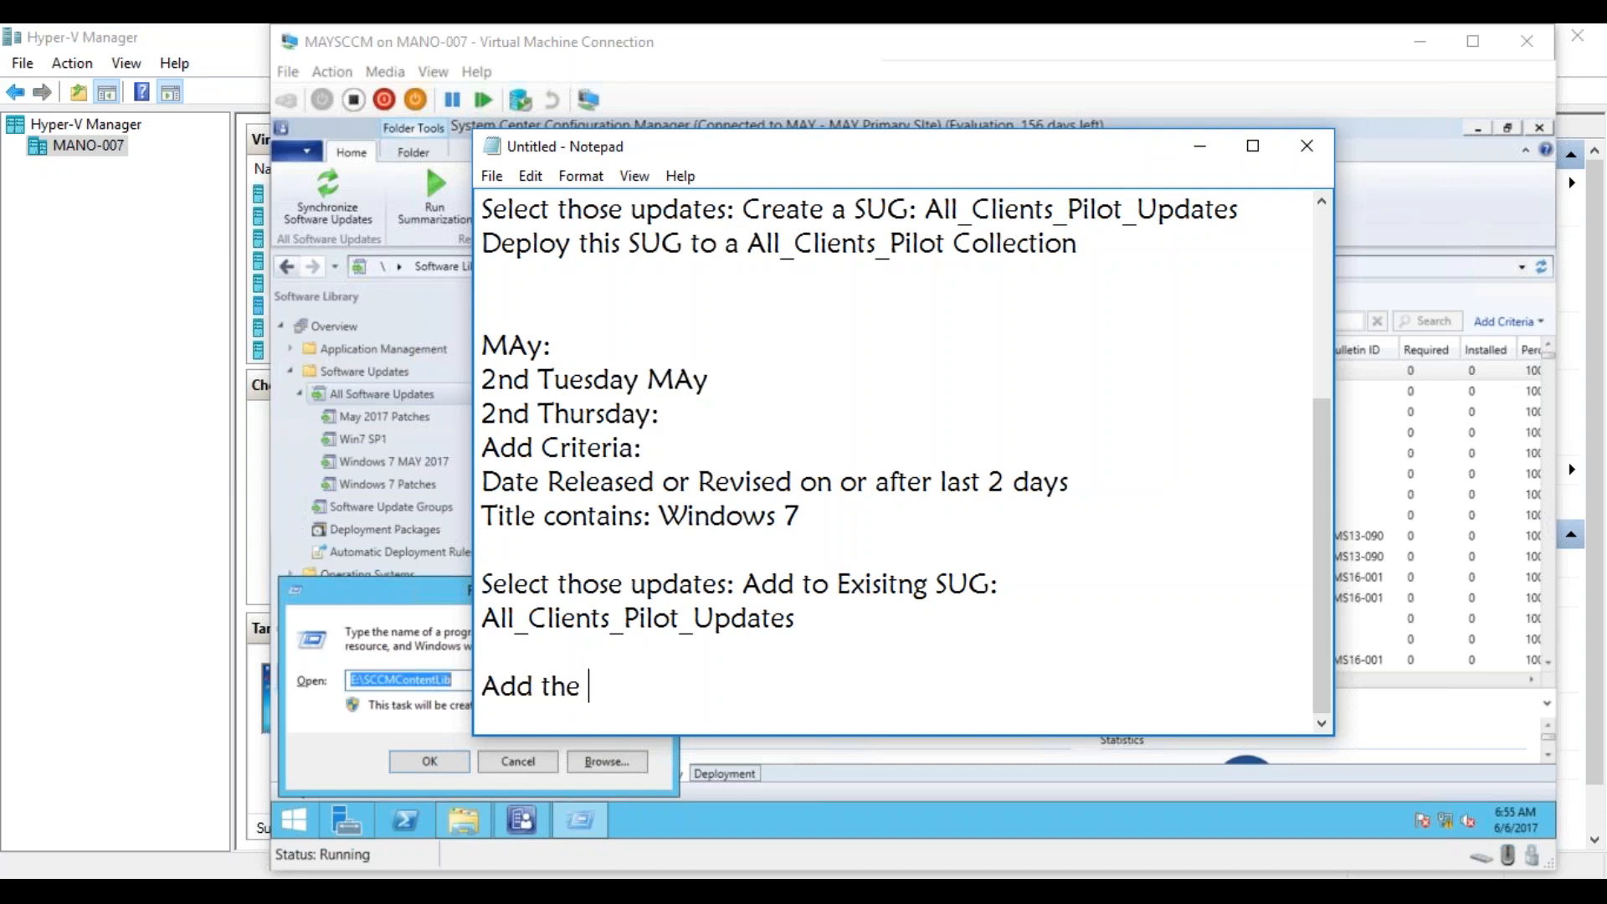
pyautogui.write('April Patches t')
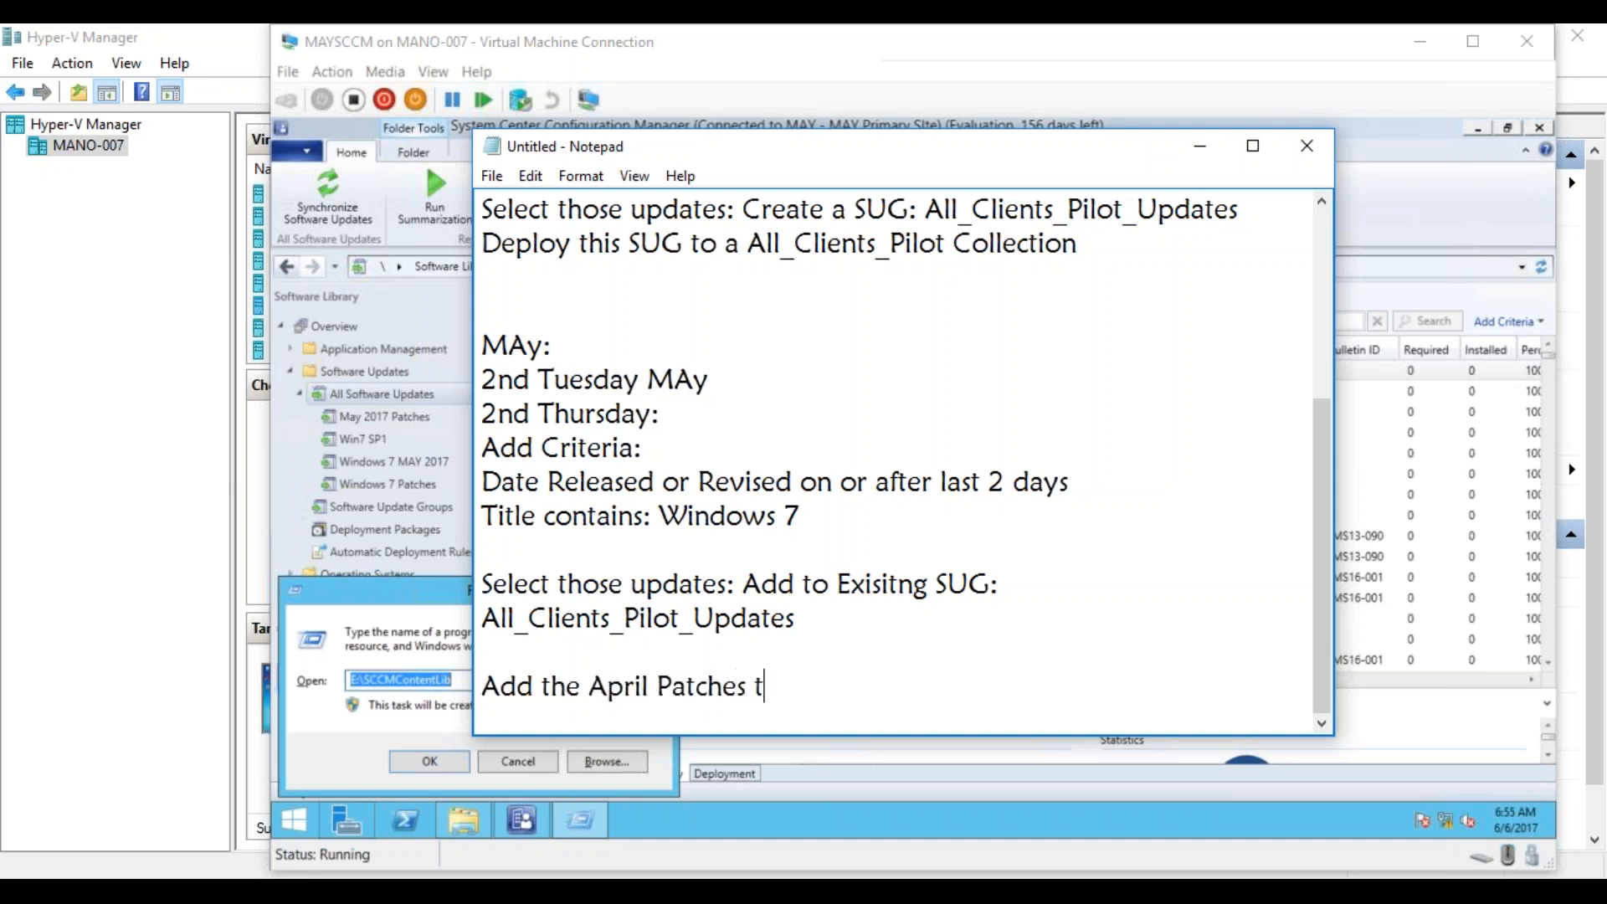
pyautogui.write('o a new SUG ')
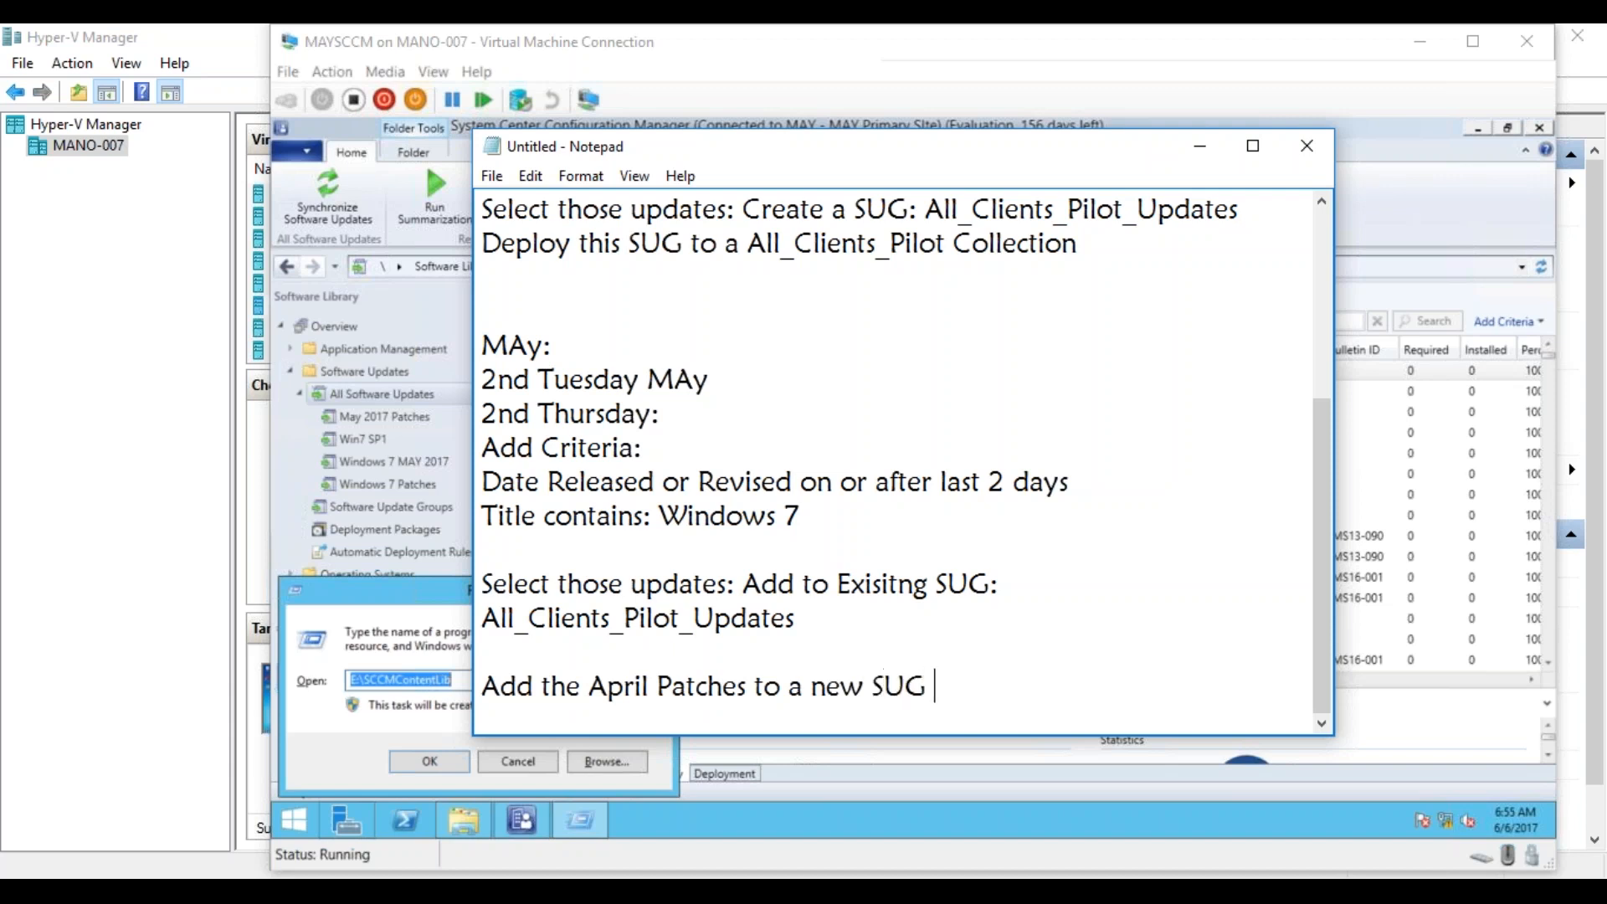
pyautogui.write(': All_Clients_Prod_Updates')
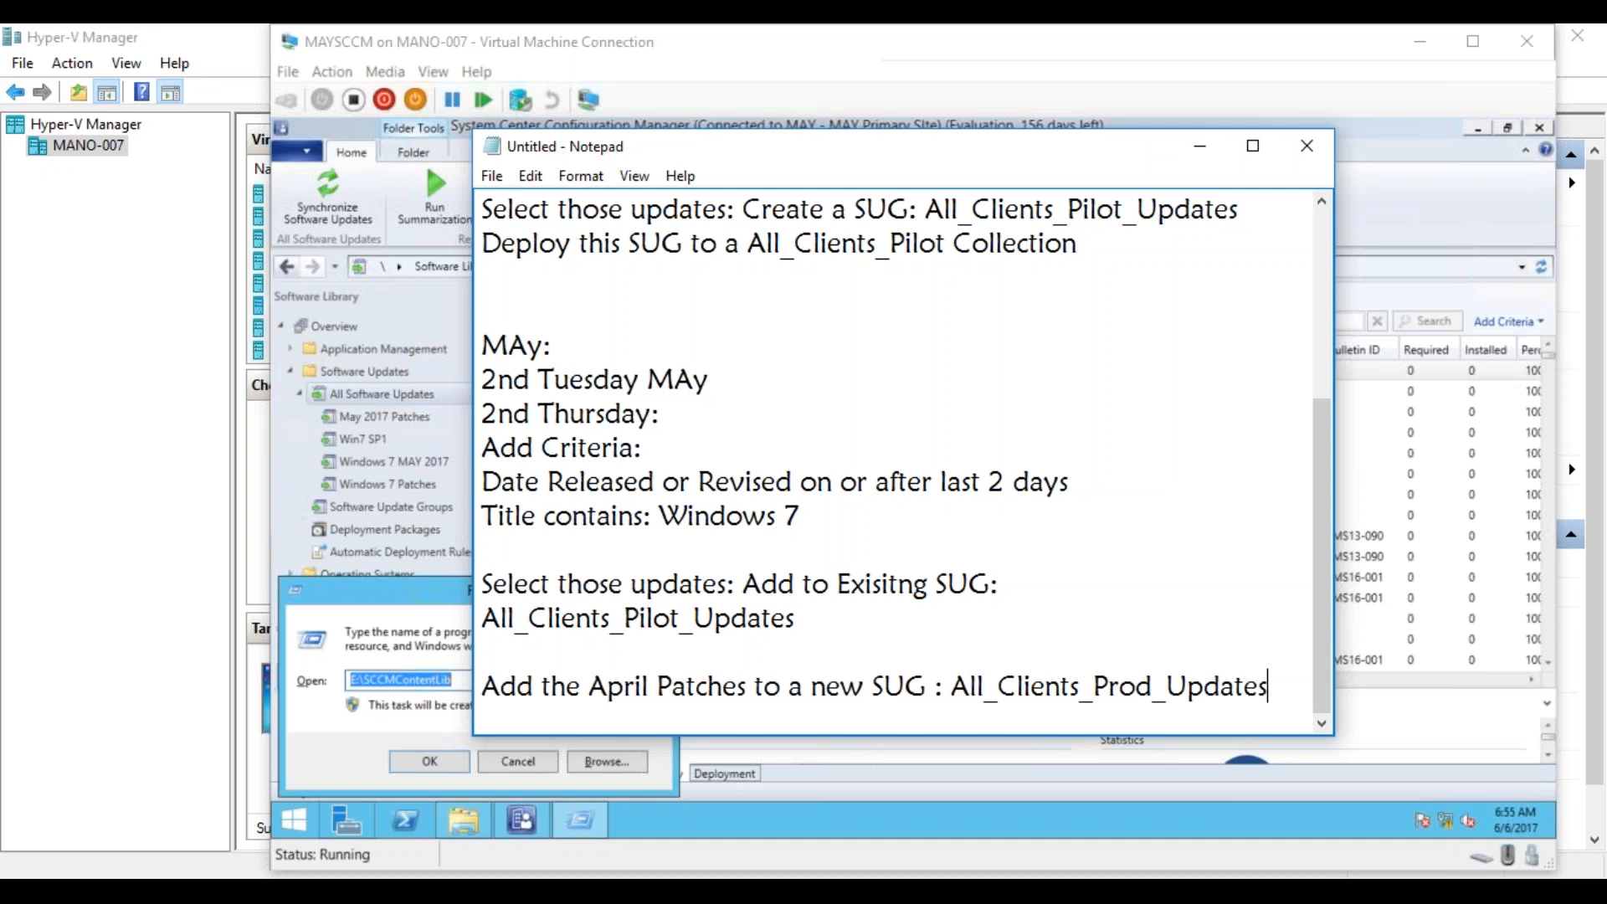
# Write "Deploying this SUG : All_Clients_Prod Collection" on a new line below the April Patches line in the May block.
pyautogui.press('Return')
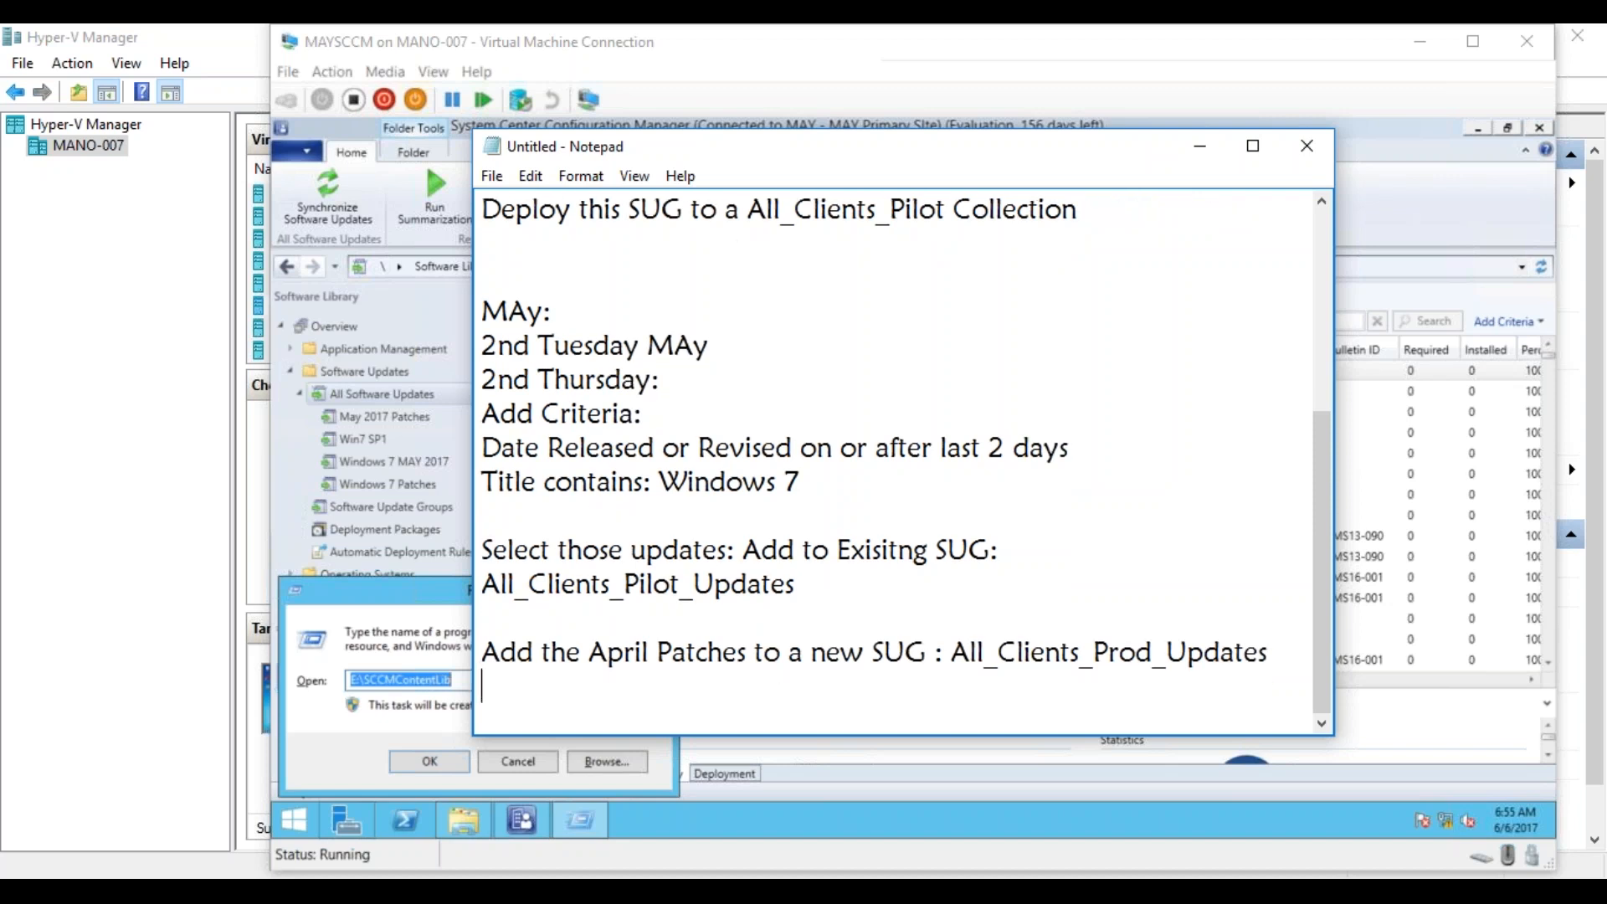
pyautogui.write('Deployin')
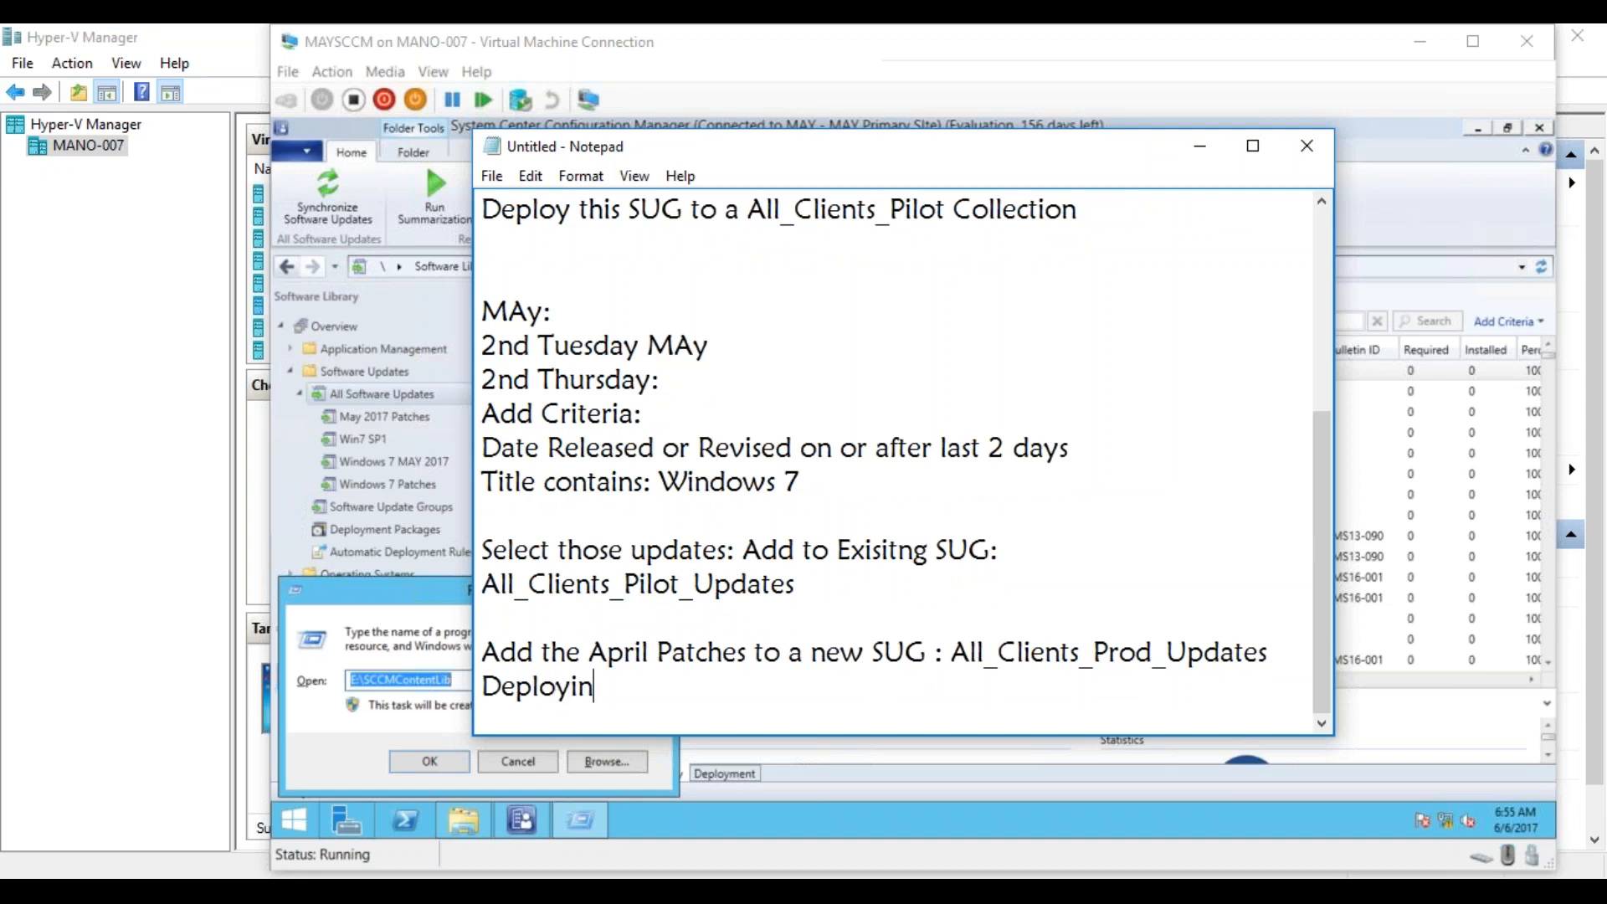
pyautogui.write('g this SU')
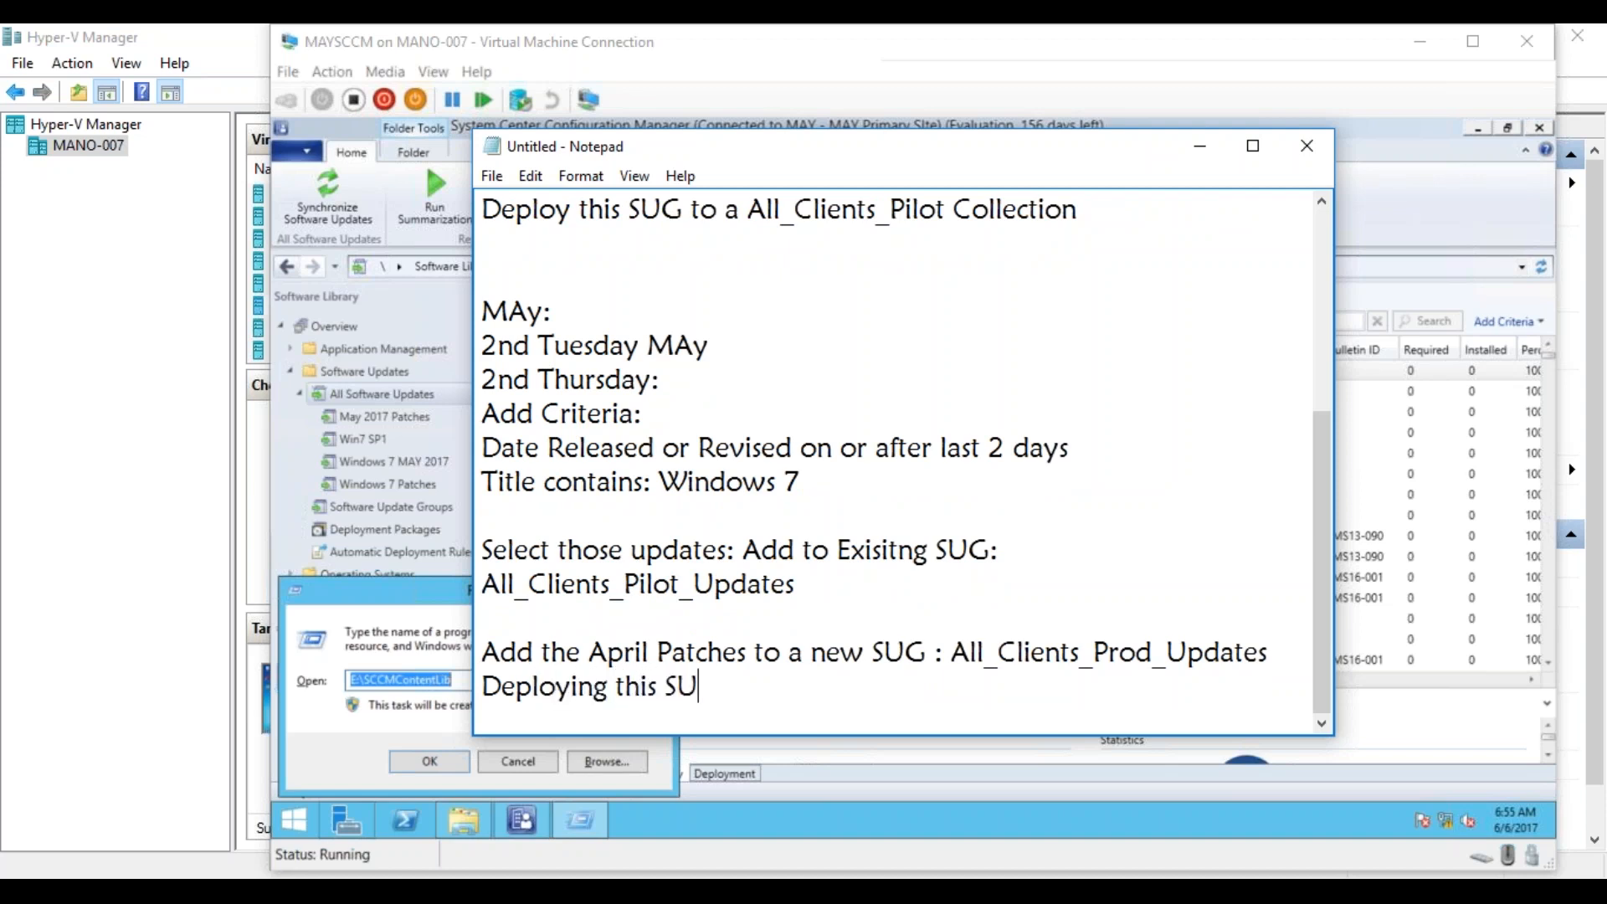
pyautogui.write('G : All_Client')
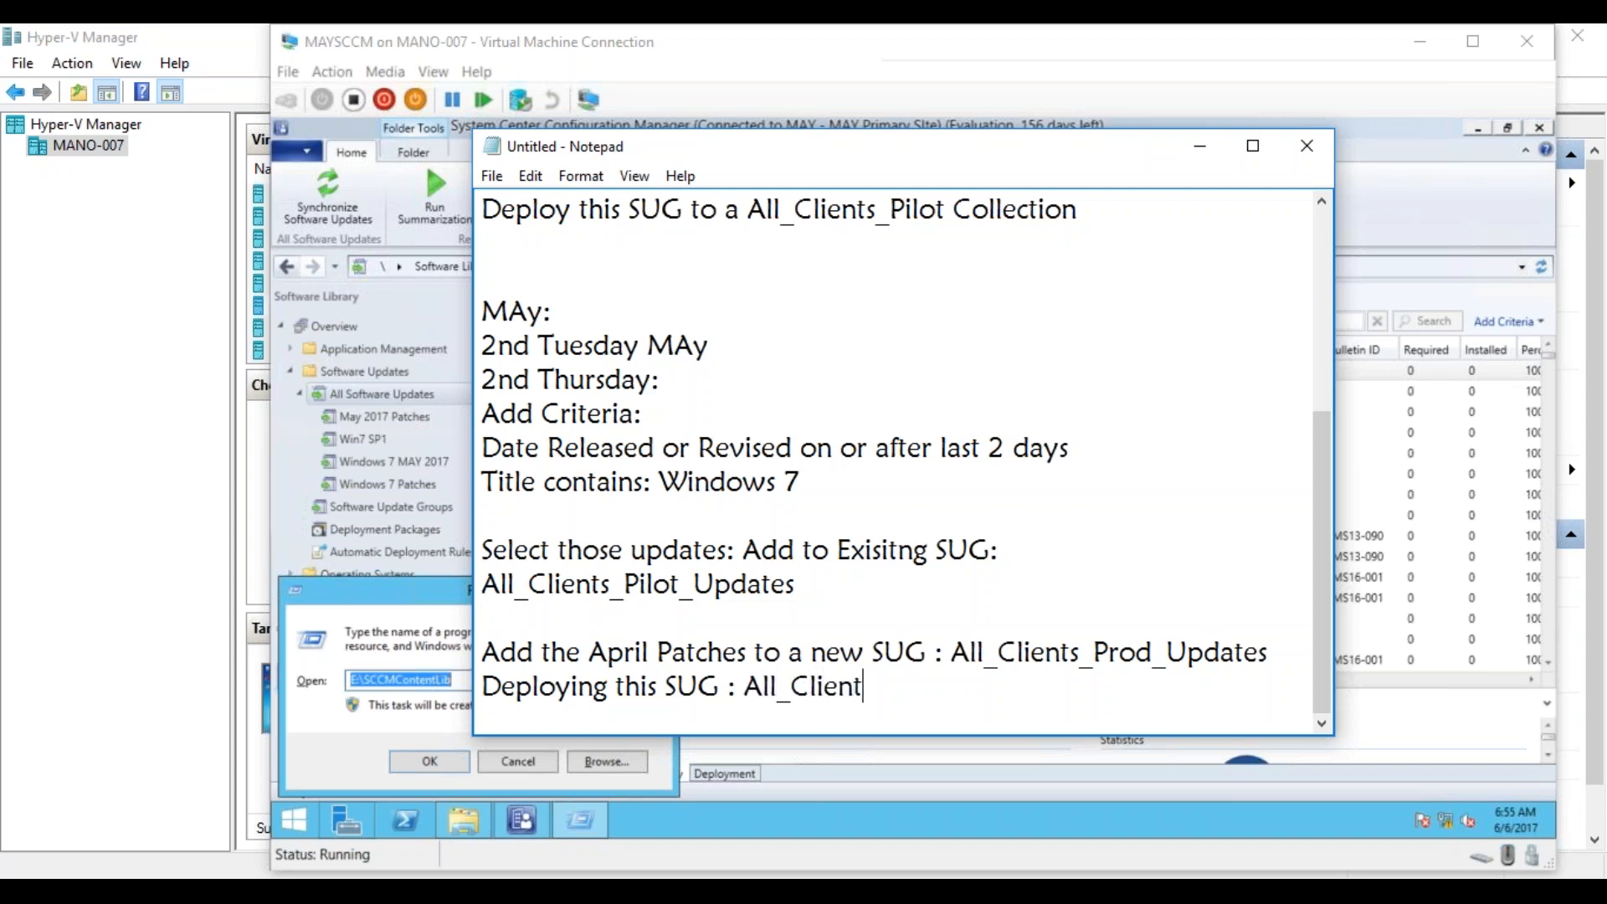
pyautogui.write('s_Prod Collection')
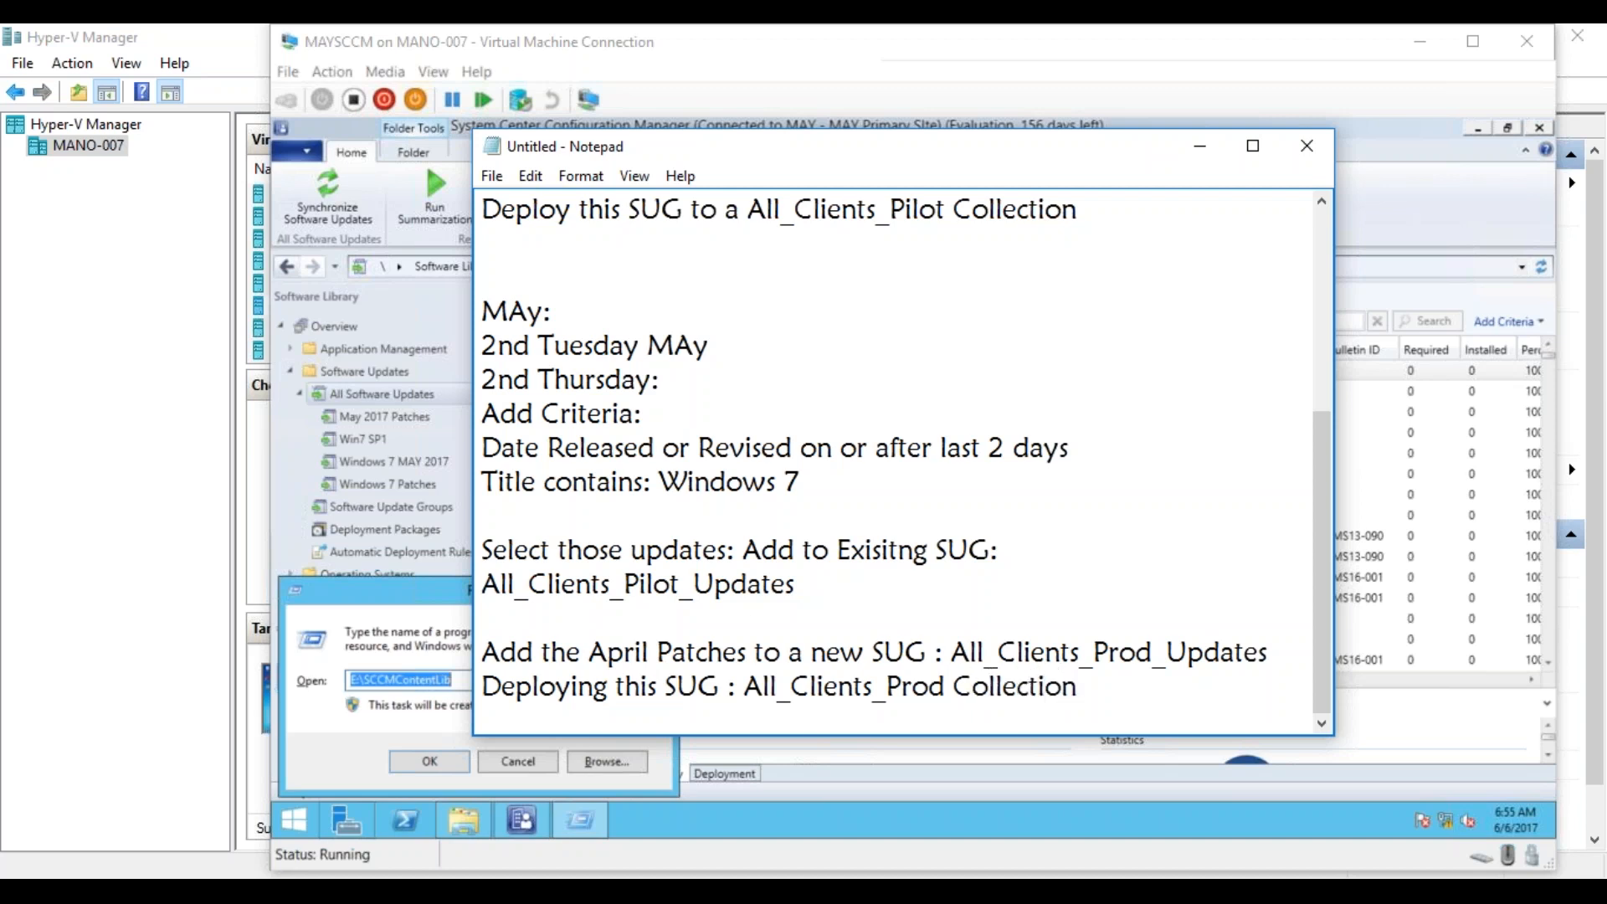
# Maximize the notes window and add the heading "JUne" below the May block, separated from it by blank lines.
pyautogui.click(1253, 146)
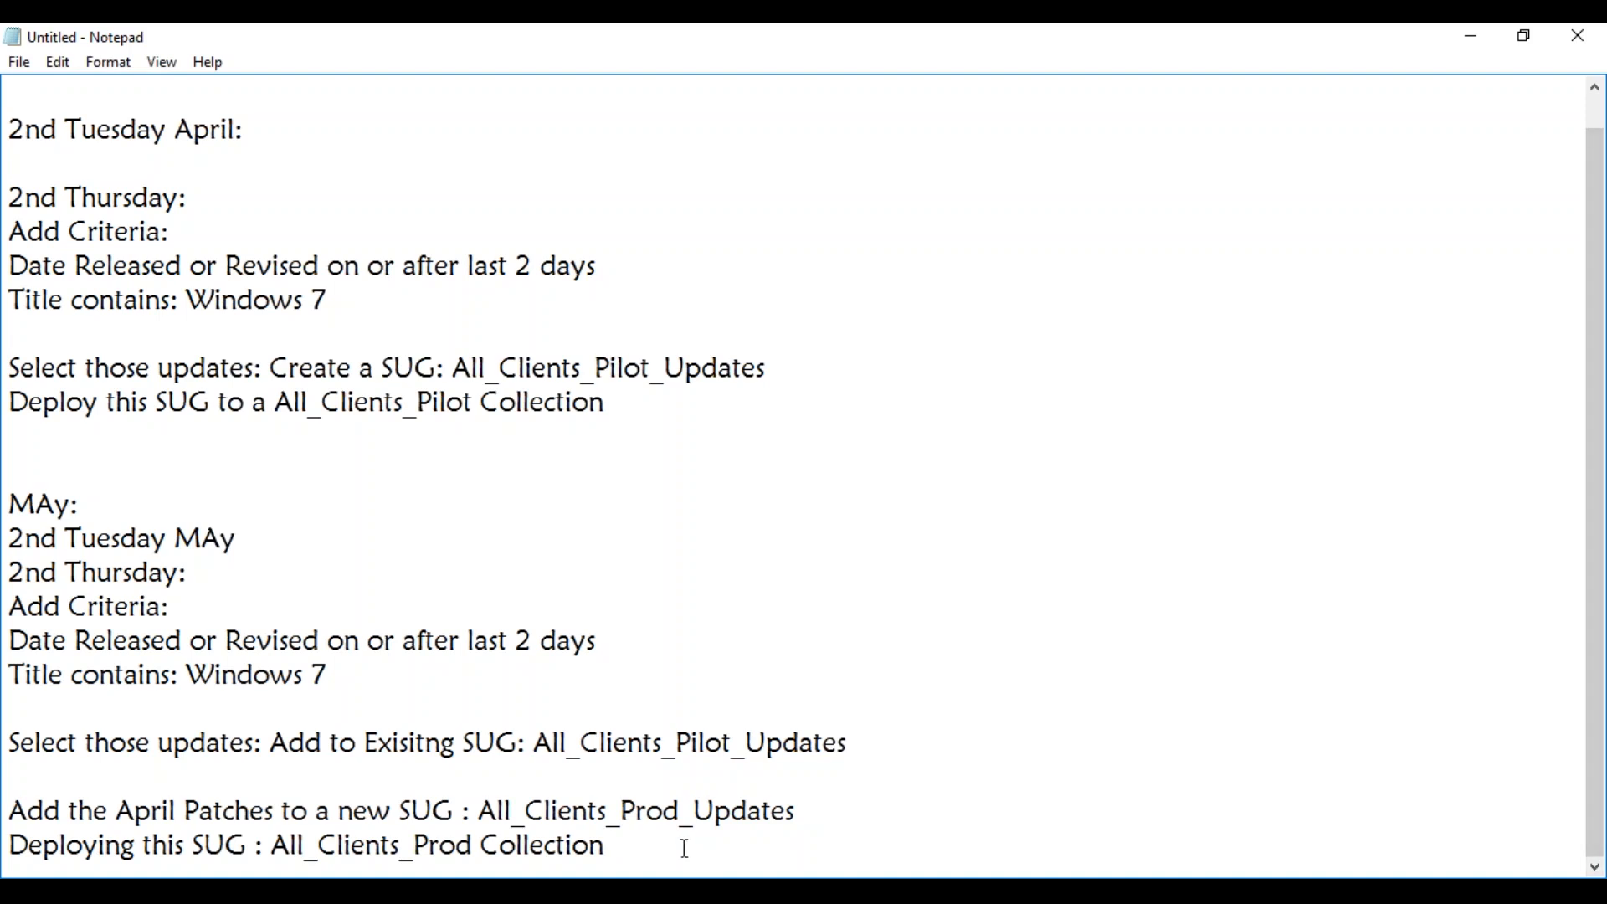
pyautogui.press('Return')
pyautogui.press('Return')
pyautogui.press('Return')
pyautogui.press('Return')
pyautogui.press('Return')
pyautogui.press('Return')
pyautogui.press('Return')
pyautogui.press('Return')
pyautogui.press('Return')
pyautogui.press('Return')
pyautogui.press('Return')
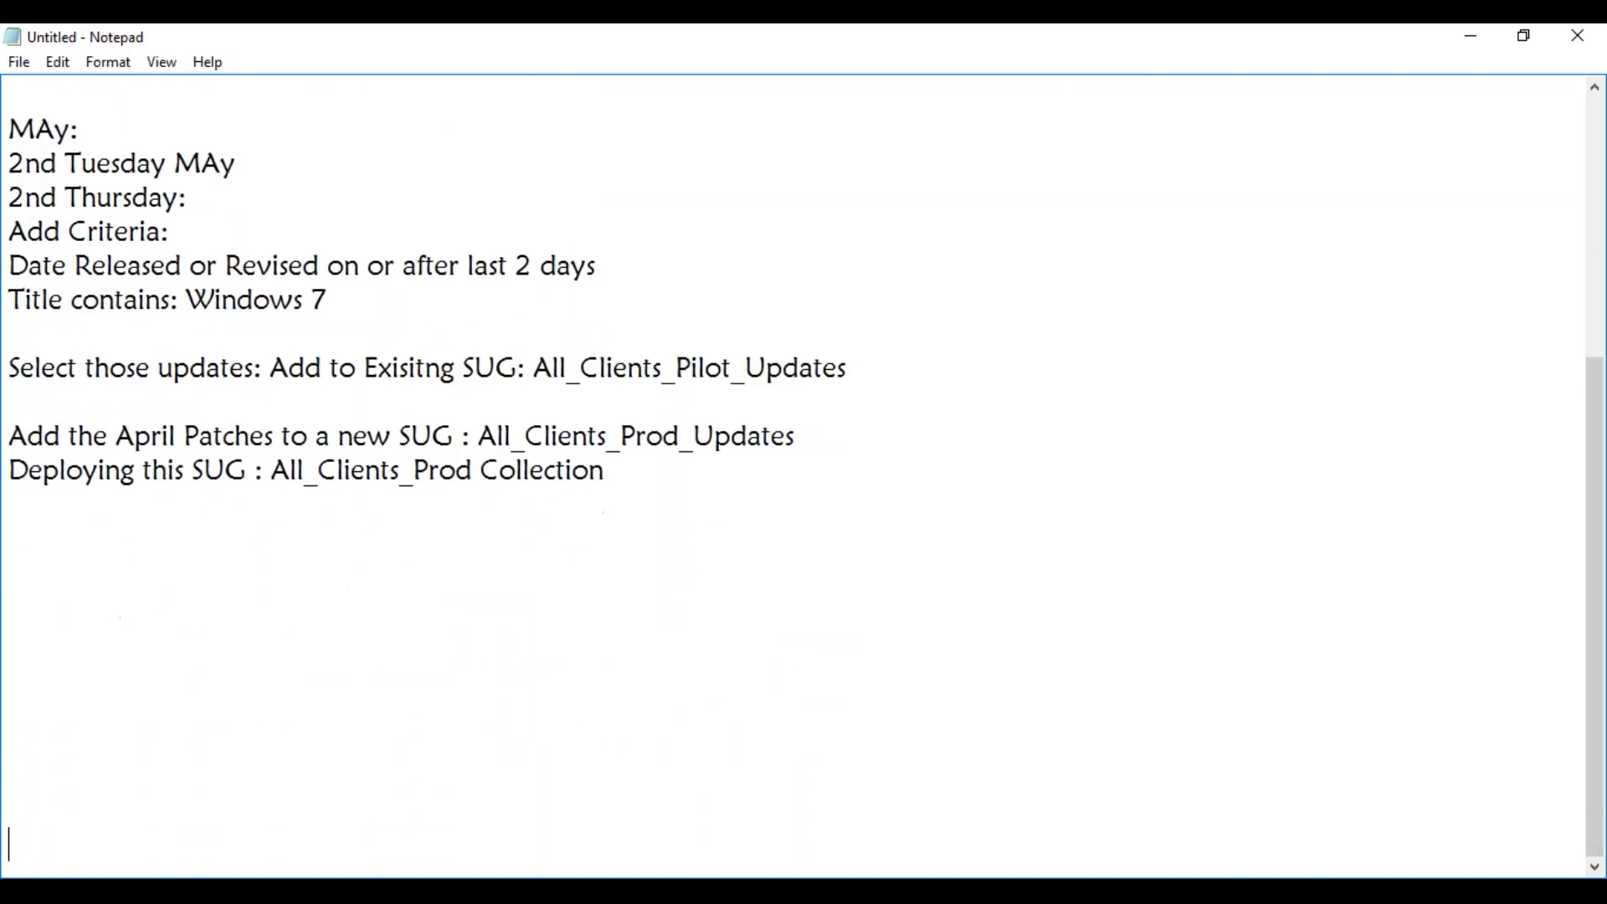
pyautogui.click(242, 598)
pyautogui.write('JUnes')
pyautogui.press('BackSpace')
# Copy the May lines from "2nd Tuesday MAy" through "Title contains: Windows 7" under the "JUne" heading and change the copied "MAy" to "June".
pyautogui.moveTo(10, 164); pyautogui.dragTo(332, 307)
pyautogui.hotkey('ctrl', 'c')
pyautogui.click(33, 646)
pyautogui.hotkey('ctrl', 'v')
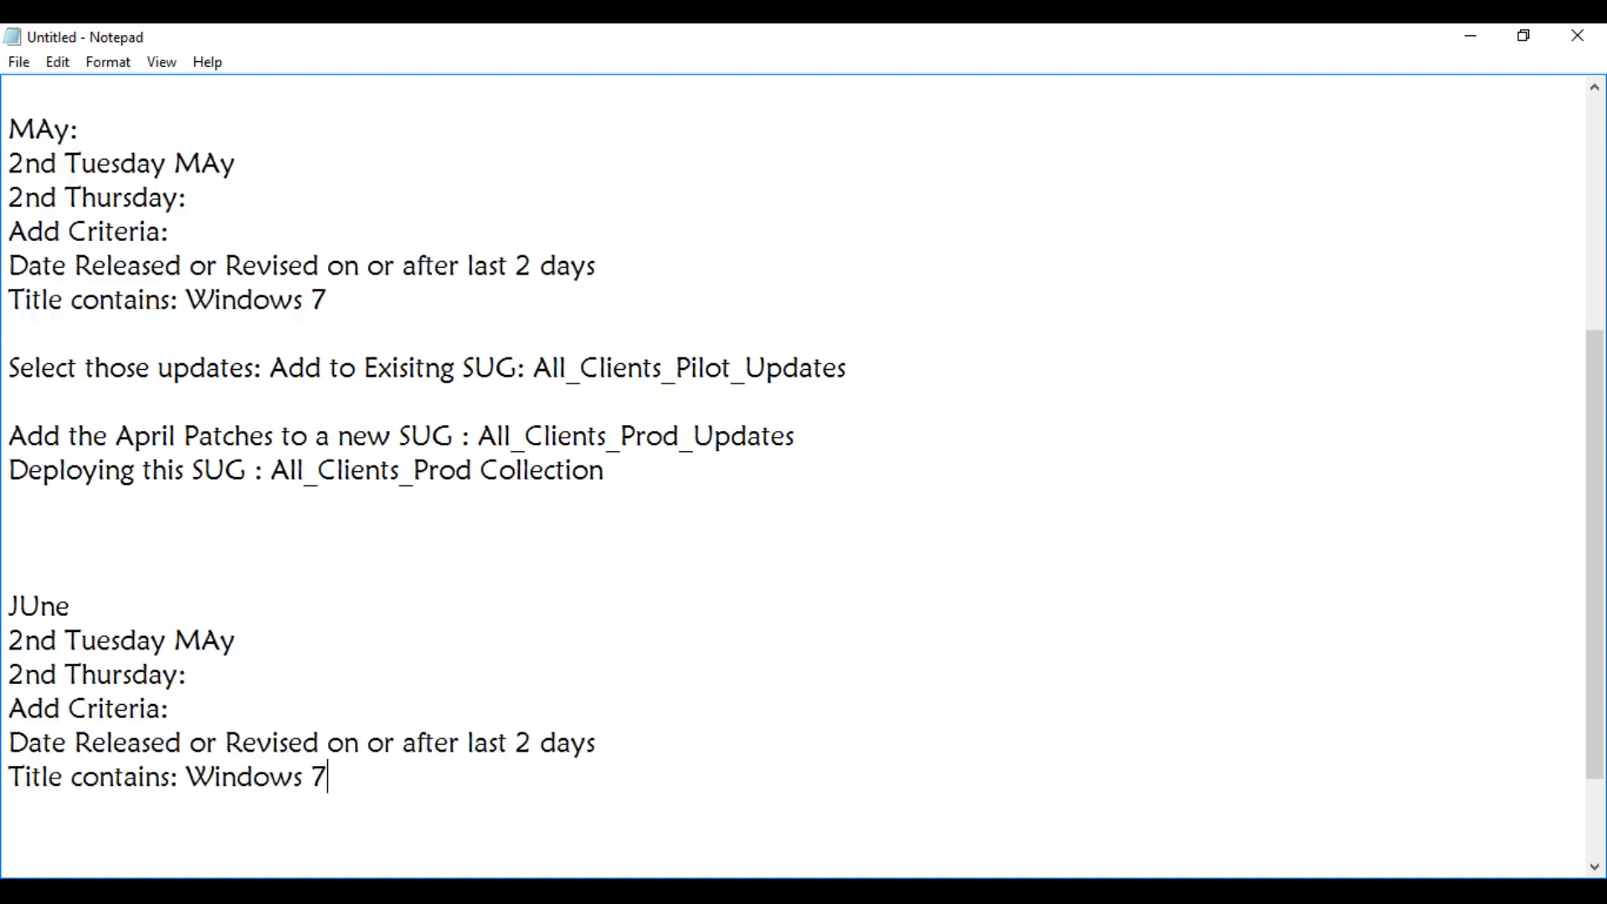
pyautogui.moveTo(175, 642); pyautogui.dragTo(245, 643)
pyautogui.write('June')
# Copy the May block's "Select those updates" line and "Add the April Patches" line to the end of the June block.
pyautogui.moveTo(856, 369); pyautogui.dragTo(12, 369)
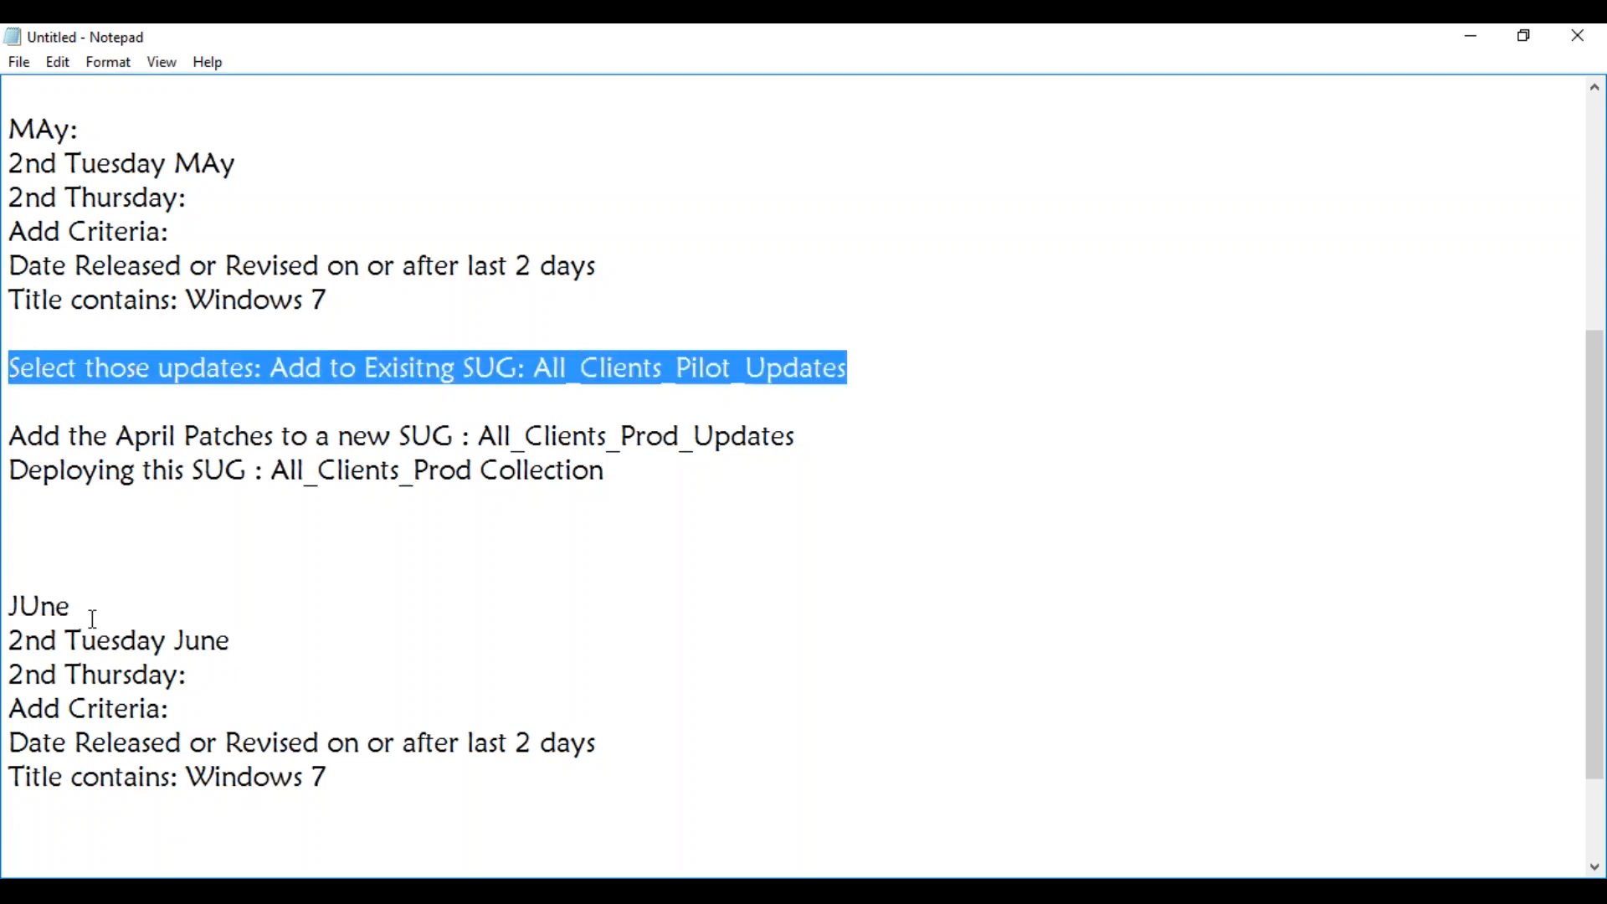
pyautogui.click(48, 802)
pyautogui.hotkey('ctrl', 'v')
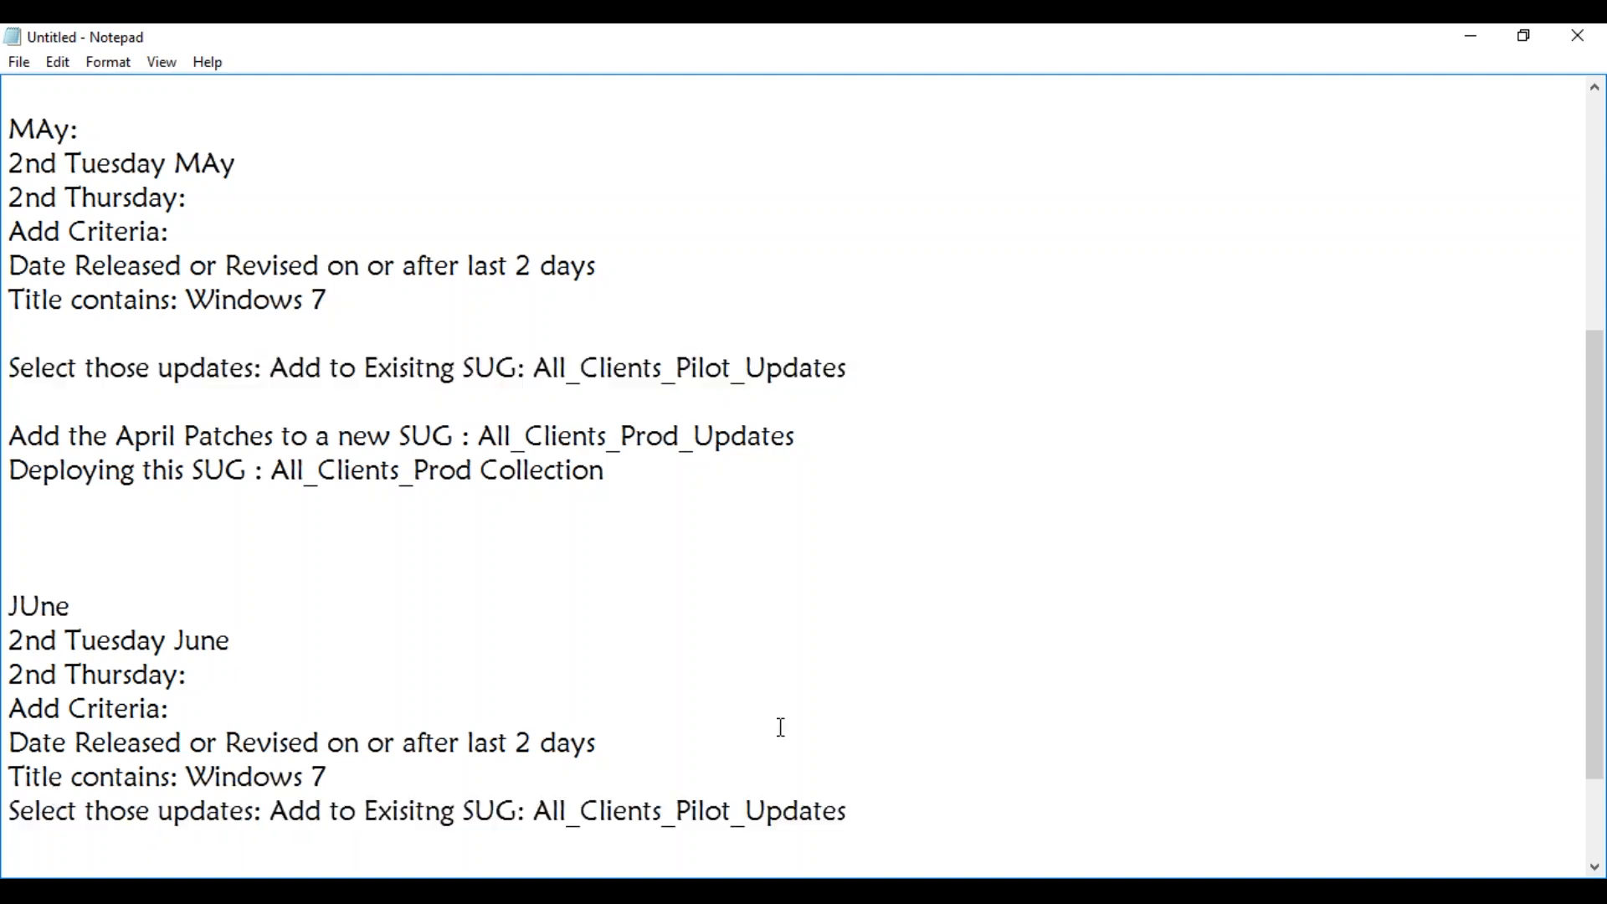
pyautogui.moveTo(1597, 592); pyautogui.dragTo(1599, 685)
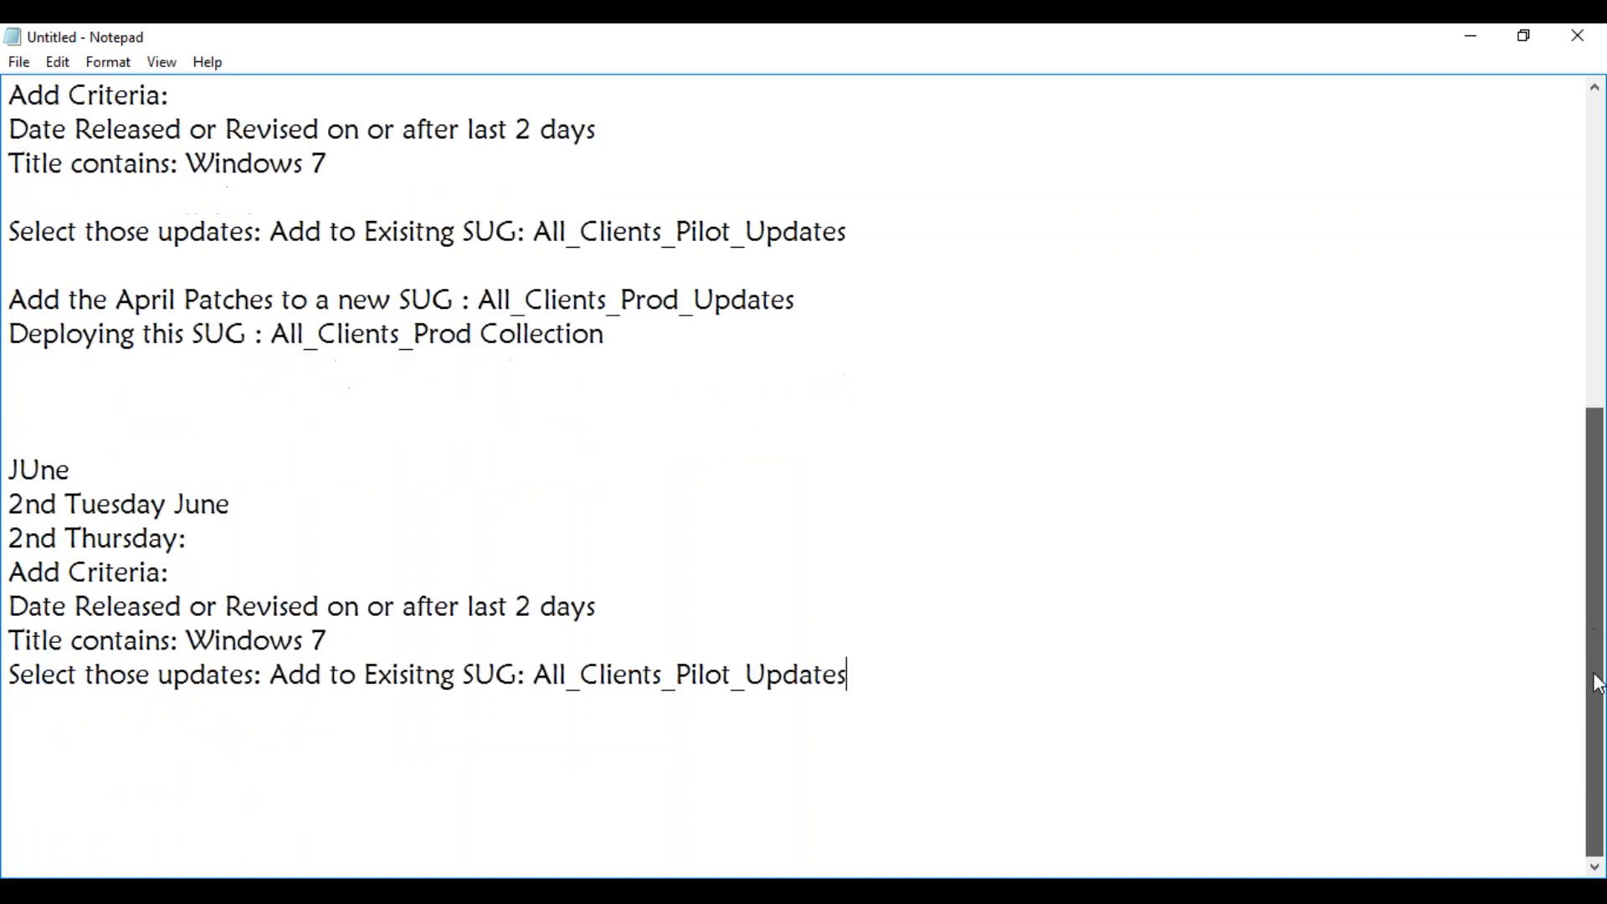
pyautogui.click(256, 703)
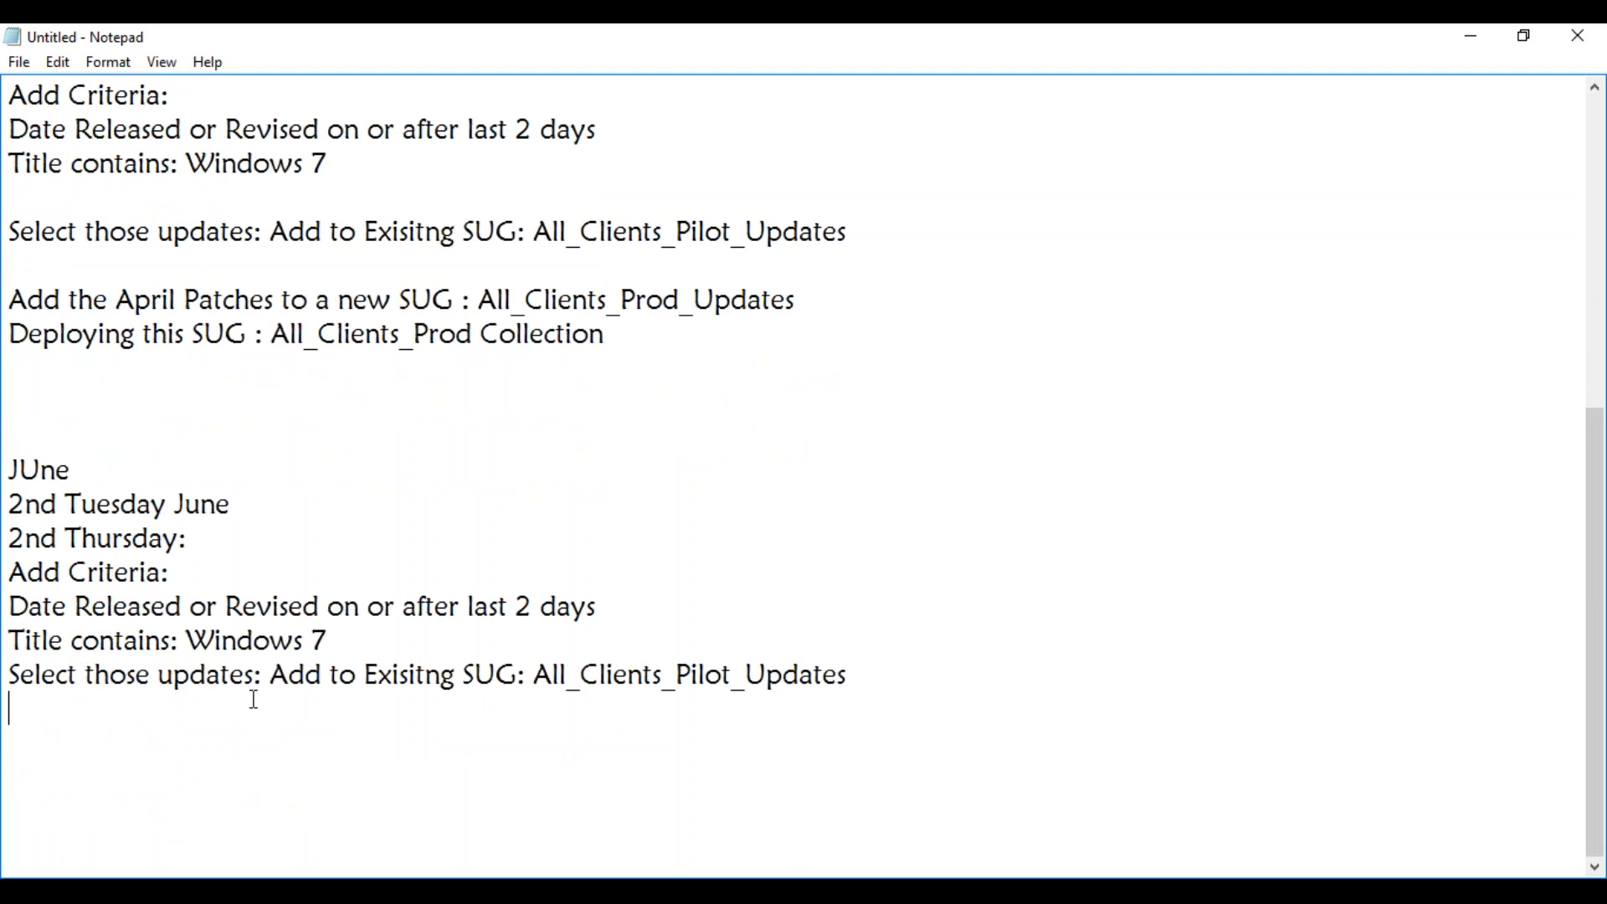
pyautogui.moveTo(826, 301); pyautogui.dragTo(11, 299)
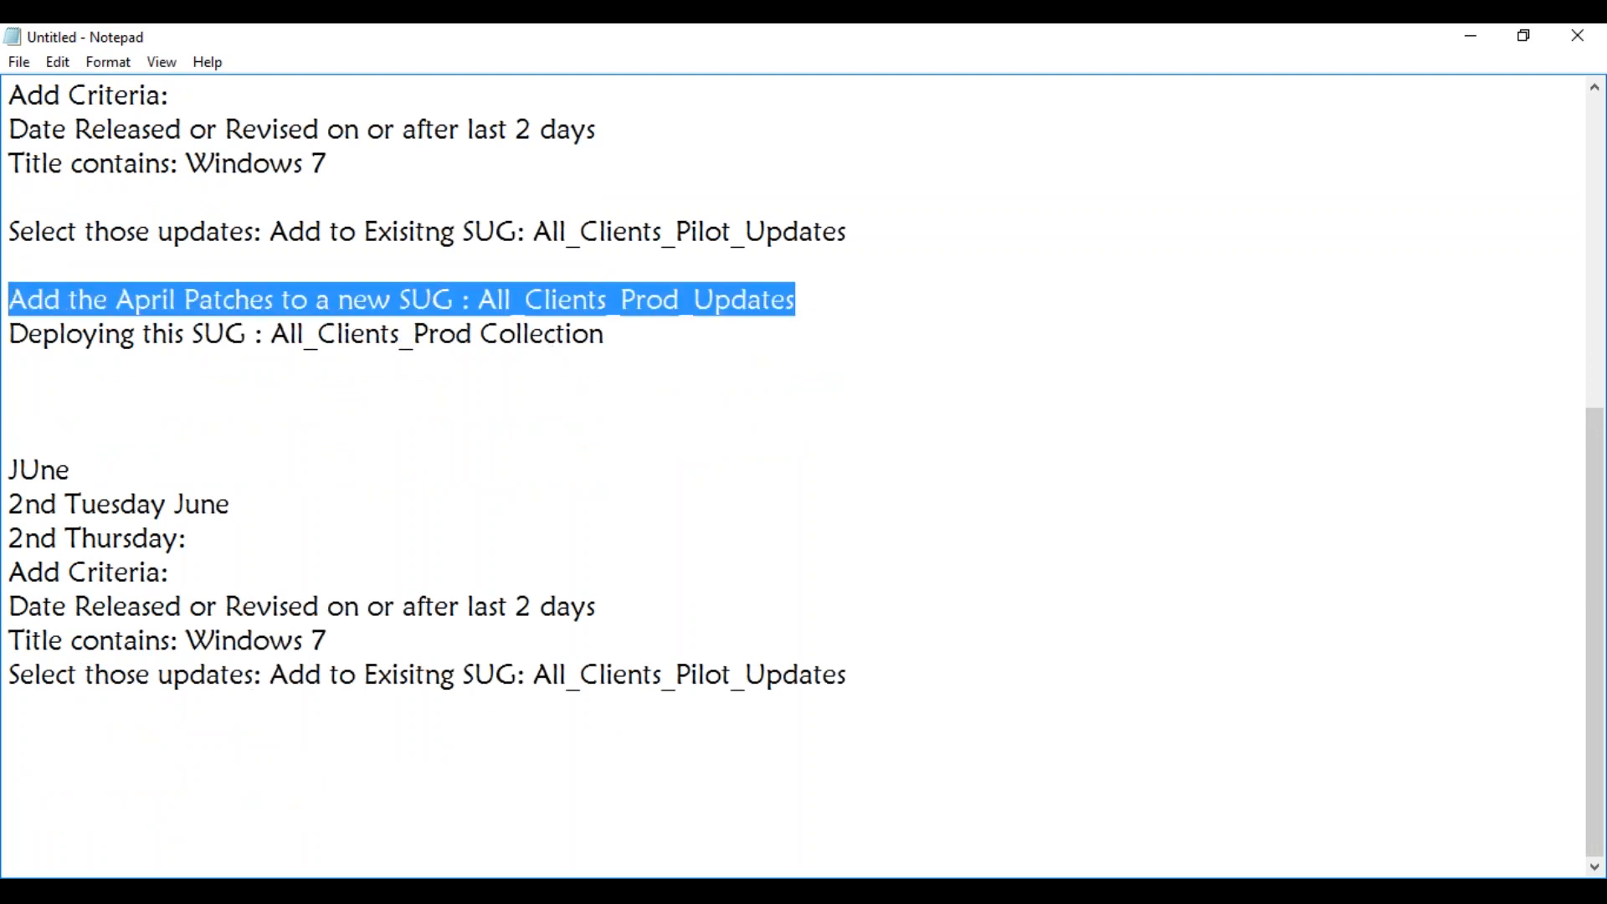
pyautogui.click(50, 722)
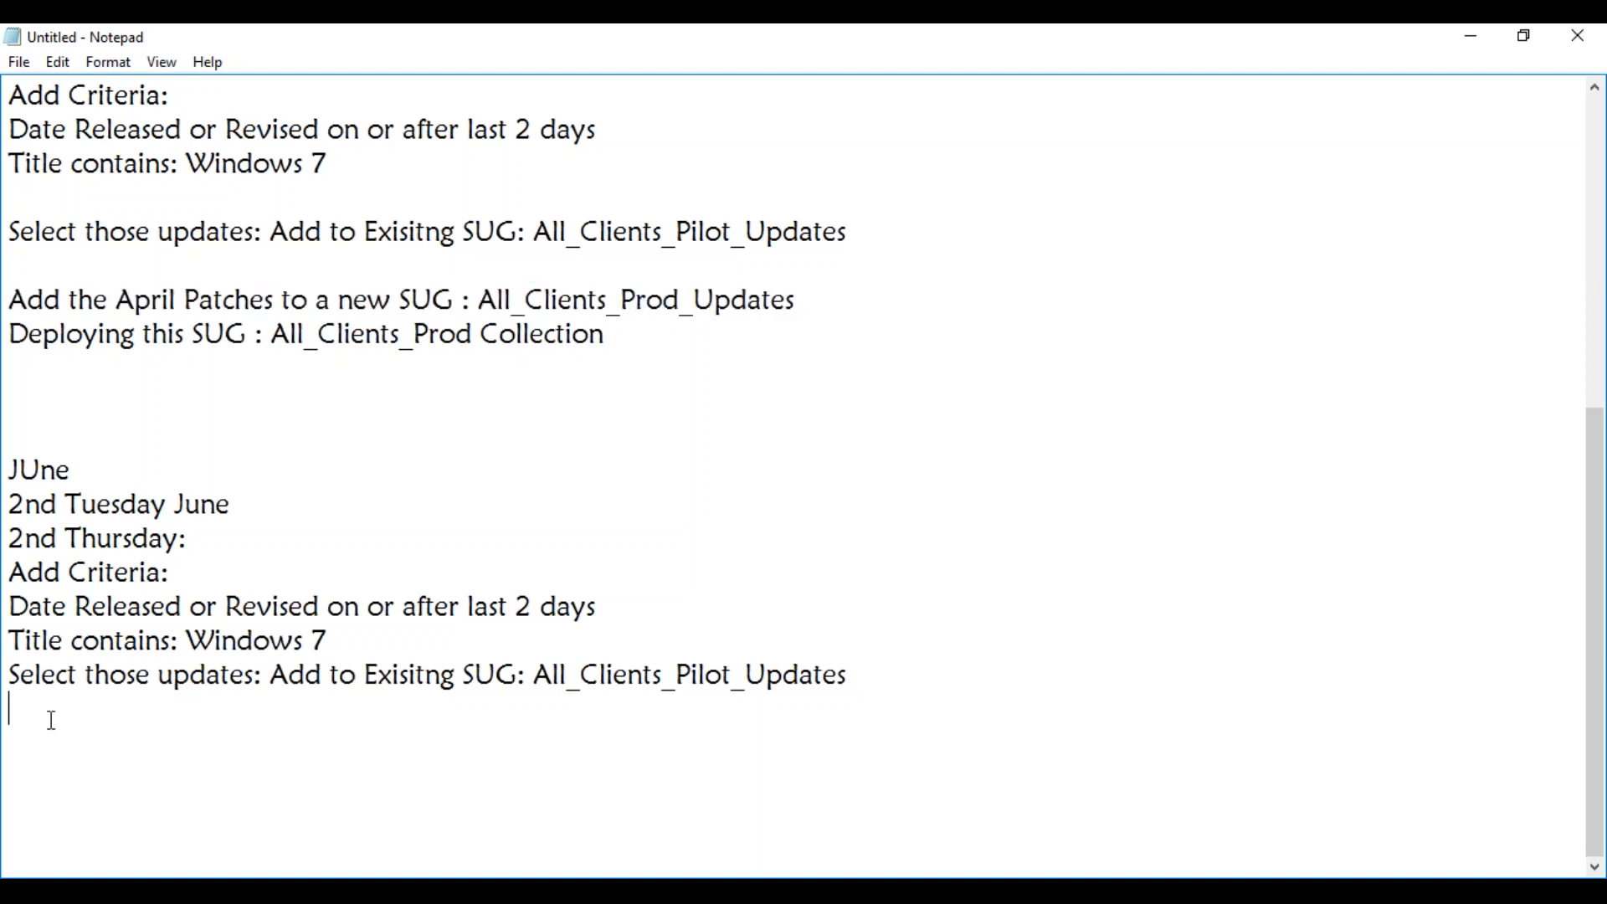
pyautogui.hotkey('ctrl', 'v')
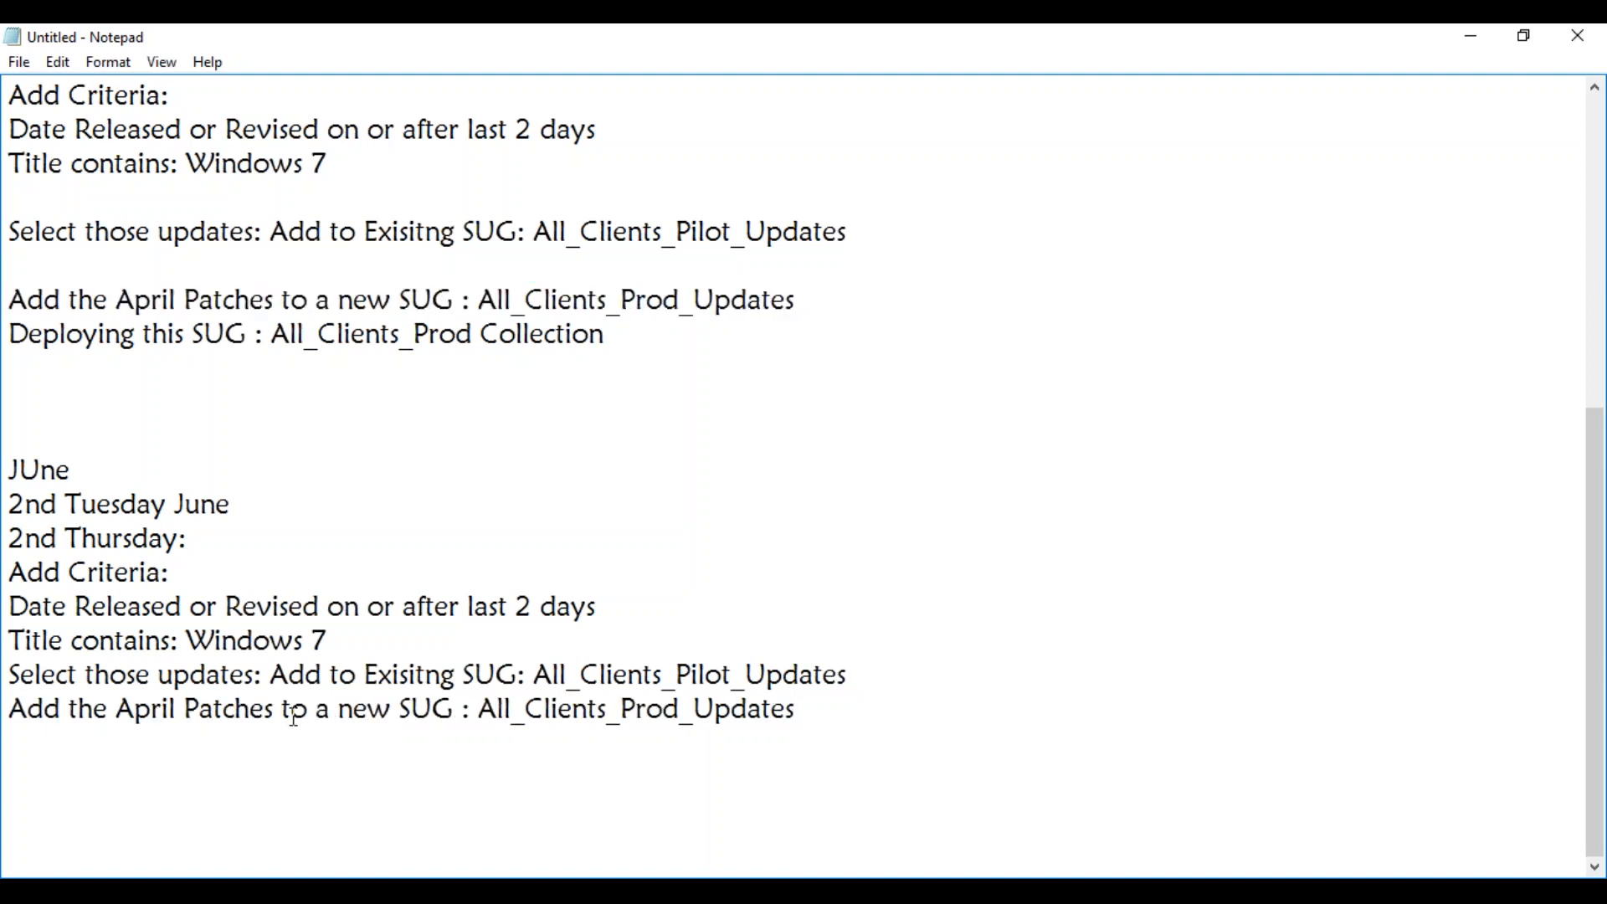
# Replace "Add the April Patches to a new SUG :" in the June block with the copied text "Add to Exisitng SUG:".
pyautogui.click(278, 674)
pyautogui.moveTo(277, 675); pyautogui.dragTo(527, 675)
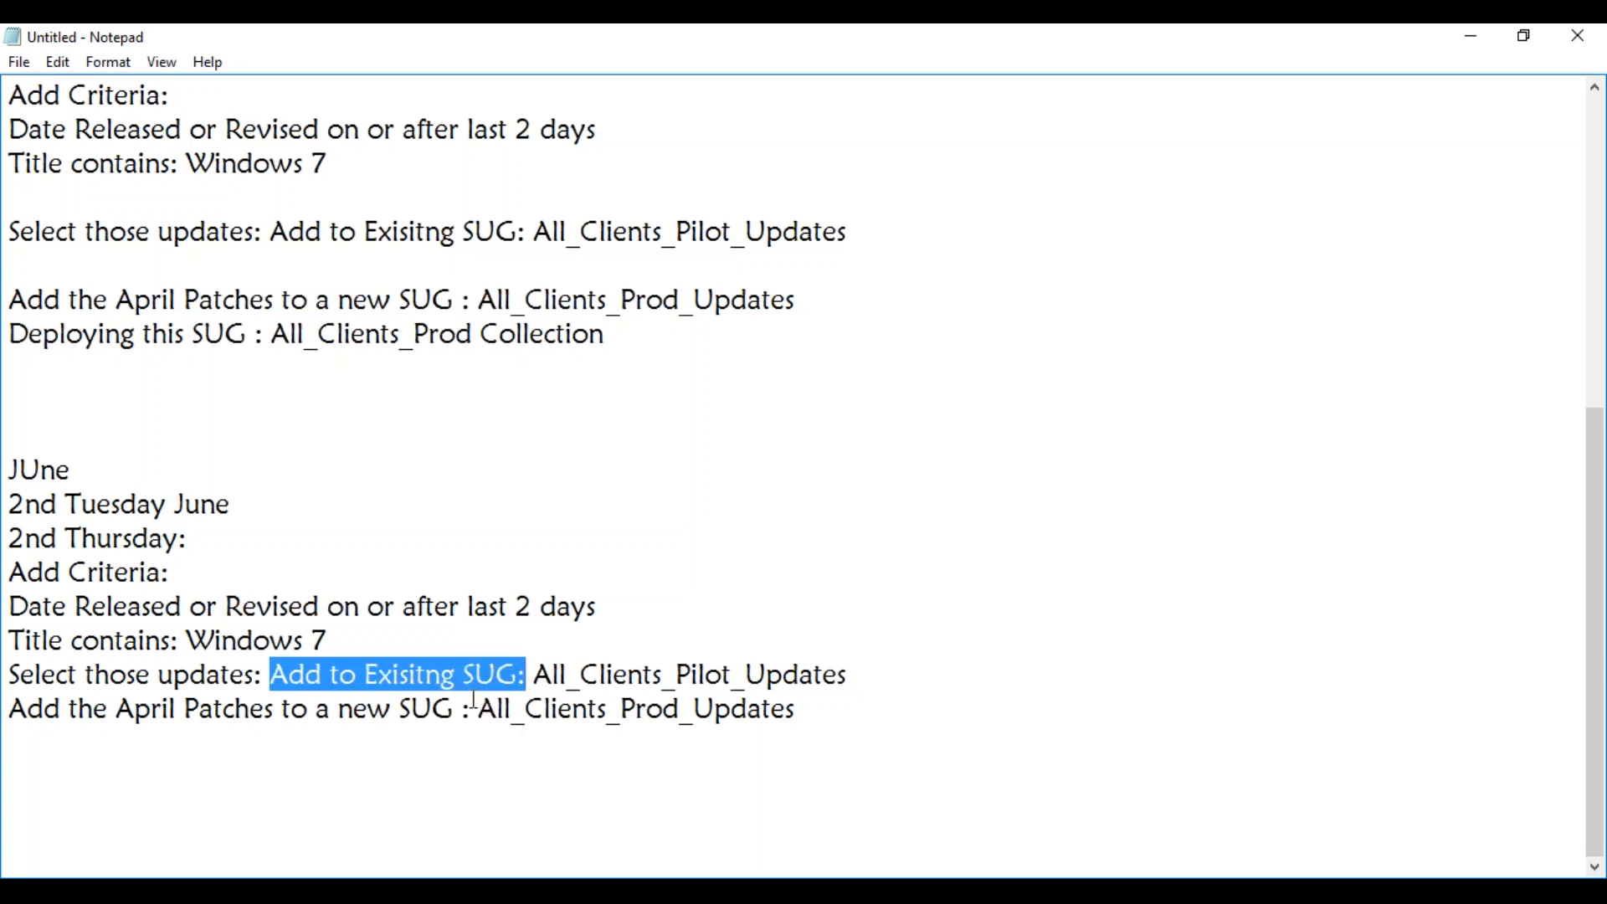
pyautogui.moveTo(470, 710); pyautogui.dragTo(13, 718)
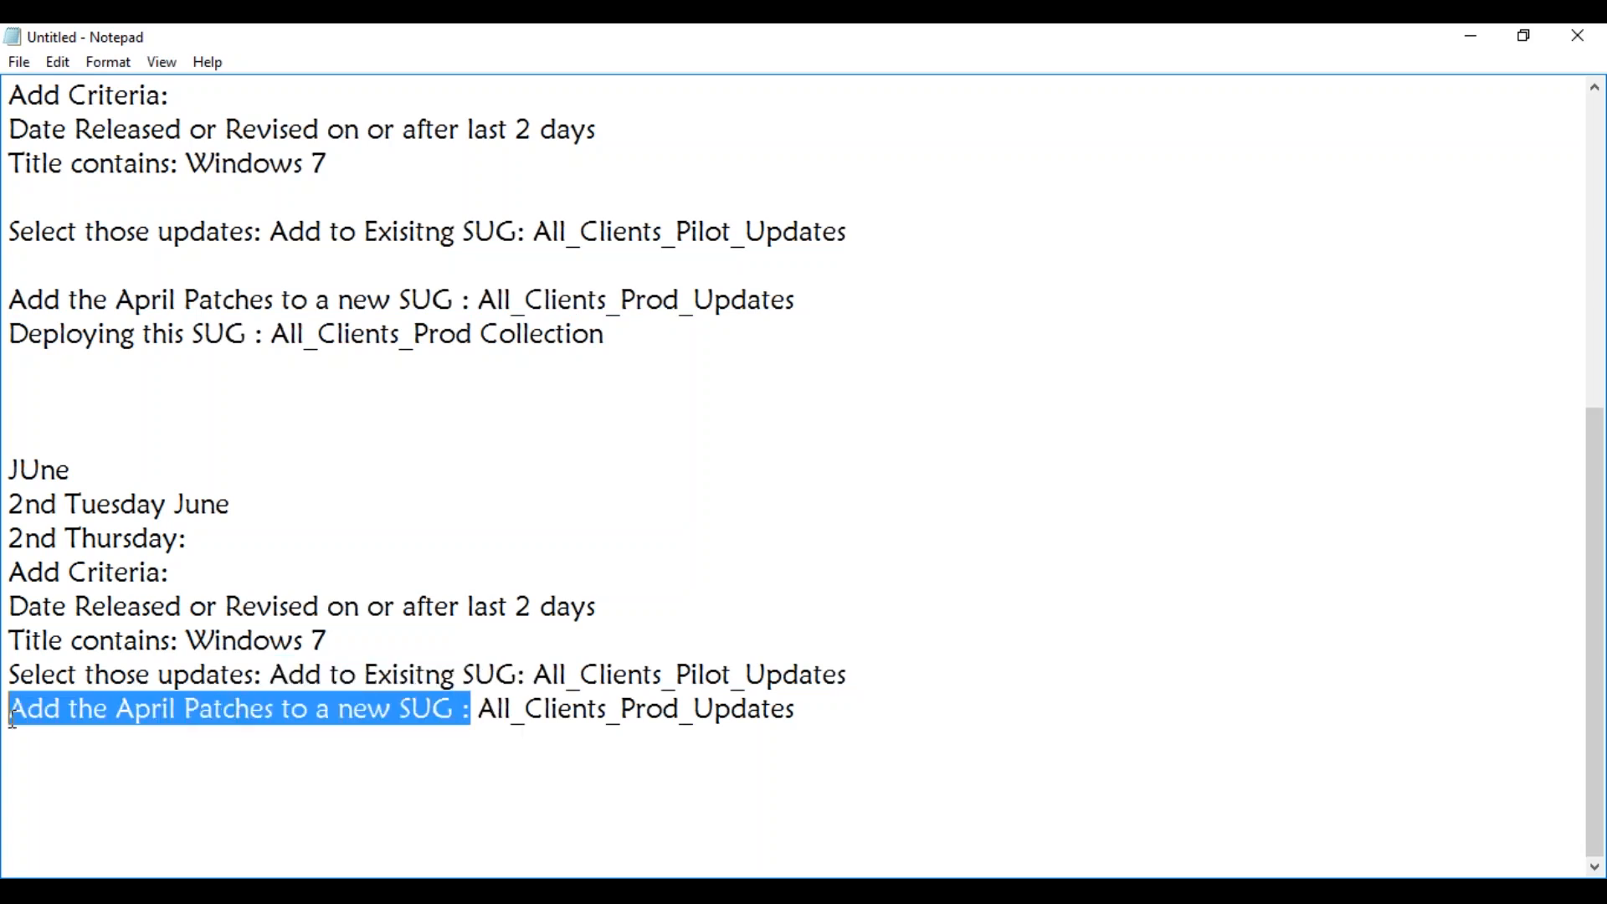
pyautogui.hotkey('ctrl', 'v')
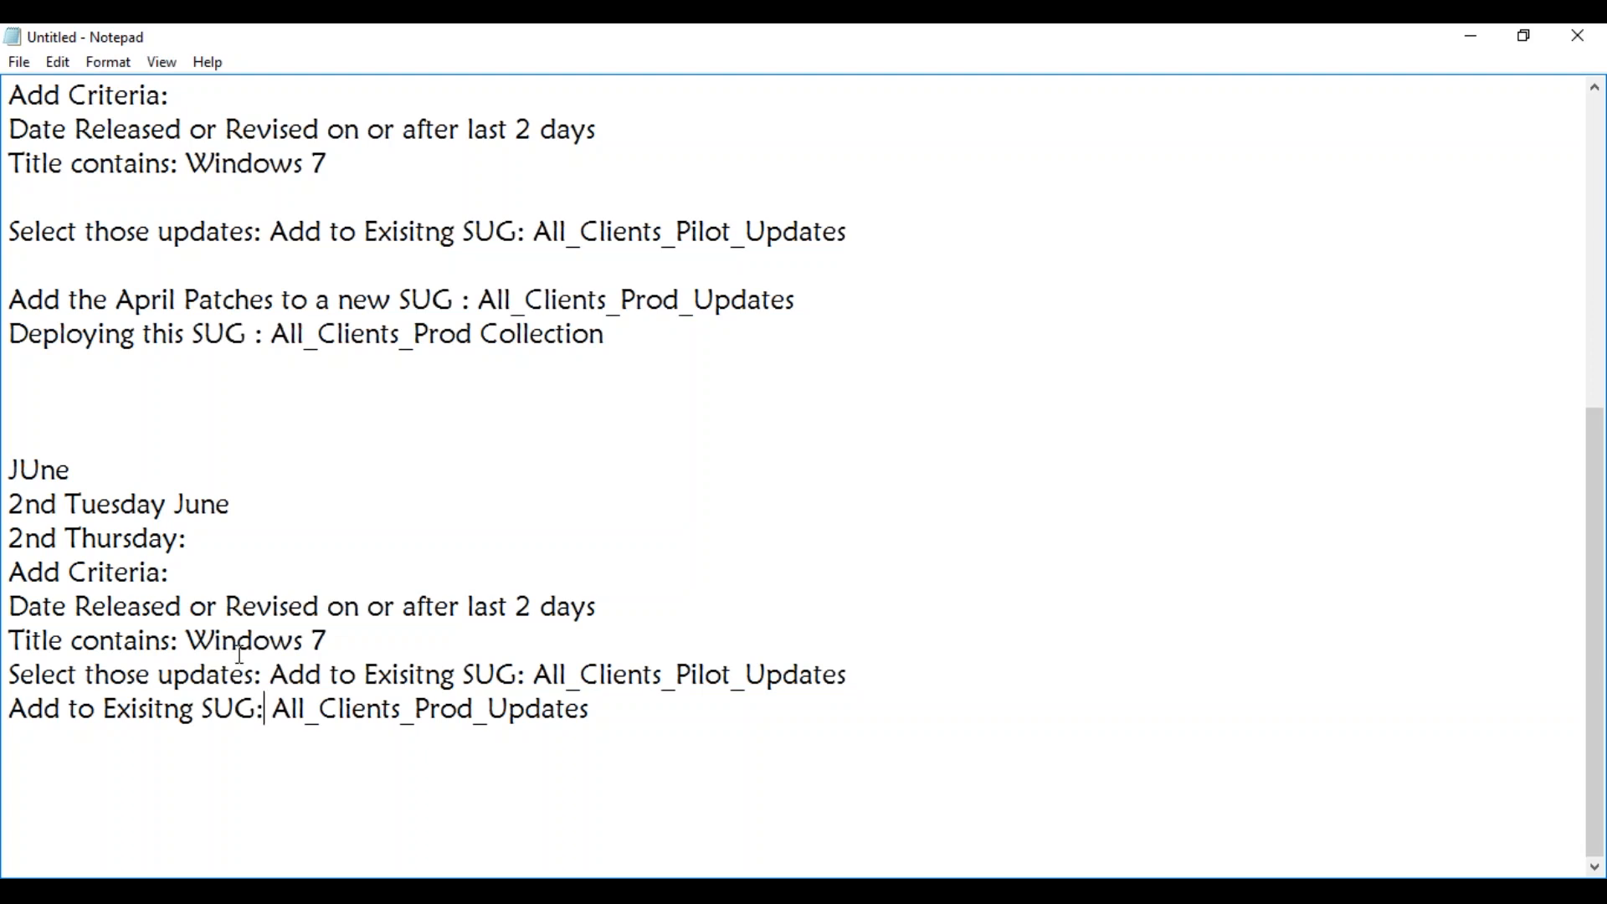
# Move "Add to Exisitng SUG: All_Clients_Pilot_Updates" onto its own line below "Select those updates:" in the June block.
pyautogui.click(271, 672)
pyautogui.press('Return')
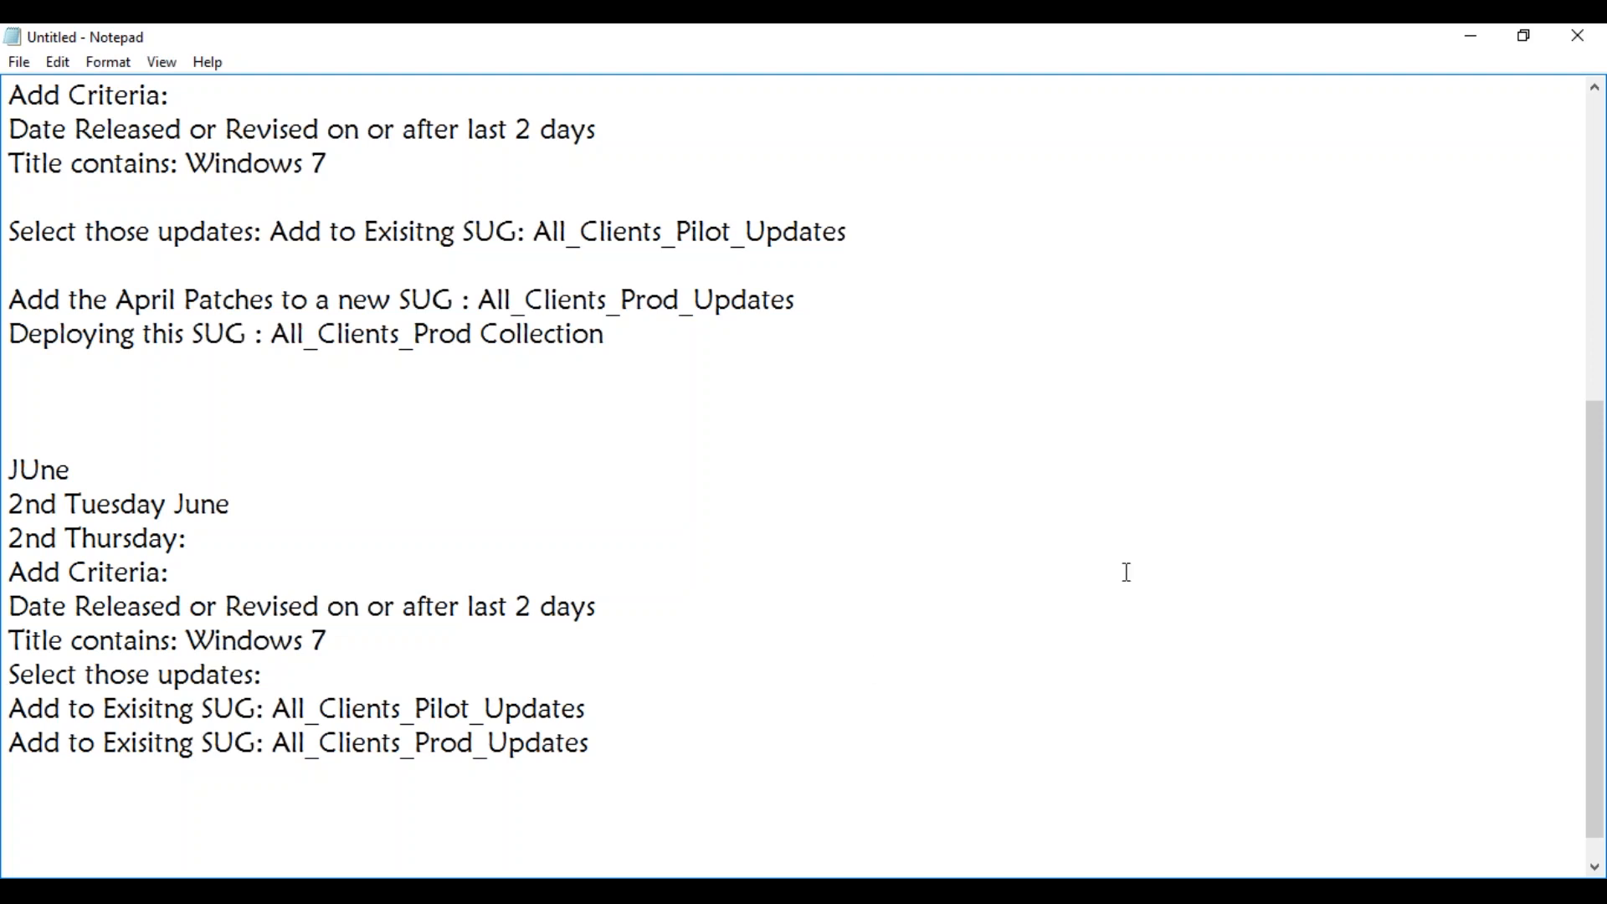
pyautogui.moveTo(1595, 554); pyautogui.dragTo(1597, 586)
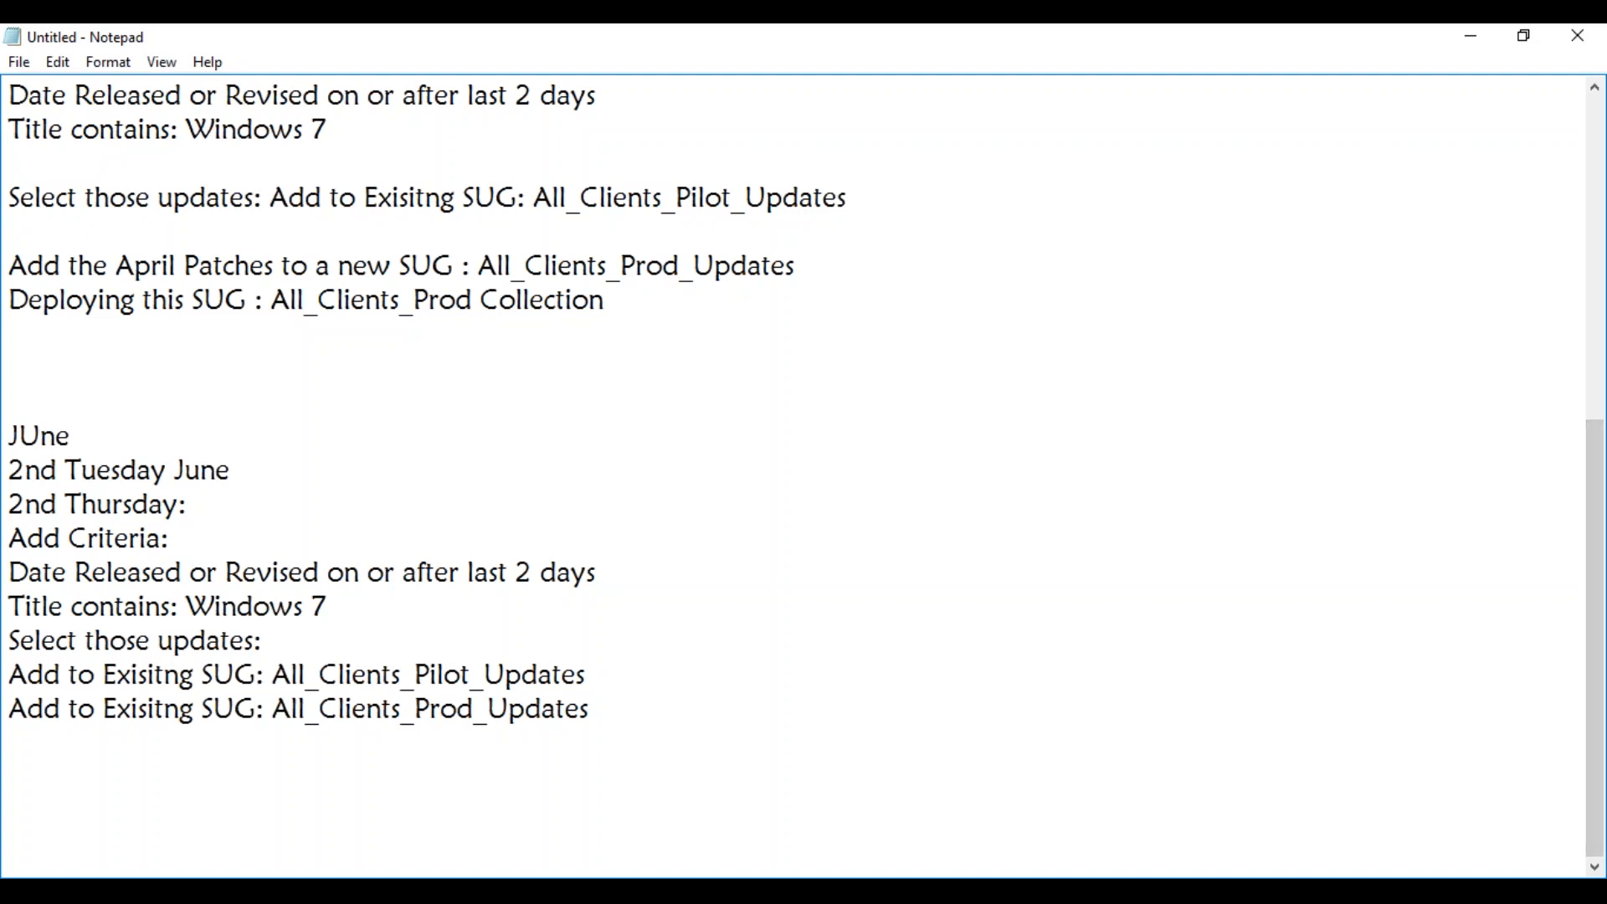
# Switch to the MAYSCCM virtual machine and dismiss the Run dialog covering the Configuration Manager console.
pyautogui.click(315, 892)
pyautogui.click(235, 837)
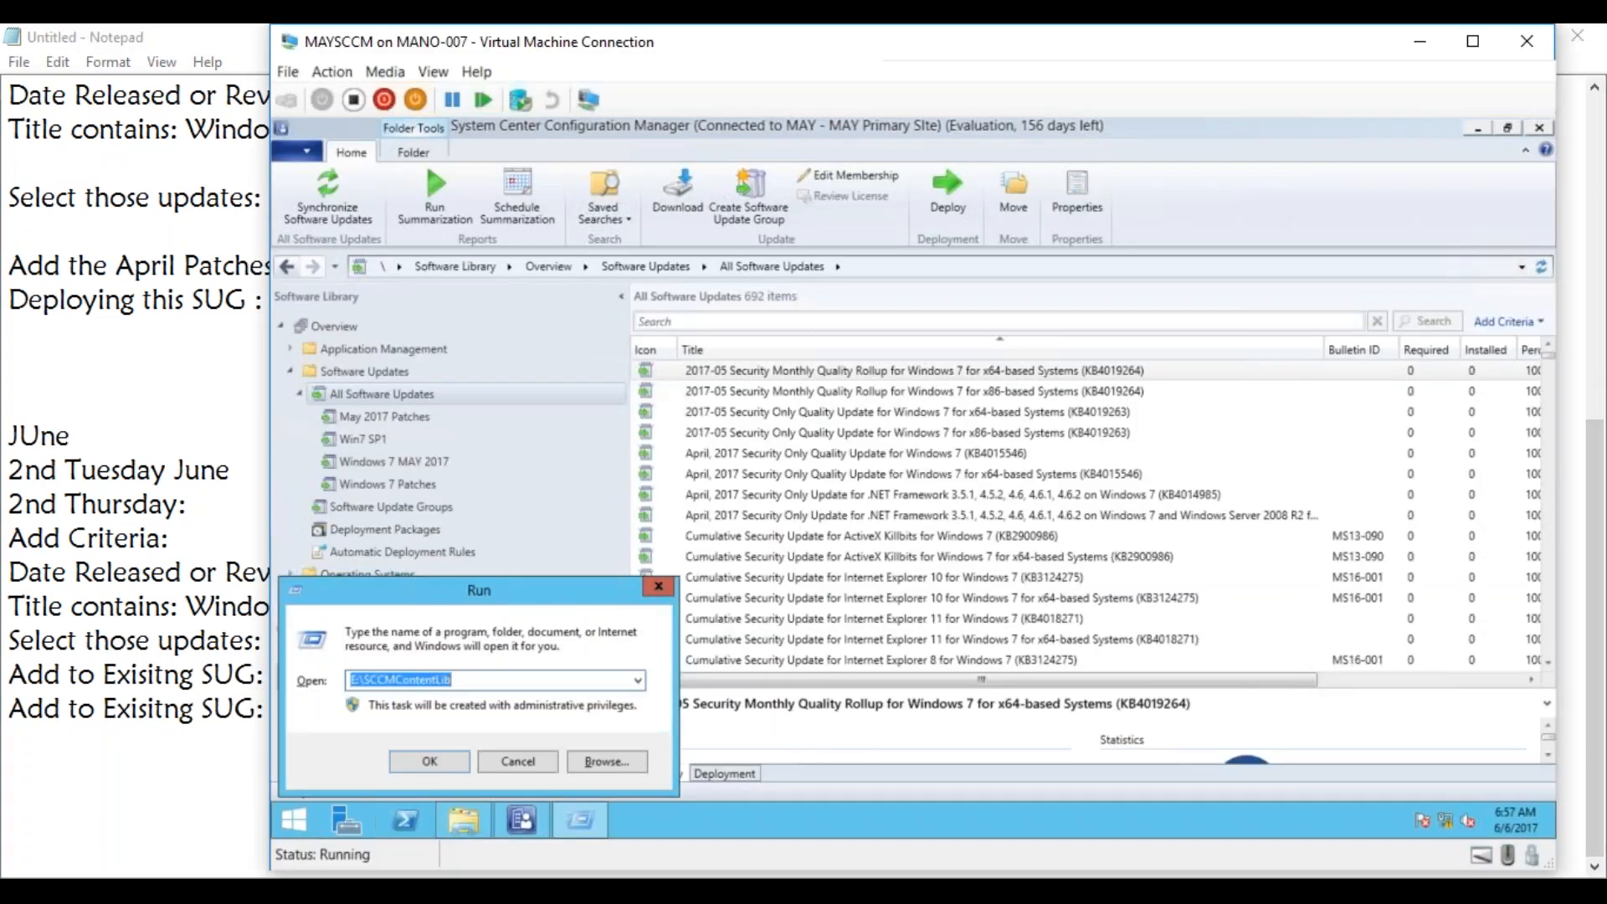
pyautogui.click(519, 761)
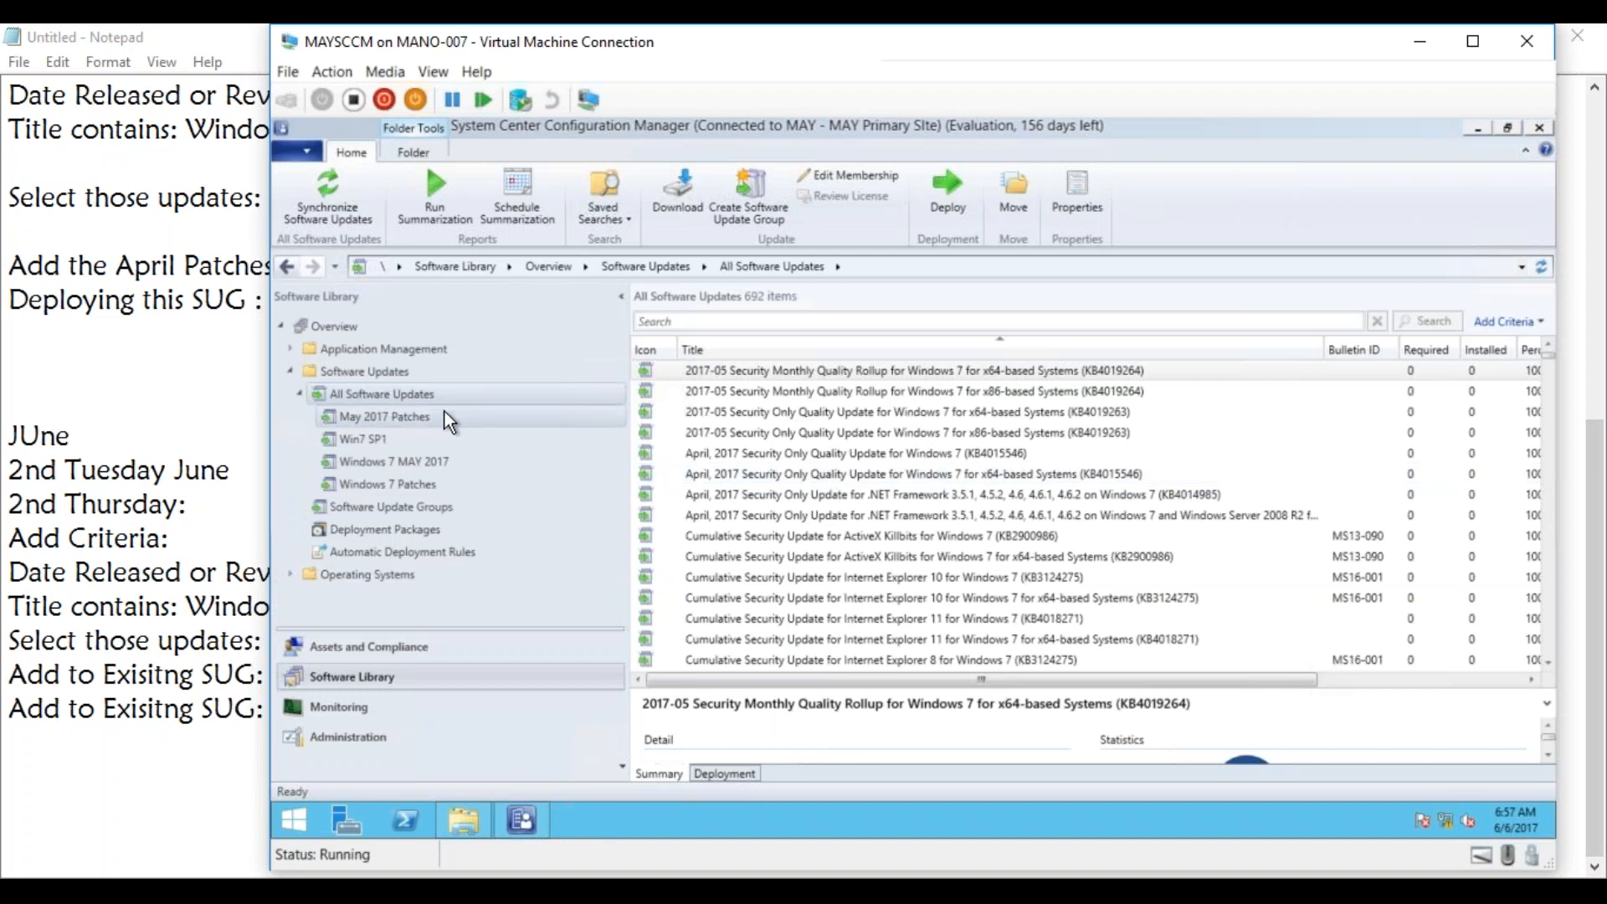
# Edit the membership of the 2017-05 Security Monthly Quality Rollup for x64-based Windows 7, deselecting May 2017 Patches and selecting Windows 7 MAY 2017.
pyautogui.rightClick(793, 373)
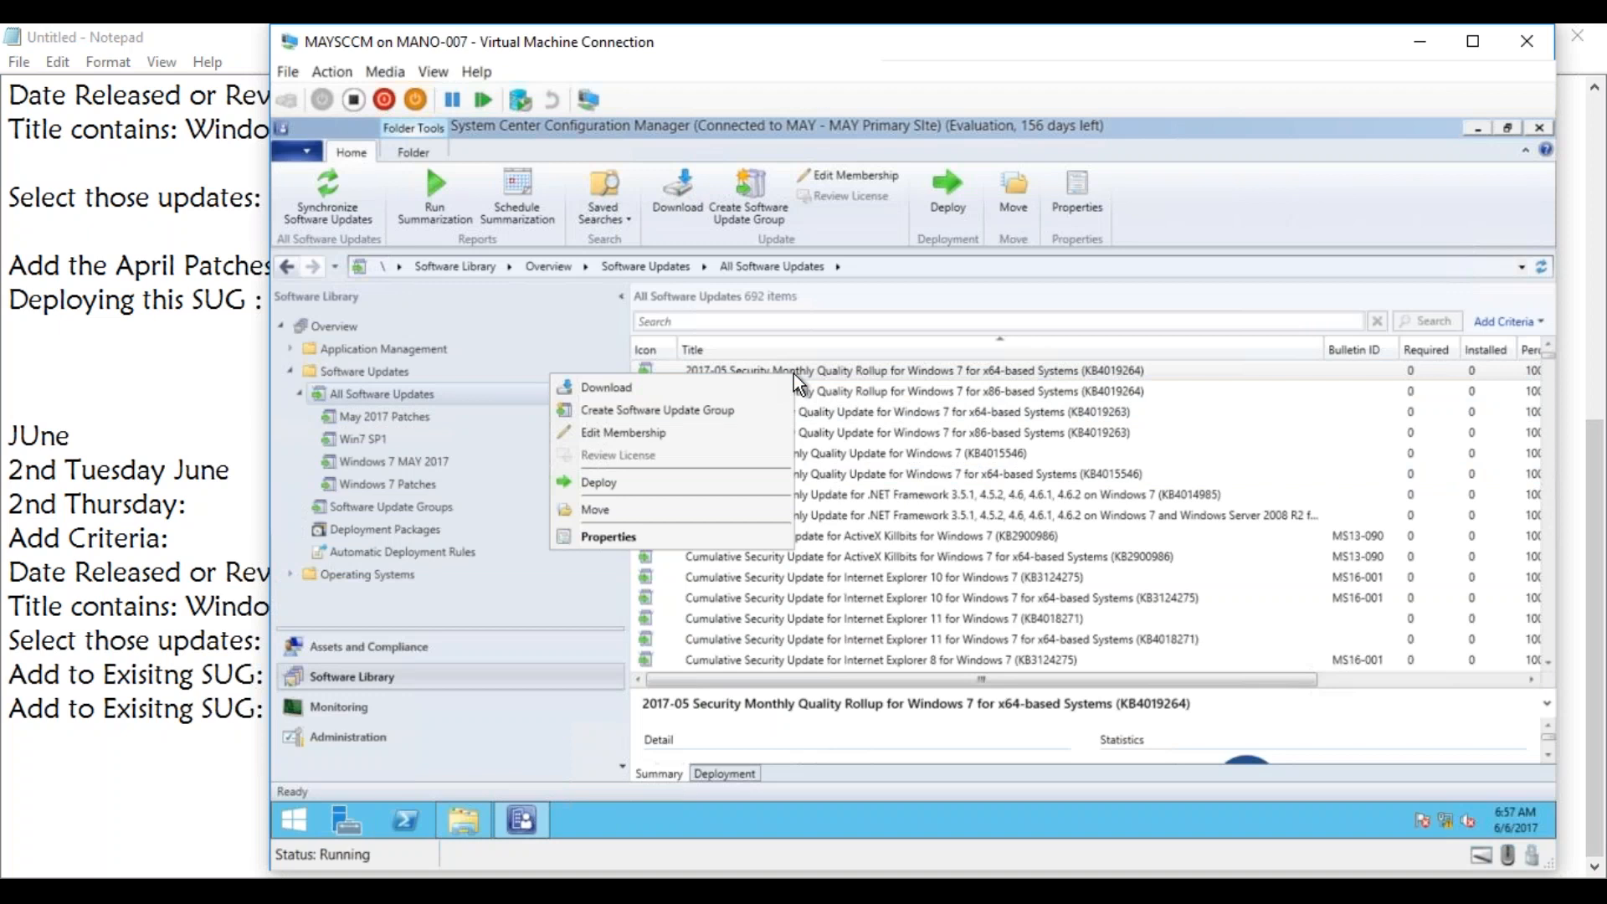
pyautogui.click(700, 430)
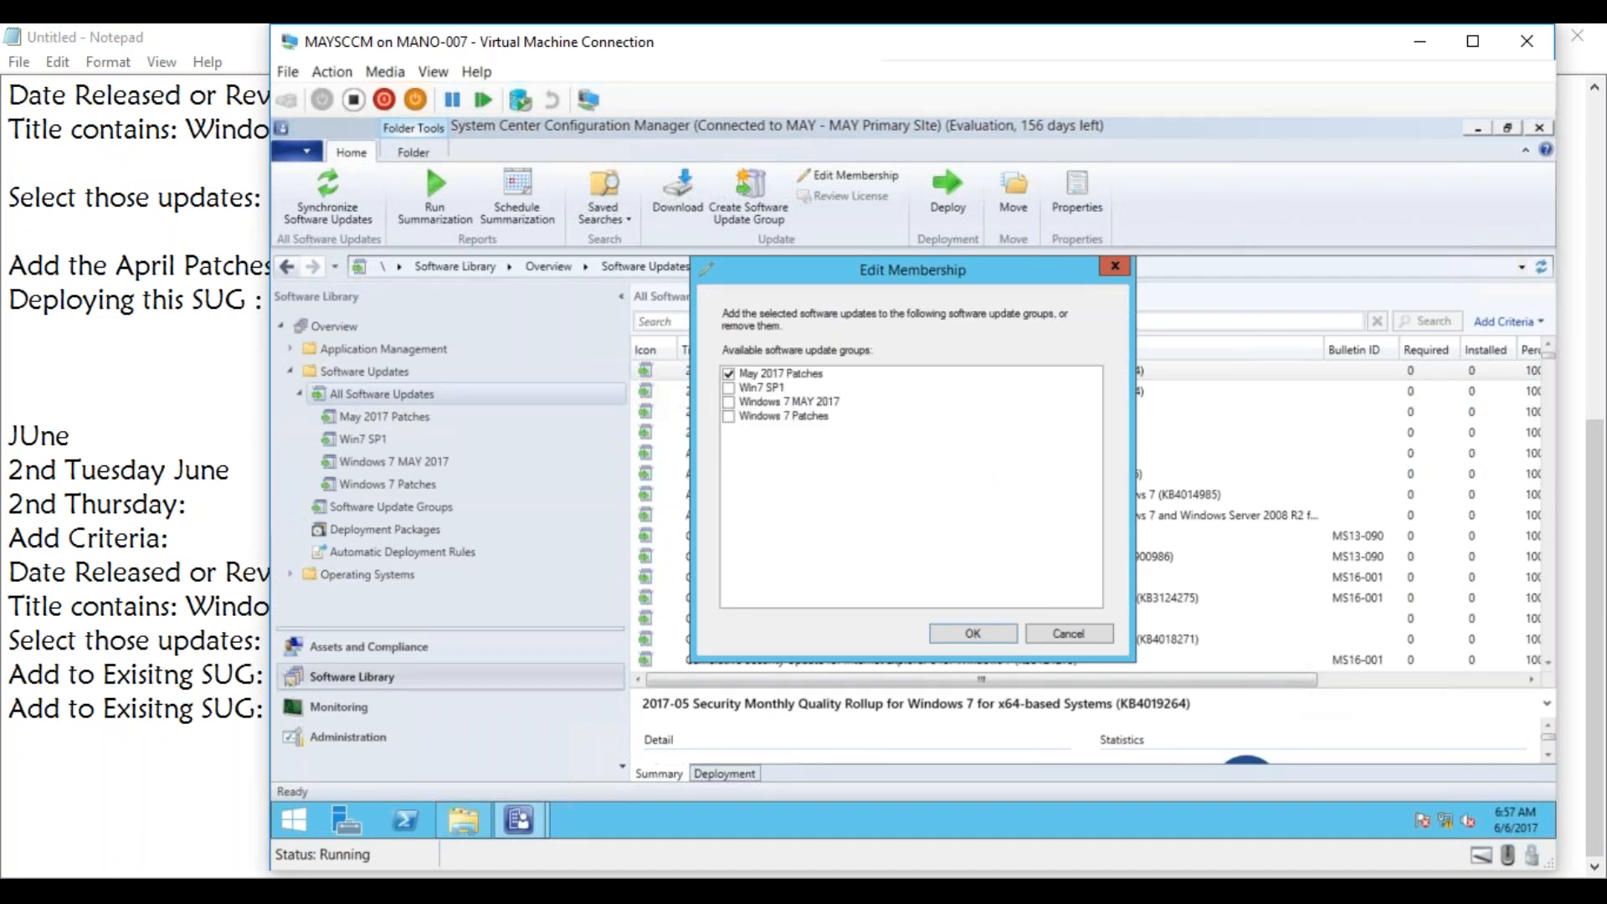
pyautogui.click(730, 374)
pyautogui.click(728, 403)
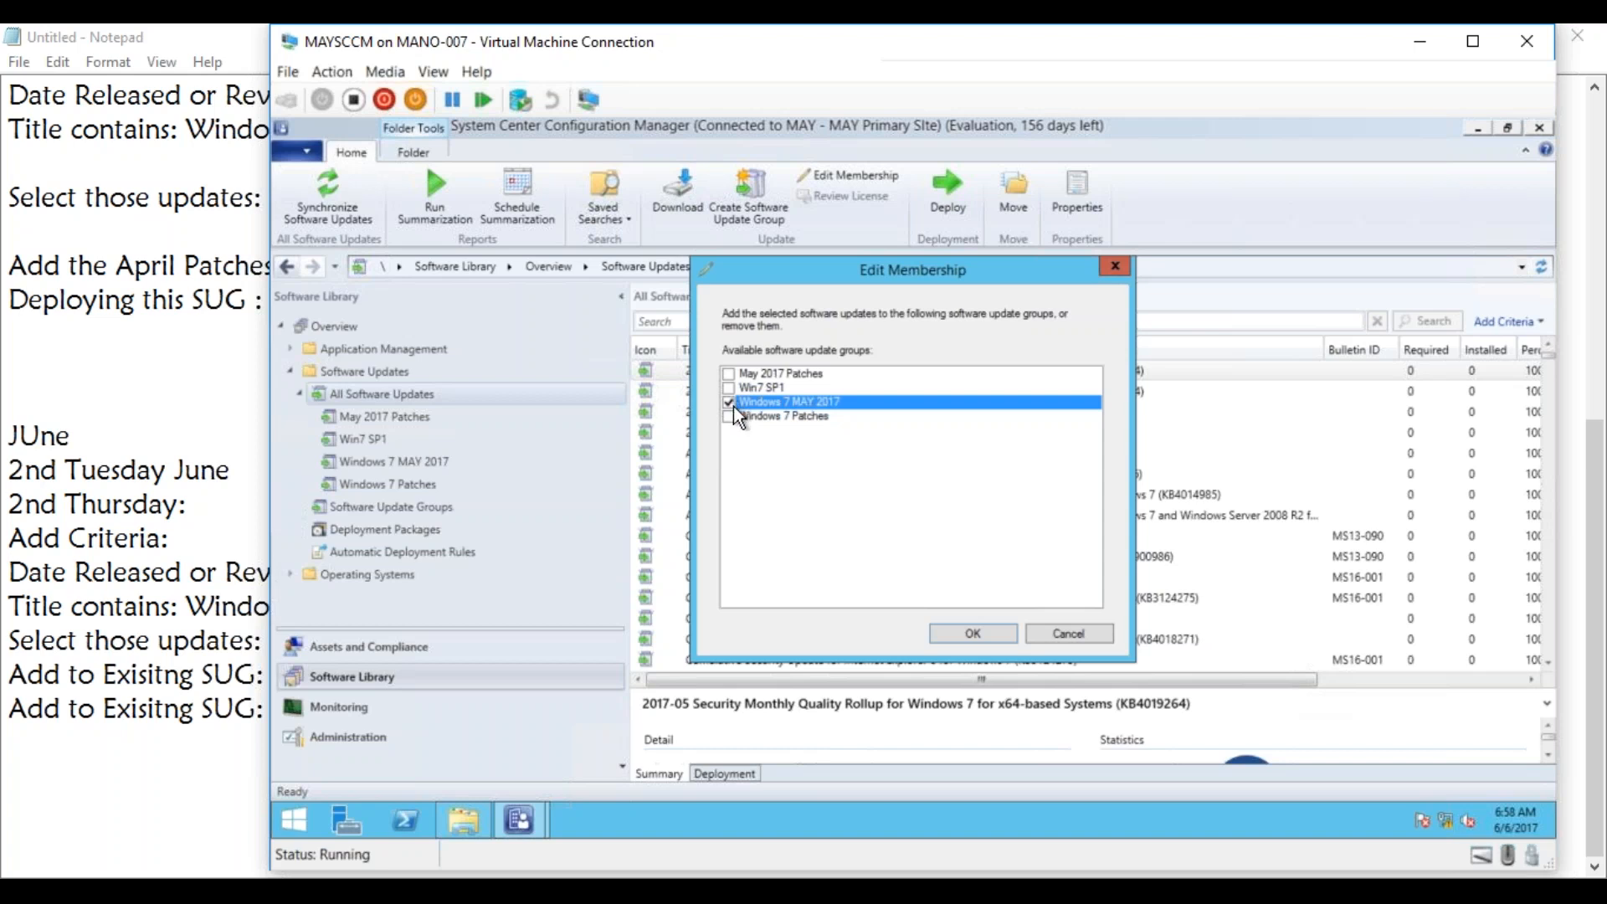
pyautogui.click(964, 631)
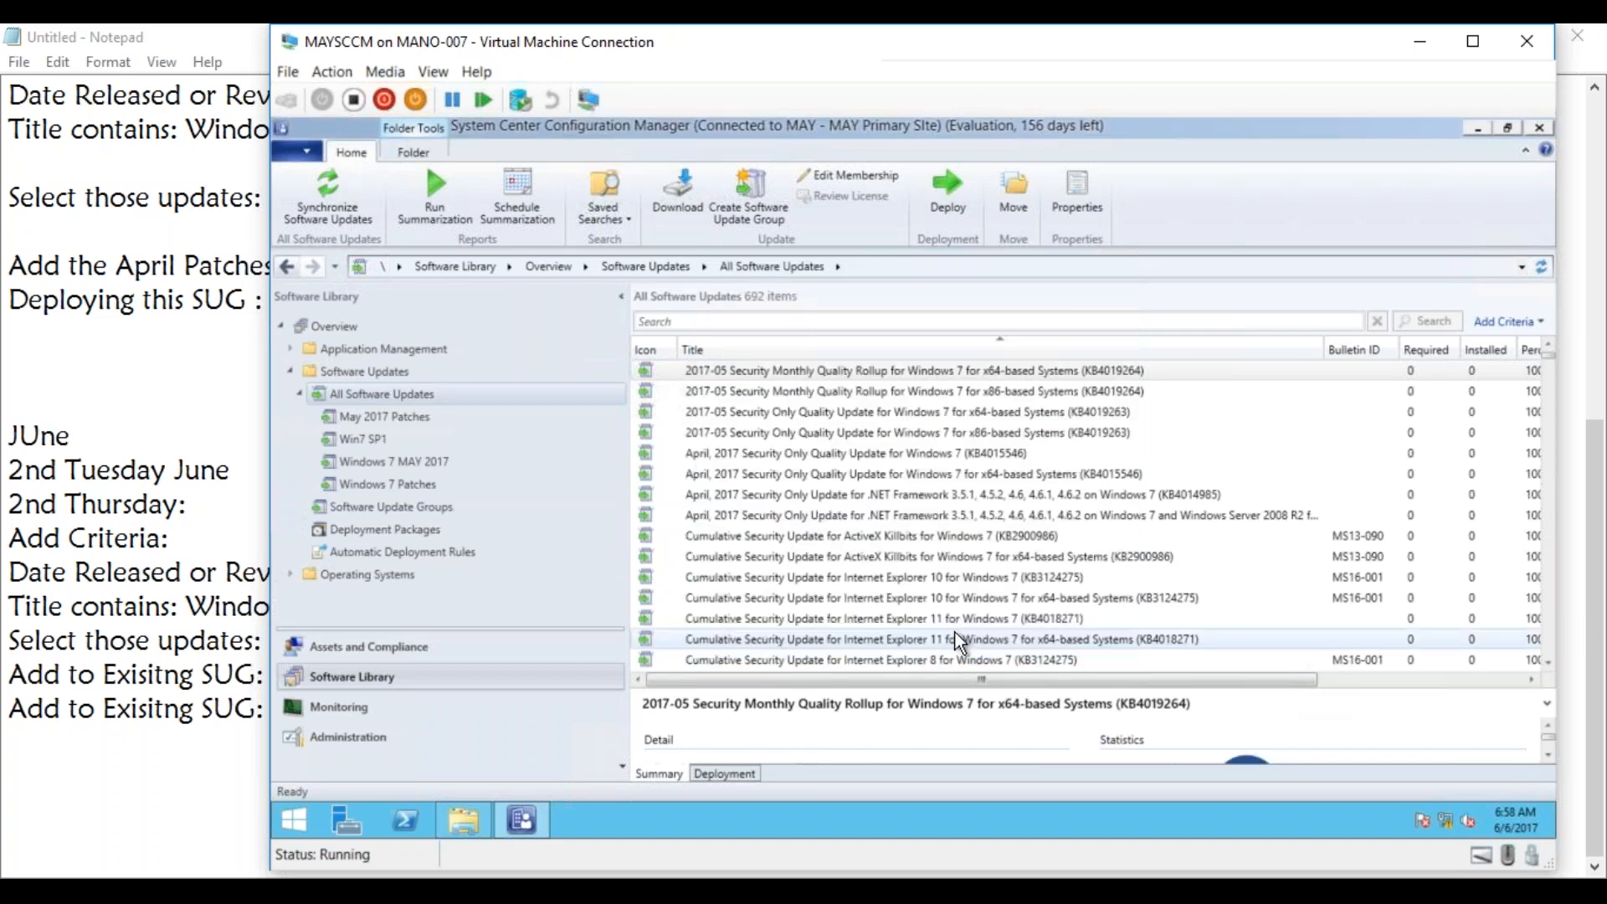
# Try to add the Internet Explorer 10 cumulative security update for x64-based Windows 7 (KB3124275) to the May 2017 Patches software update group.
pyautogui.rightClick(947, 594)
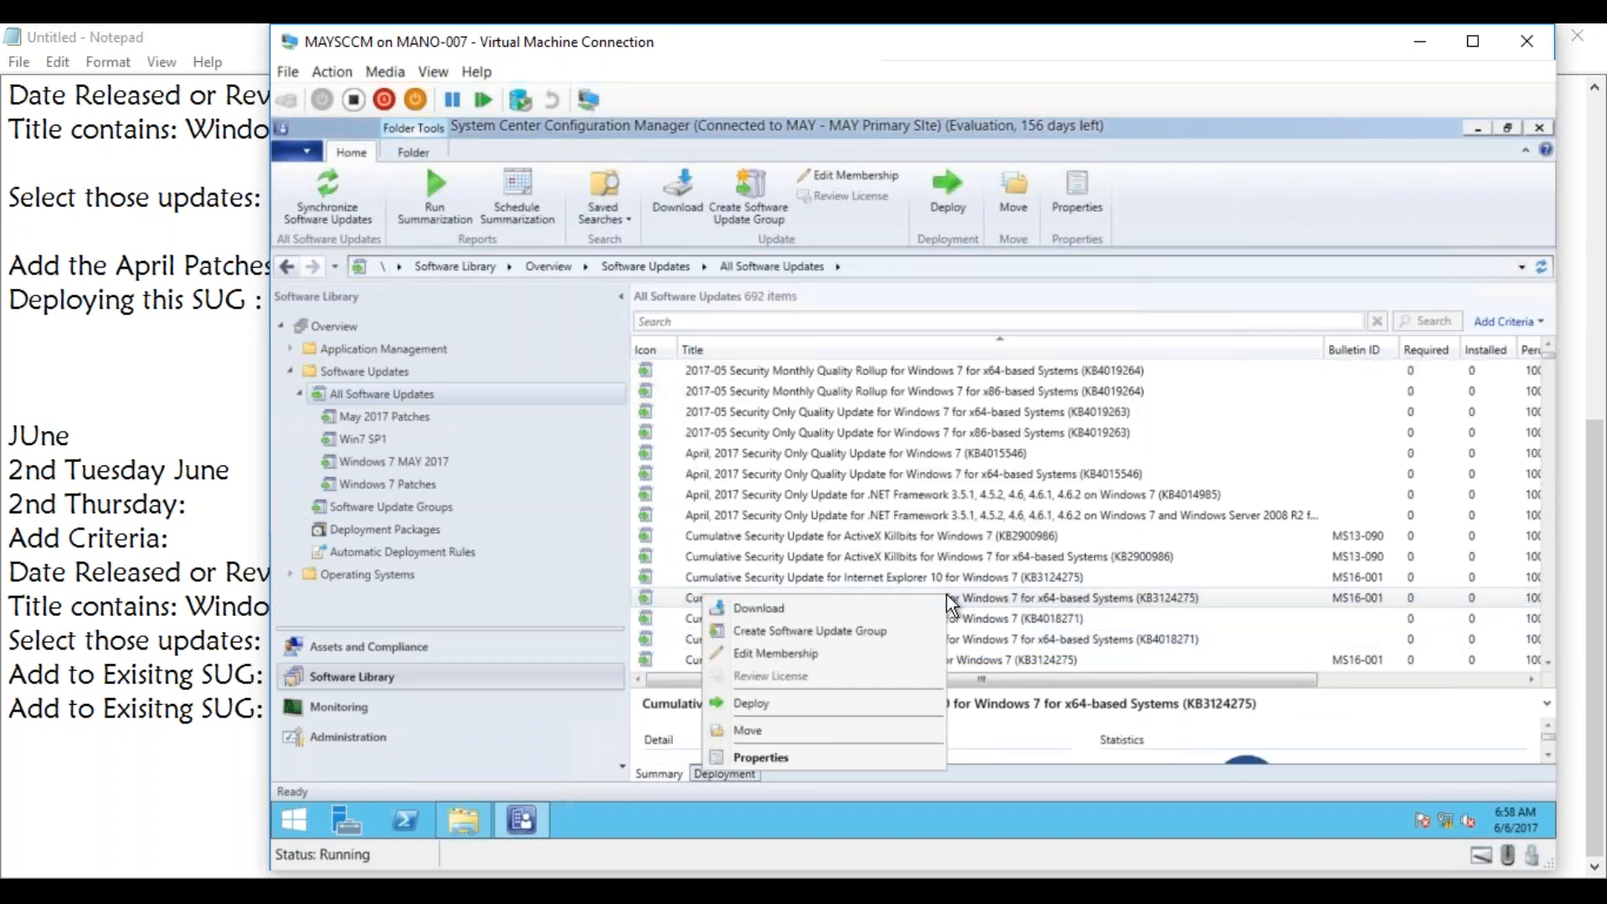
pyautogui.click(799, 653)
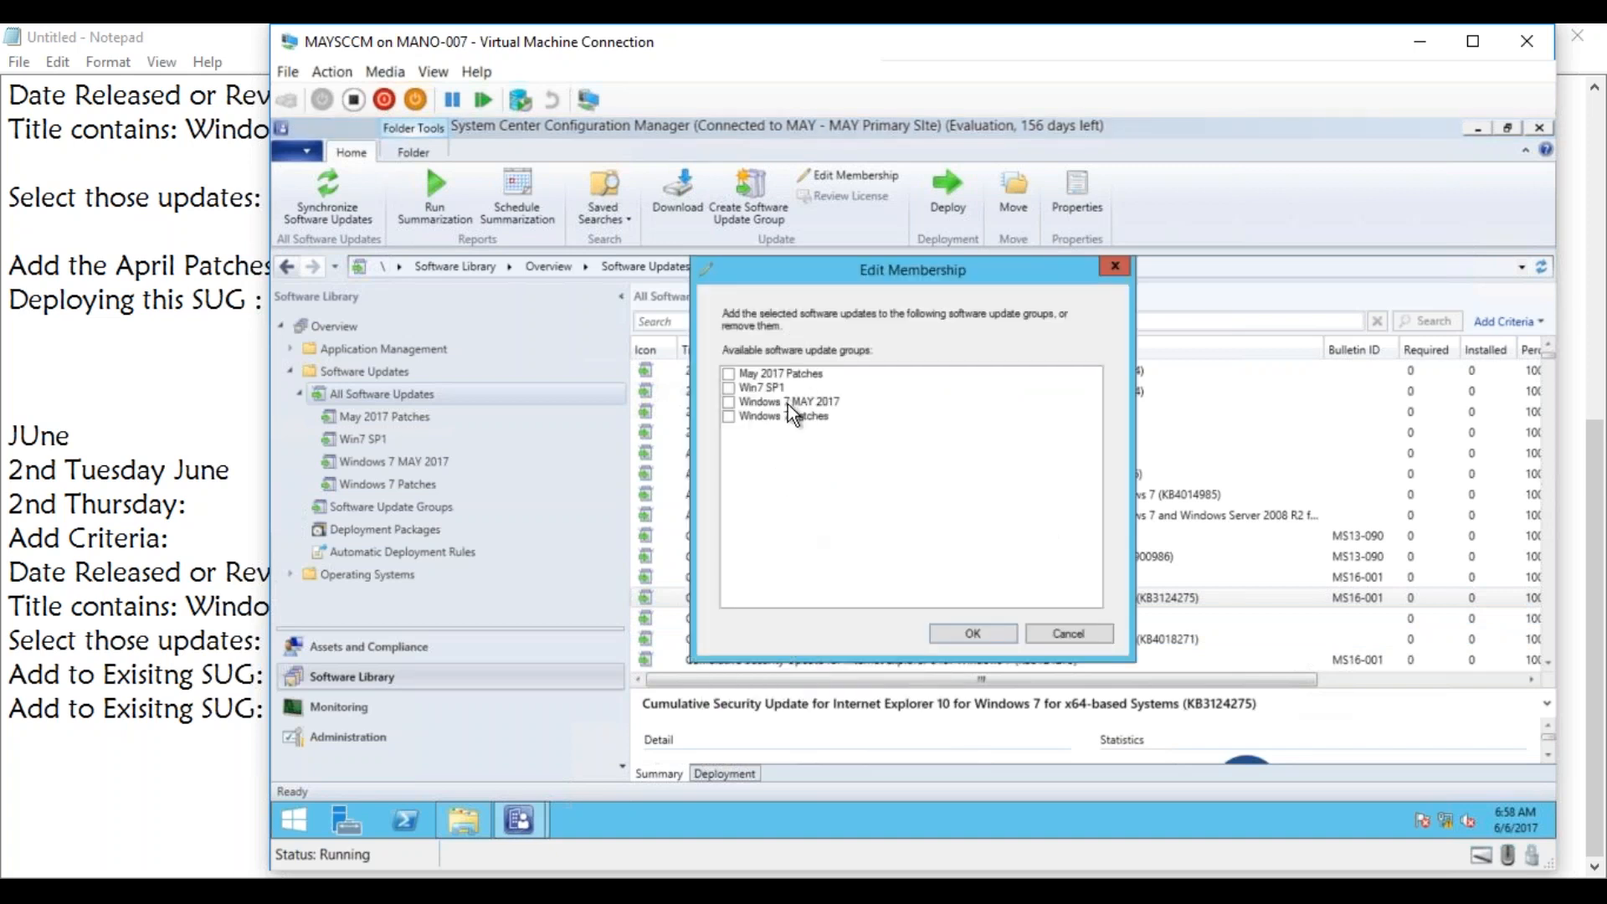
pyautogui.click(729, 403)
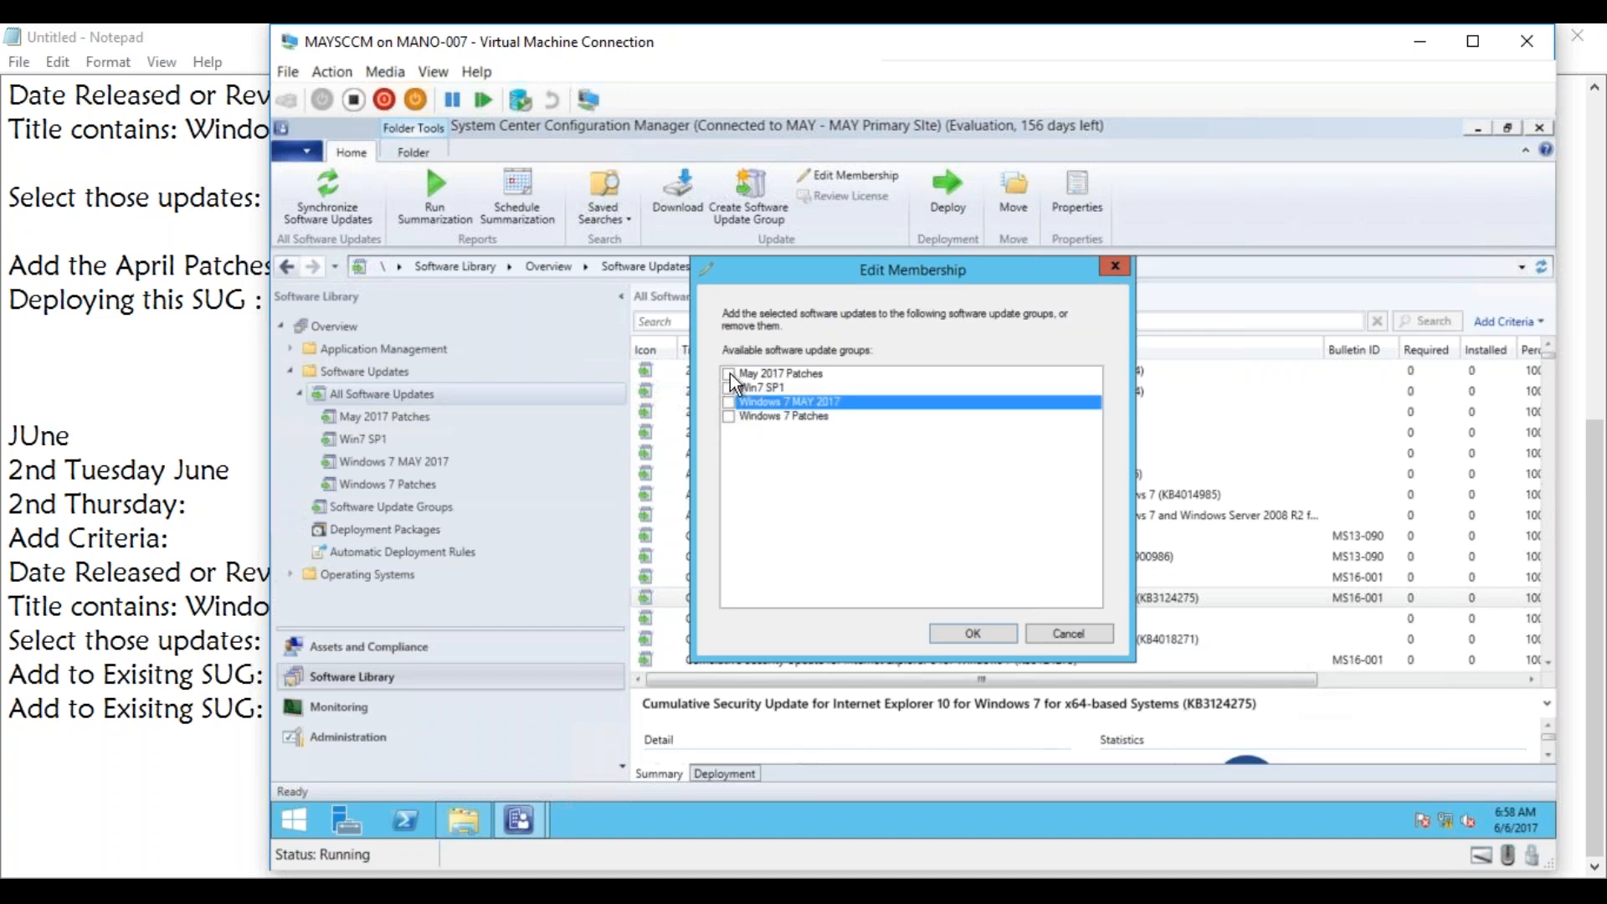
pyautogui.click(729, 374)
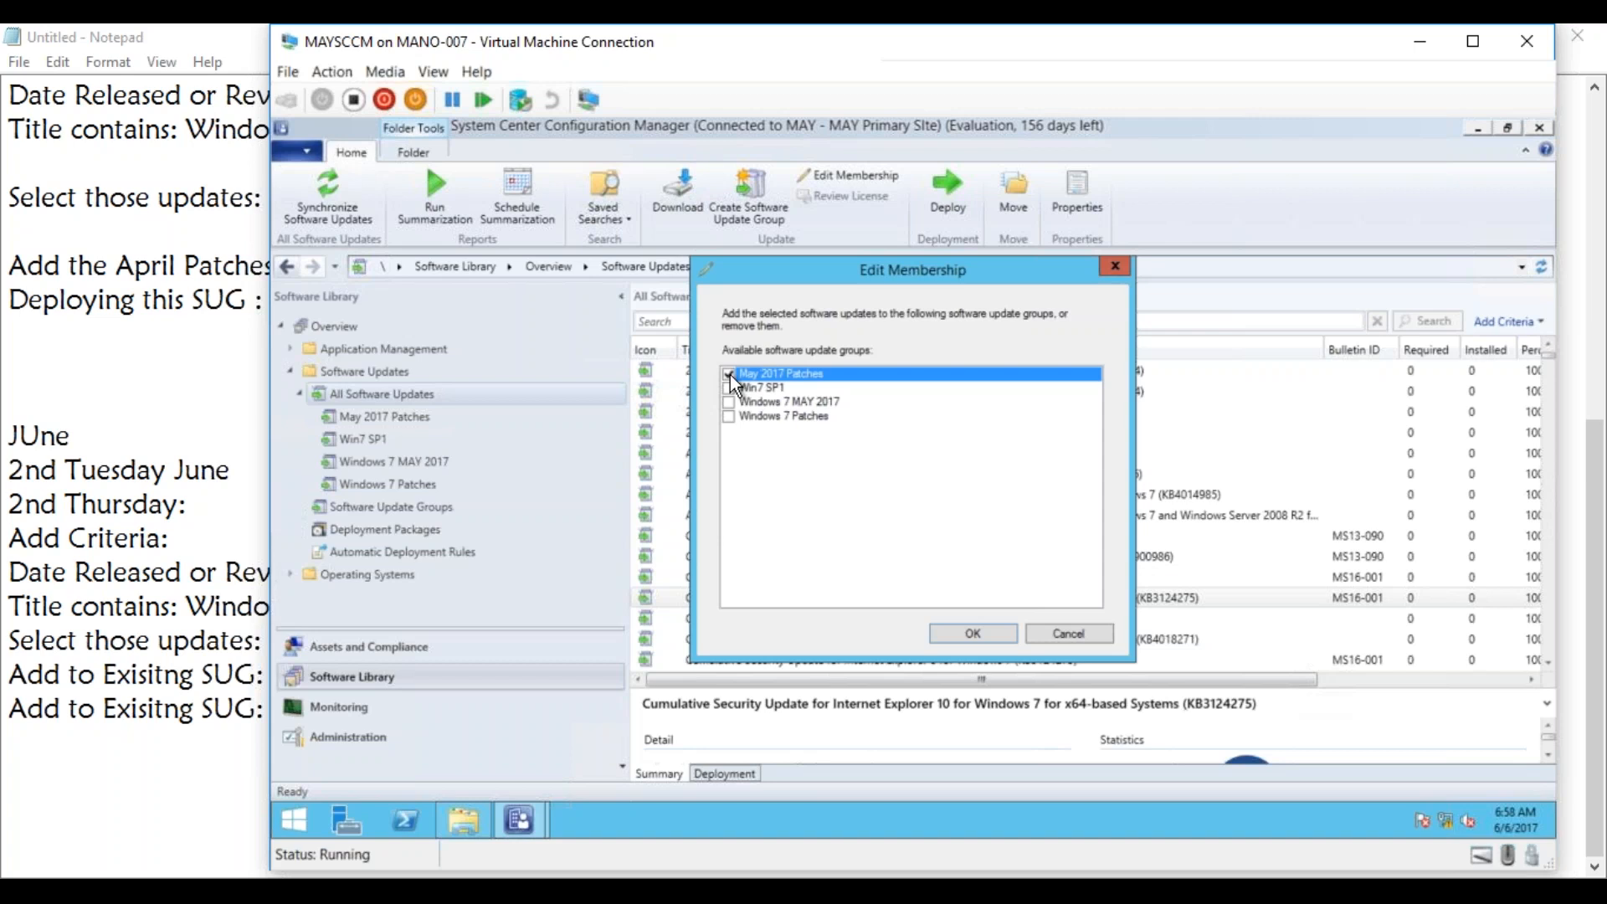
pyautogui.click(1002, 638)
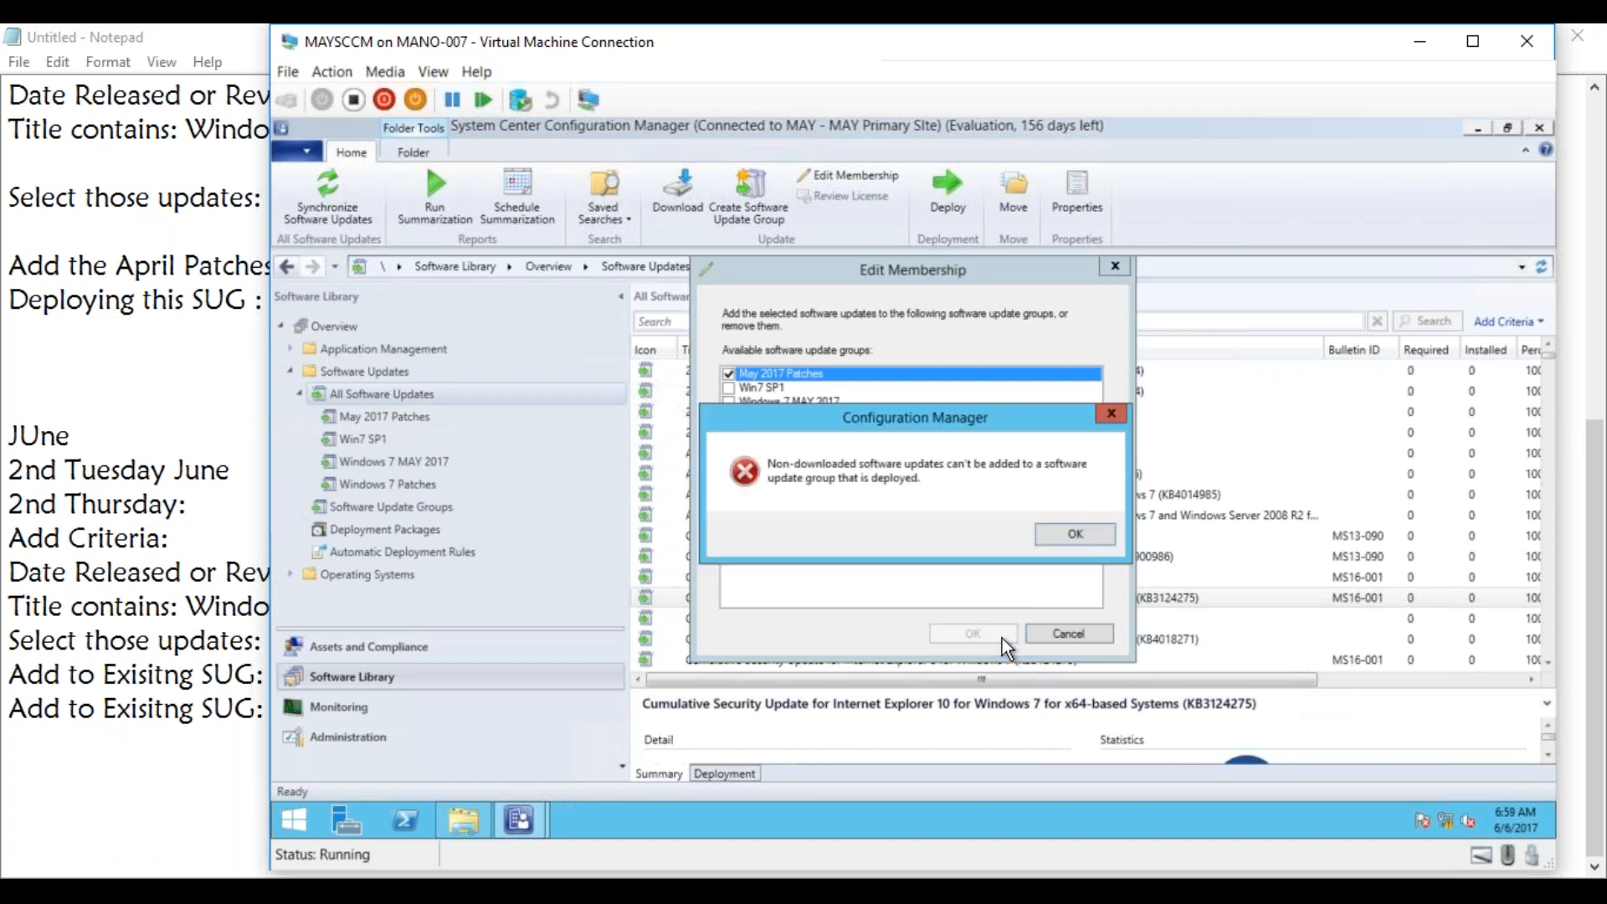
pyautogui.click(1076, 533)
pyautogui.click(1071, 632)
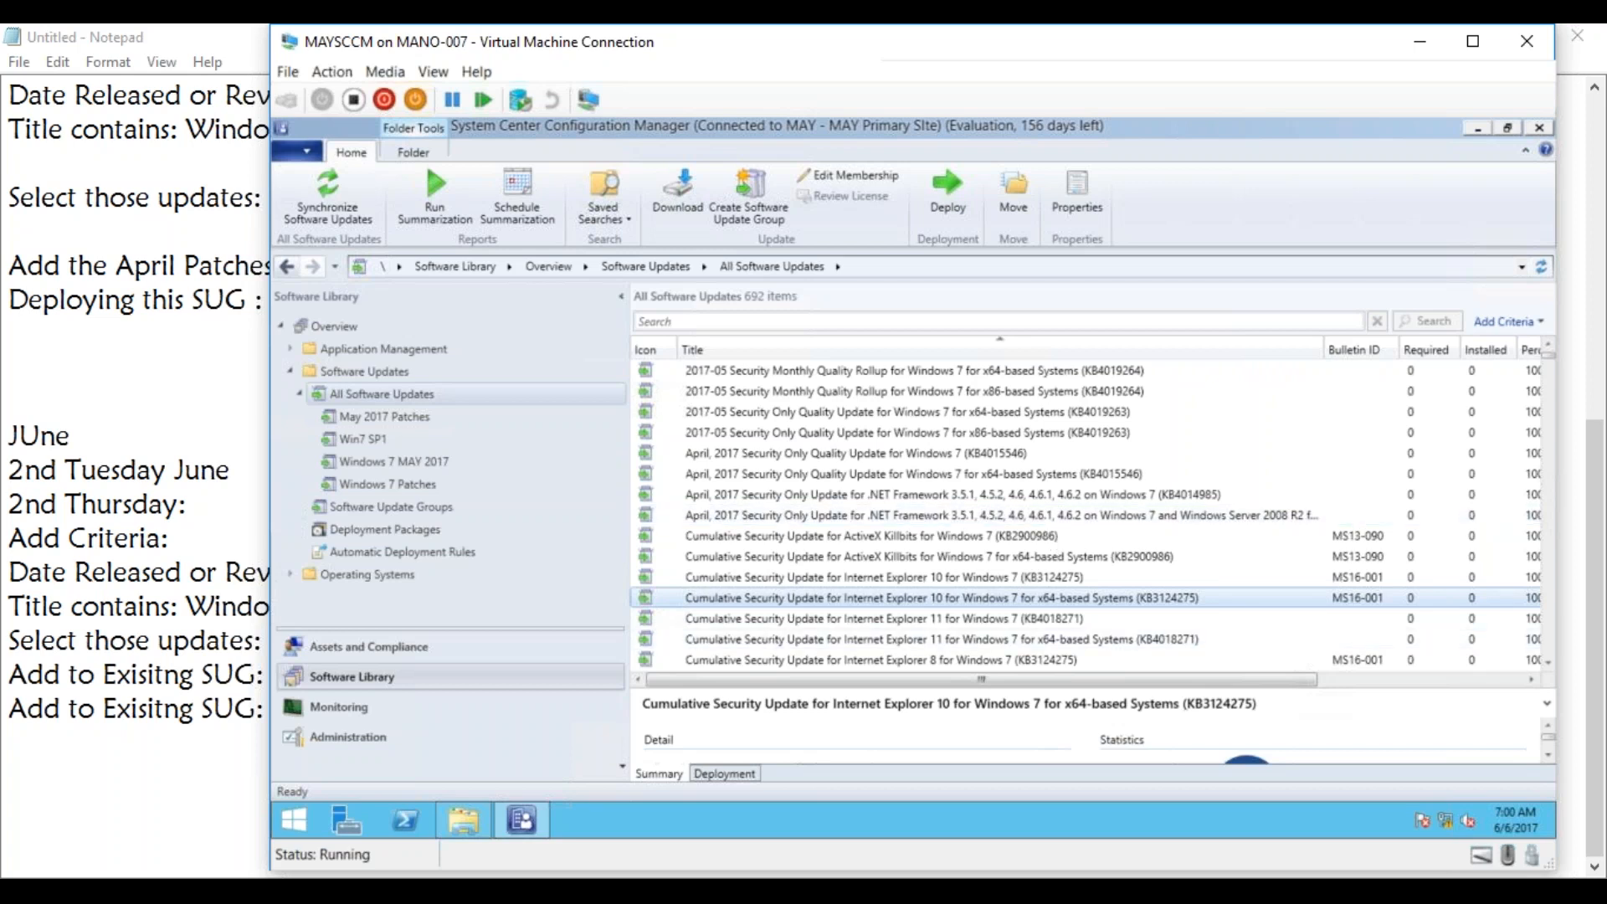
# Switch to Notepad and add the line "April: KB1 & KB2" a few blank lines below the June block.
pyautogui.hotkey('alt', 'Tab')
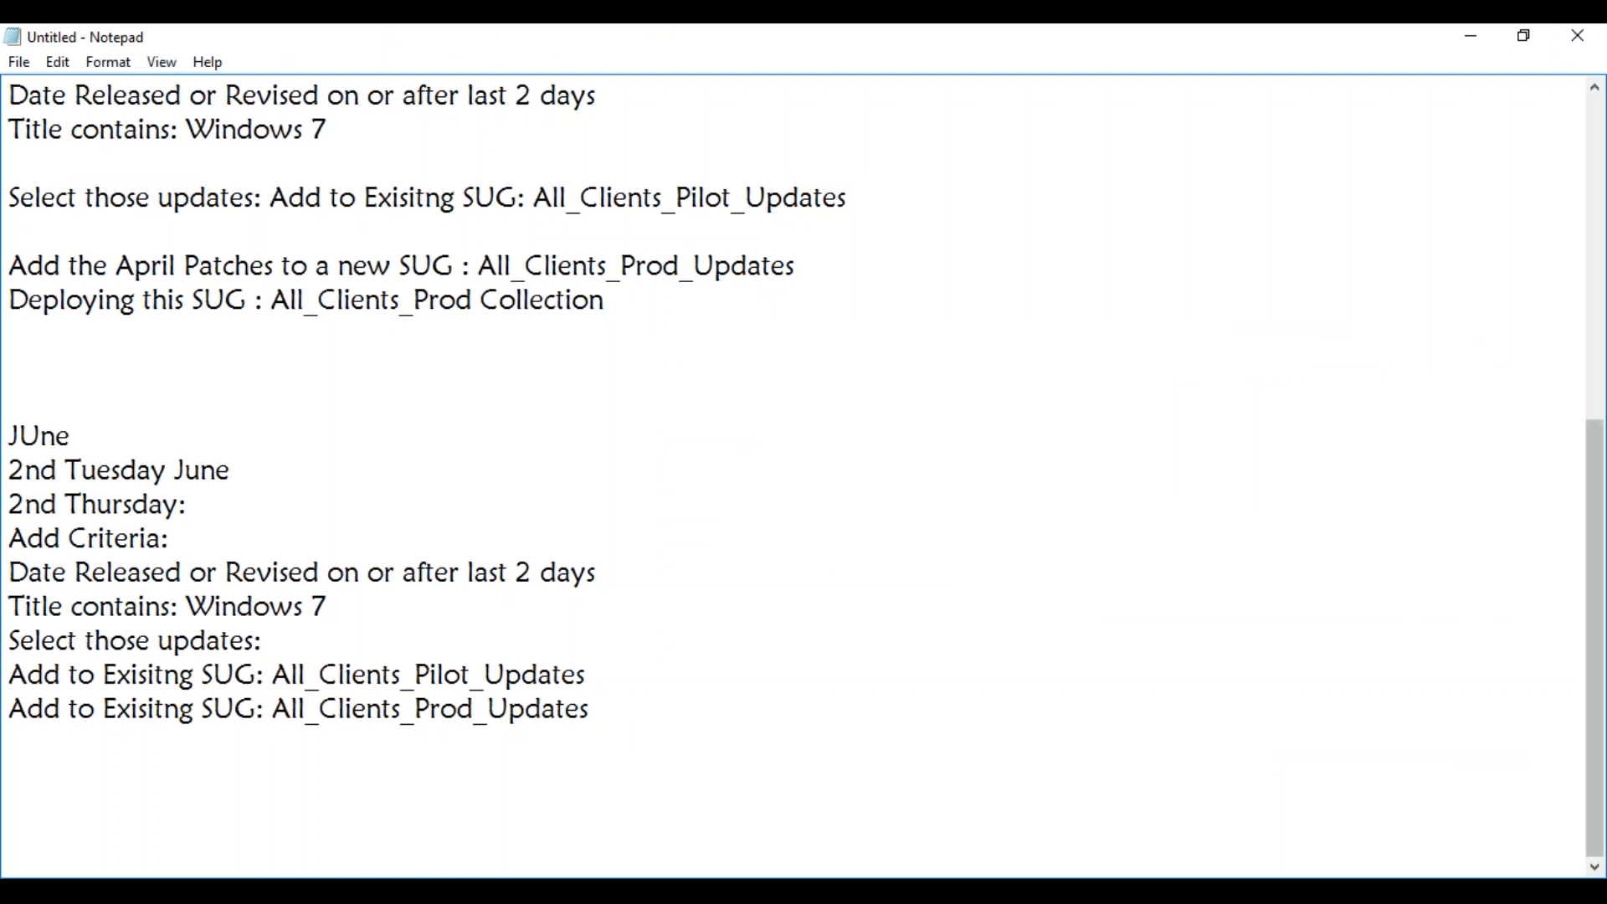
pyautogui.click(682, 708)
pyautogui.press('Return')
pyautogui.press('Return')
pyautogui.press('Return')
pyautogui.press('Return')
pyautogui.press('Return')
pyautogui.press('Return')
pyautogui.press('Return')
pyautogui.press('Return')
pyautogui.press('Return')
pyautogui.press('Return')
pyautogui.press('Return')
pyautogui.press('Return')
pyautogui.press('Return')
pyautogui.press('Return')
pyautogui.press('Return')
pyautogui.press('Return')
pyautogui.press('Return')
pyautogui.press('Return')
pyautogui.press('Return')
pyautogui.press('Return')
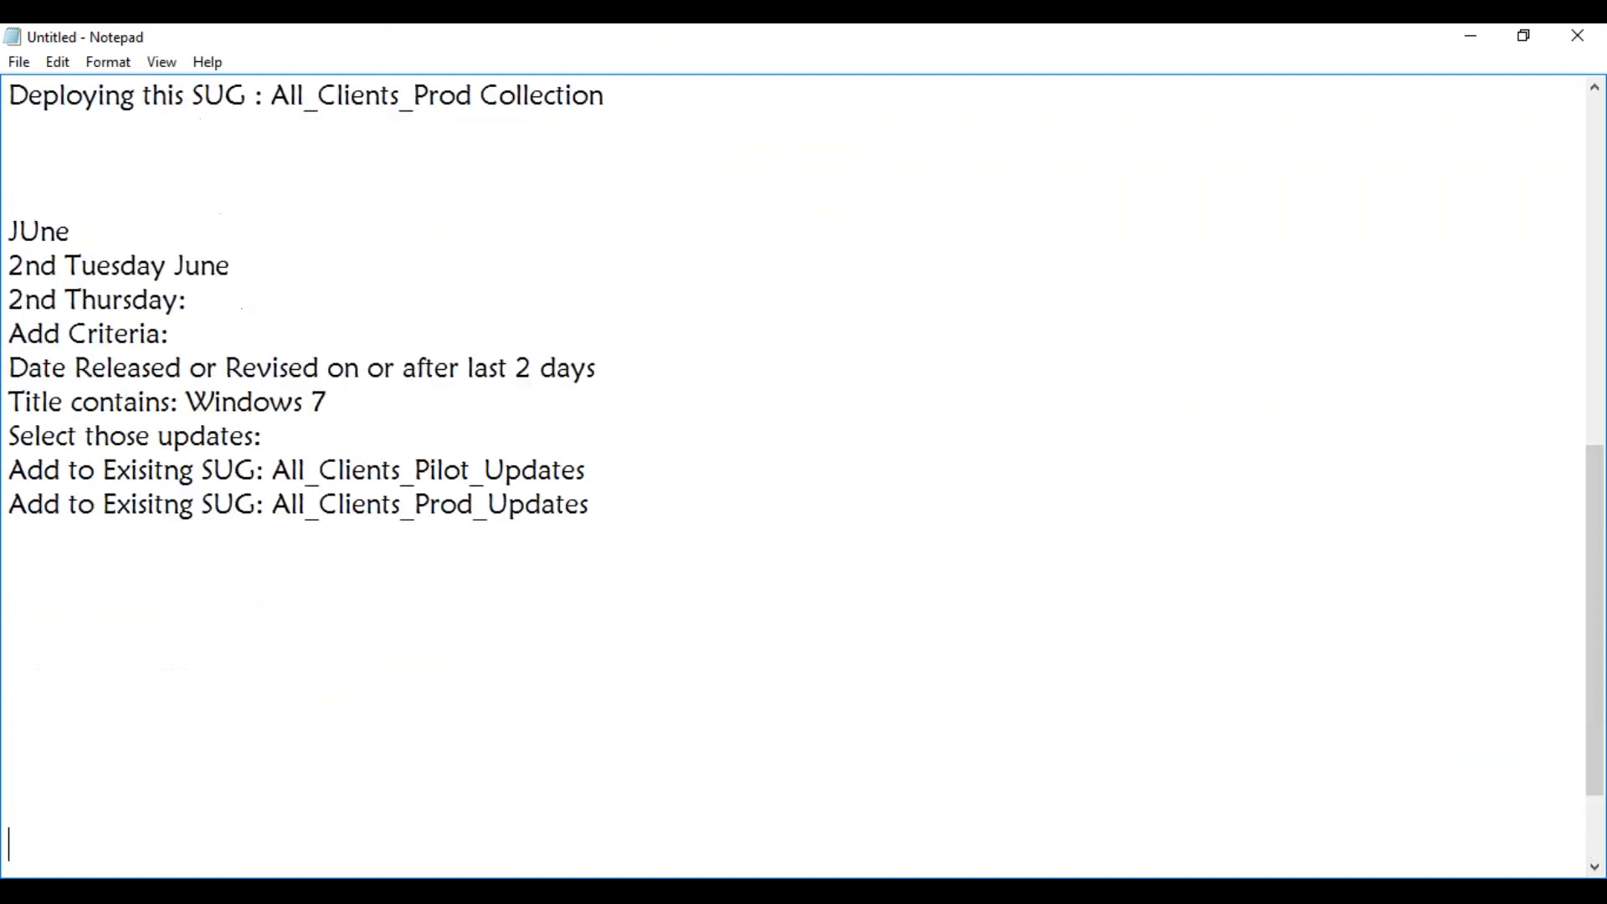
pyautogui.click(341, 326)
pyautogui.click(93, 260)
pyautogui.write('Ap')
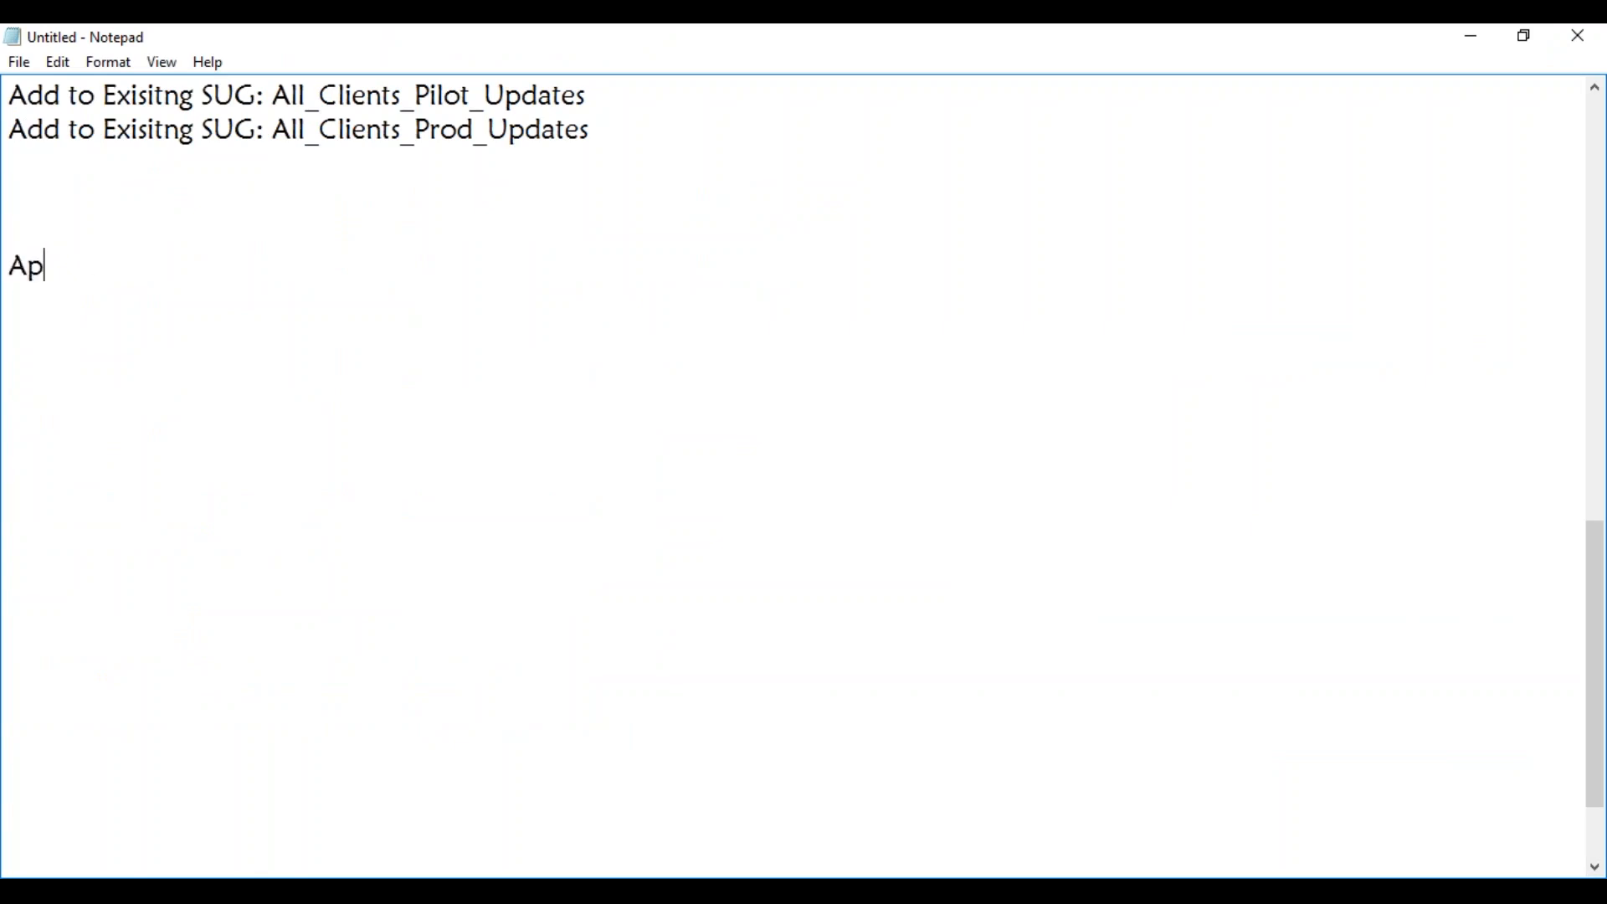
pyautogui.write('ril: KB1 & KB2')
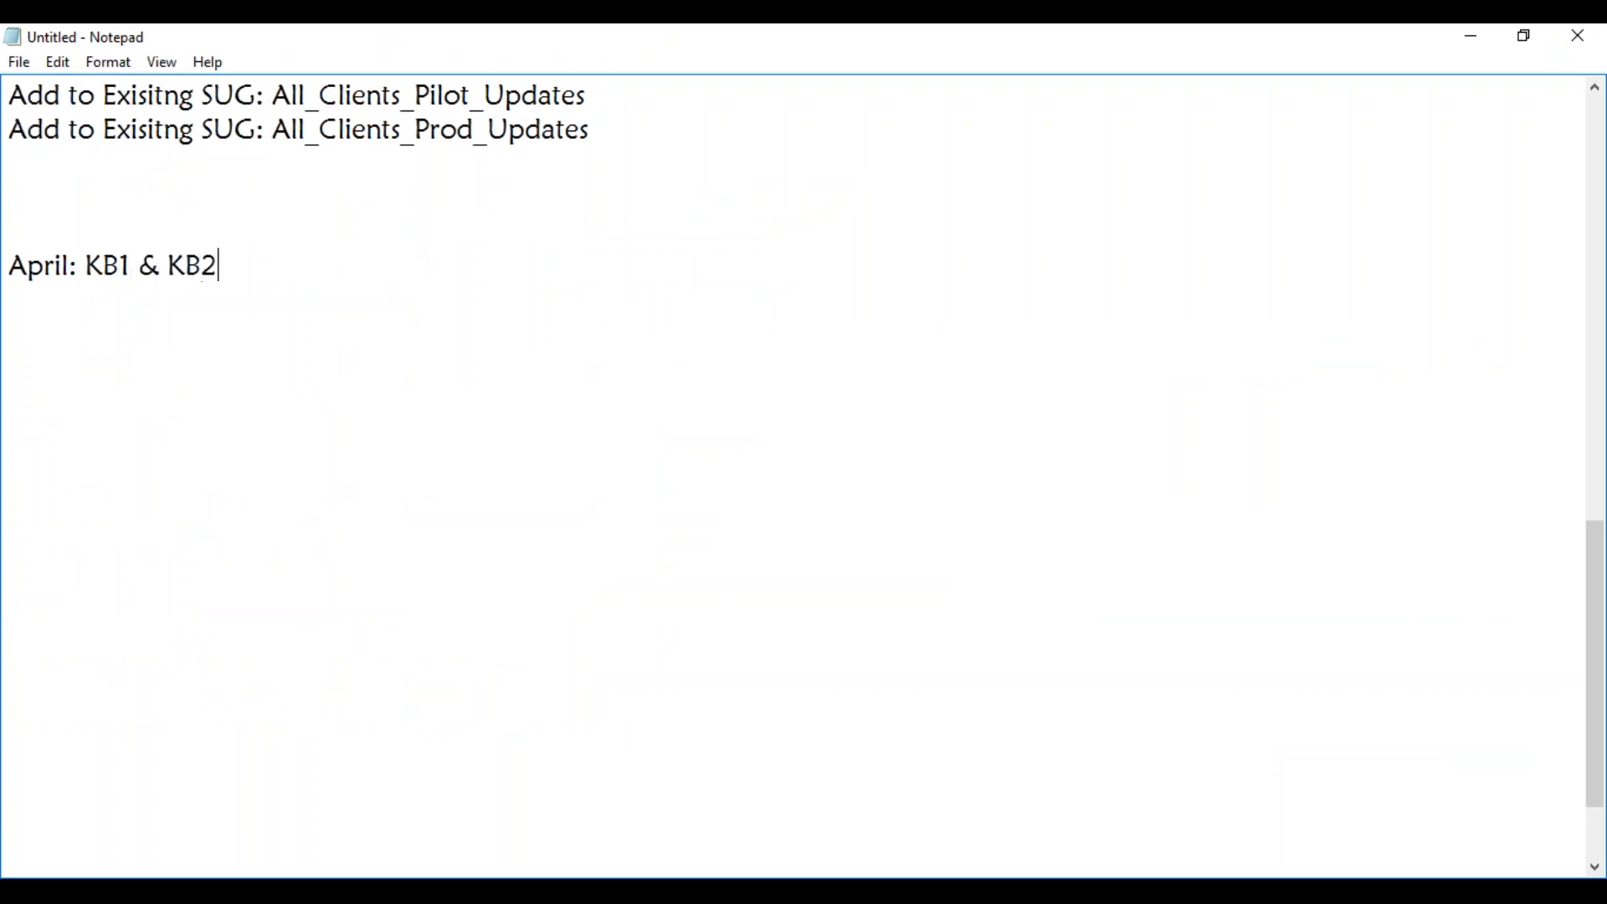
# Add the line "May: KB3 is superseding KB1" below the April line, separated by a blank line.
pyautogui.press('Return')
pyautogui.press('Return')
pyautogui.write('Ma')
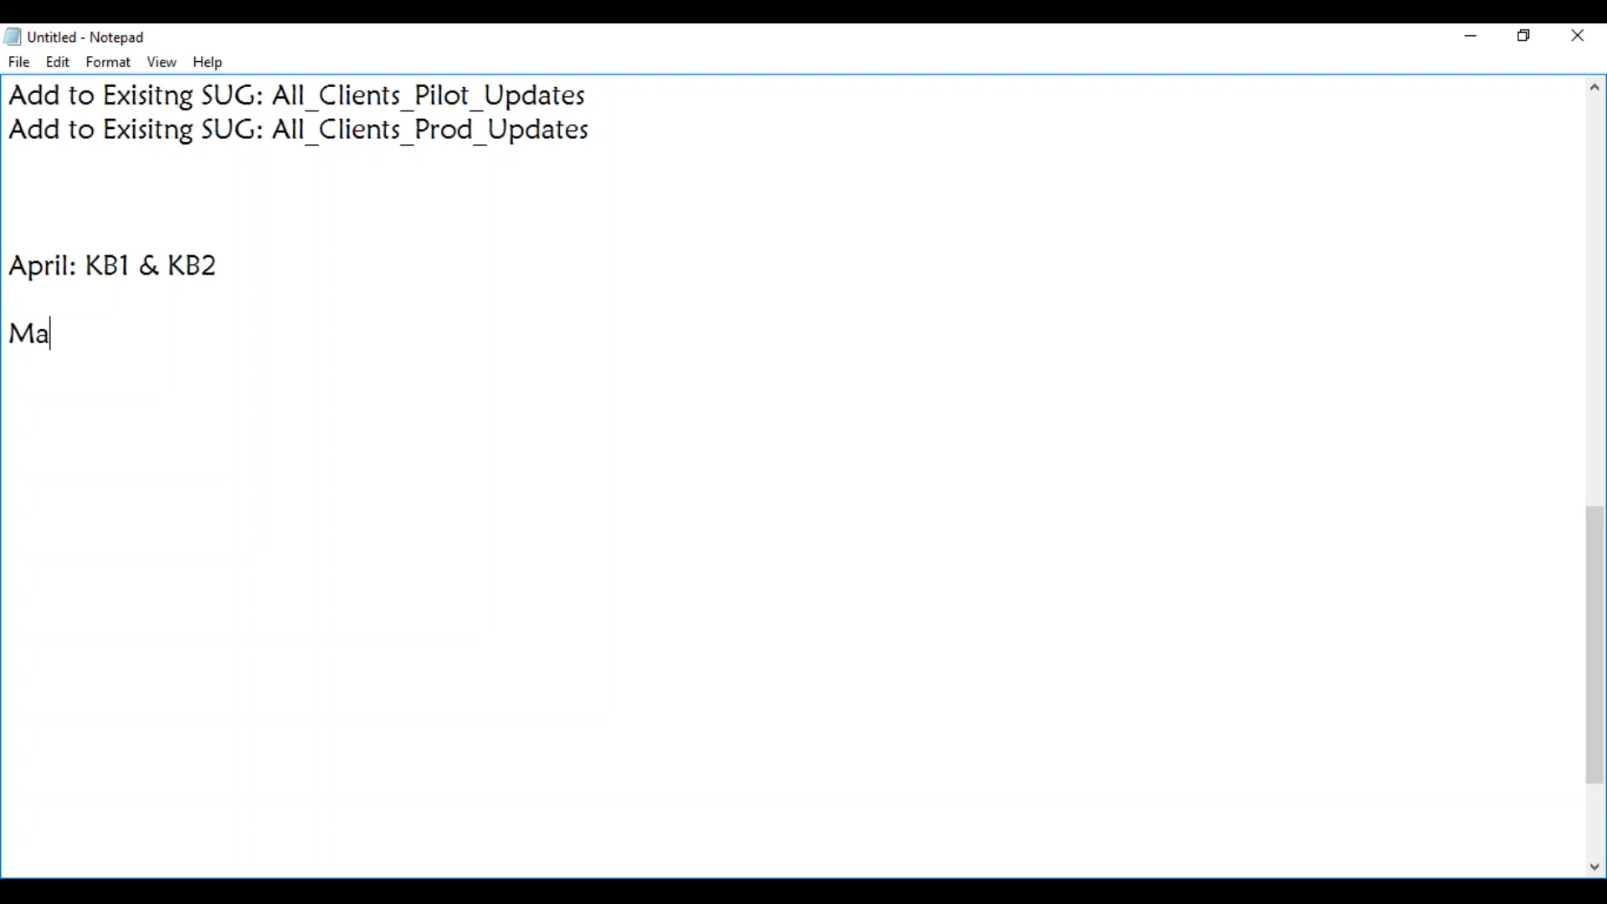
pyautogui.write('y KB3 is superse')
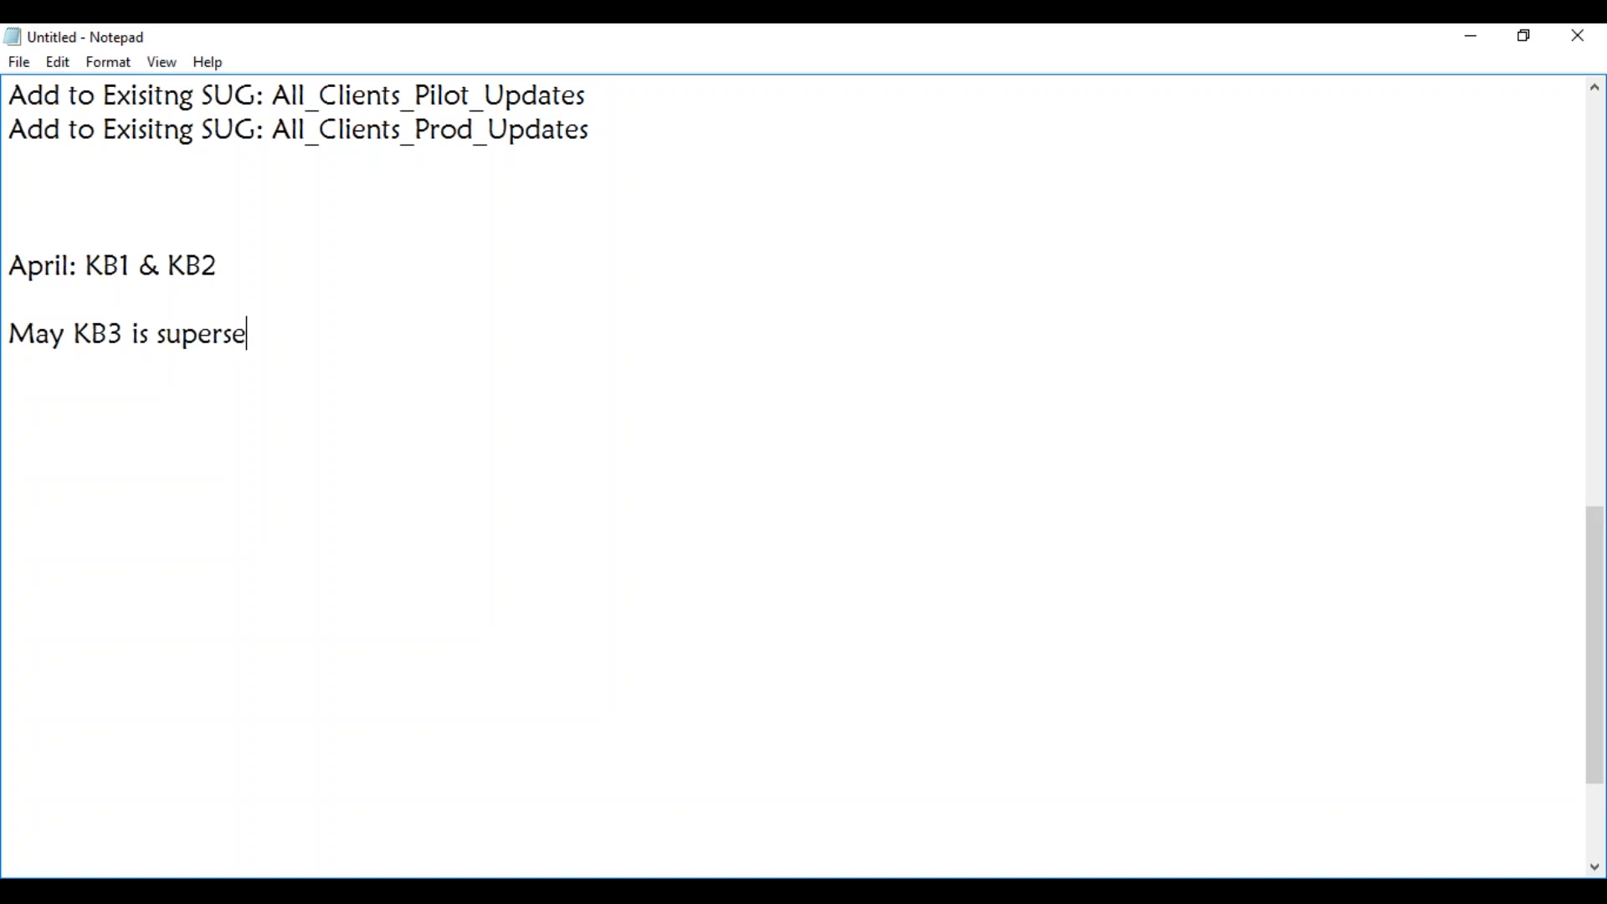
pyautogui.write('ding KB1')
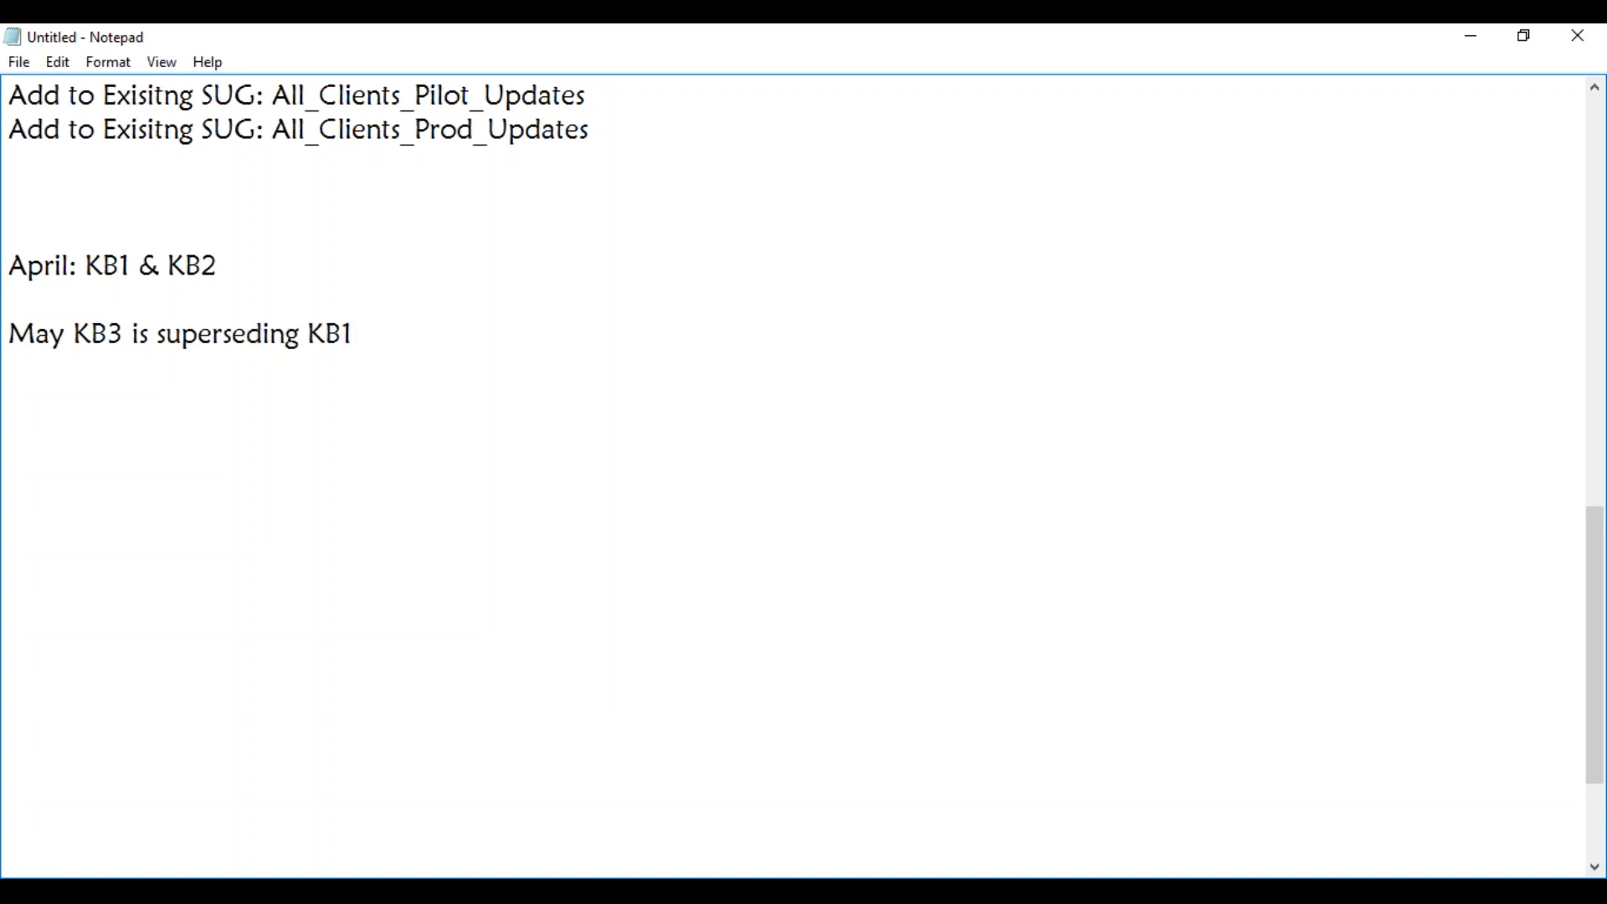
pyautogui.click(66, 344)
pyautogui.write(':')
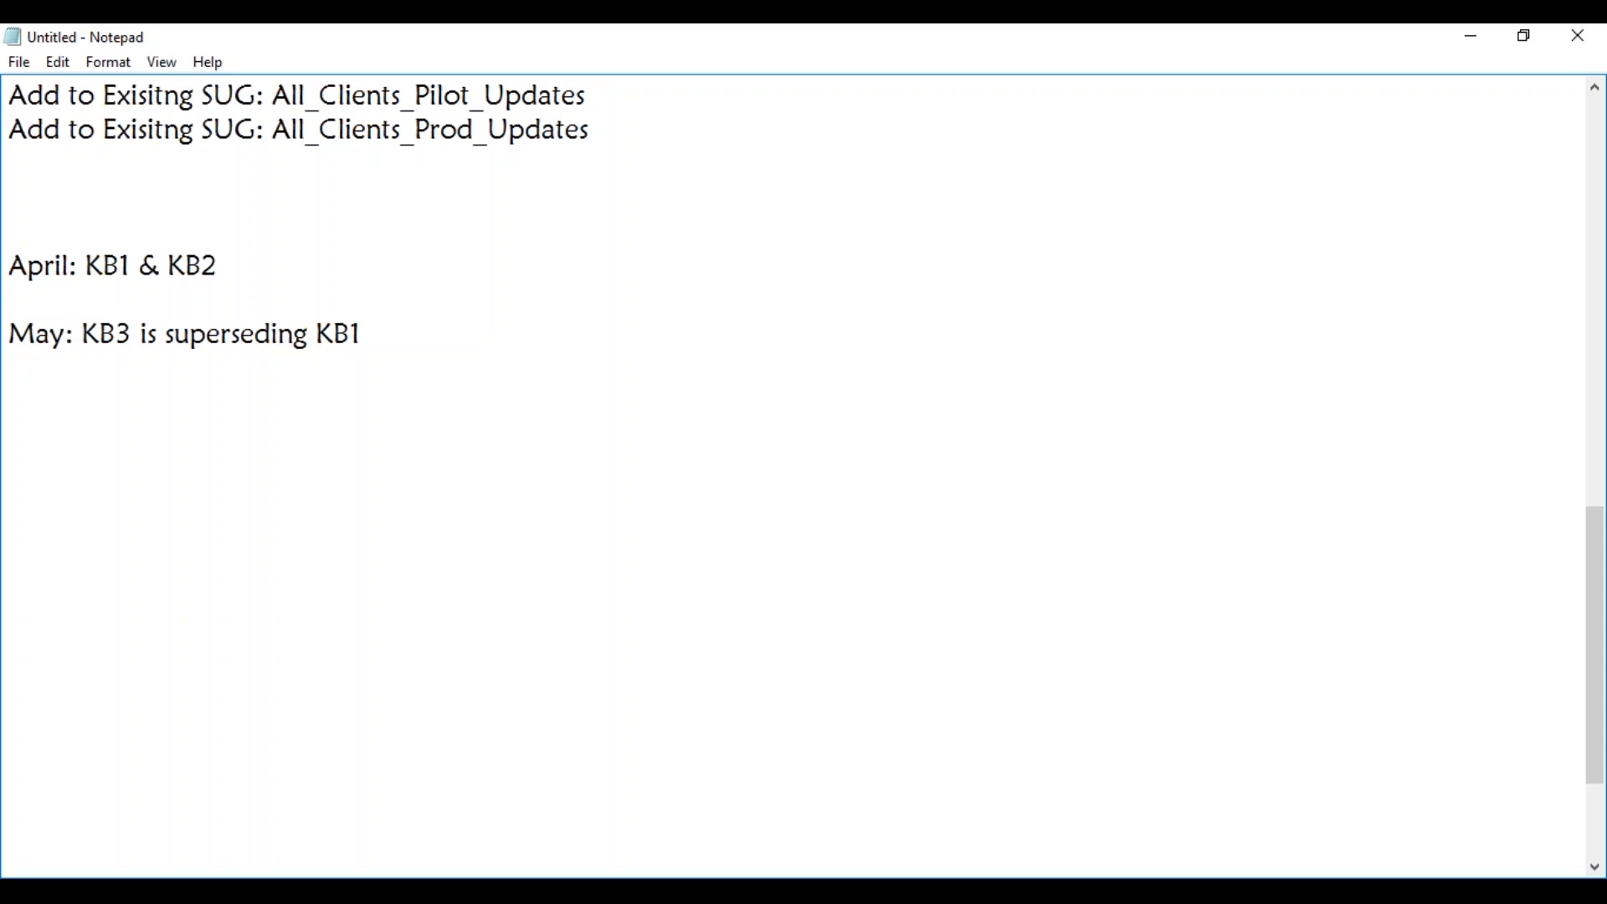
# Put "KB1 & KB2" on its own line under "April:" and prefix it with "In April:", without a leading space.
pyautogui.click(236, 270)
pyautogui.click(85, 266)
pyautogui.press('Return')
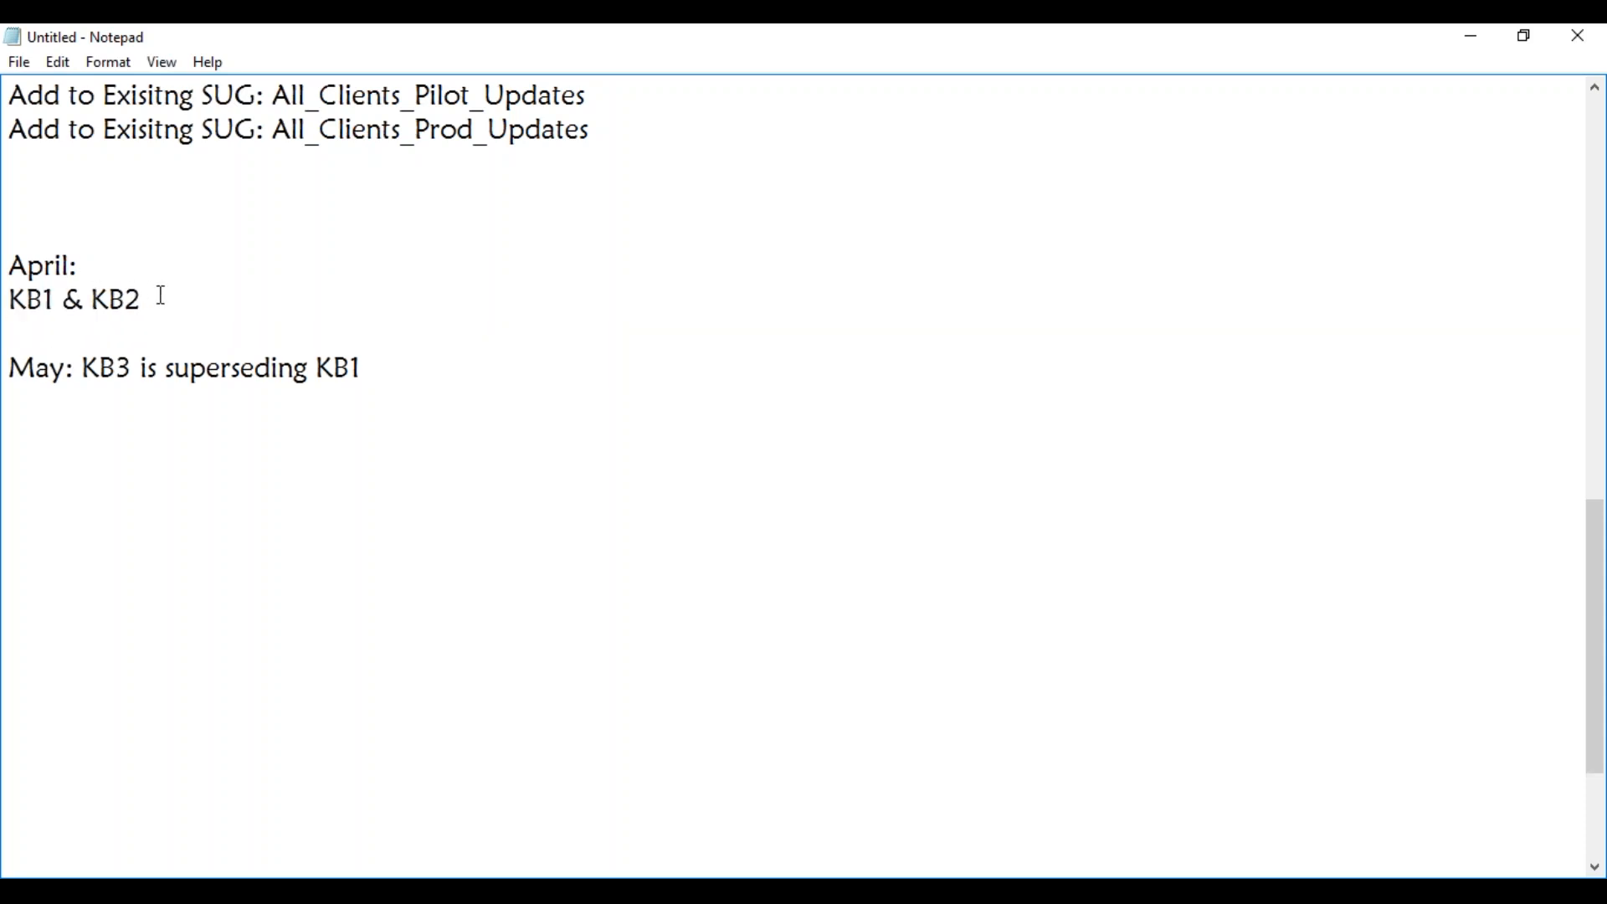
pyautogui.write('In April')
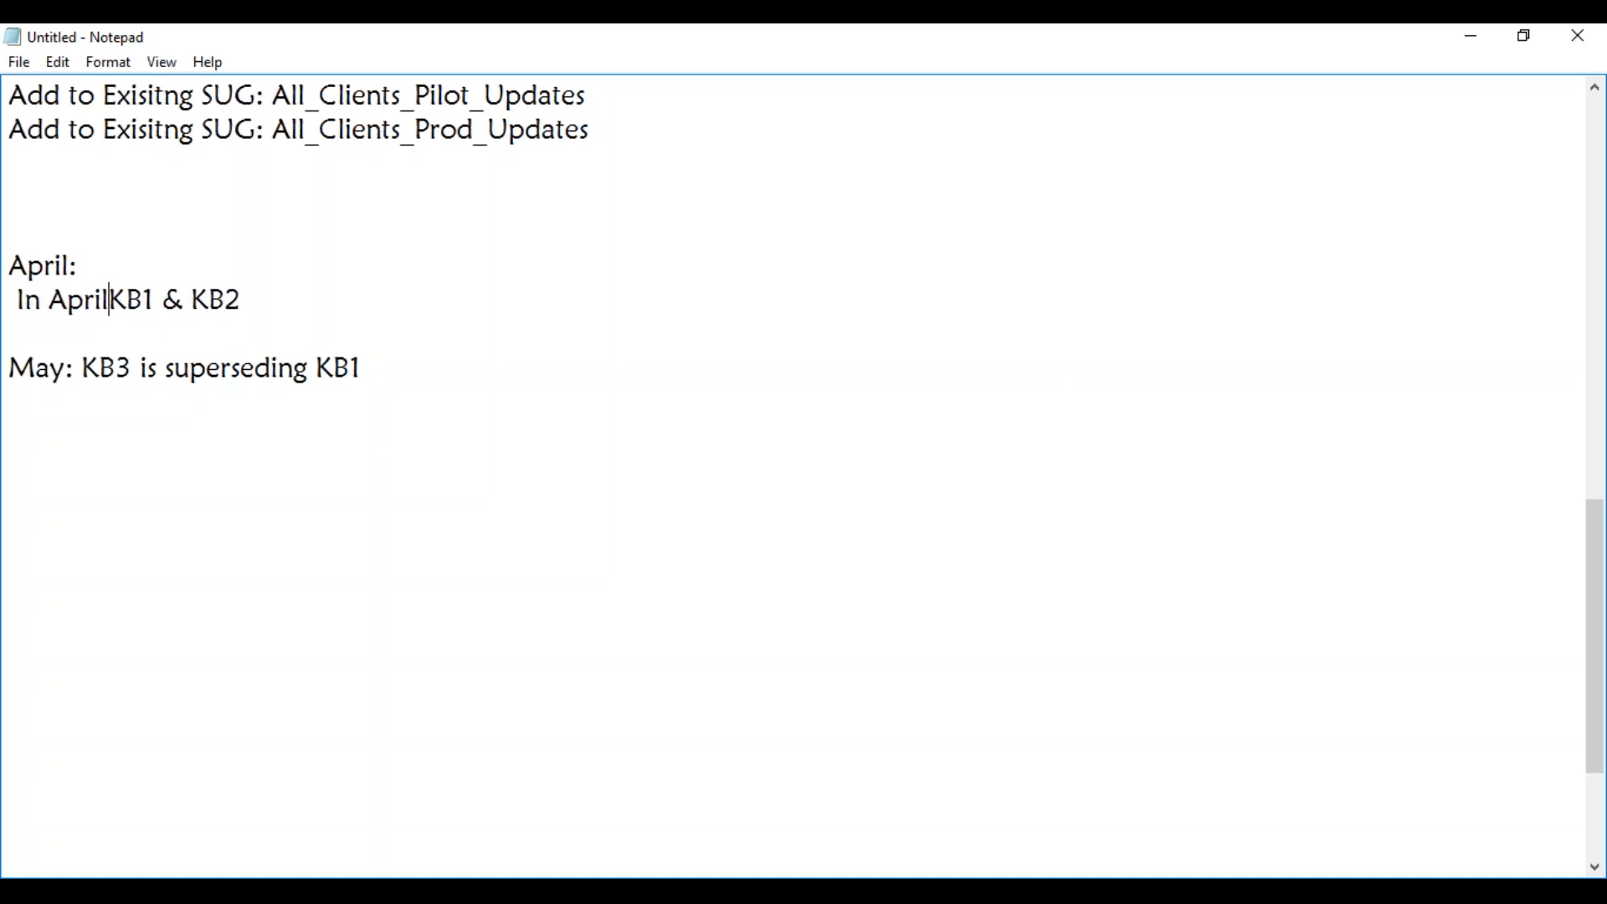
pyautogui.write(':')
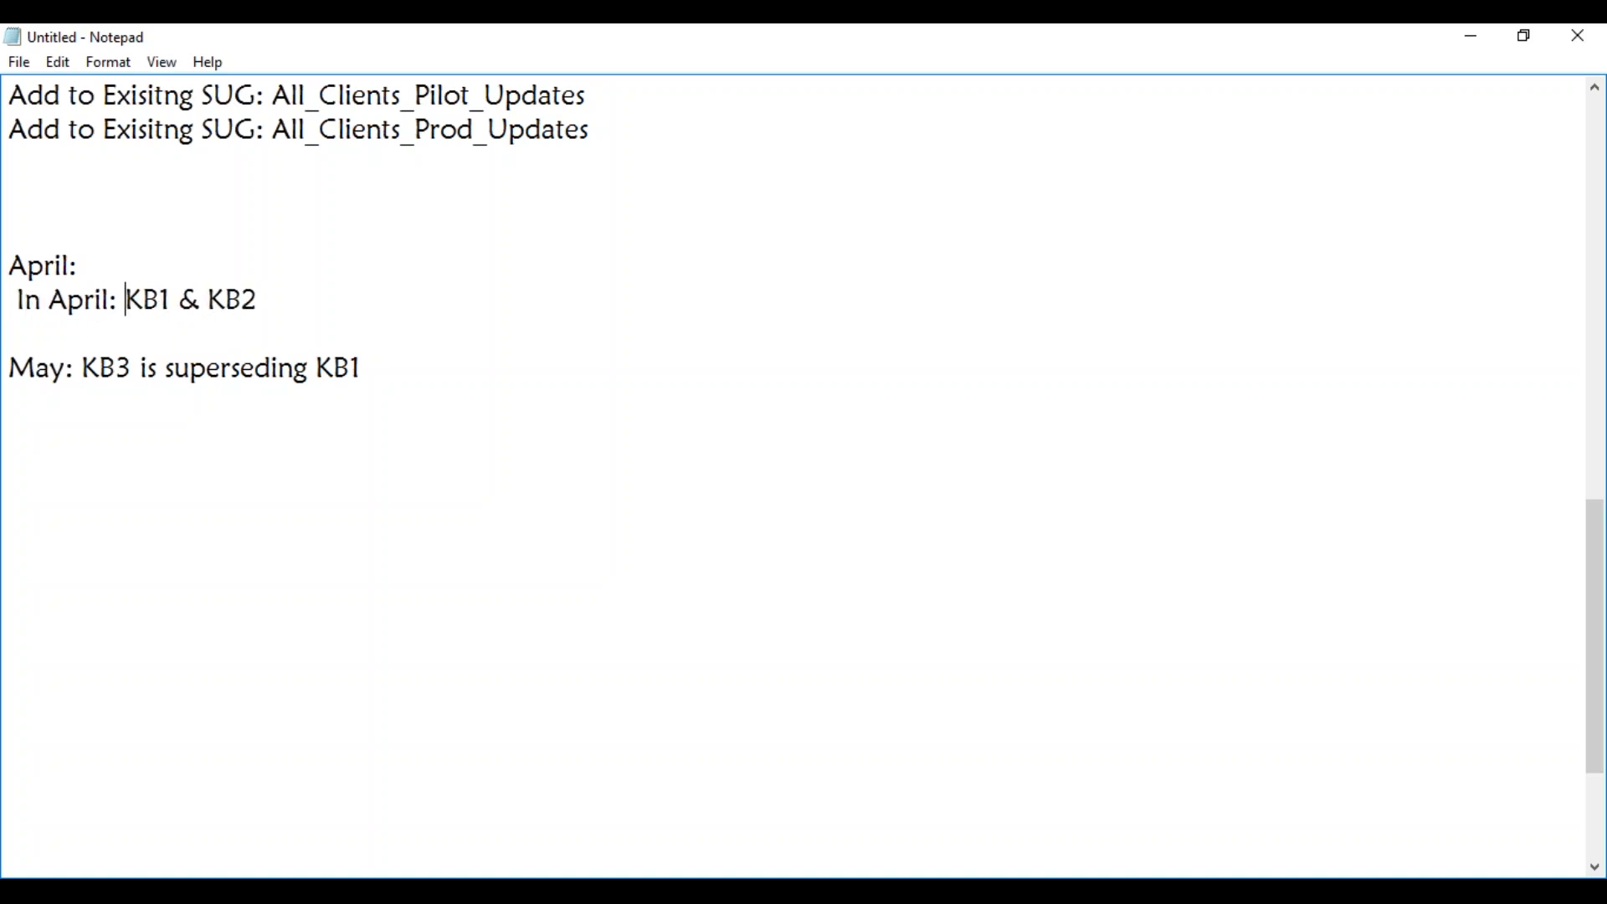
pyautogui.click(261, 299)
pyautogui.click(21, 299)
pyautogui.press('BackSpace')
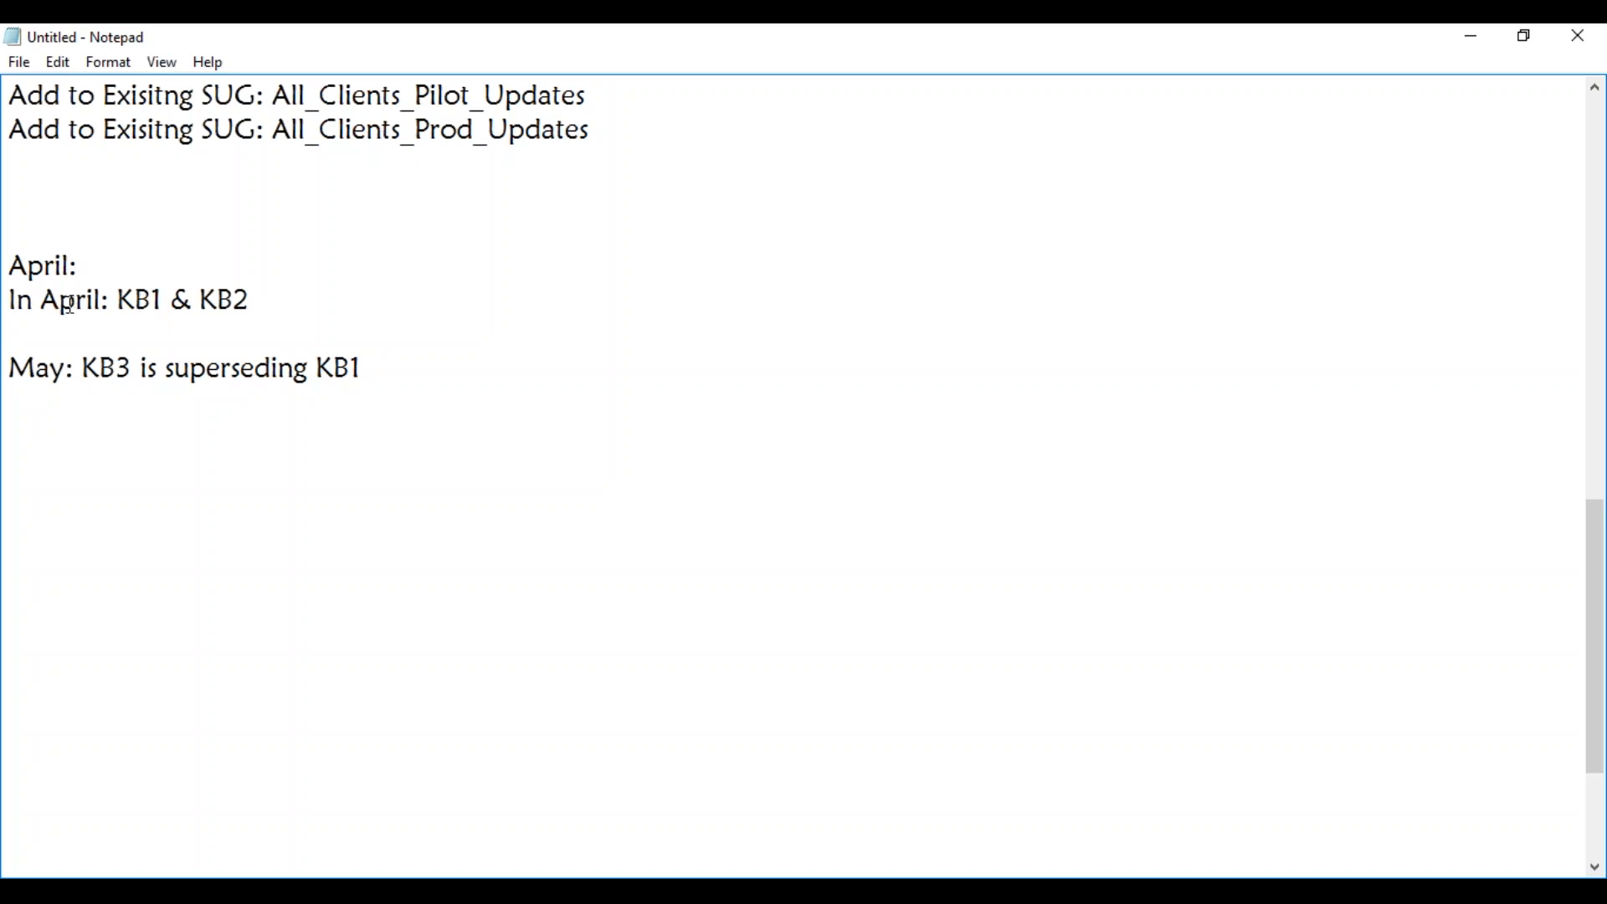
# Complete the "In April: KB1 & KB2" line with "are pushed to Pilot machines".
pyautogui.click(280, 299)
pyautogui.write('are pushed')
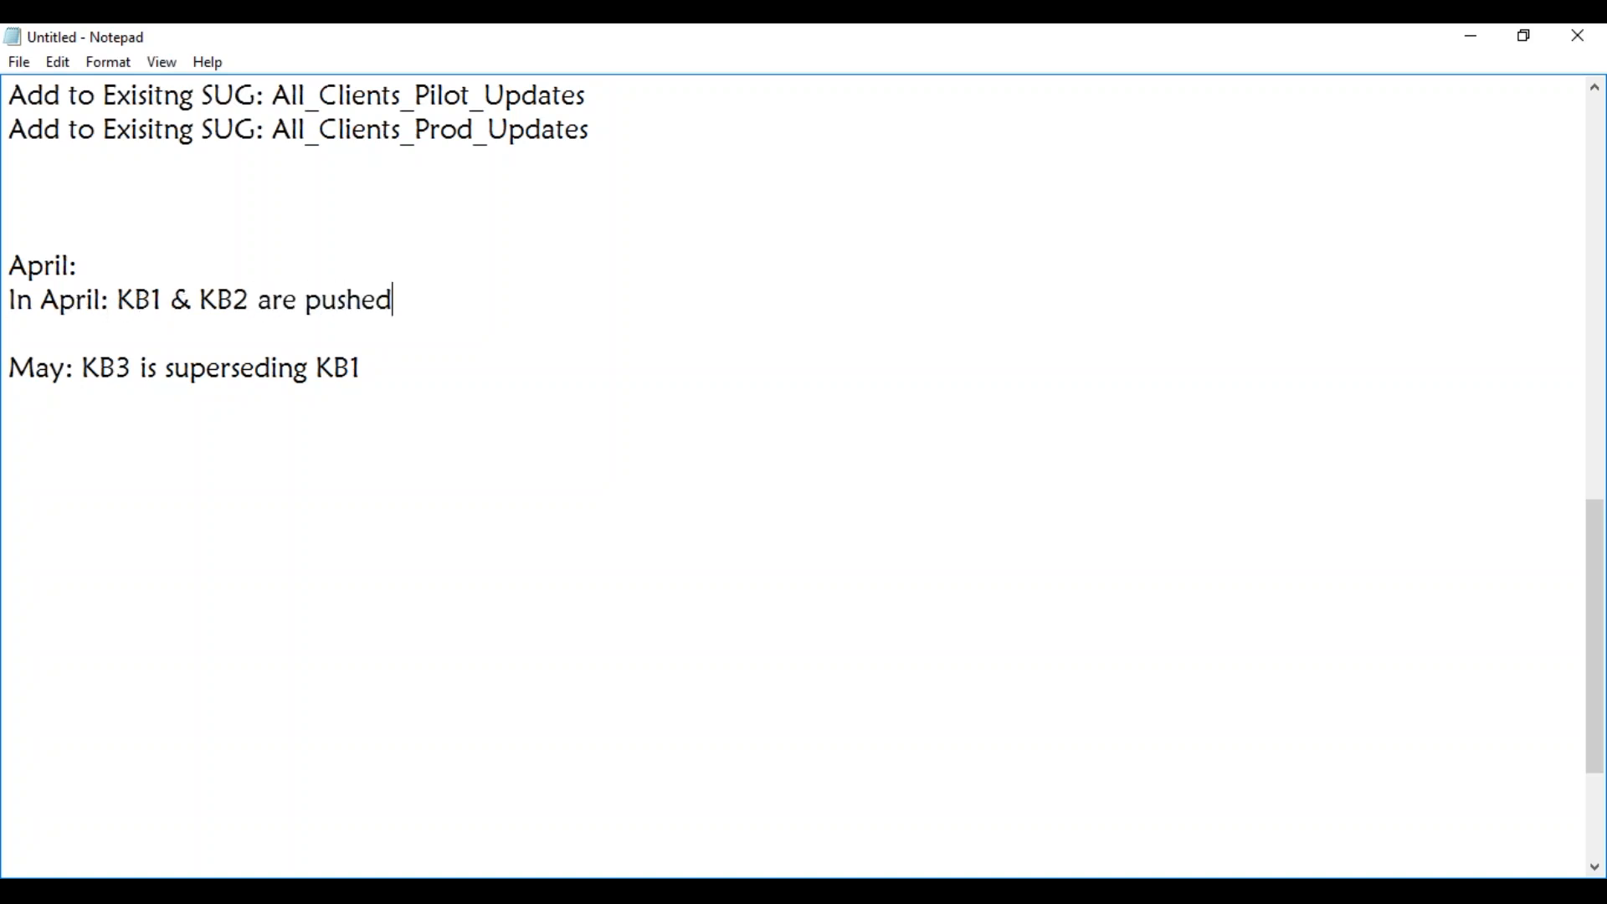
pyautogui.write(' to Pilot ma')
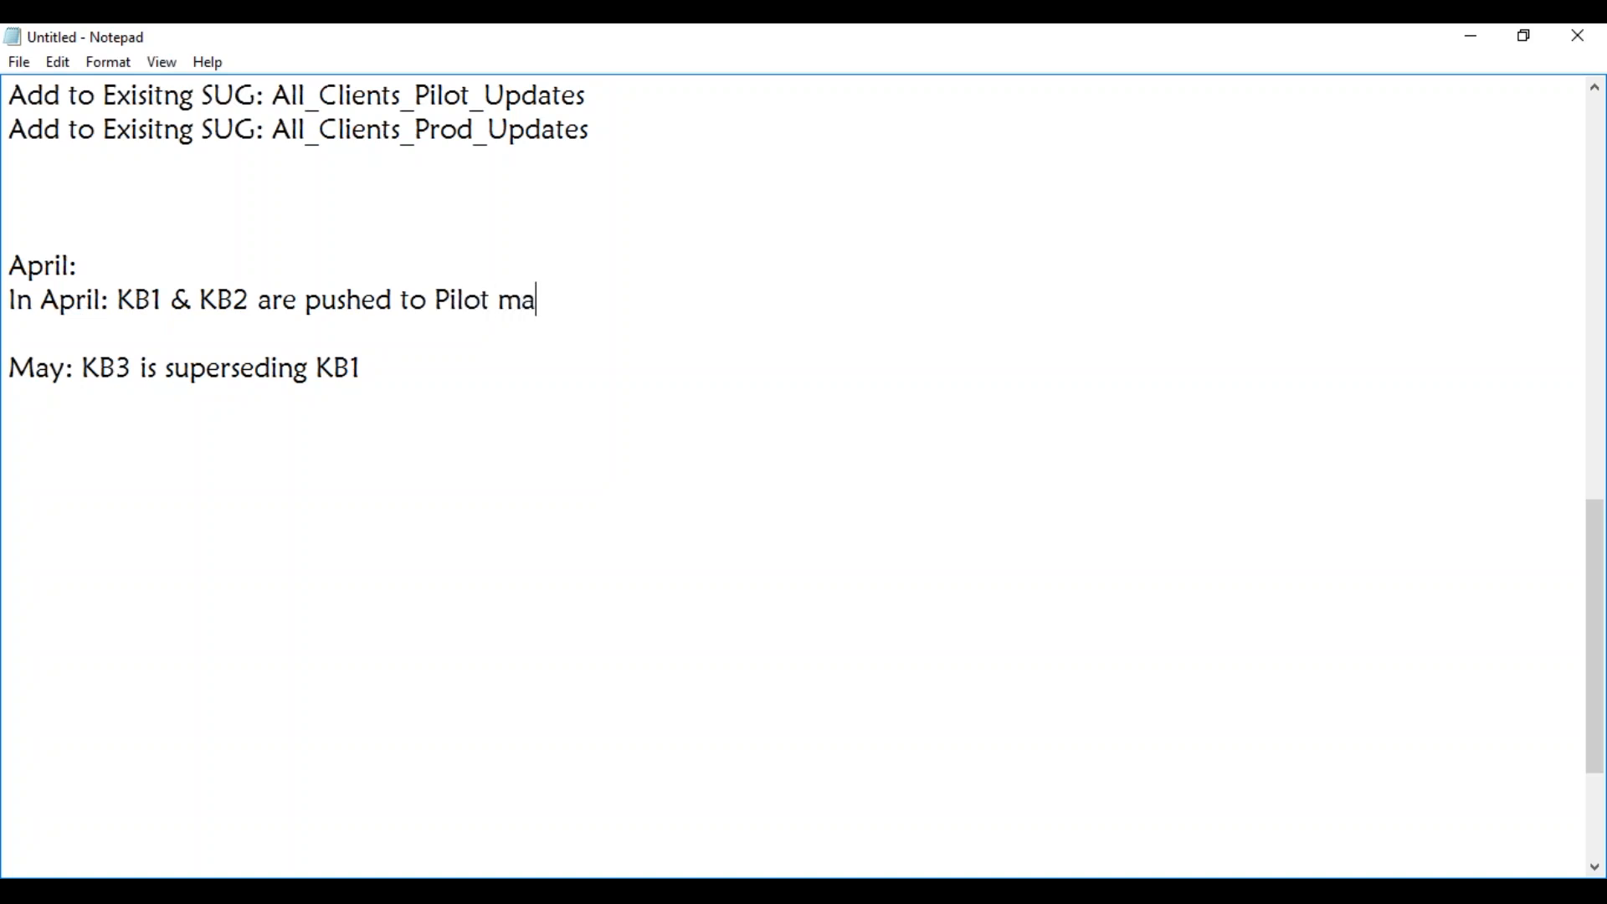
pyautogui.write('chines')
# Insert the line "in May: KB1 & KB2 are pushed to to Prod" directly below the "In April" line.
pyautogui.click(30, 334)
pyautogui.write('in the')
pyautogui.press('BackSpace')
pyautogui.press('BackSpace')
pyautogui.press('BackSpace')
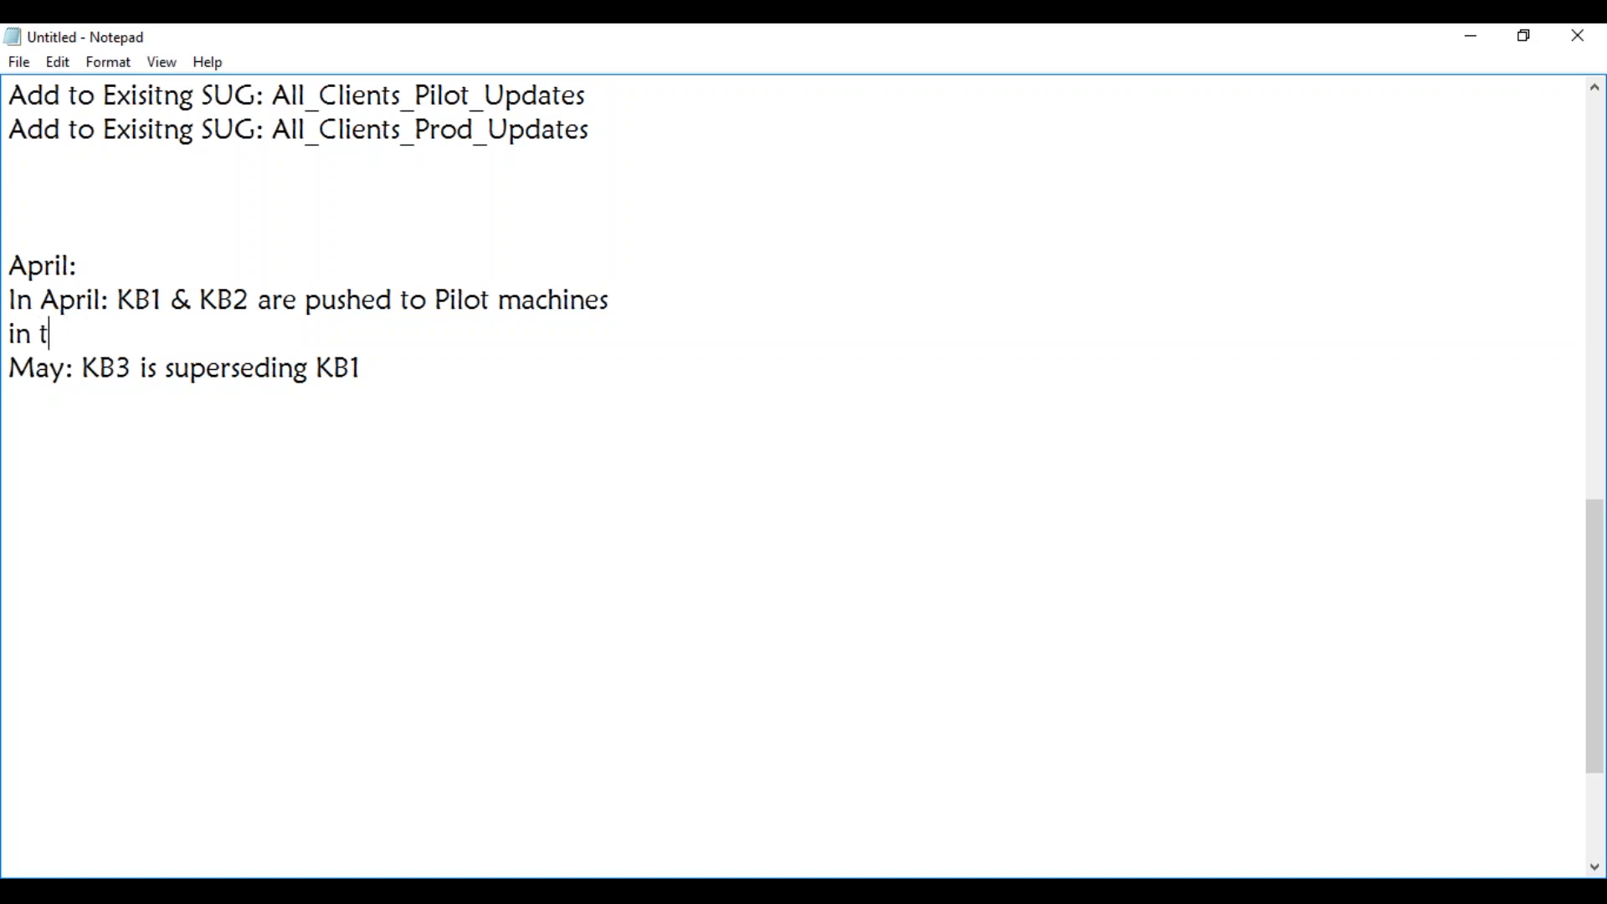
pyautogui.write('May: KB')
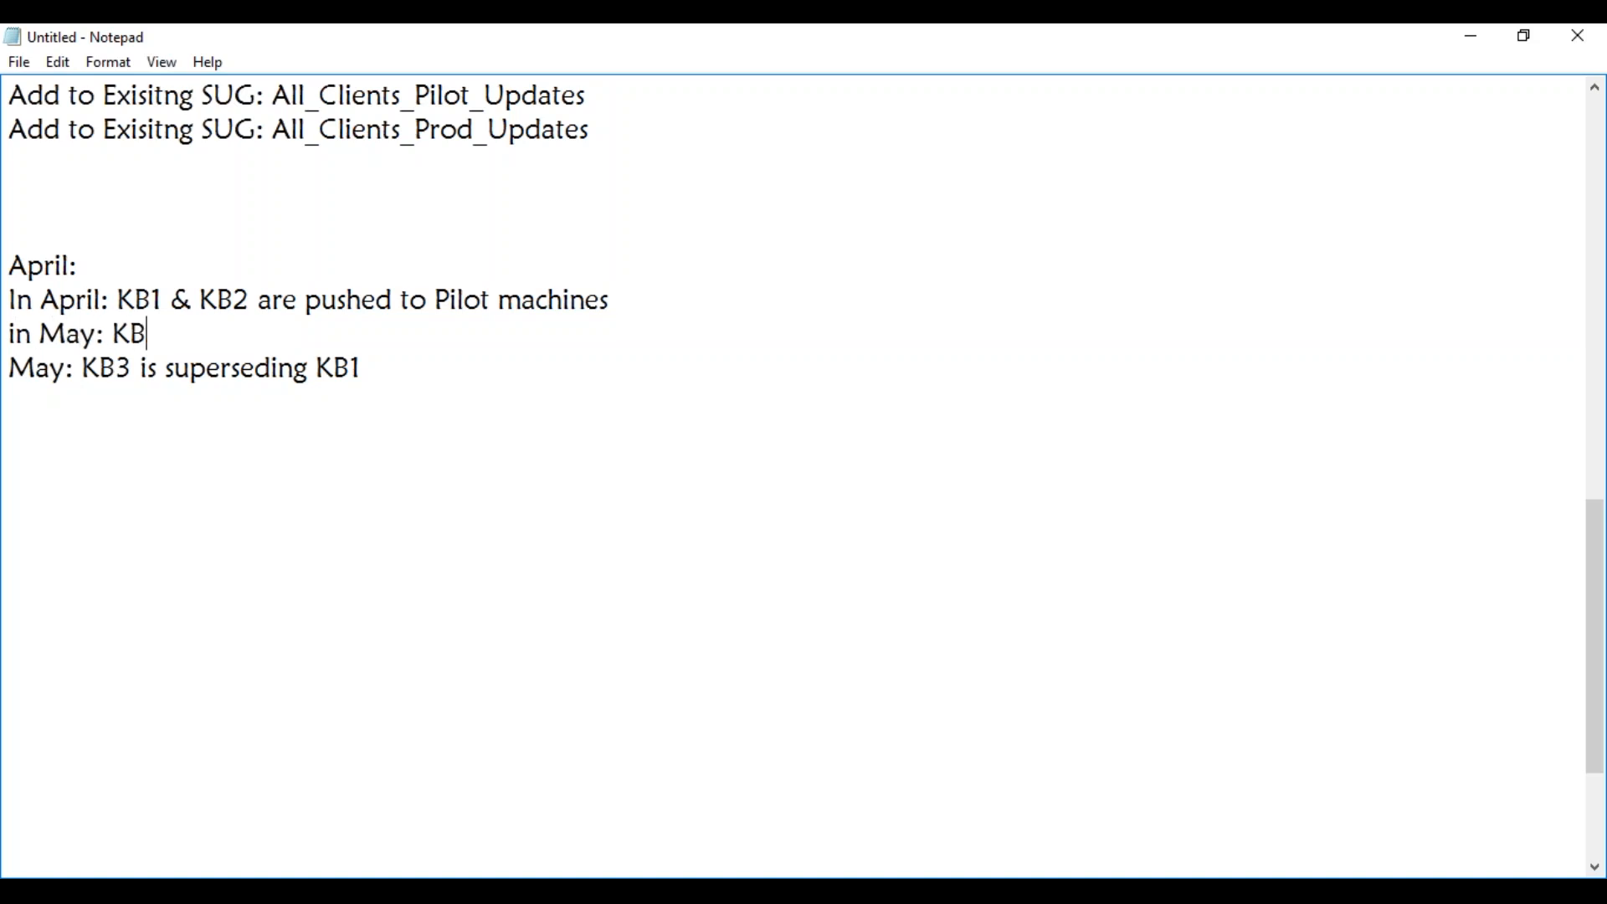
pyautogui.press('BackSpace')
pyautogui.write('1 & KB2 are ')
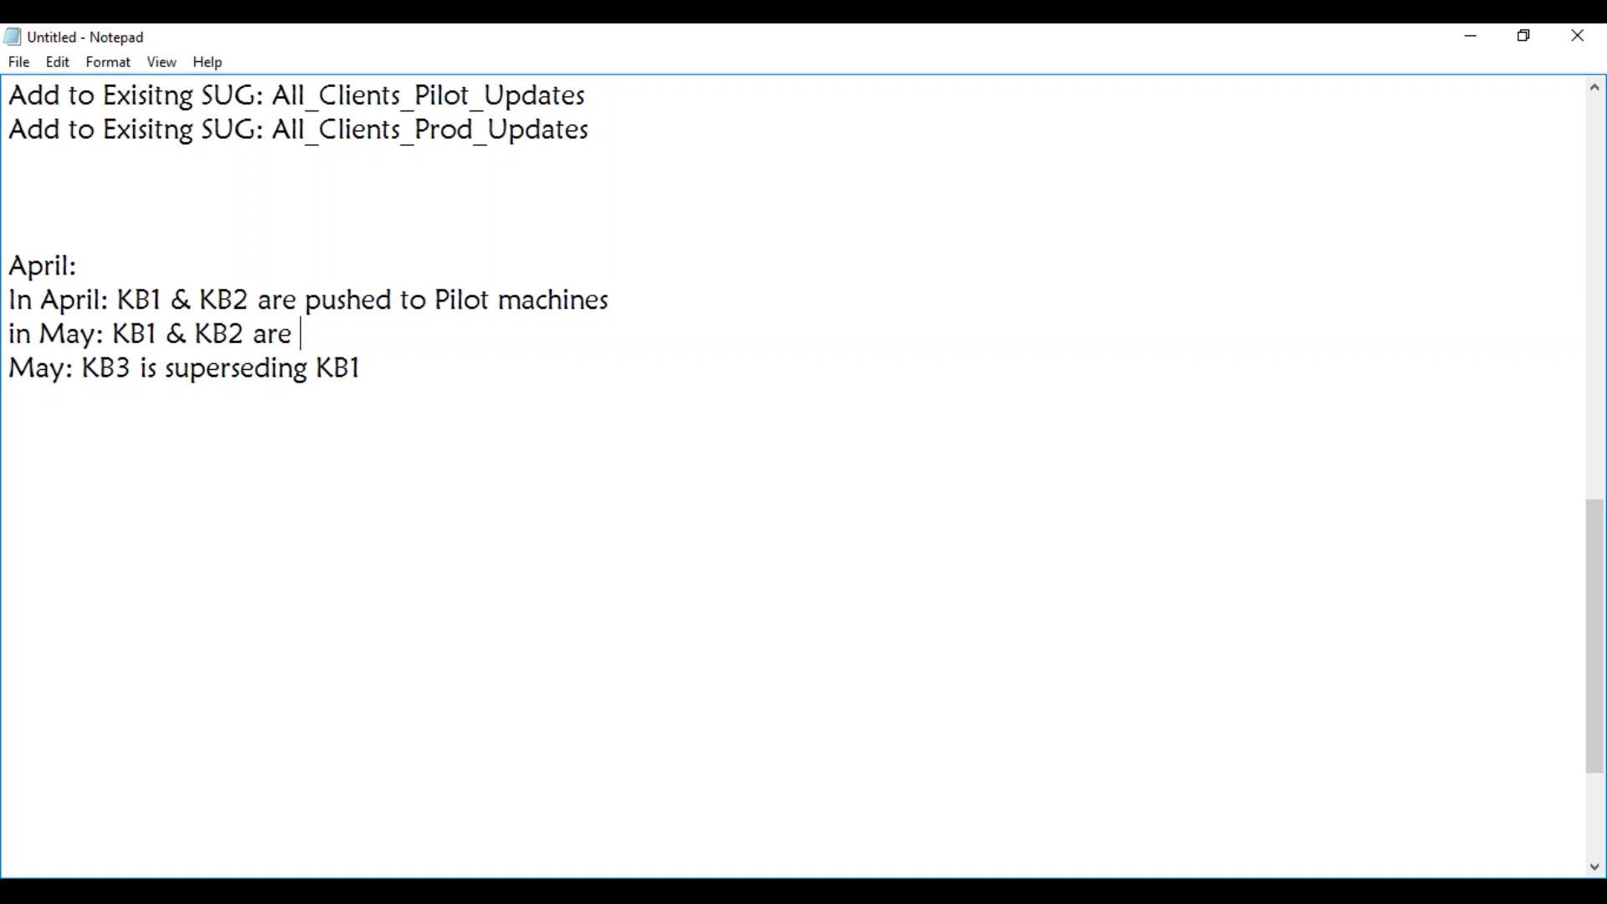
pyautogui.write('pushed to ')
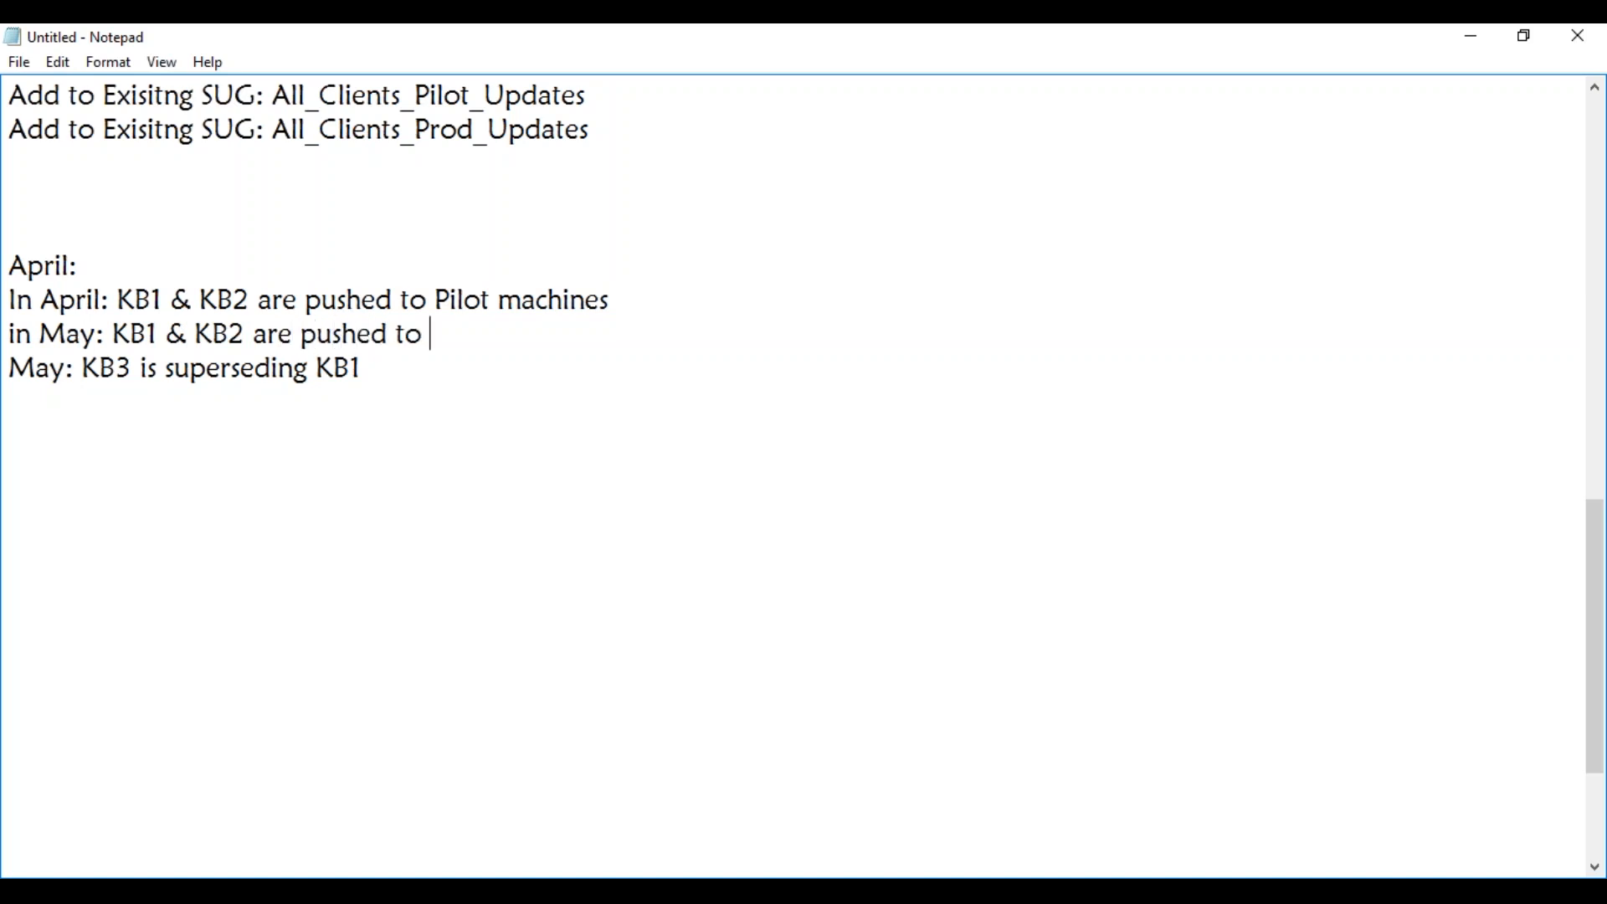
pyautogui.write('to Prod')
# Replace "are" with "will be" in the "in May" line about pushing to Prod.
pyautogui.doubleClick(252, 336)
pyautogui.click(270, 337)
pyautogui.doubleClick(272, 337)
pyautogui.write('will be')
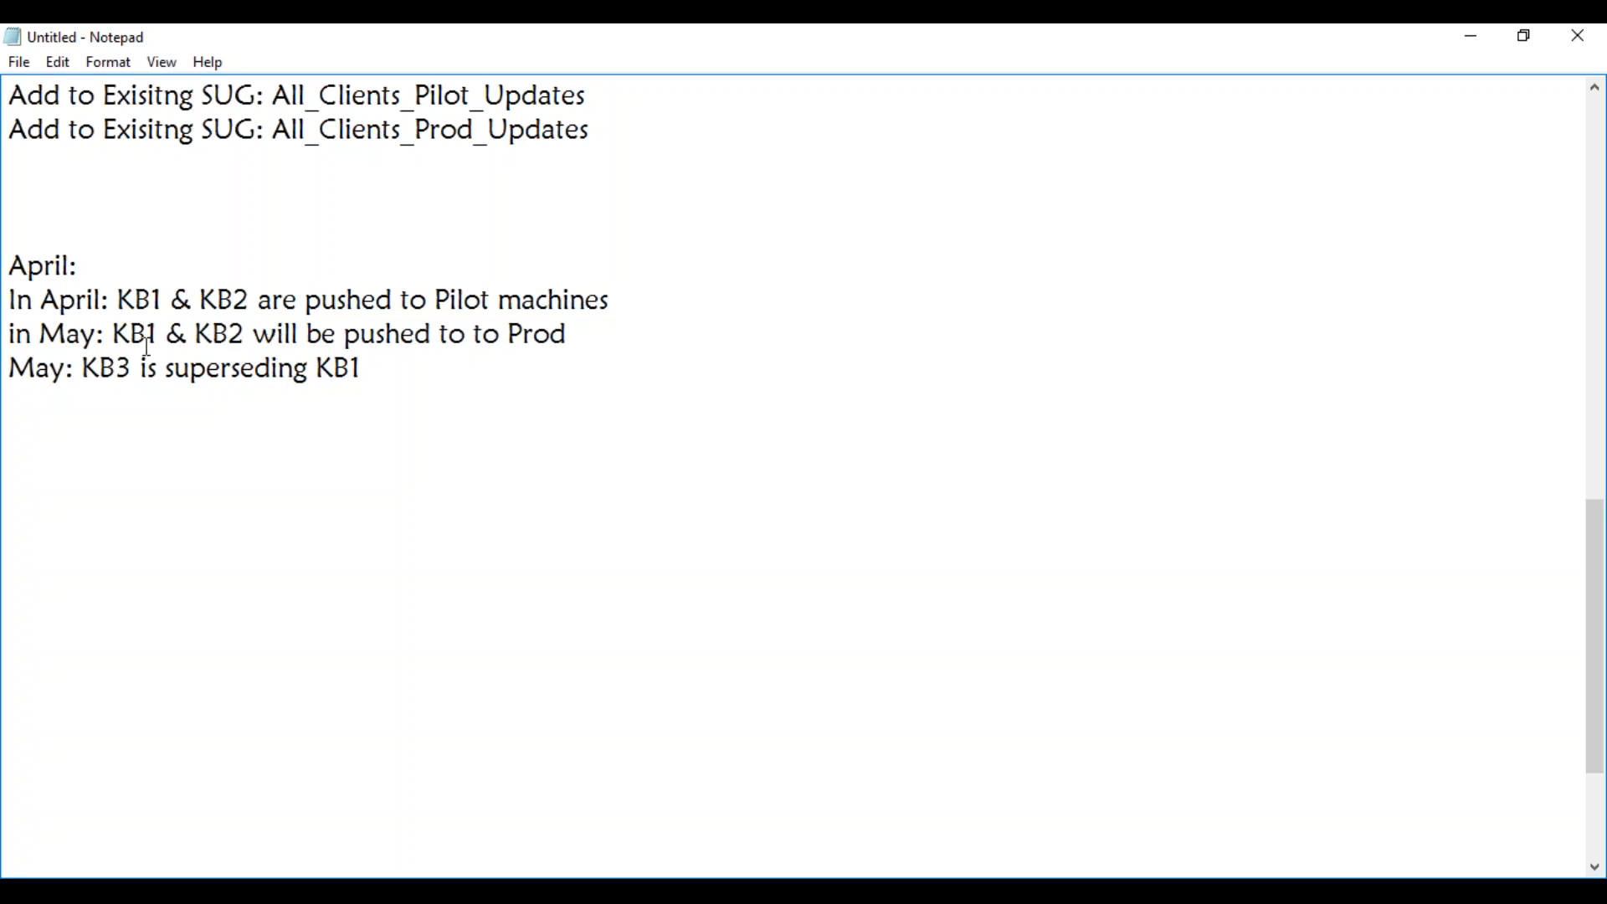
# Remove "KB1 &" and the extra space from the "in May" line so only KB2 is listed for Prod.
pyautogui.moveTo(82, 370); pyautogui.dragTo(158, 370)
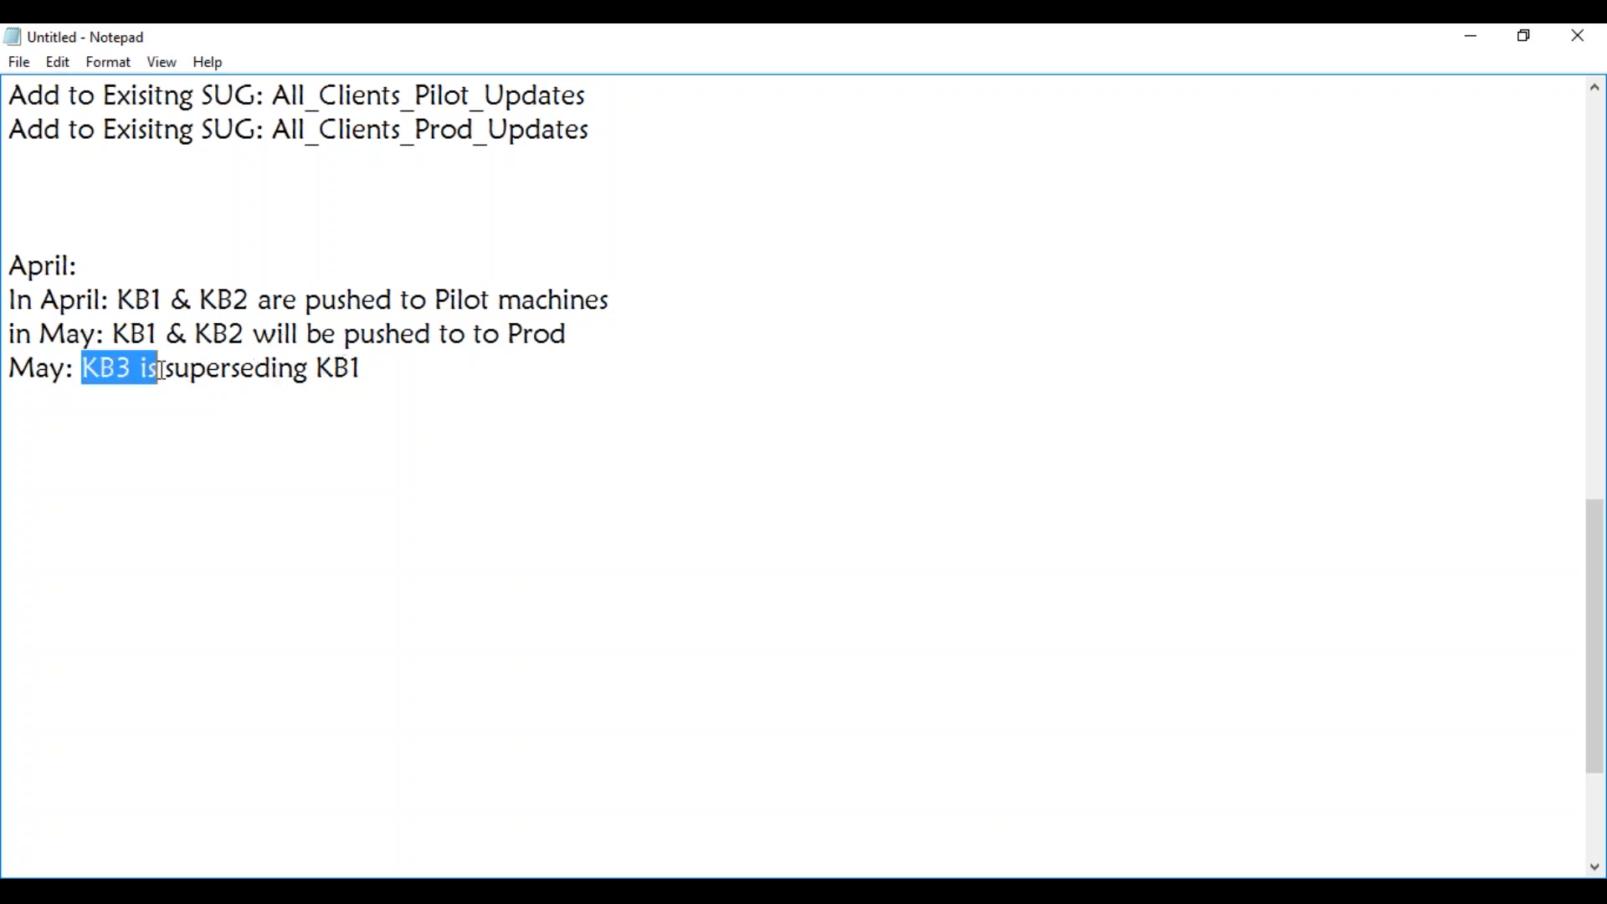
pyautogui.moveTo(188, 334); pyautogui.dragTo(117, 334)
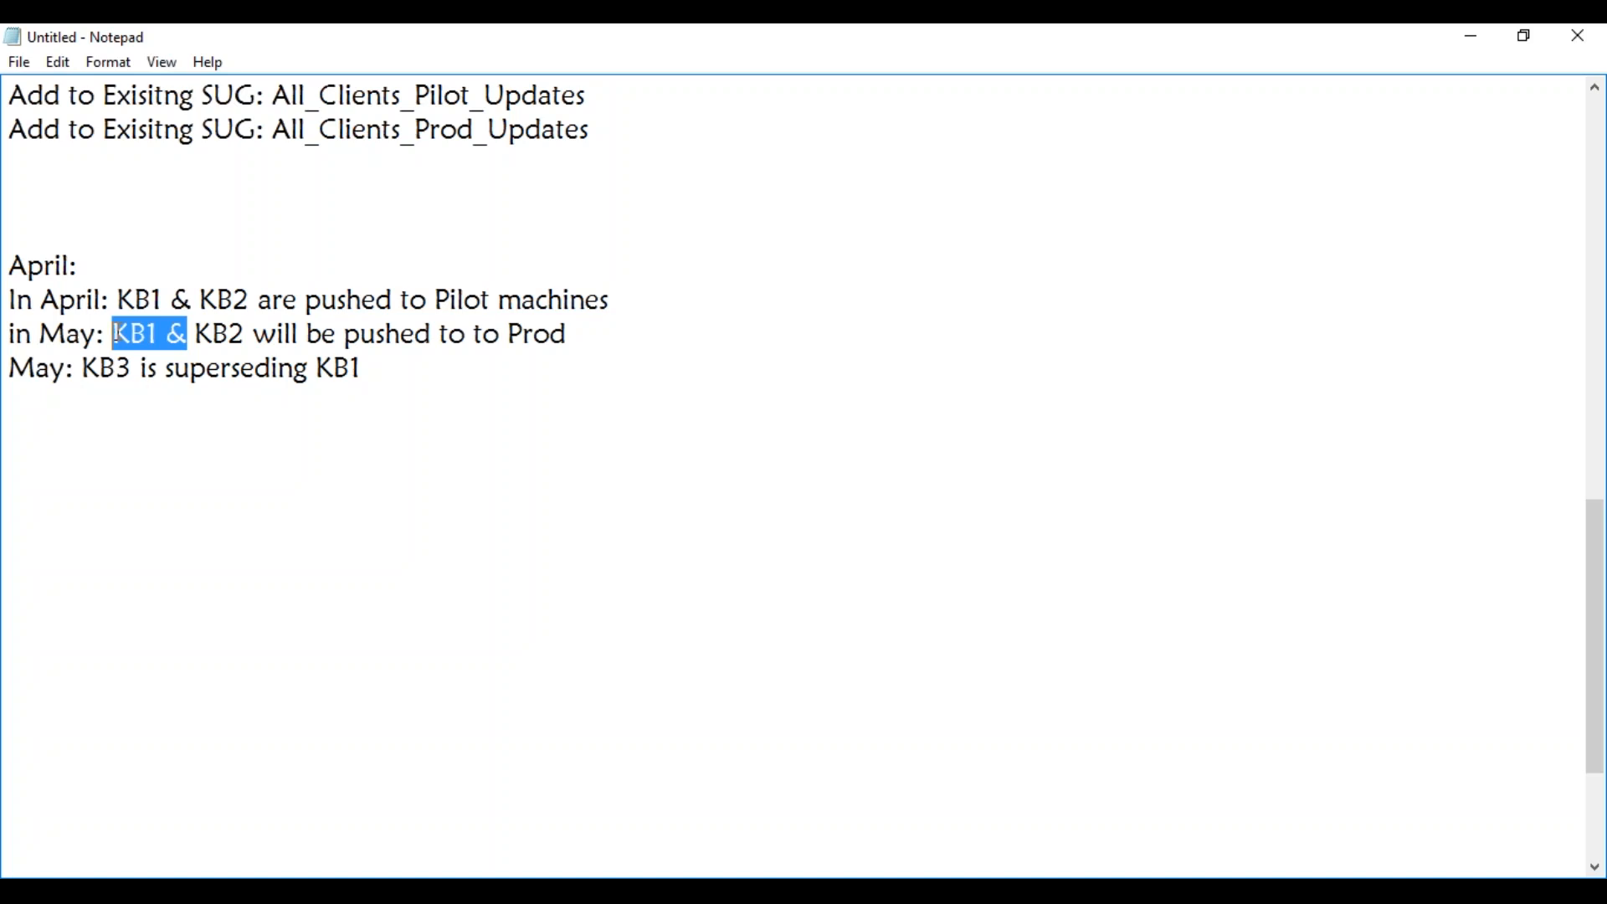
pyautogui.press('Delete')
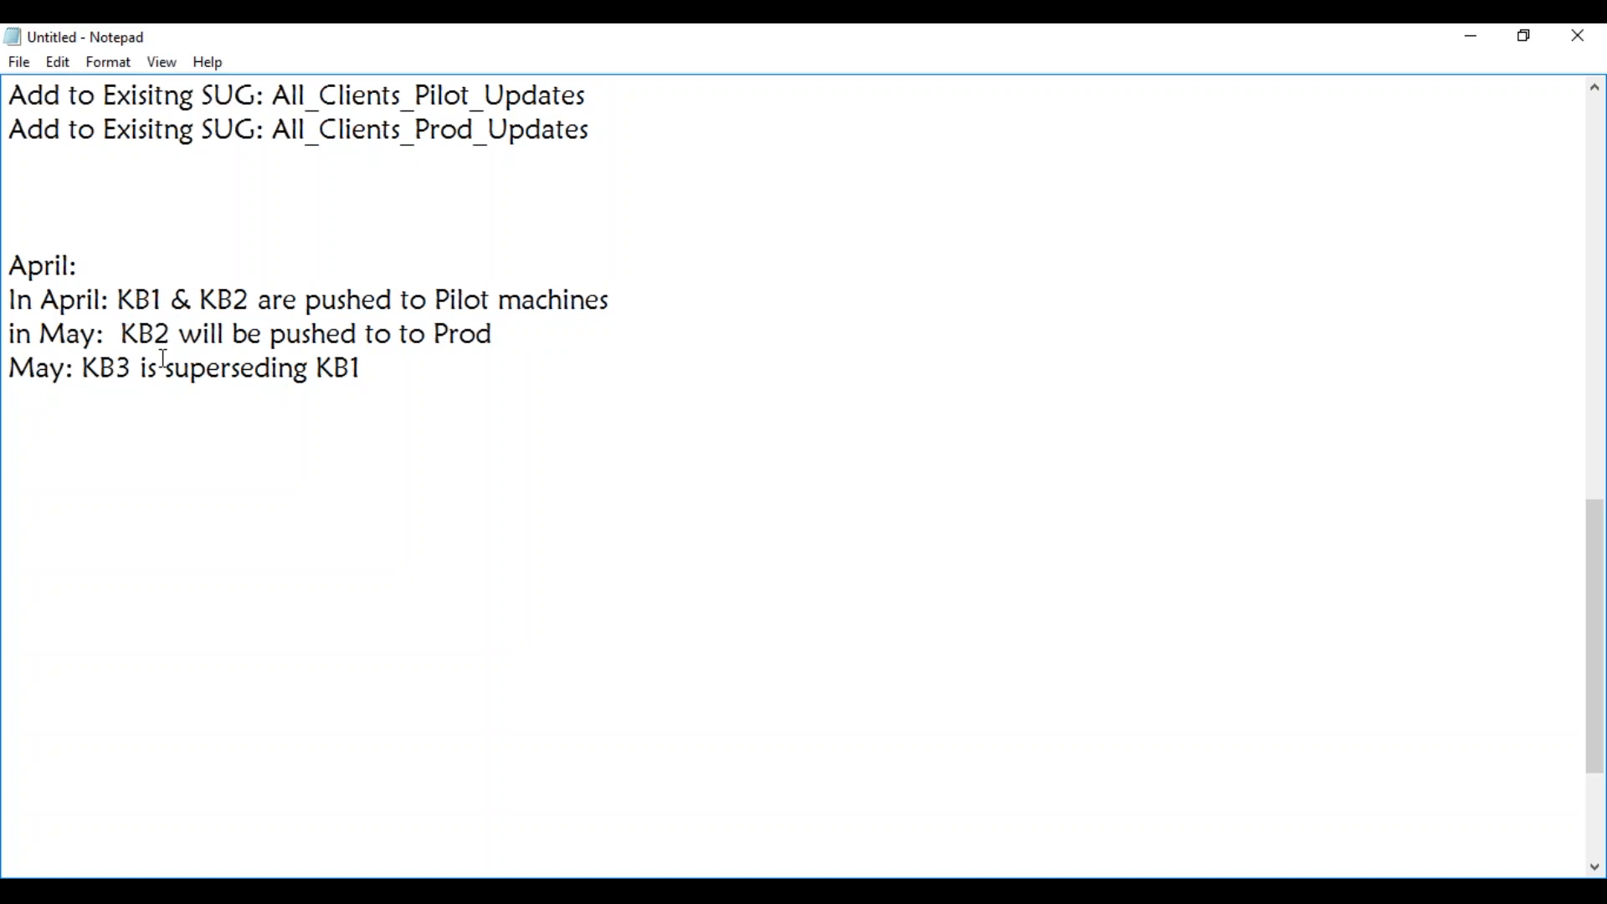
pyautogui.press('BackSpace')
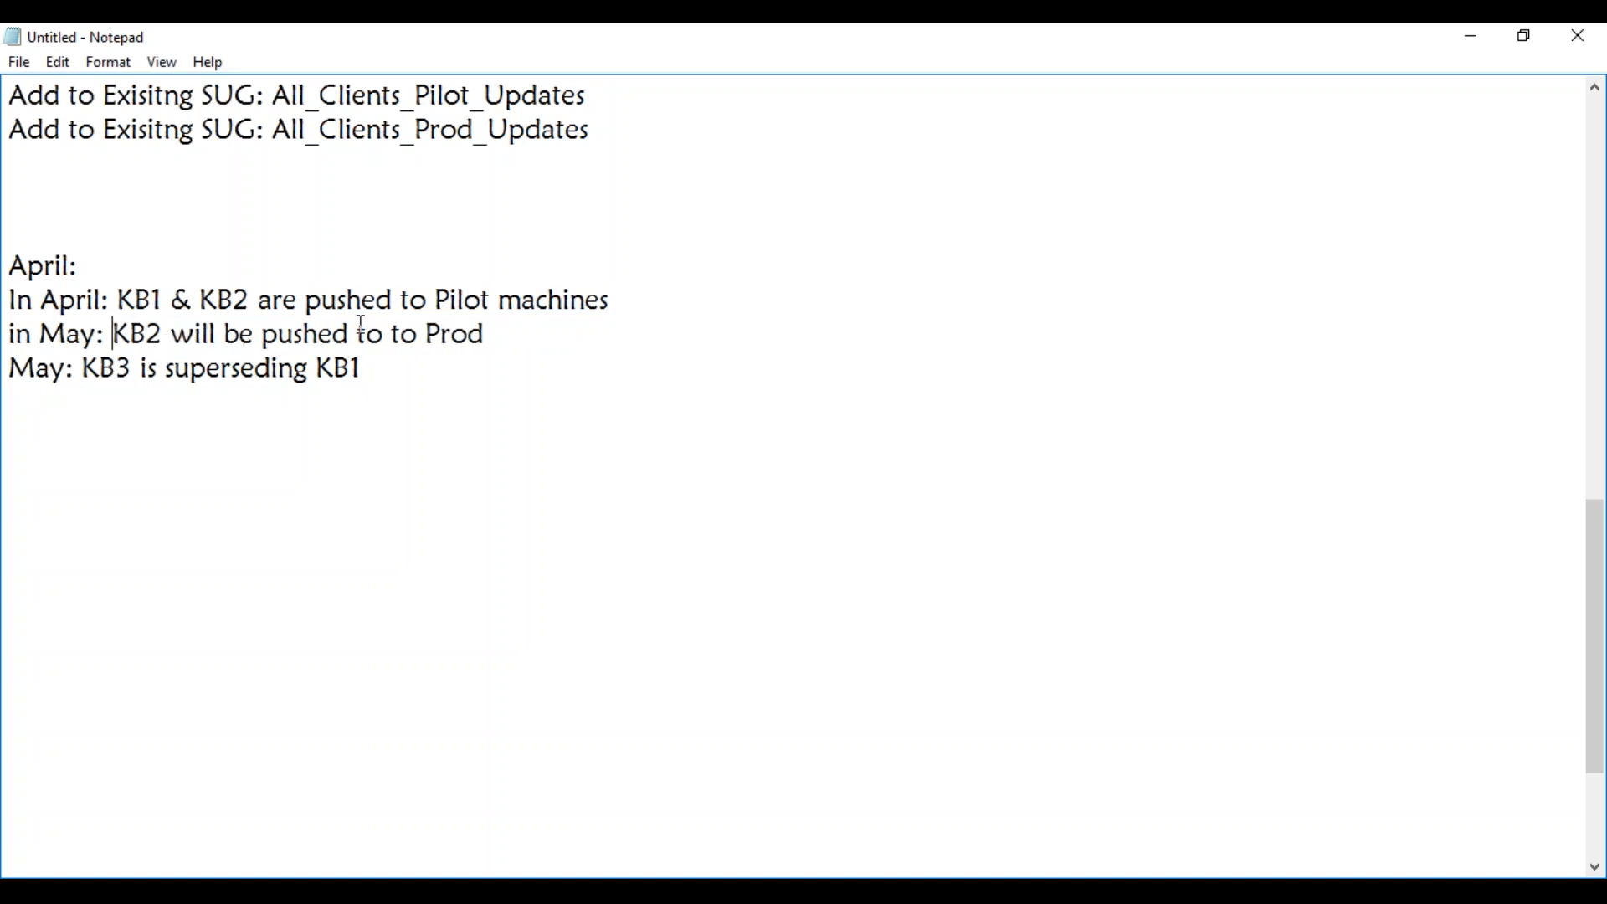
# Add the line "in MAY: KB3 is pushed to Pilot machines" below the line about KB3 superseding KB1.
pyautogui.click(365, 372)
pyautogui.press('Return')
pyautogui.write('in MA')
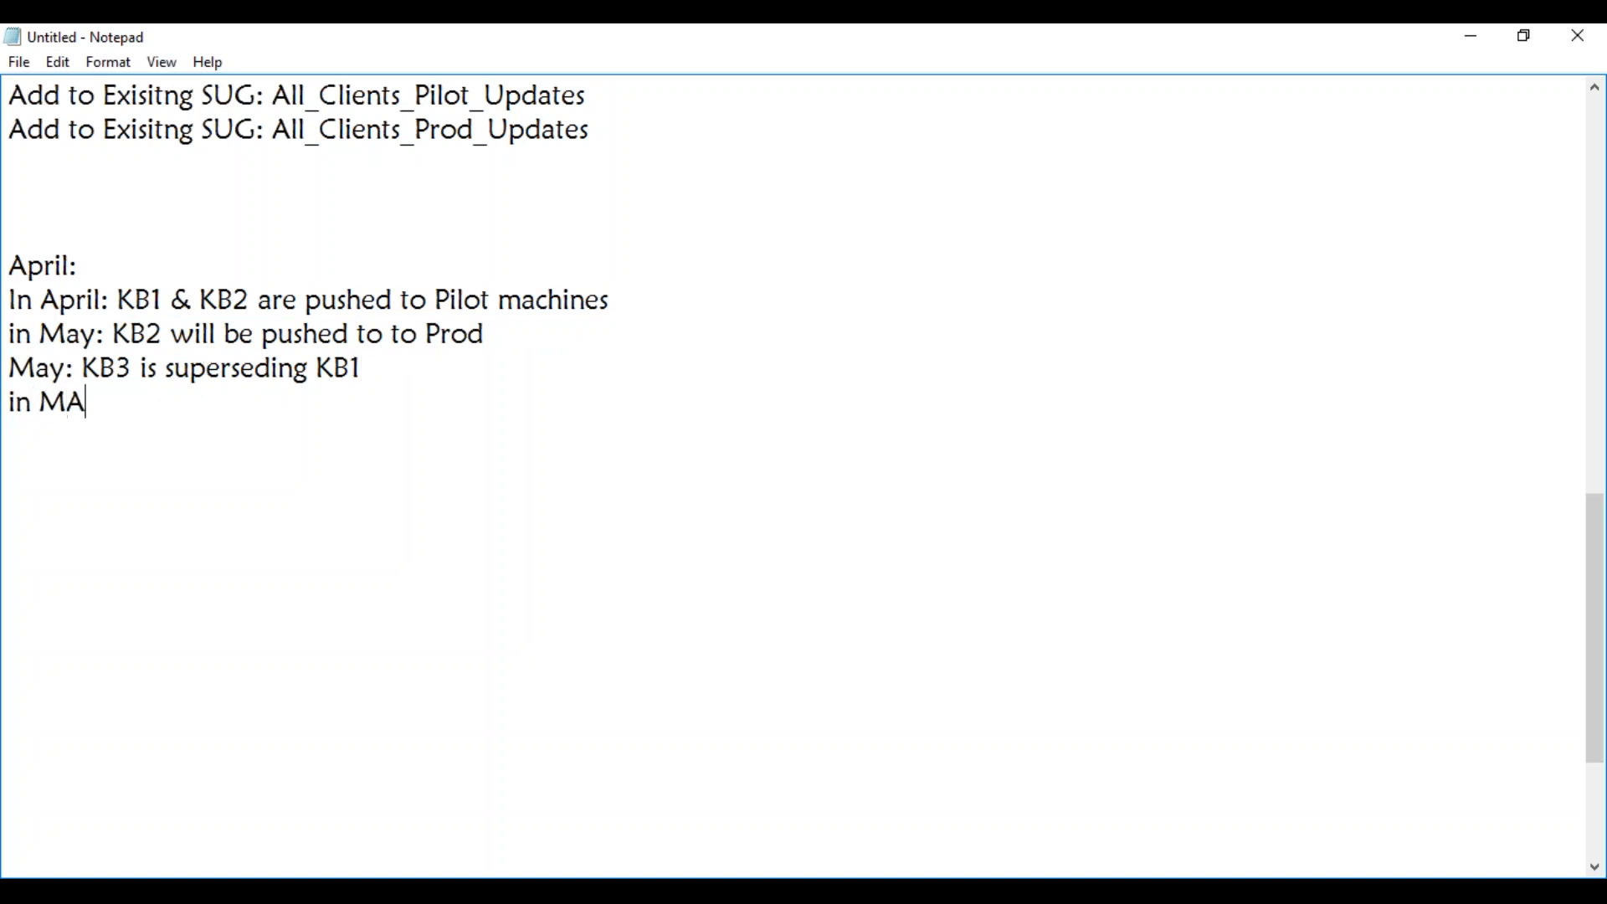
pyautogui.write('Y: KB3 is p')
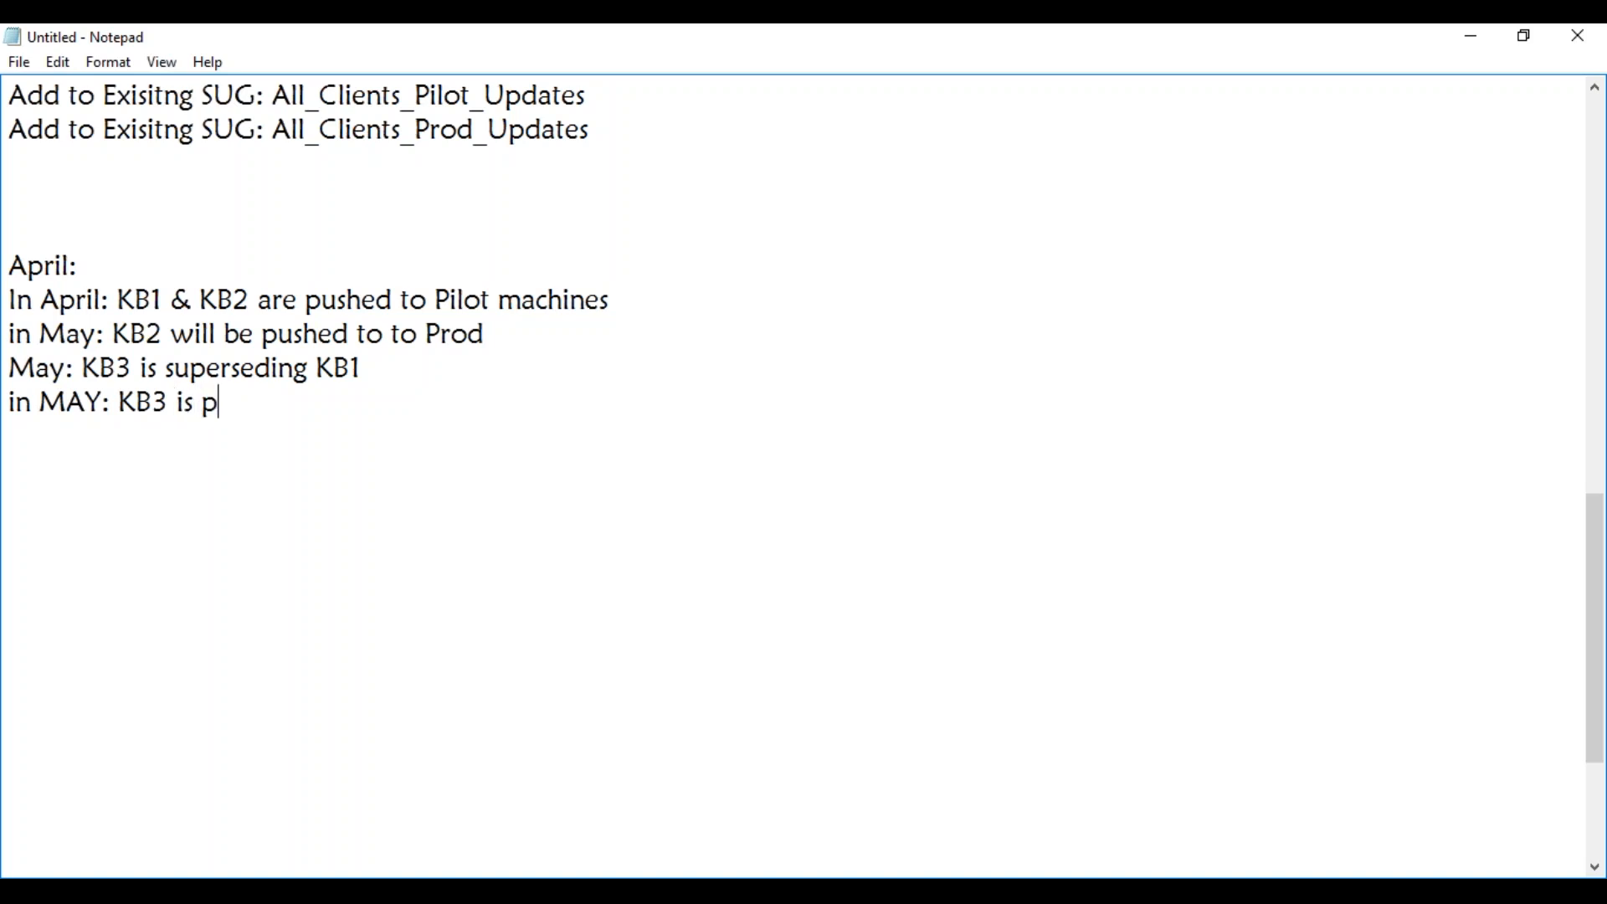
pyautogui.write('ushed to Pilot')
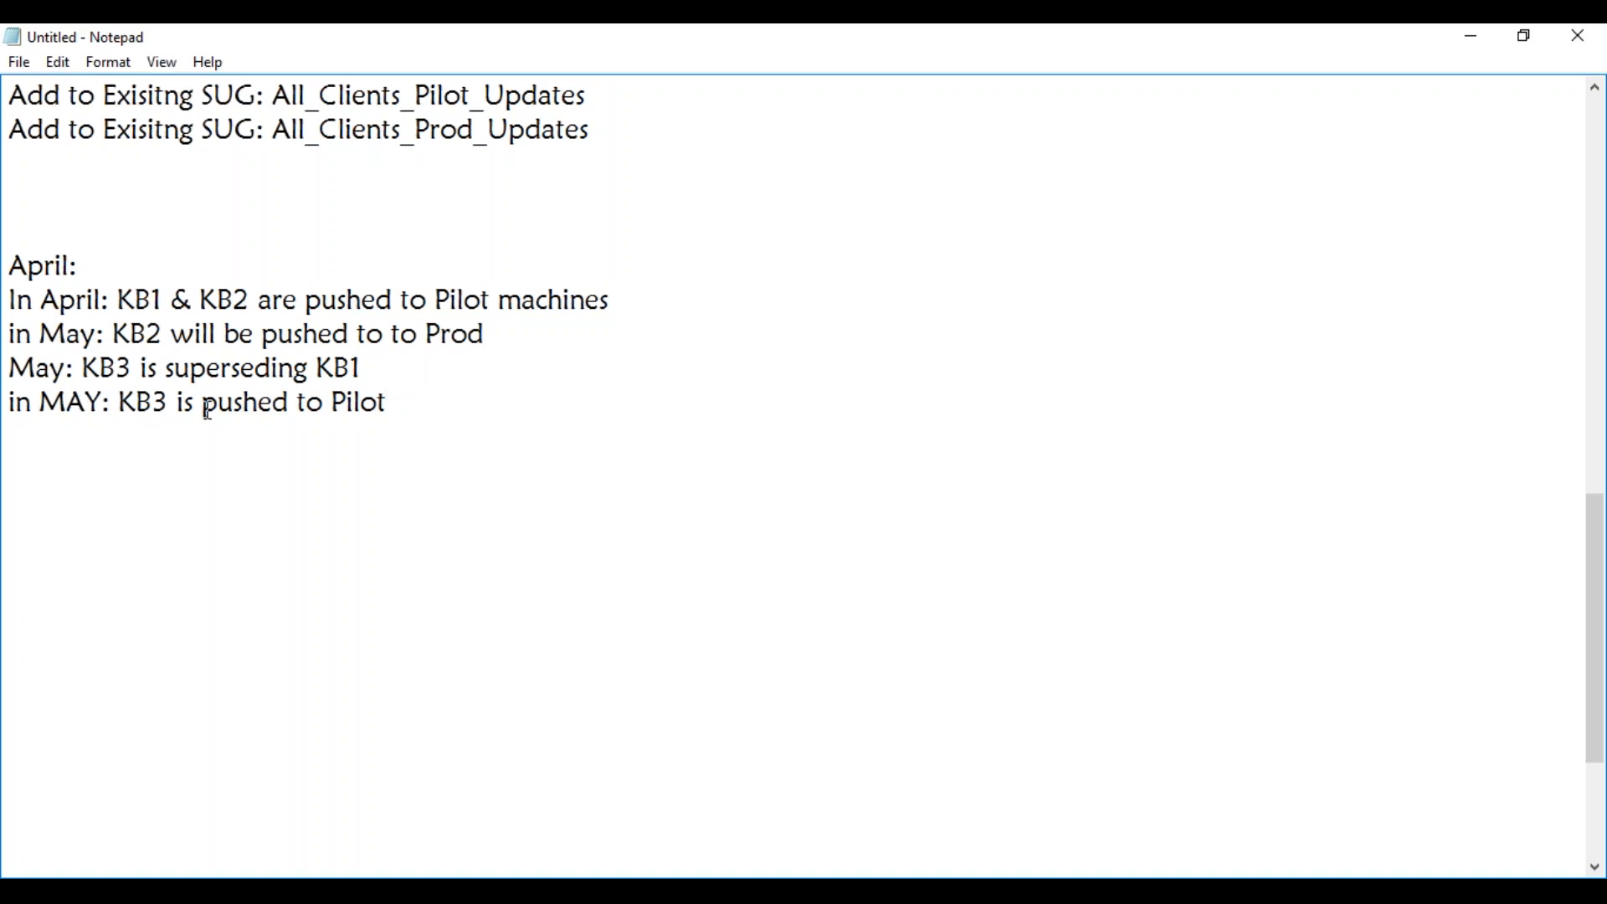
pyautogui.write(' machines')
# Add the line "in June: KB3 to Prod" at the end of the notes and highlight KB1 in the "In April" line.
pyautogui.press('Return')
pyautogui.write('in ')
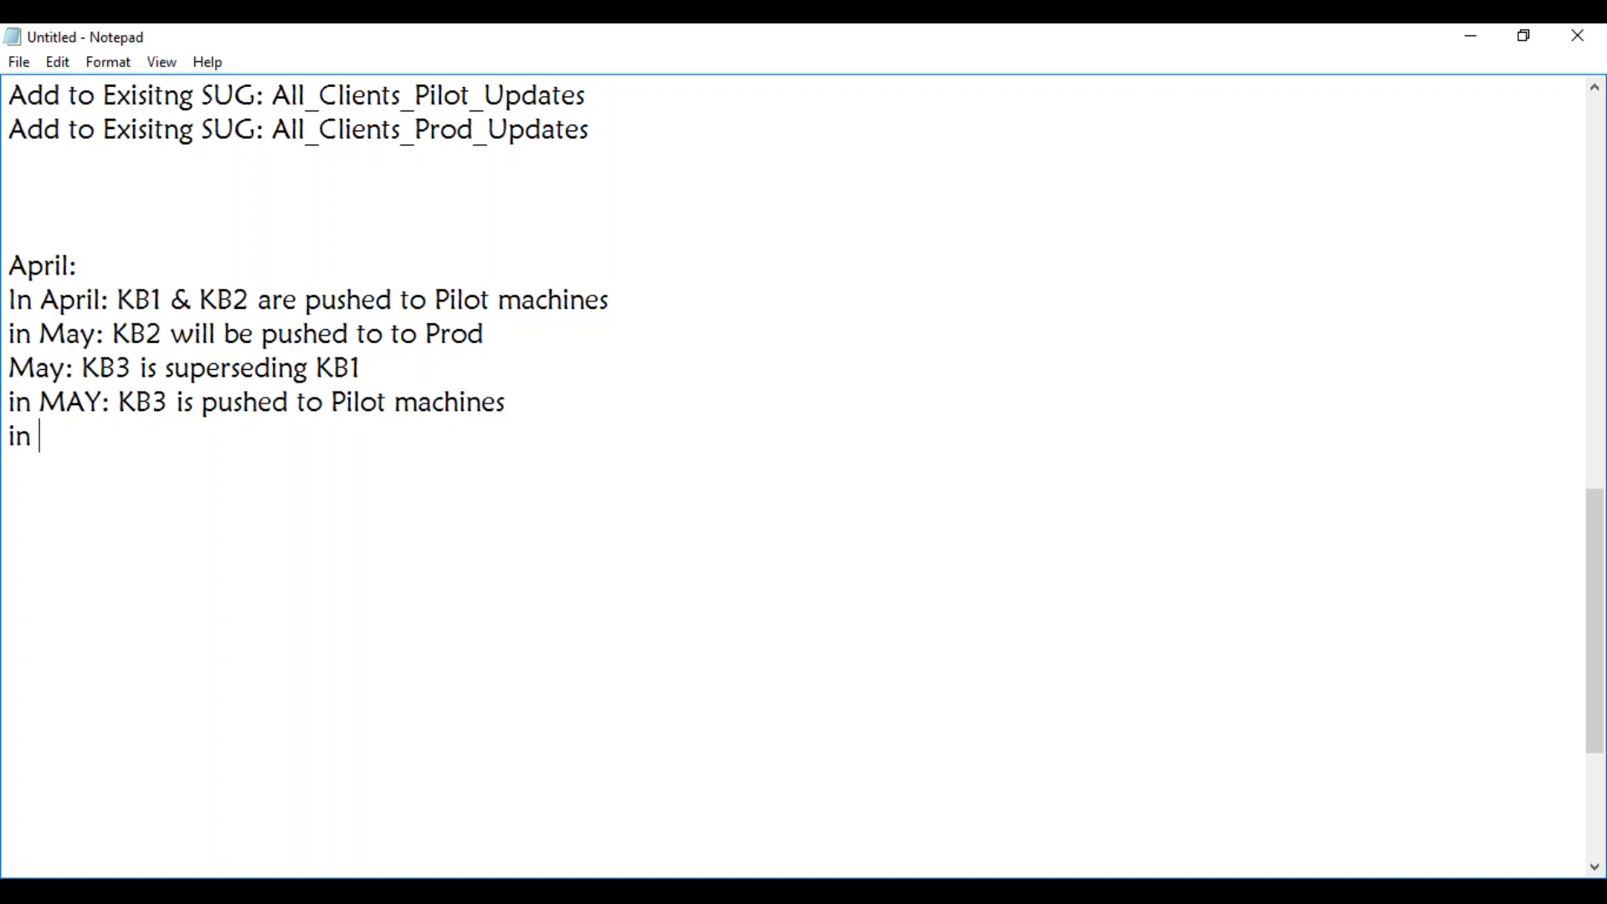
pyautogui.write('June: KB3')
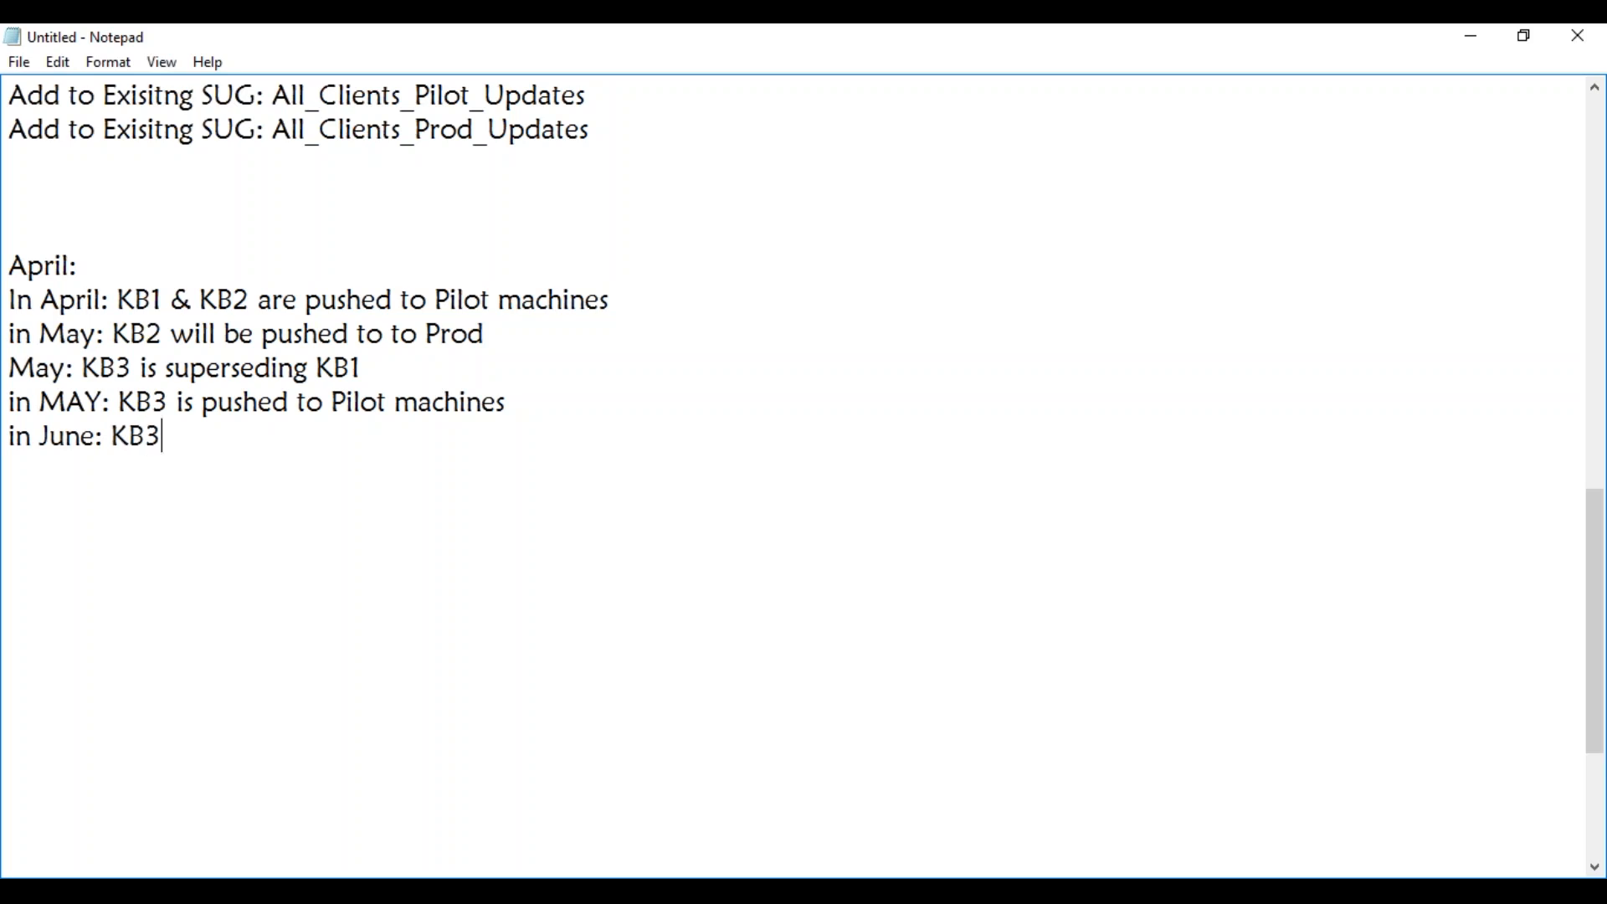
pyautogui.write(' to Prod')
pyautogui.moveTo(164, 299); pyautogui.dragTo(117, 301)
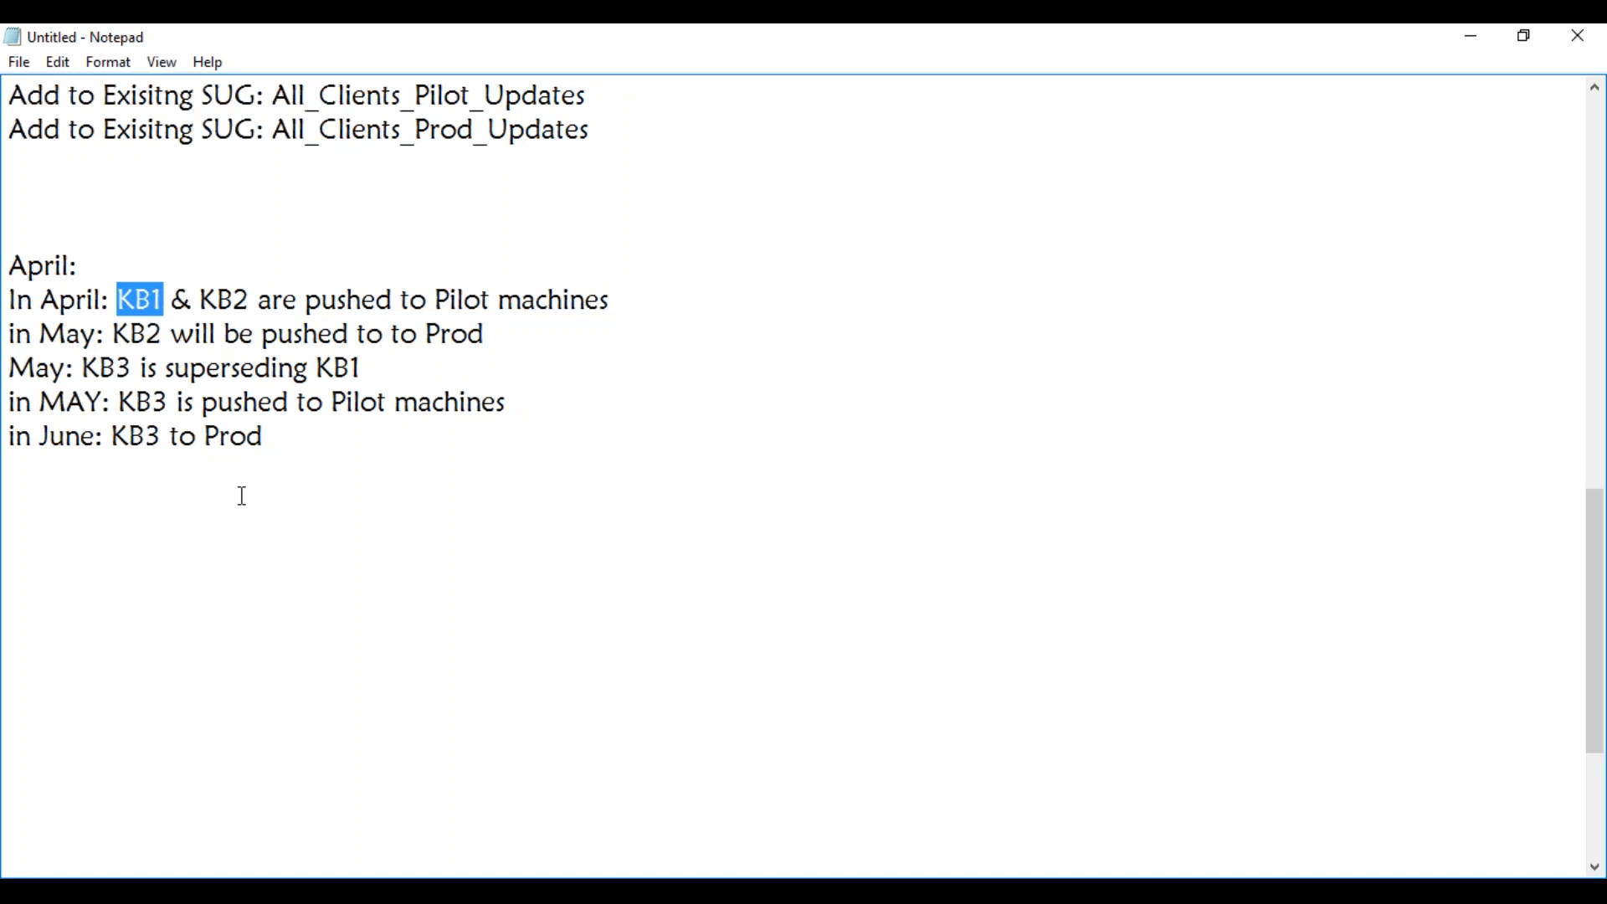
# Switch to the MAYSCCM virtual machine and examine the superseded status of Update for Microsoft Office 2010 (KB2566458), 32-Bit Edition in its enlarged summary details.
pyautogui.click(317, 892)
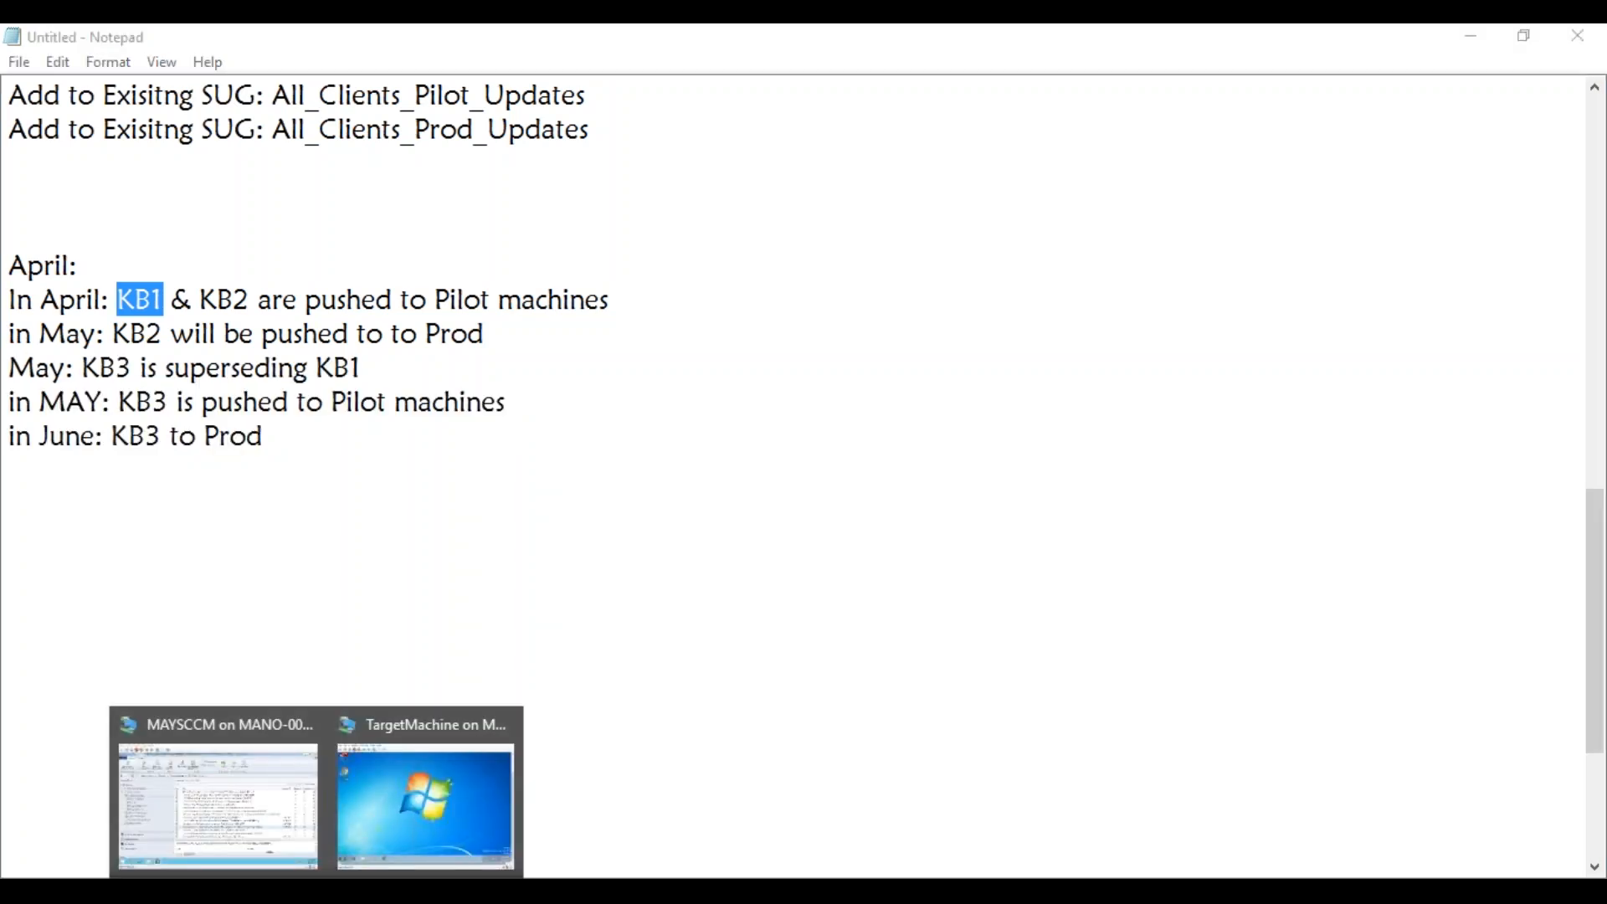
pyautogui.click(252, 816)
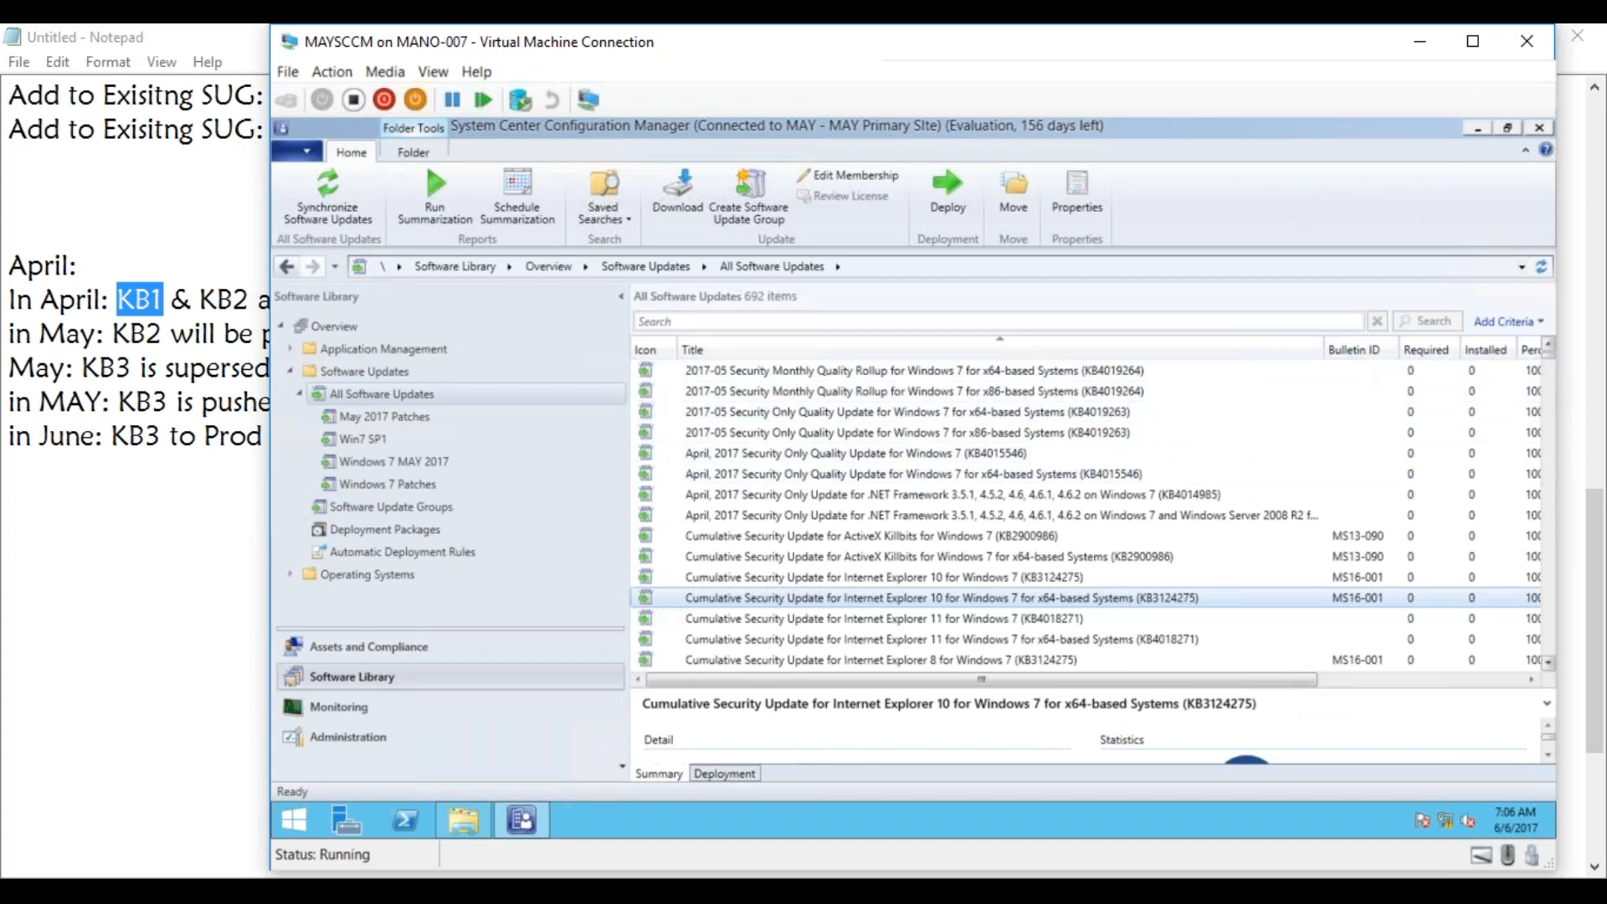
pyautogui.moveTo(1550, 355); pyautogui.dragTo(1544, 610)
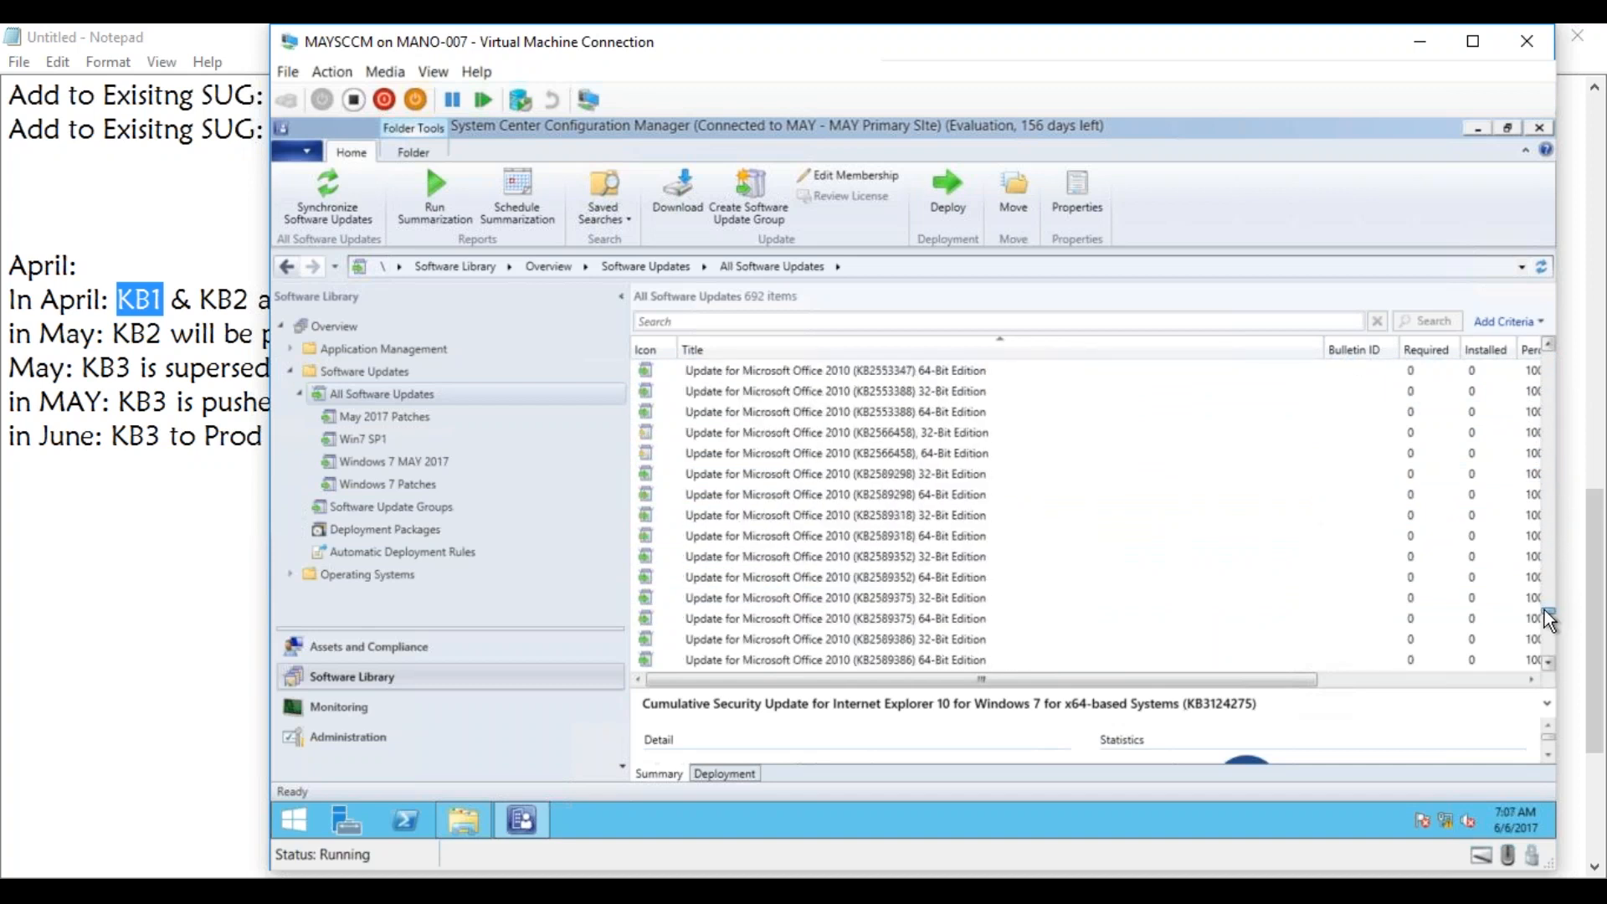
pyautogui.click(646, 435)
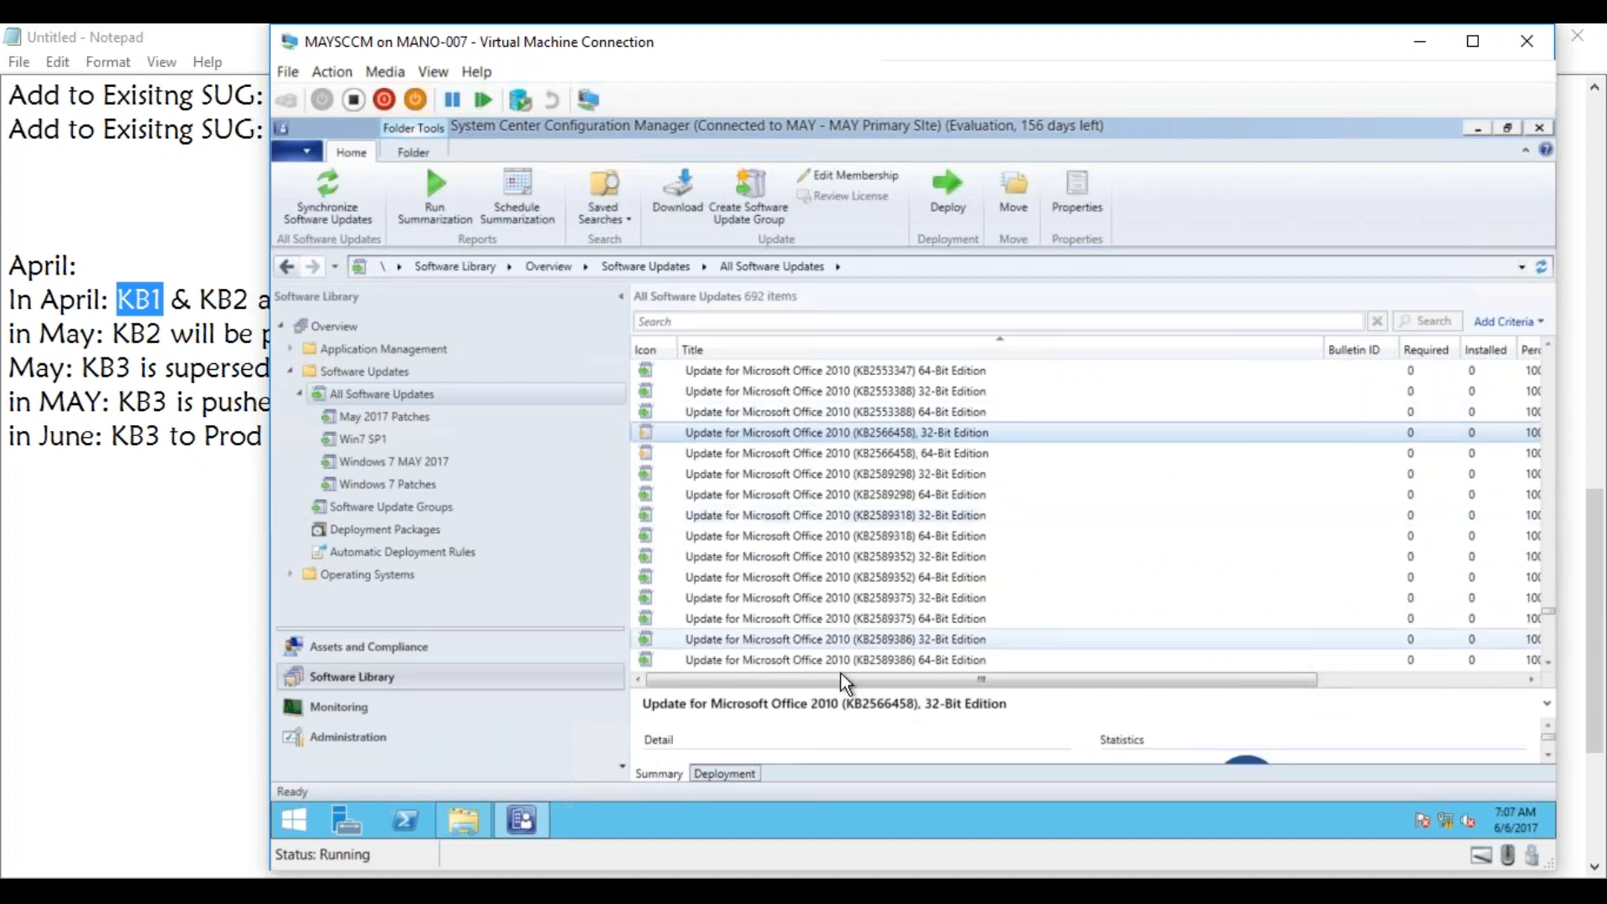
pyautogui.moveTo(841, 685); pyautogui.dragTo(848, 534)
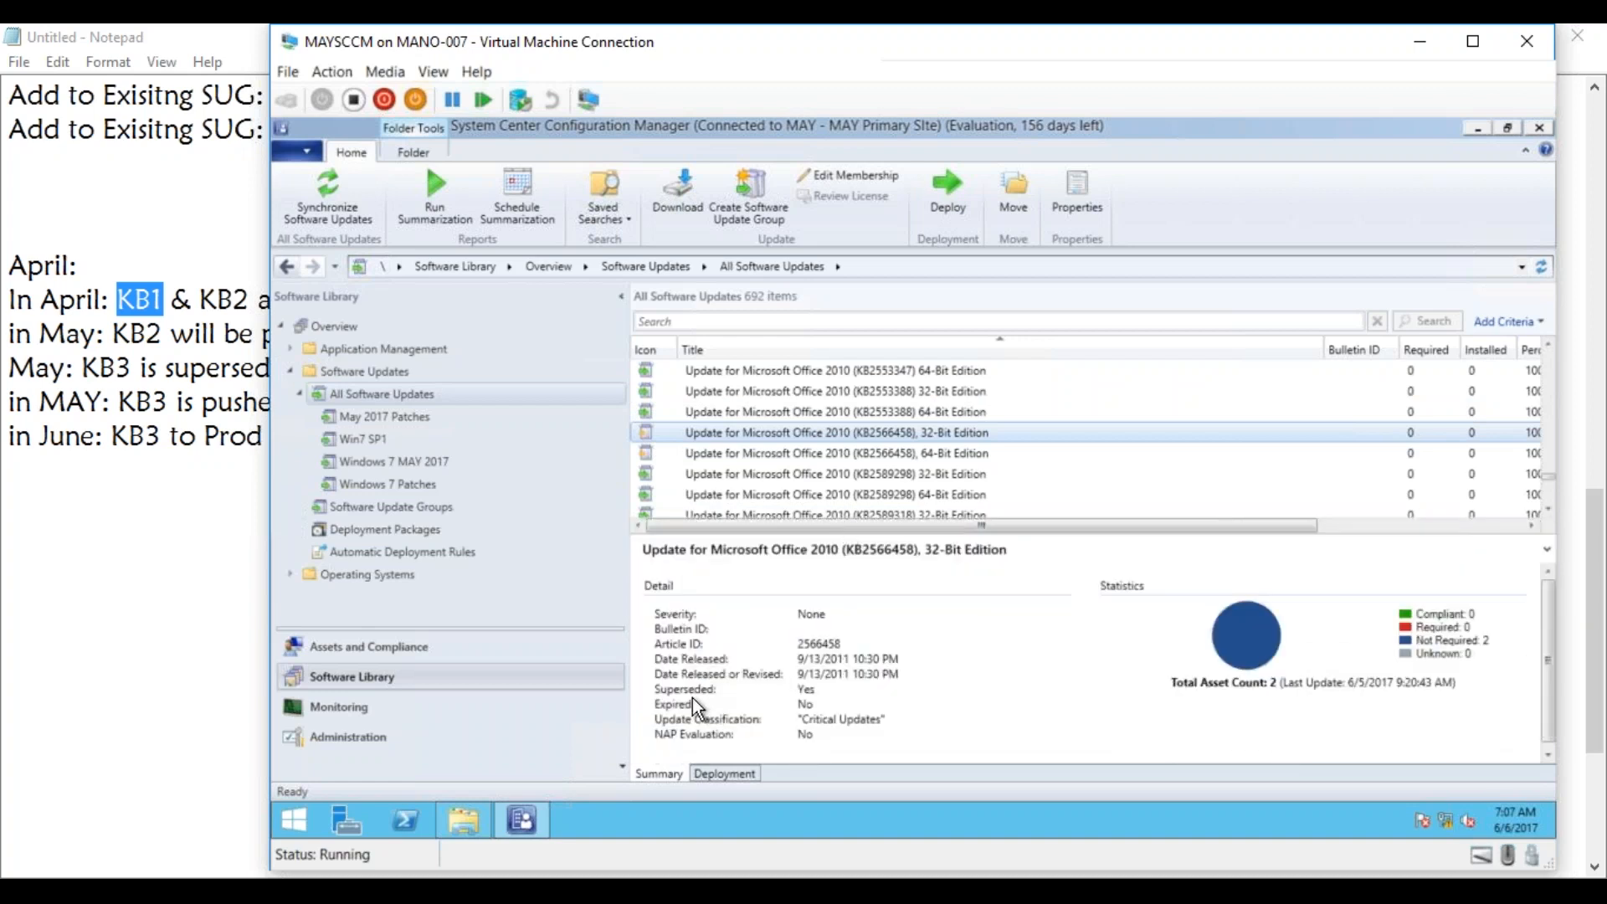
pyautogui.doubleClick(812, 688)
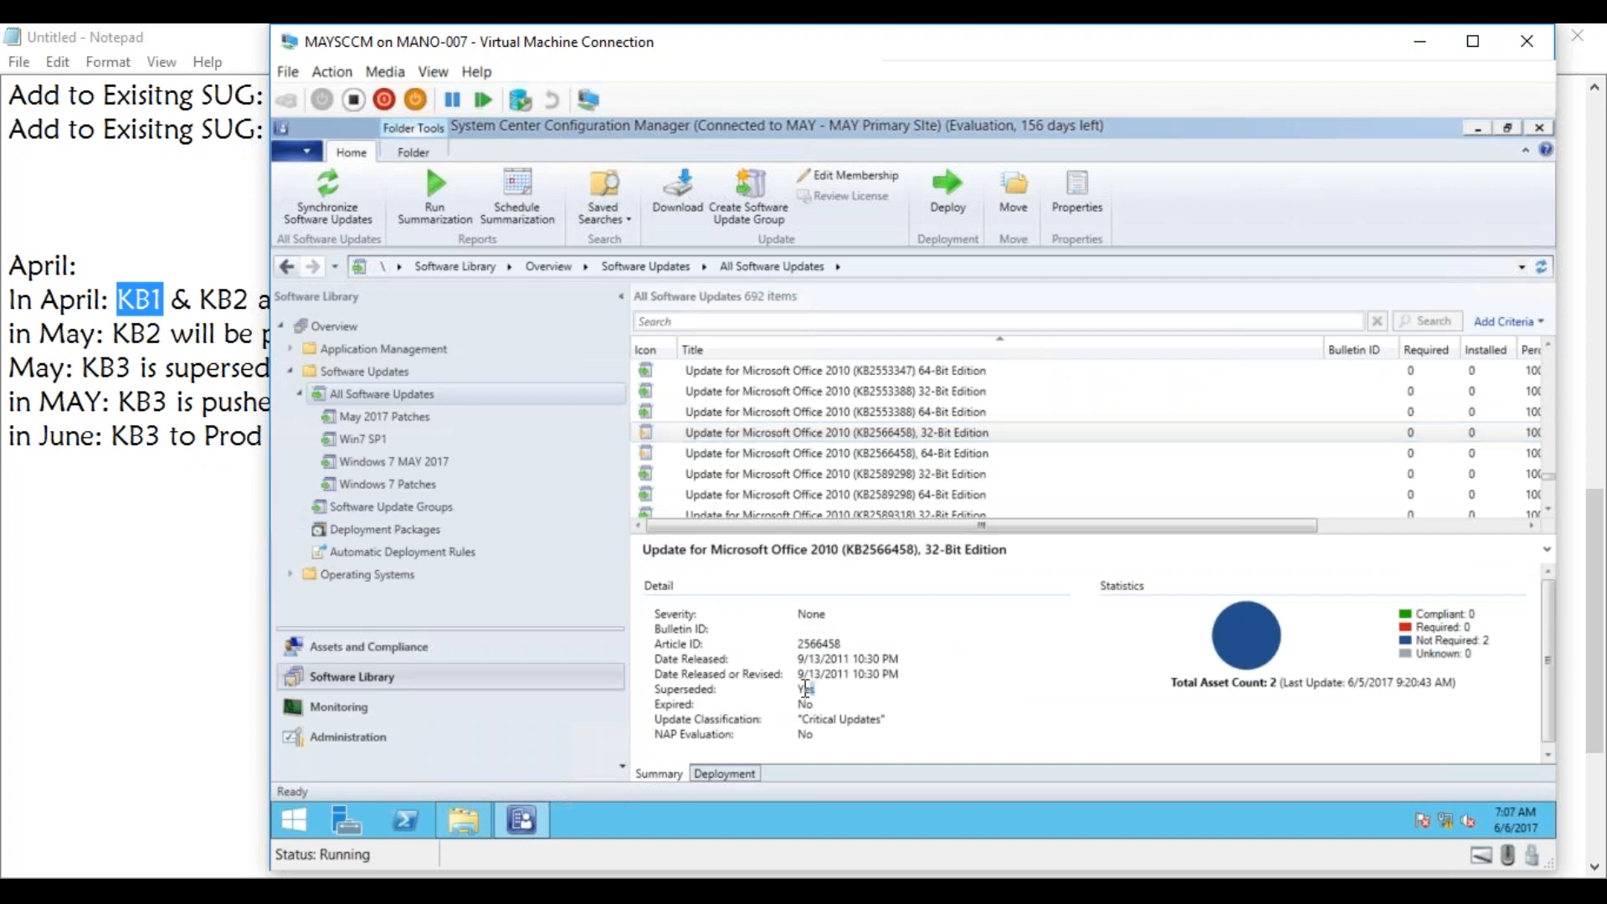
# Examine the superseded status of the Service Pack 1 updates for Microsoft Office 2010 (KB2510690) and Office Filter Pack 2010 (KB2460041).
pyautogui.click(647, 434)
pyautogui.moveTo(1551, 478)
pyautogui.mouseDown()
pyautogui.moveTo(1550, 505)
pyautogui.moveTo(1545, 474)
pyautogui.mouseUp()
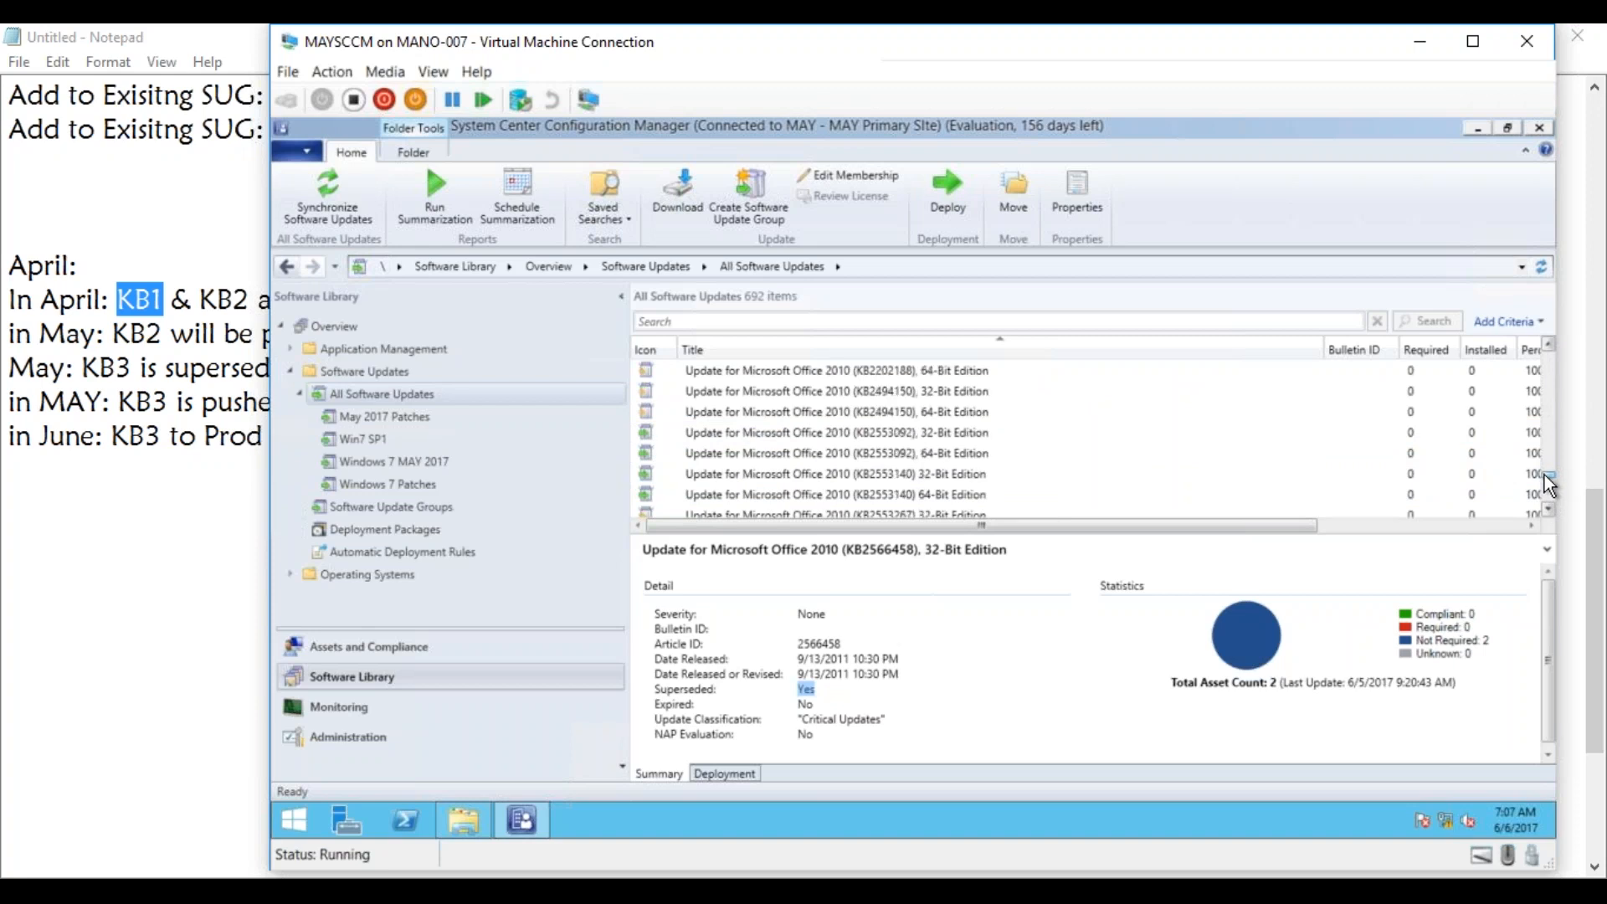
pyautogui.click(1546, 350)
pyautogui.click(1545, 350)
pyautogui.click(1545, 350)
pyautogui.click(1546, 350)
pyautogui.click(1545, 350)
pyautogui.click(1545, 350)
pyautogui.click(1545, 350)
pyautogui.click(1545, 350)
pyautogui.click(1545, 350)
pyautogui.click(1546, 350)
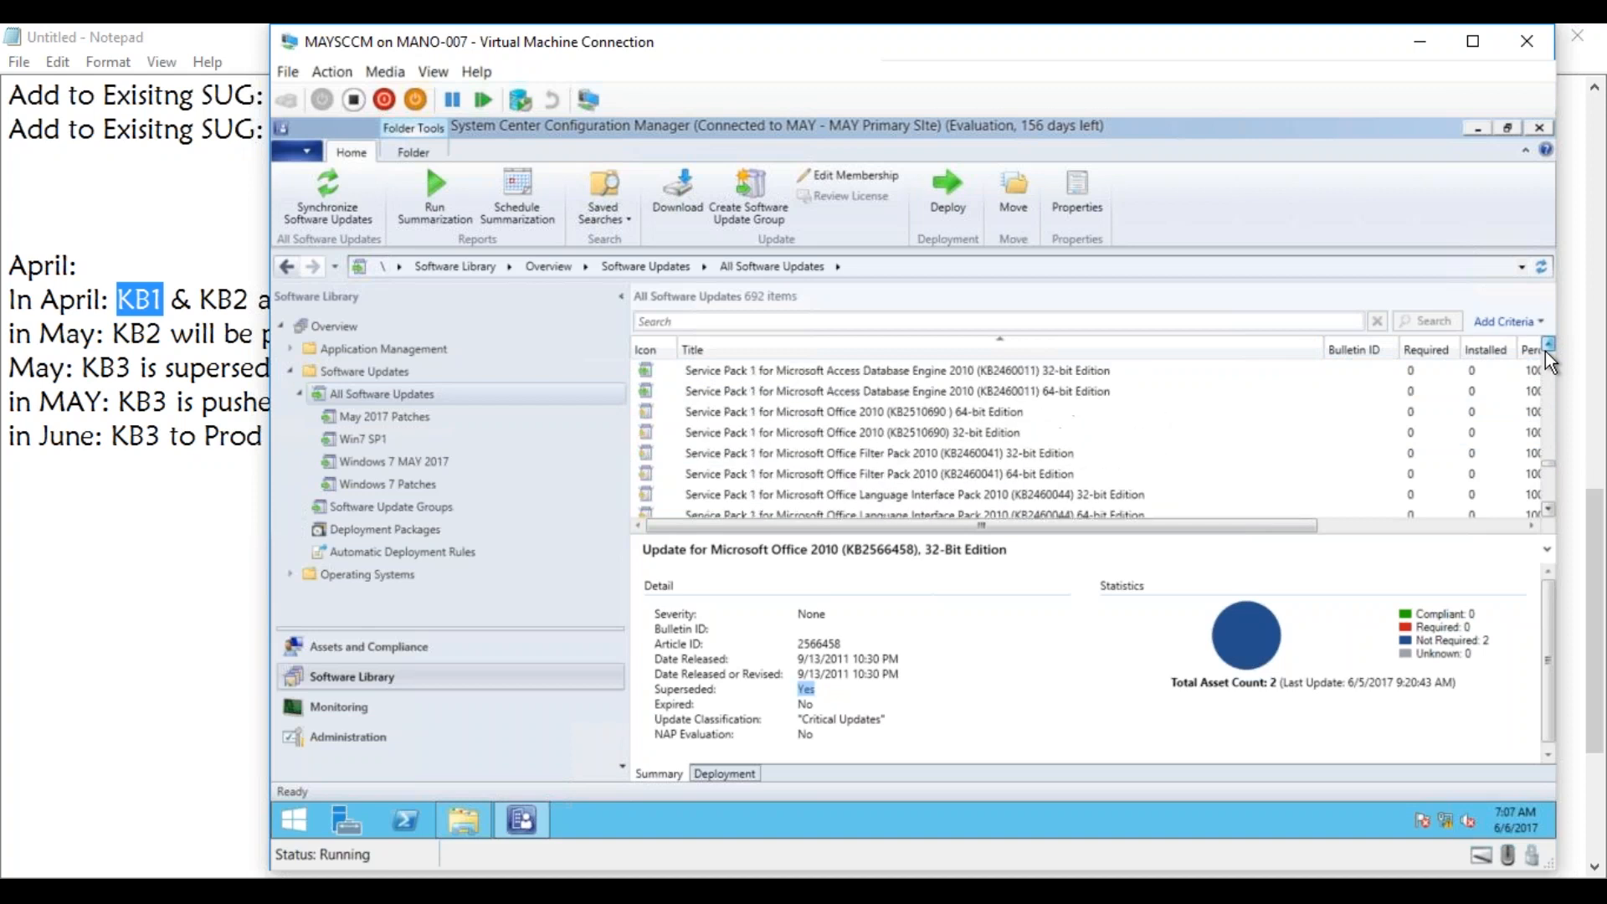
pyautogui.click(959, 408)
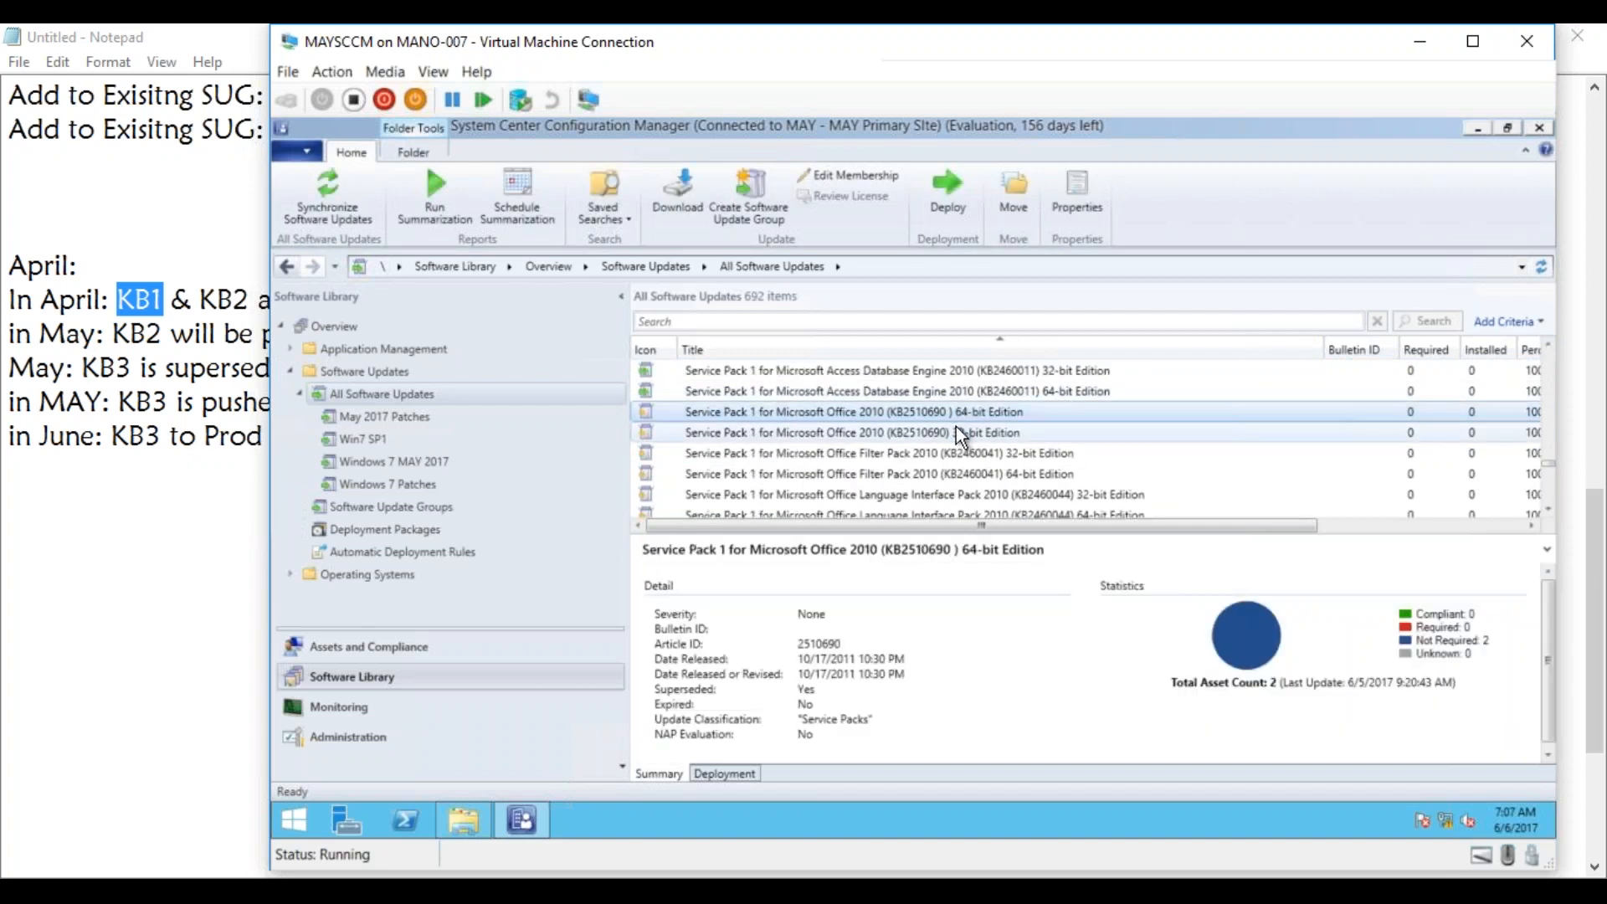
pyautogui.click(956, 425)
pyautogui.click(951, 452)
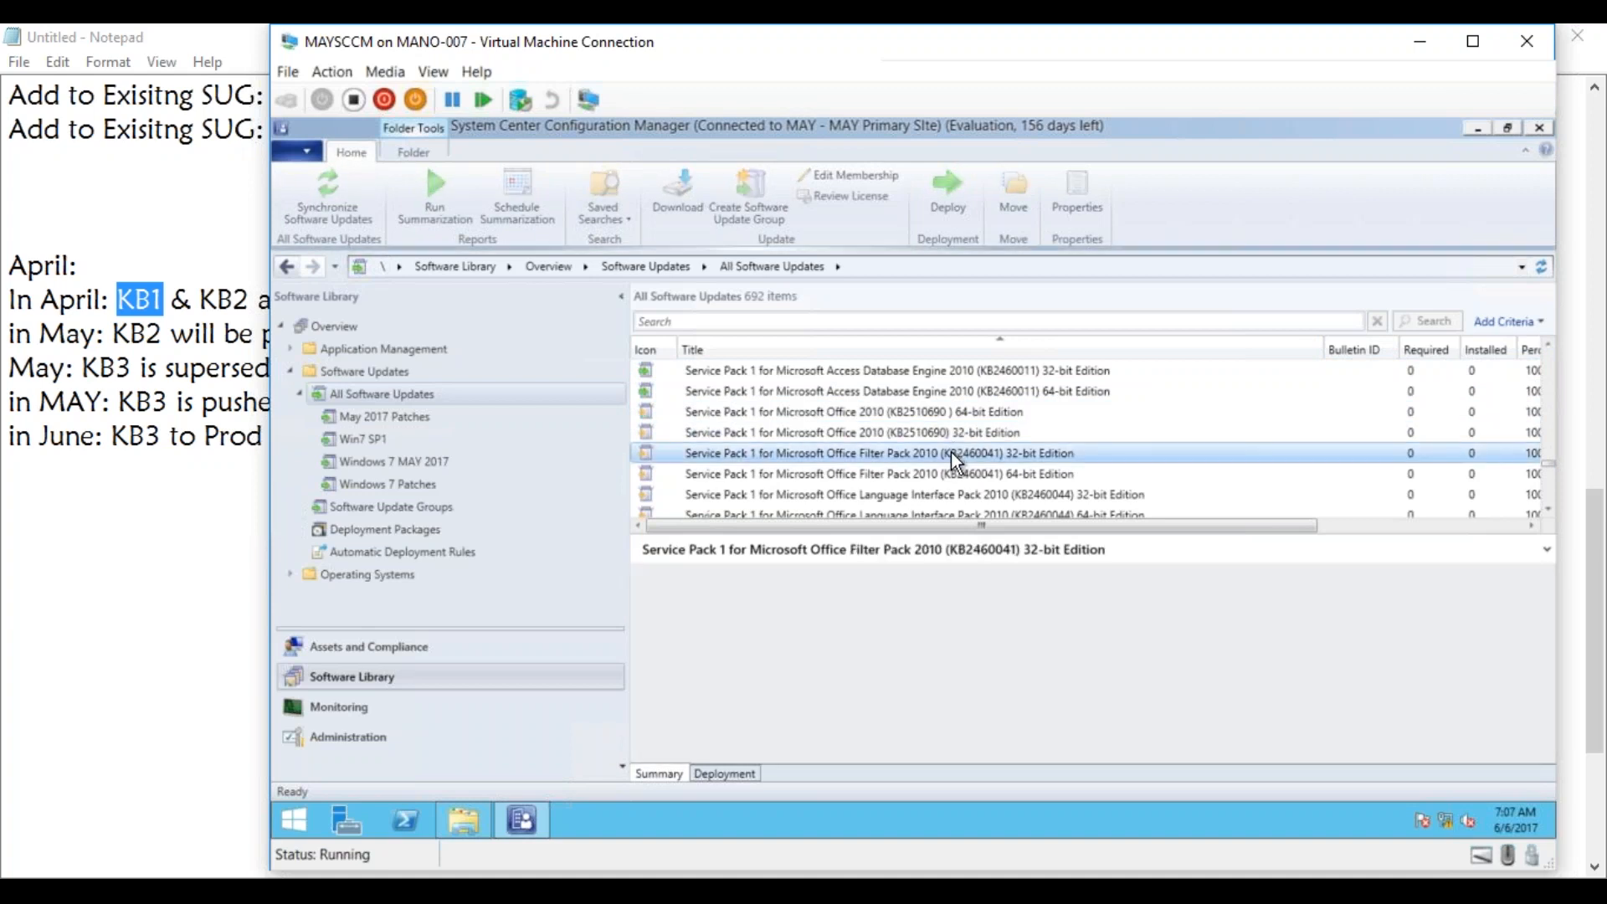
pyautogui.click(956, 472)
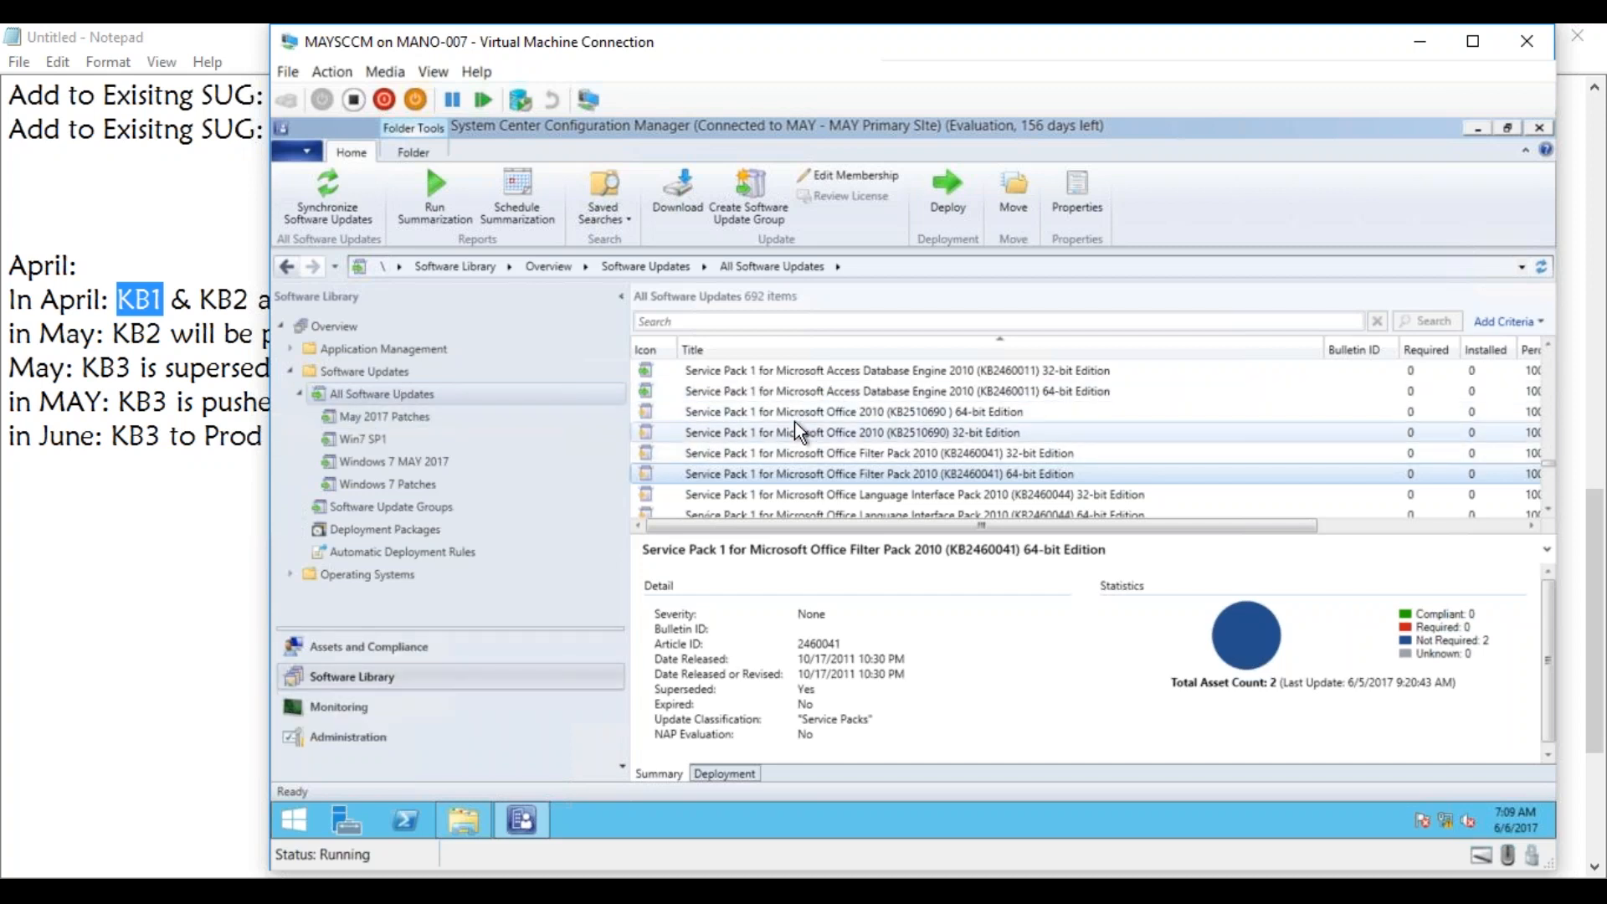
# Review the Supersedence Rules in the primary site's Software Update Point component properties, and close them without changes.
pyautogui.click(348, 739)
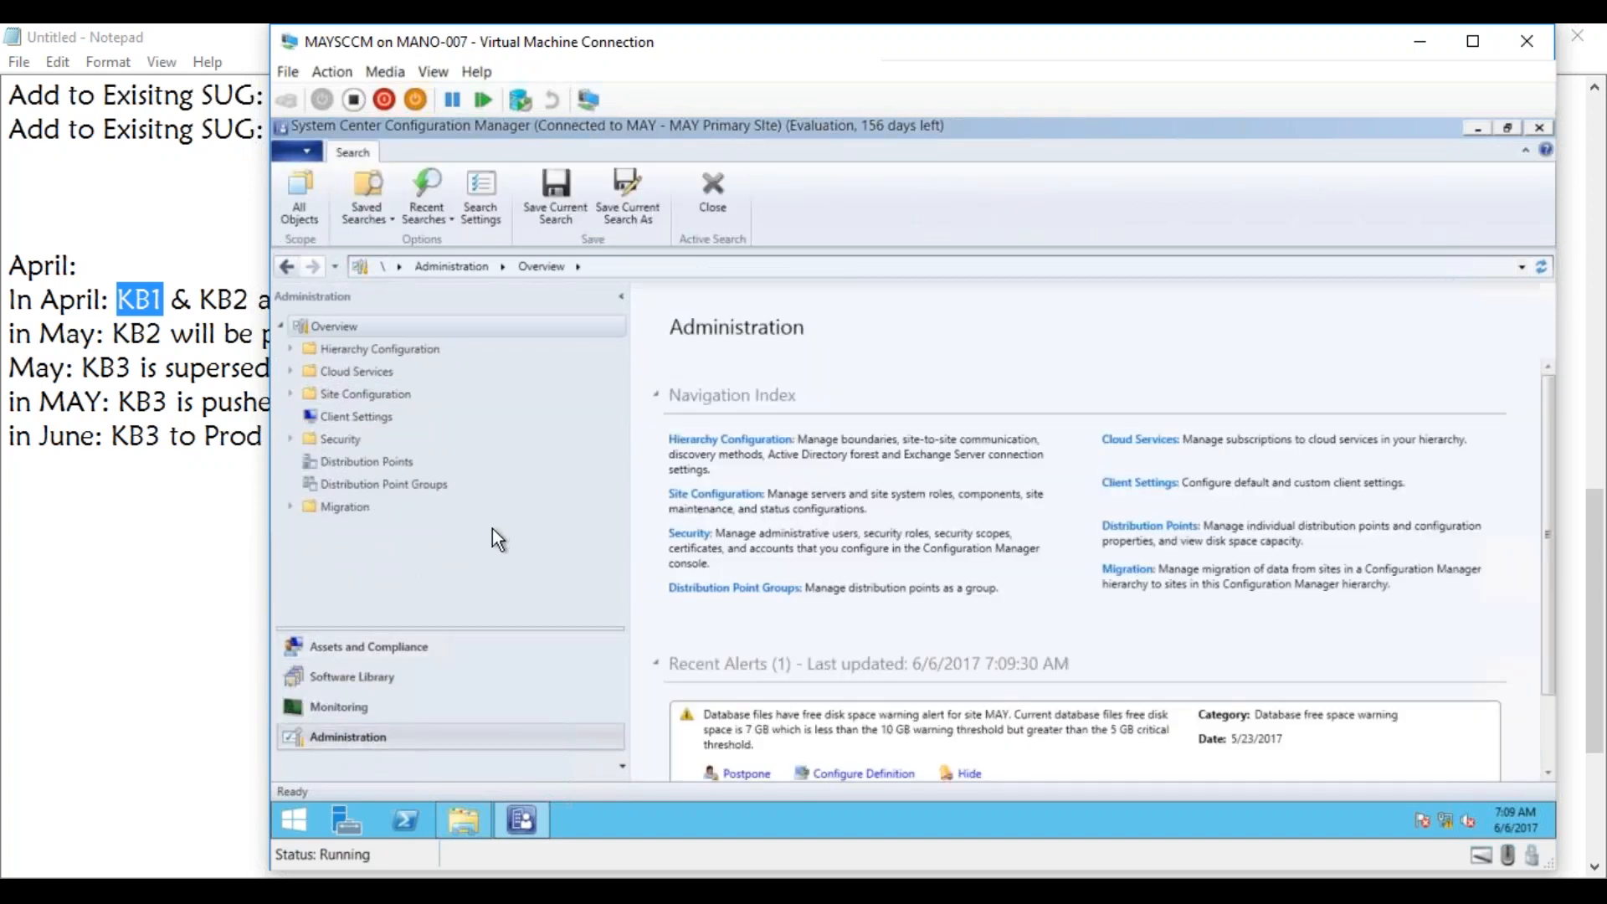
pyautogui.click(290, 391)
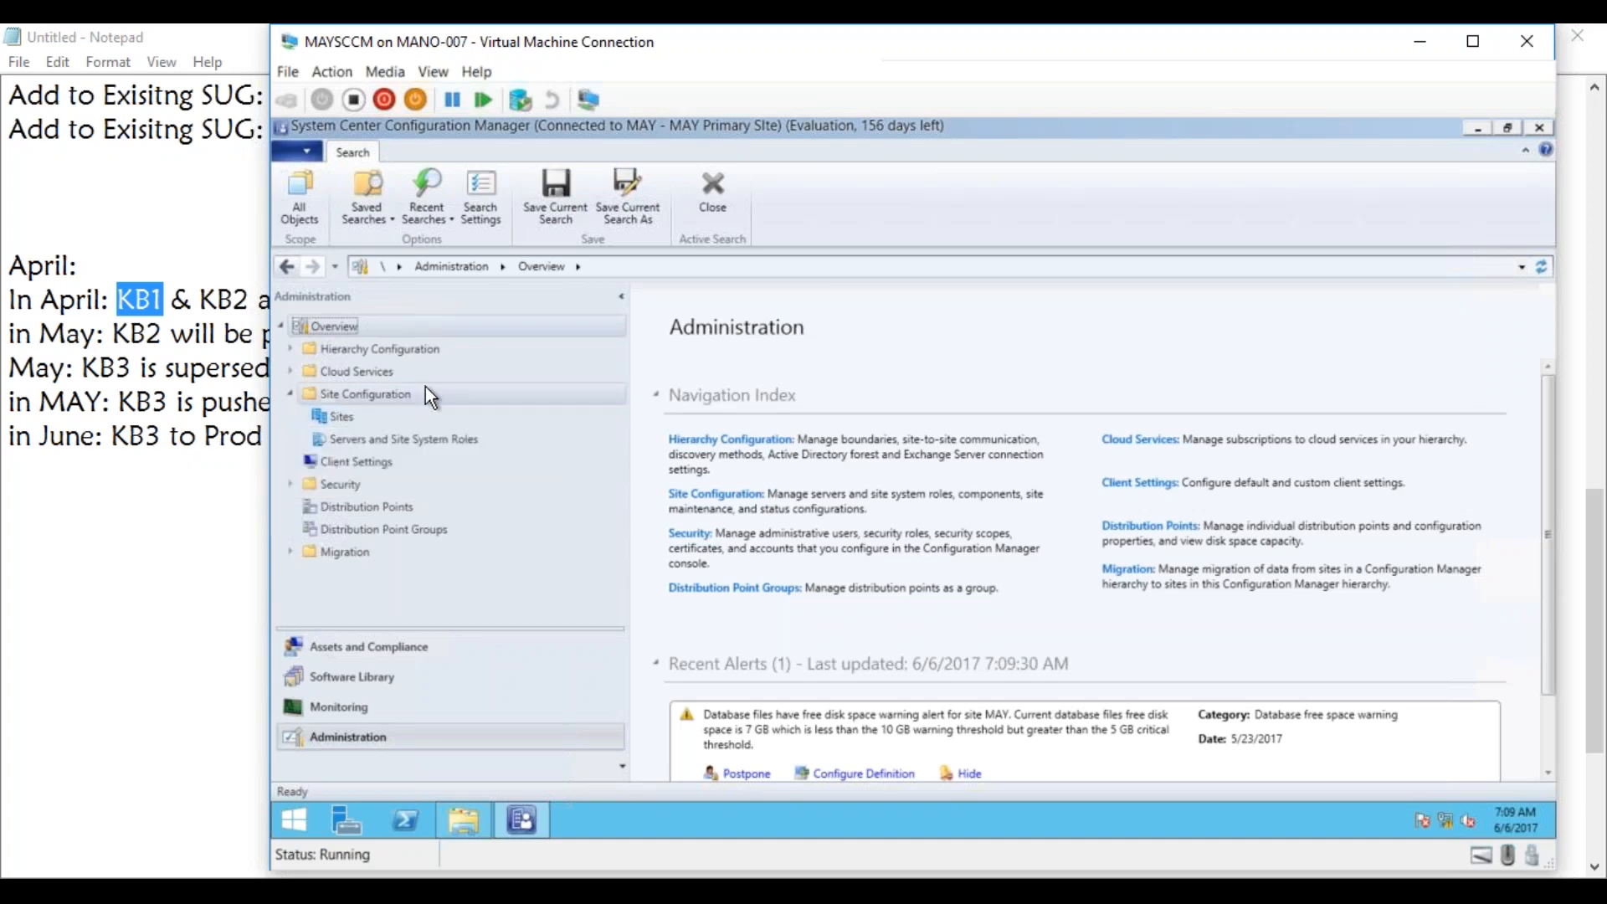
pyautogui.click(339, 423)
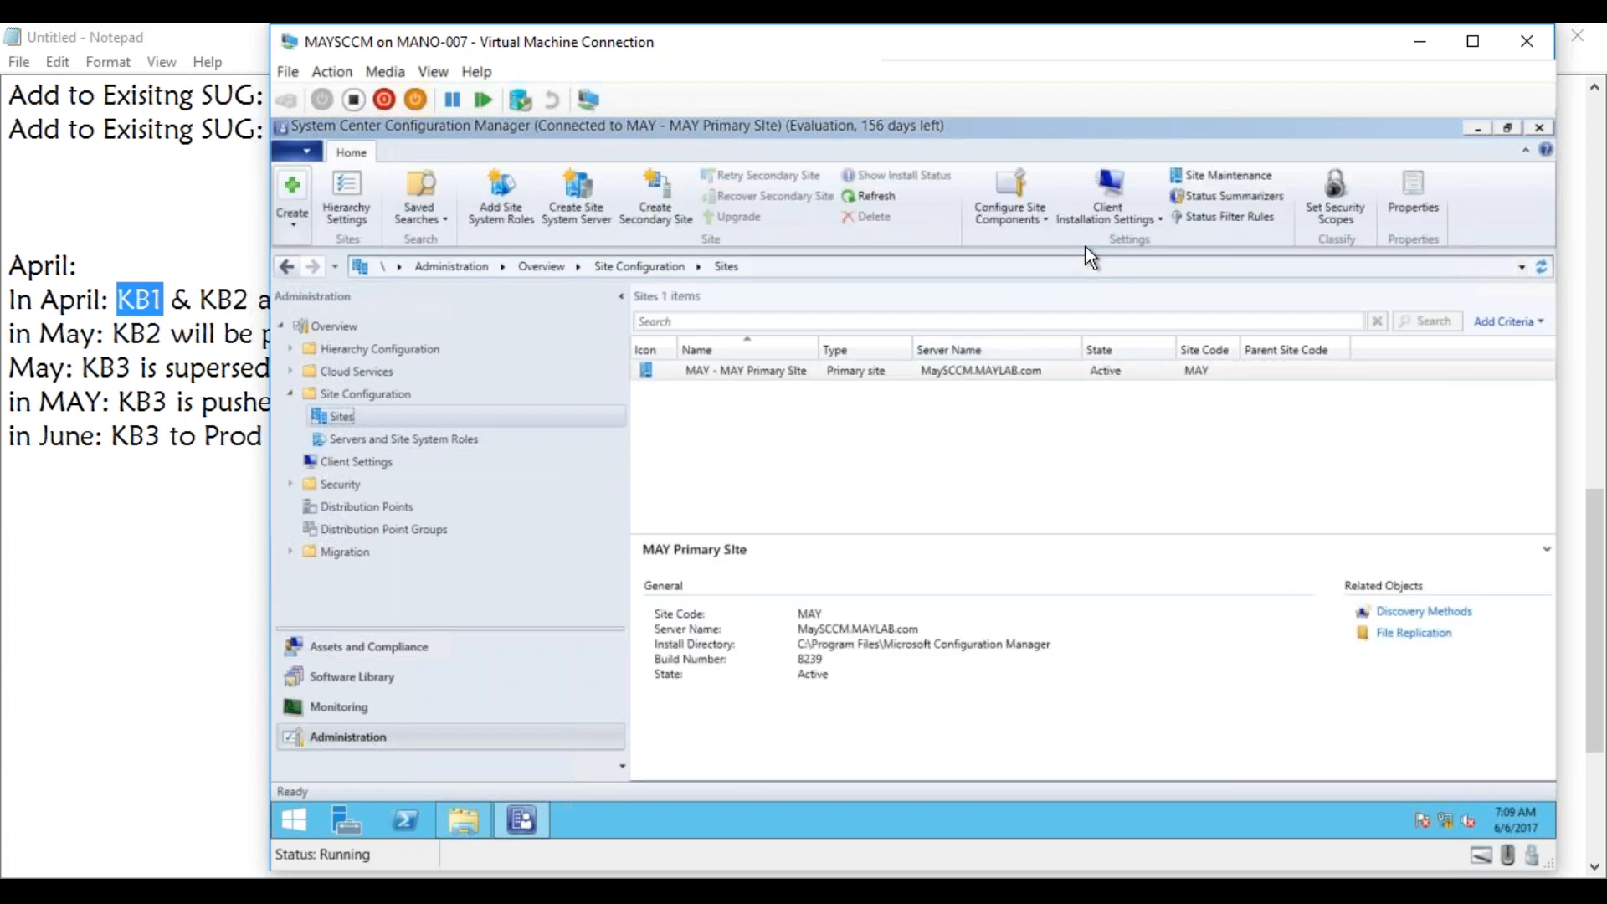
pyautogui.click(1042, 216)
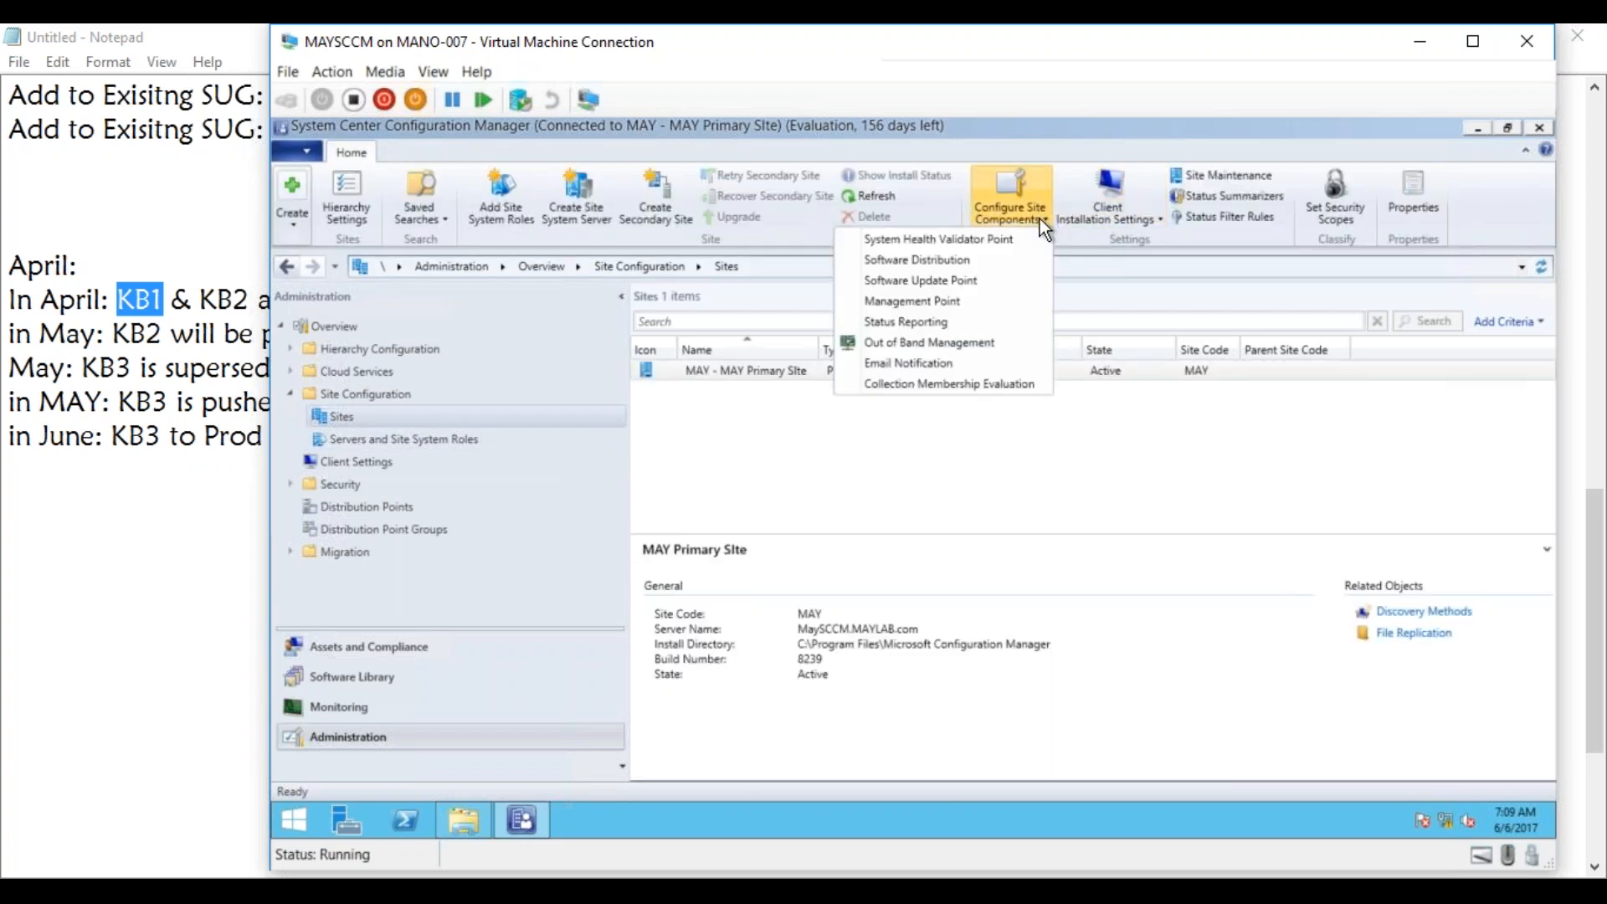
pyautogui.click(978, 279)
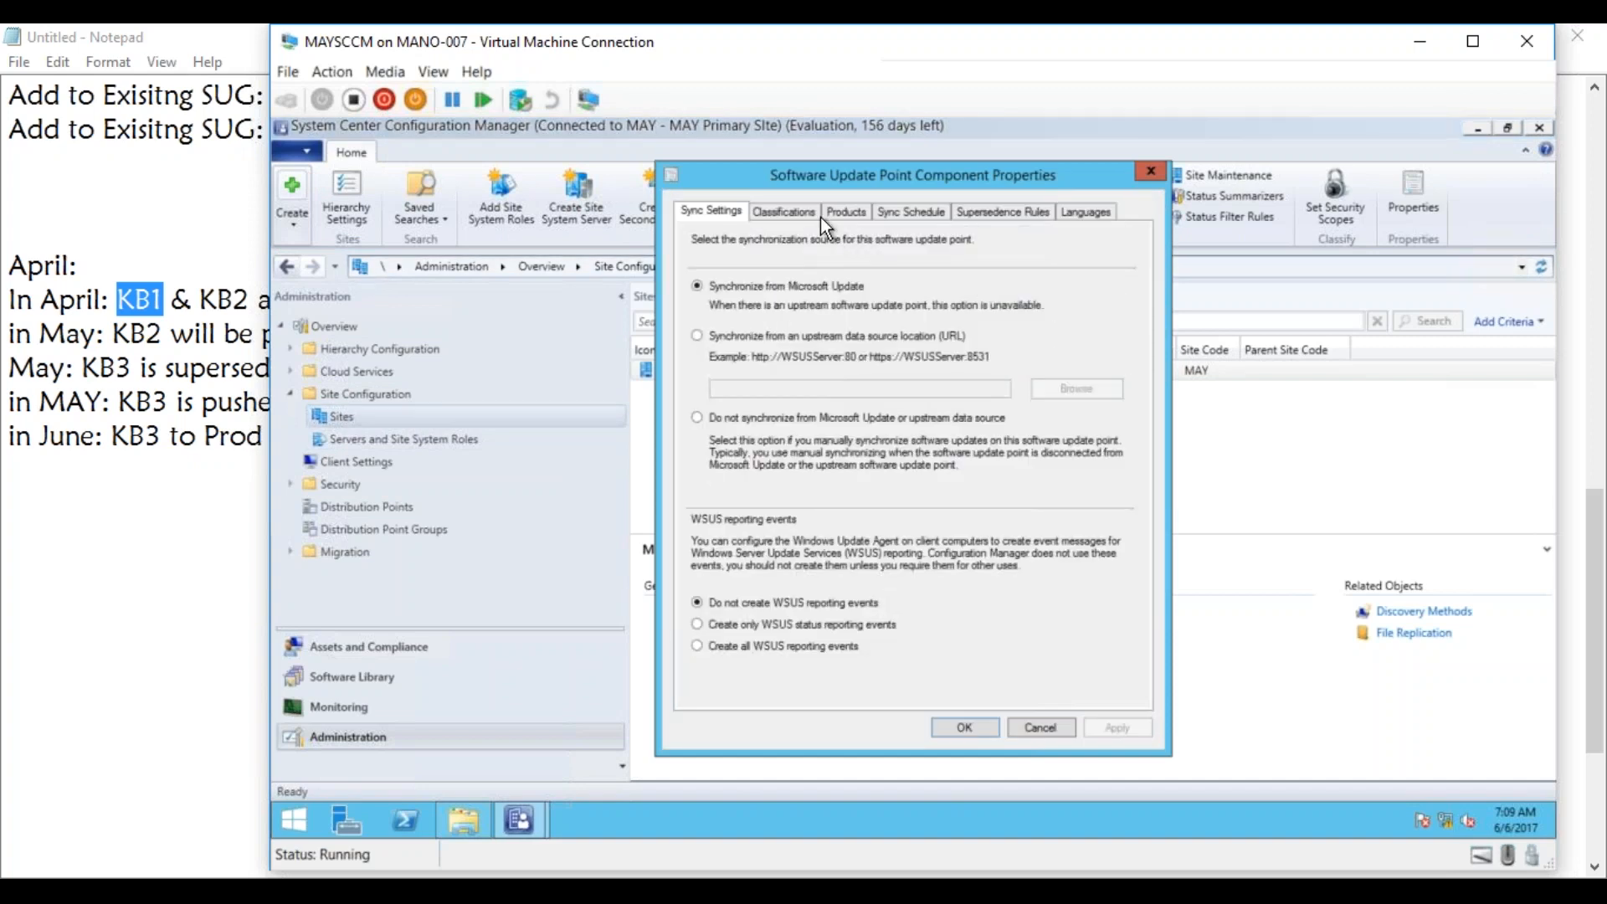
pyautogui.click(980, 214)
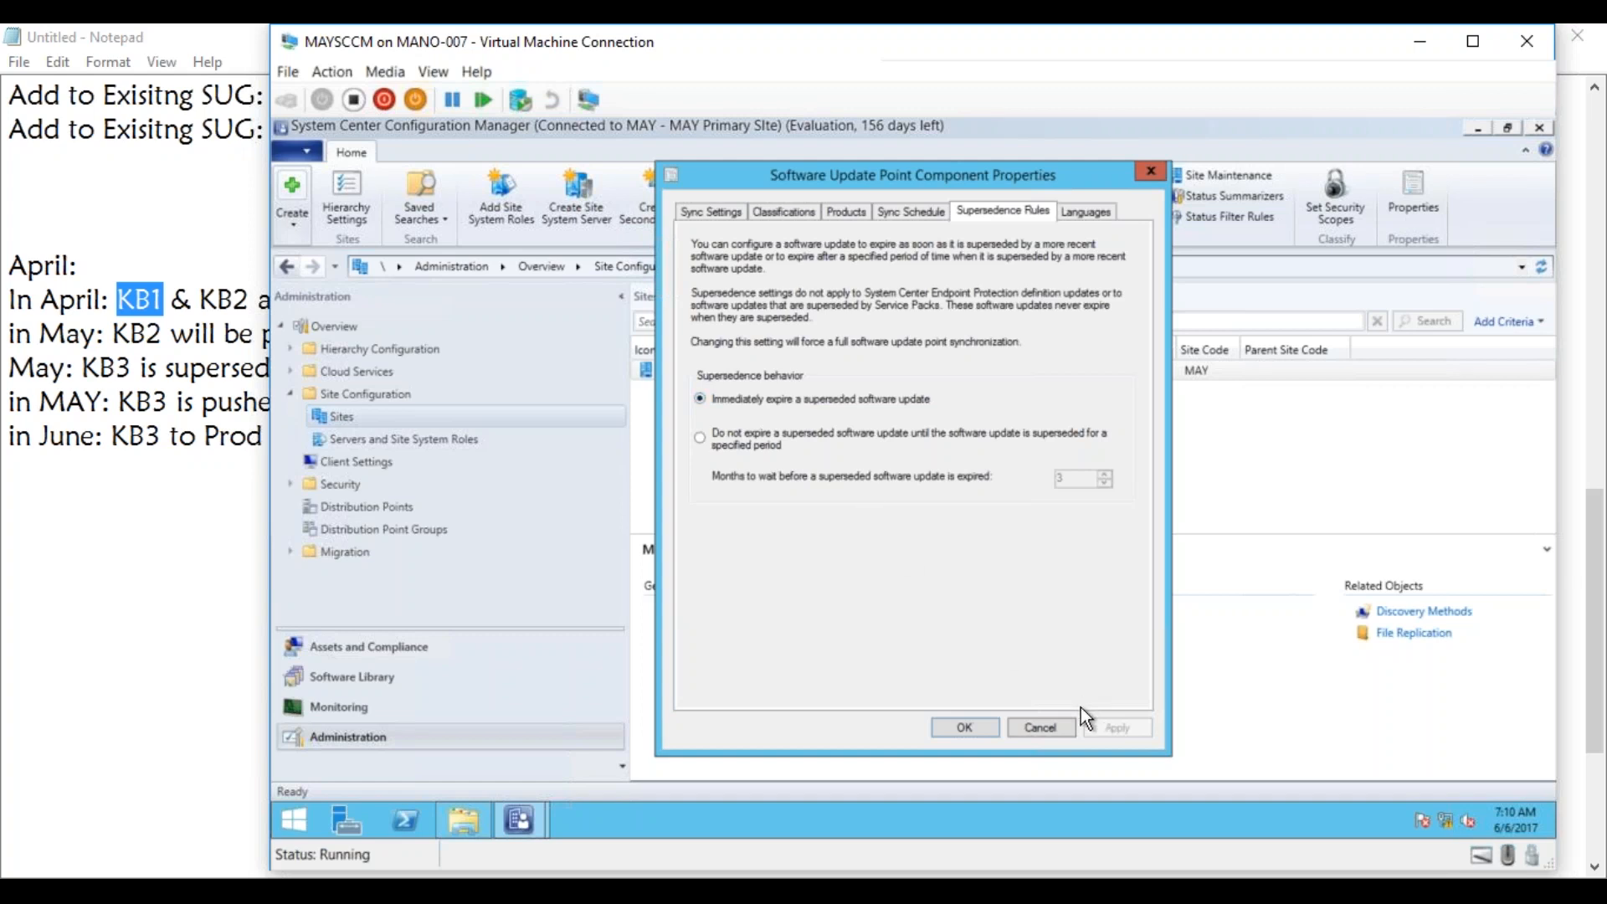
pyautogui.click(1040, 727)
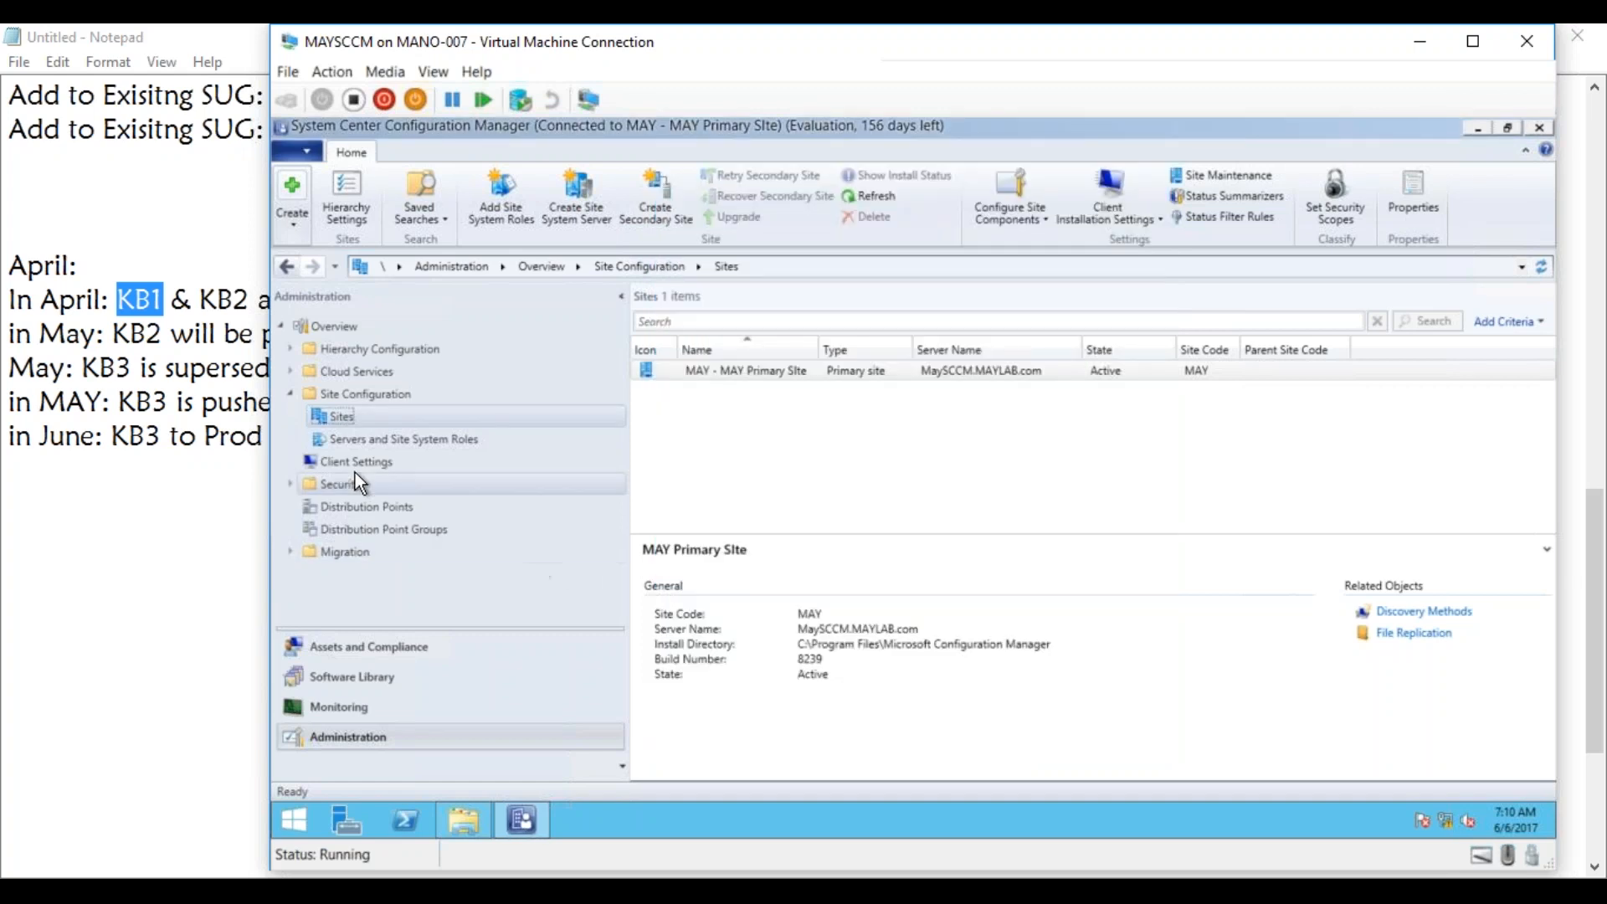
# Review which software update groups contain the MS10-013 security update from the Windows 7 MAY 2017 group, leaving its membership unchanged.
pyautogui.click(351, 678)
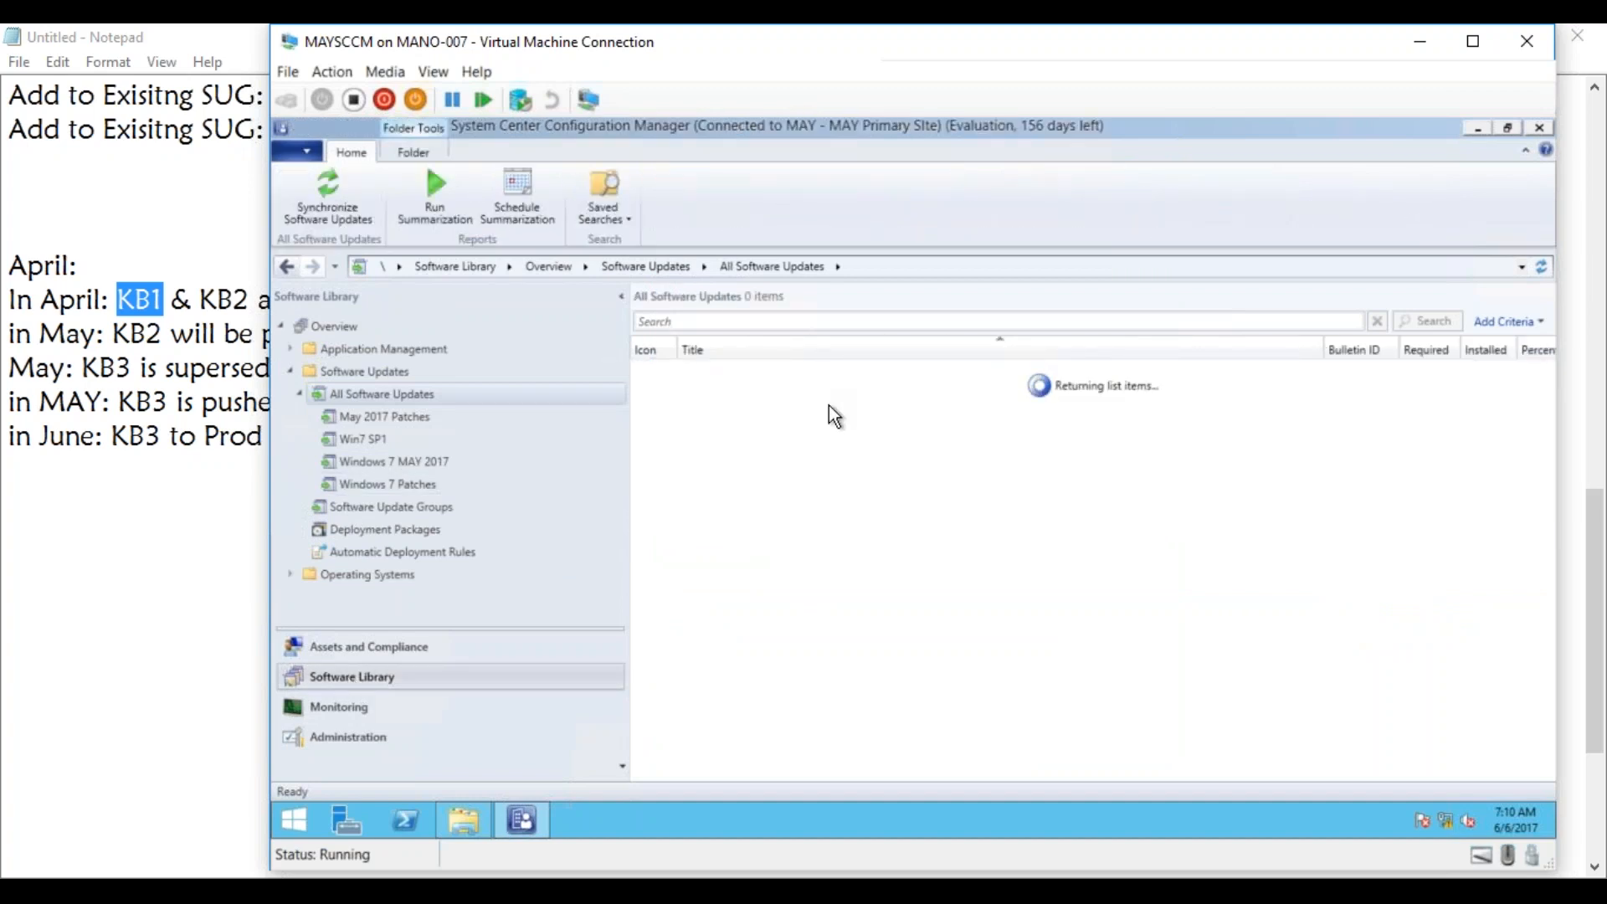
pyautogui.click(405, 460)
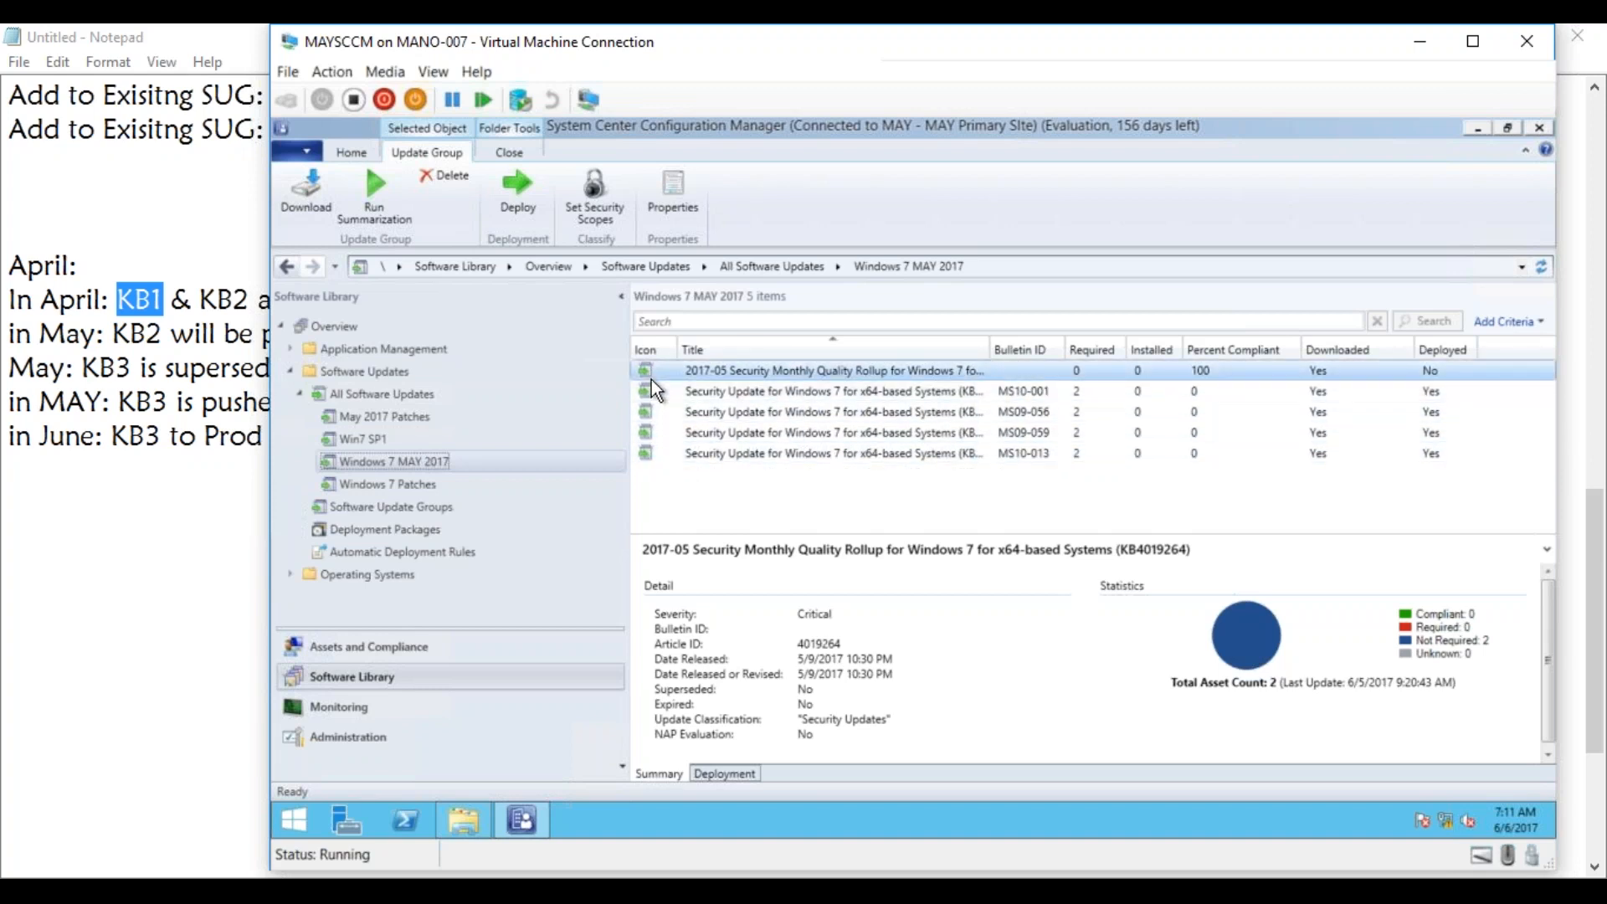
pyautogui.rightClick(705, 459)
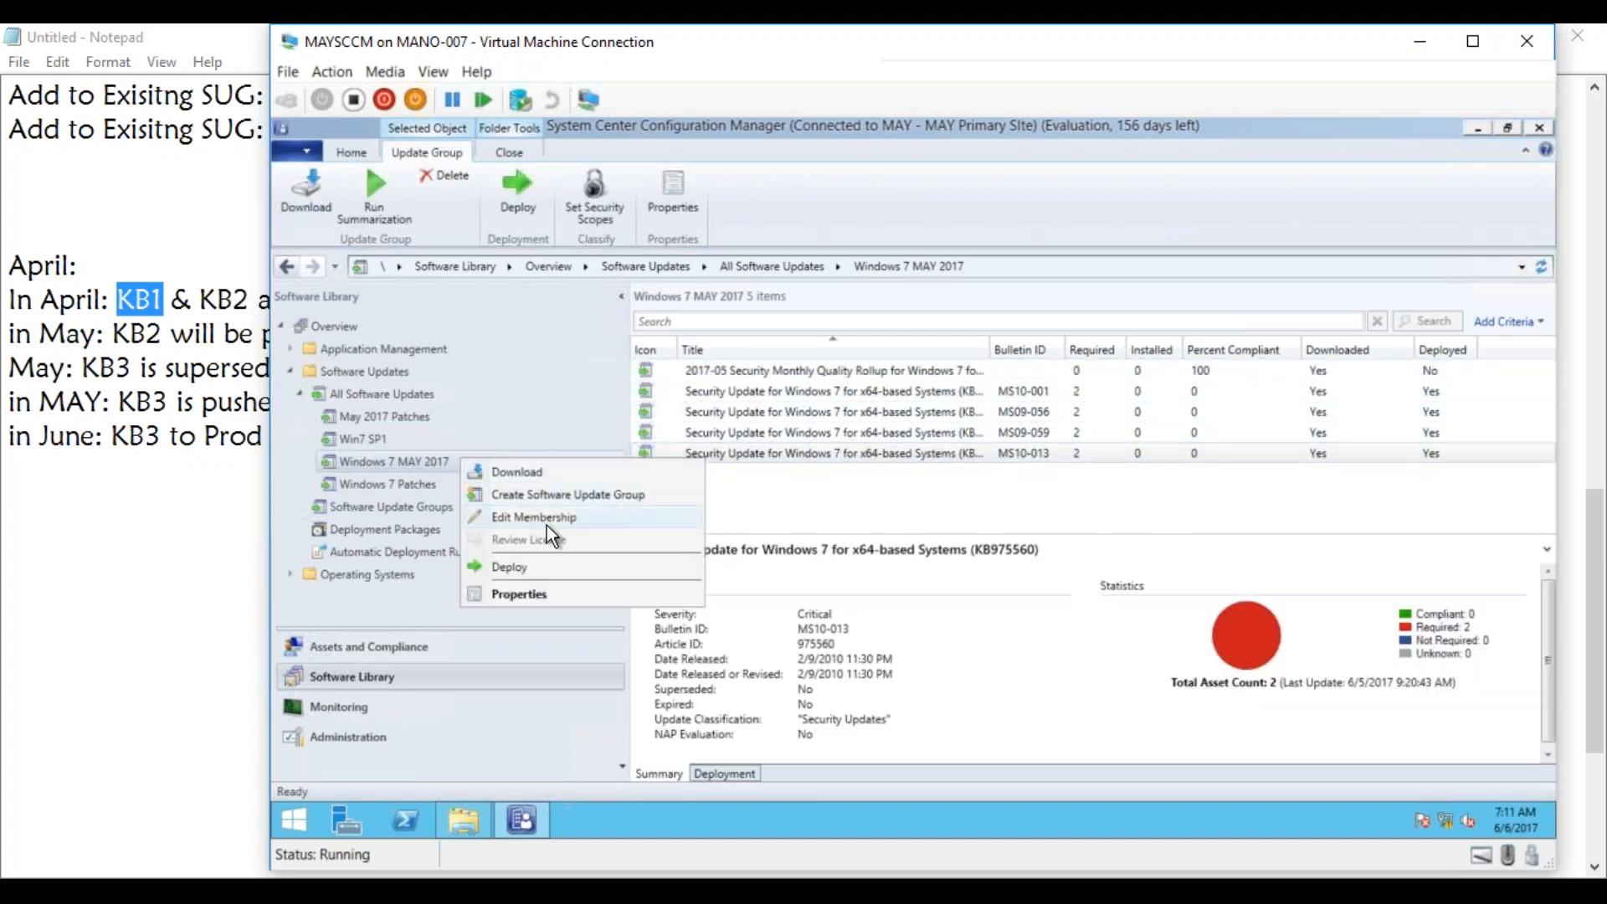
pyautogui.click(544, 518)
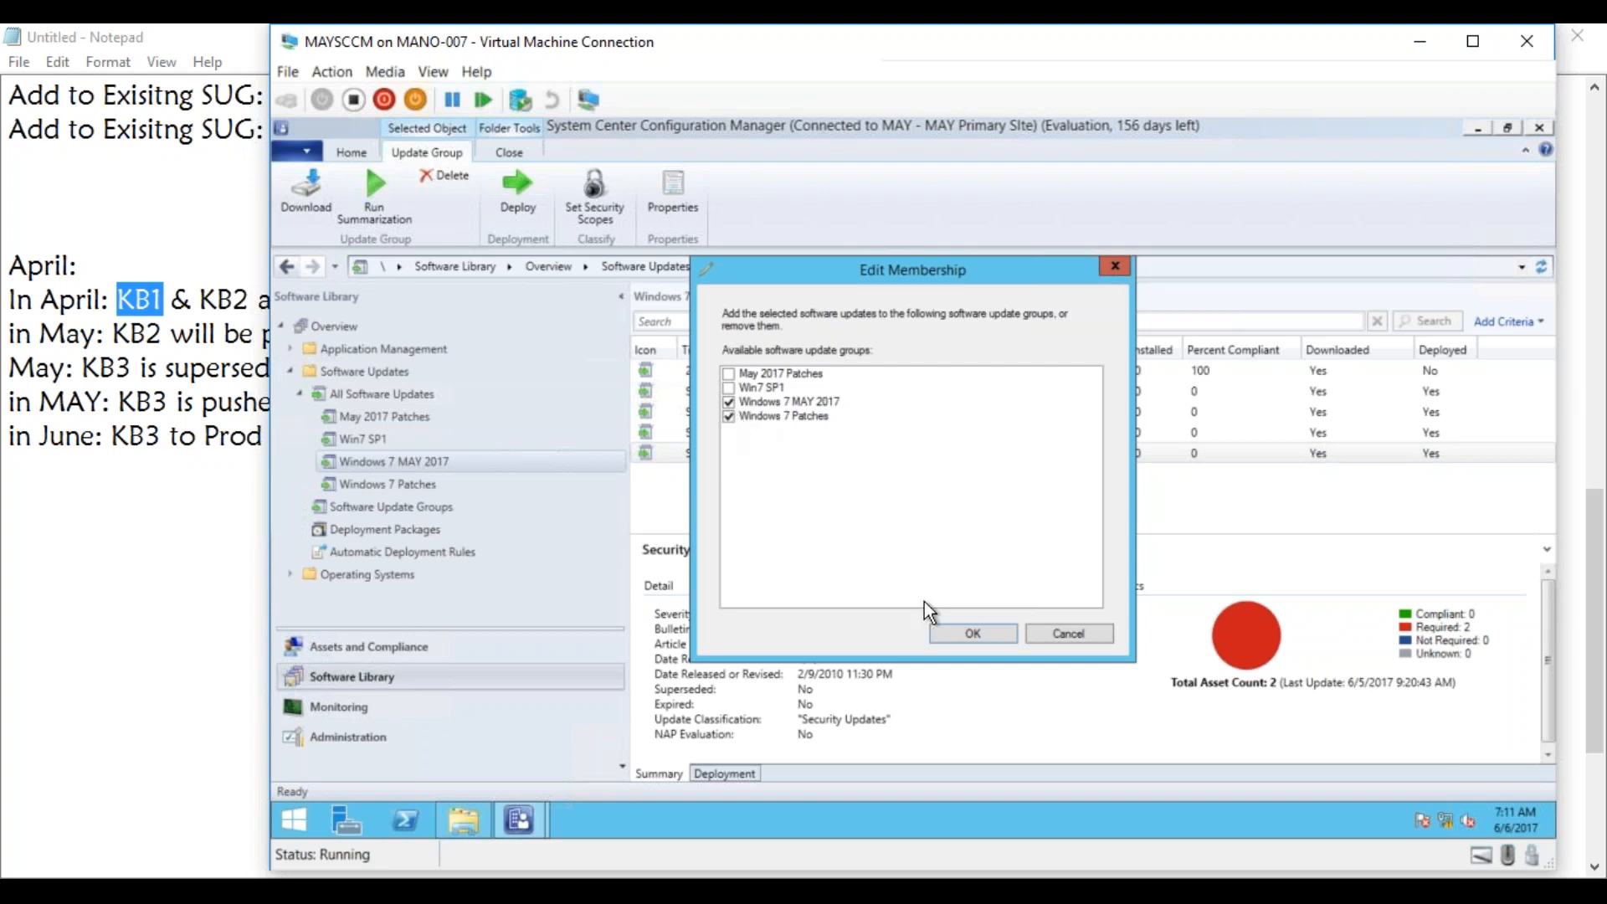
pyautogui.click(1063, 635)
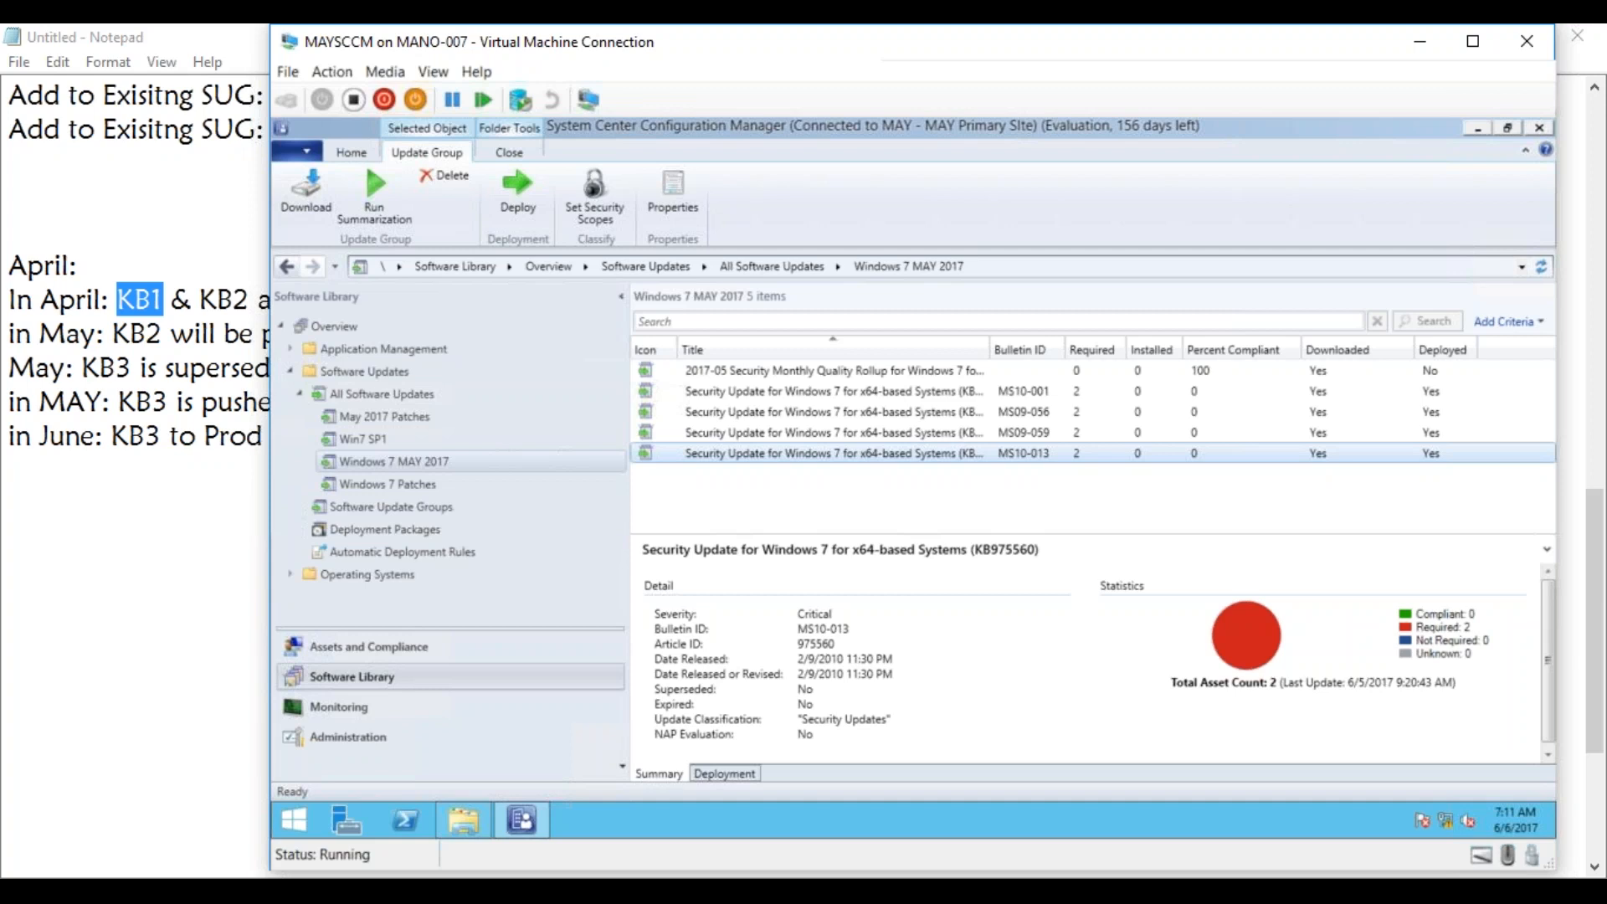
# Start a new automatic deployment rule and name it ADR_Pilot_Client.
pyautogui.click(464, 550)
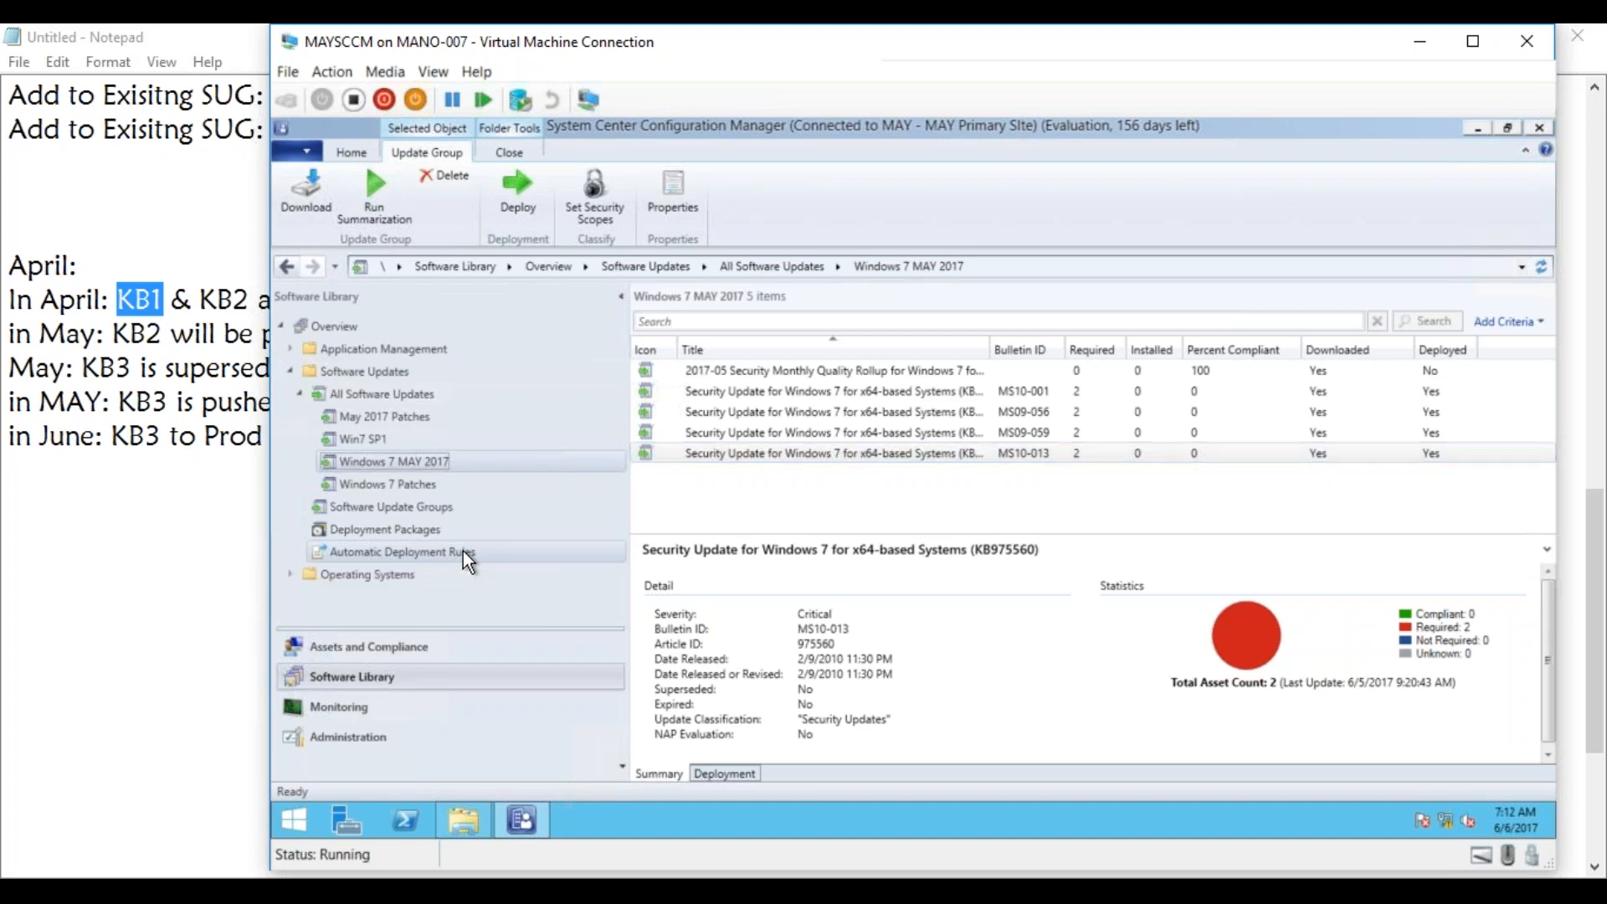
pyautogui.rightClick(464, 551)
pyautogui.click(512, 566)
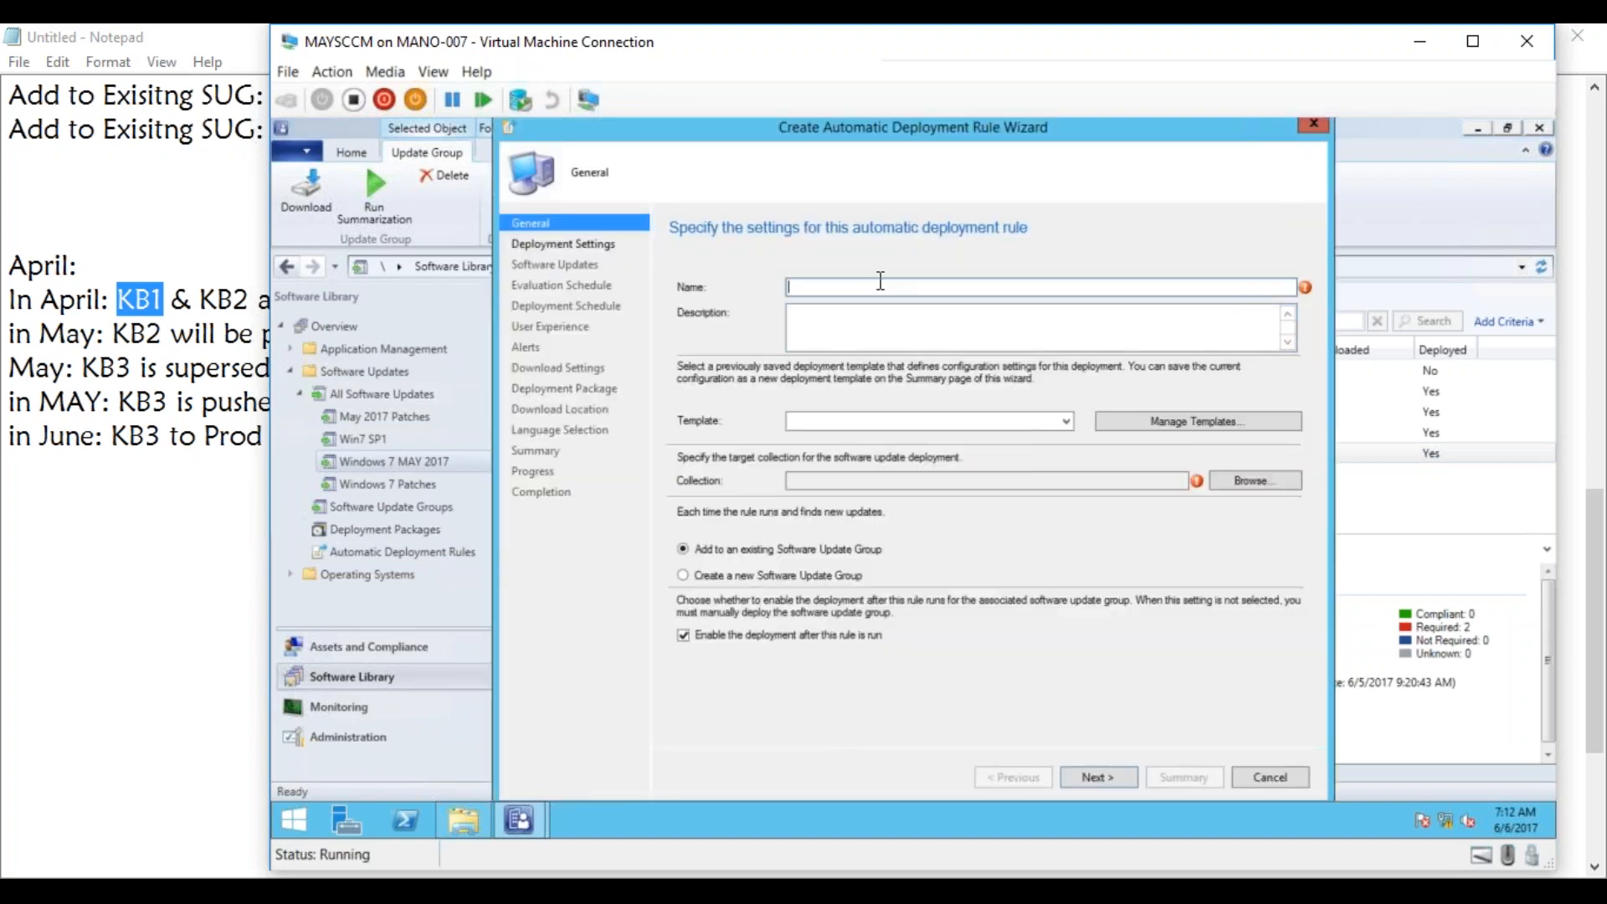
pyautogui.write('ADR_Pilot_Client')
# Set the rule's target collection to All Clients_Pilot and accept the general settings, adding updates to an existing Software Update Group.
pyautogui.click(1242, 480)
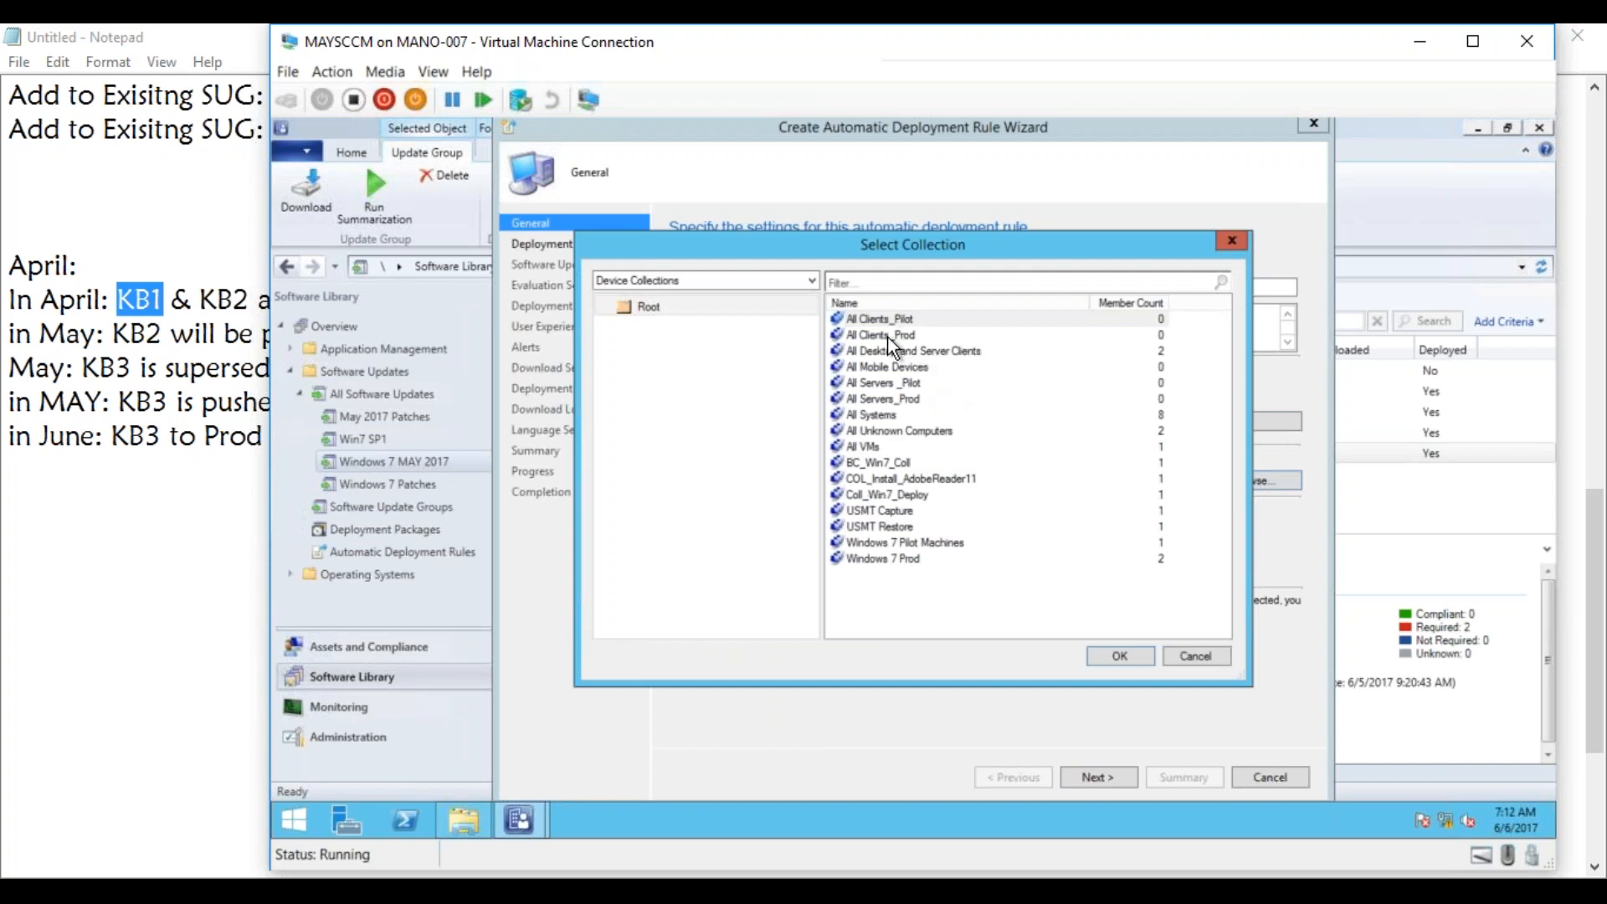
pyautogui.moveTo(879, 242); pyautogui.dragTo(898, 386)
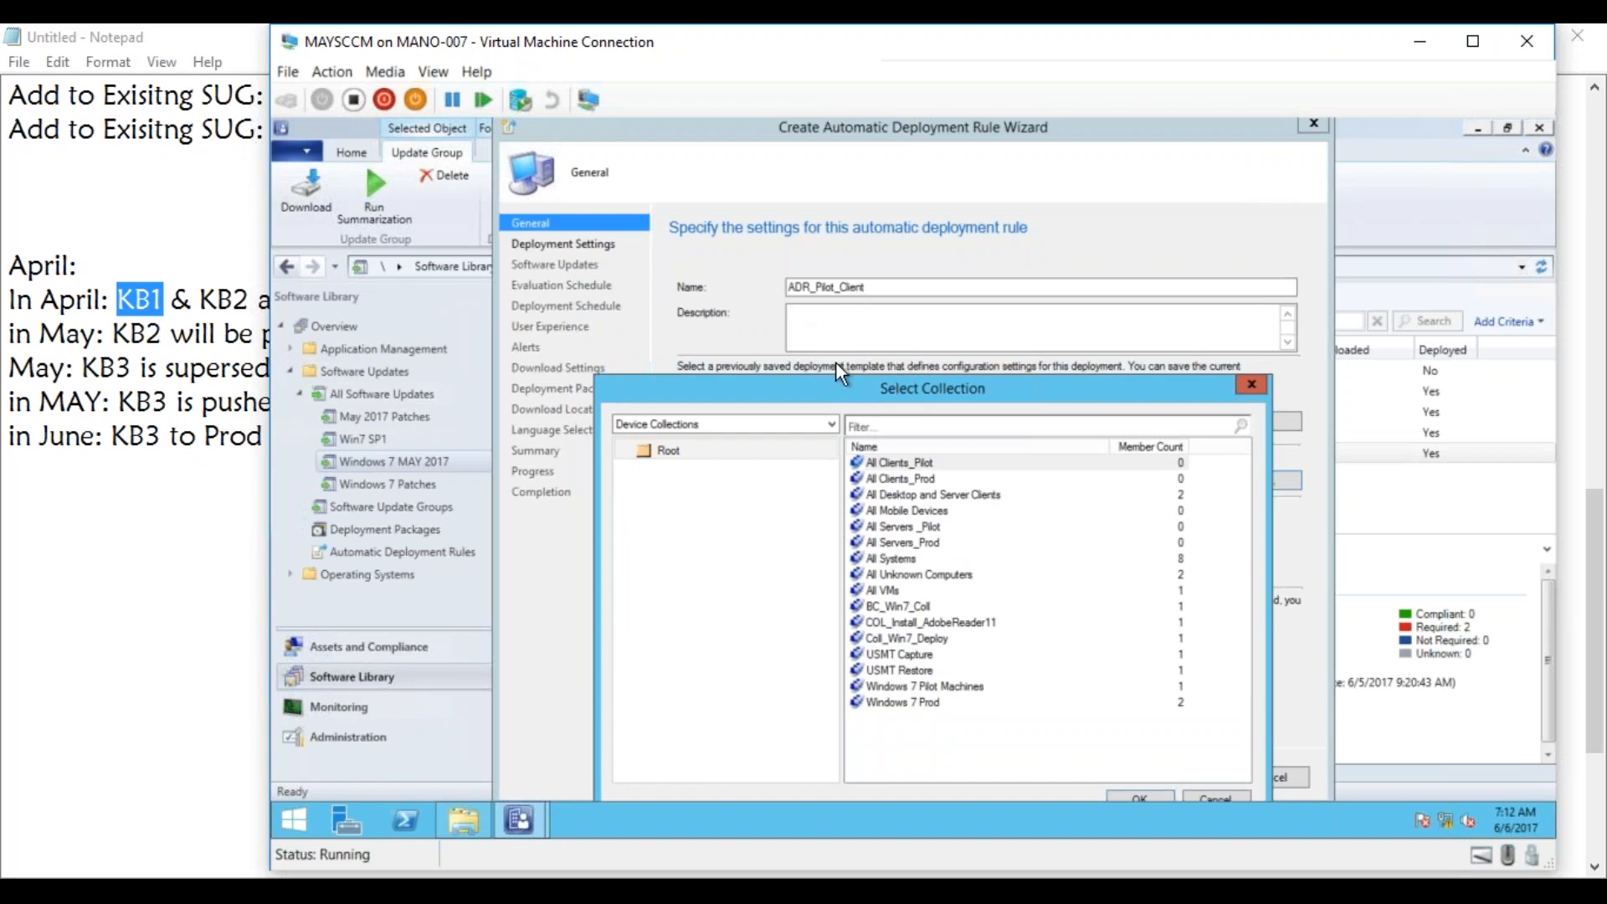
pyautogui.click(918, 467)
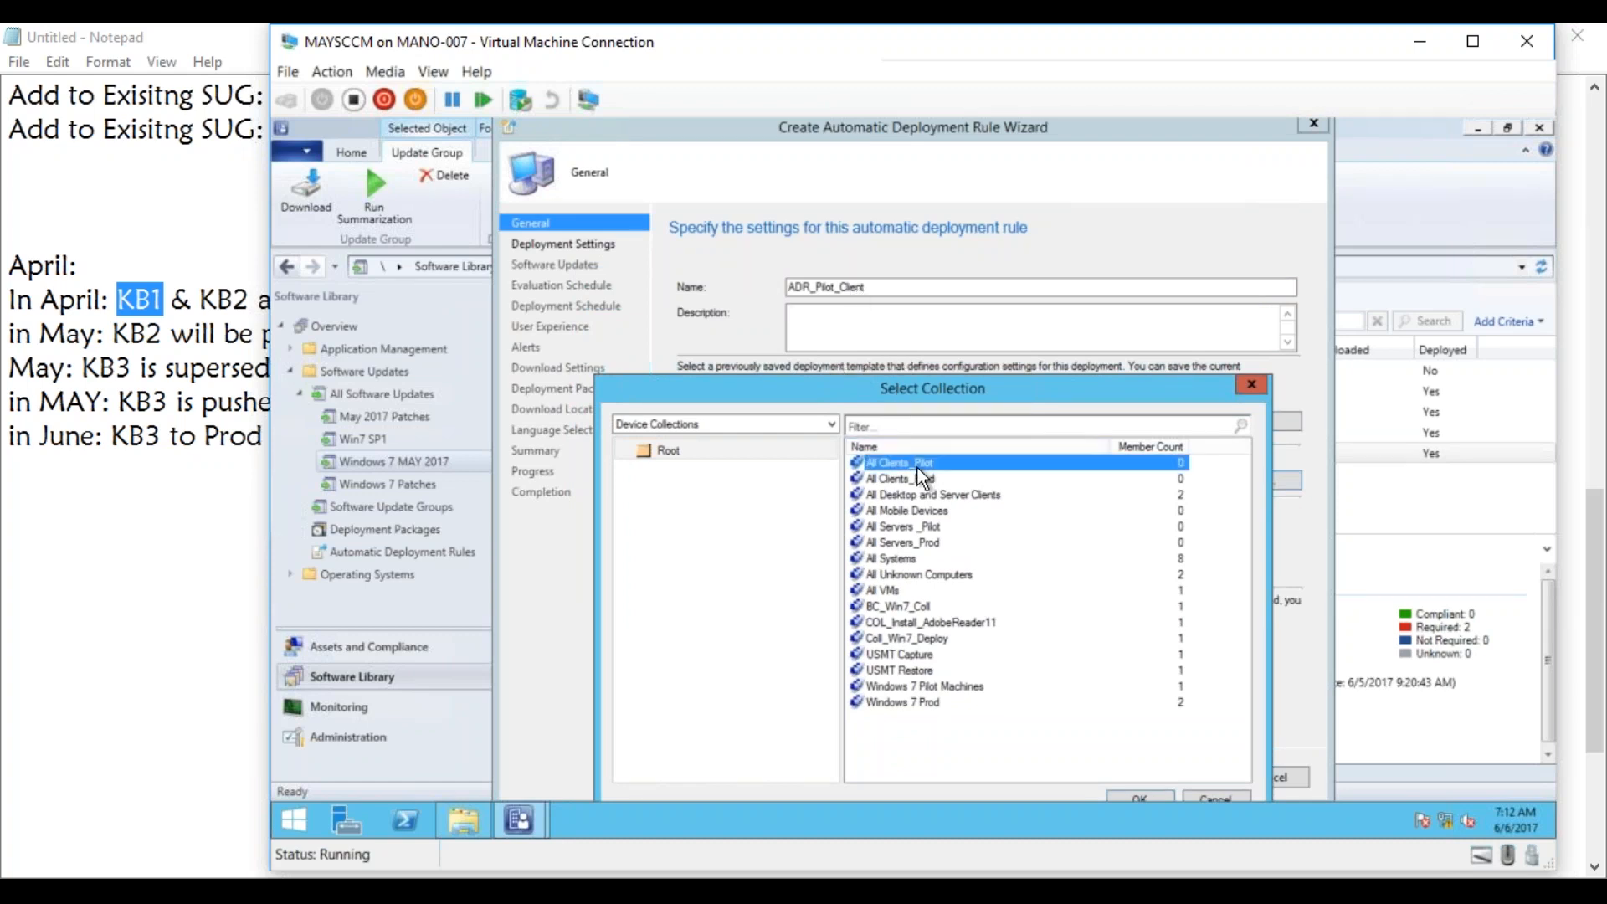
pyautogui.moveTo(930, 381); pyautogui.dragTo(906, 125)
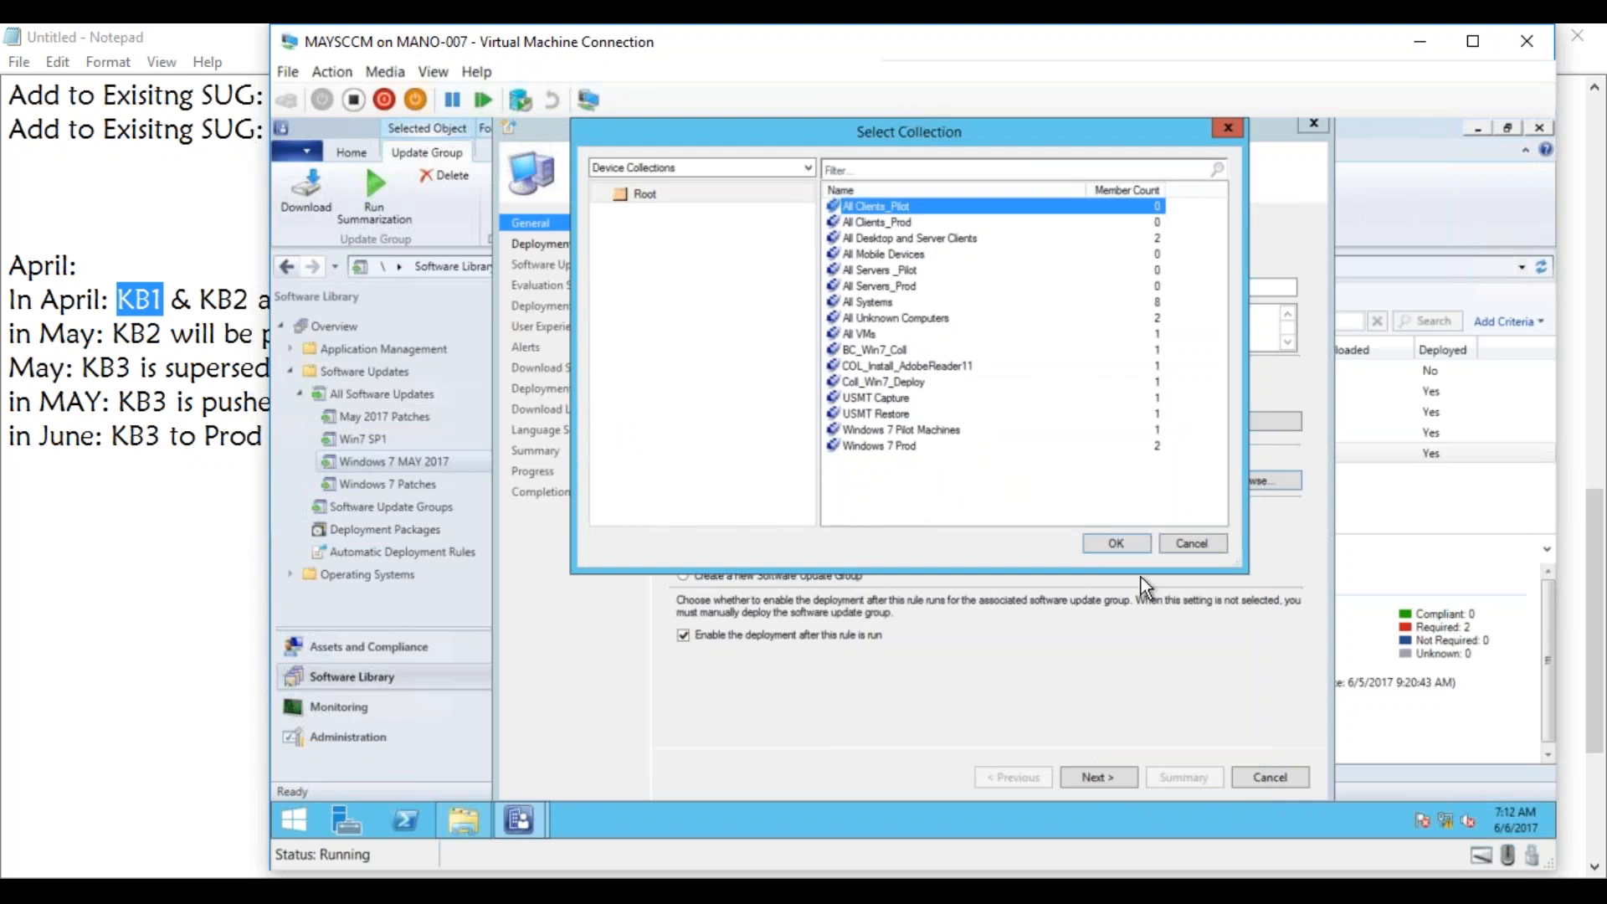
pyautogui.click(1116, 542)
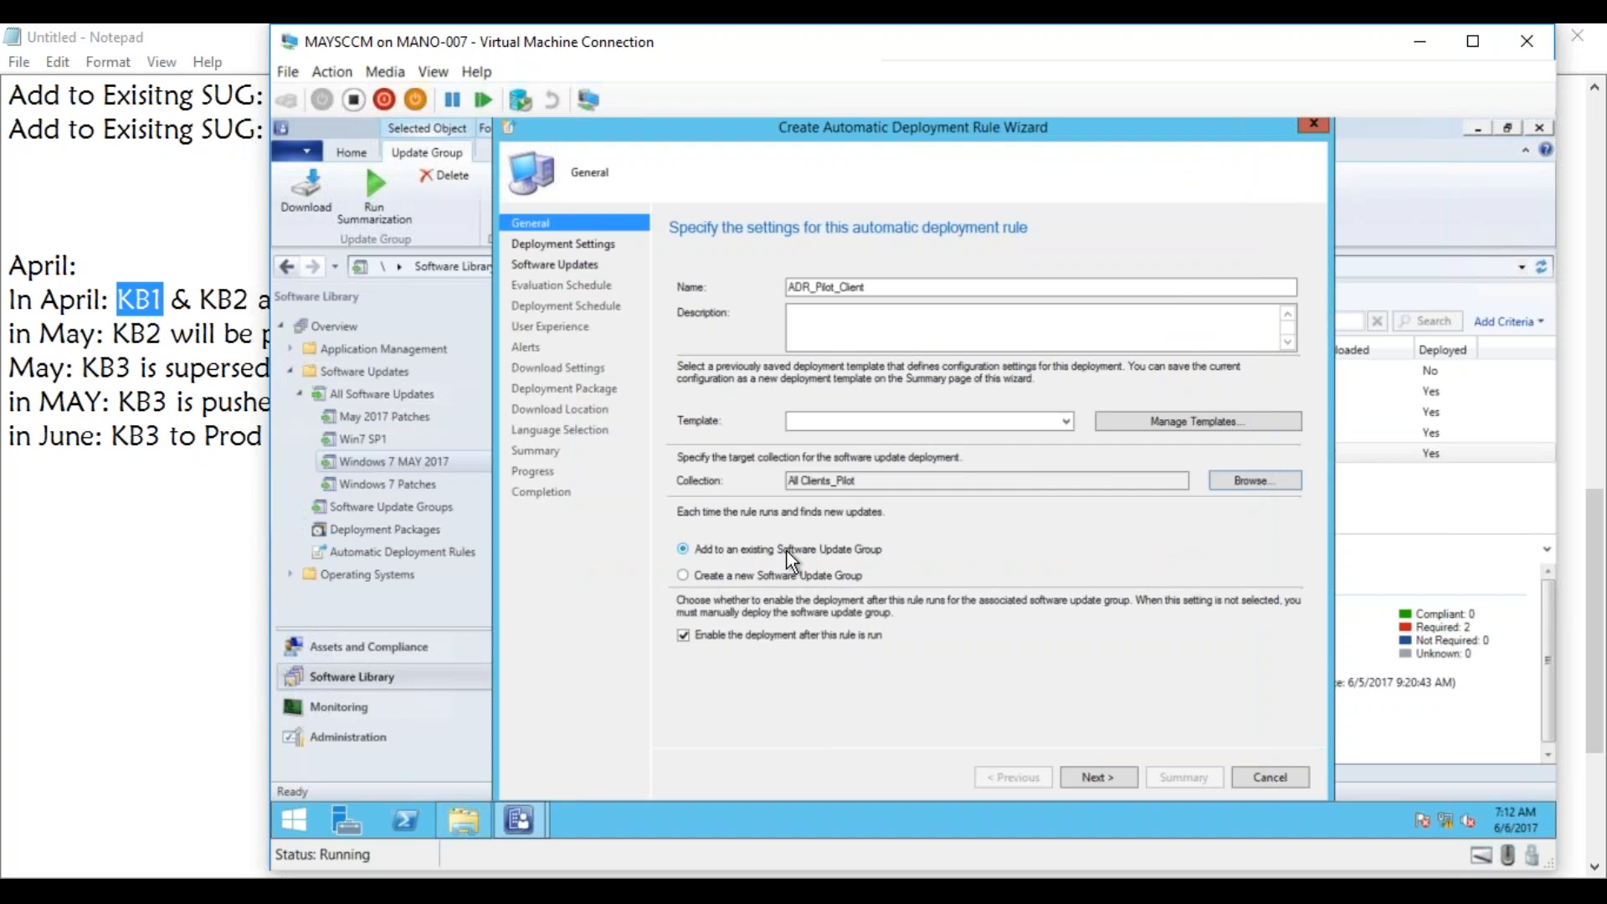
pyautogui.click(1112, 782)
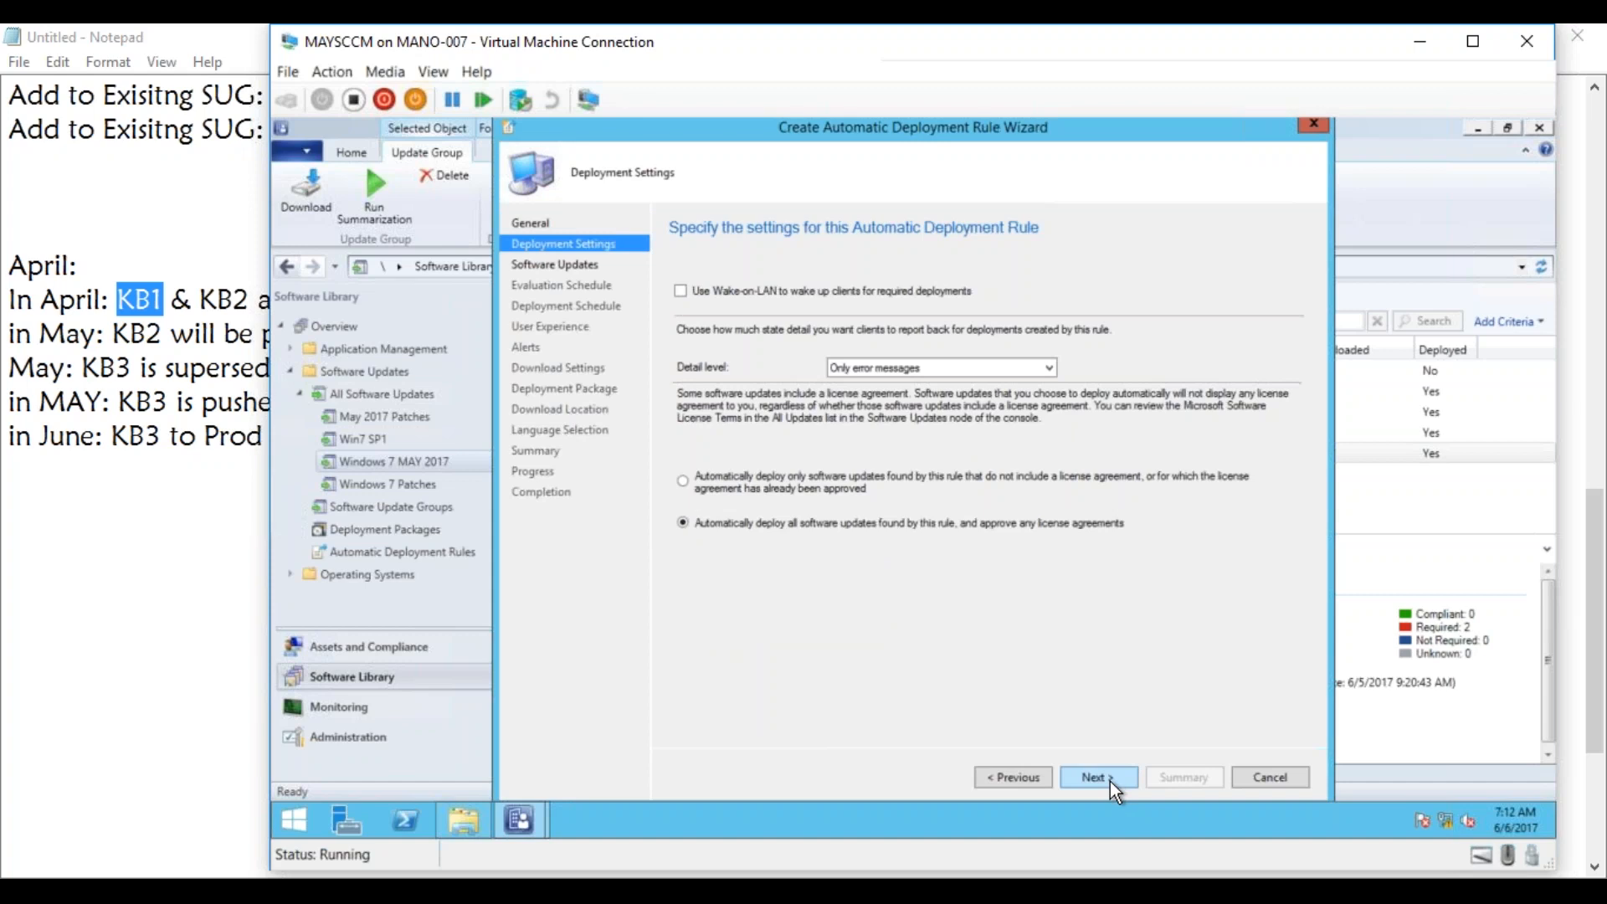
# Accept the default deployment settings and filter the rule's updates by Date Released or Revised within the last 2 days.
pyautogui.click(1112, 784)
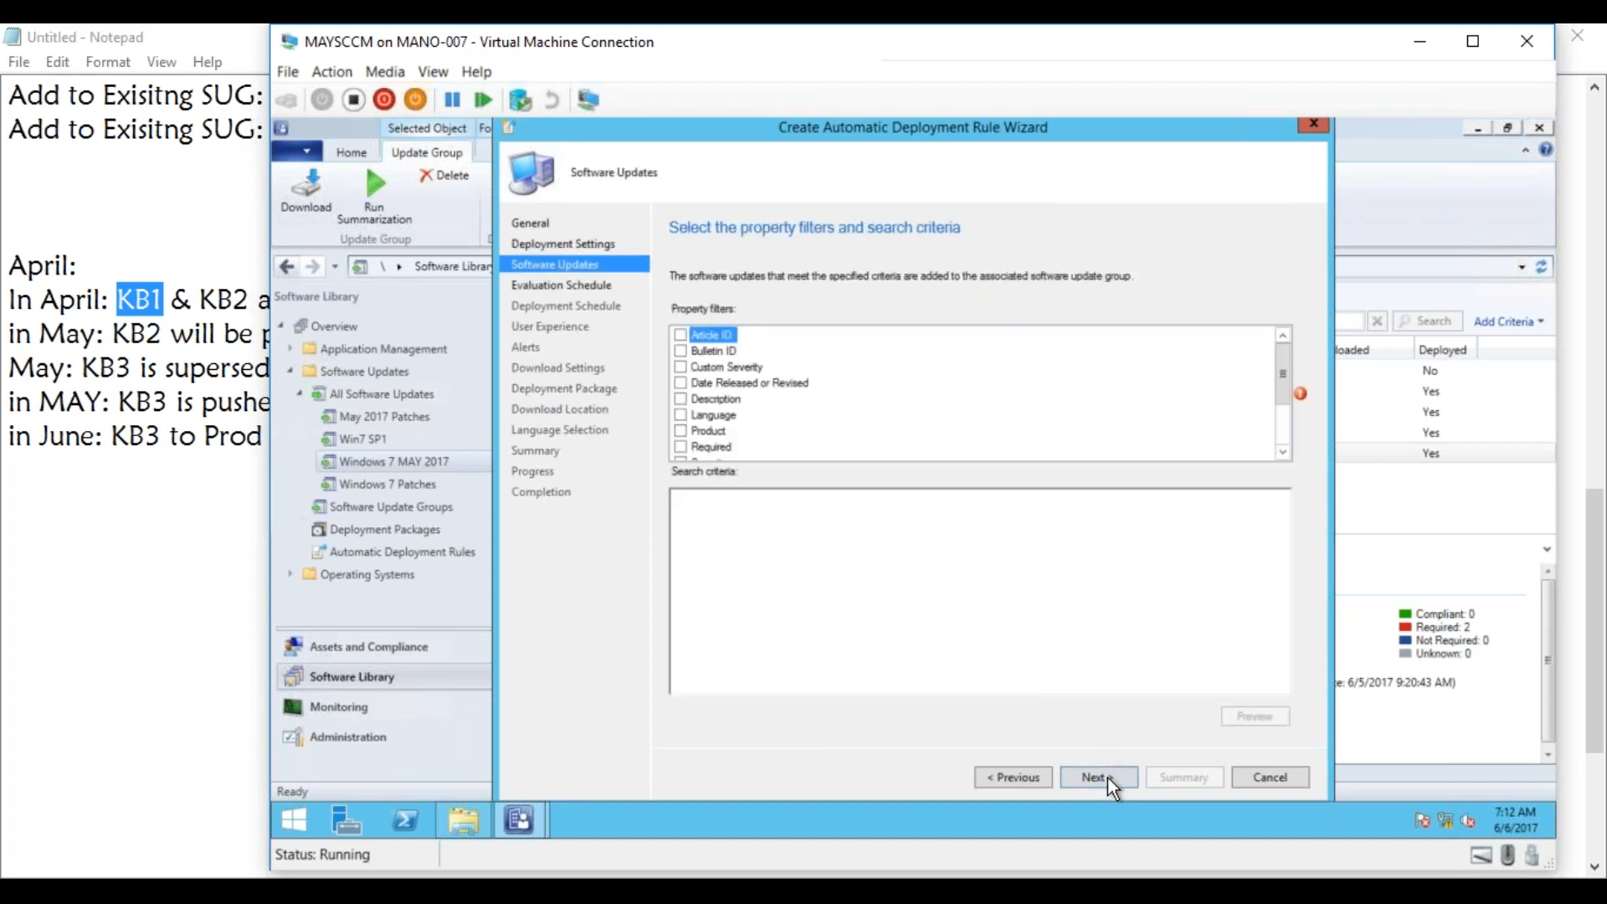
pyautogui.click(683, 382)
pyautogui.click(838, 503)
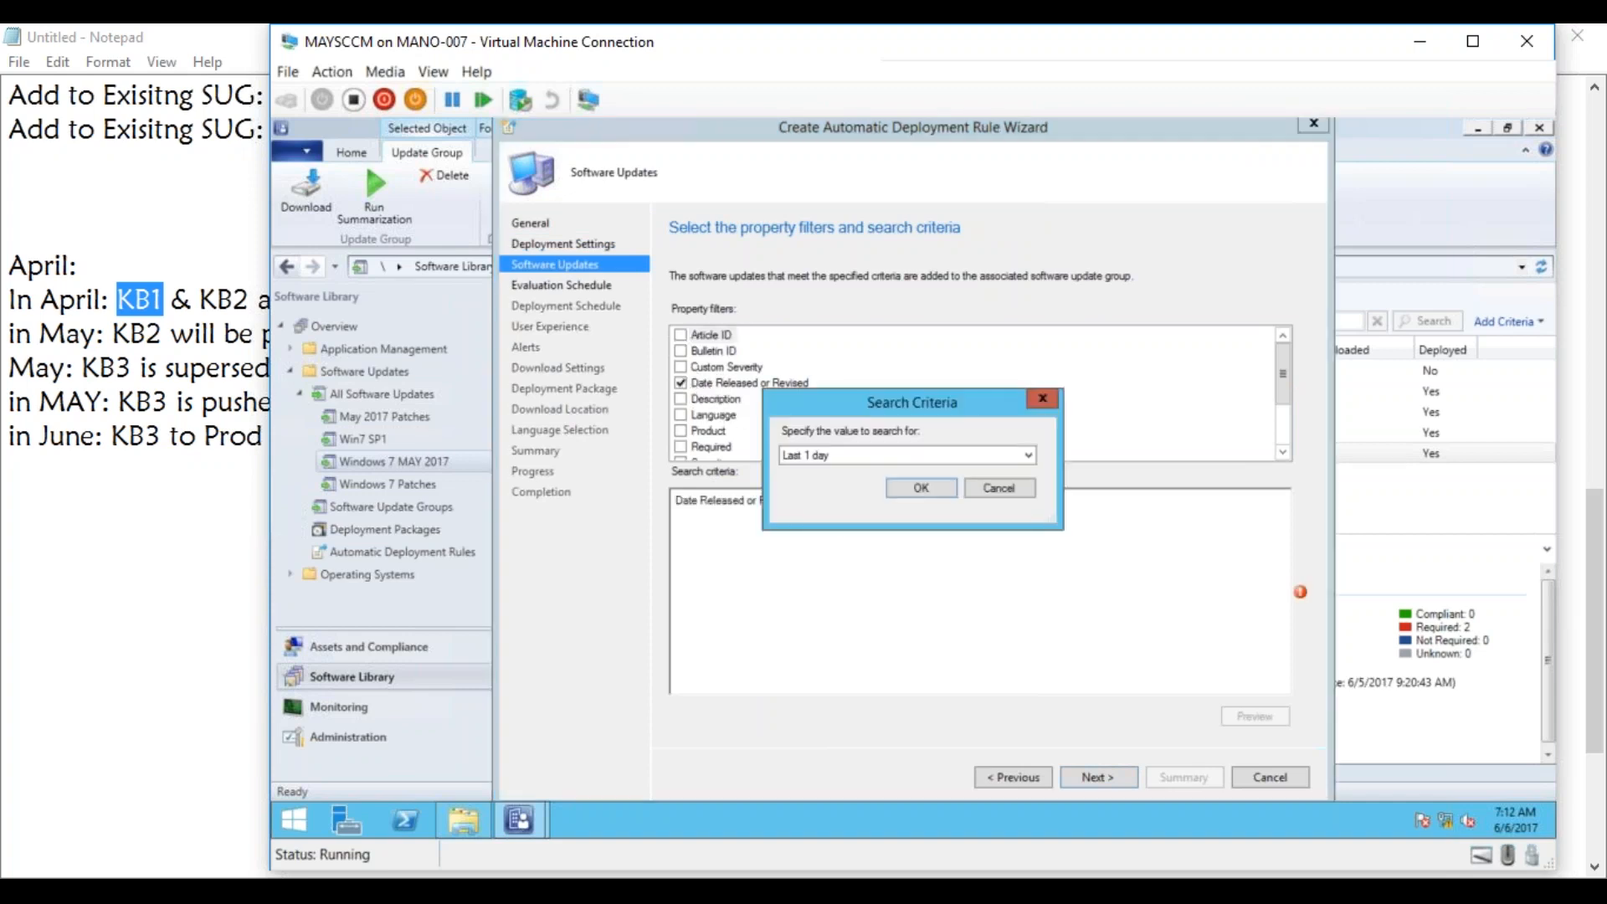
pyautogui.click(966, 458)
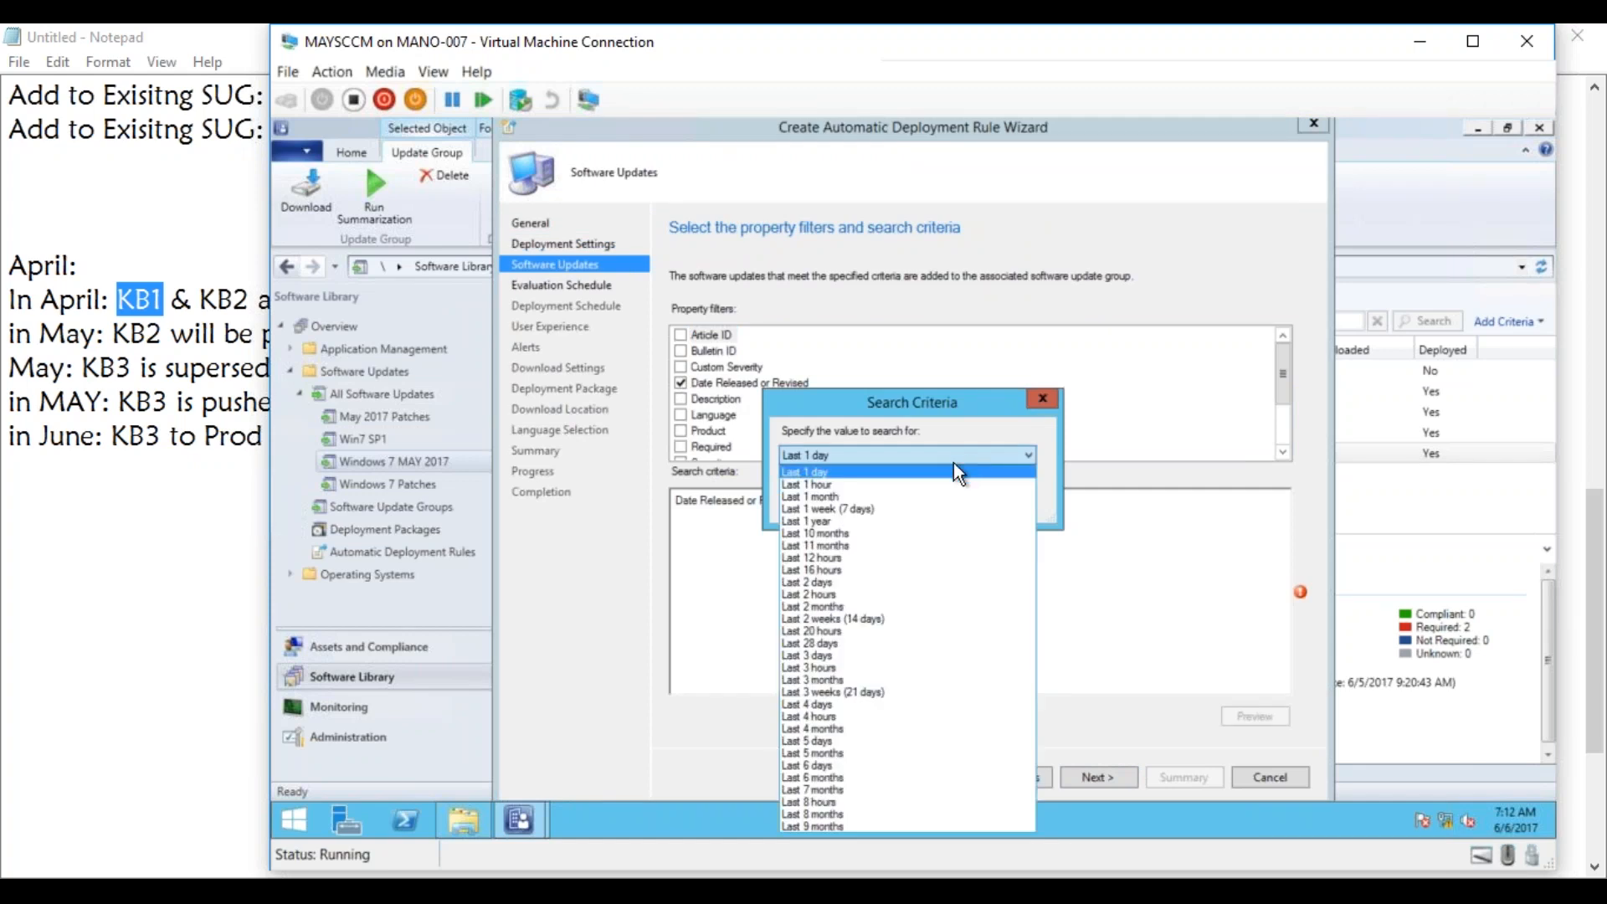
pyautogui.click(844, 582)
pyautogui.click(919, 489)
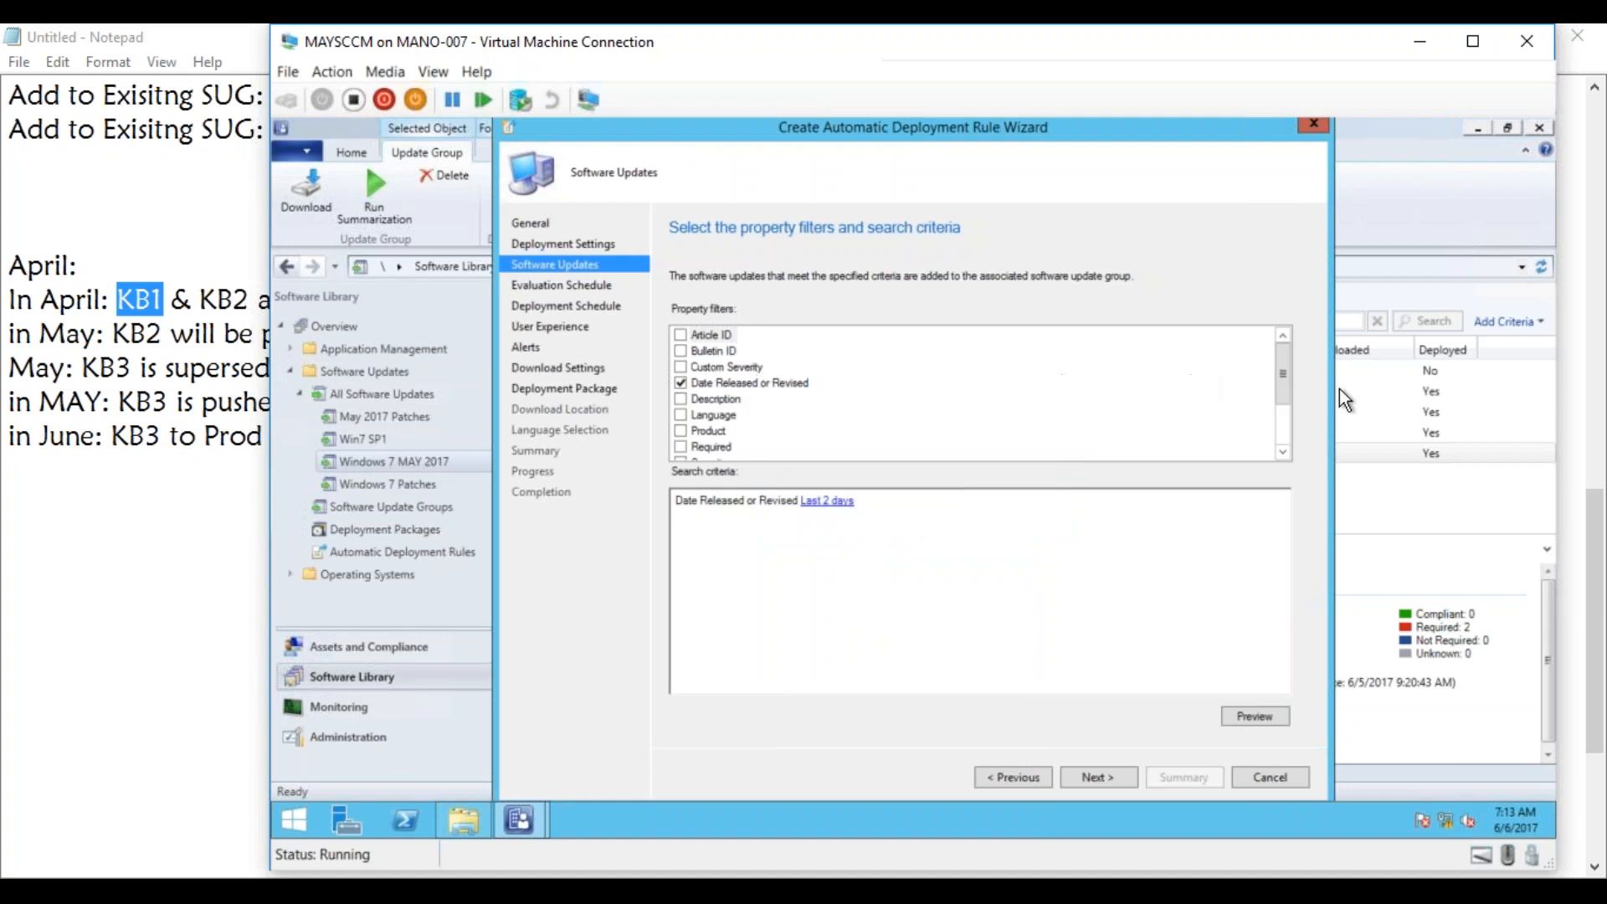
# Add a Title filter to the rule's search criteria with the search text "Windows 7".
pyautogui.moveTo(1282, 383); pyautogui.dragTo(1283, 419)
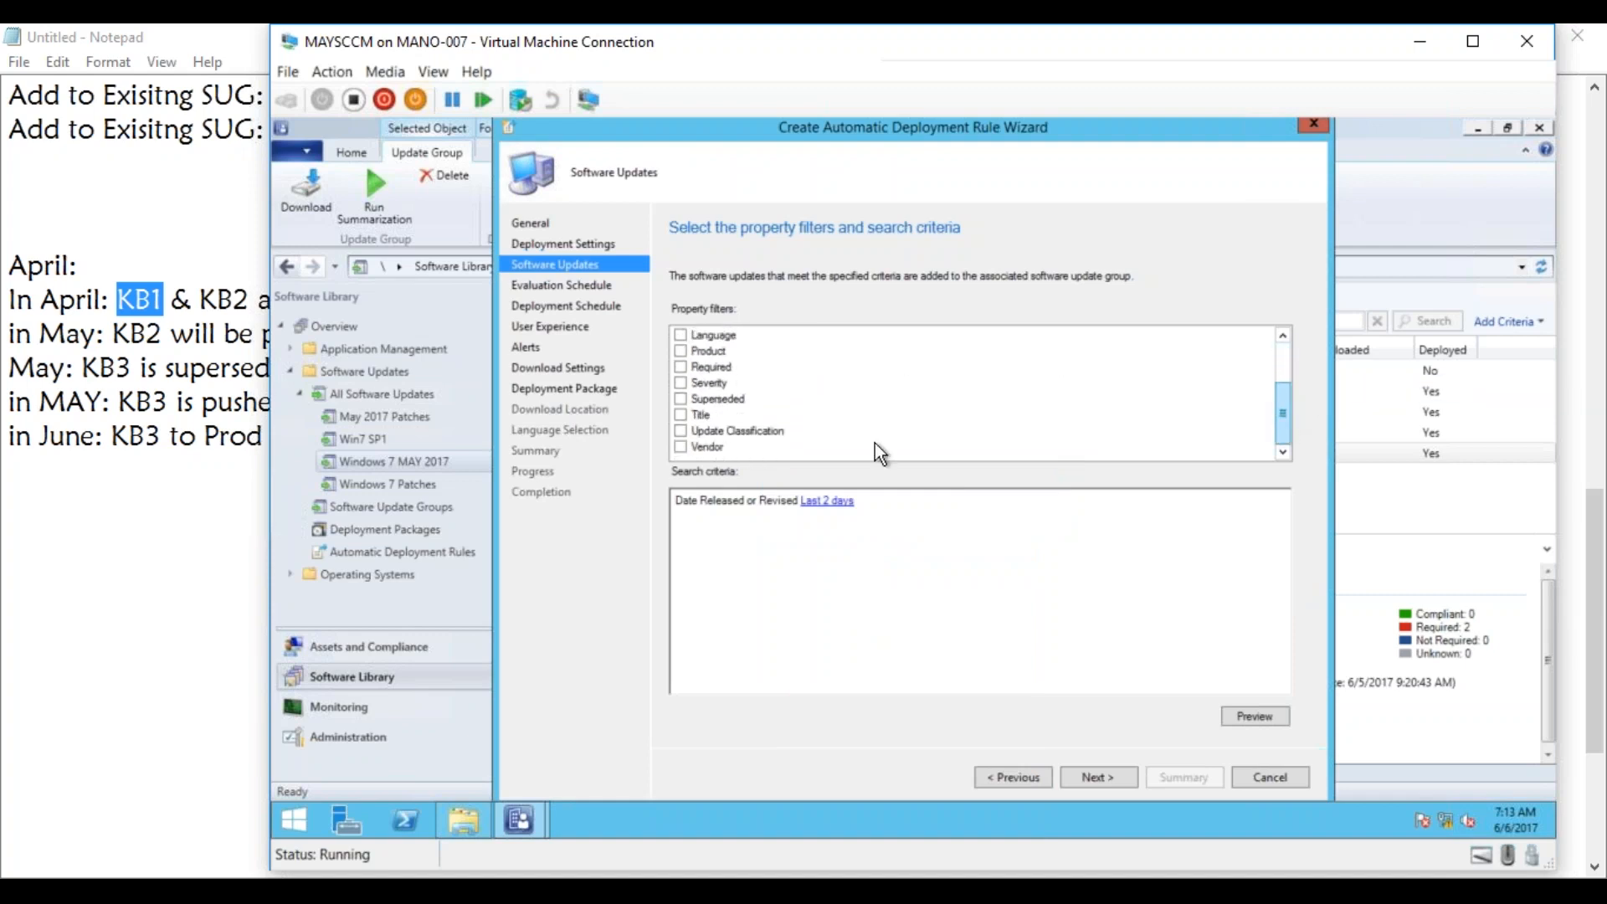
pyautogui.click(680, 415)
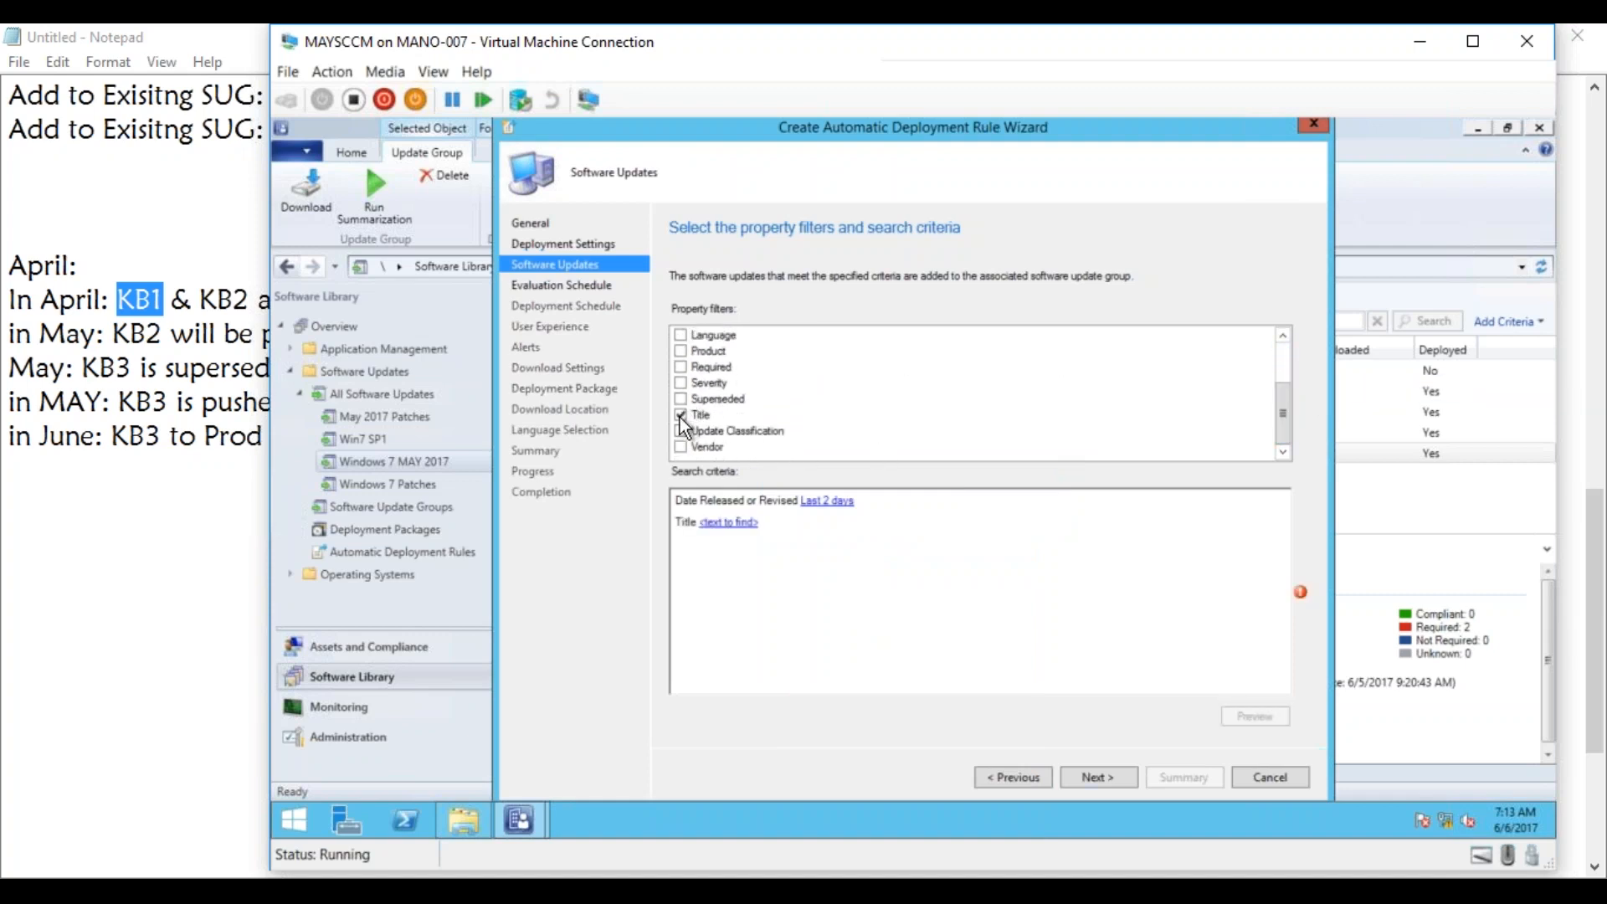
pyautogui.click(729, 522)
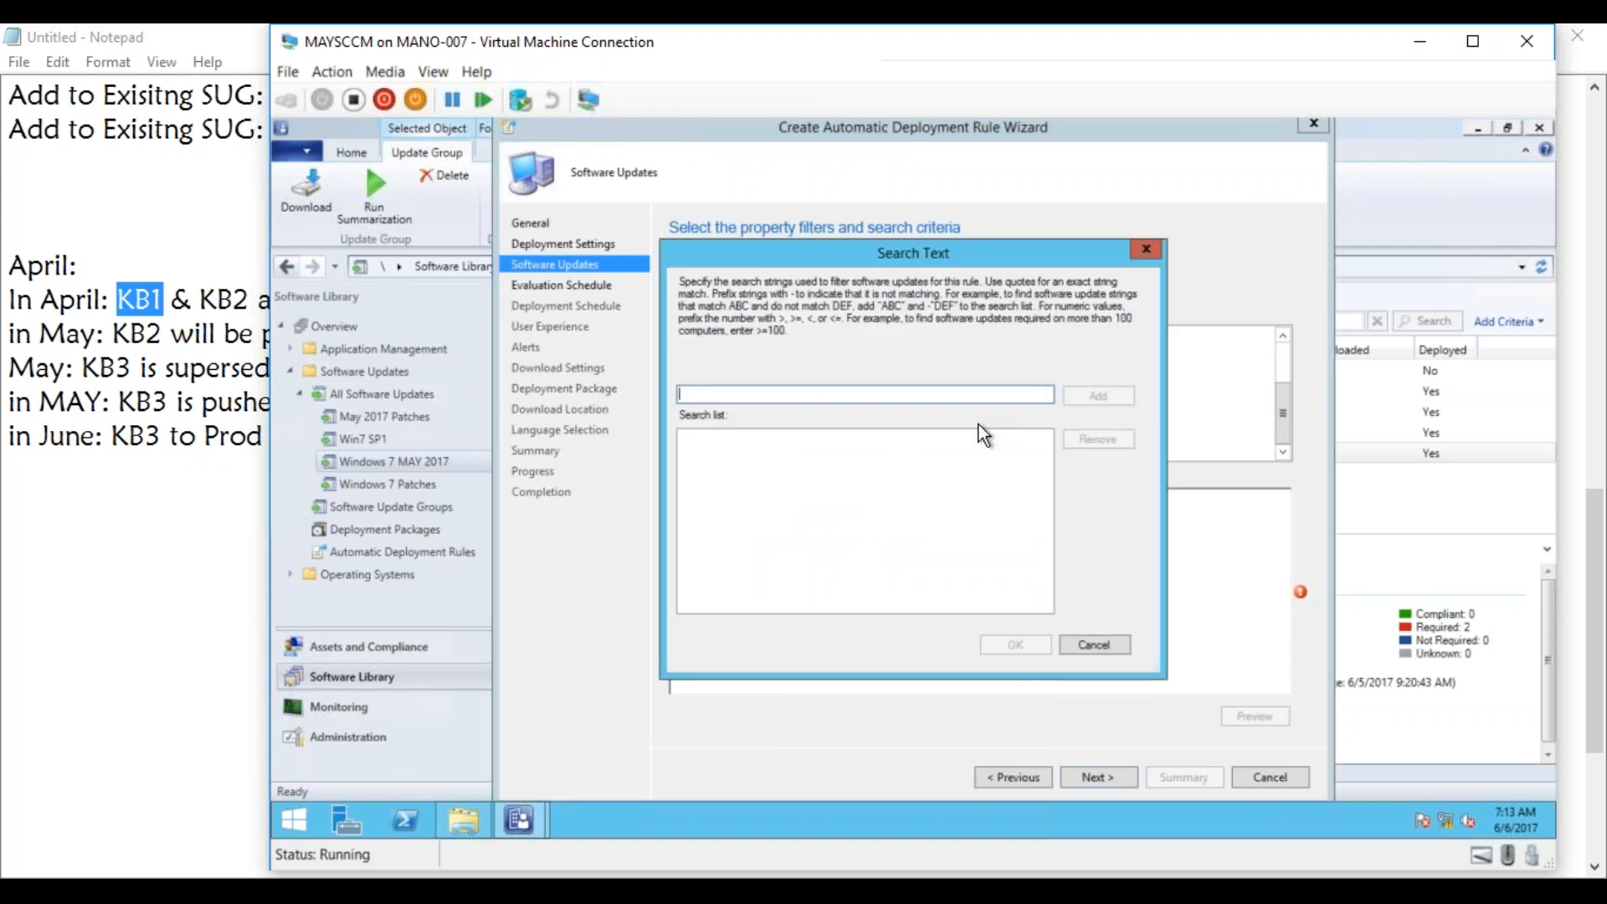
pyautogui.write('Windows 7')
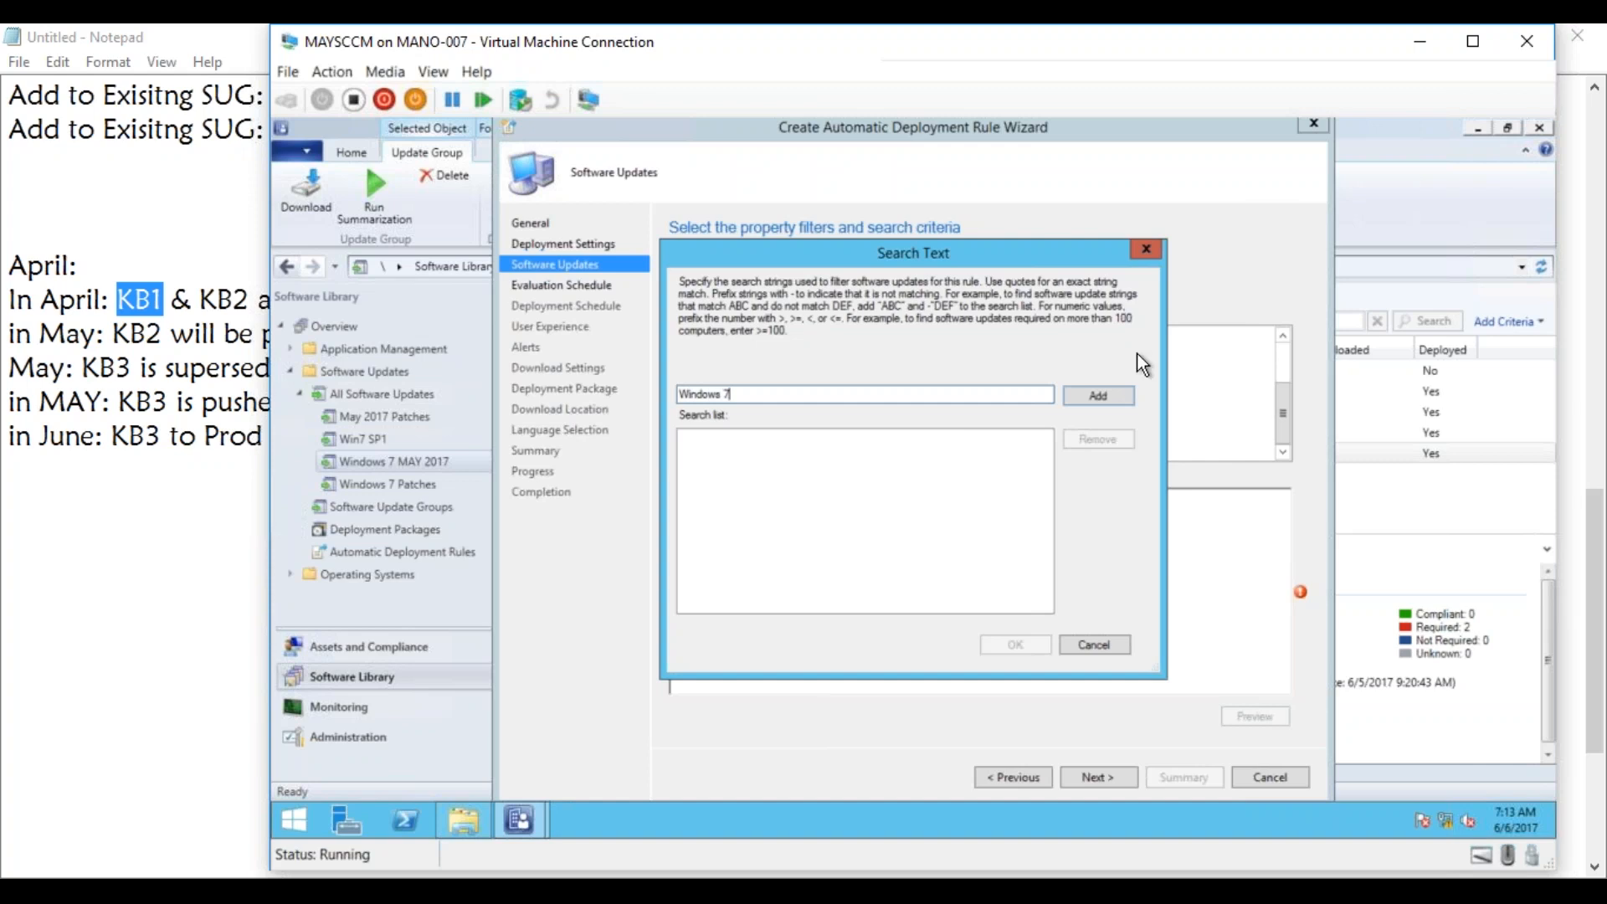
pyautogui.click(1109, 399)
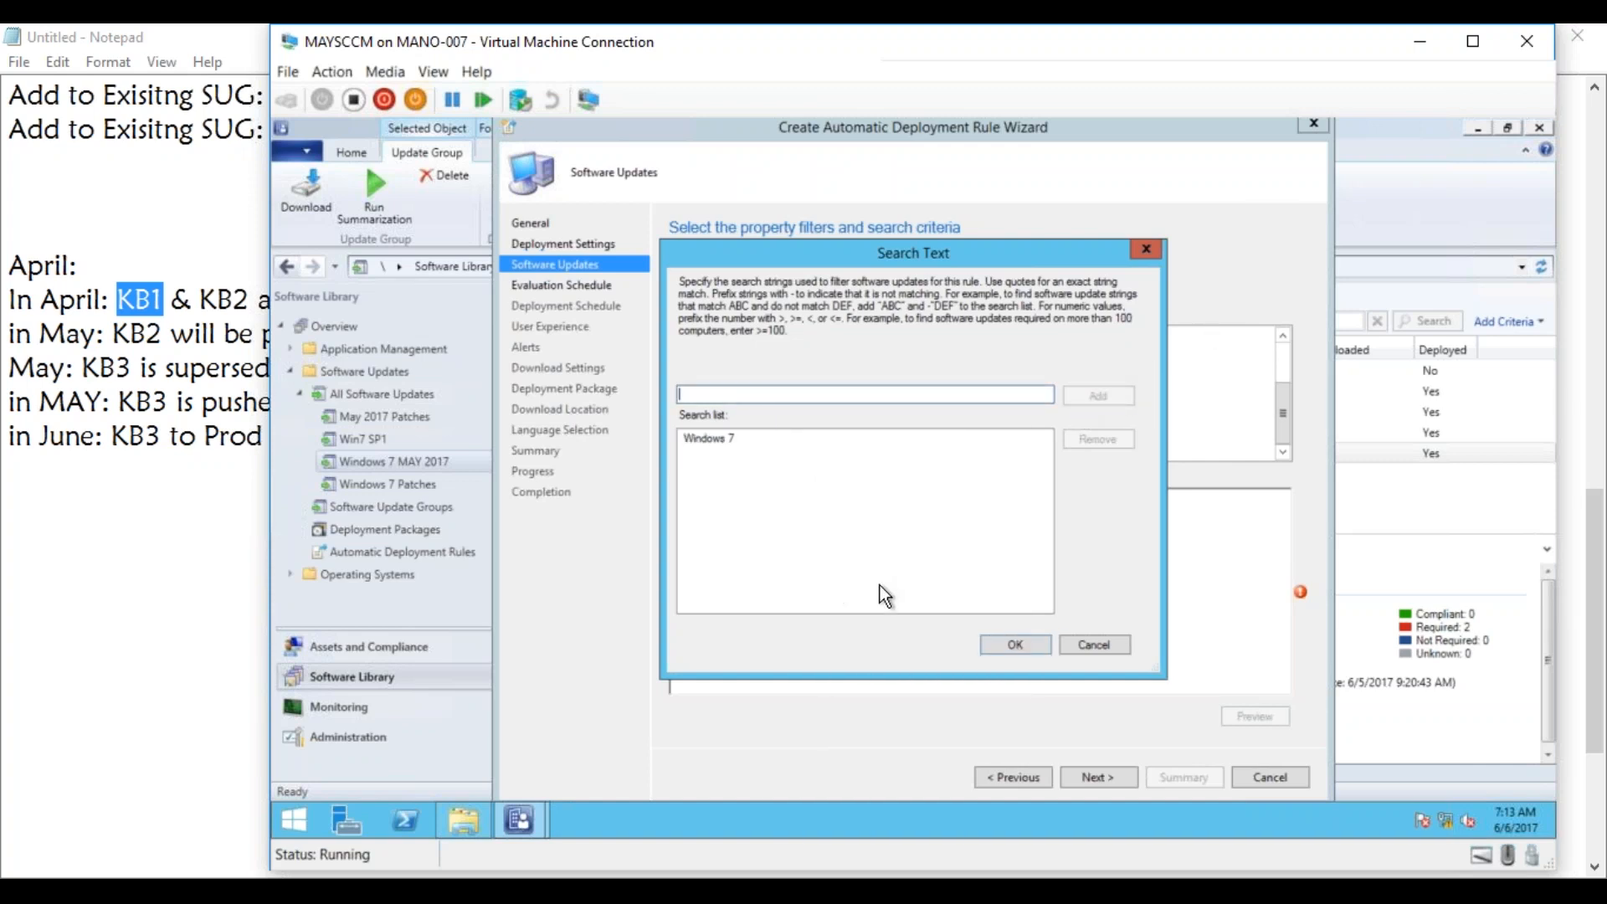
pyautogui.click(1005, 648)
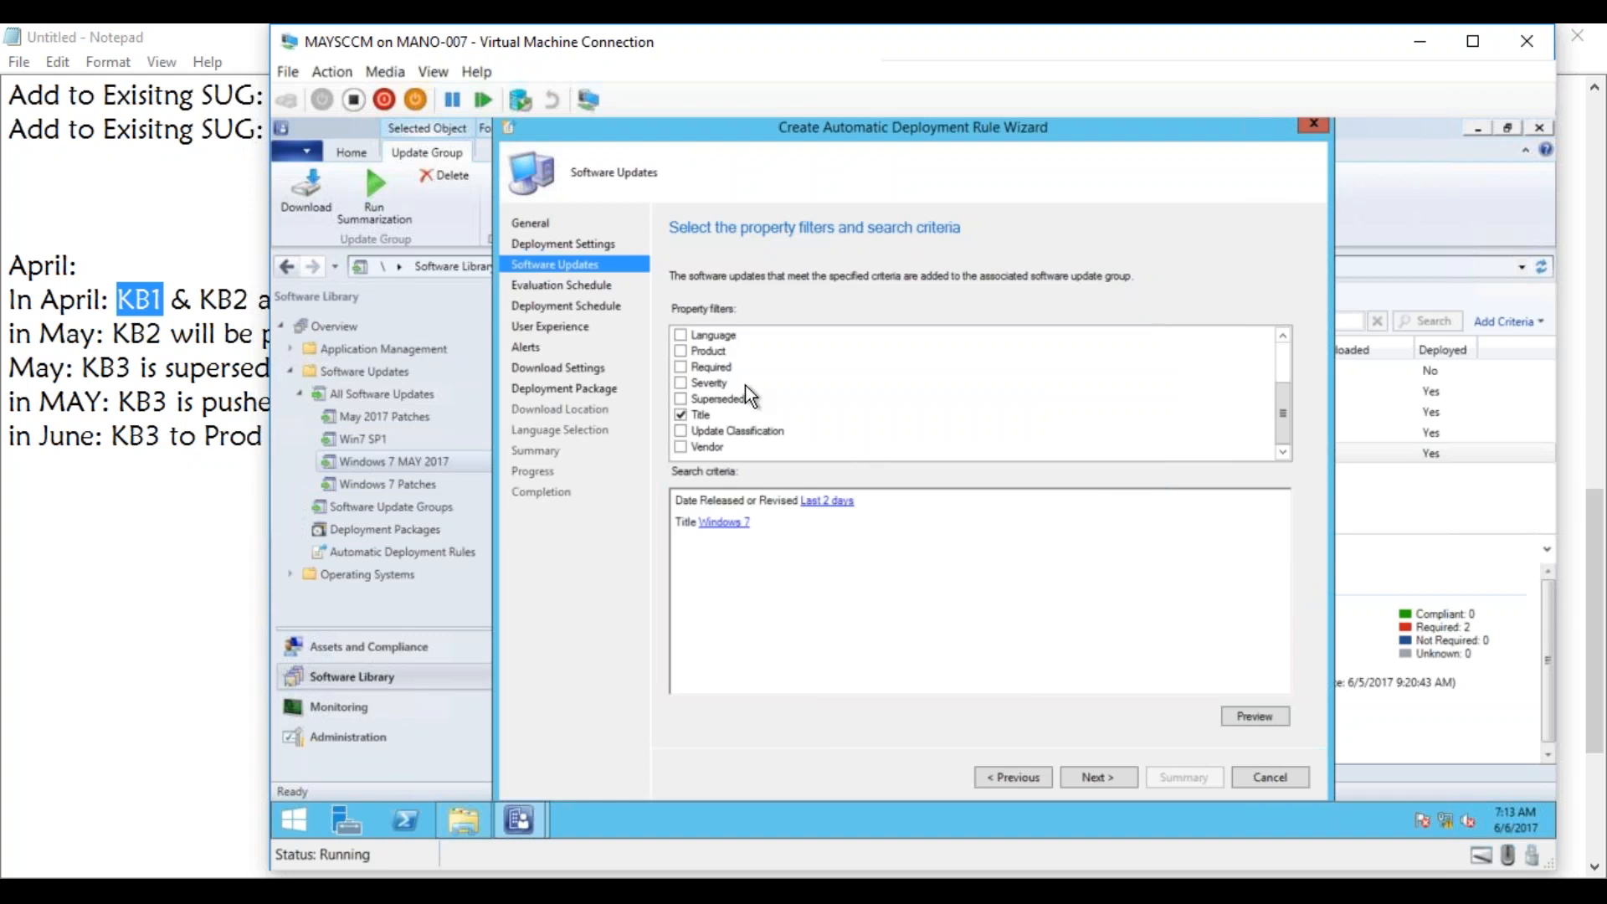
# Add a Required filter to the rule's search criteria with the search text >=1.
pyautogui.click(681, 366)
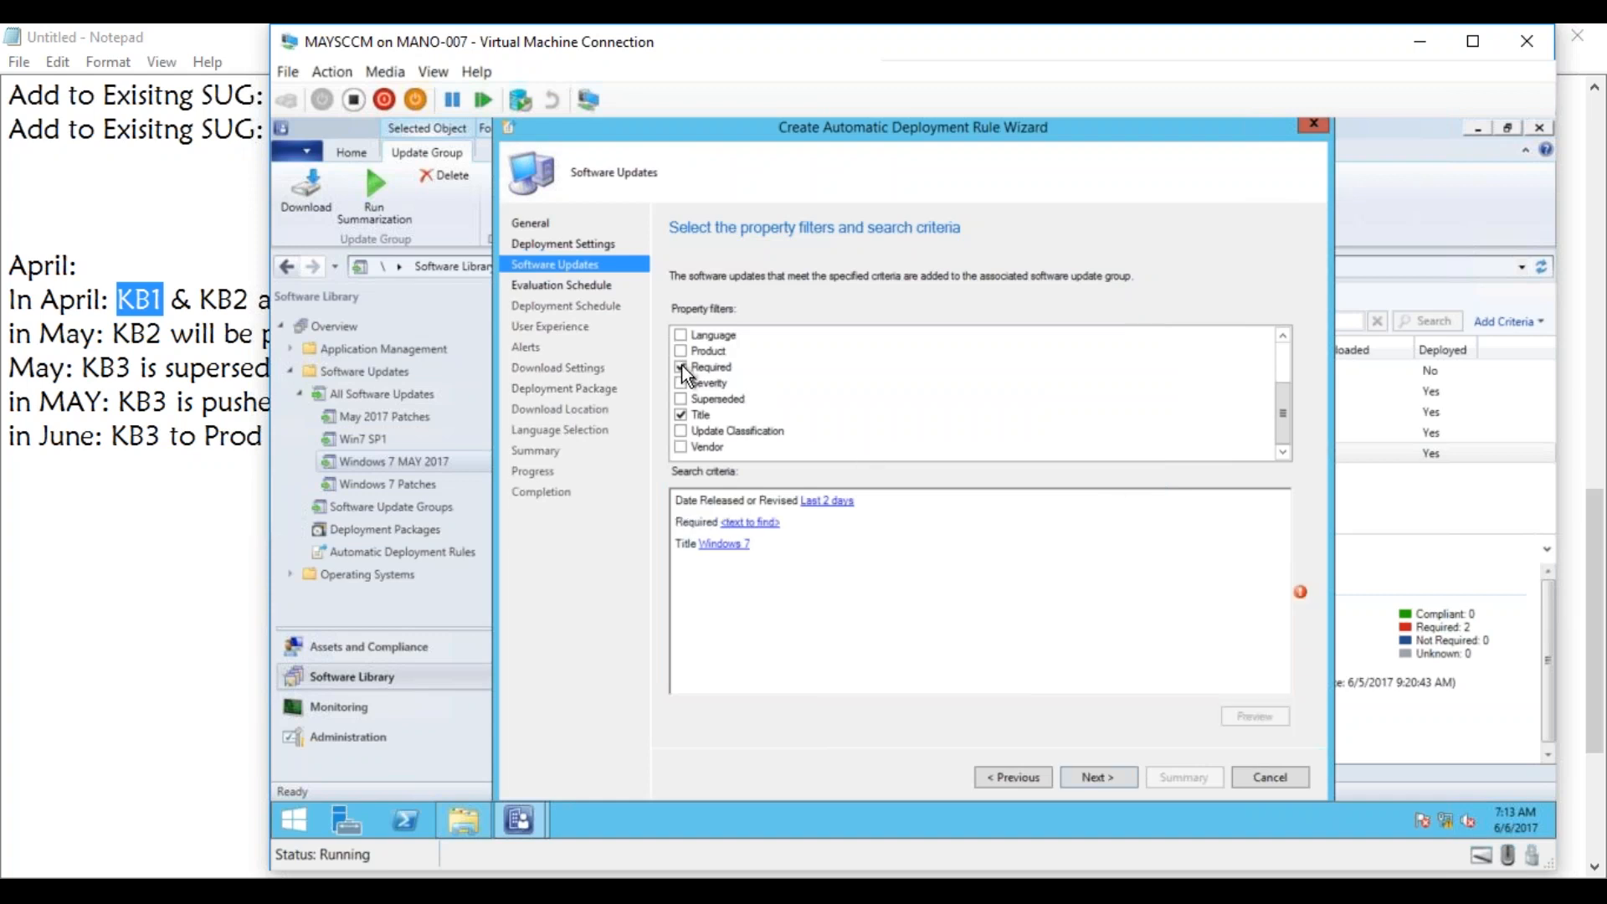
pyautogui.click(751, 523)
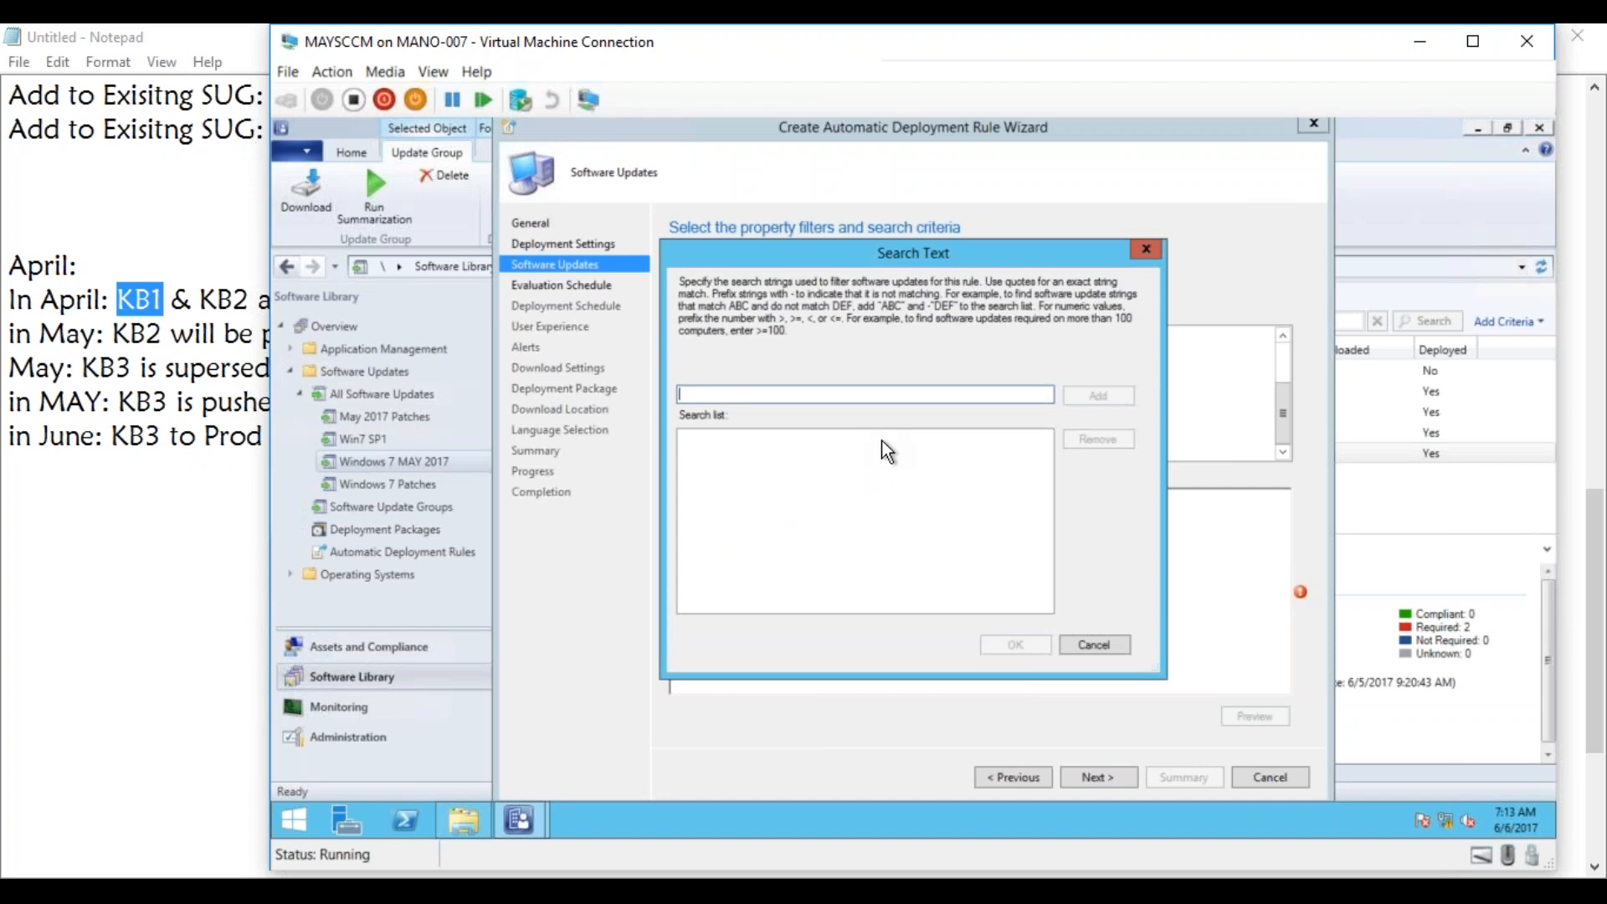
pyautogui.write('>')
pyautogui.press('BackSpace')
pyautogui.write('>=')
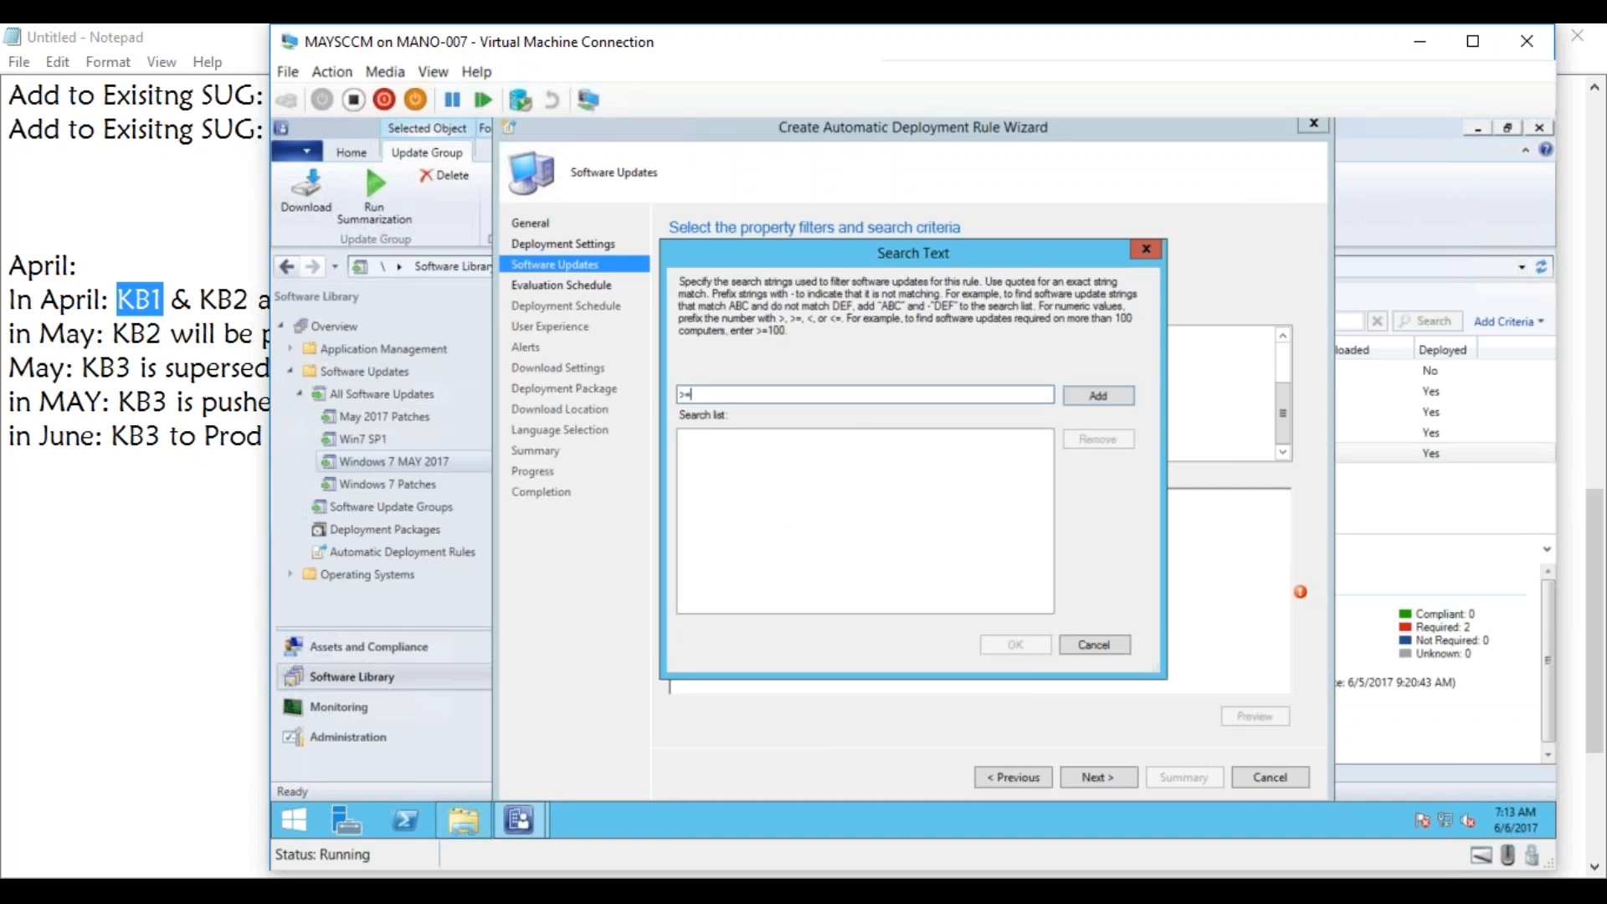
pyautogui.write('1')
pyautogui.click(1098, 397)
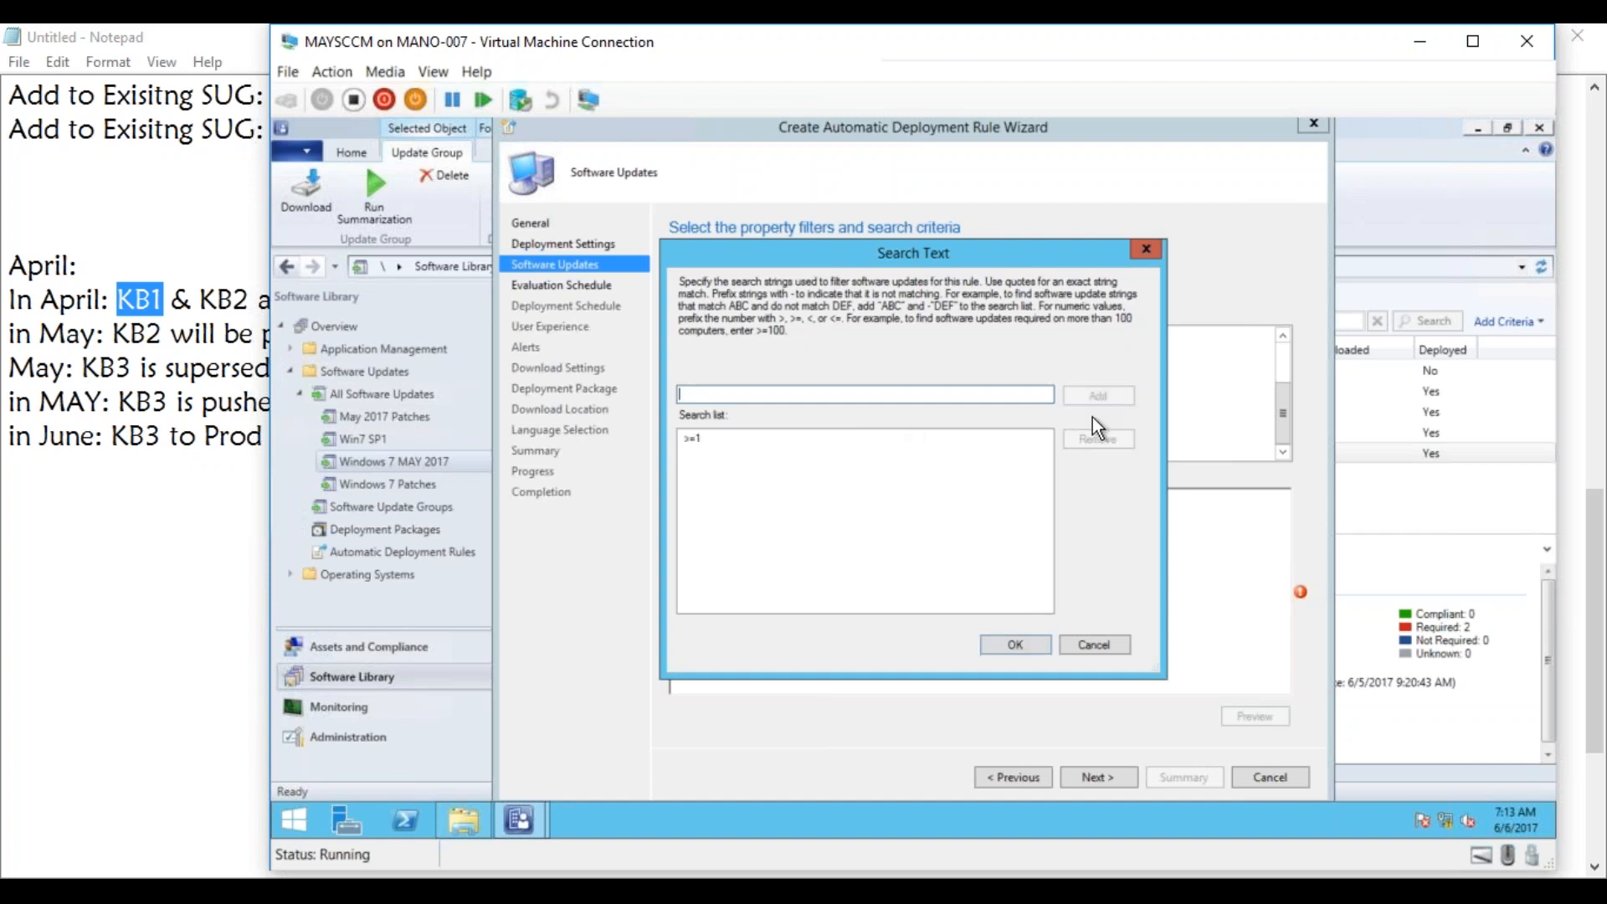
pyautogui.click(1017, 641)
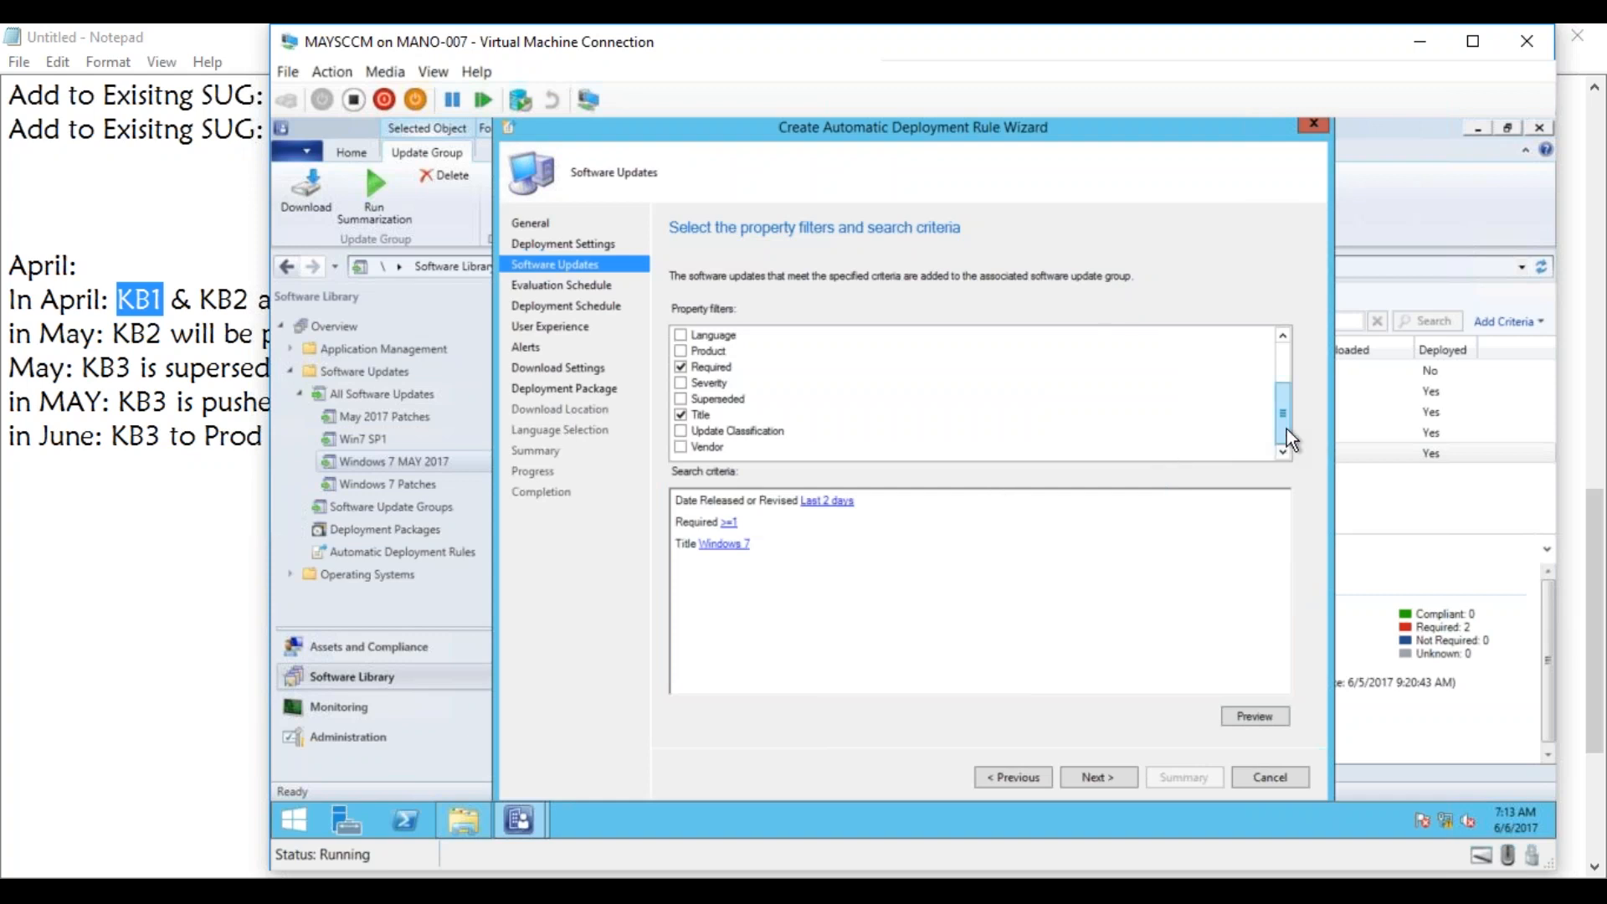
# Add a Superseded filter with the value No and accept the software update criteria.
pyautogui.moveTo(1288, 426)
pyautogui.mouseDown()
pyautogui.moveTo(1284, 401)
pyautogui.moveTo(1283, 439)
pyautogui.mouseUp()
pyautogui.click(681, 399)
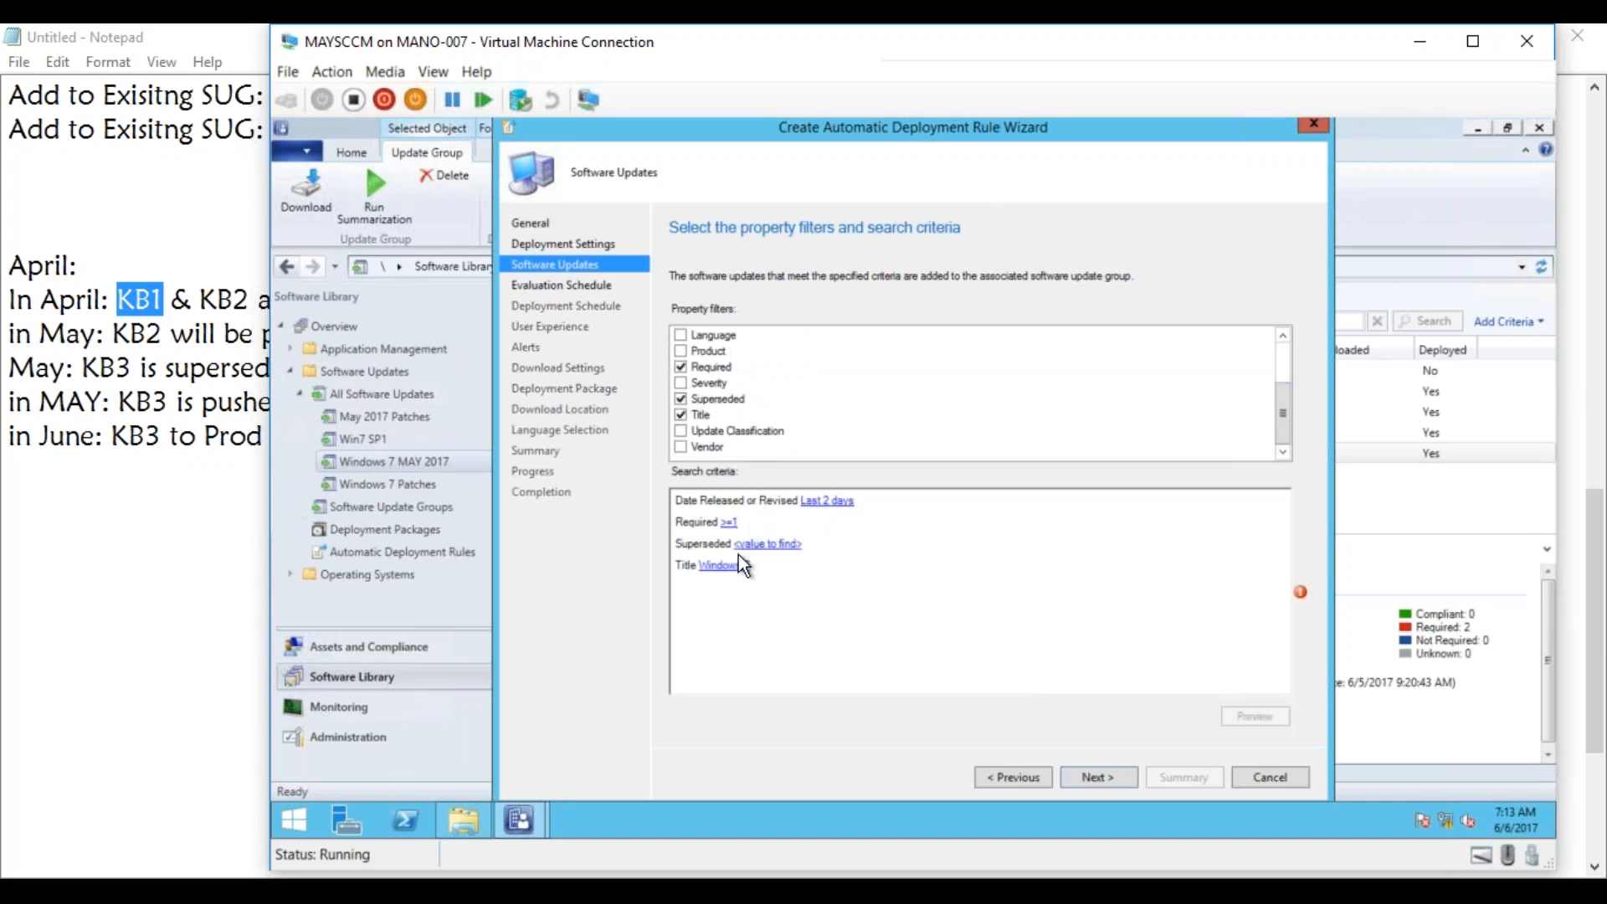
pyautogui.click(757, 545)
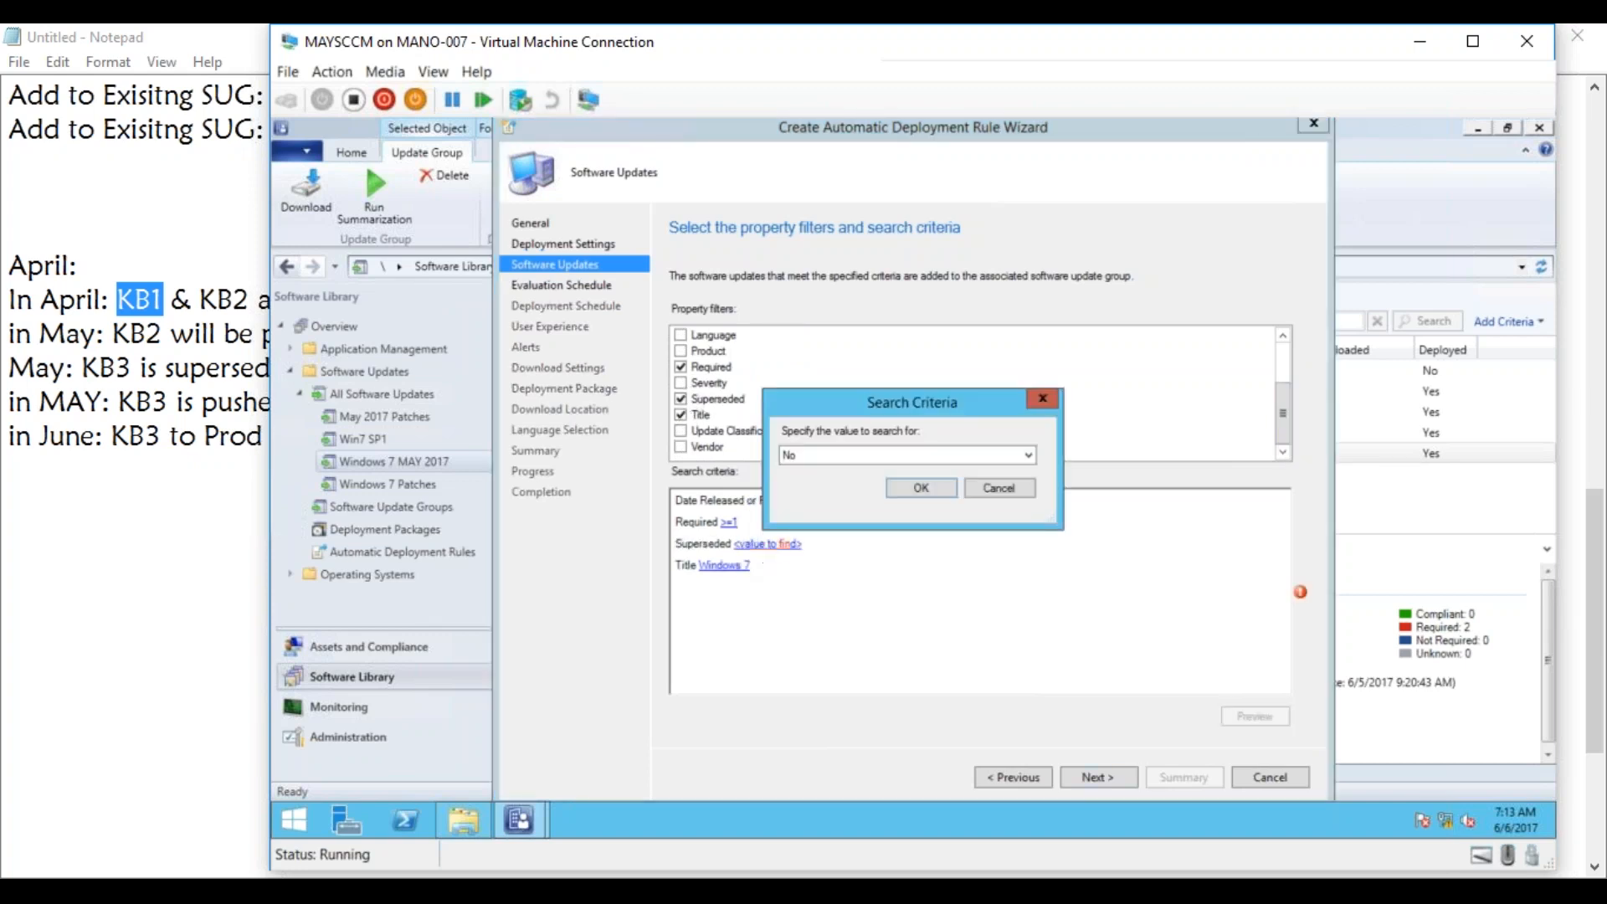
pyautogui.click(904, 487)
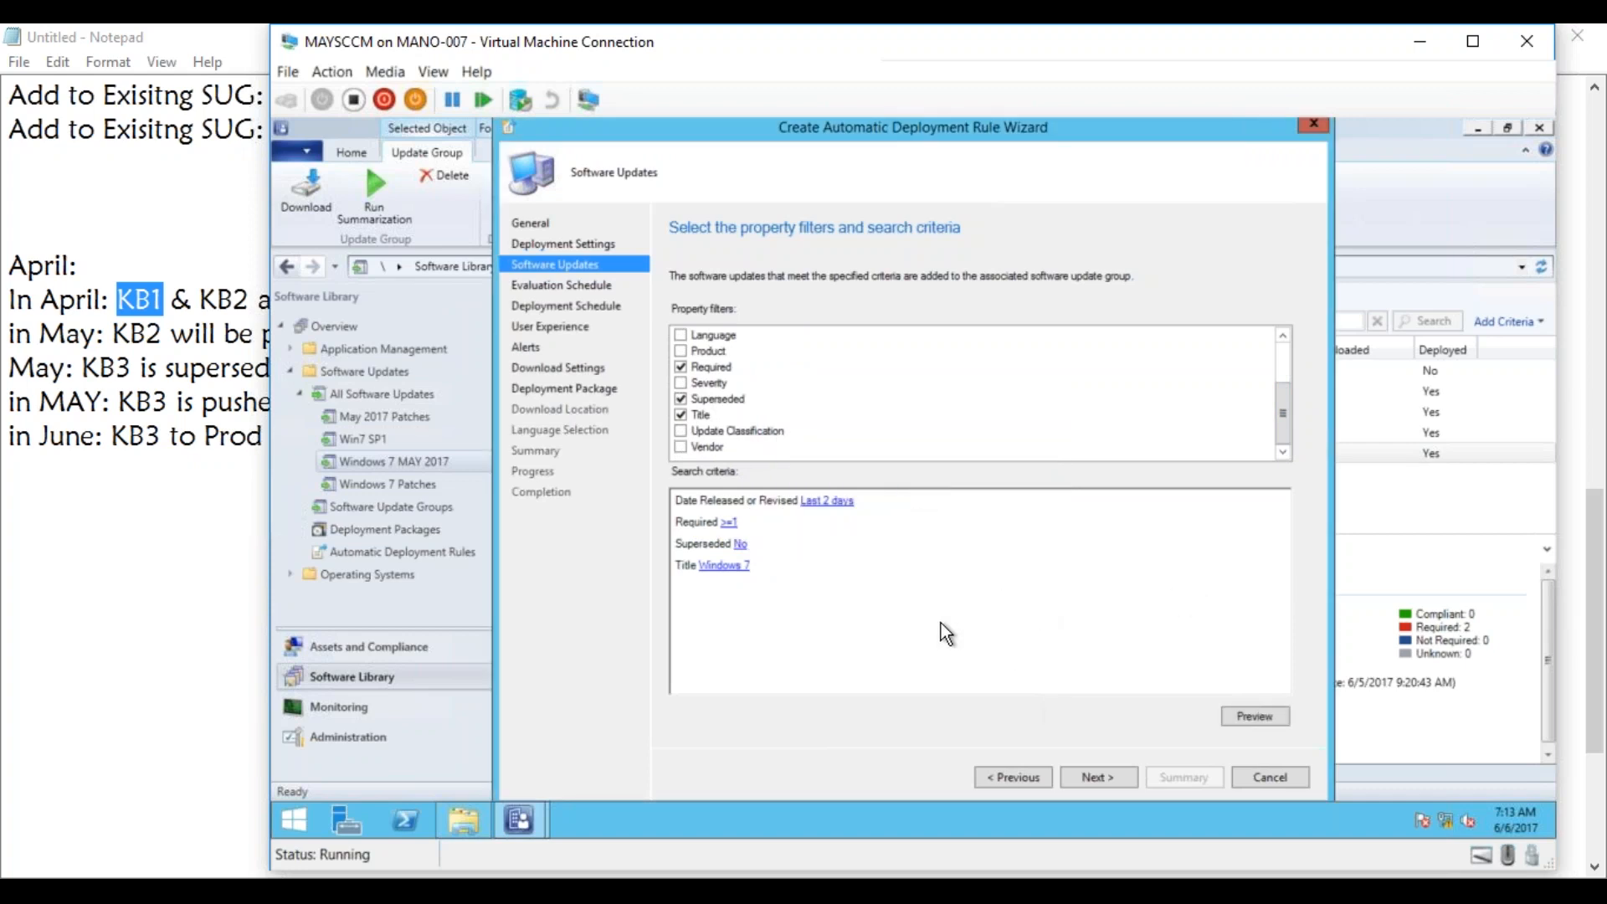
pyautogui.click(1103, 777)
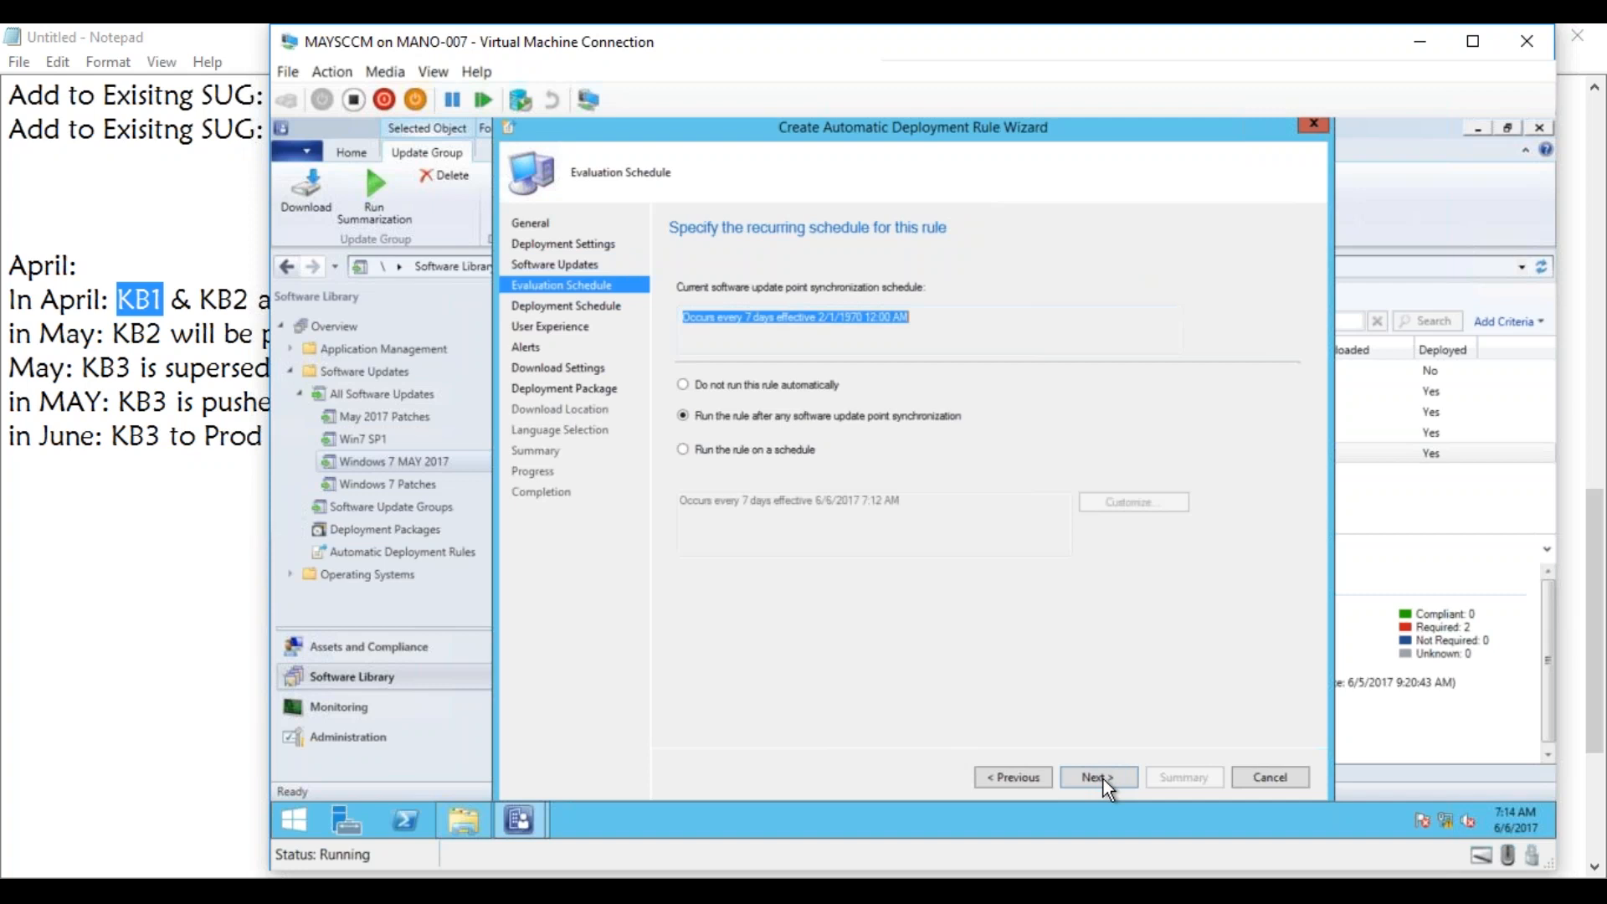
# Schedule the rule's evaluation to recur monthly, every 1 month on the second Thursday, and accept the evaluation schedule.
pyautogui.click(743, 452)
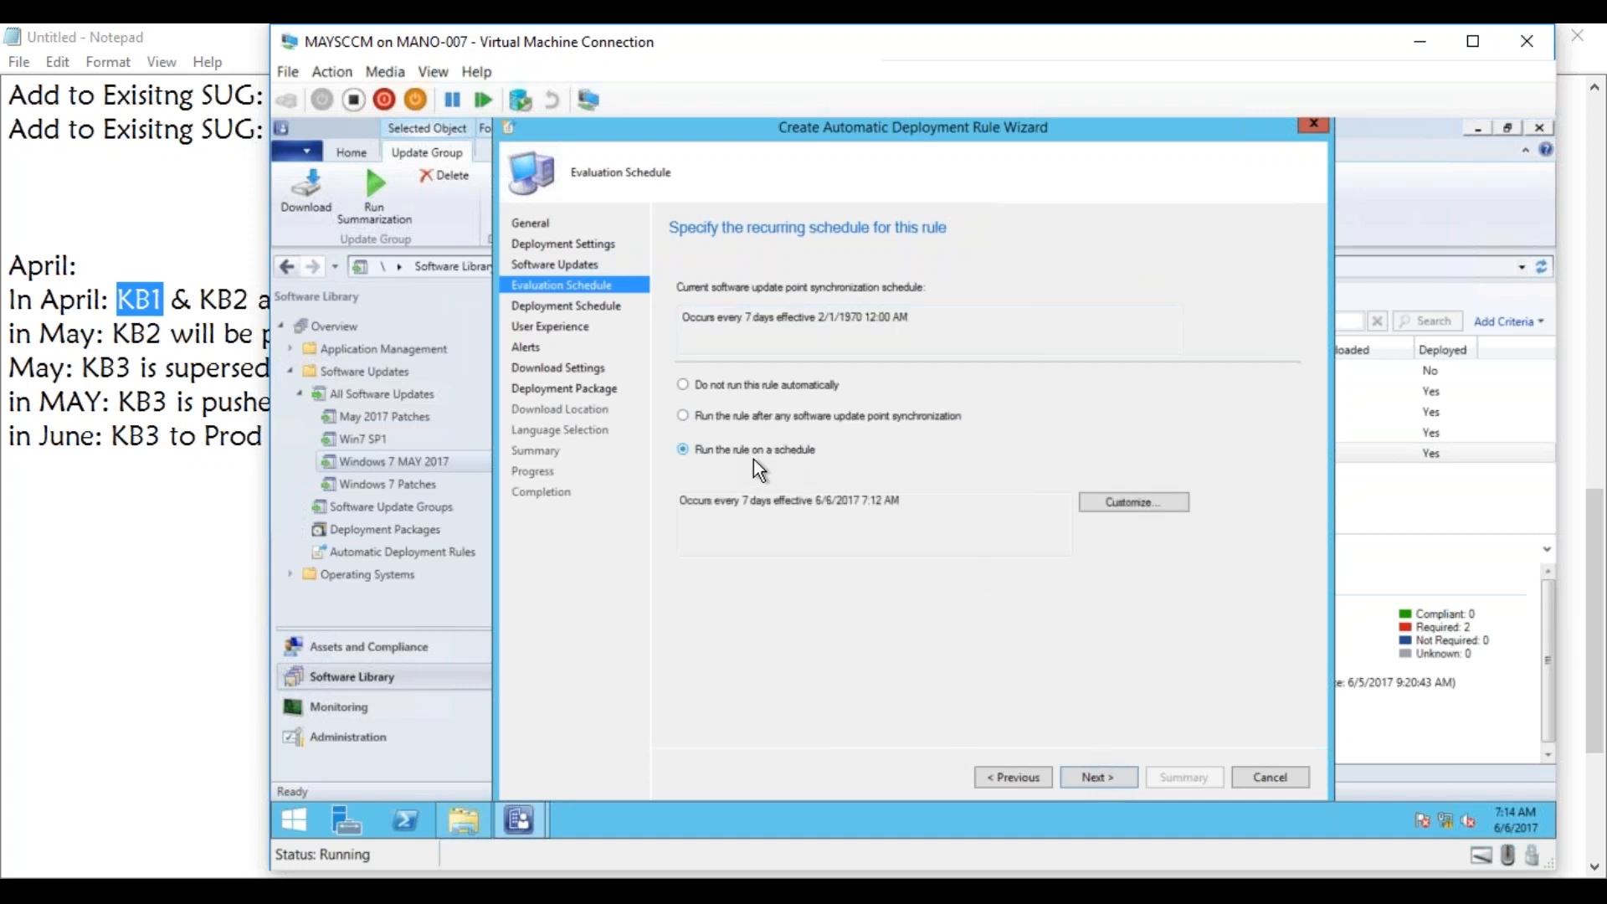
pyautogui.click(1133, 502)
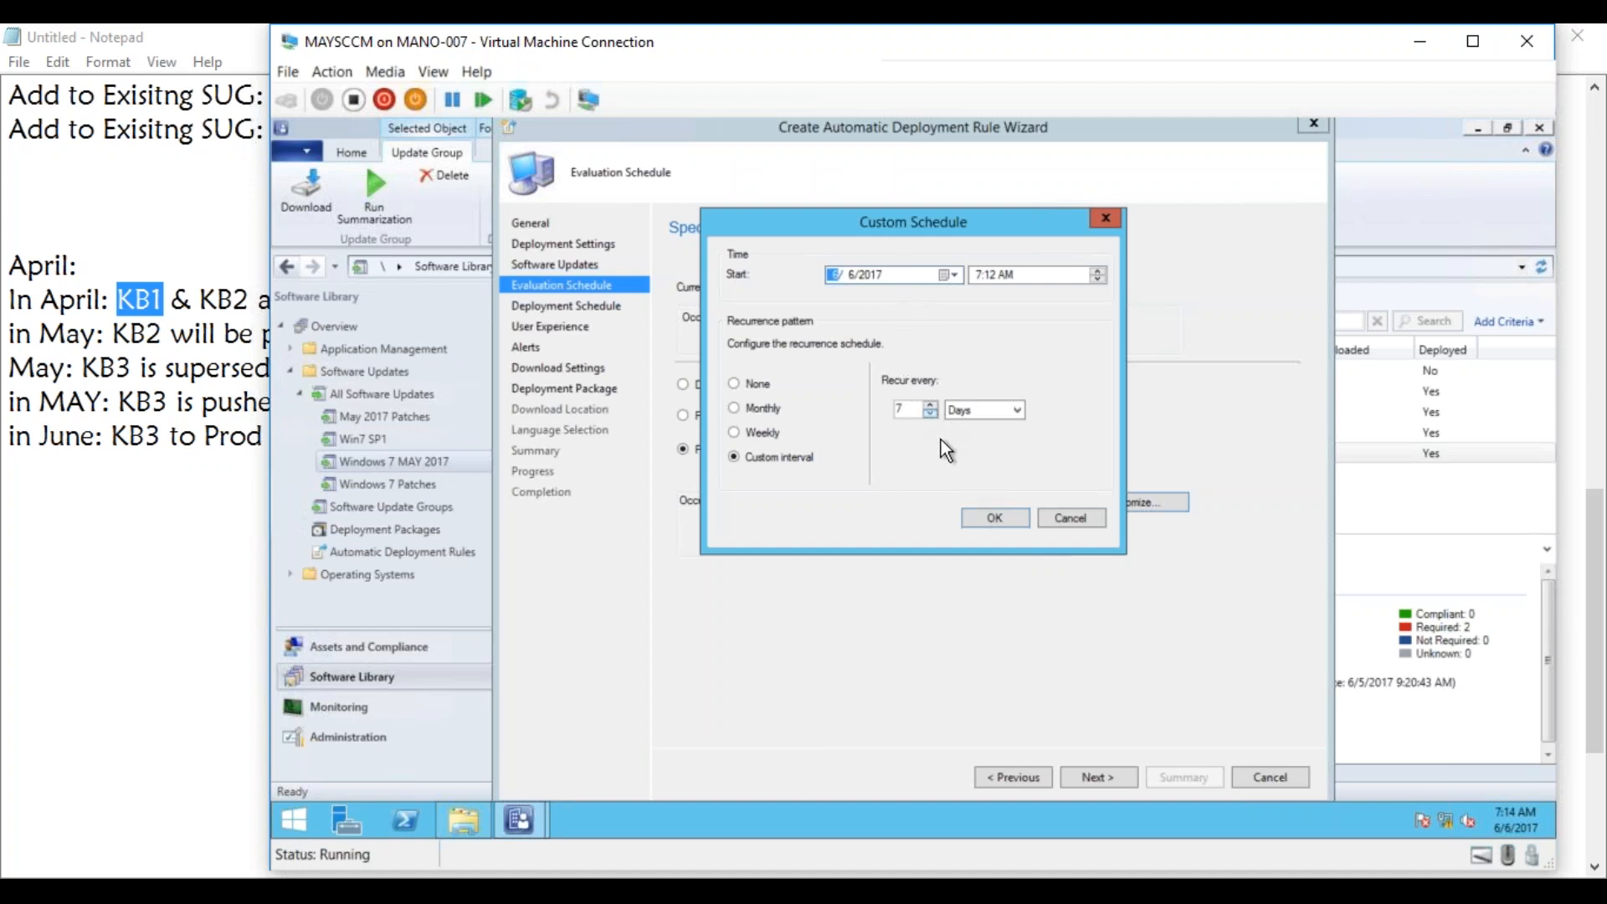
pyautogui.click(999, 520)
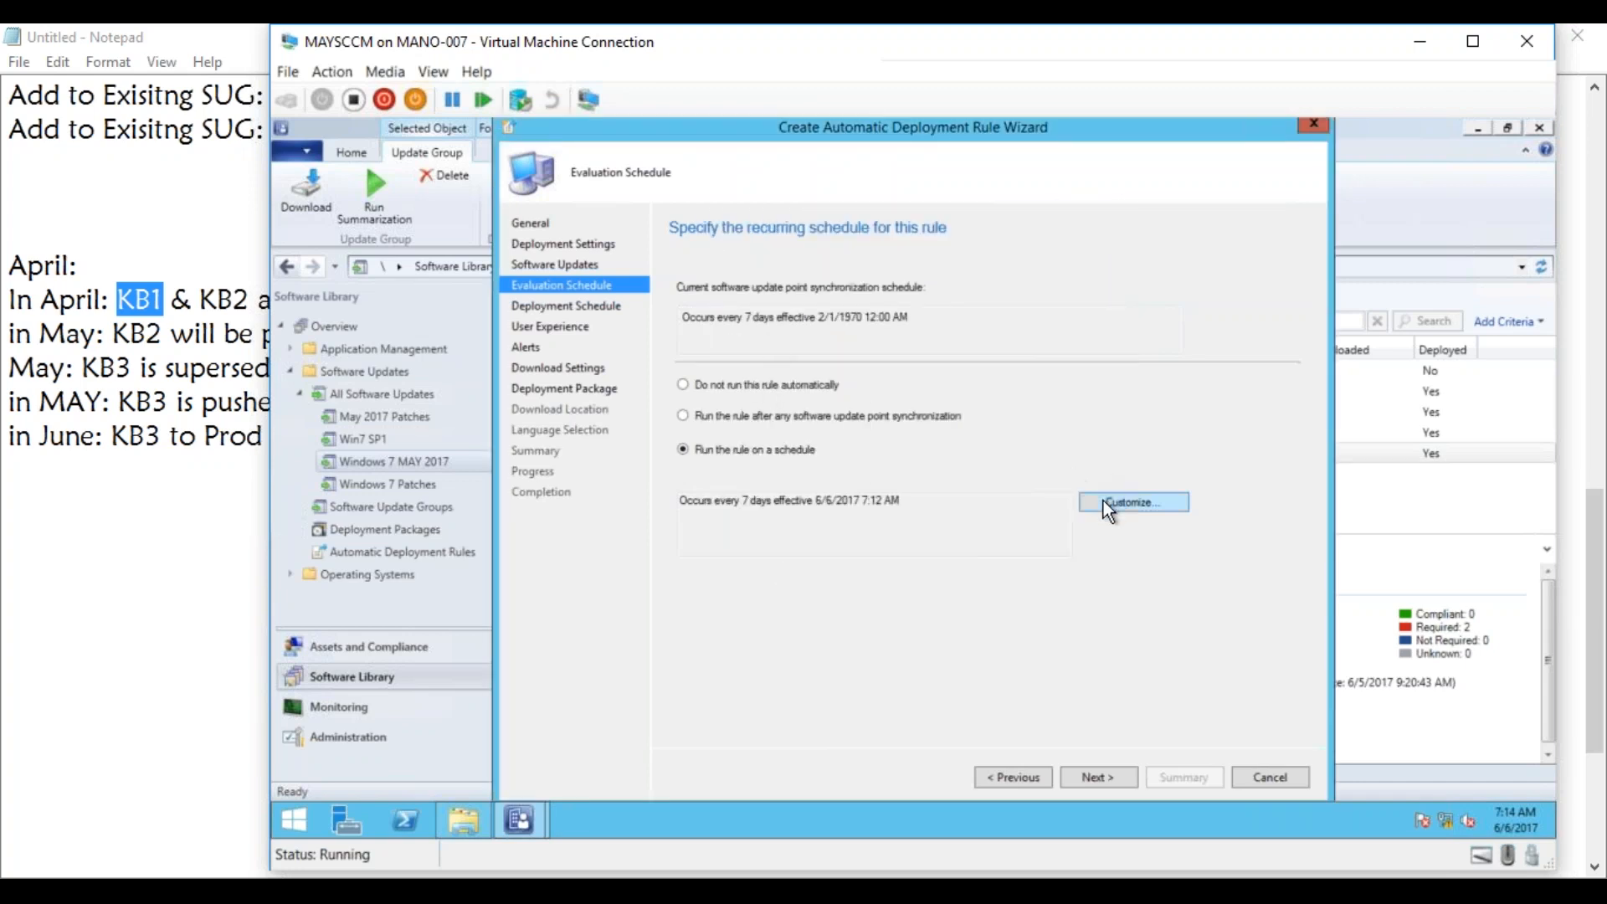
pyautogui.click(1108, 504)
pyautogui.click(778, 408)
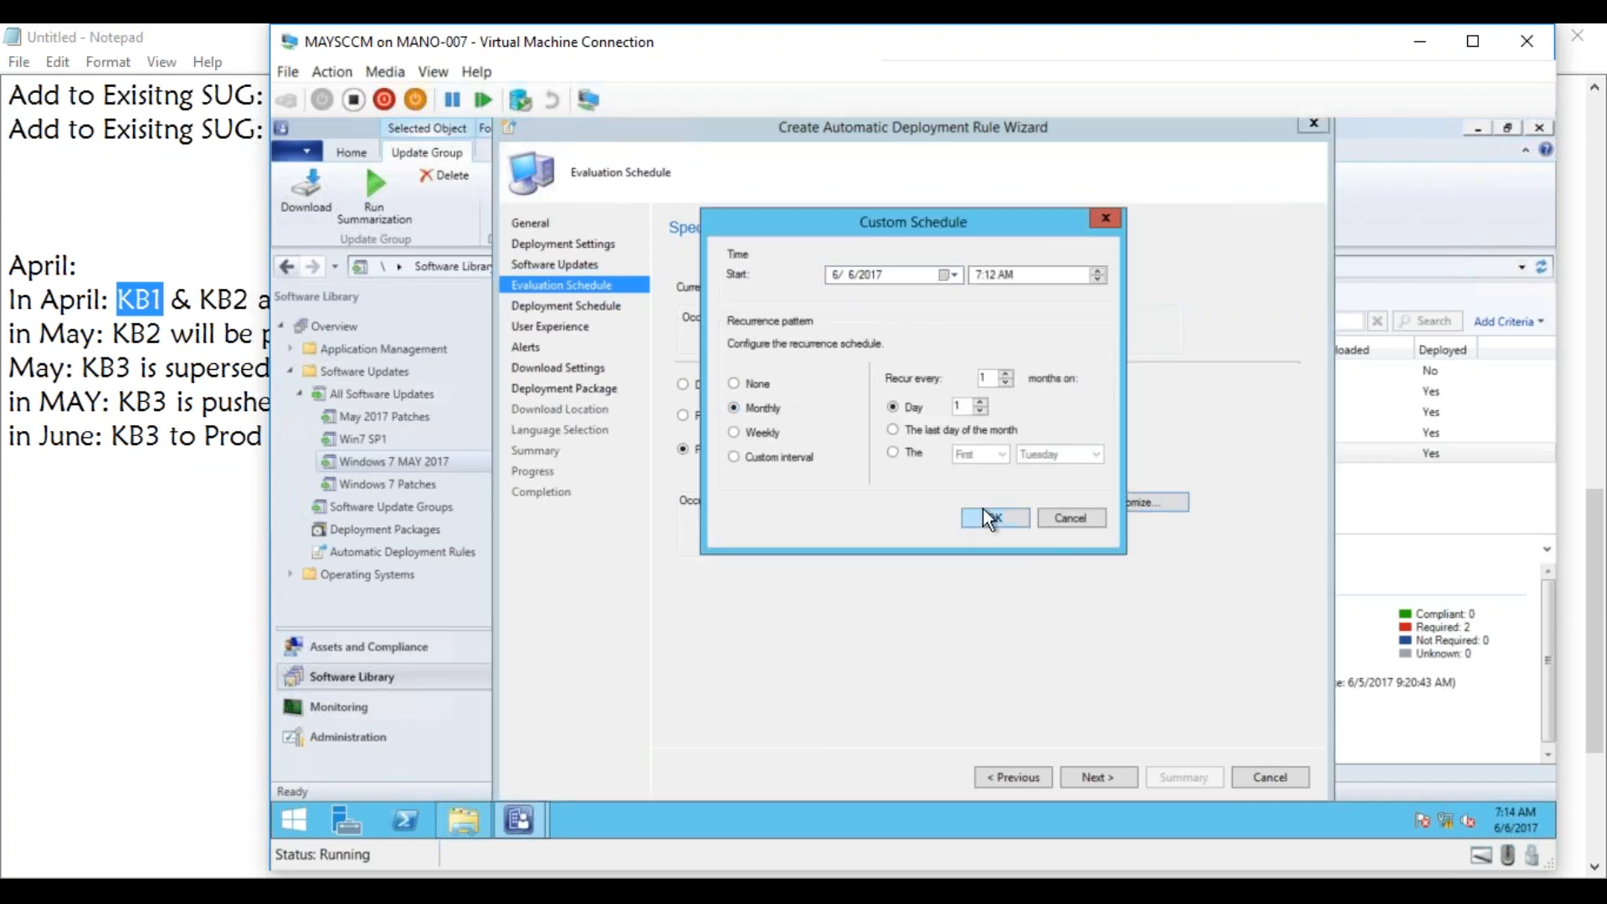
pyautogui.click(912, 454)
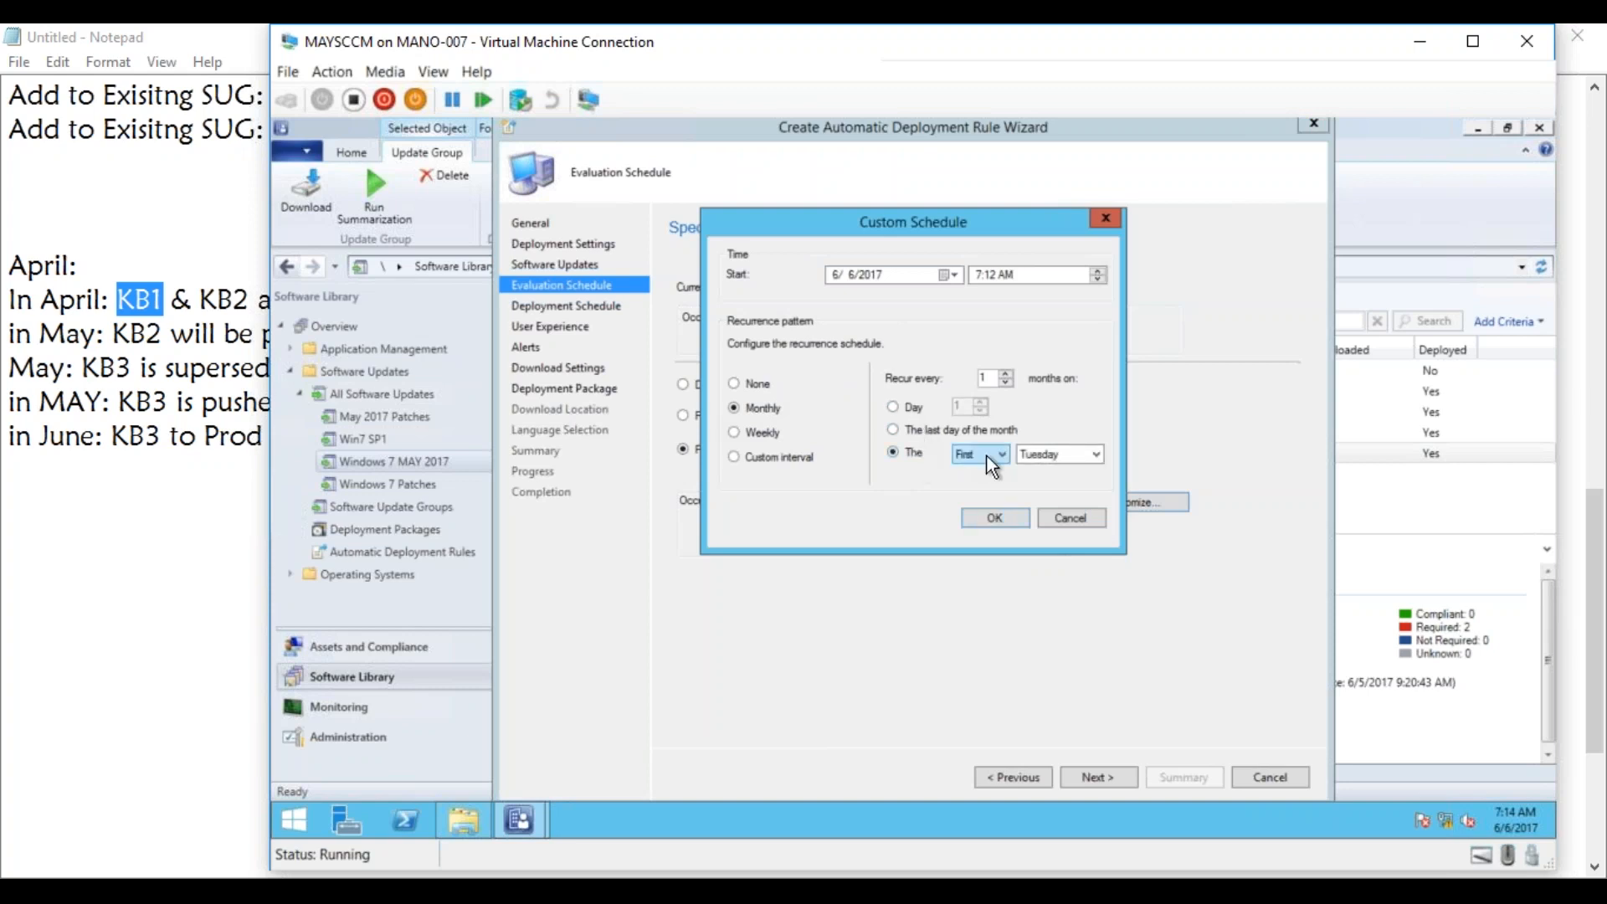
pyautogui.click(993, 453)
pyautogui.click(1037, 454)
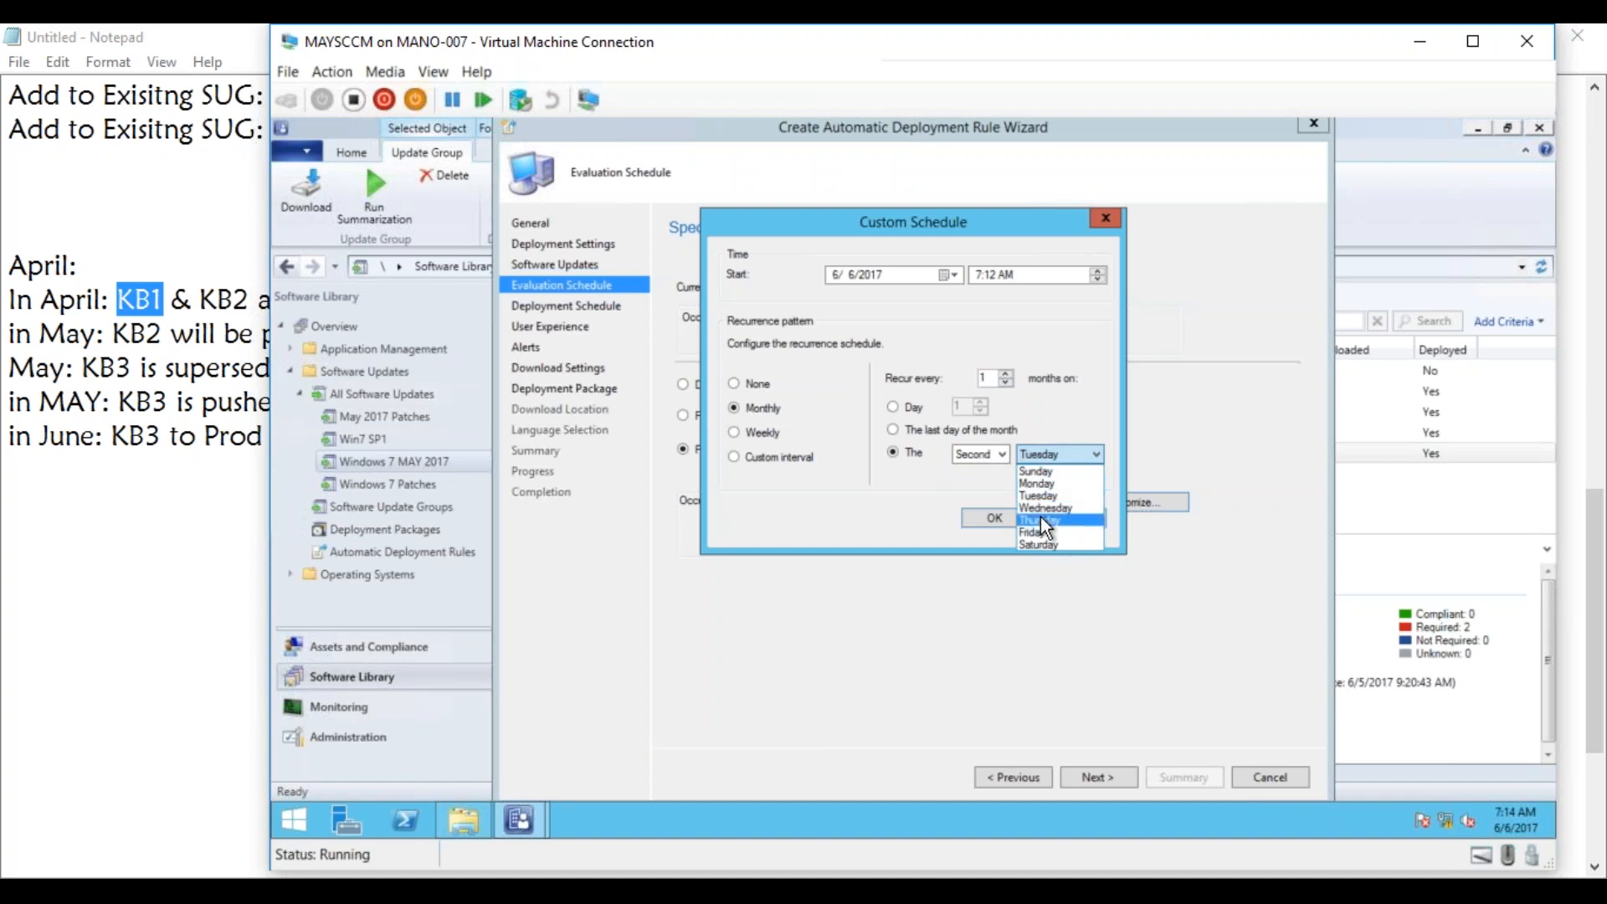
pyautogui.click(1038, 519)
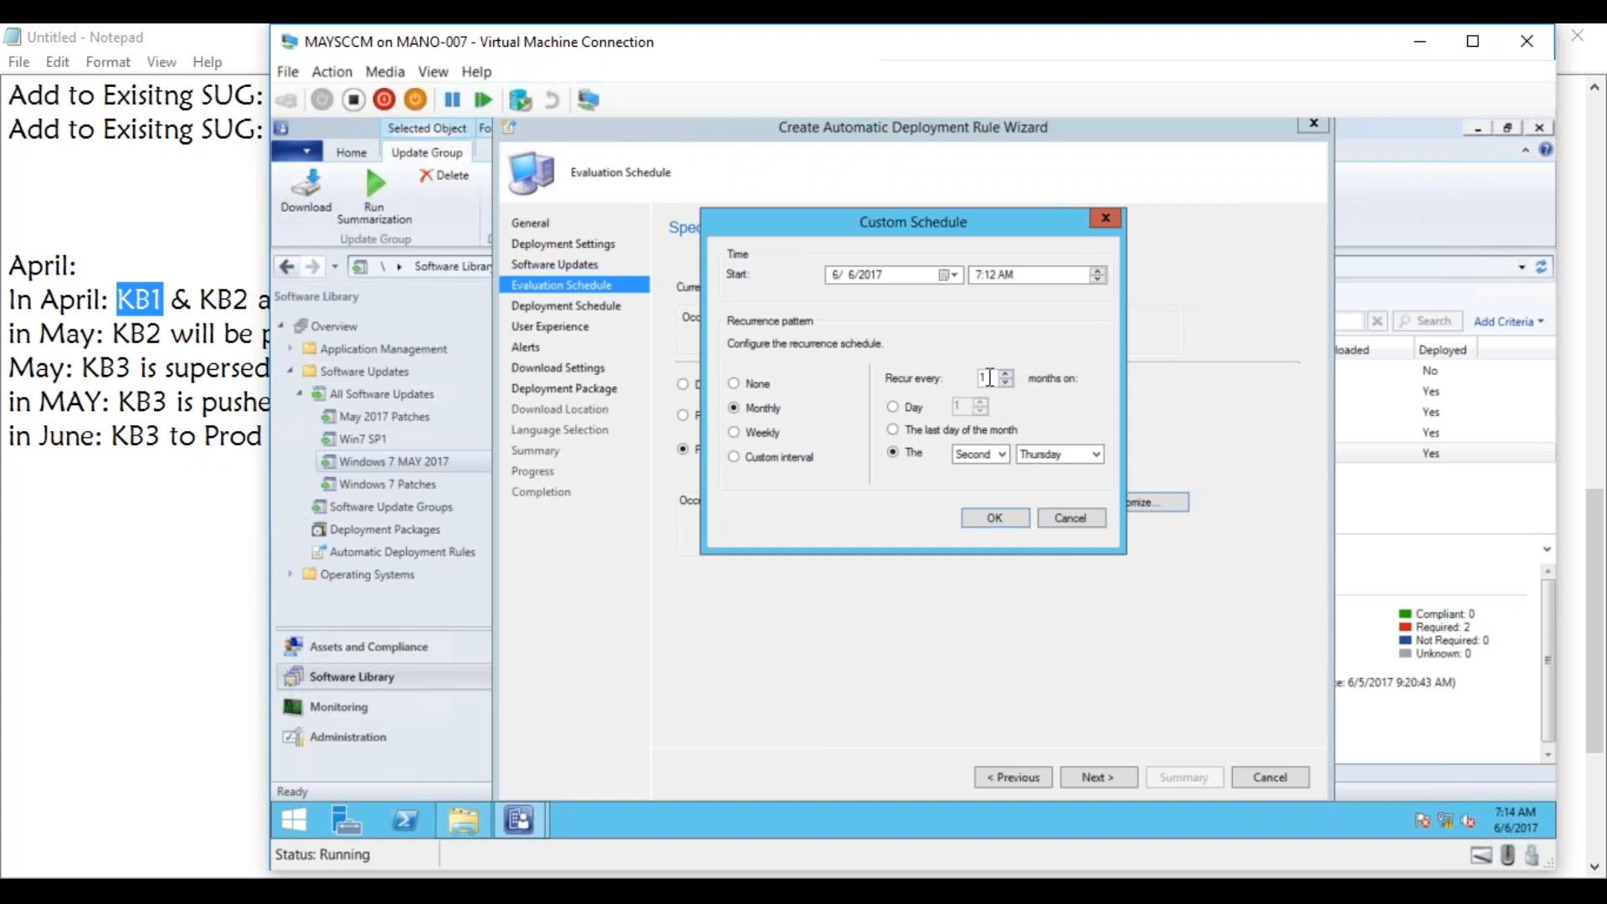
pyautogui.moveTo(989, 378); pyautogui.dragTo(977, 378)
pyautogui.click(1001, 515)
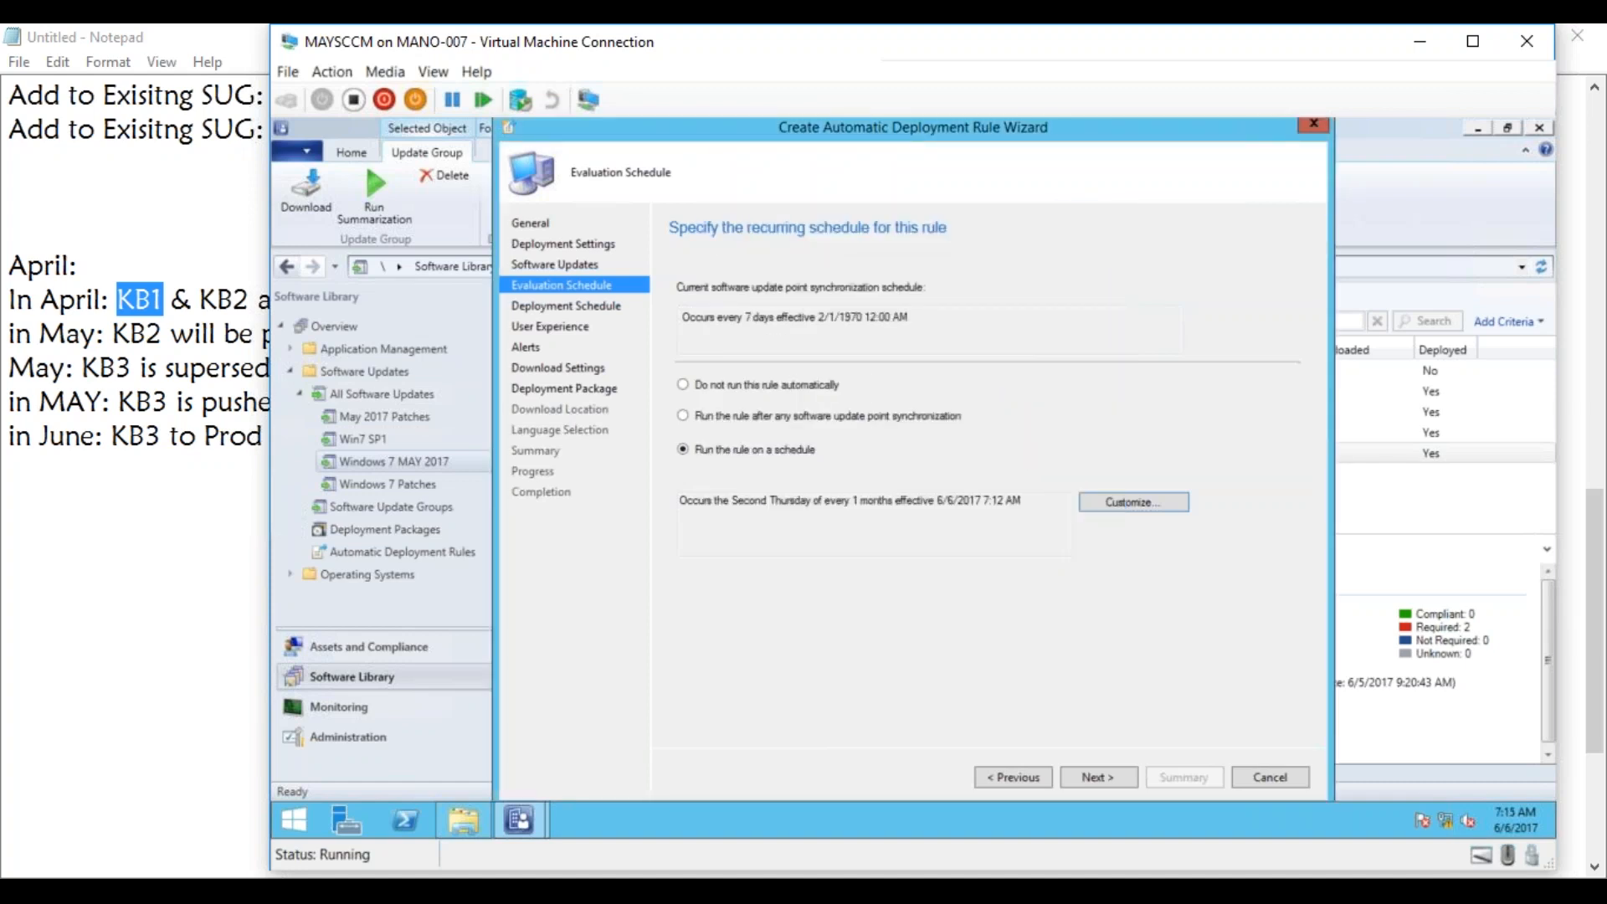
pyautogui.click(1106, 776)
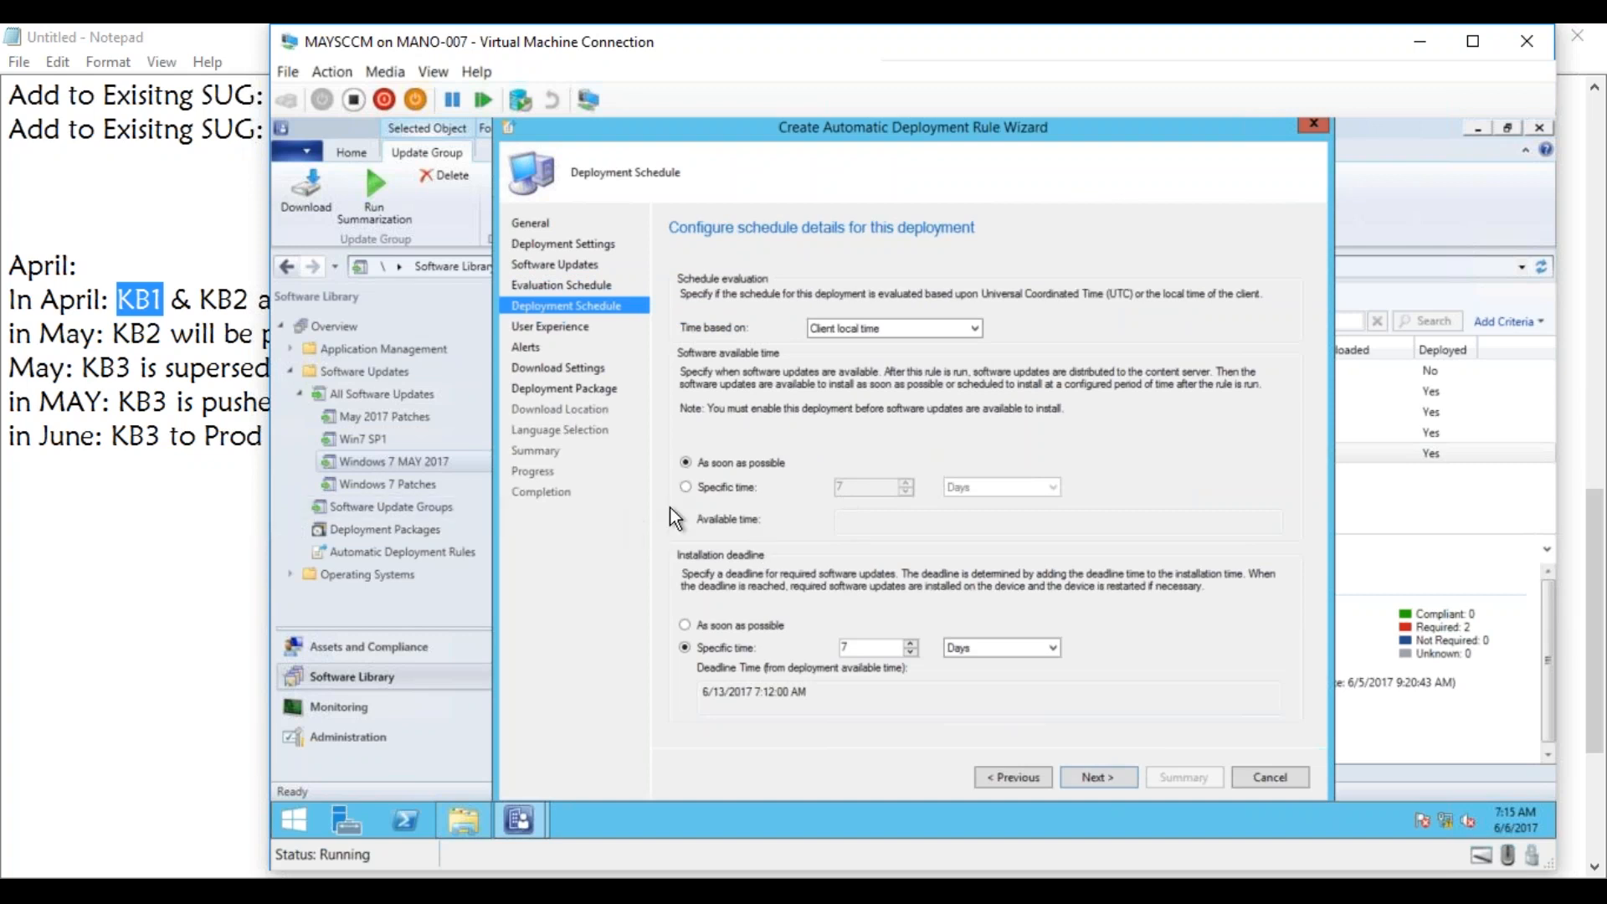
# Set the installation deadline to as soon as possible and show all notifications in Software Center, accepting the default alerts and download settings.
pyautogui.click(706, 625)
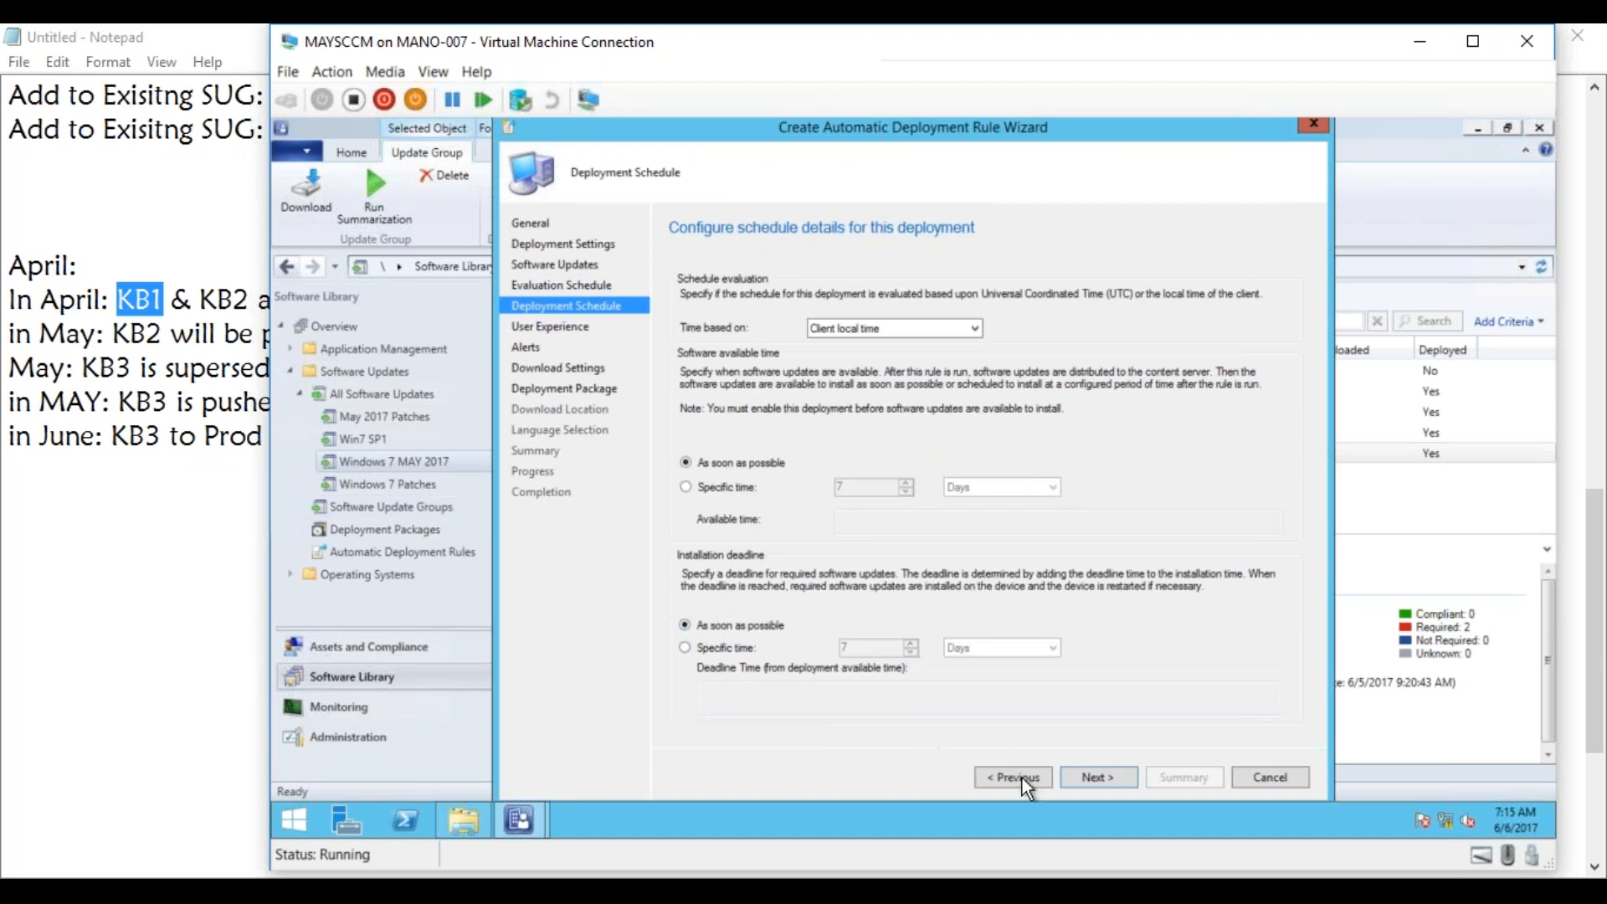
pyautogui.click(1103, 777)
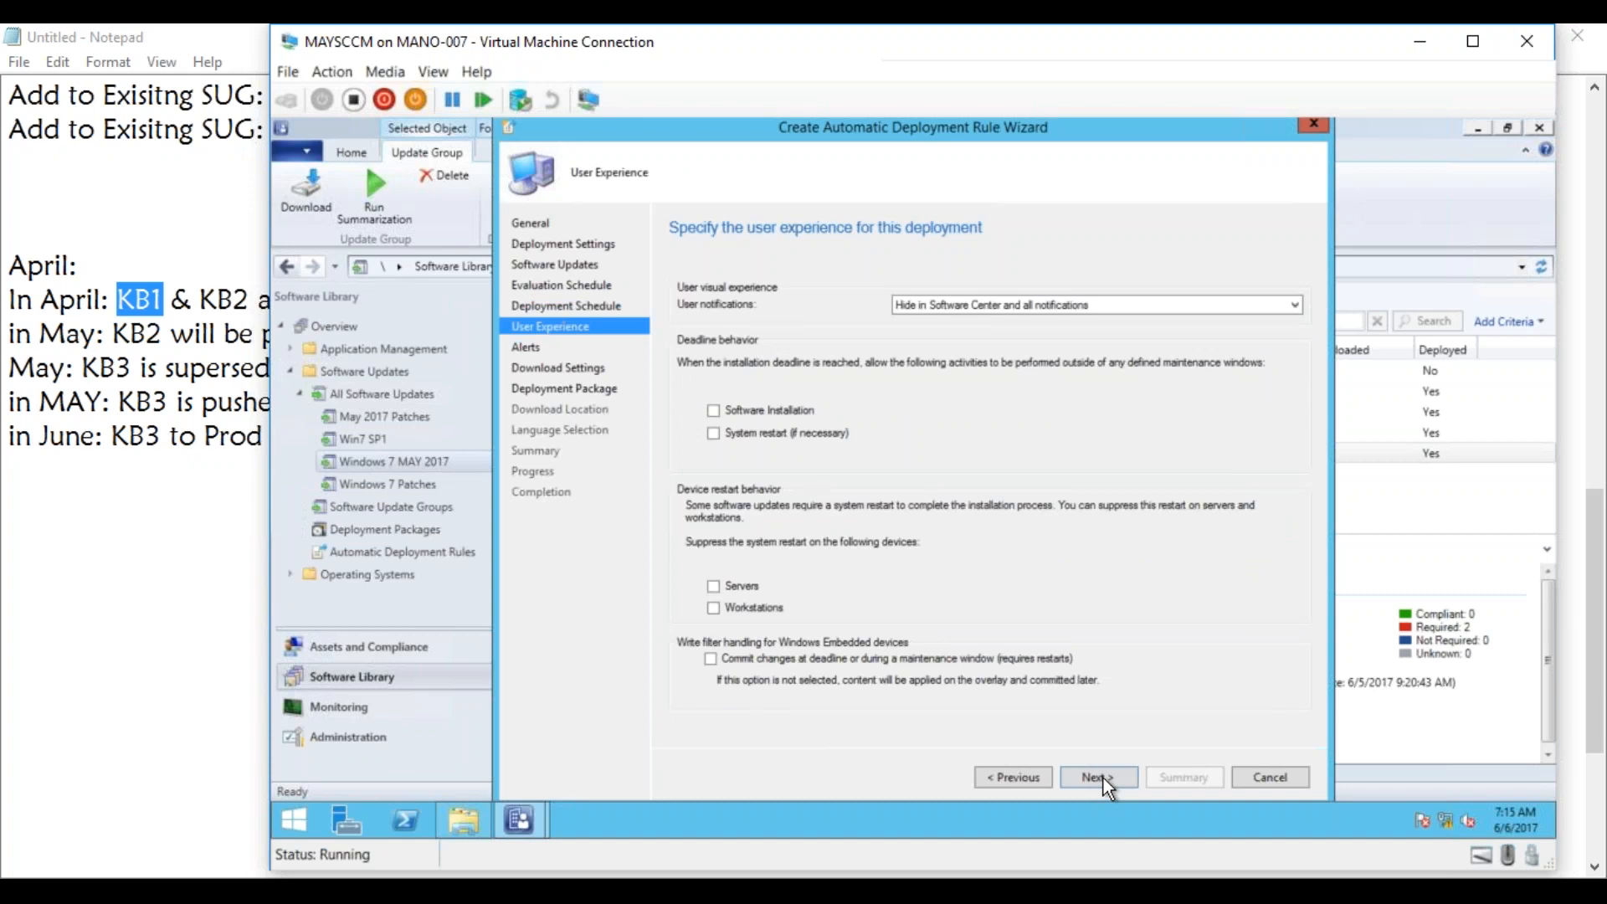
pyautogui.click(968, 306)
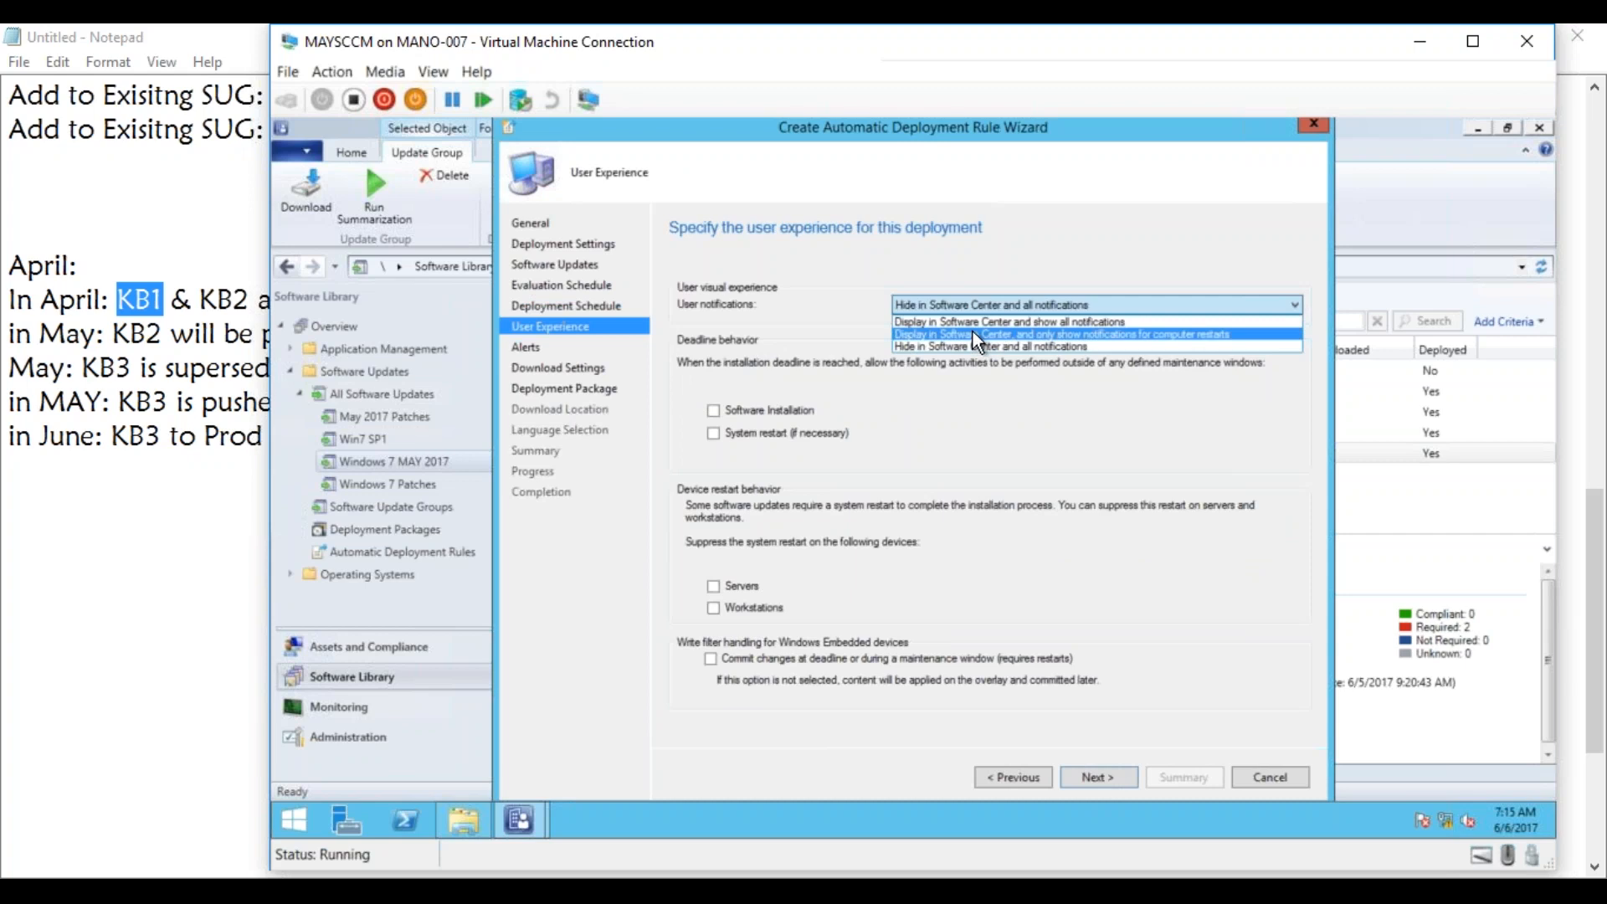
pyautogui.click(972, 320)
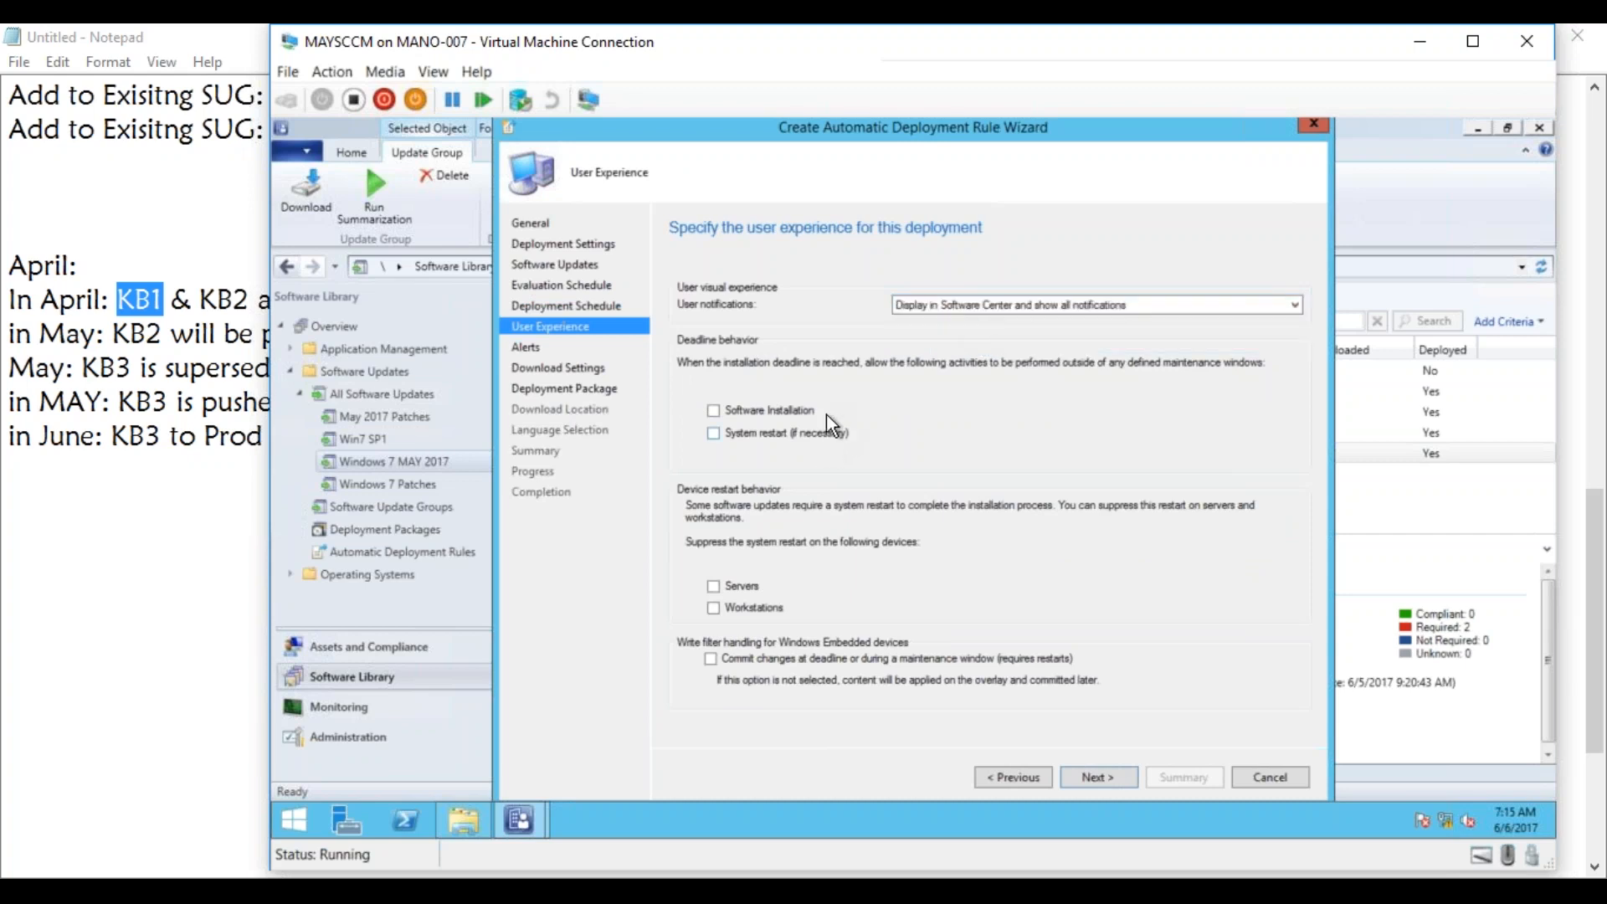
pyautogui.click(1095, 780)
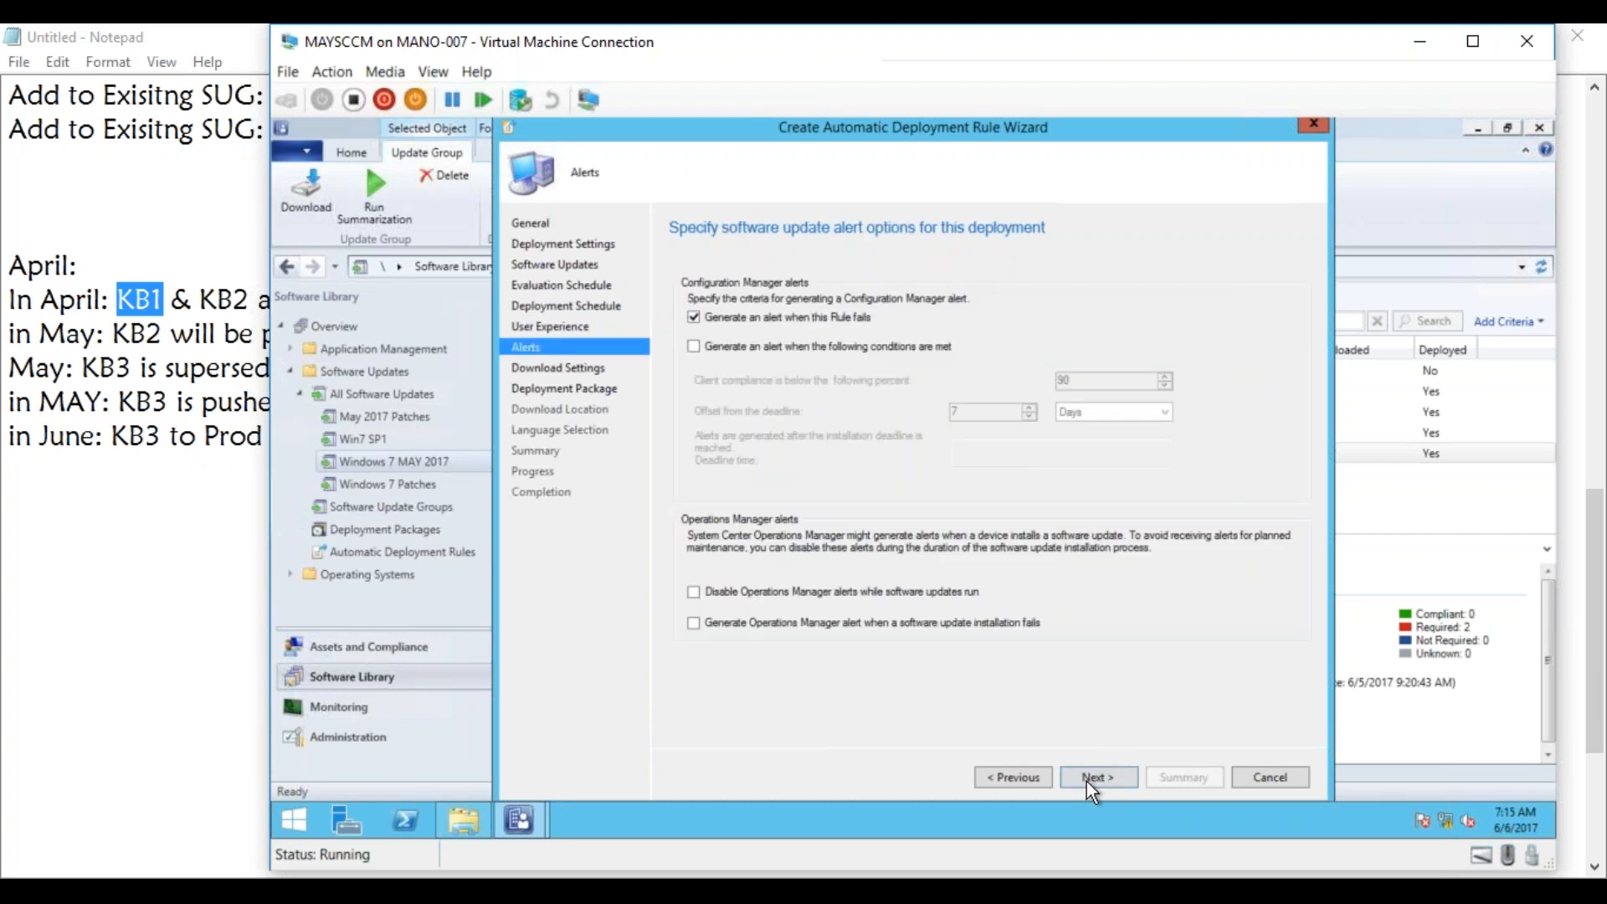
pyautogui.click(1090, 783)
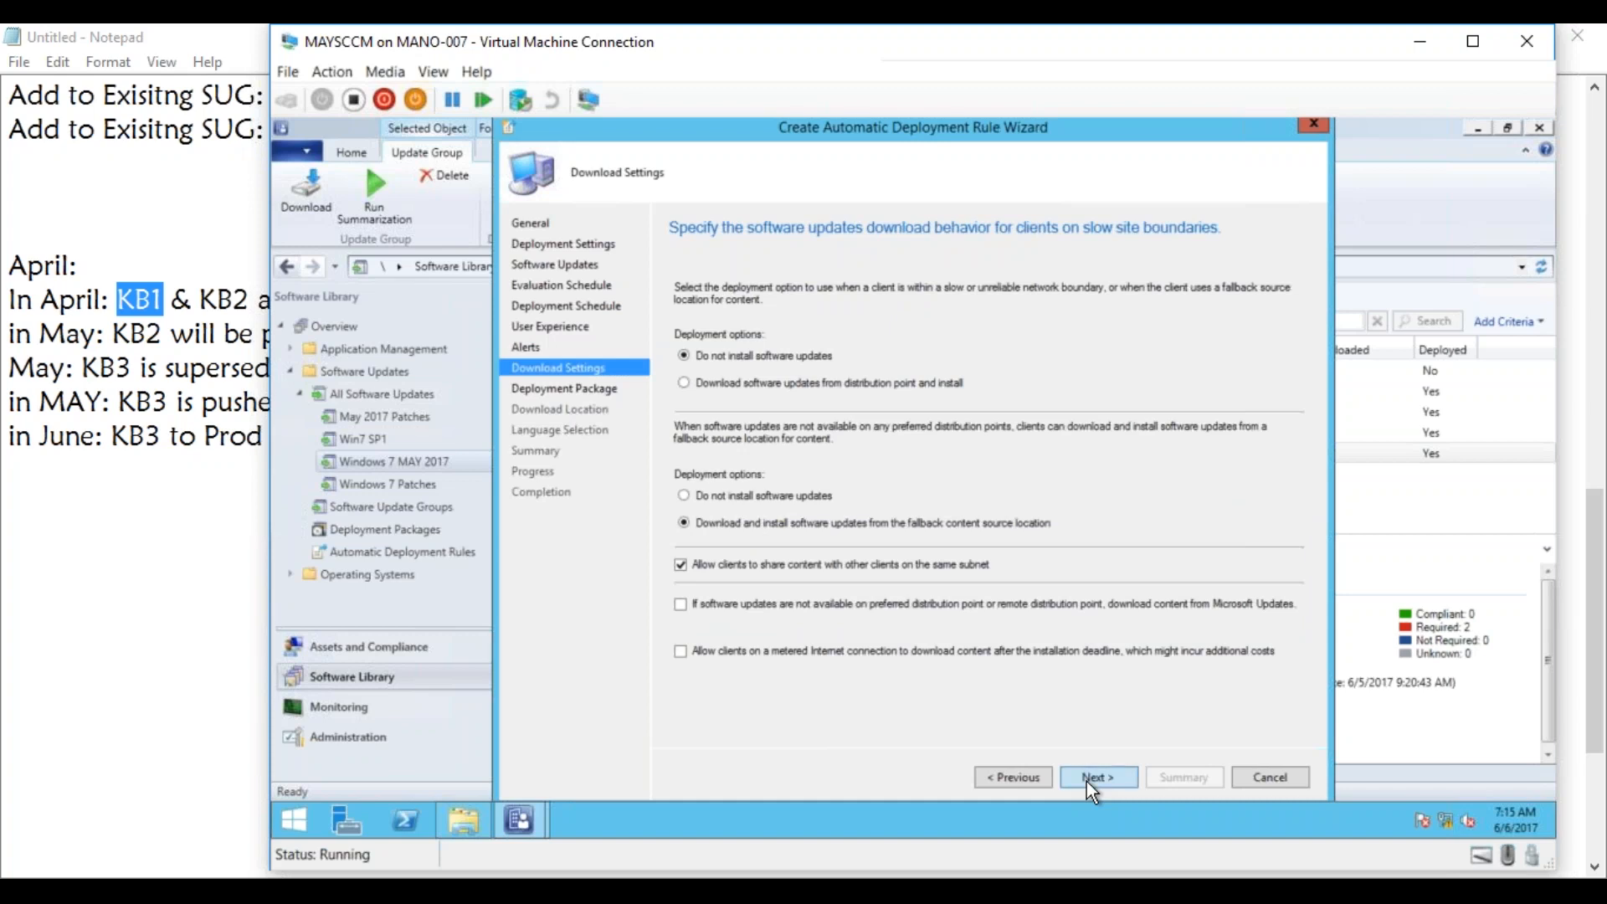
pyautogui.click(1087, 781)
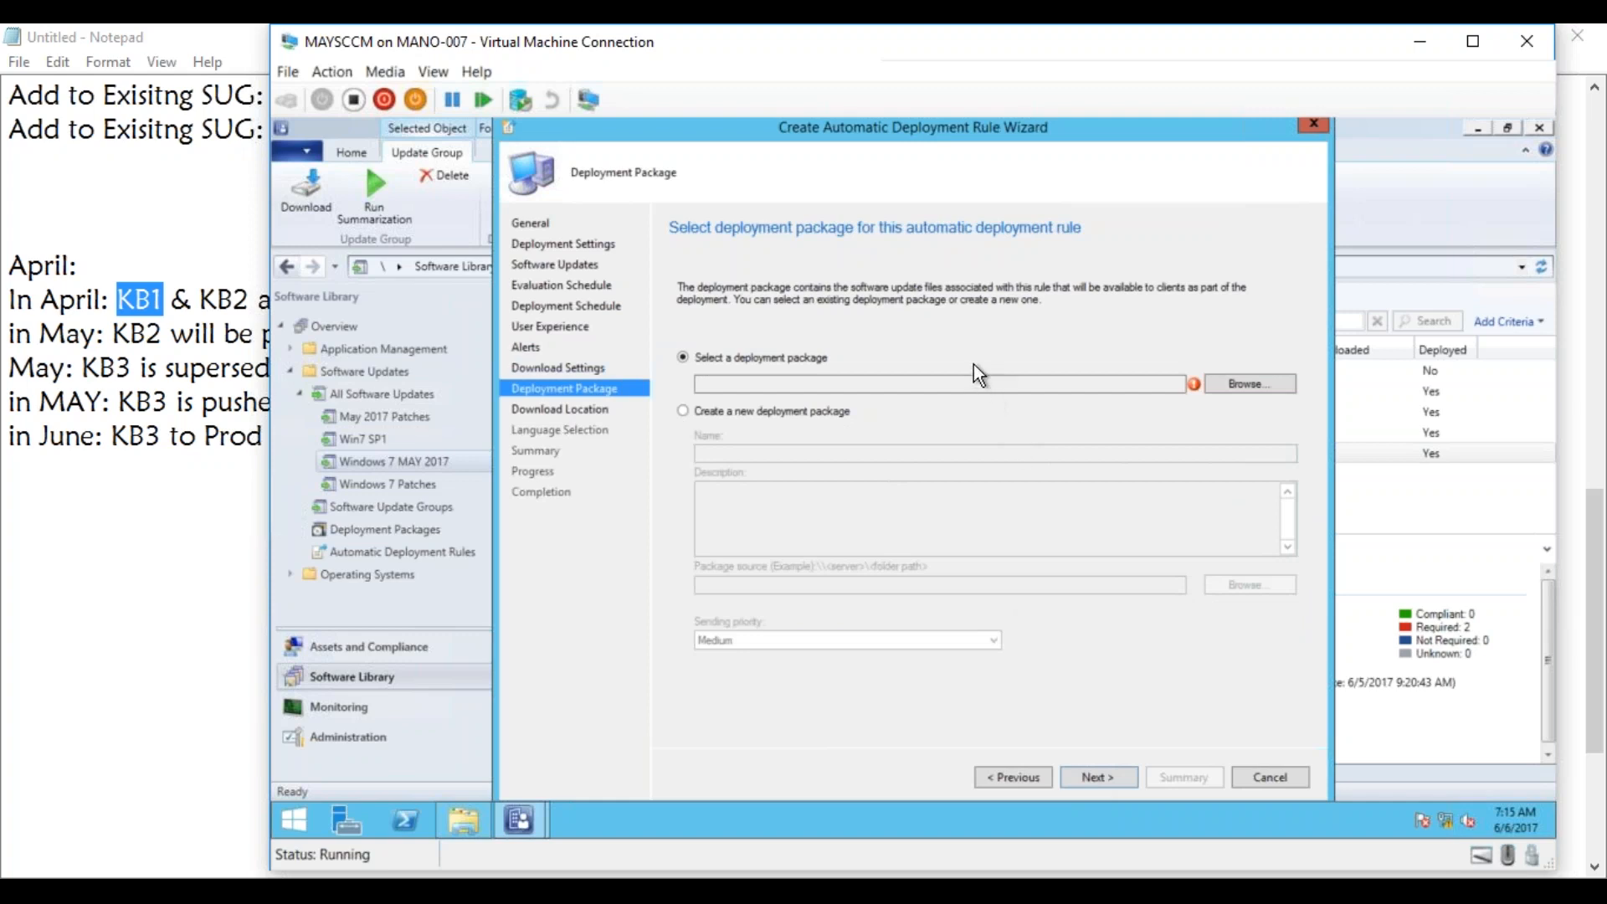
# Assign the existing Windows 7 Patches deployment package to the rule, accepting update downloads from the Internet in English.
pyautogui.click(825, 416)
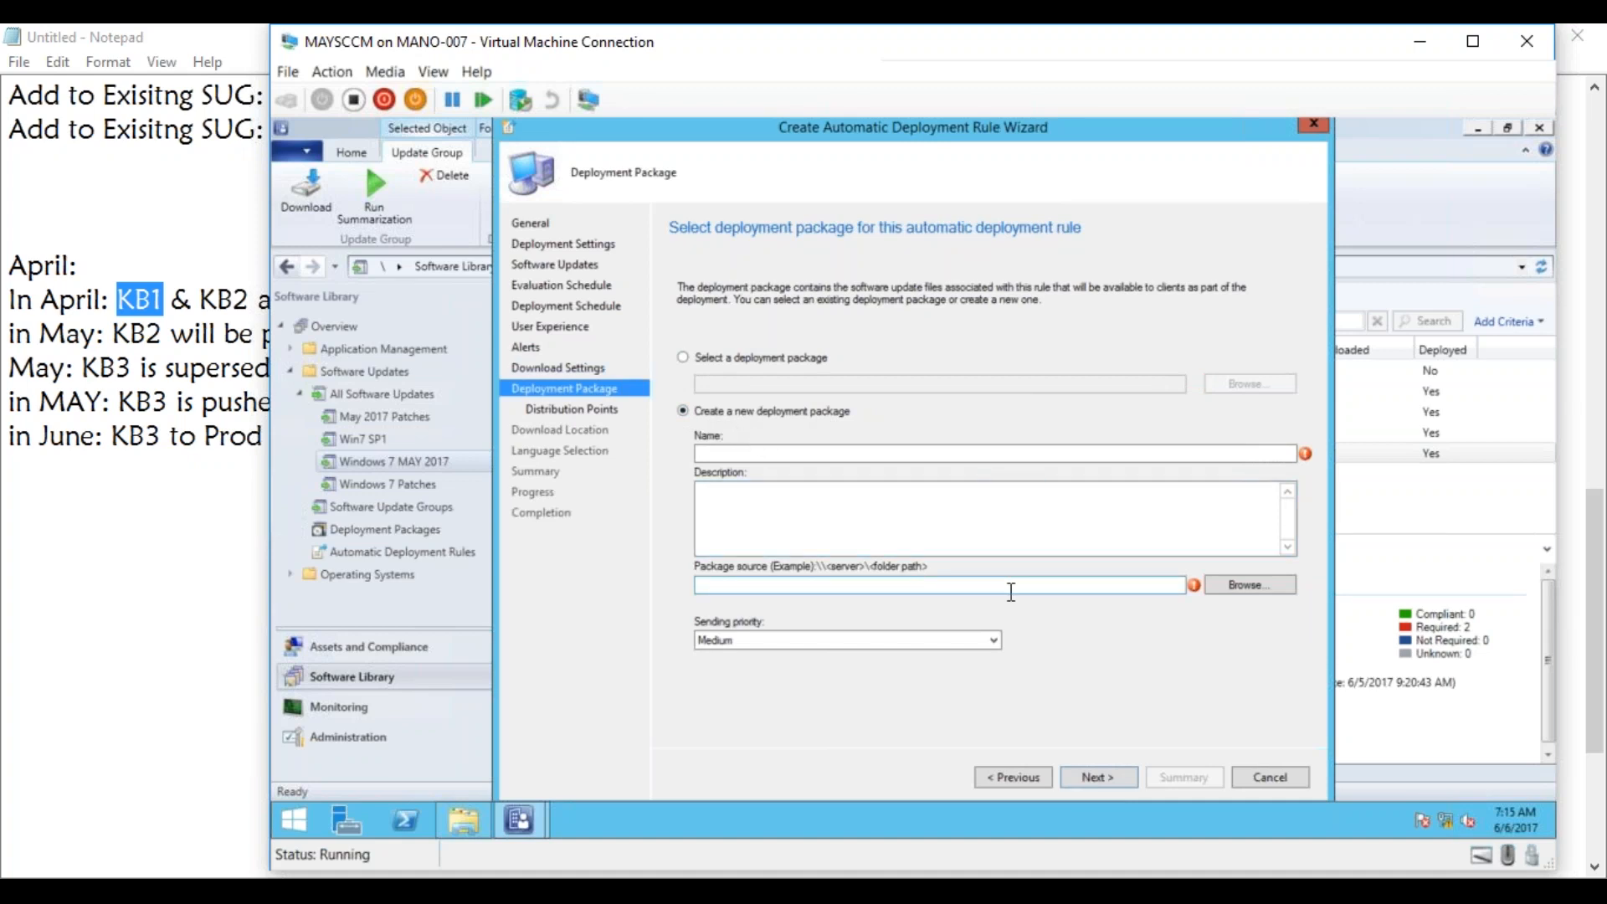
pyautogui.click(796, 357)
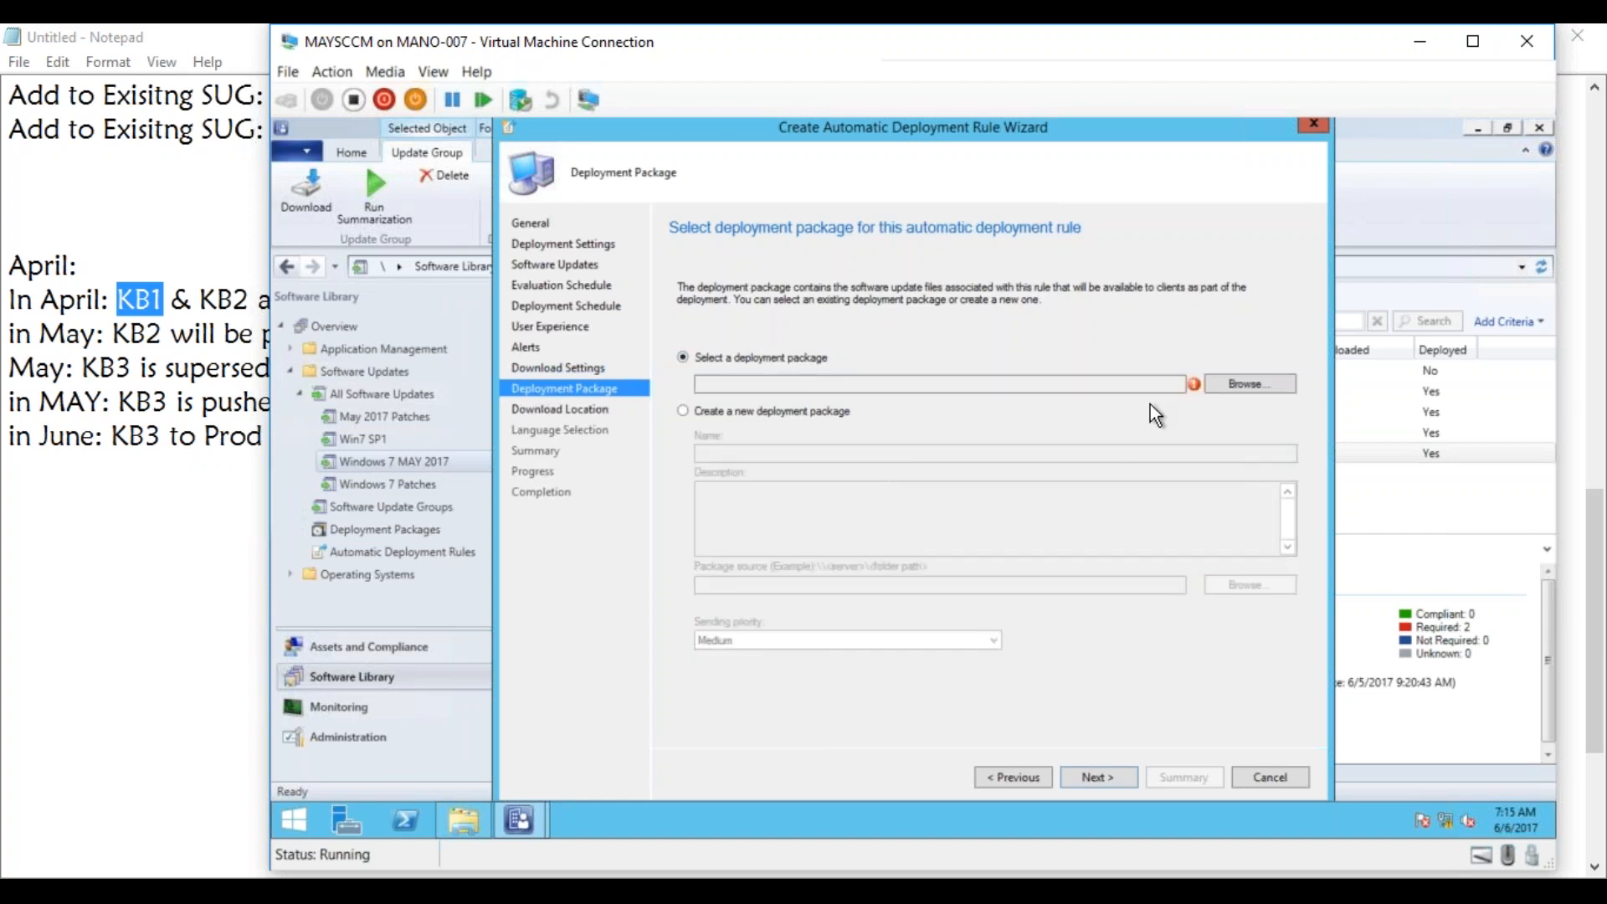
pyautogui.click(1244, 383)
pyautogui.click(831, 349)
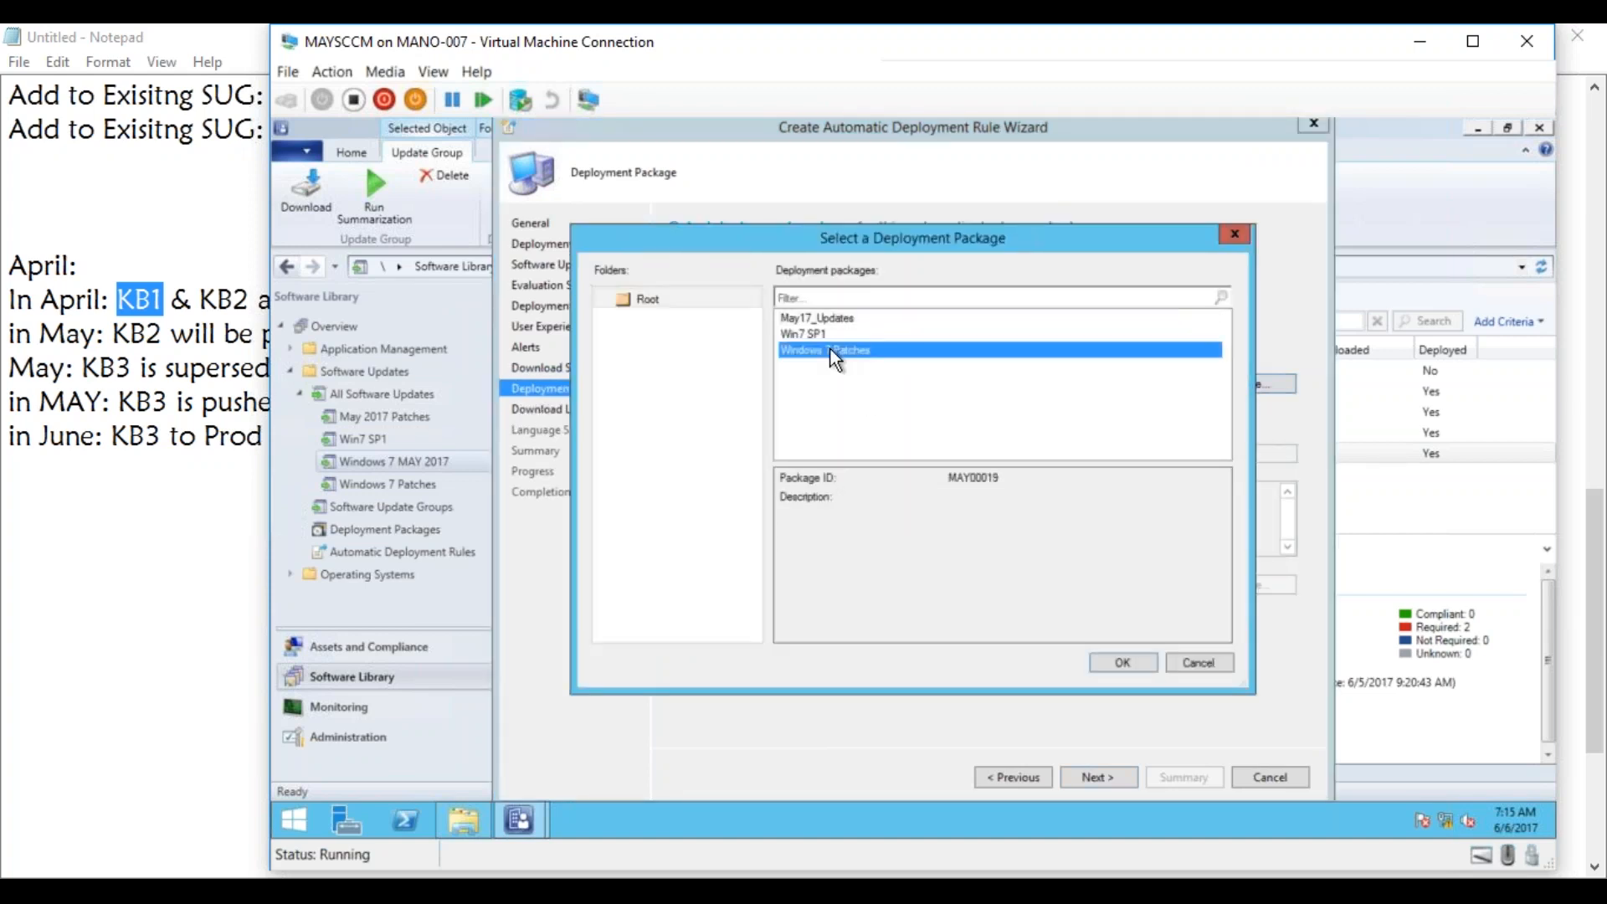
pyautogui.click(1123, 662)
pyautogui.click(1096, 777)
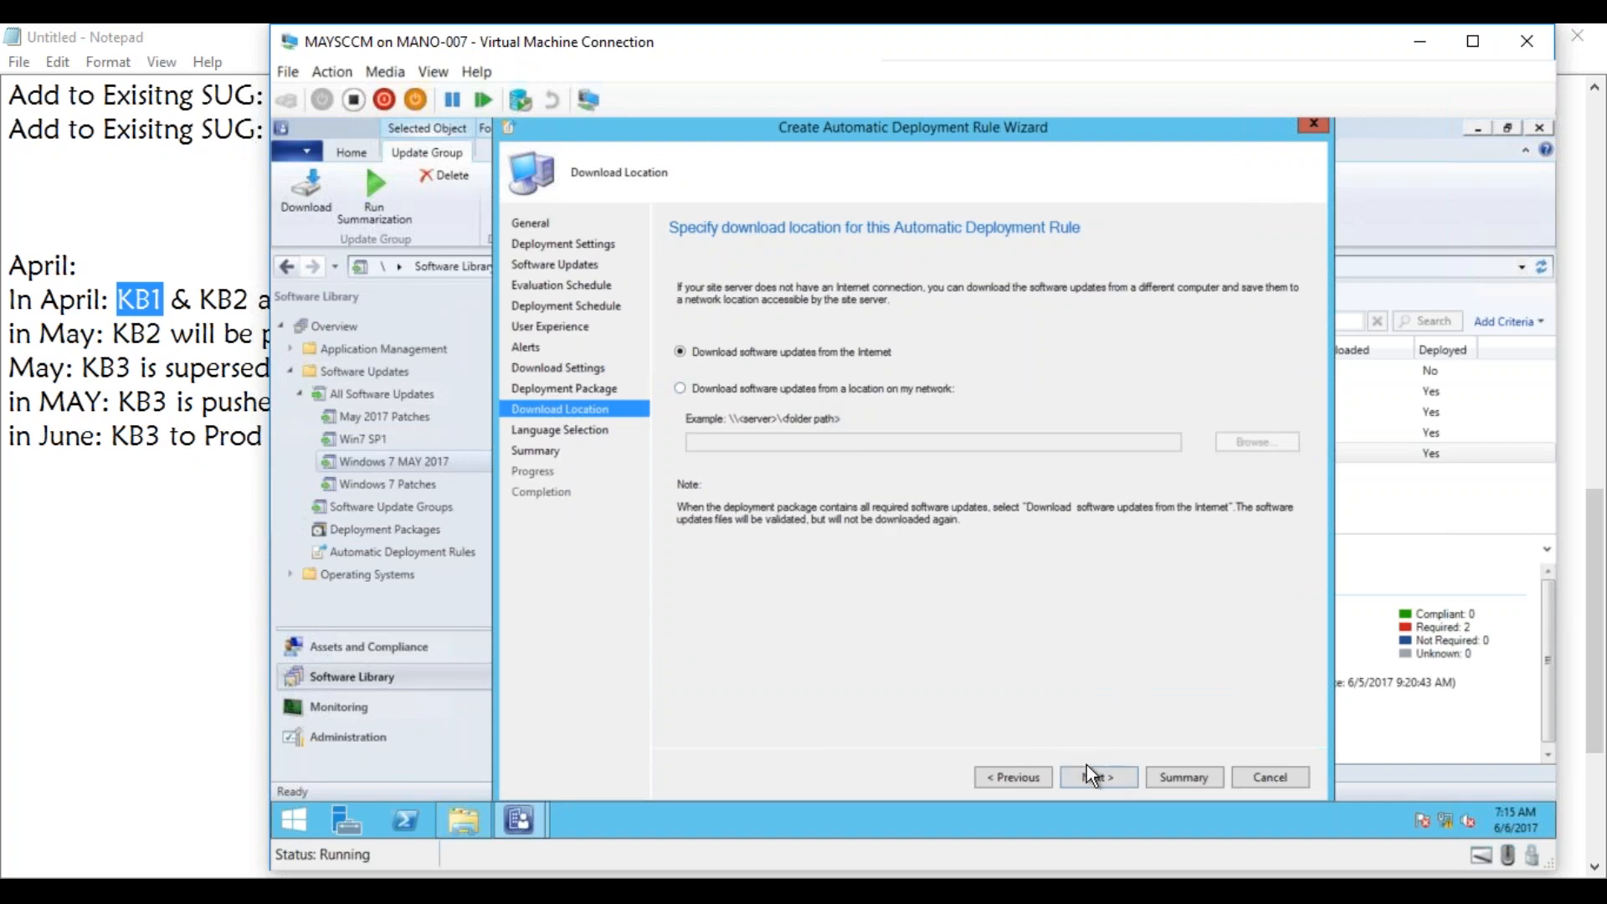
pyautogui.click(1093, 776)
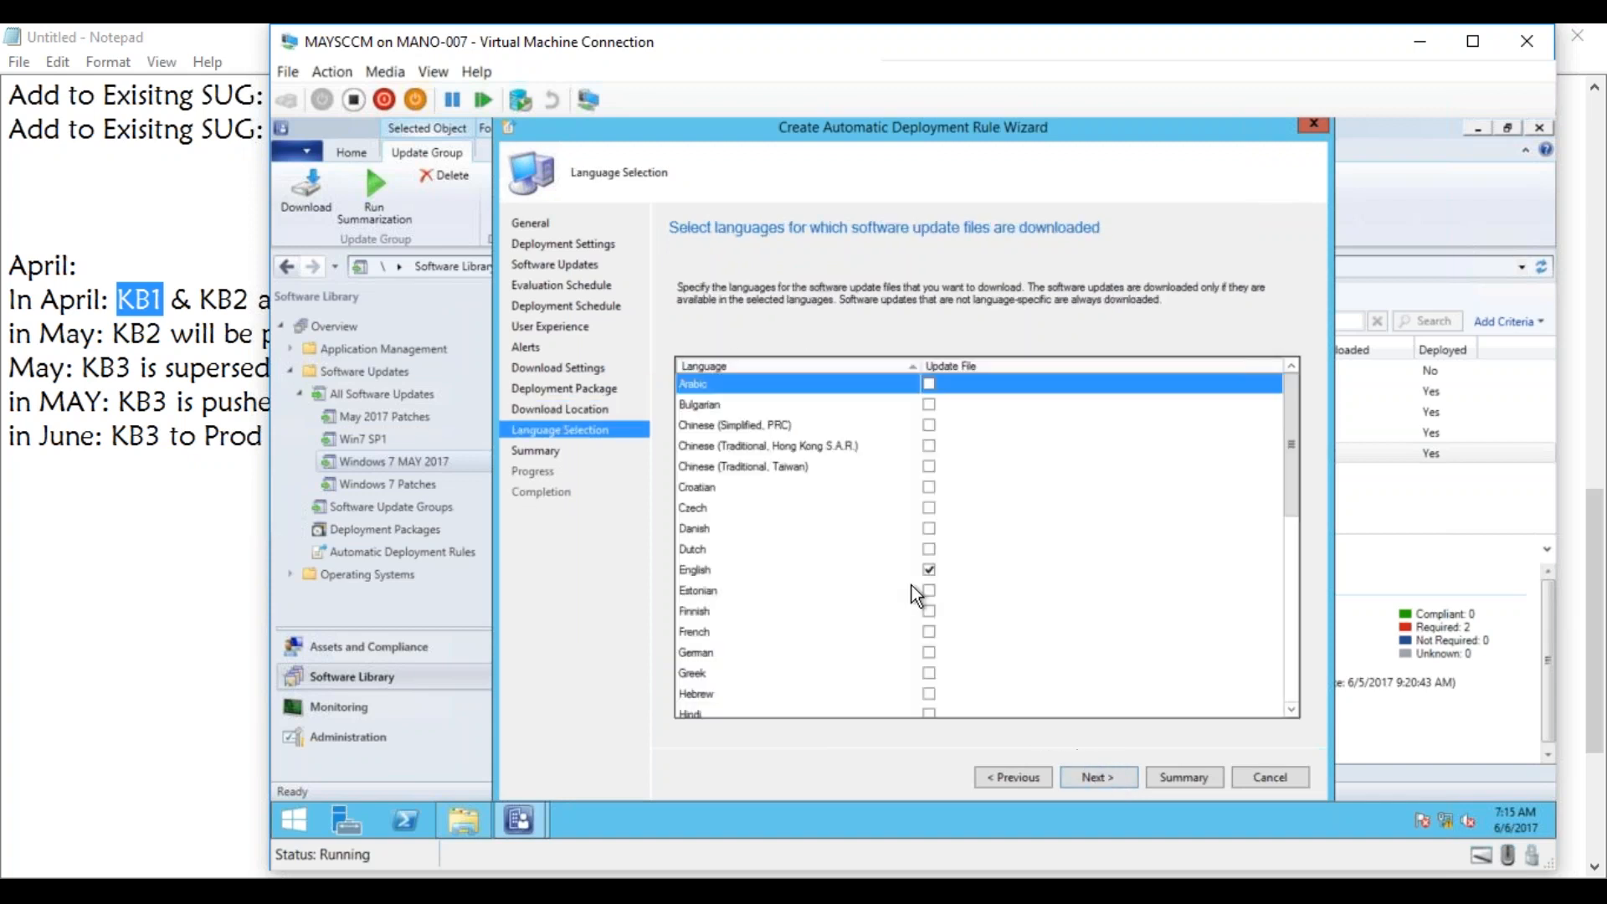
pyautogui.click(1080, 779)
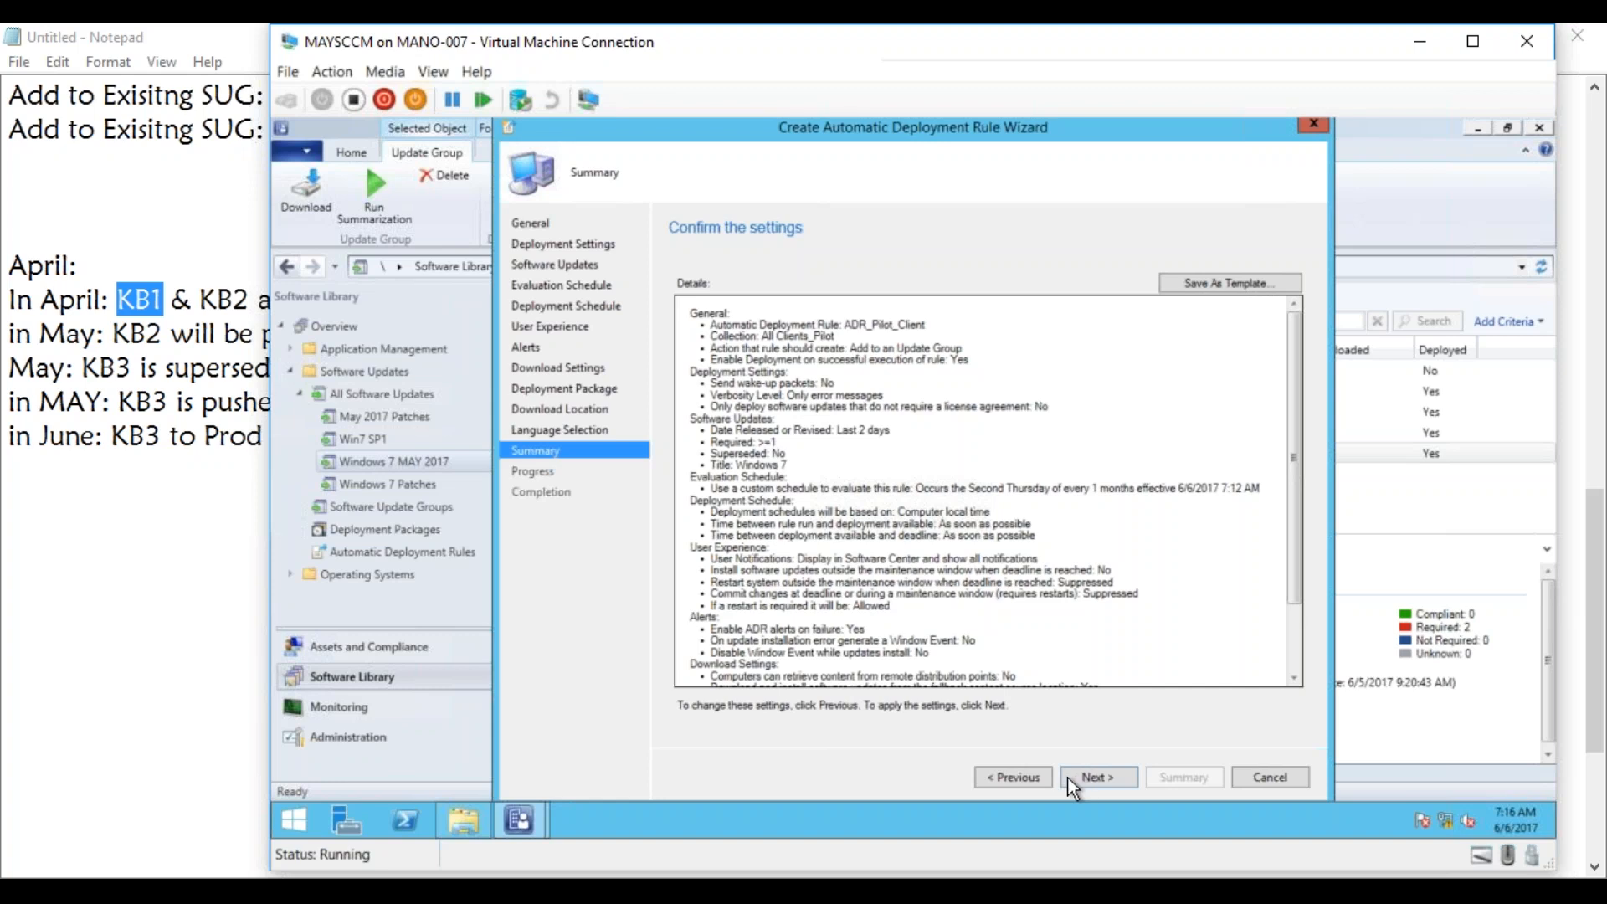
# Return to the rule's general settings and turn off enabling the deployment after the rule is run.
pyautogui.click(1037, 776)
pyautogui.click(1037, 775)
pyautogui.click(1037, 775)
pyautogui.click(1037, 775)
pyautogui.click(1037, 775)
pyautogui.click(1038, 775)
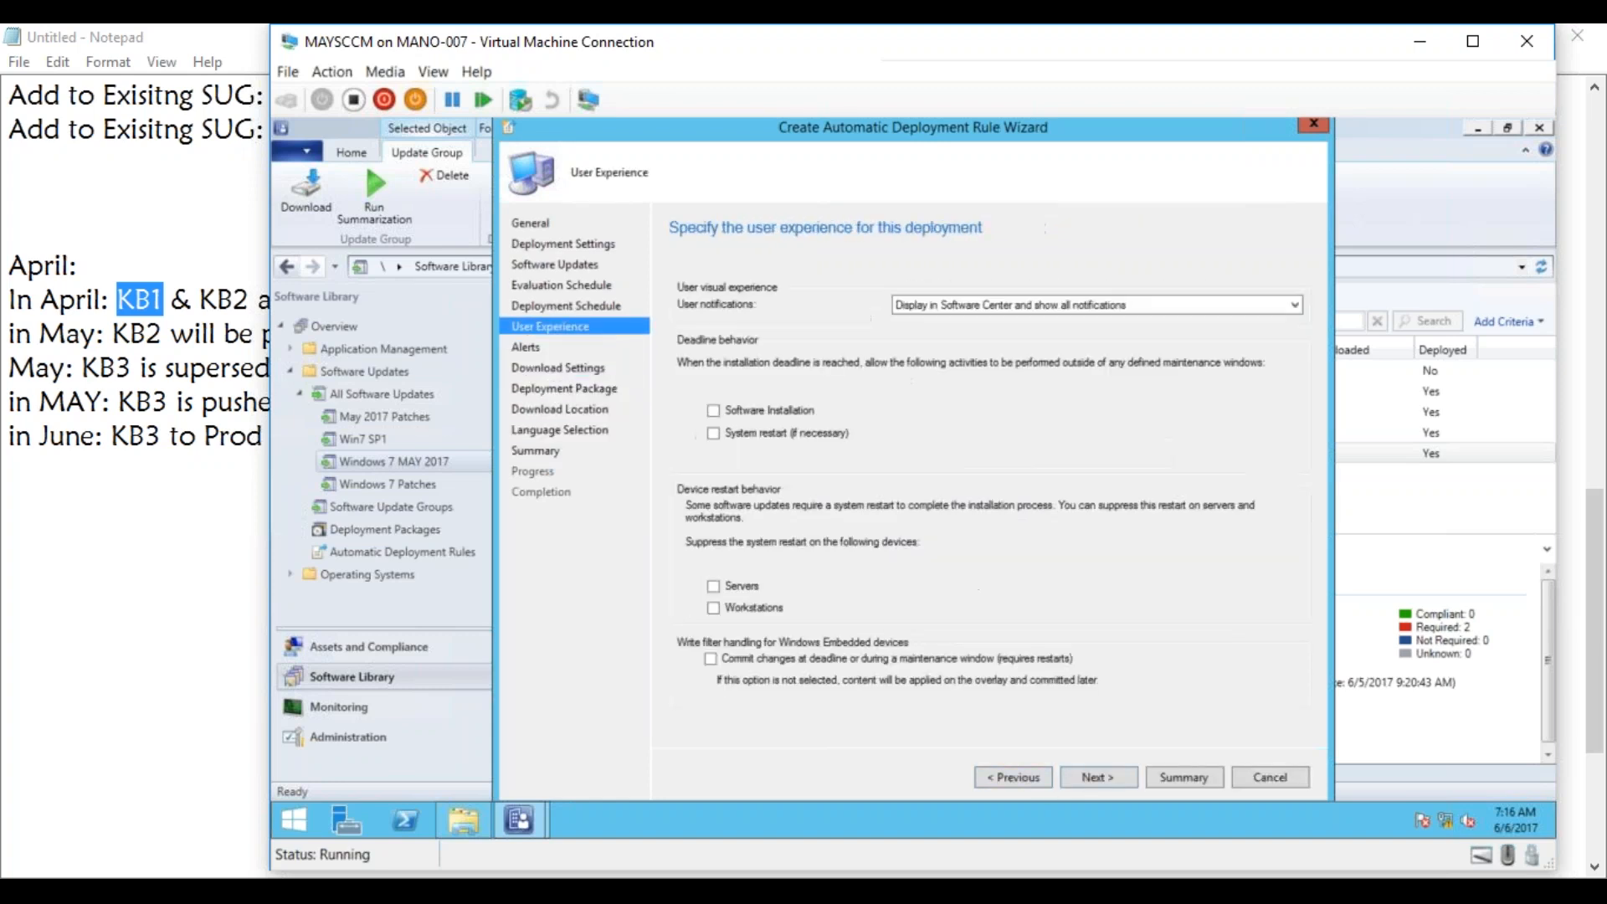
pyautogui.click(1037, 775)
pyautogui.click(1037, 775)
pyautogui.click(1037, 775)
pyautogui.click(1038, 775)
pyautogui.click(1037, 775)
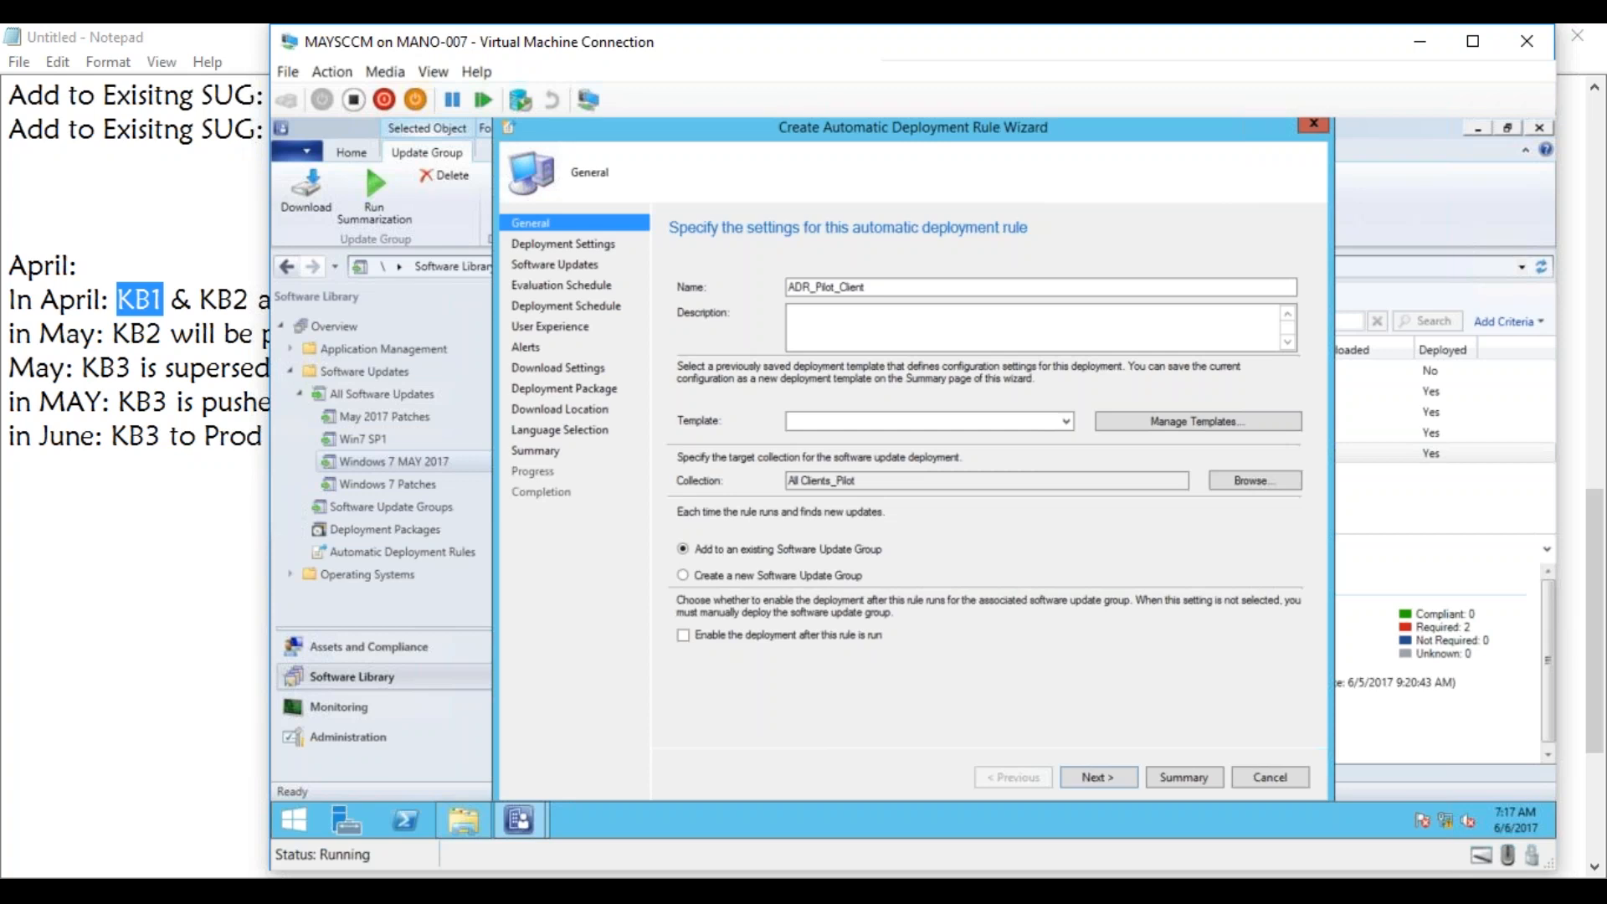
# Accept all remaining rule settings, create the ADR_Pilot_Client rule and close the wizard.
pyautogui.click(1109, 780)
pyautogui.click(1108, 780)
pyautogui.click(1109, 780)
pyautogui.click(1108, 780)
pyautogui.click(1108, 780)
pyautogui.click(1109, 780)
pyautogui.click(1108, 781)
pyautogui.click(1109, 780)
pyautogui.click(1109, 780)
pyautogui.click(1108, 780)
pyautogui.click(1108, 780)
pyautogui.click(1108, 780)
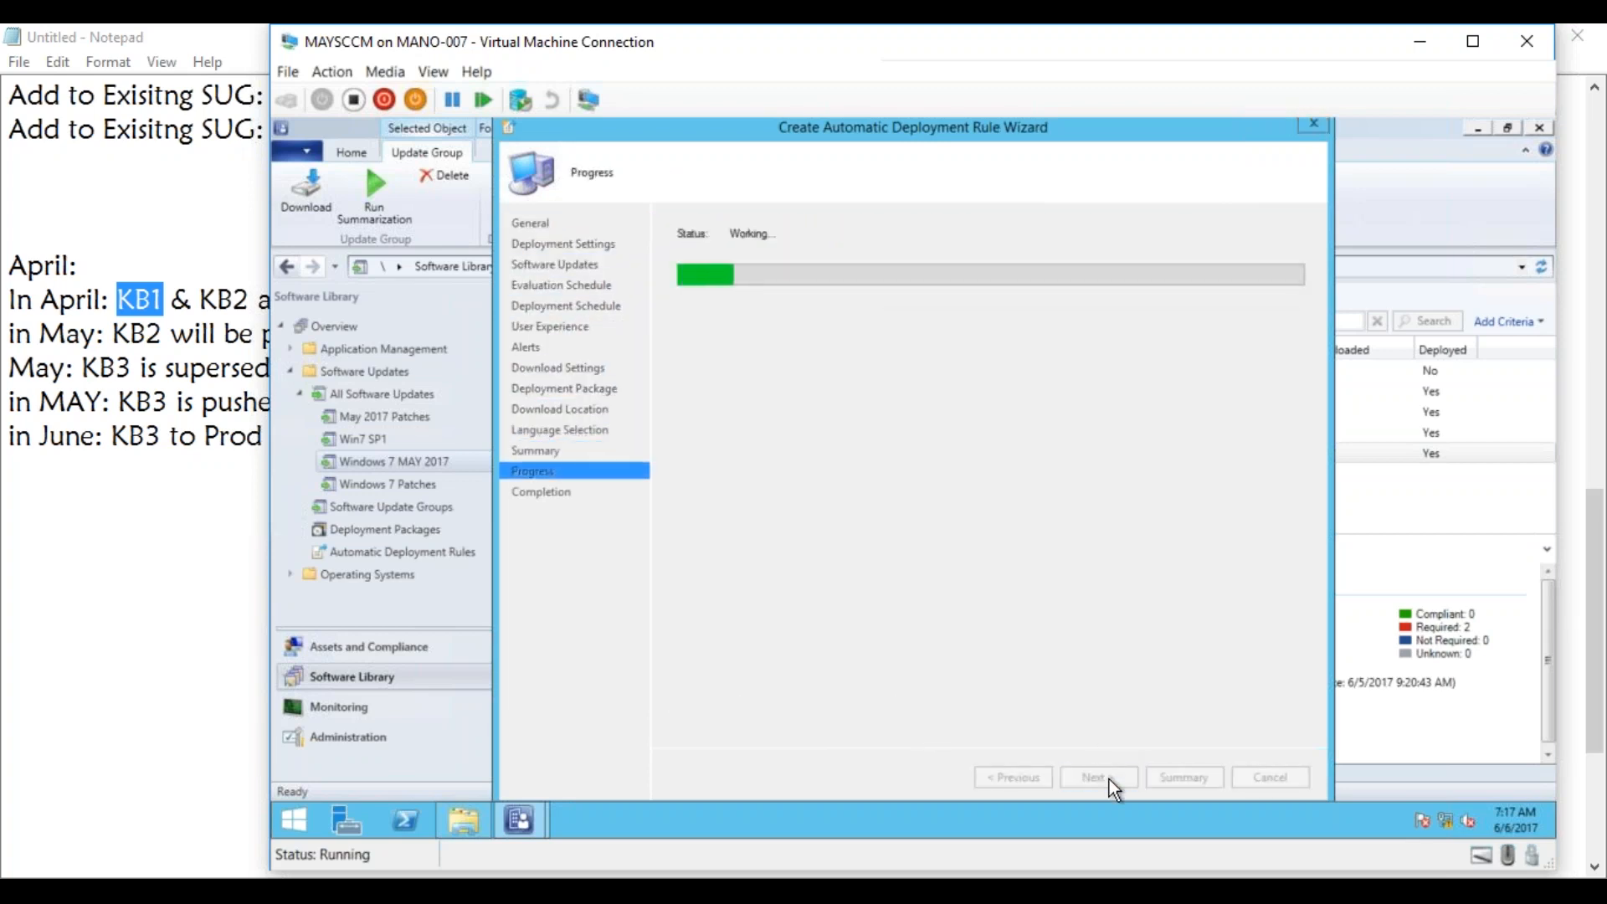
pyautogui.click(1257, 782)
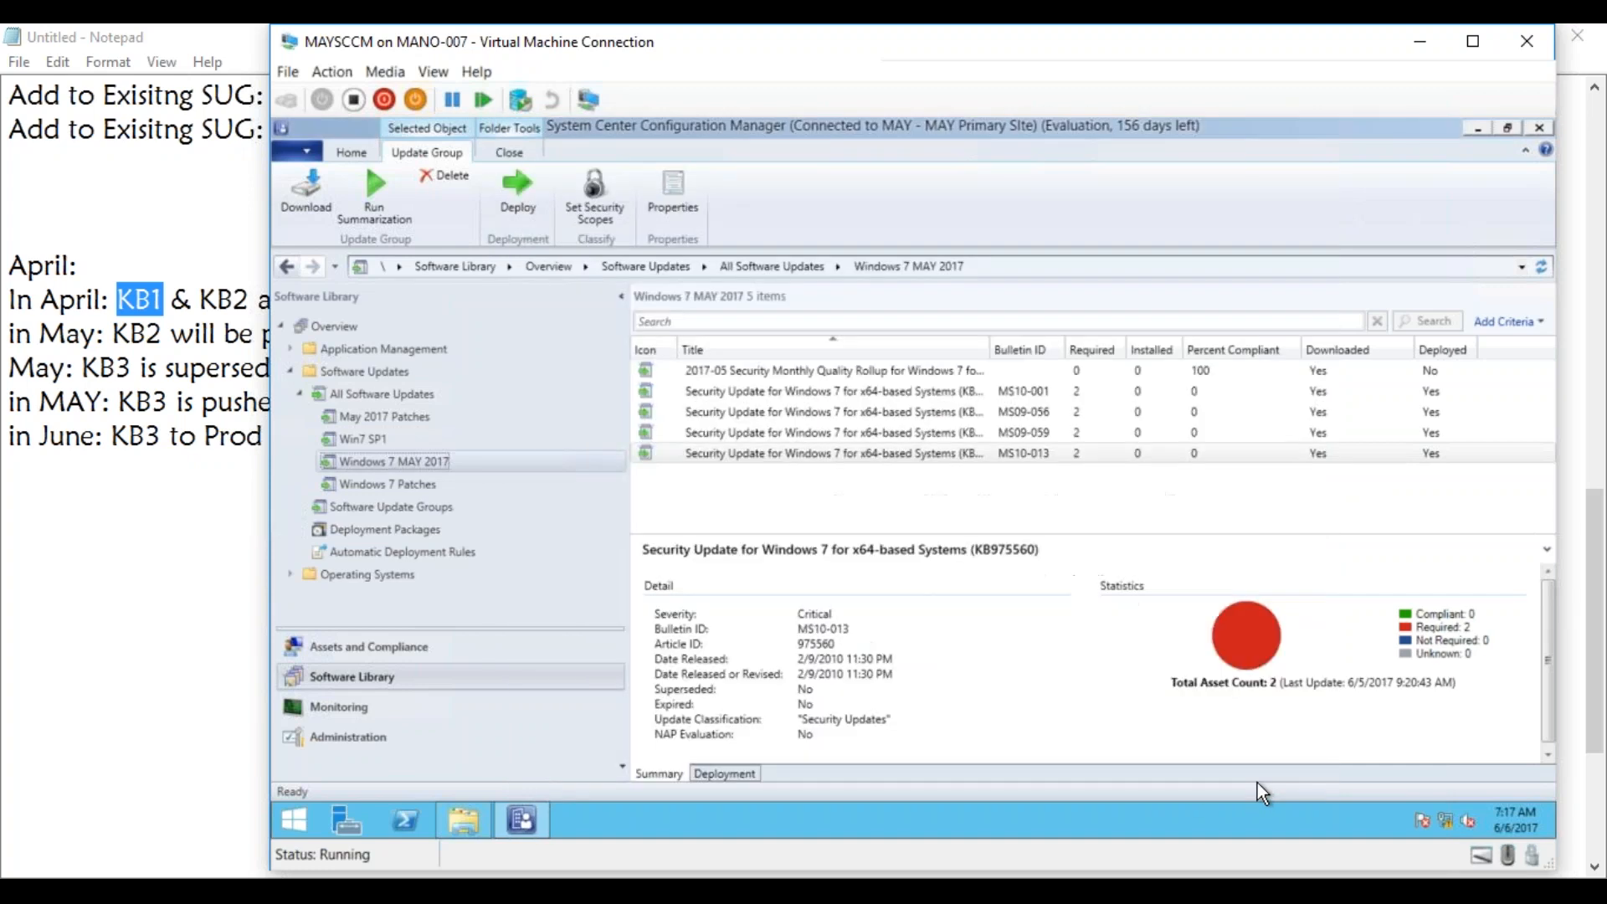
# Check the automatic deployment rules for ADR_Pilot_Client and review the existing deployment packages.
pyautogui.click(414, 555)
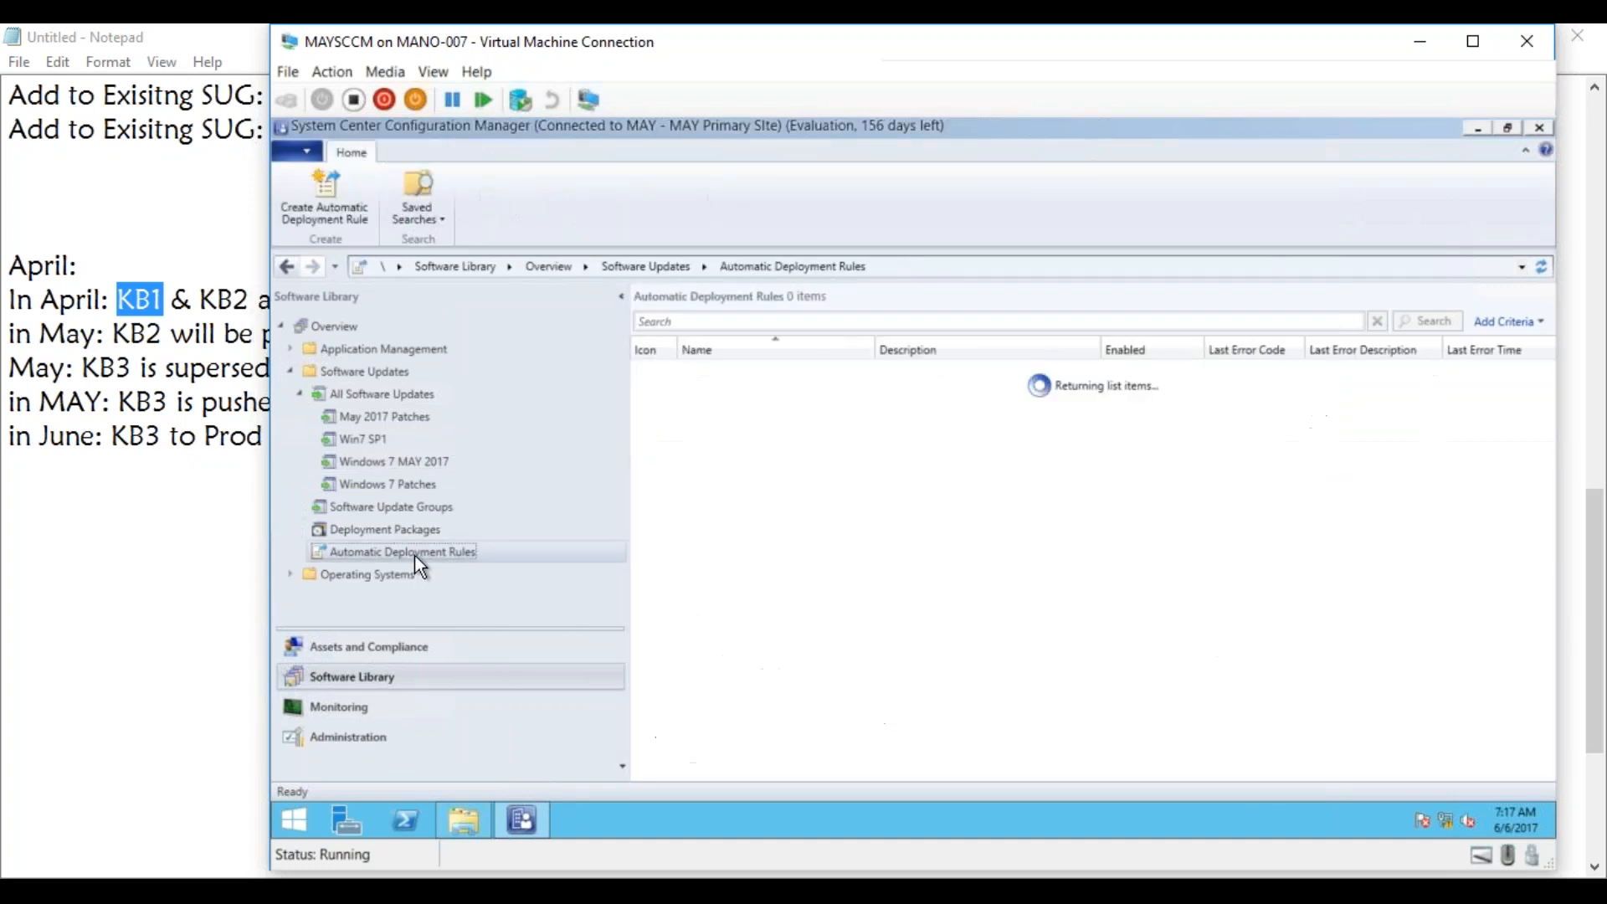
pyautogui.click(783, 374)
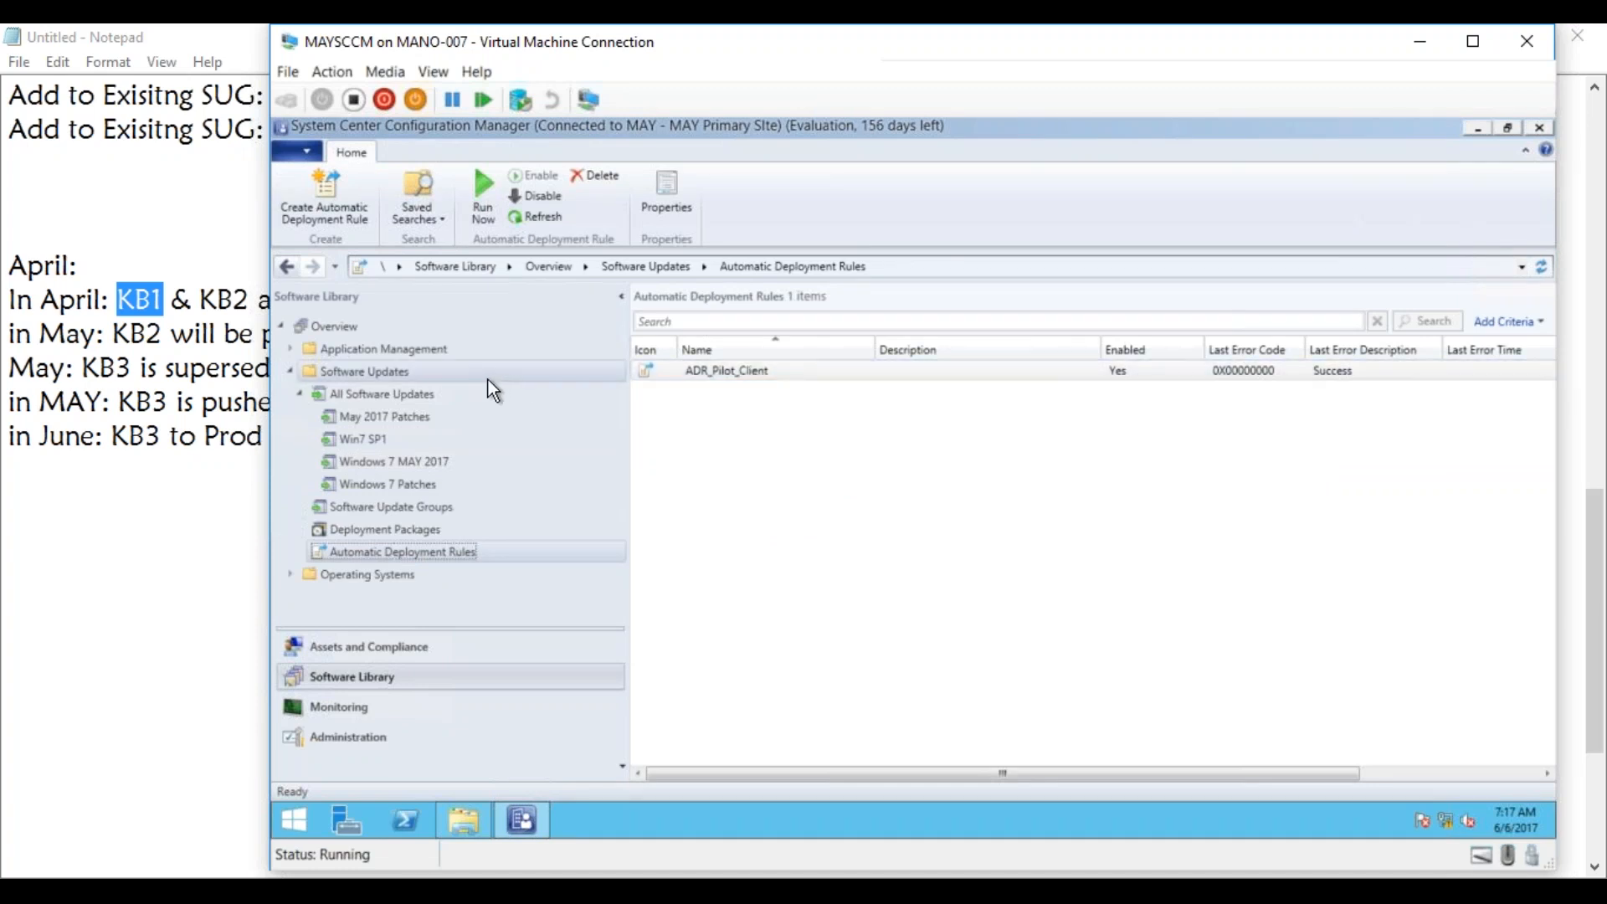
pyautogui.click(394, 530)
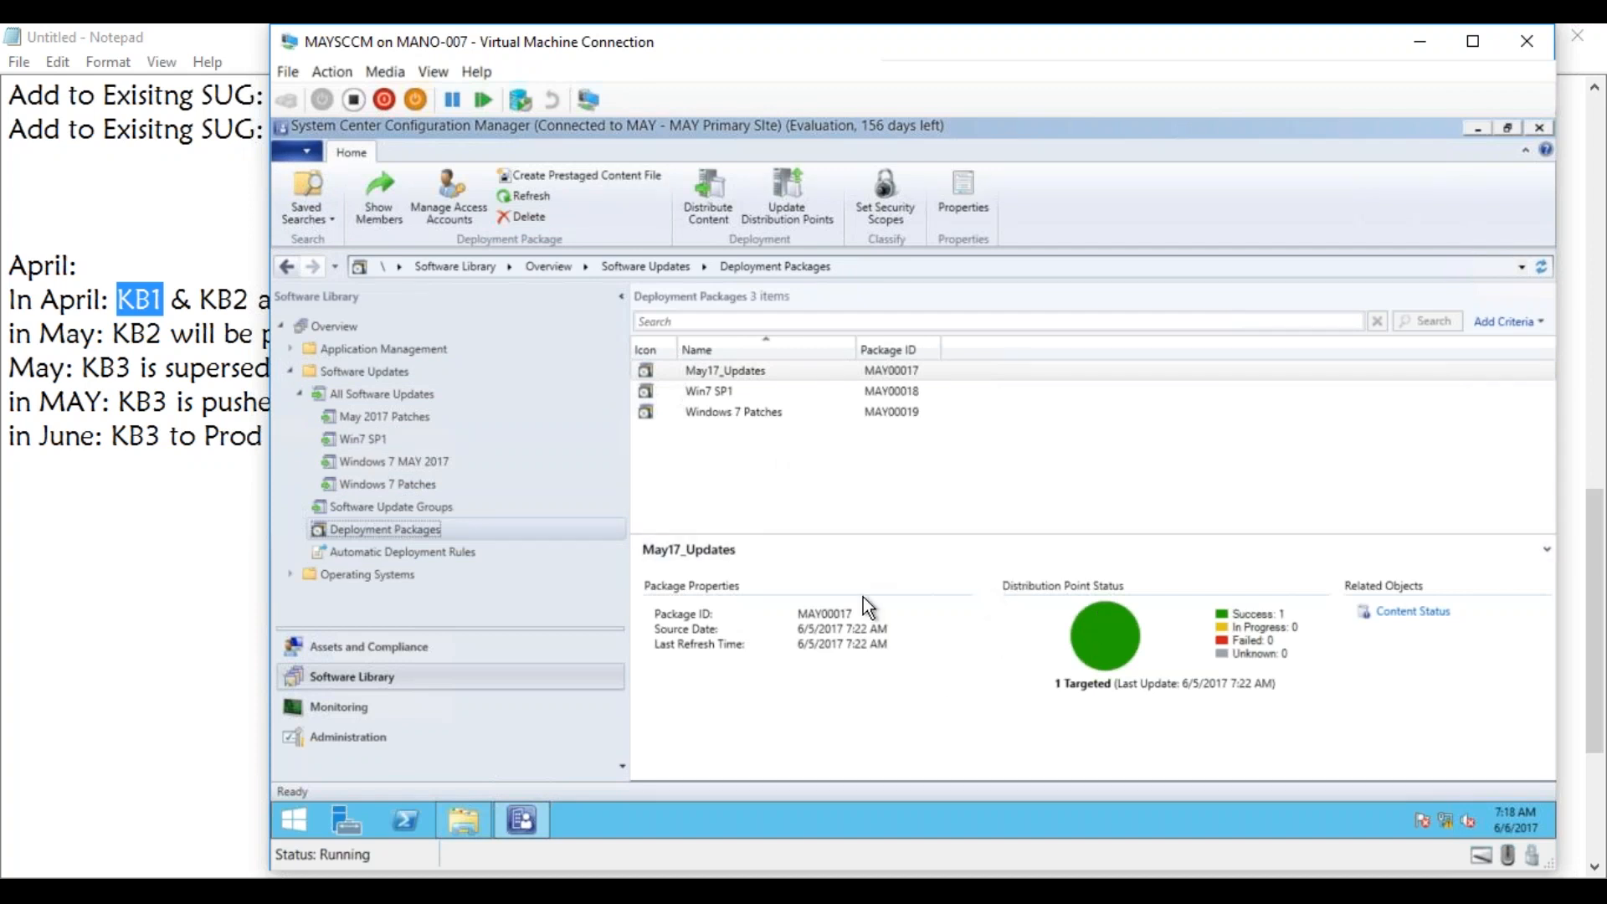
# Review the deployments of the May 2017 Patches, Win7 SP1 and Windows 7 MAY 2017 software update groups.
pyautogui.click(409, 506)
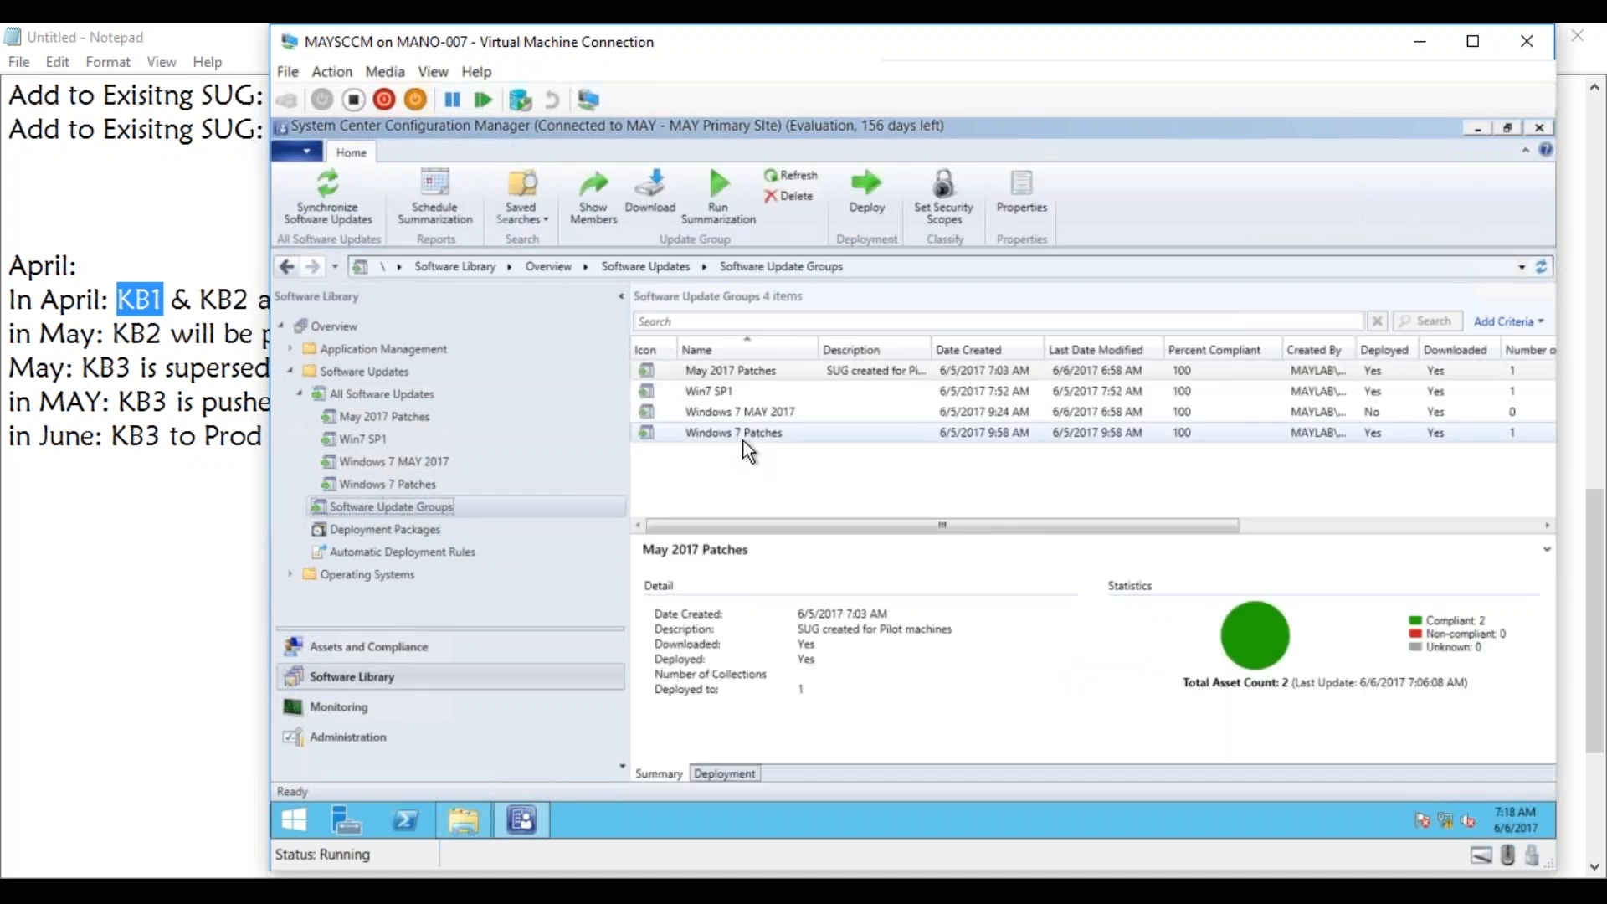
pyautogui.click(741, 772)
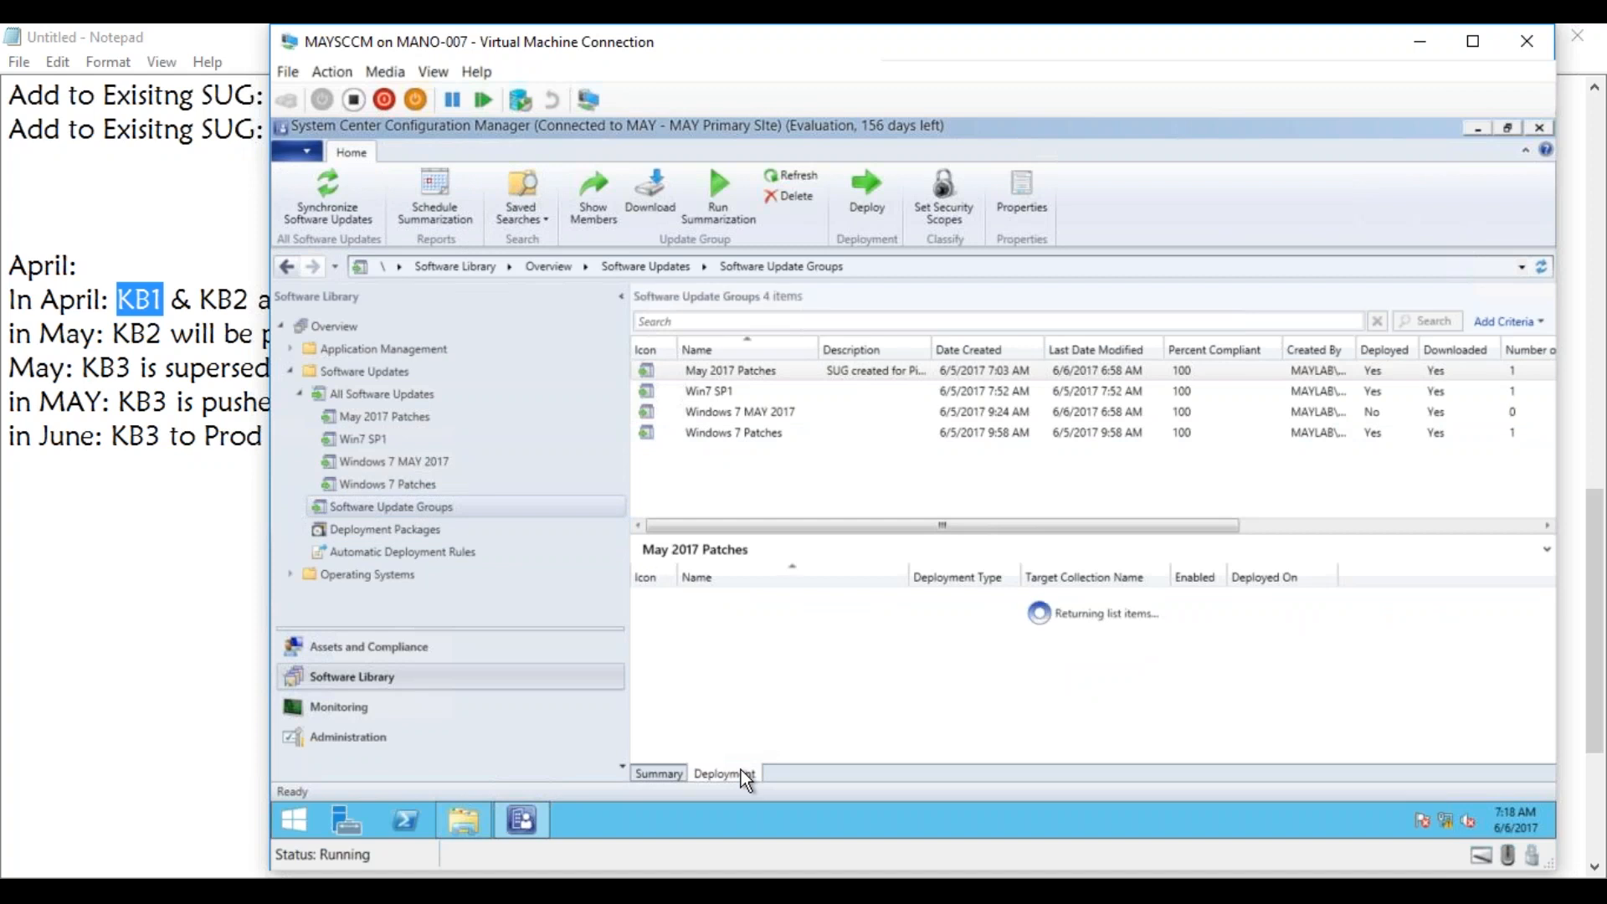
pyautogui.click(723, 392)
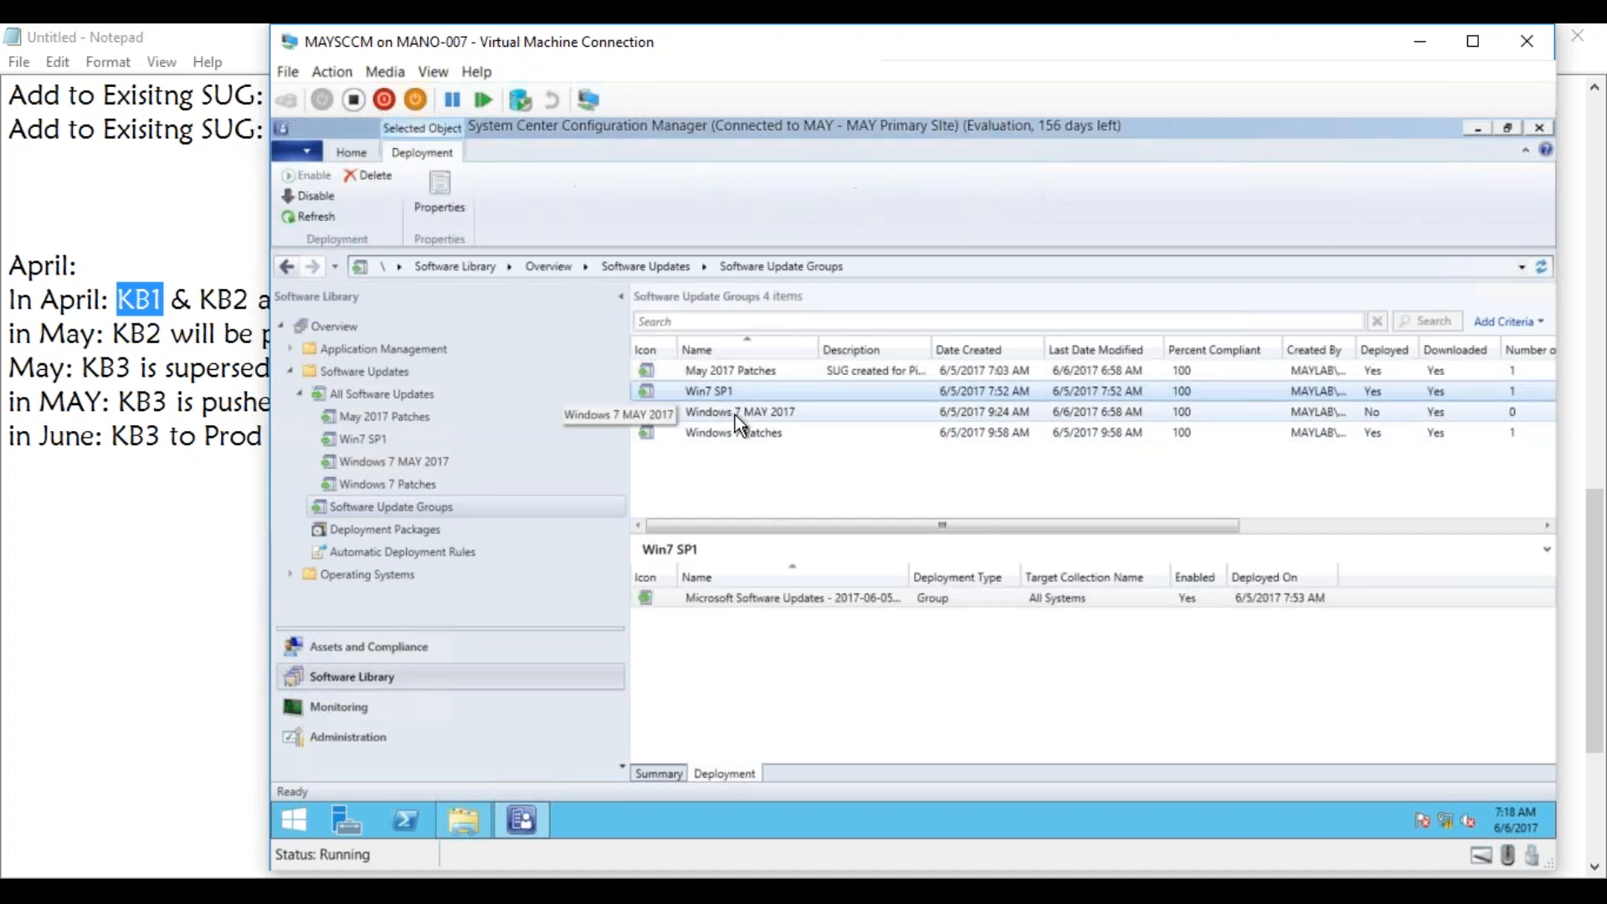
pyautogui.click(735, 414)
# Bring up the available actions for the Windows 7 Patches update group's deployment to the Windows 7 Prod collection.
pyautogui.click(739, 430)
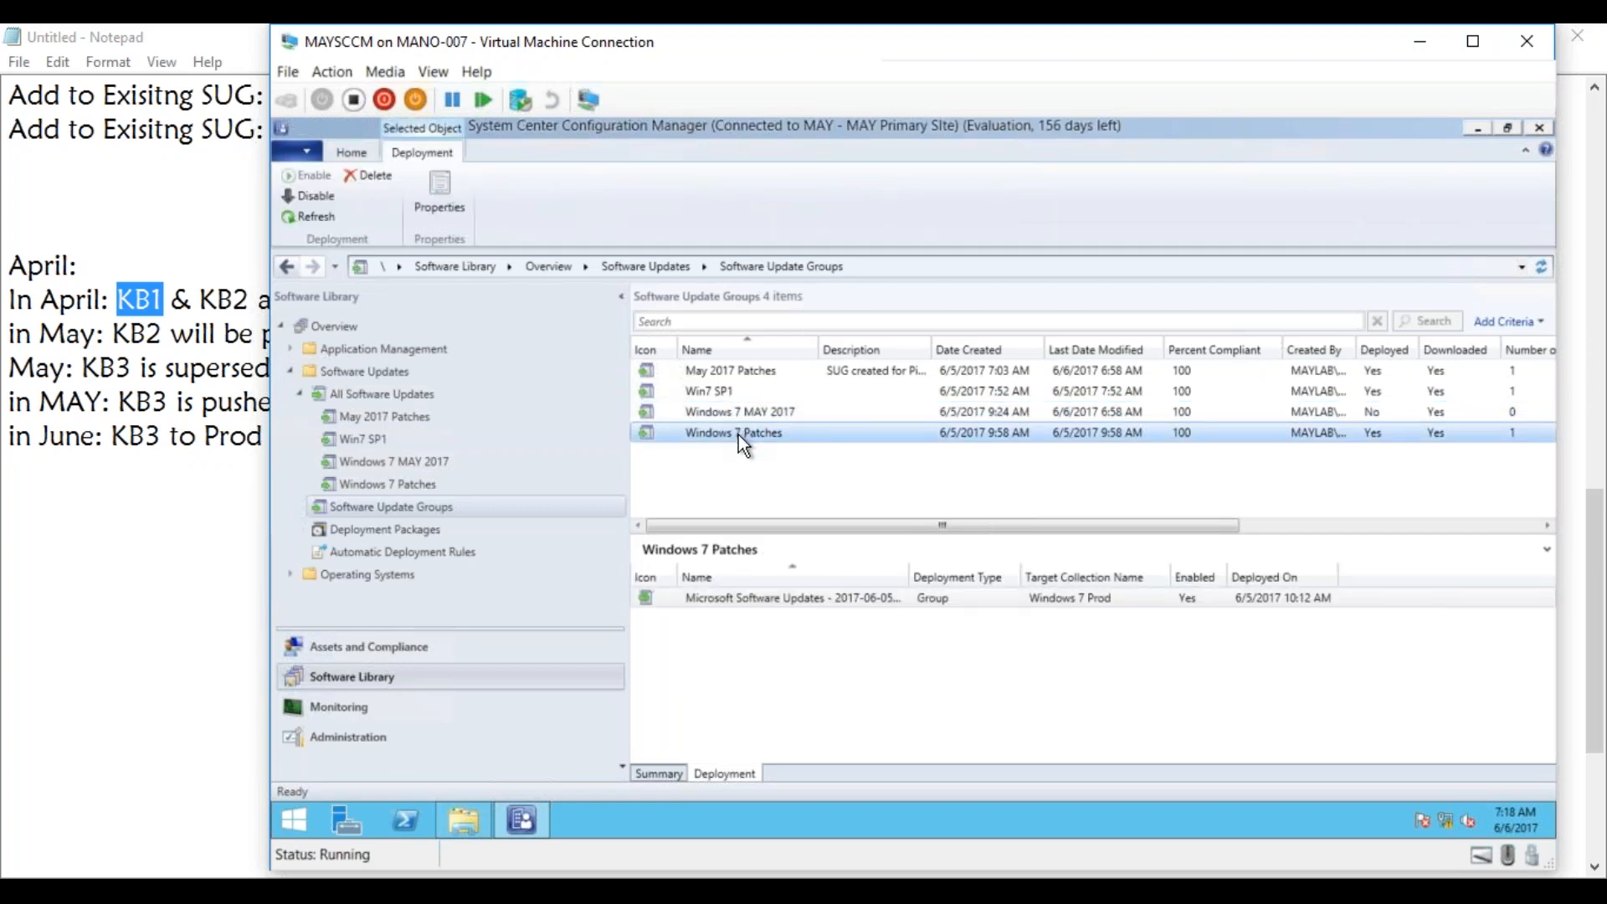
pyautogui.click(751, 601)
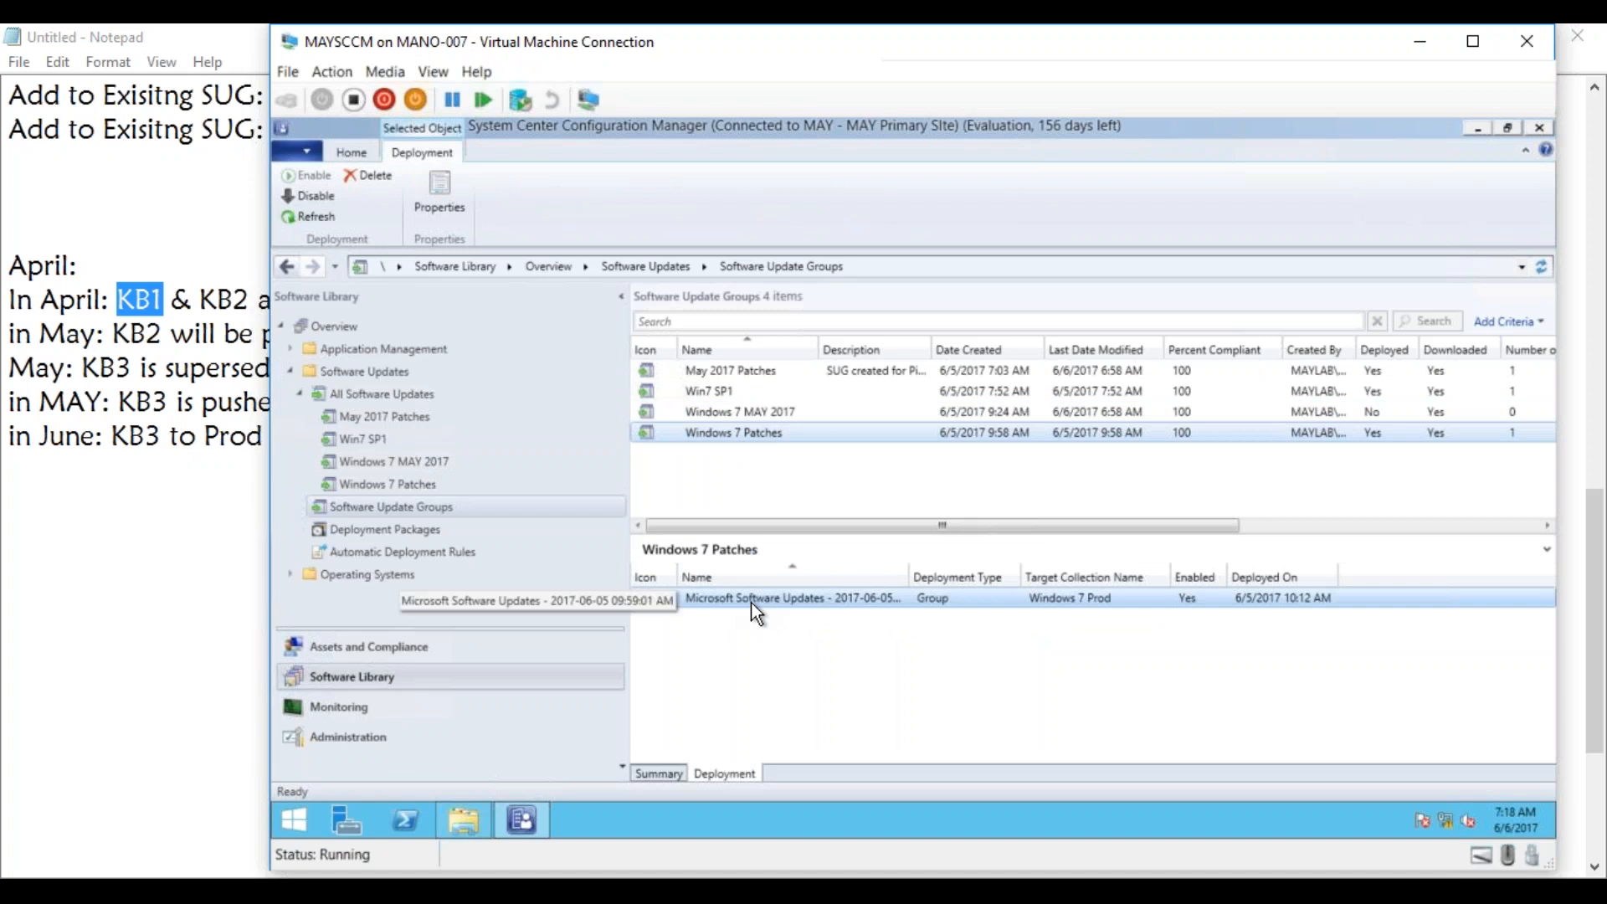
pyautogui.rightClick(751, 601)
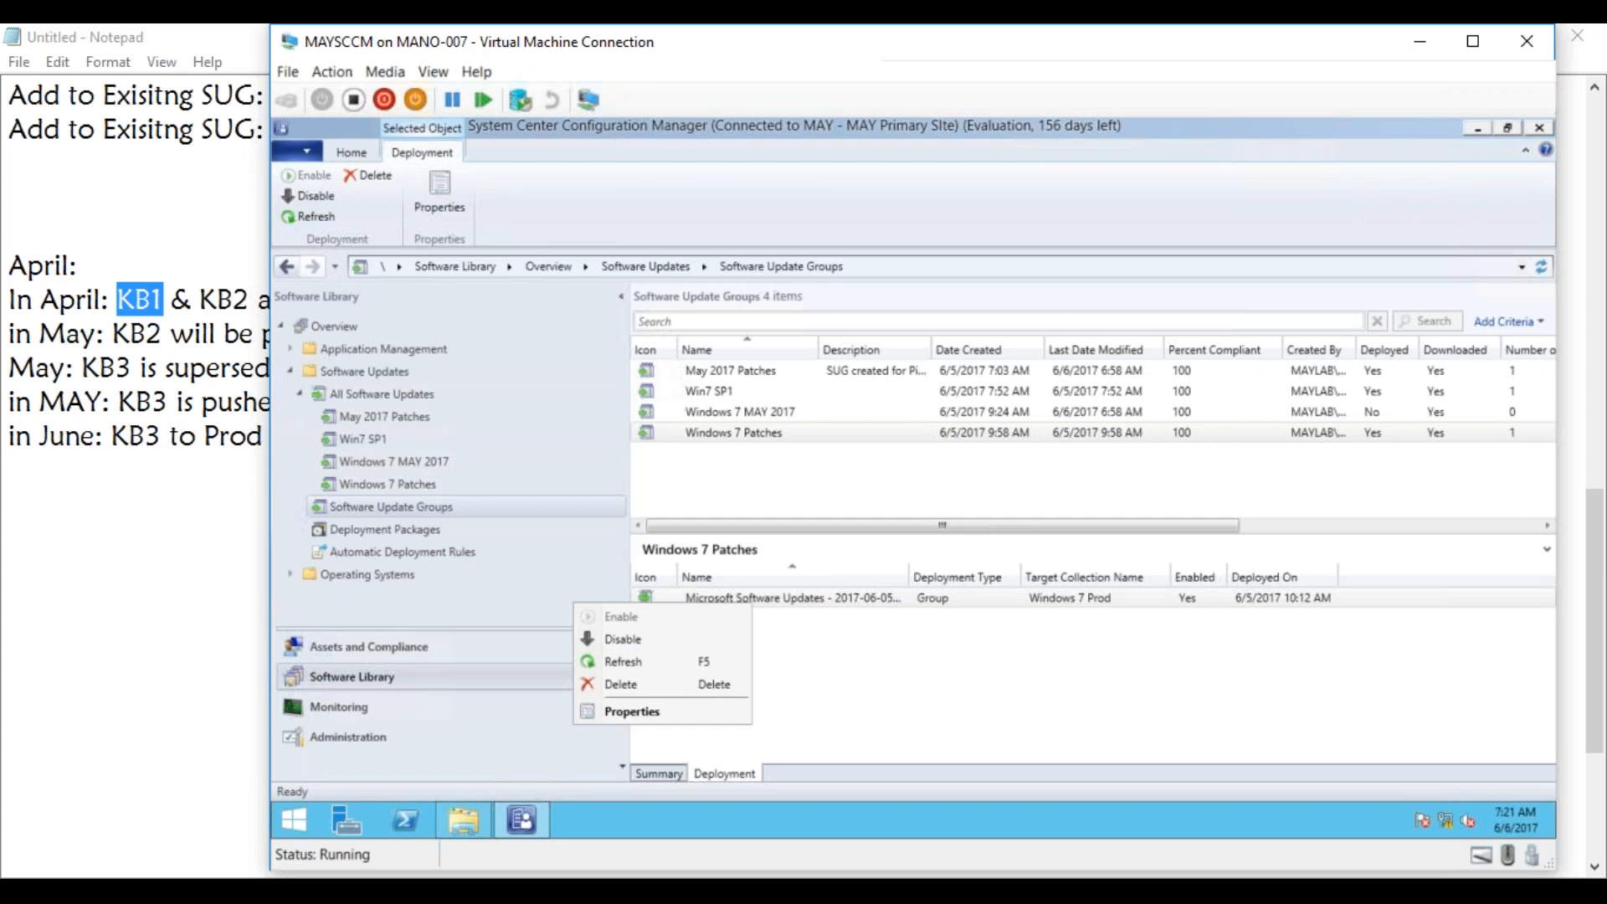
# Start a new device collection named Server_Exceptions with All Systems as its limiting collection.
pyautogui.click(364, 651)
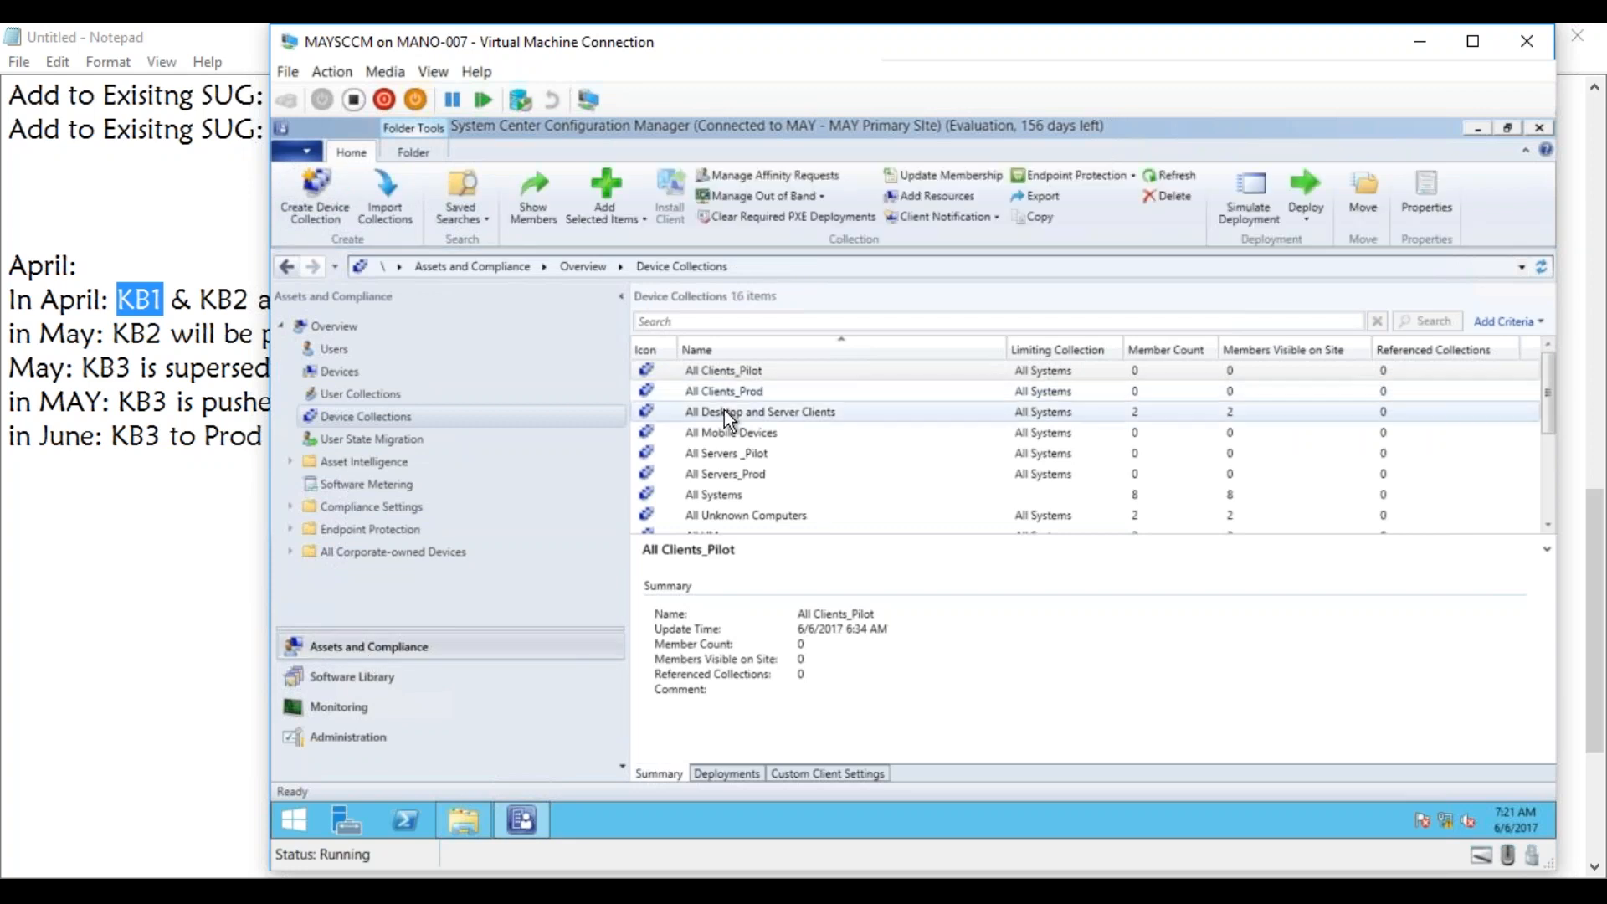
pyautogui.click(730, 475)
pyautogui.rightClick(389, 415)
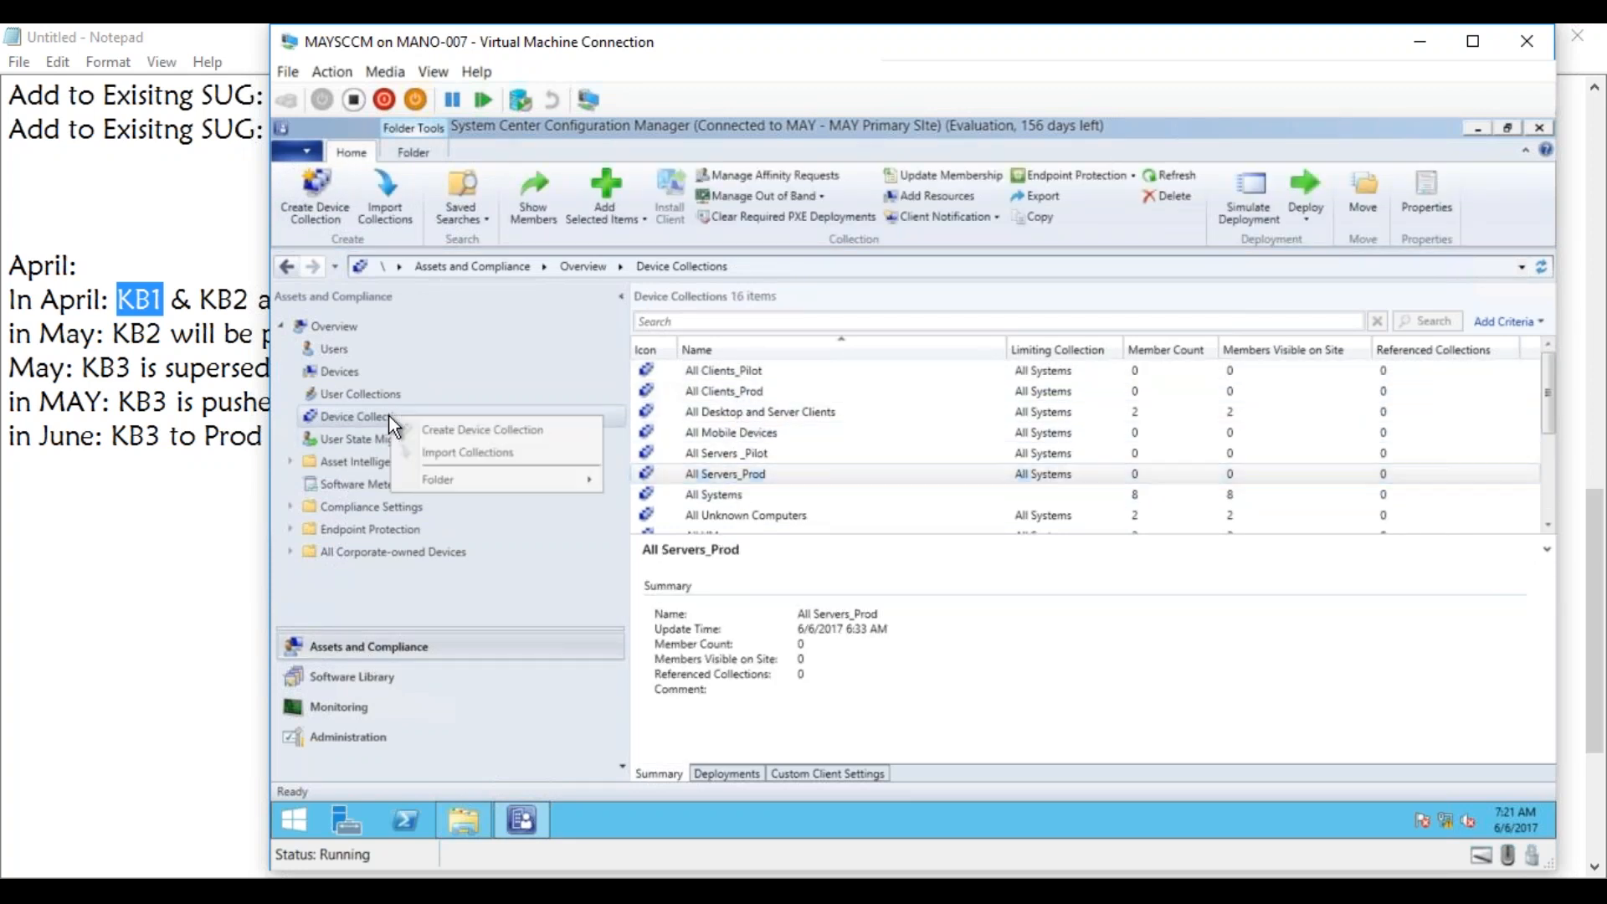
pyautogui.click(451, 430)
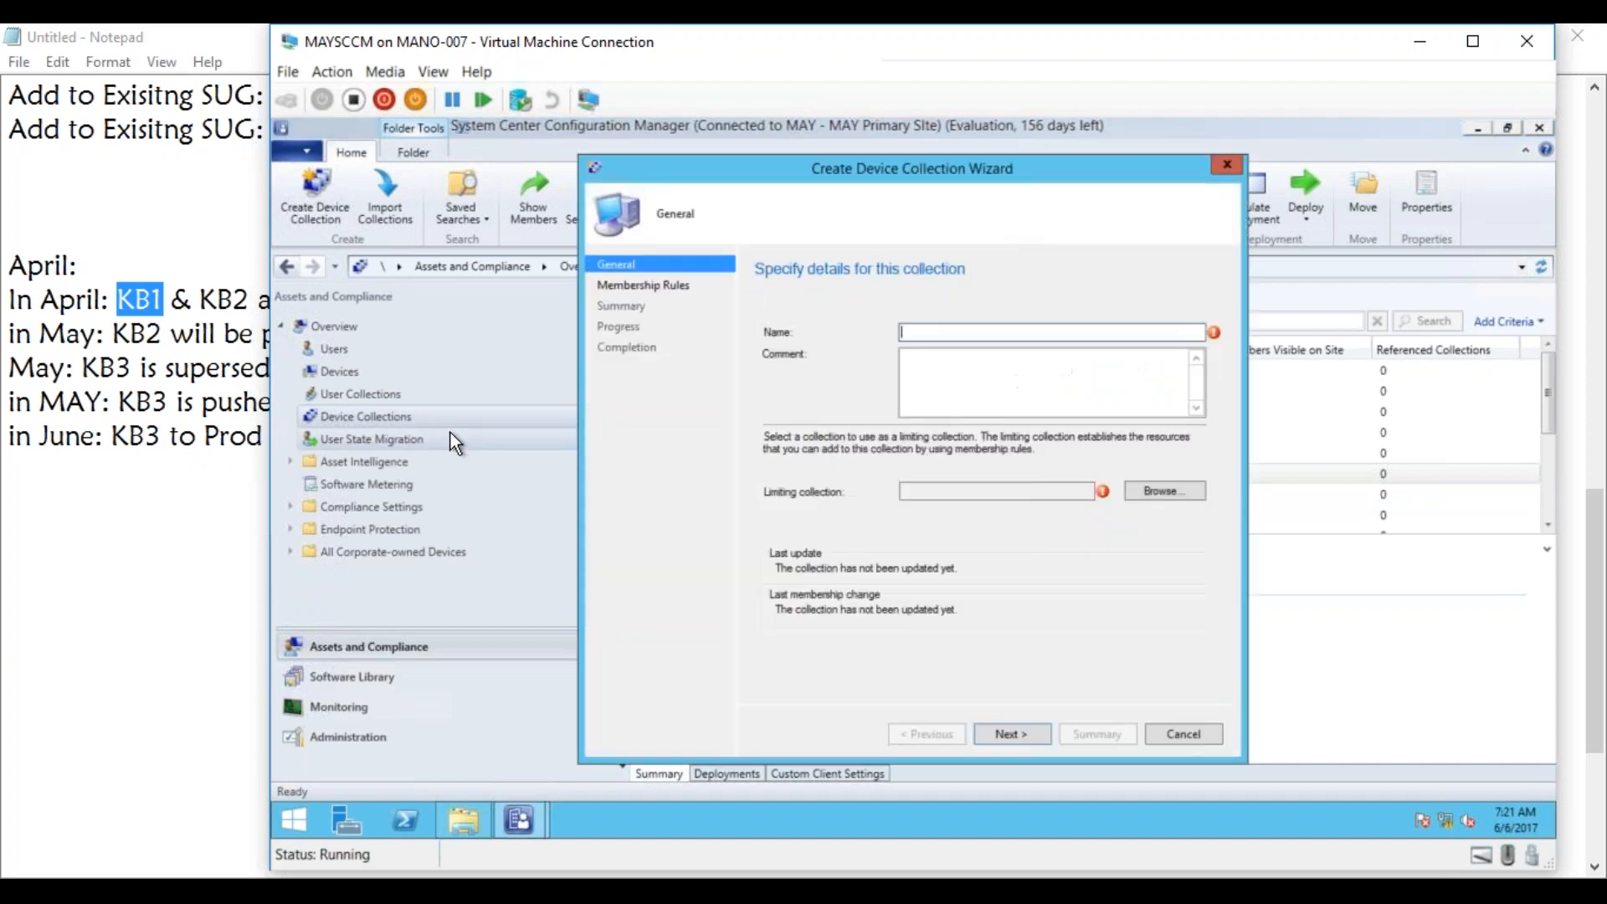
pyautogui.write('Serve')
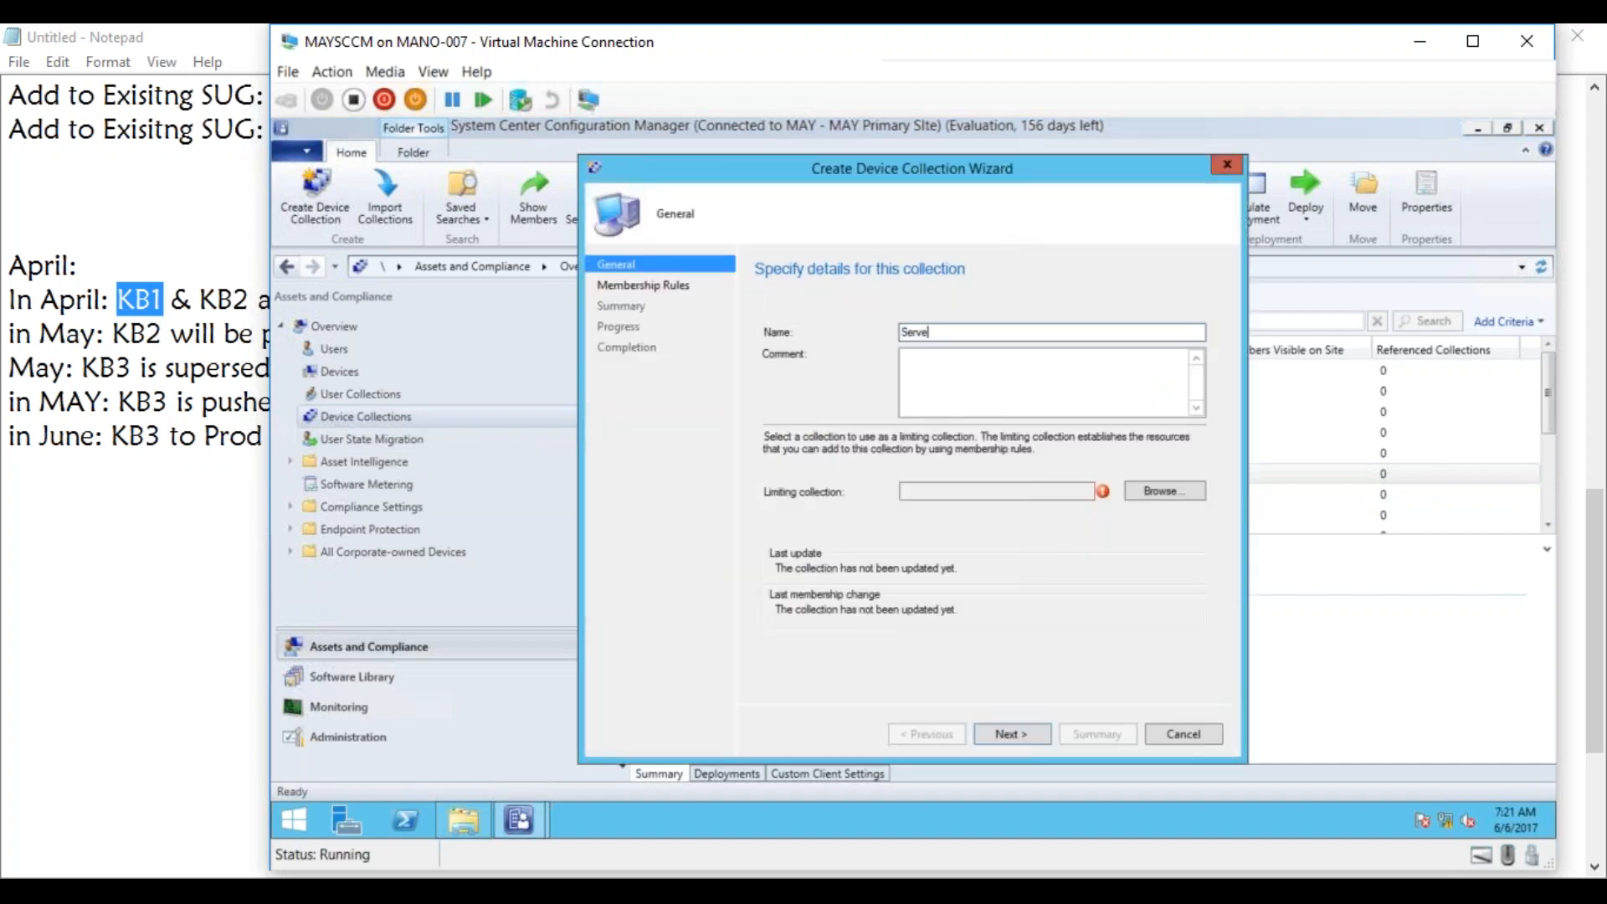
pyautogui.write('r_Ec')
pyautogui.press('BackSpace')
pyautogui.write('xceptions')
pyautogui.click(1163, 491)
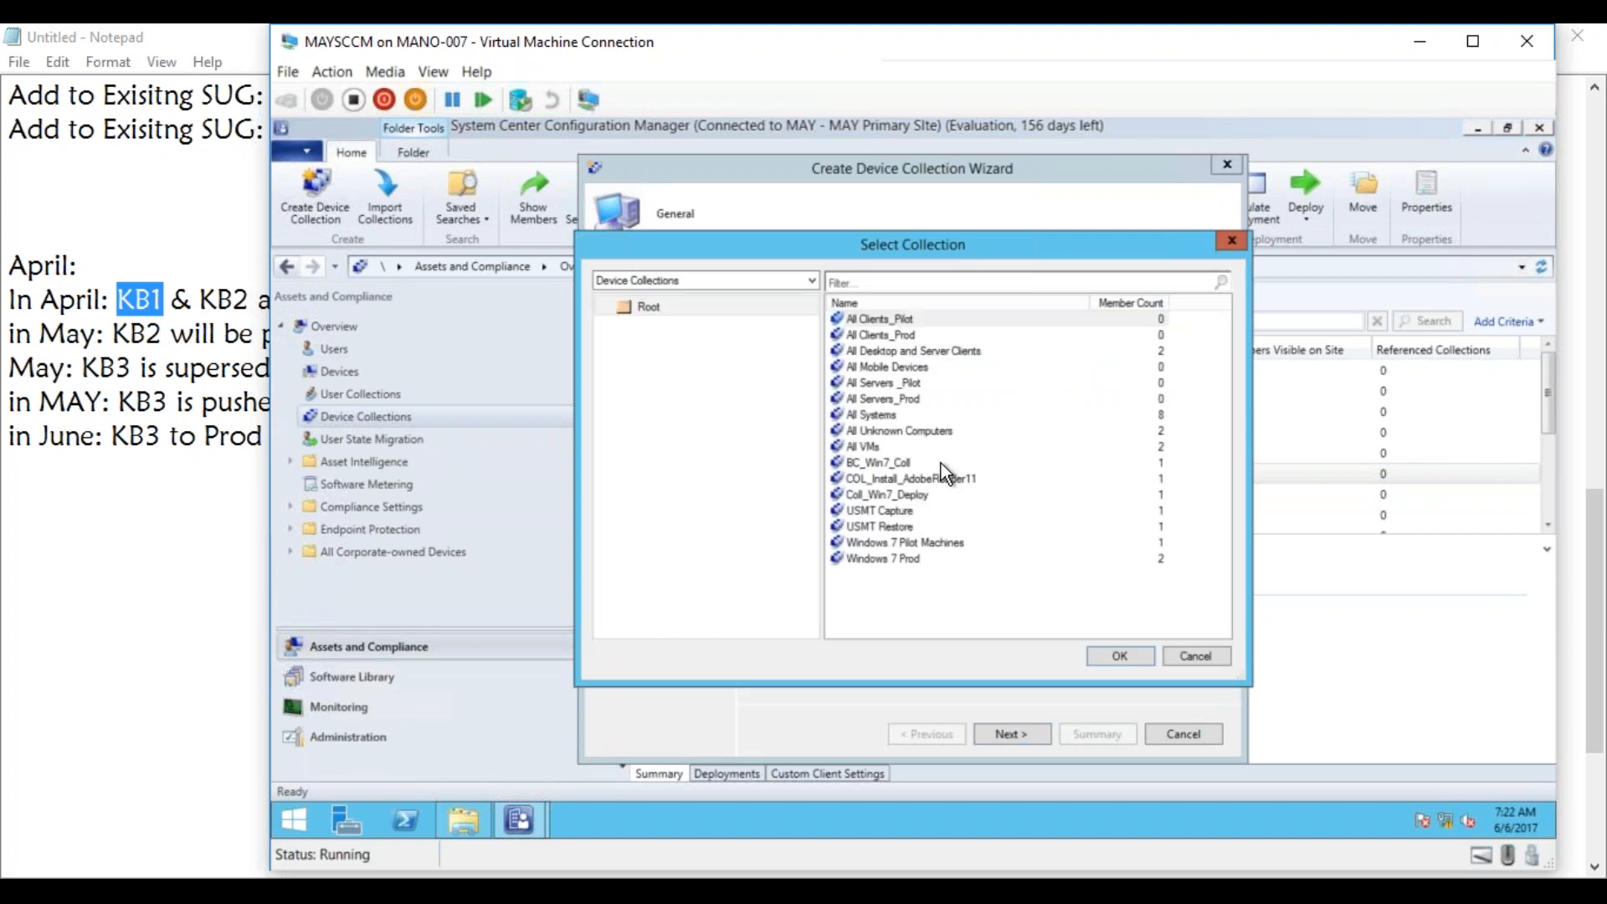
pyautogui.doubleClick(869, 415)
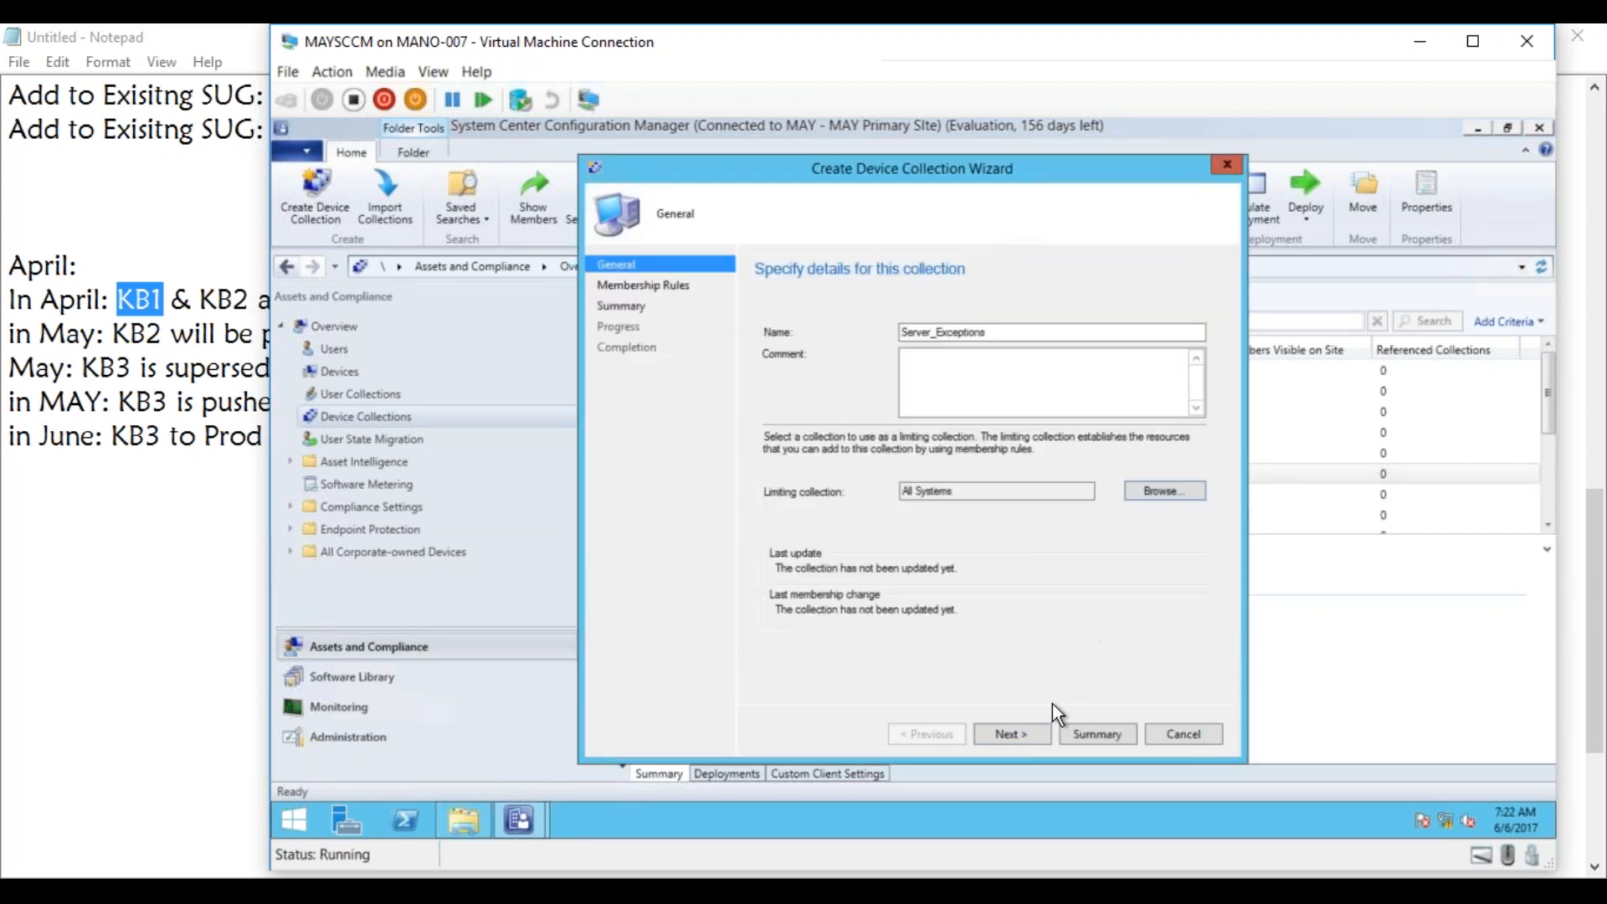
# Create the Server_Exceptions collection without any membership rules and close the wizard.
pyautogui.click(1013, 733)
pyautogui.click(1013, 733)
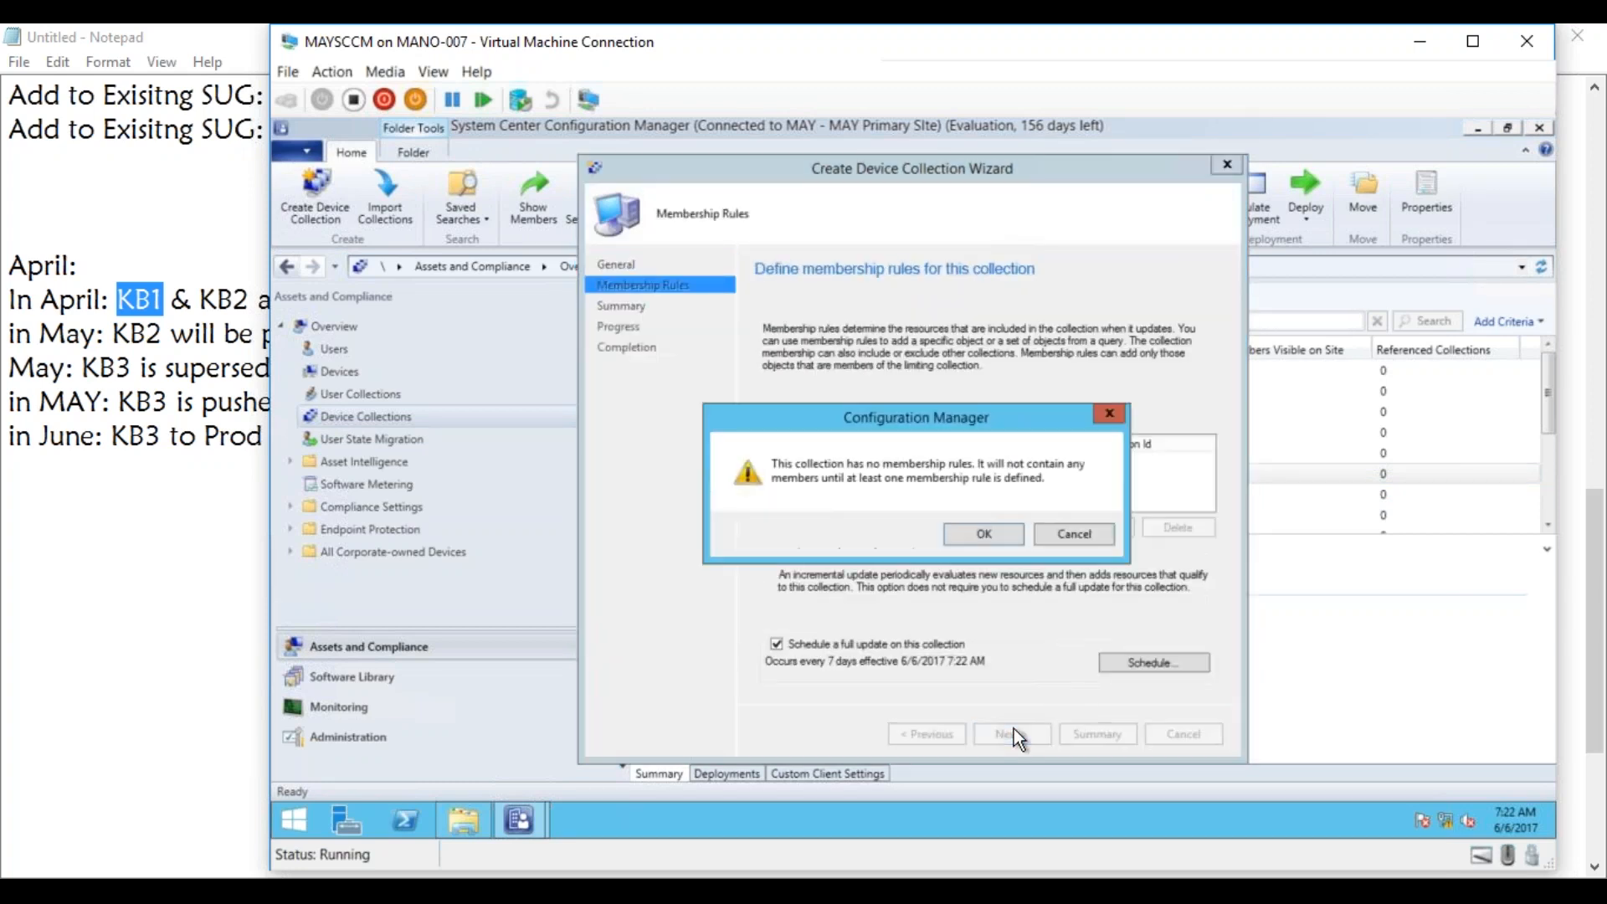
pyautogui.click(977, 531)
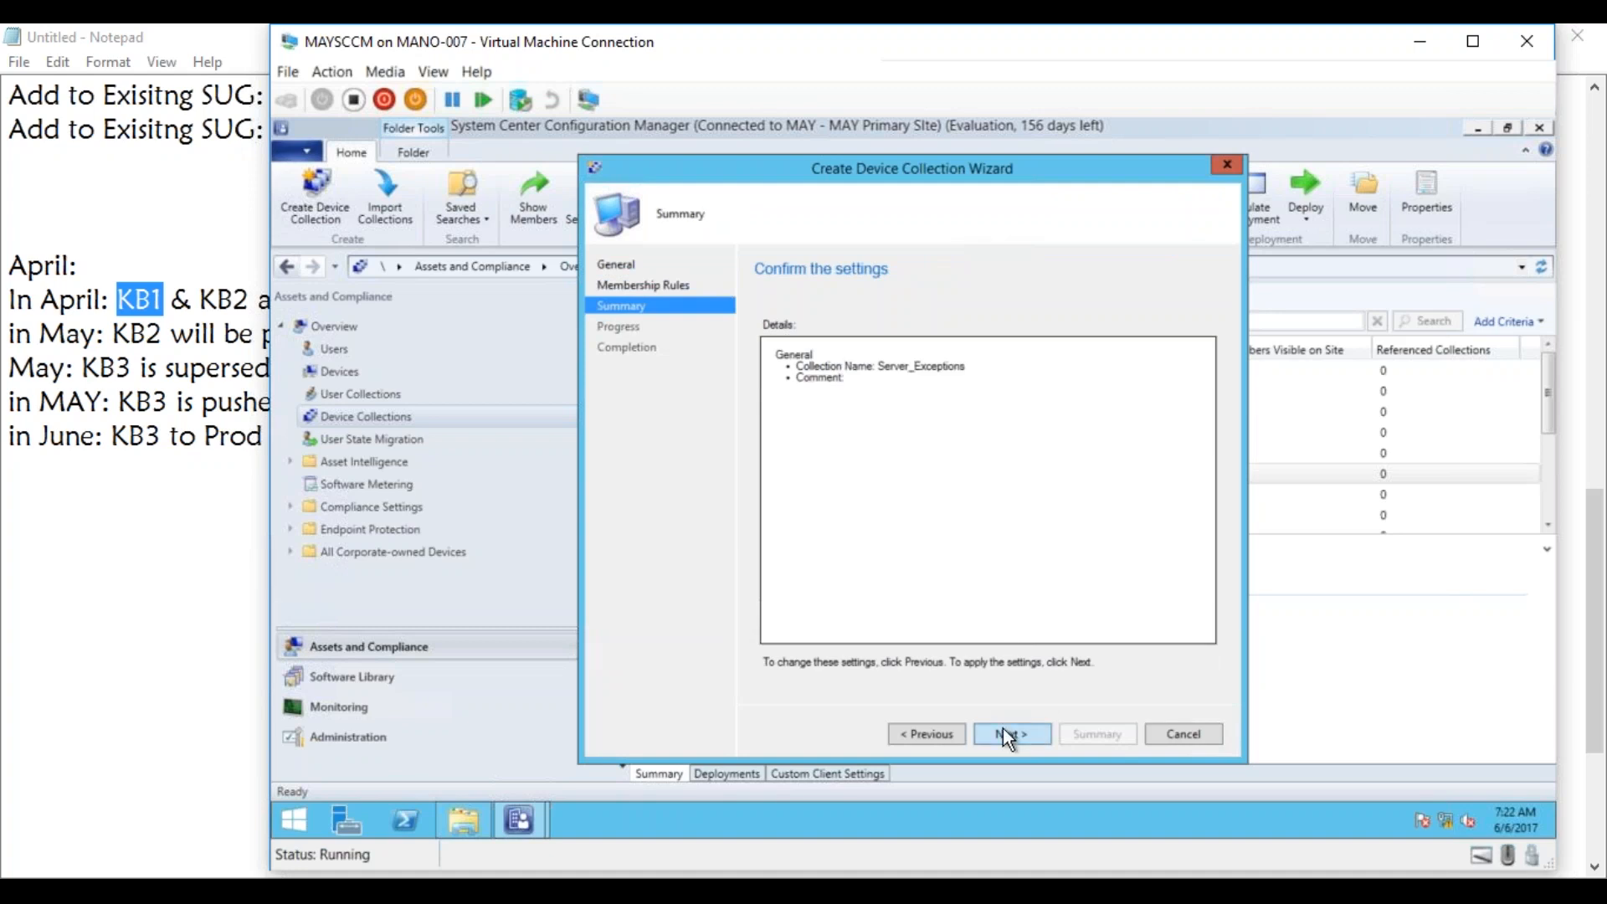
pyautogui.click(1003, 728)
pyautogui.click(1202, 733)
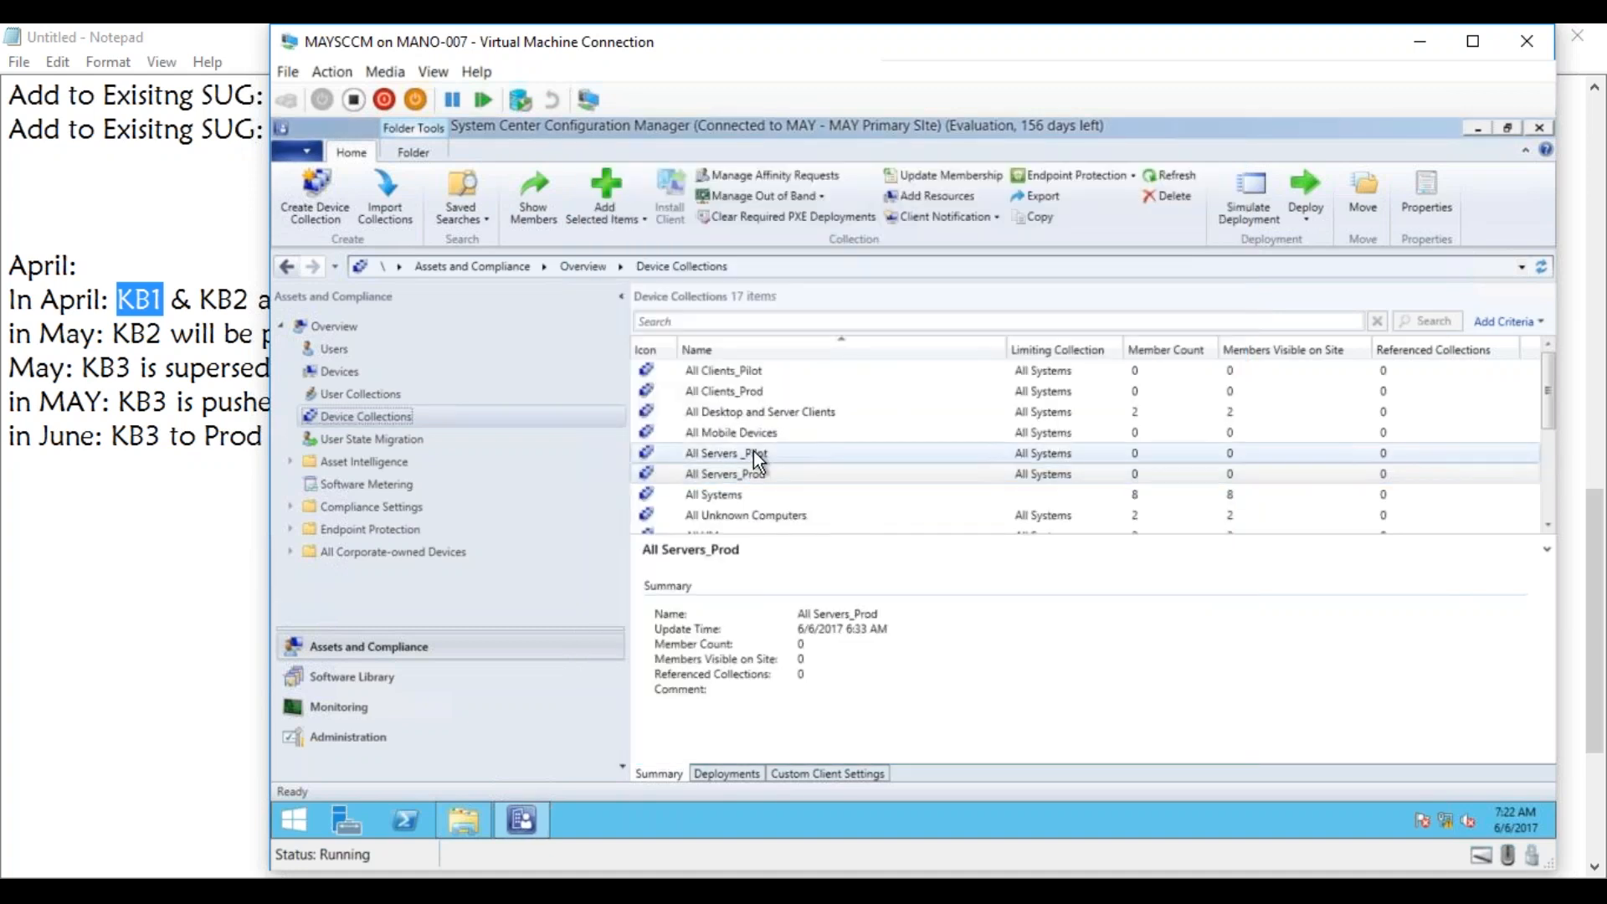
# Add an exclude membership rule for Server_Exceptions to the All Servers_Prod device collection and apply it.
pyautogui.rightClick(751, 476)
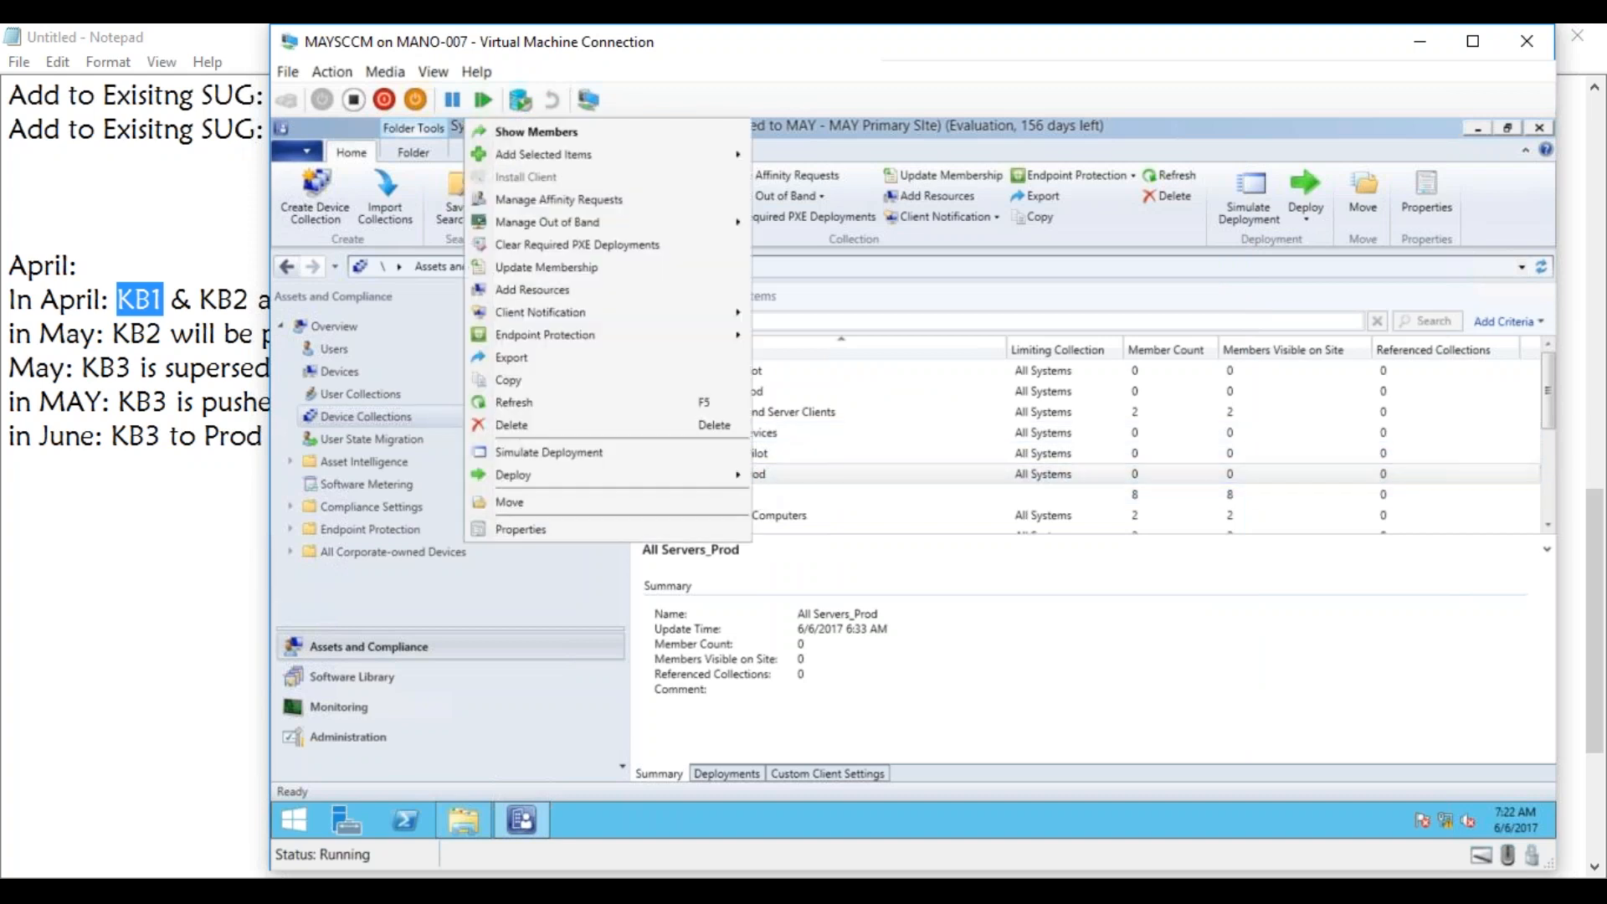
pyautogui.click(684, 527)
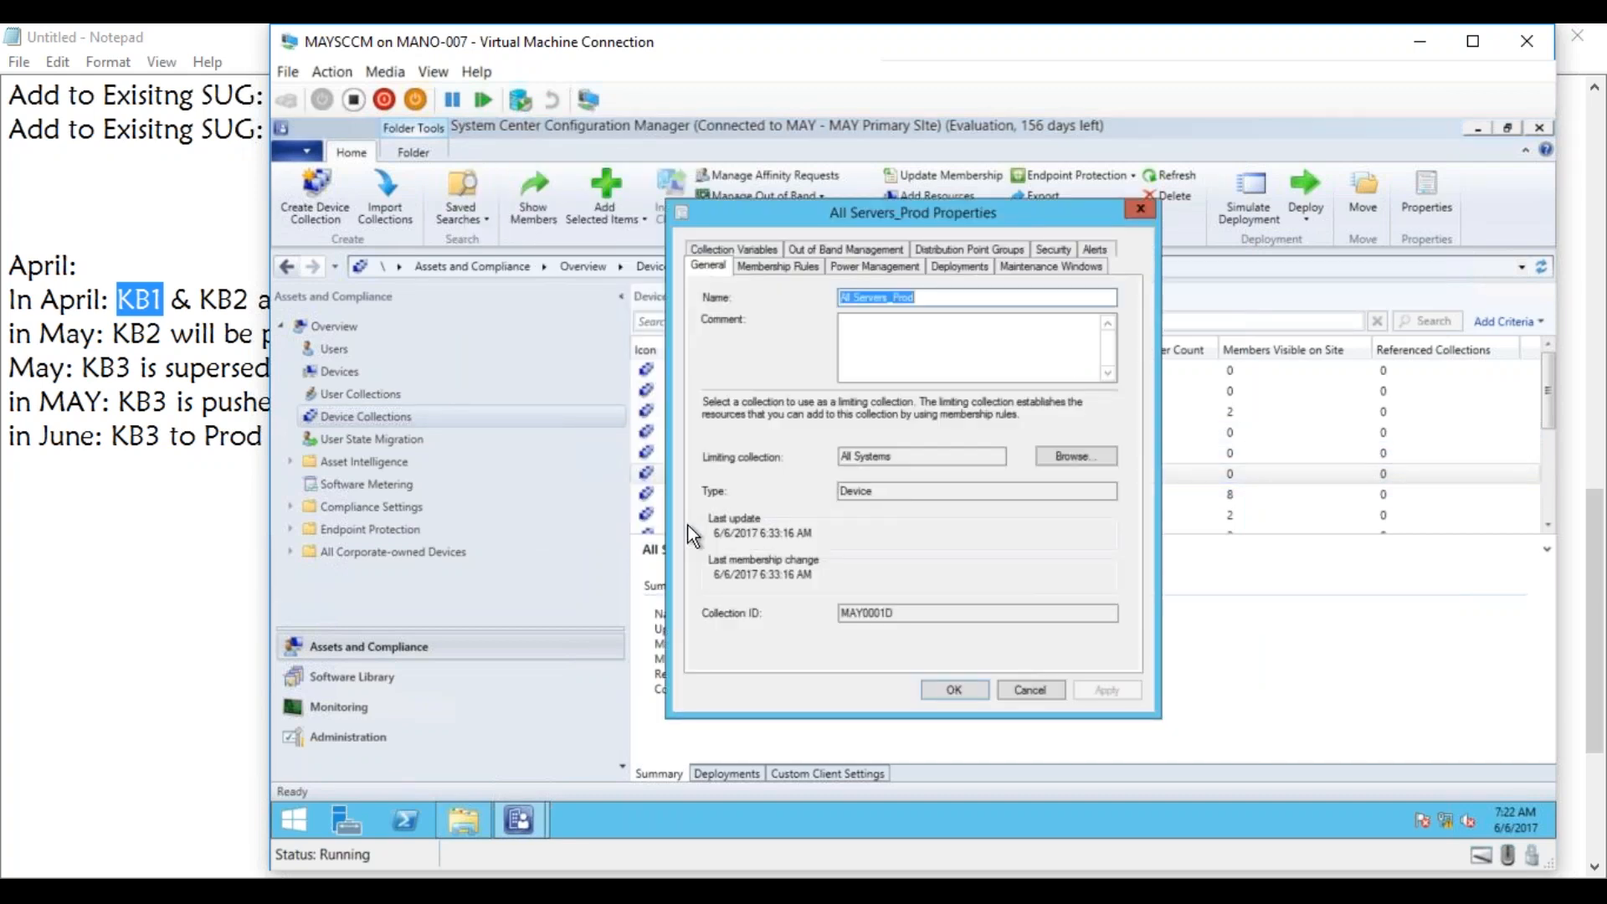
pyautogui.click(787, 267)
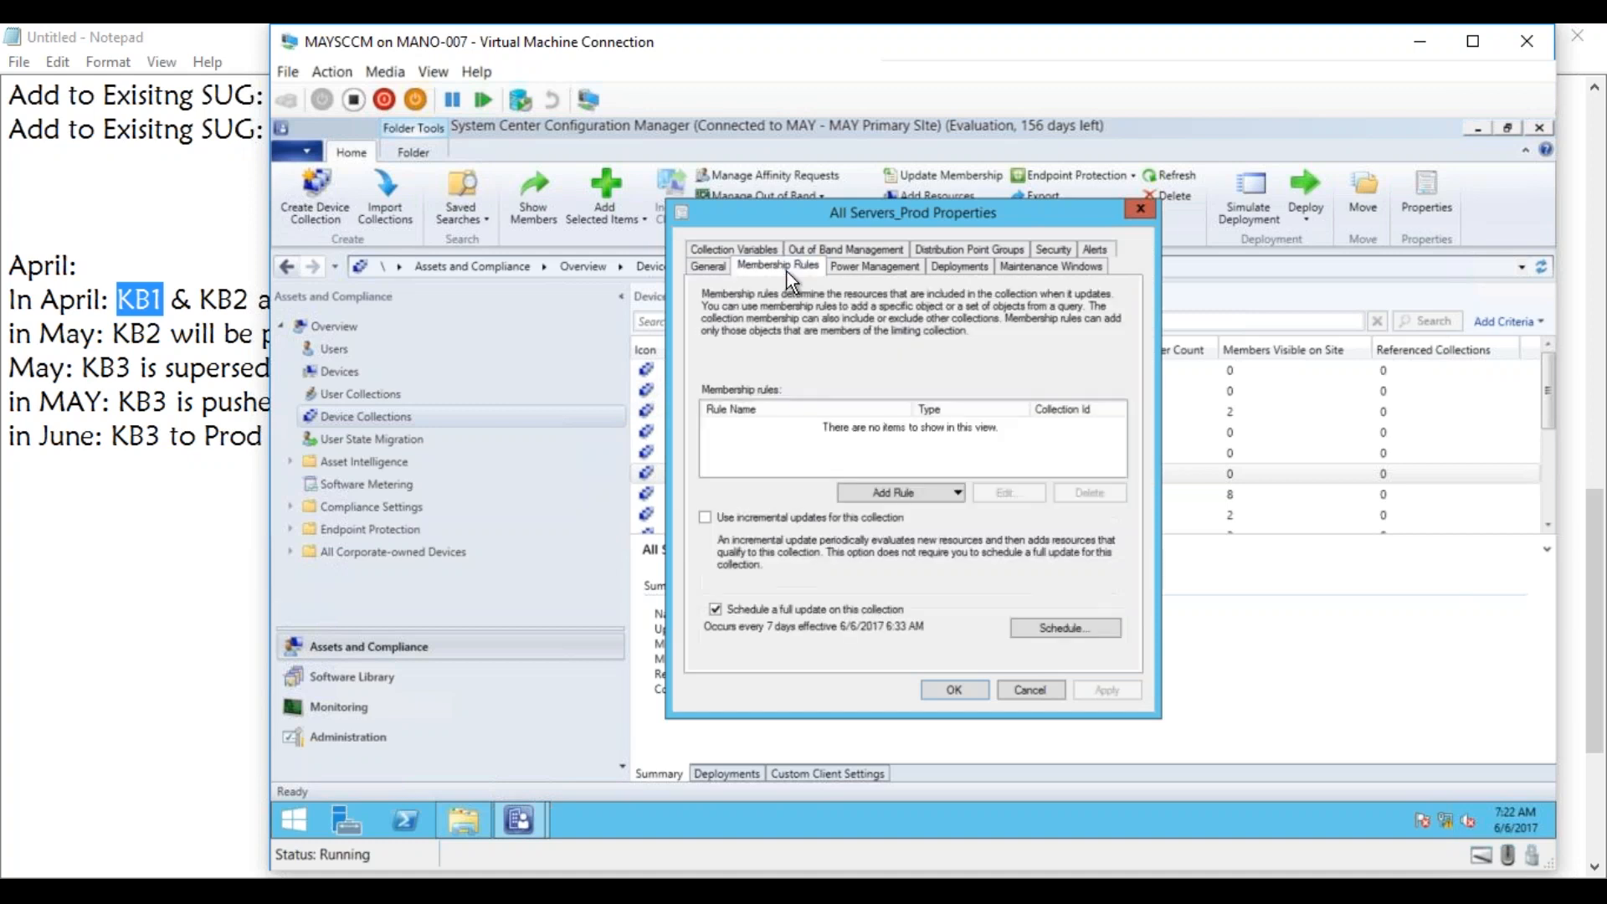
pyautogui.click(924, 496)
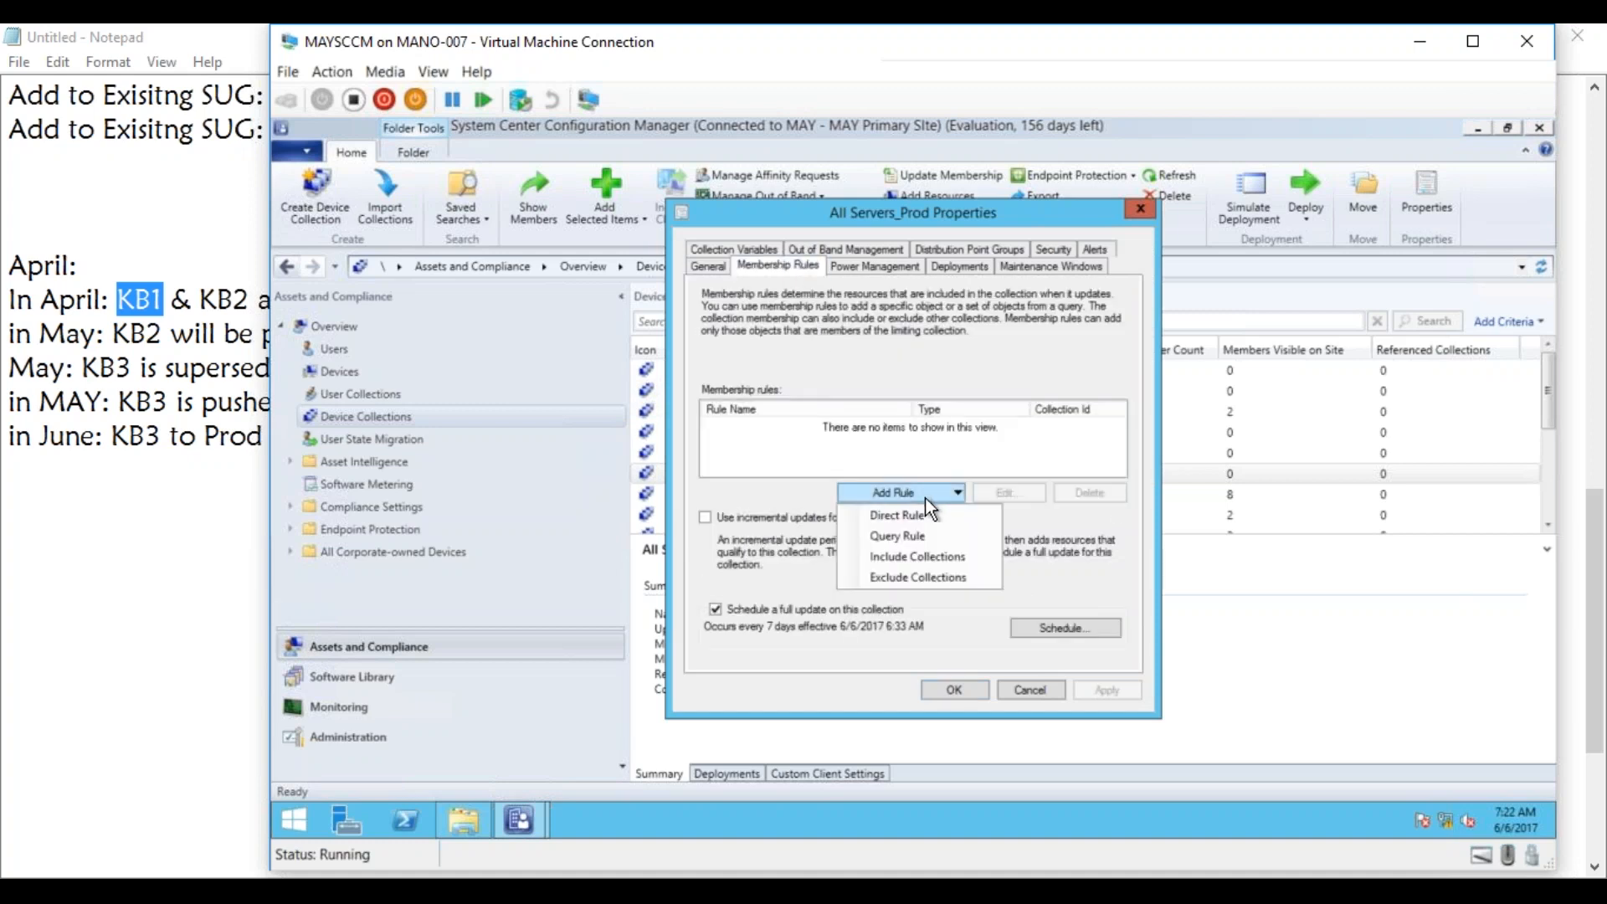
pyautogui.click(919, 576)
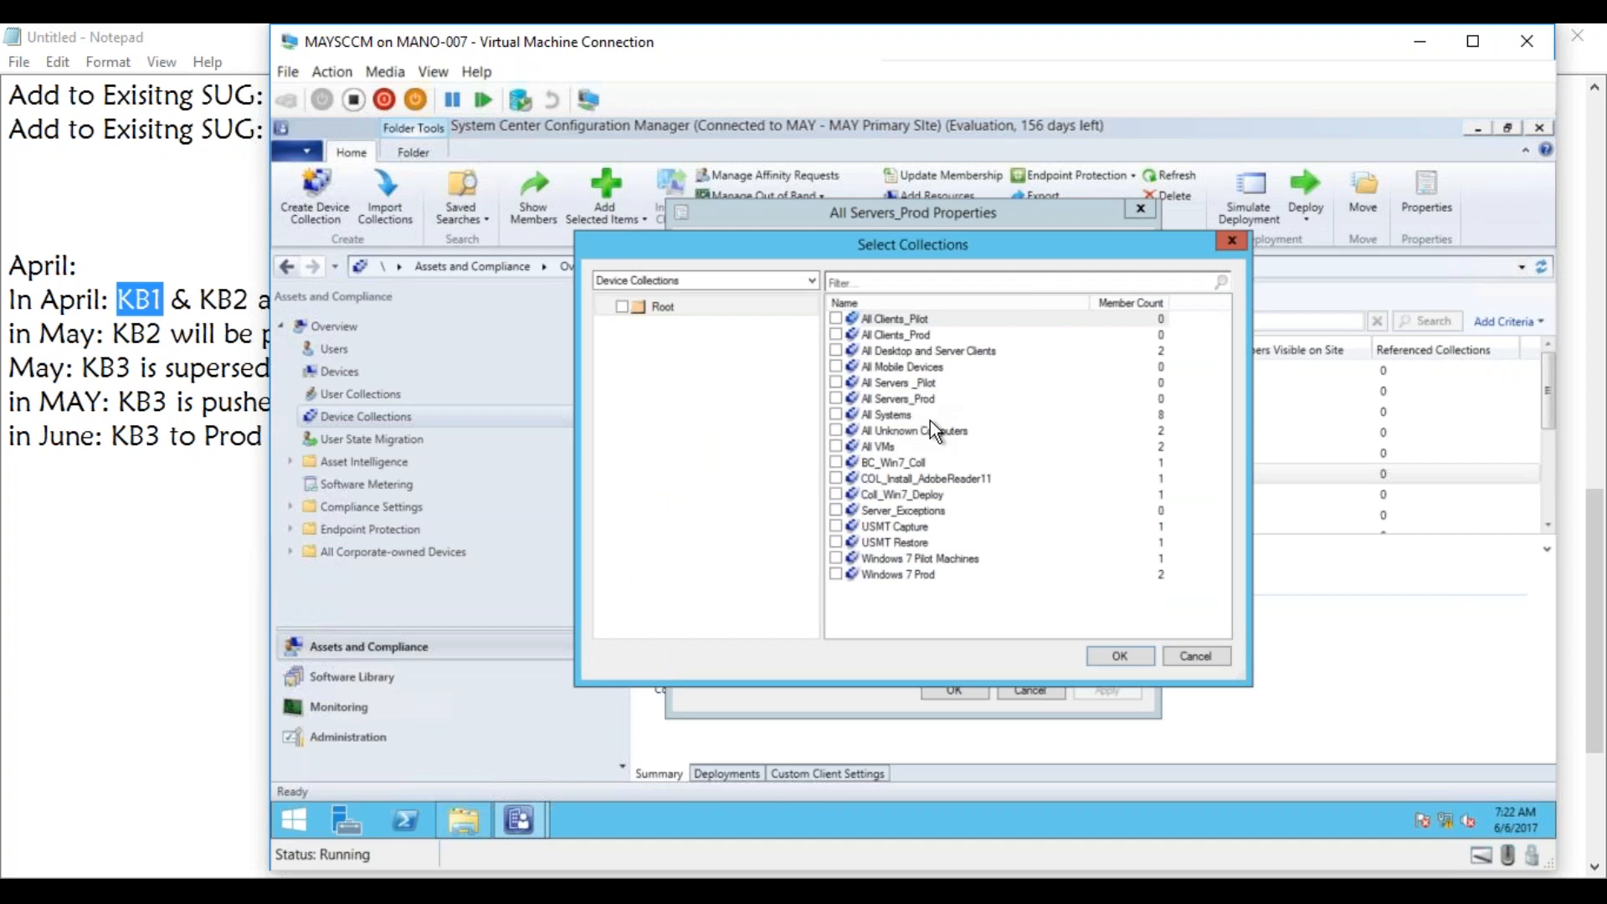
pyautogui.click(837, 511)
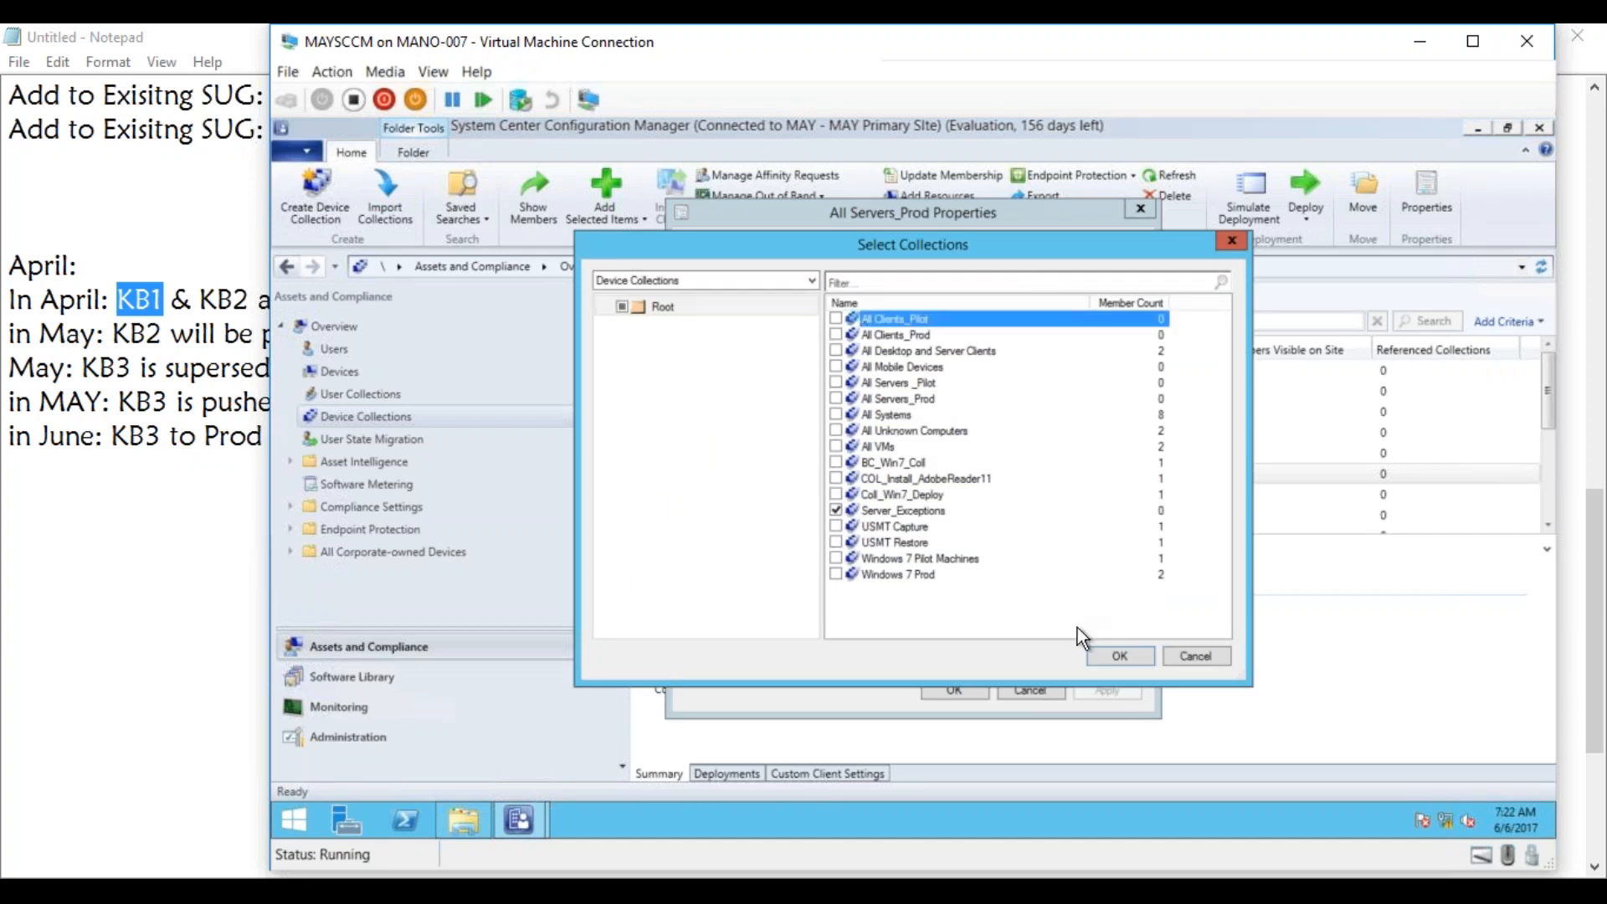
pyautogui.click(1110, 654)
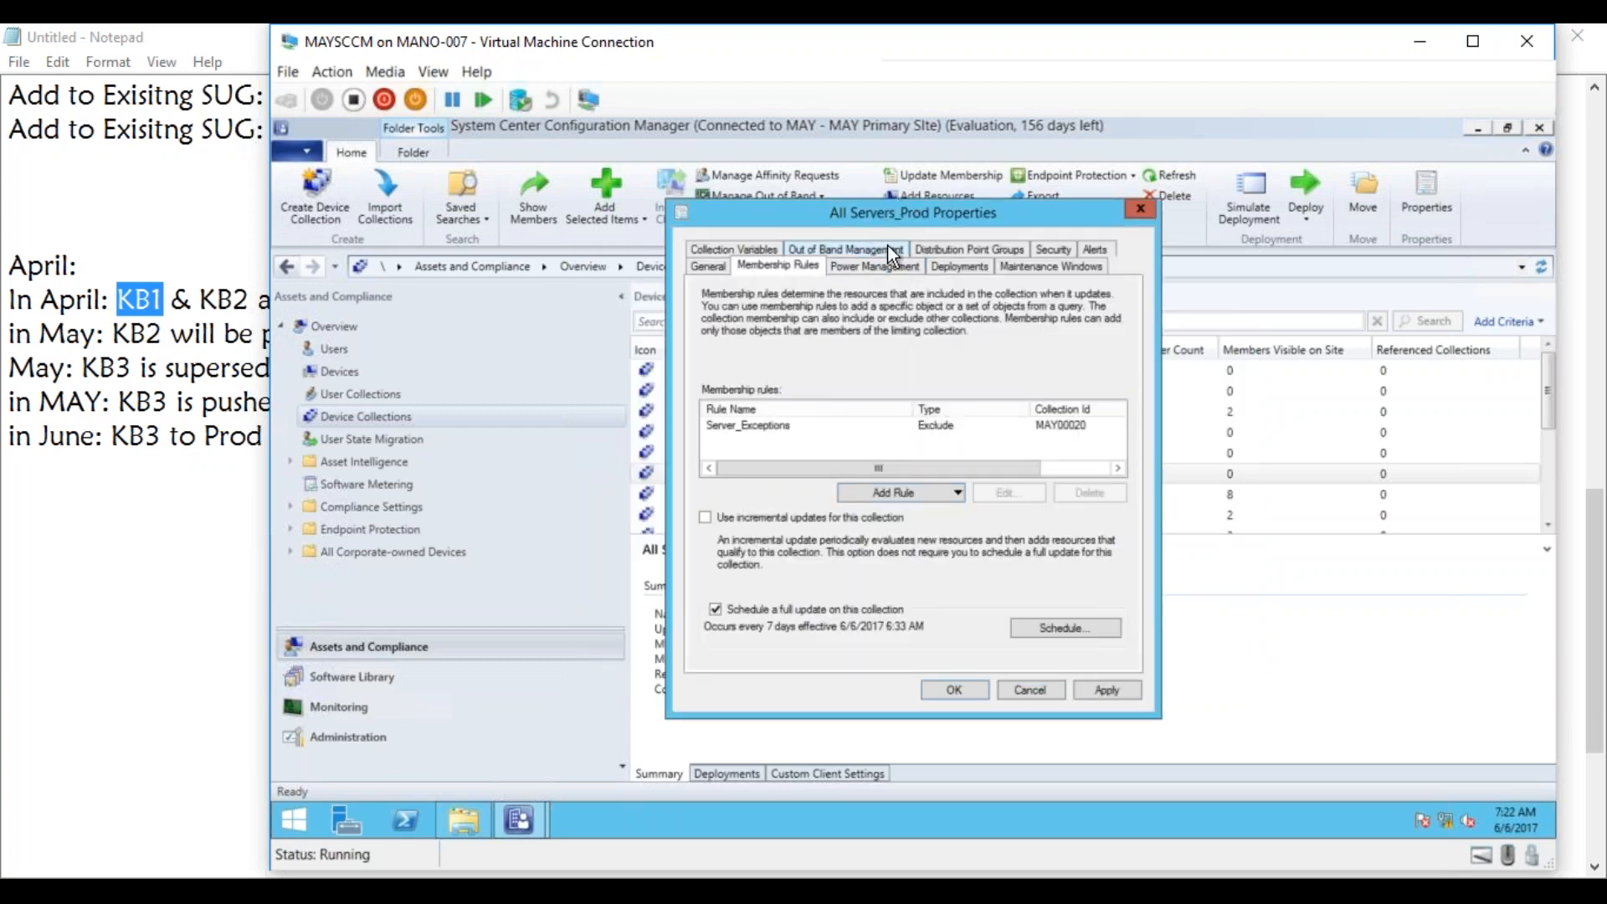
pyautogui.click(1093, 690)
pyautogui.click(956, 692)
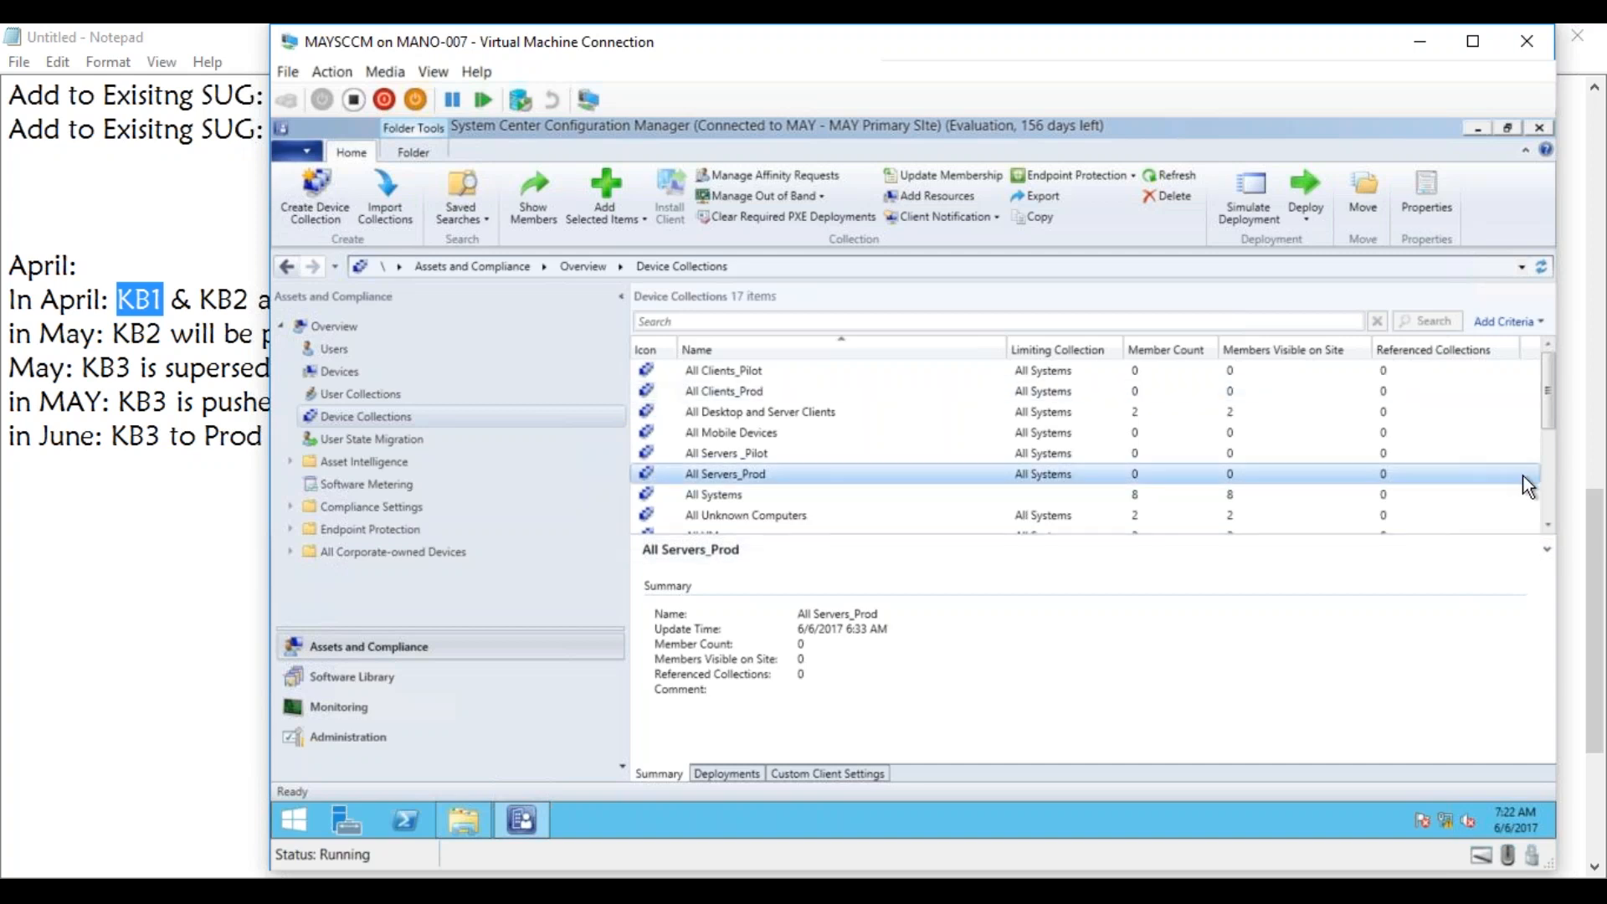
pyautogui.click(1547, 480)
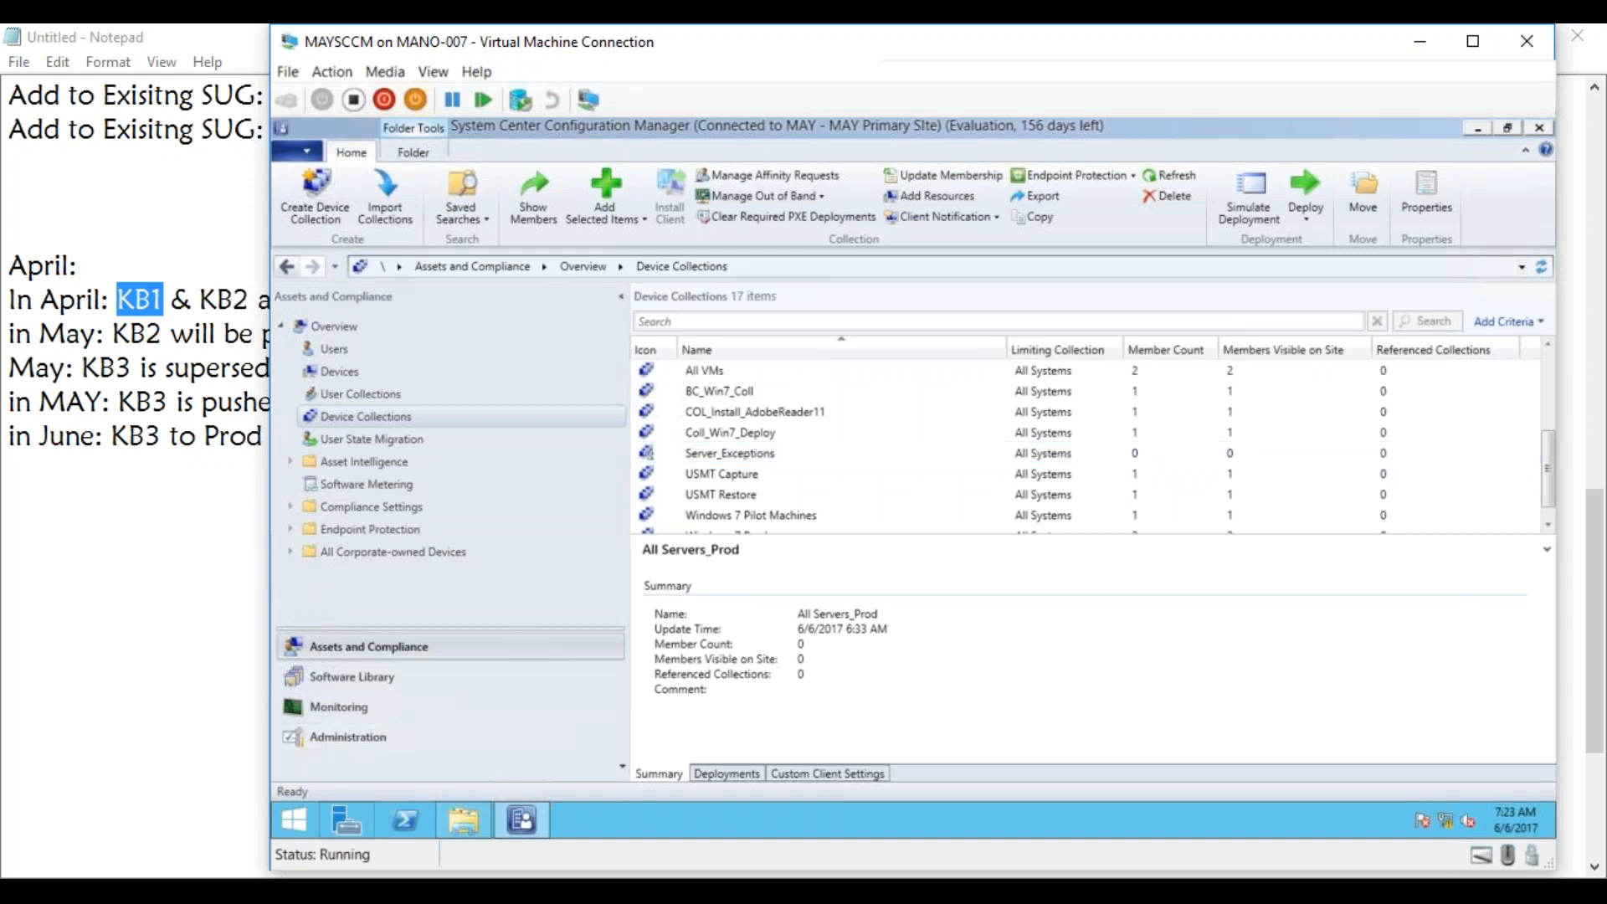
# Switch to the Notepad notes and add the heading "Software Metering:" on a fresh area below the April notes.
pyautogui.click(309, 896)
pyautogui.click(1371, 480)
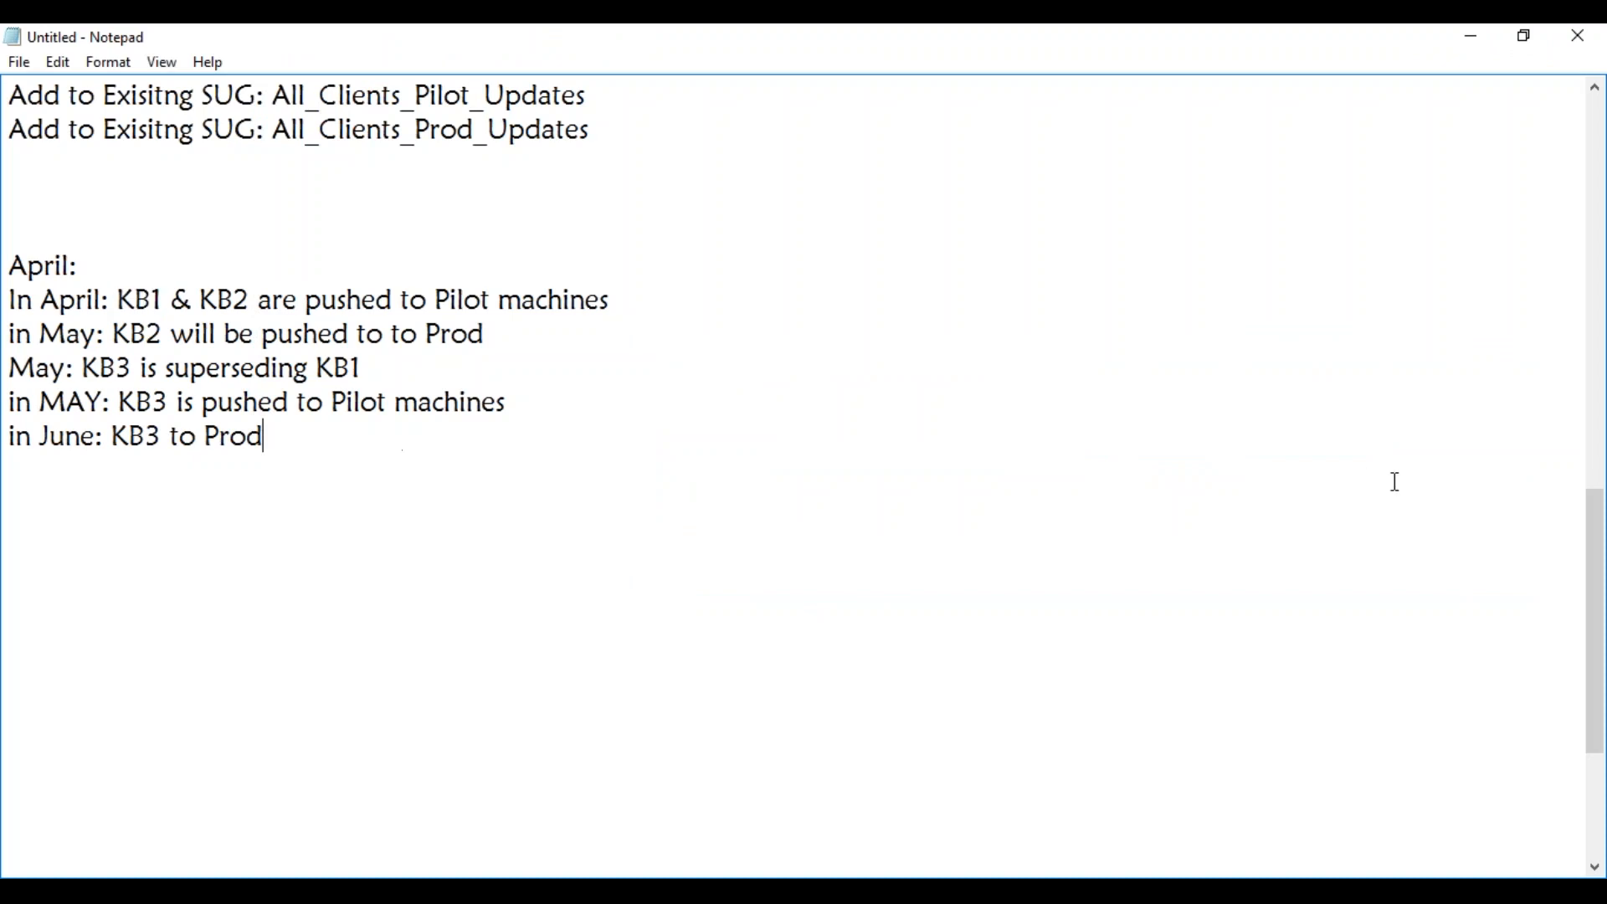
pyautogui.press('Return')
pyautogui.press('Return')
pyautogui.press('Return')
pyautogui.press('Return')
pyautogui.press('Return')
pyautogui.press('Return')
pyautogui.press('Return')
pyautogui.press('Return')
pyautogui.press('Return')
pyautogui.press('Return')
pyautogui.press('Return')
pyautogui.press('Return')
pyautogui.press('Return')
pyautogui.press('Return')
pyautogui.press('Return')
pyautogui.press('Return')
pyautogui.press('Return')
pyautogui.press('Return')
pyautogui.press('Return')
pyautogui.press('Return')
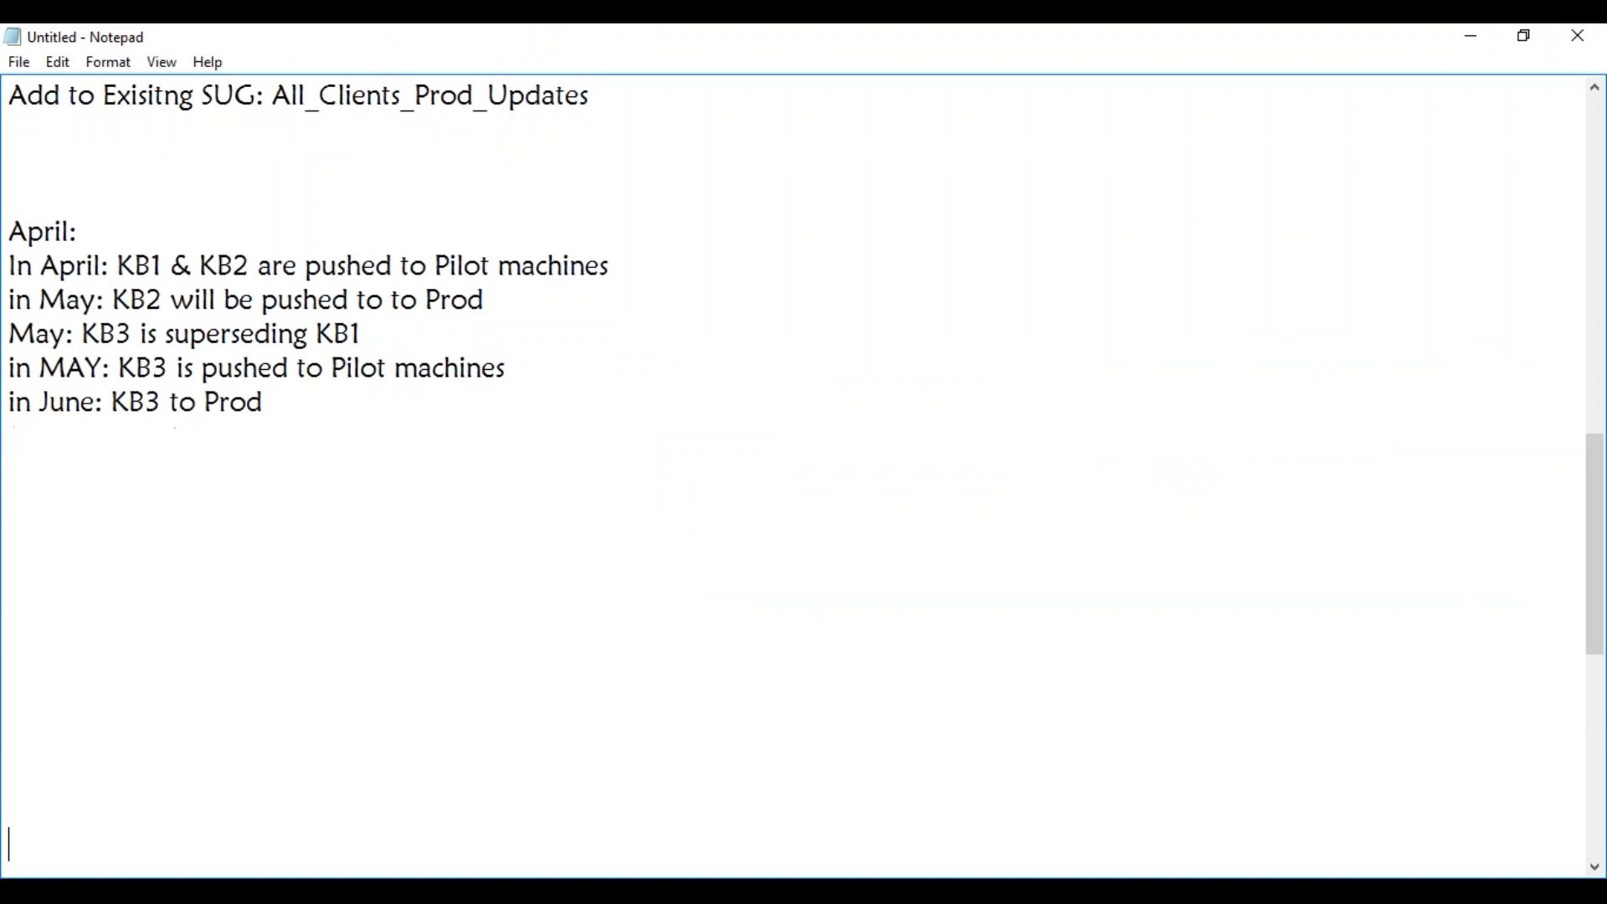
pyautogui.click(737, 131)
pyautogui.write('Soft')
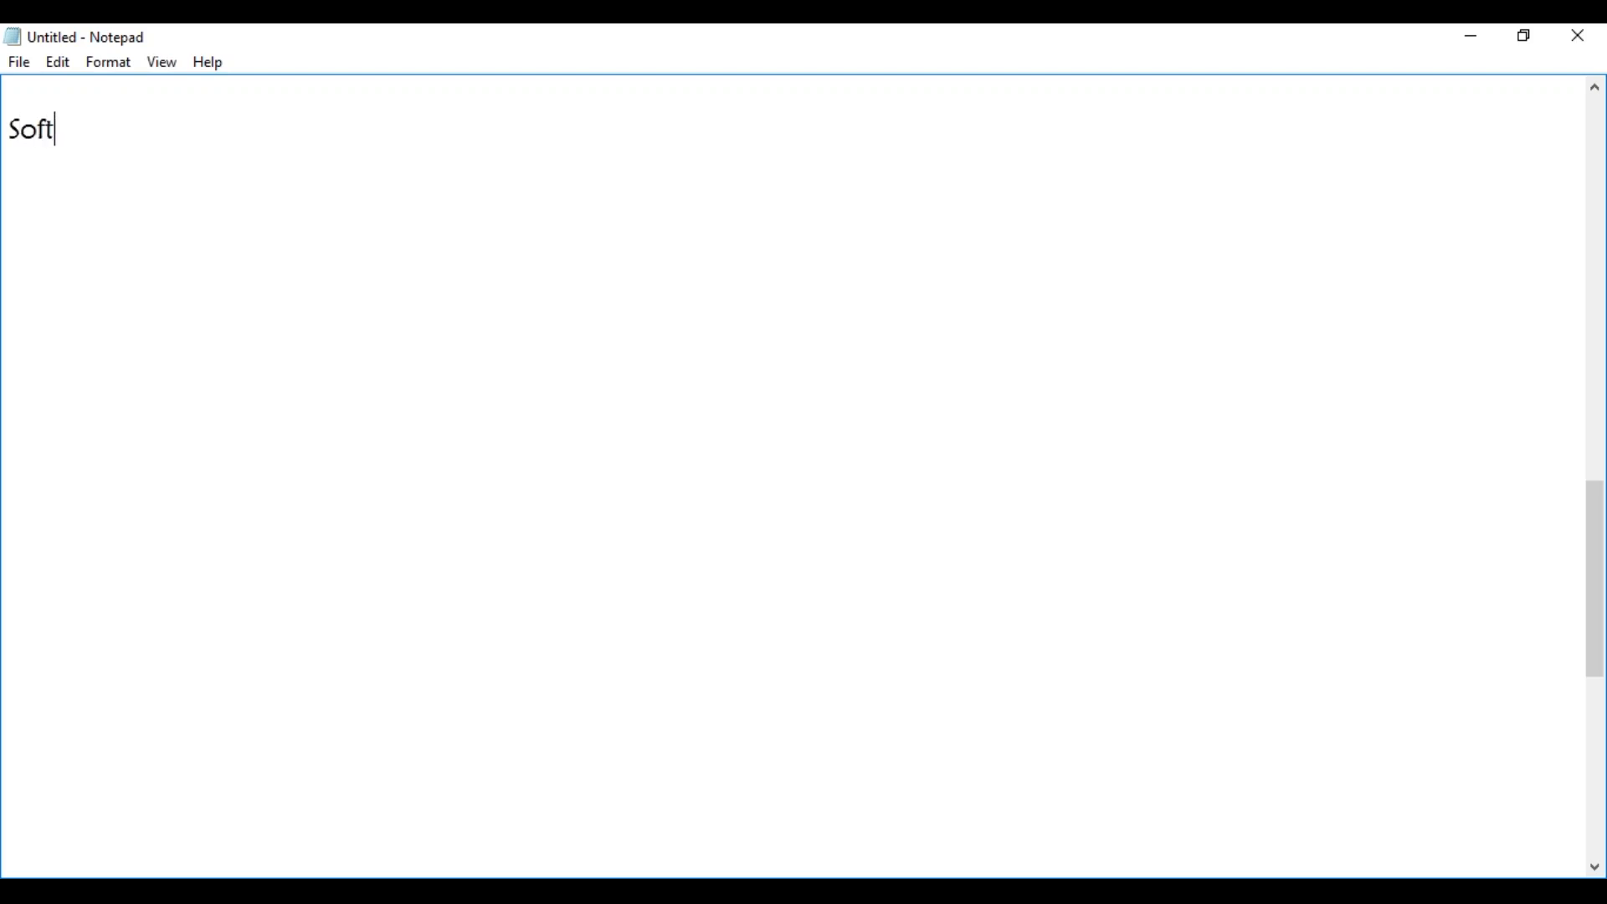
pyautogui.write('ware Metering:')
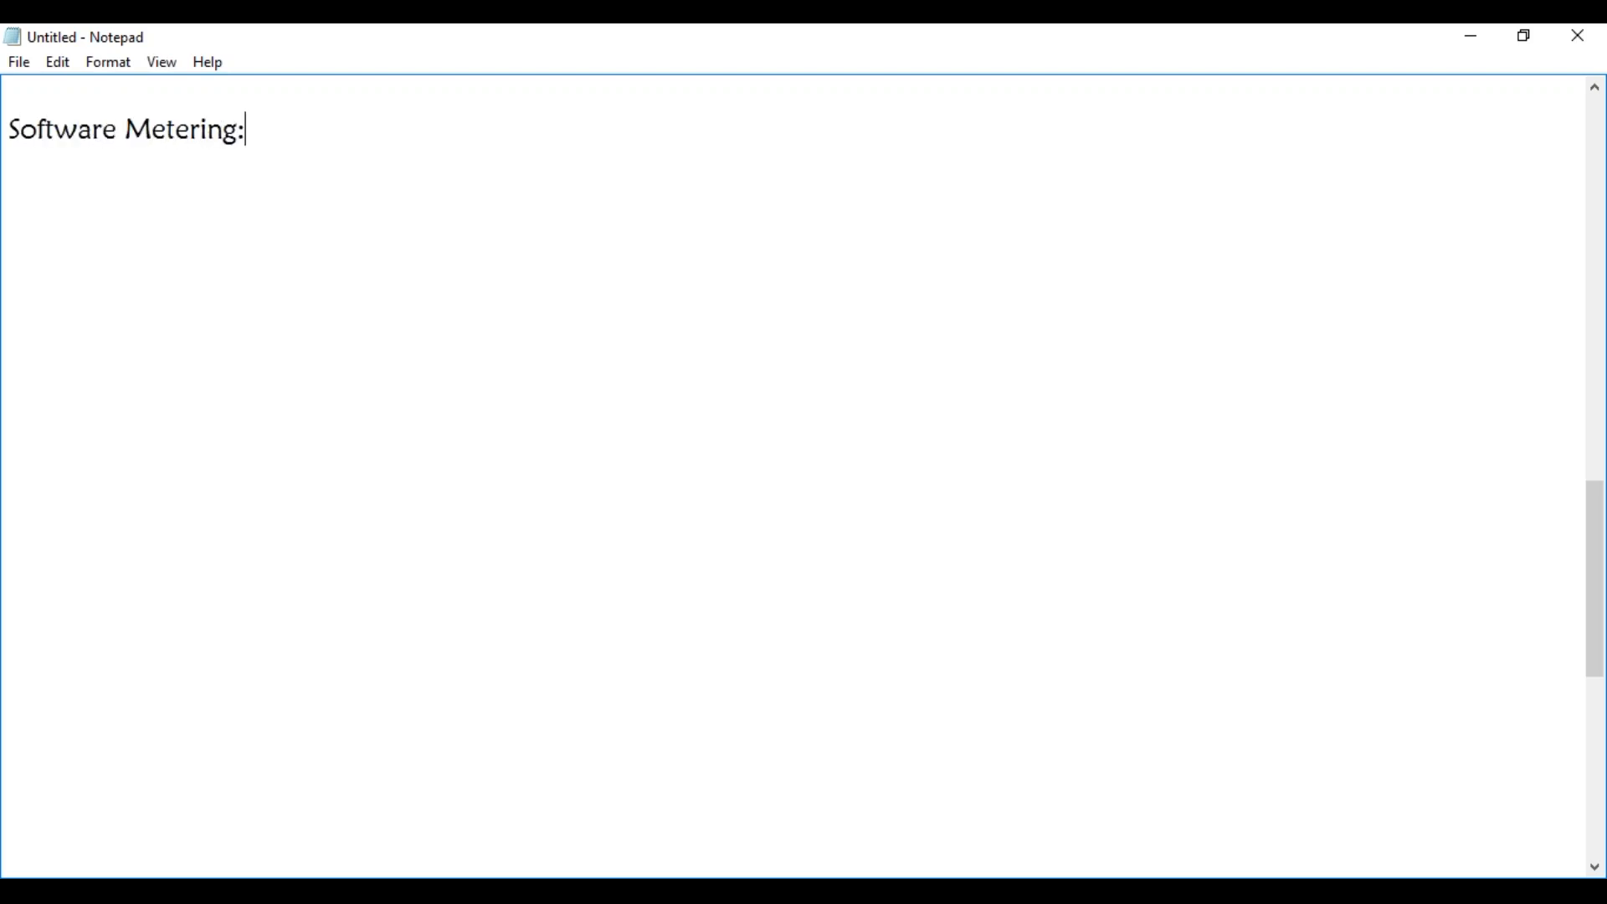
# Below the Software Metering heading, add "Office 2016:" followed by Project and Visio on separate lines.
pyautogui.press('Return')
pyautogui.press('Return')
pyautogui.write('Office 2016')
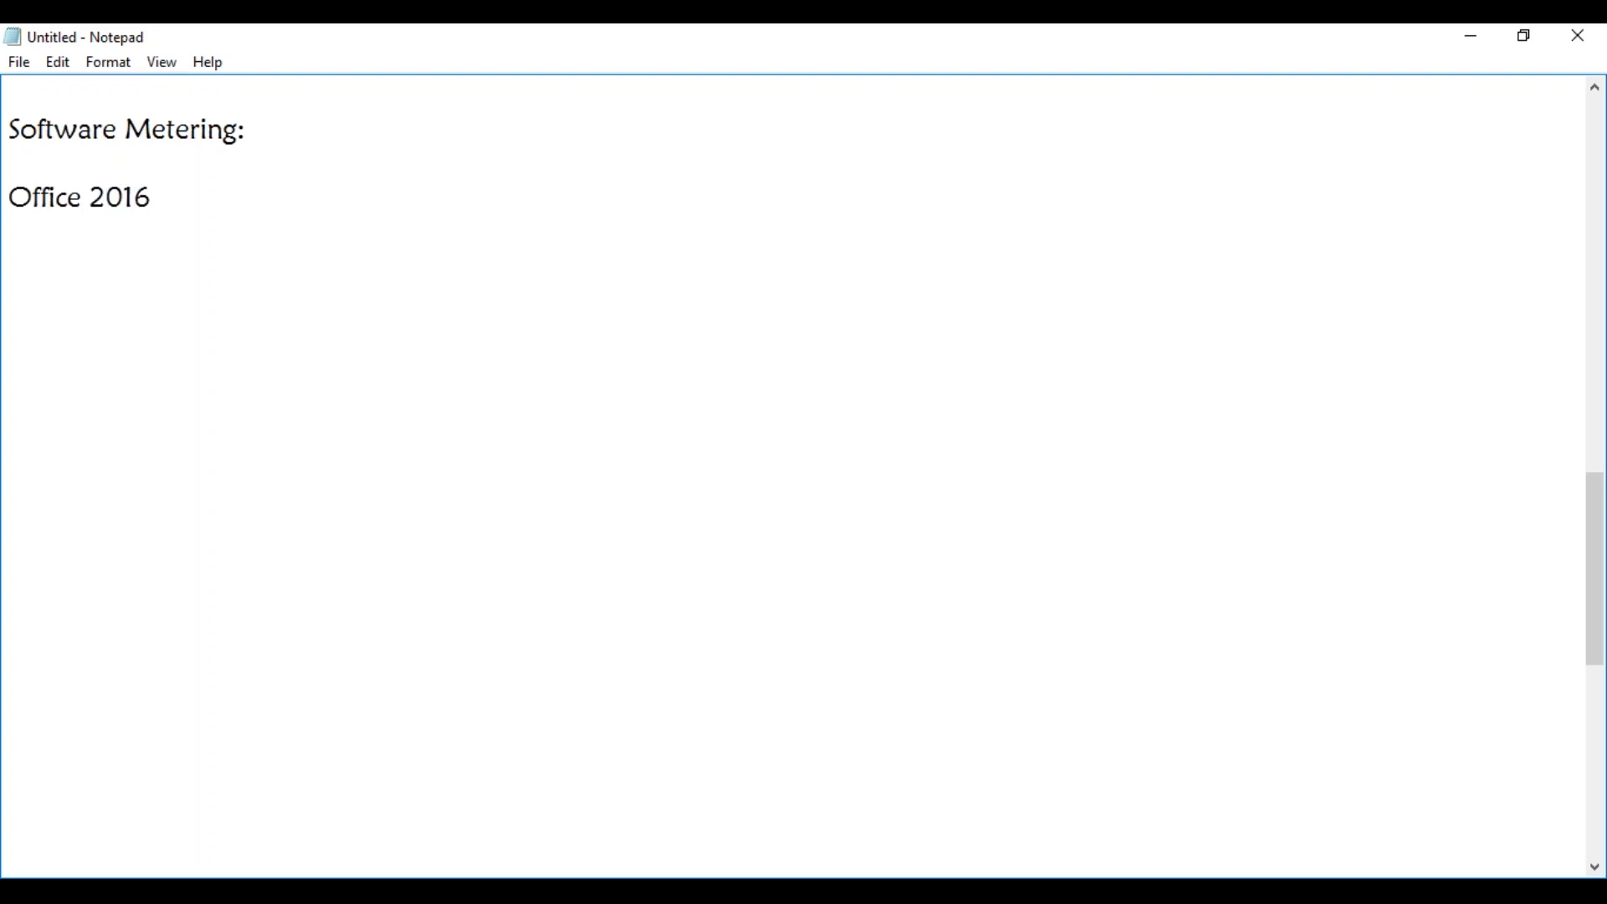
pyautogui.write(':')
pyautogui.press('Return')
pyautogui.write('Project')
pyautogui.press('Return')
pyautogui.write('Visio')
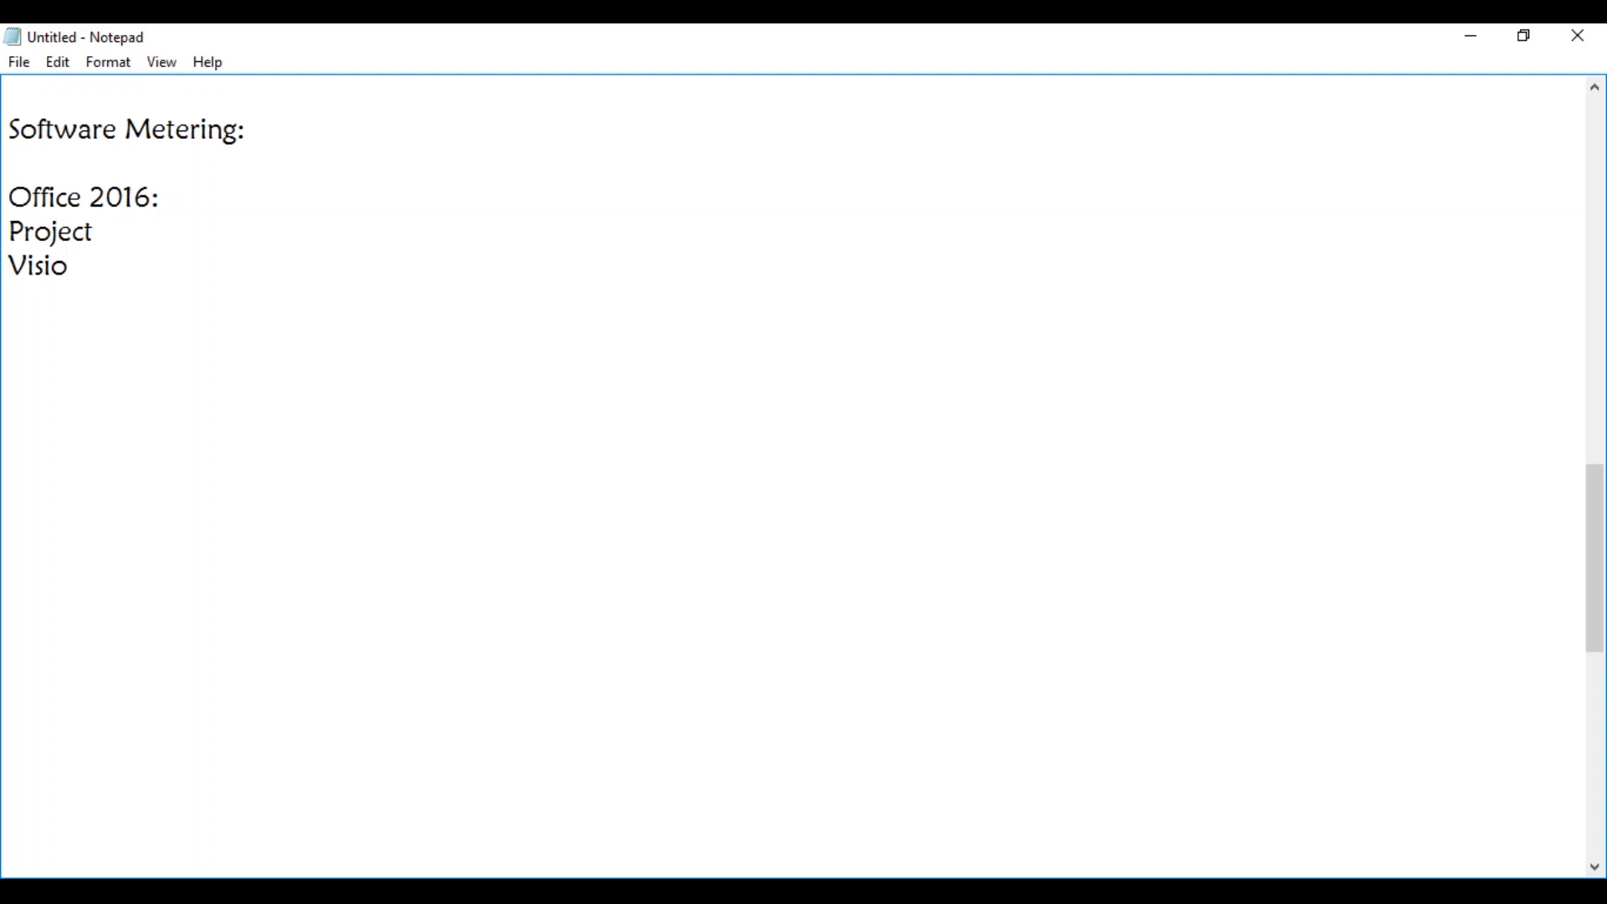
# Add a second group listing Outlook, Word and Excel on separate lines, with a blank line after Visio.
pyautogui.press('Return')
pyautogui.press('Return')
pyautogui.write('Outlook')
pyautogui.press('Return')
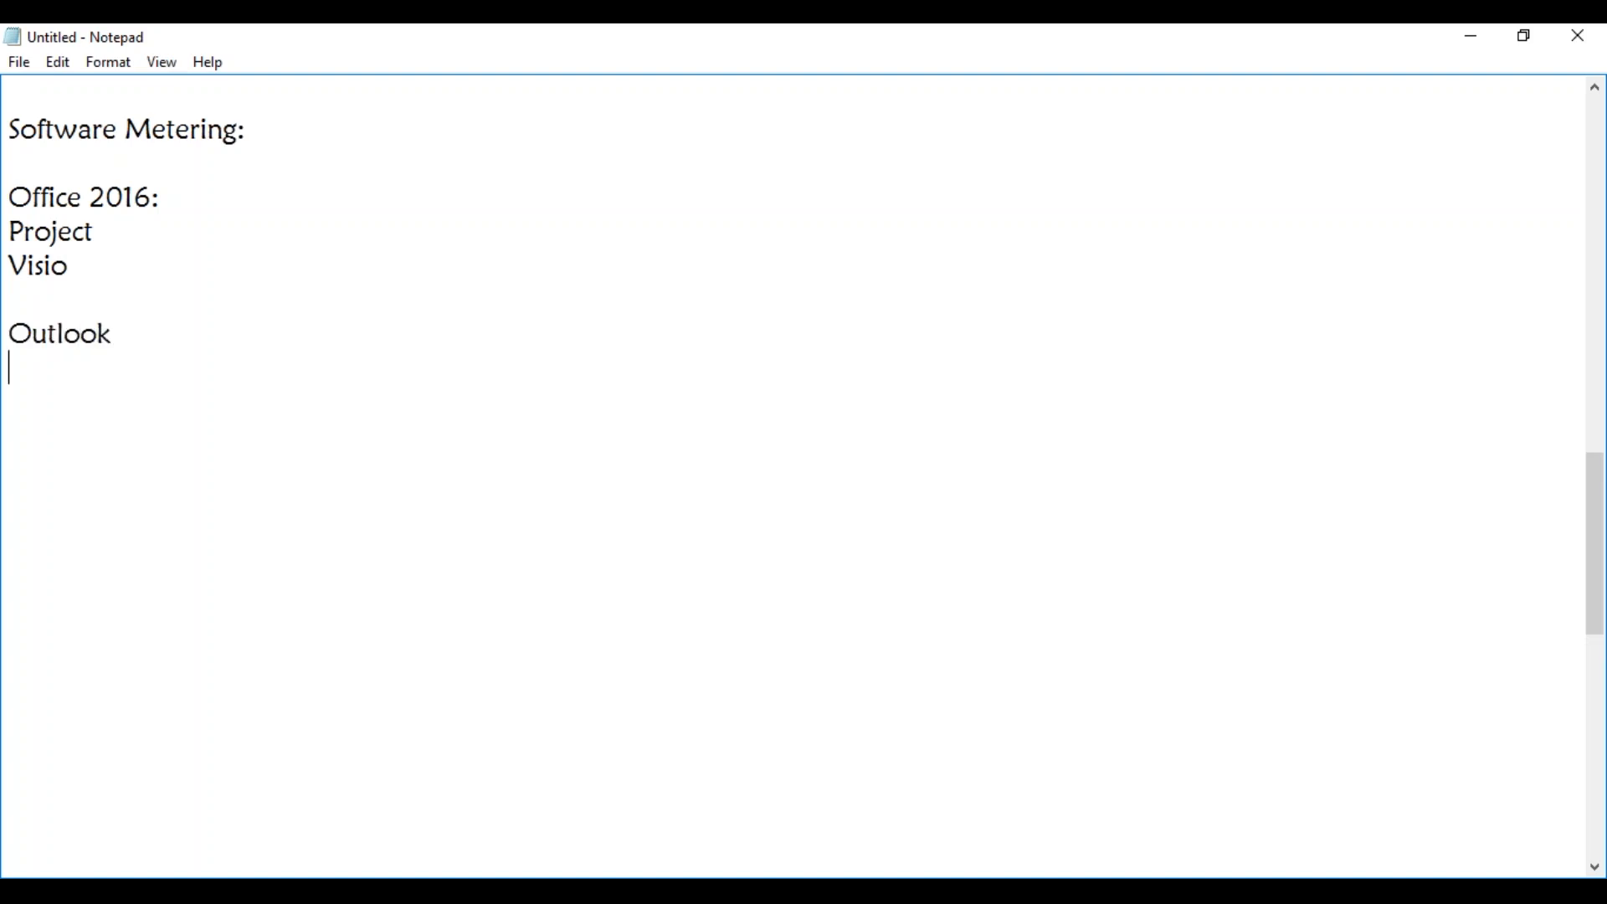
pyautogui.write('Word')
pyautogui.press('Return')
pyautogui.write('Excel')
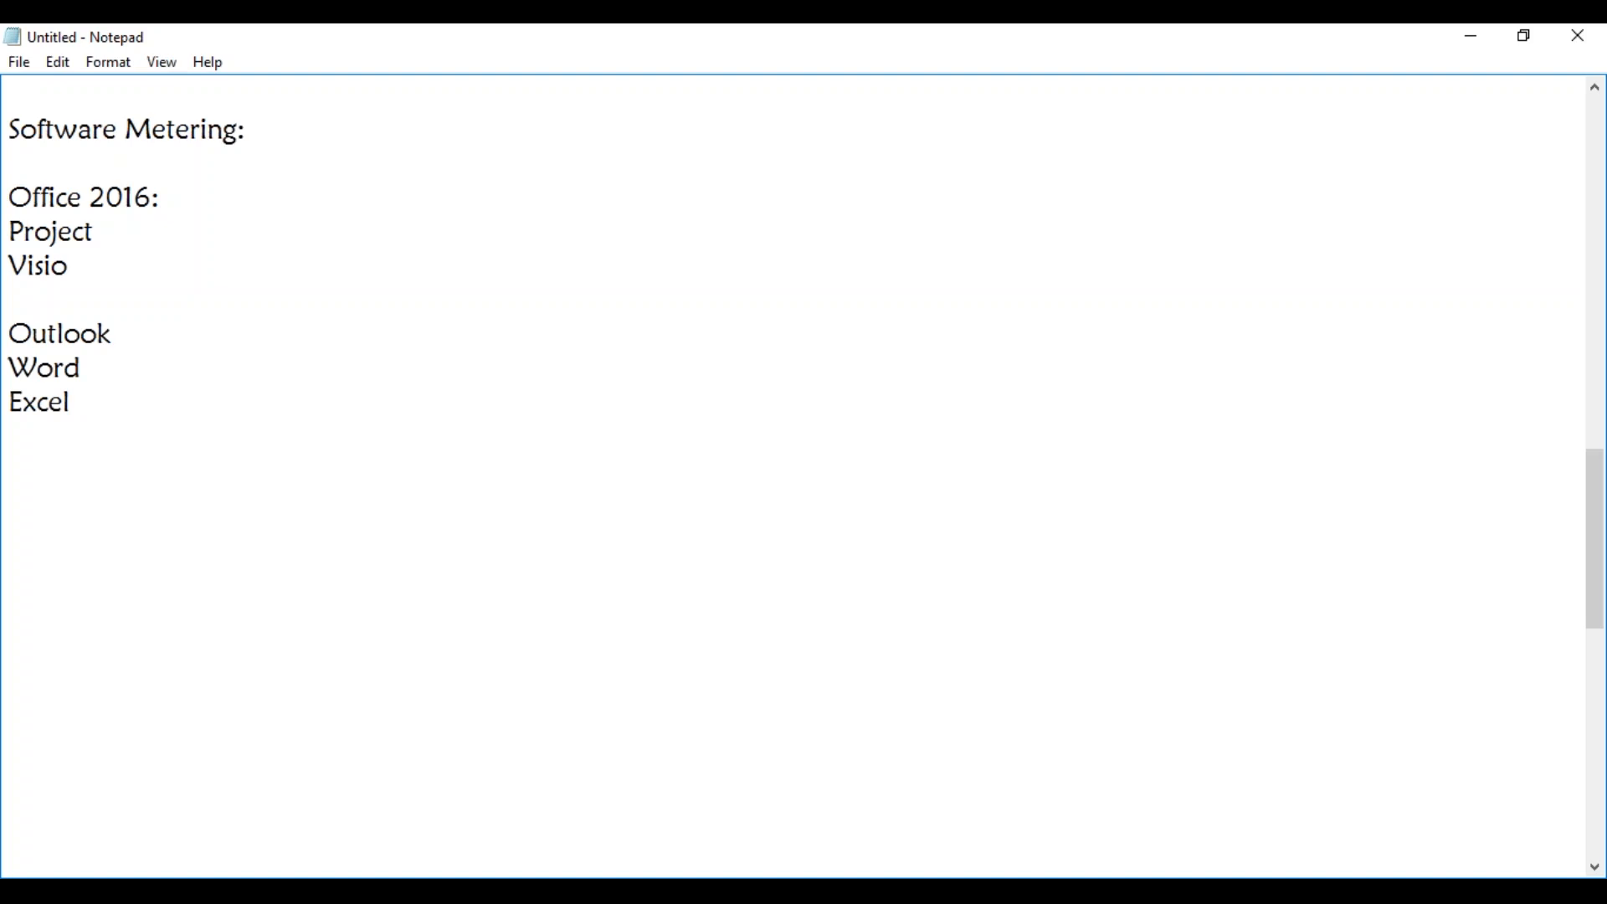
# Add AUTOCAD as a separate entry below the Excel line, leaving a blank line between them.
pyautogui.press('Return')
pyautogui.press('Return')
pyautogui.write('AUTOCAD')
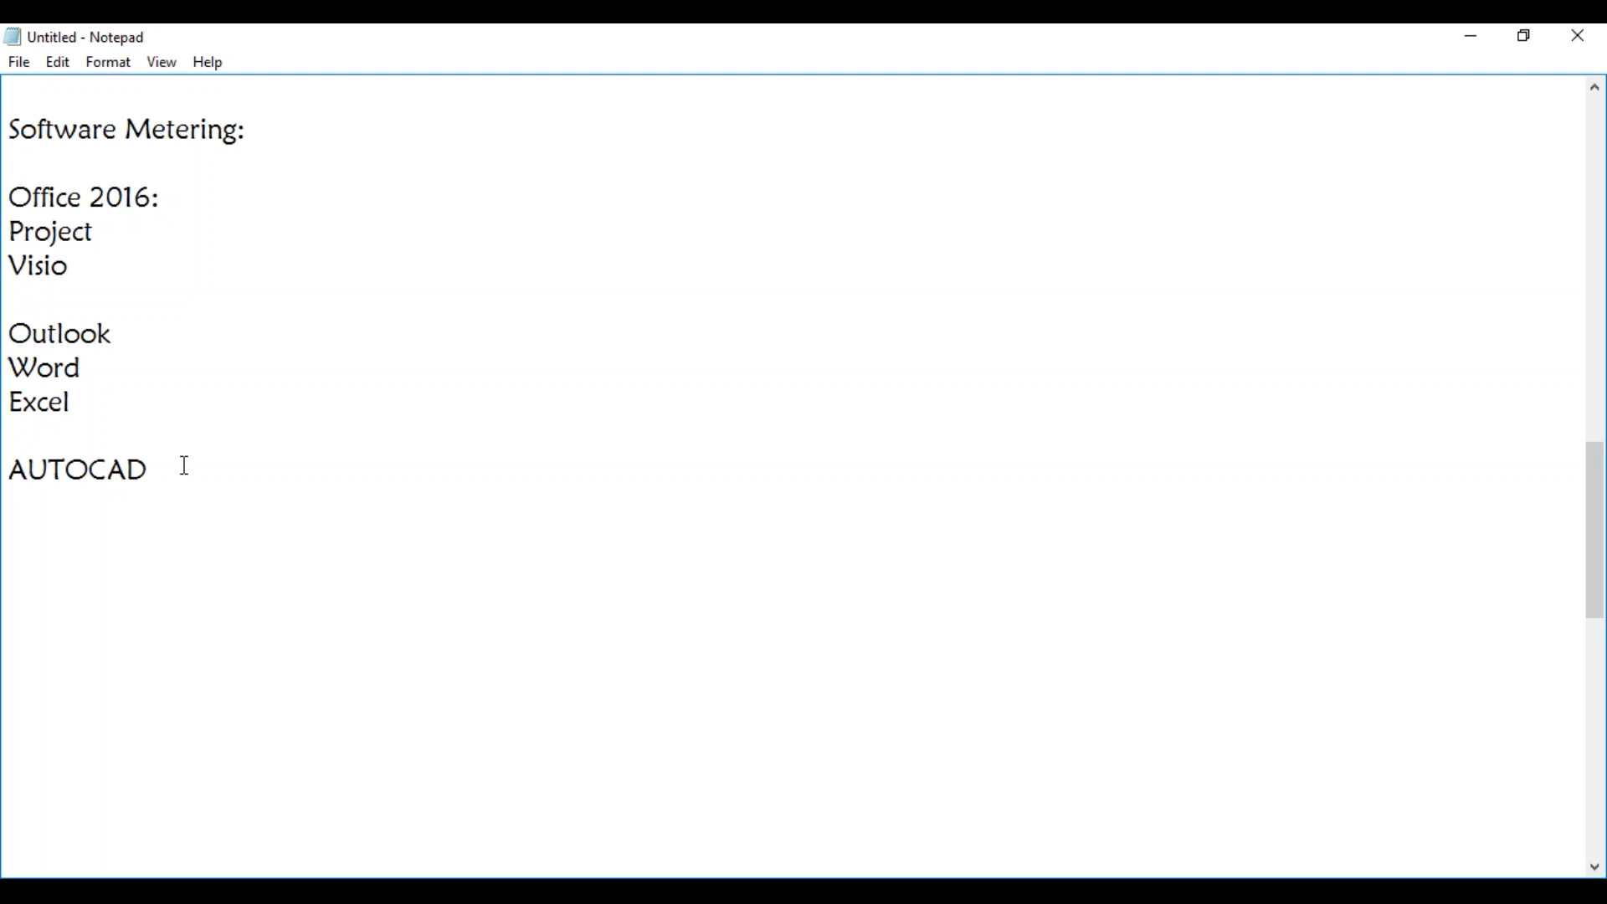
# Return to Configuration Manager and examine the software metering rules, including the dllhost, Explorer, AdobeARM and VLC entries.
pyautogui.click(1481, 35)
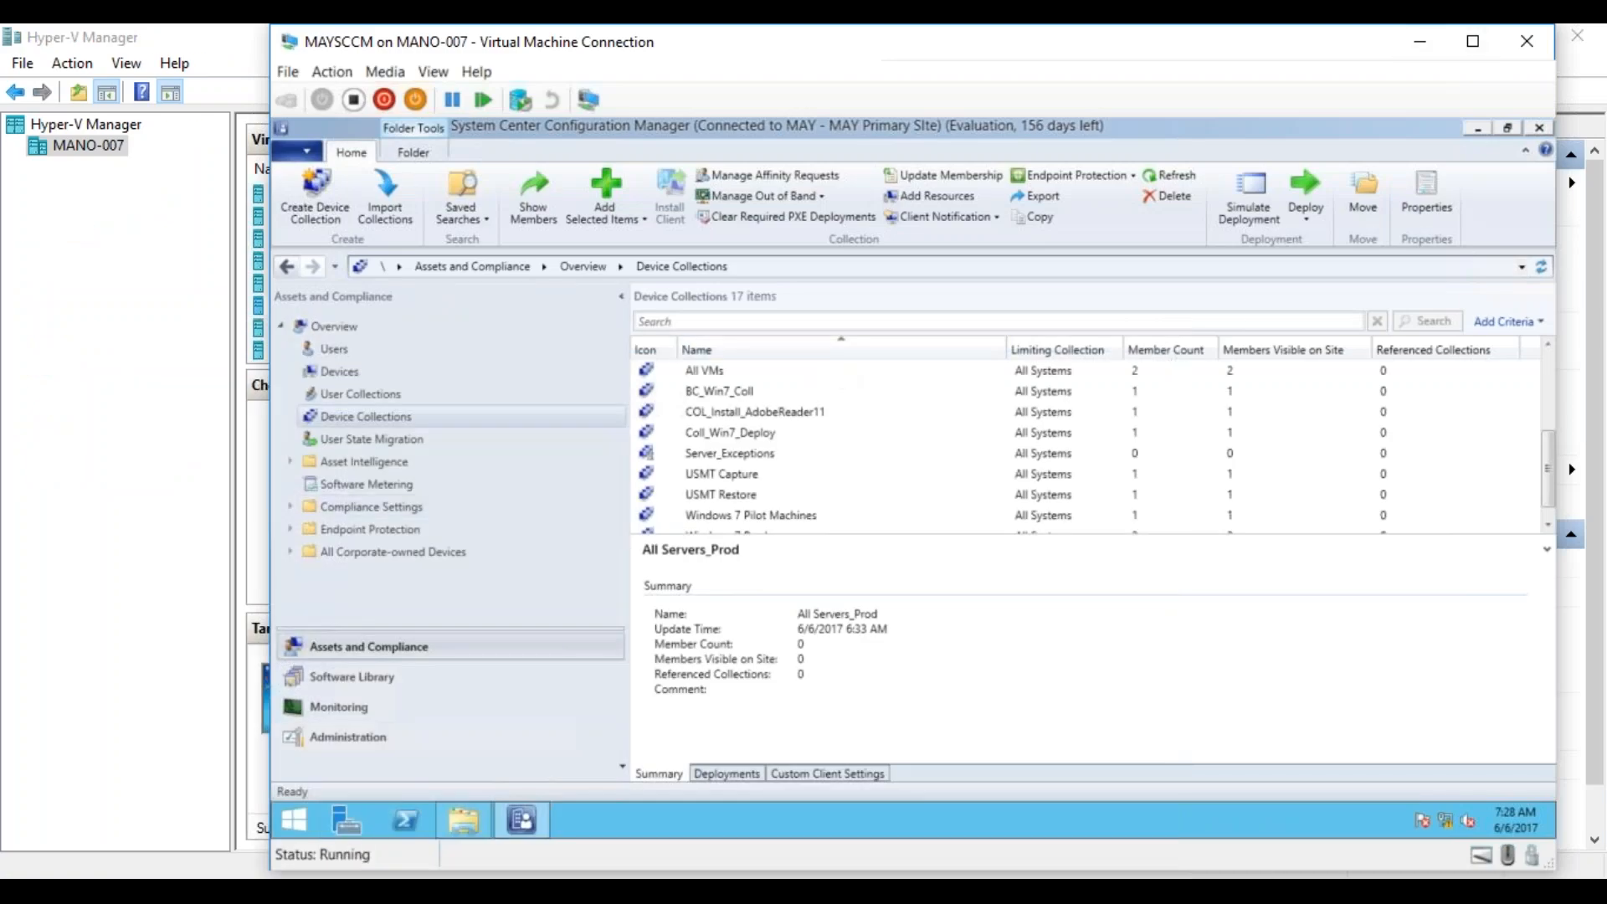
pyautogui.click(369, 492)
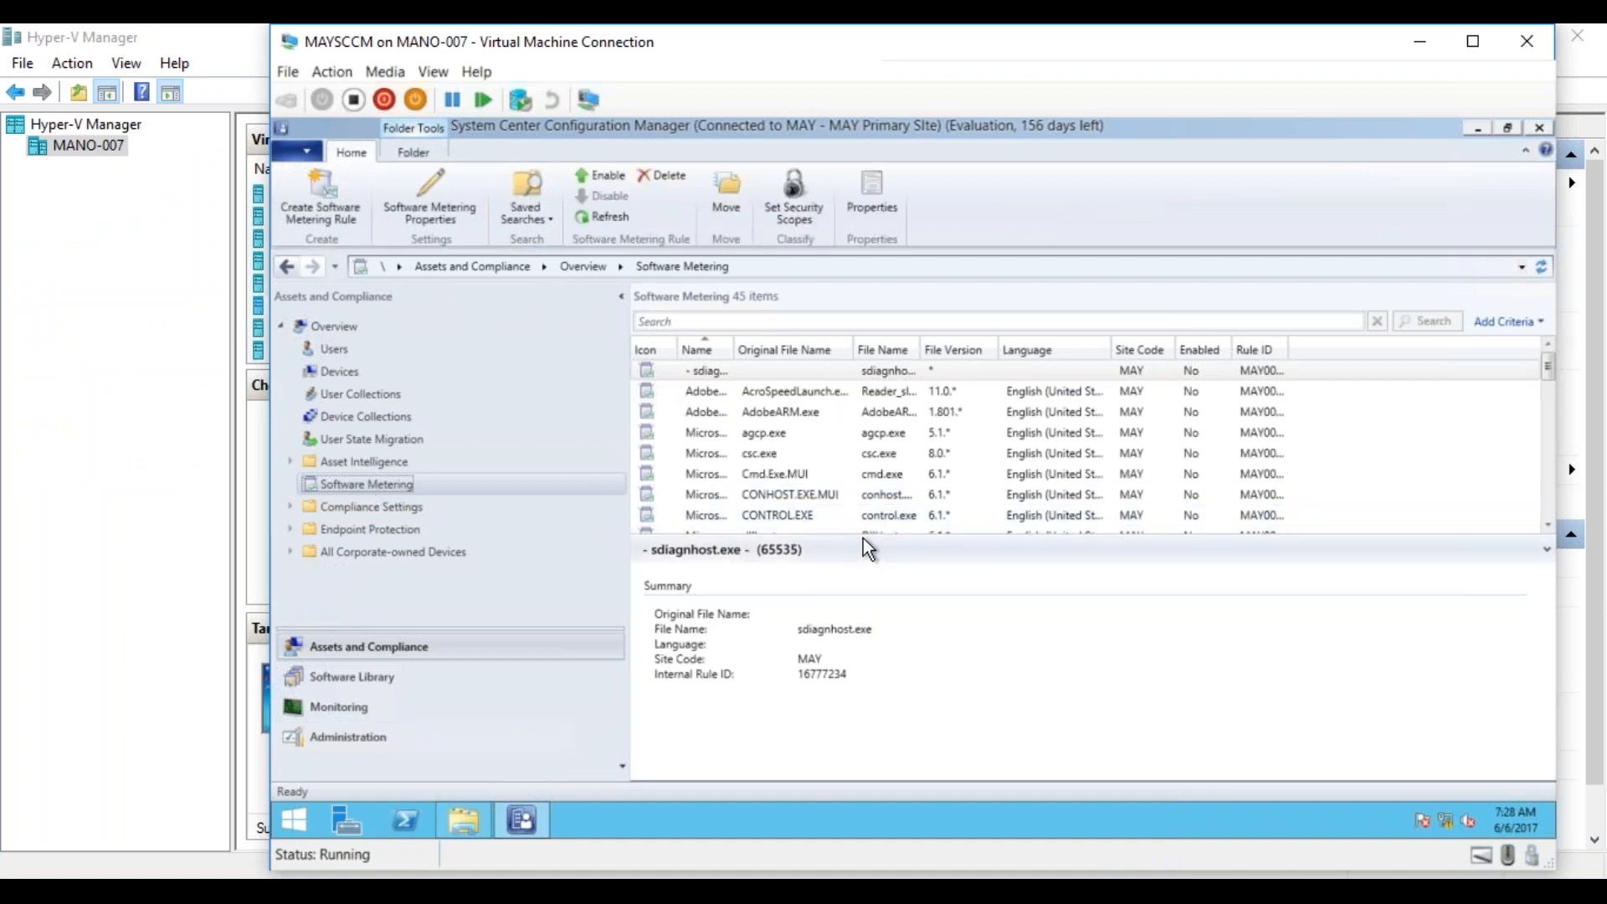
pyautogui.moveTo(862, 545); pyautogui.dragTo(854, 762)
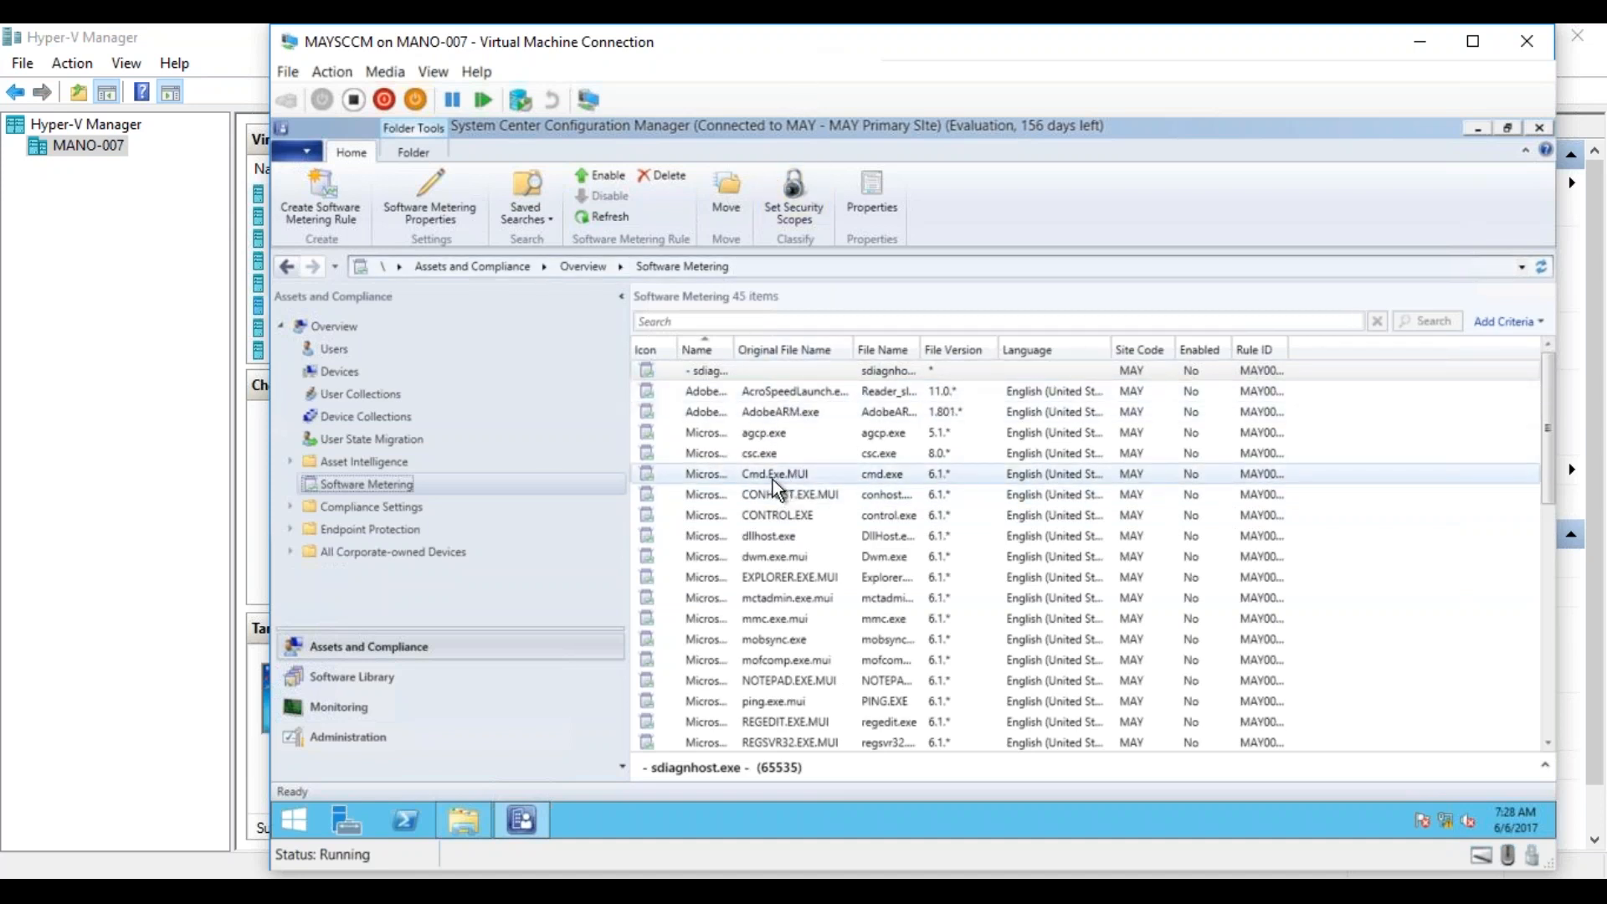
pyautogui.click(787, 540)
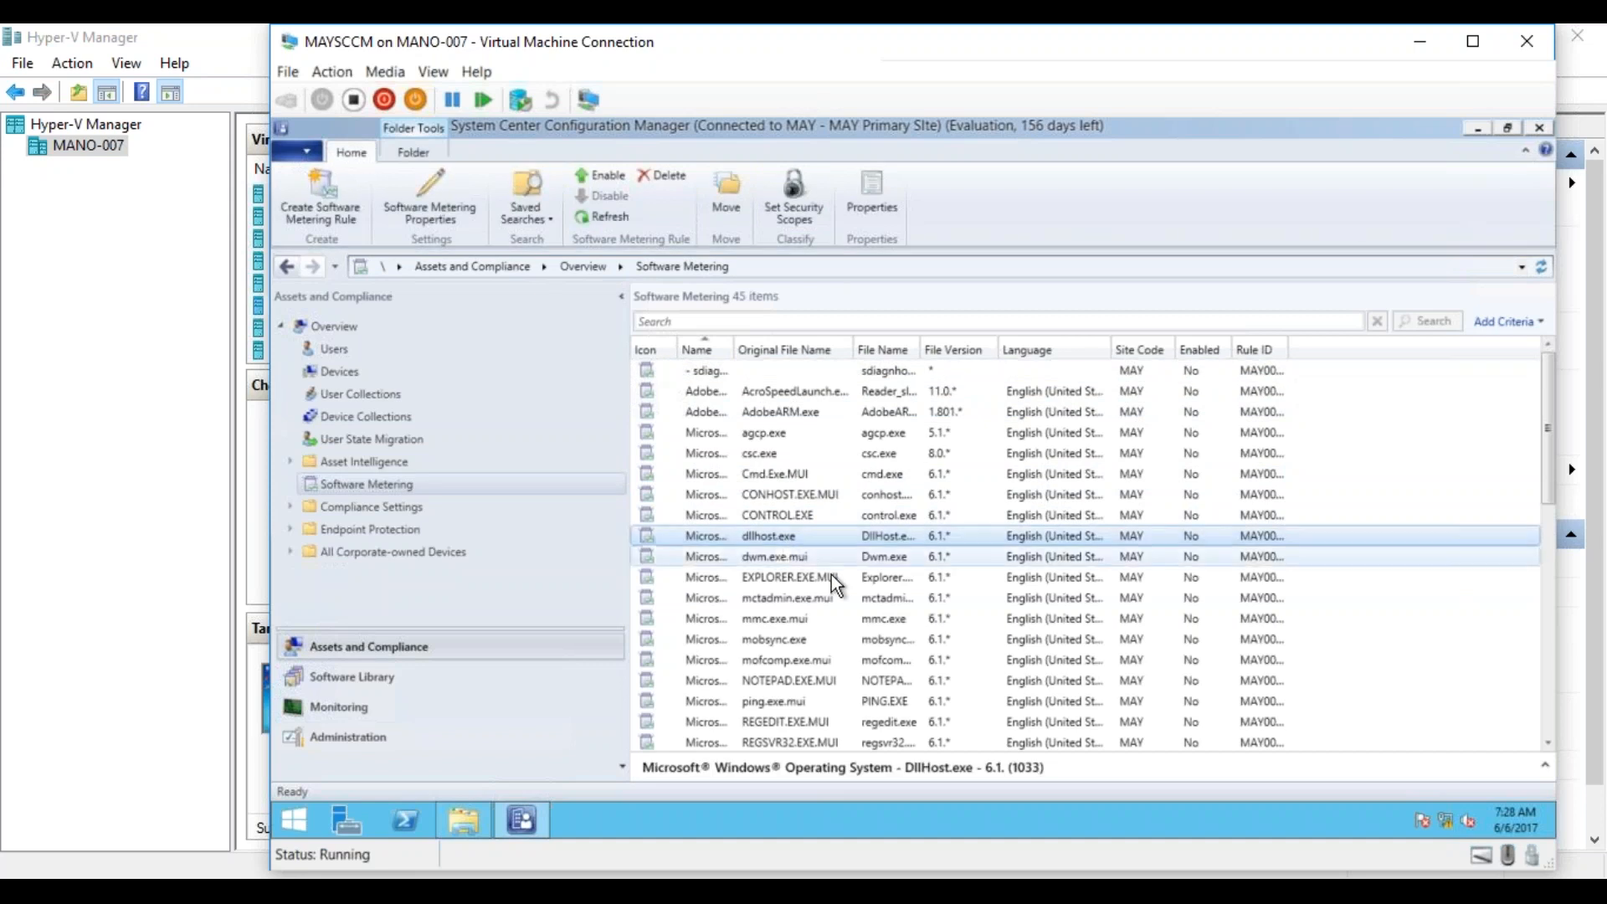
pyautogui.click(817, 579)
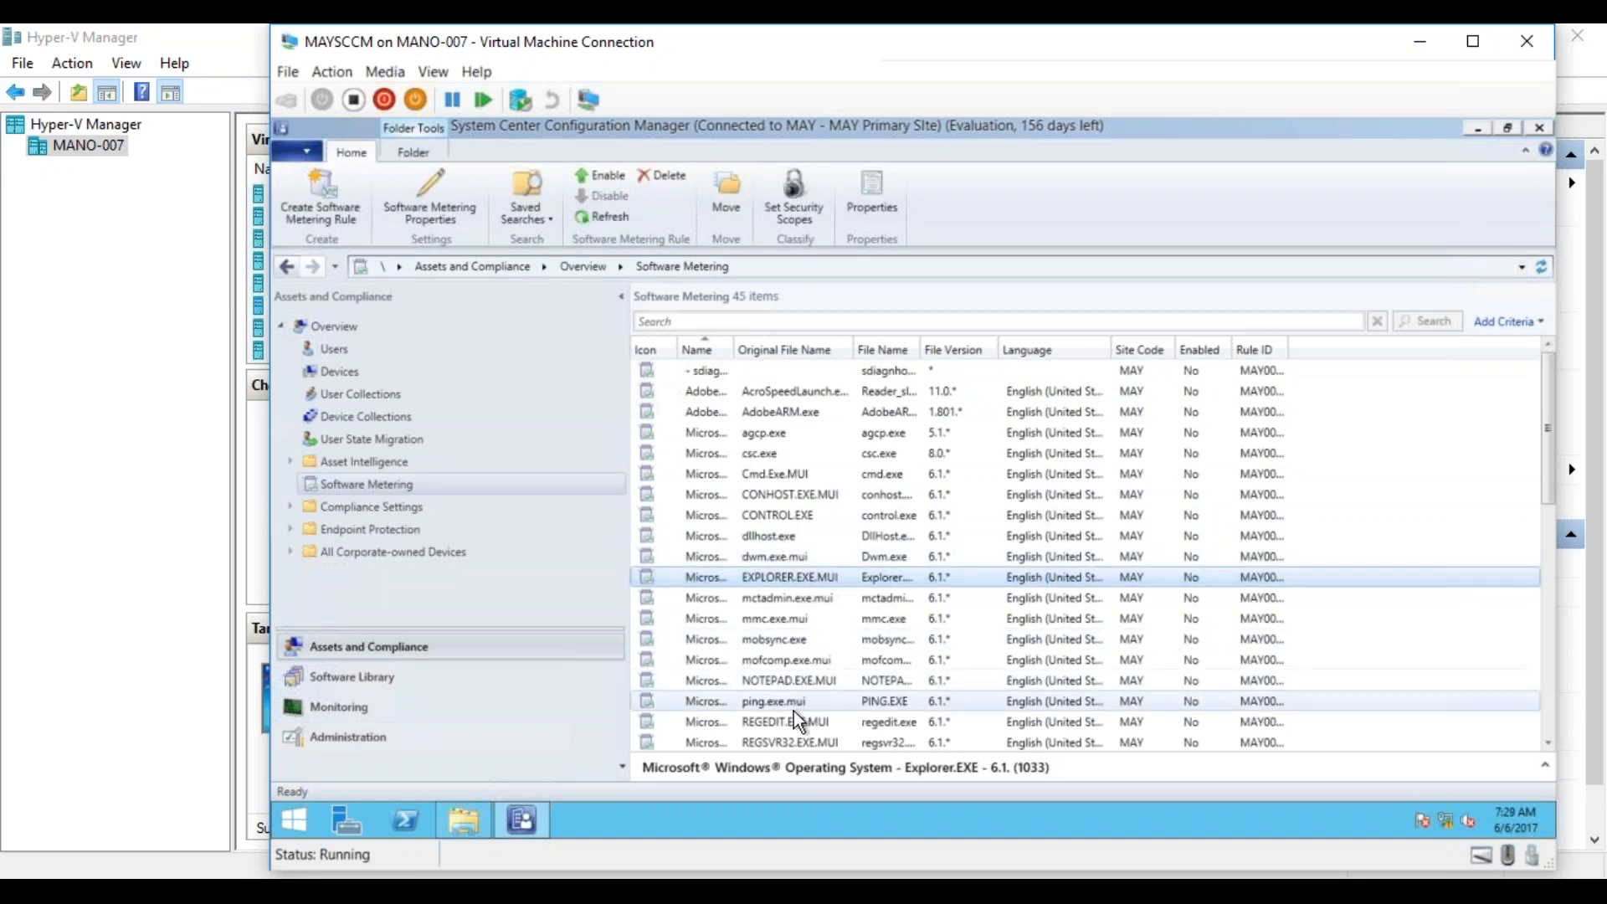
pyautogui.click(796, 416)
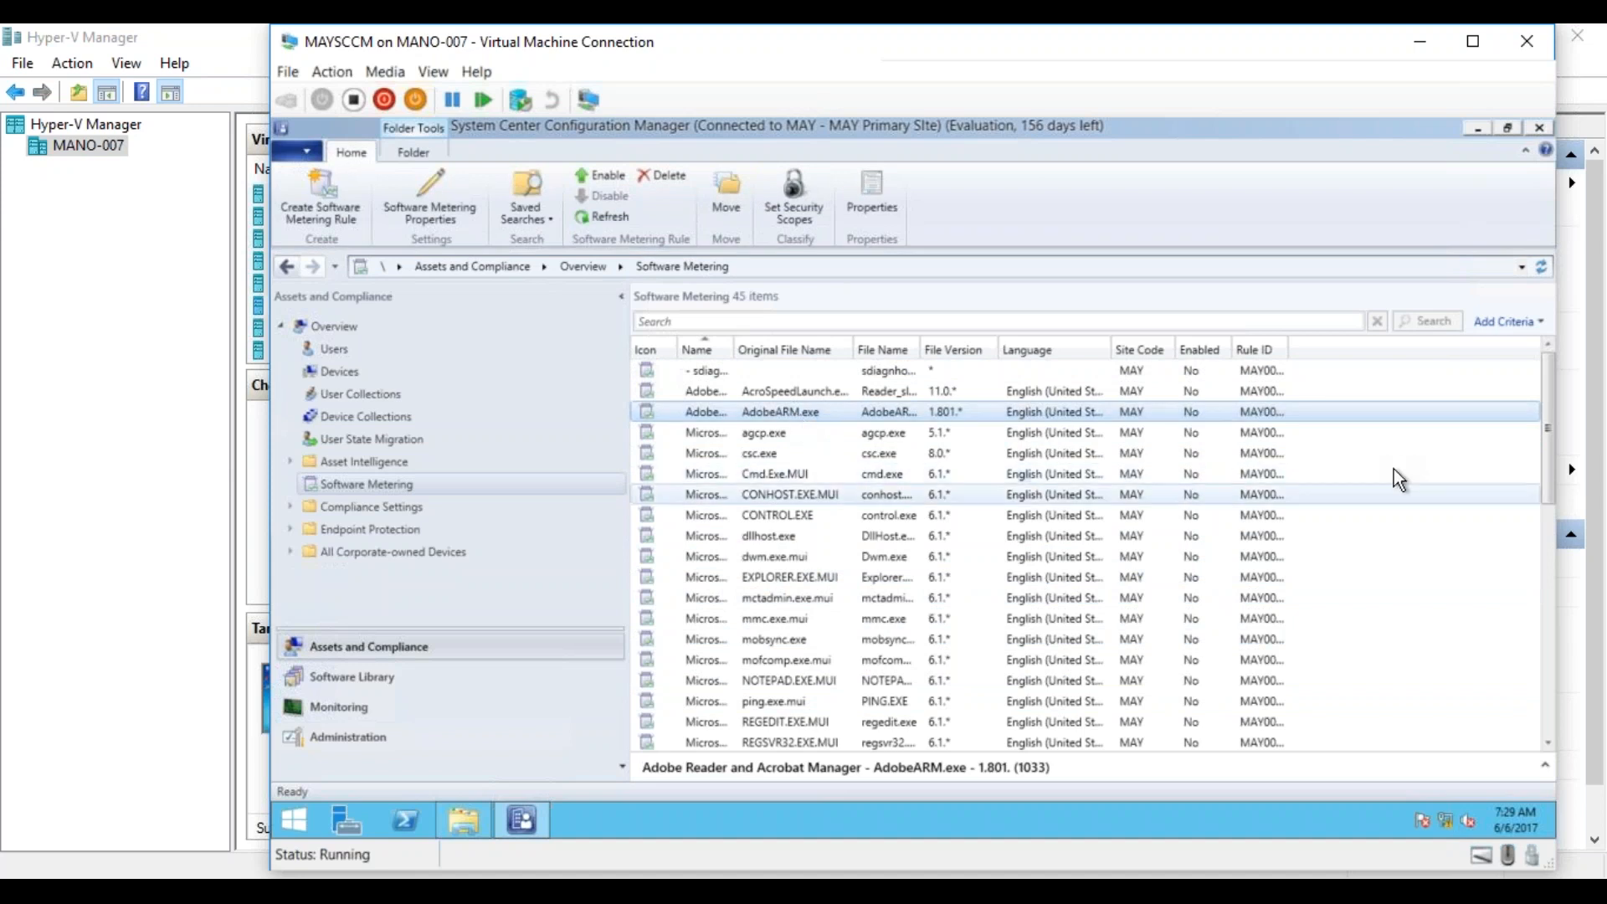
pyautogui.moveTo(1548, 480); pyautogui.dragTo(1549, 707)
pyautogui.click(787, 667)
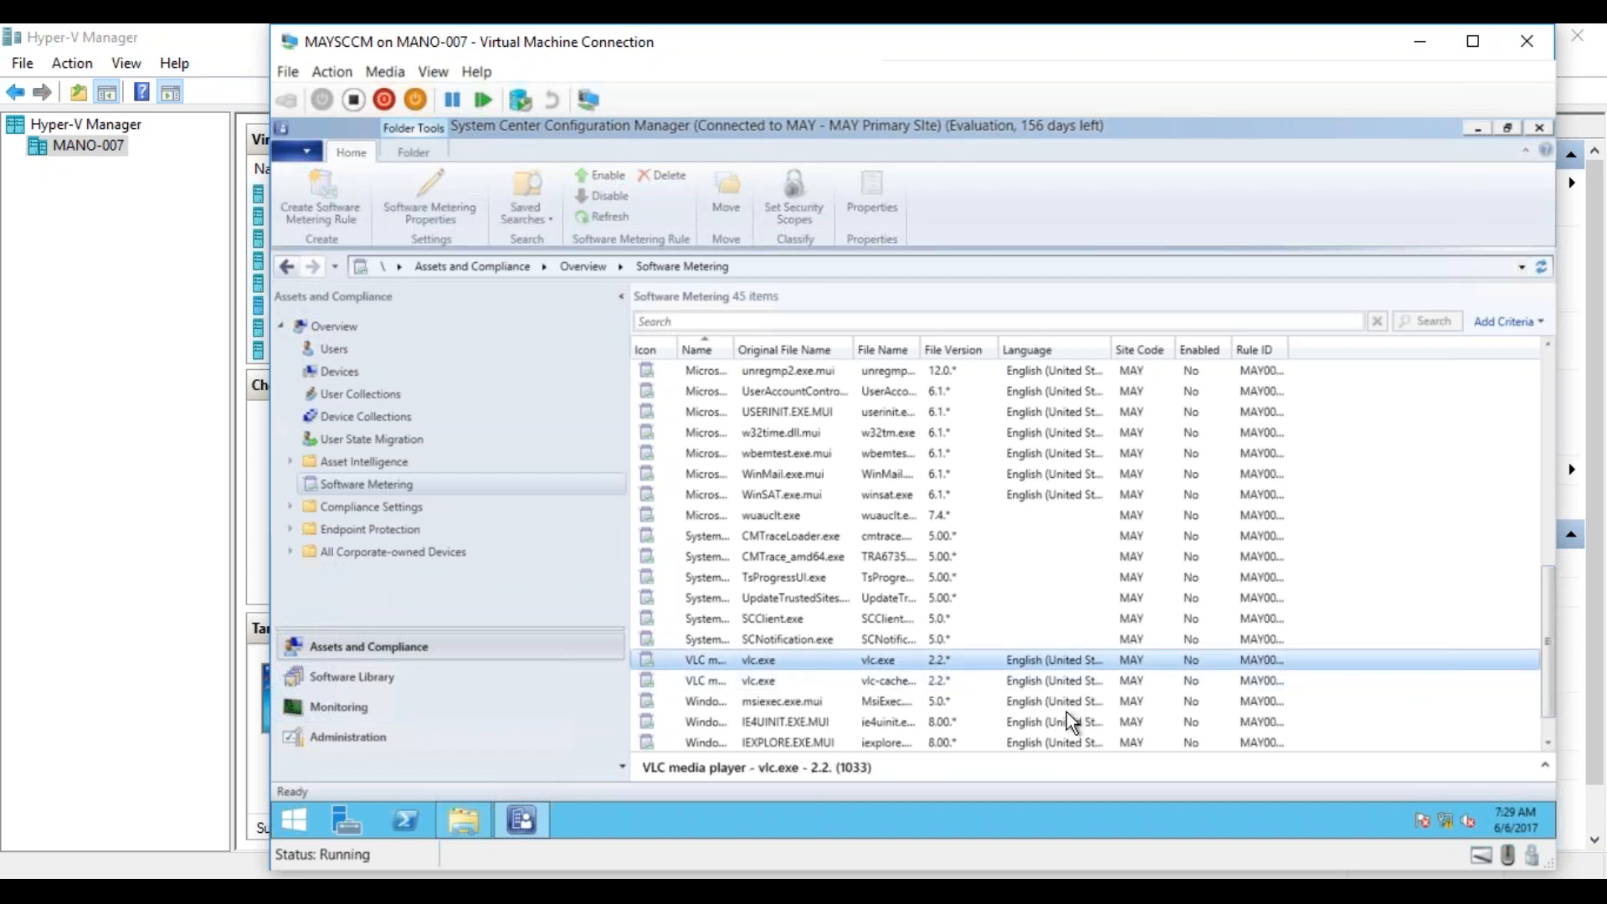
pyautogui.moveTo(1553, 629); pyautogui.dragTo(1548, 369)
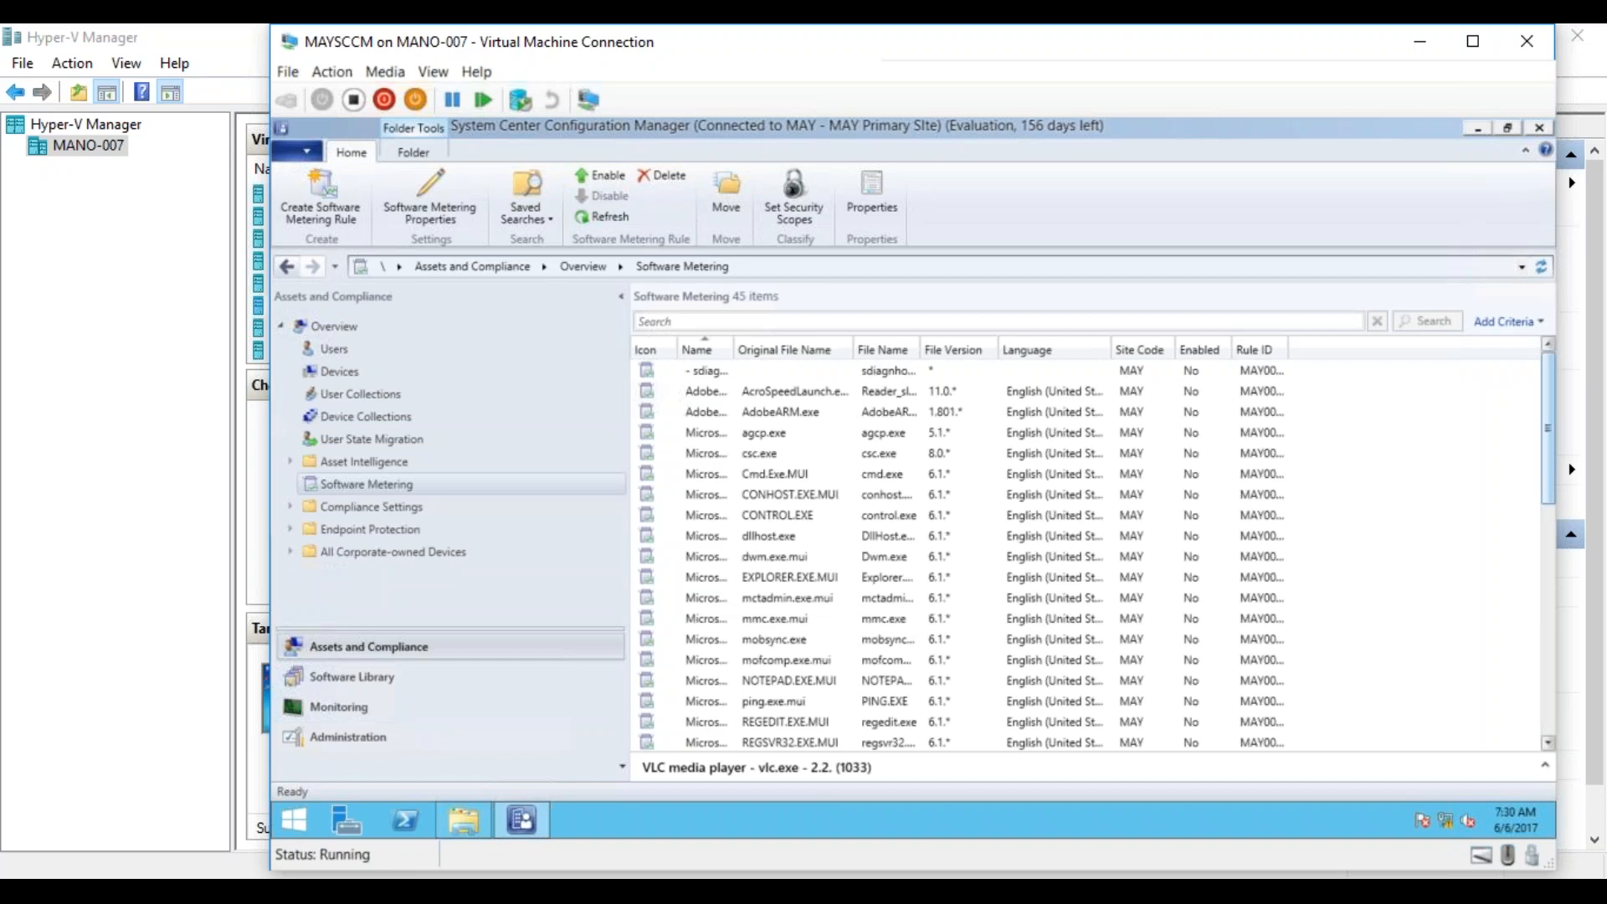
# Review the software metering properties covering data retention and automatic rule creation, leaving the settings as they are.
pyautogui.rightClick(419, 495)
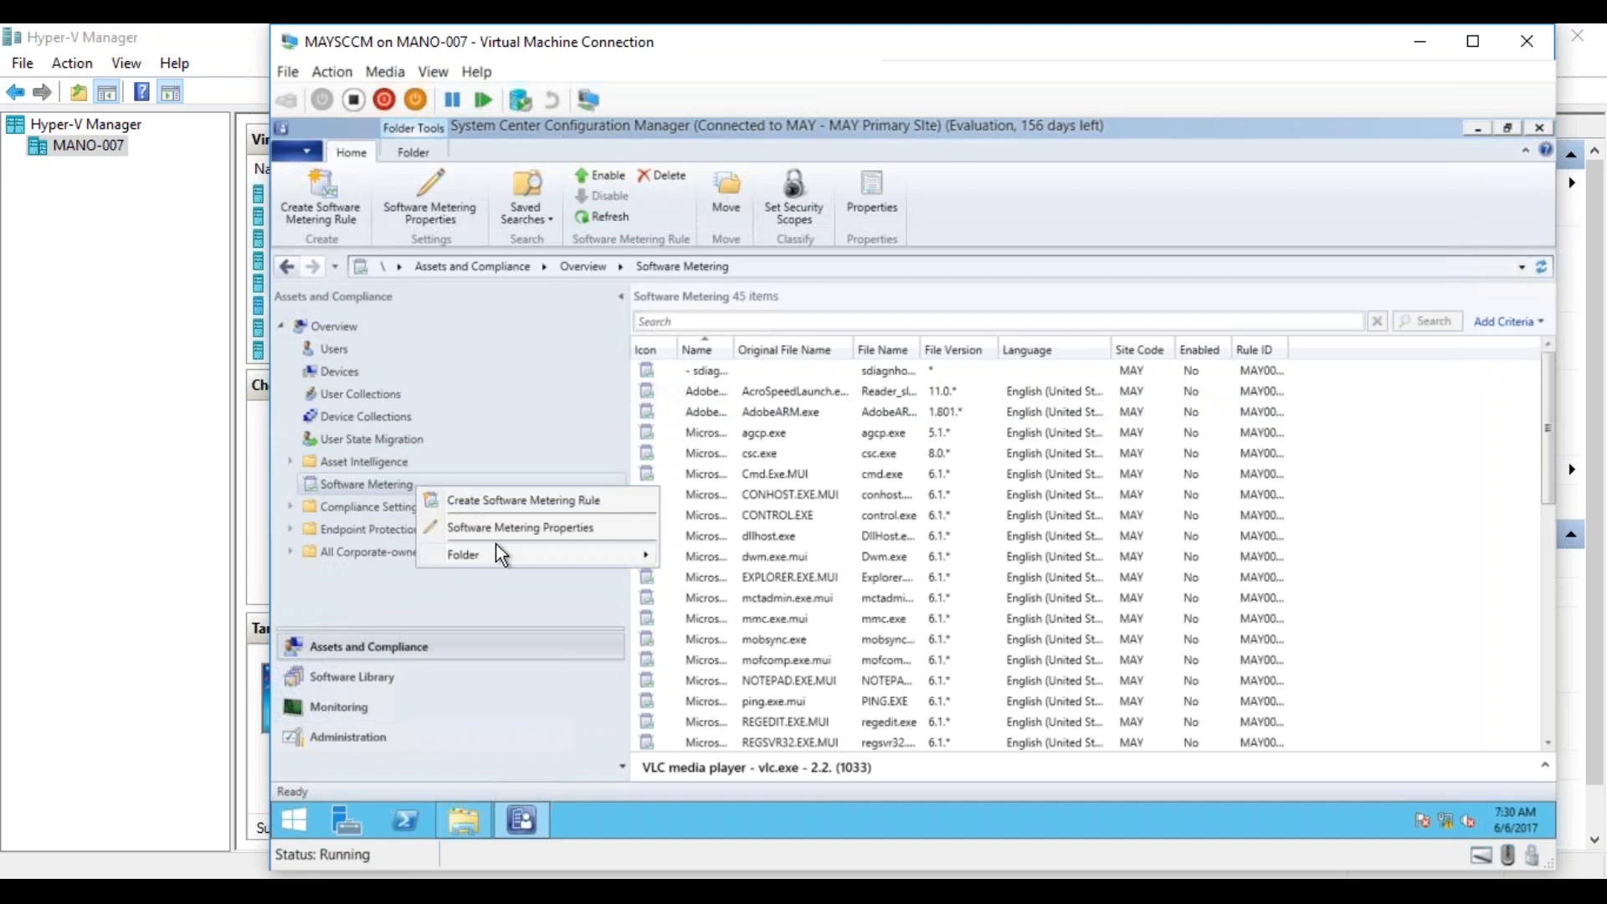
pyautogui.click(584, 527)
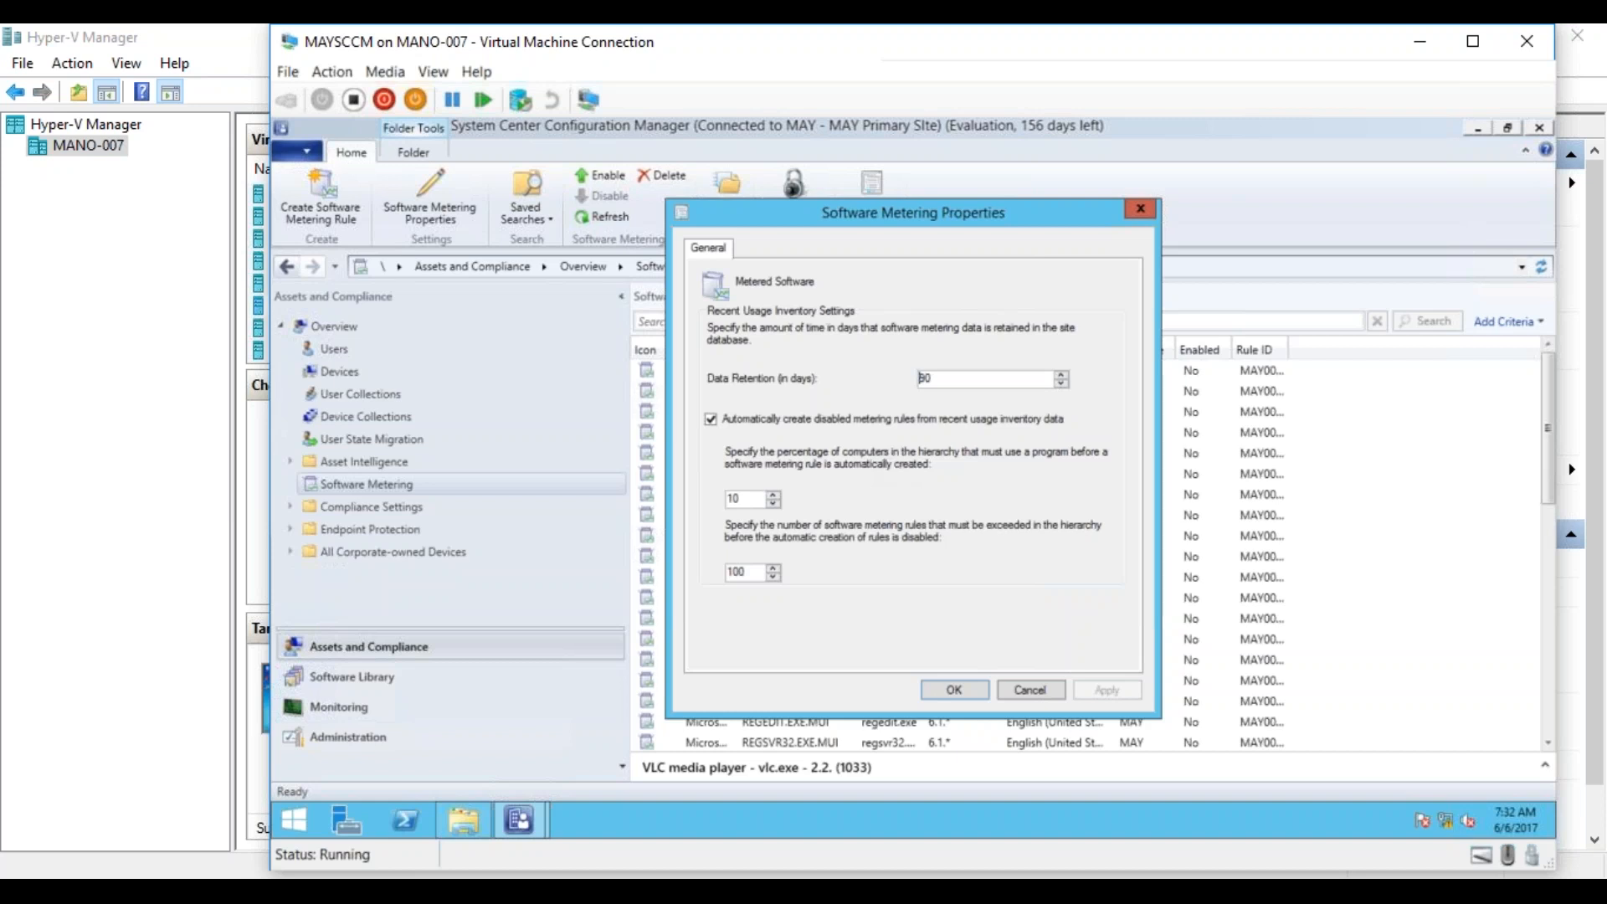
pyautogui.click(1007, 688)
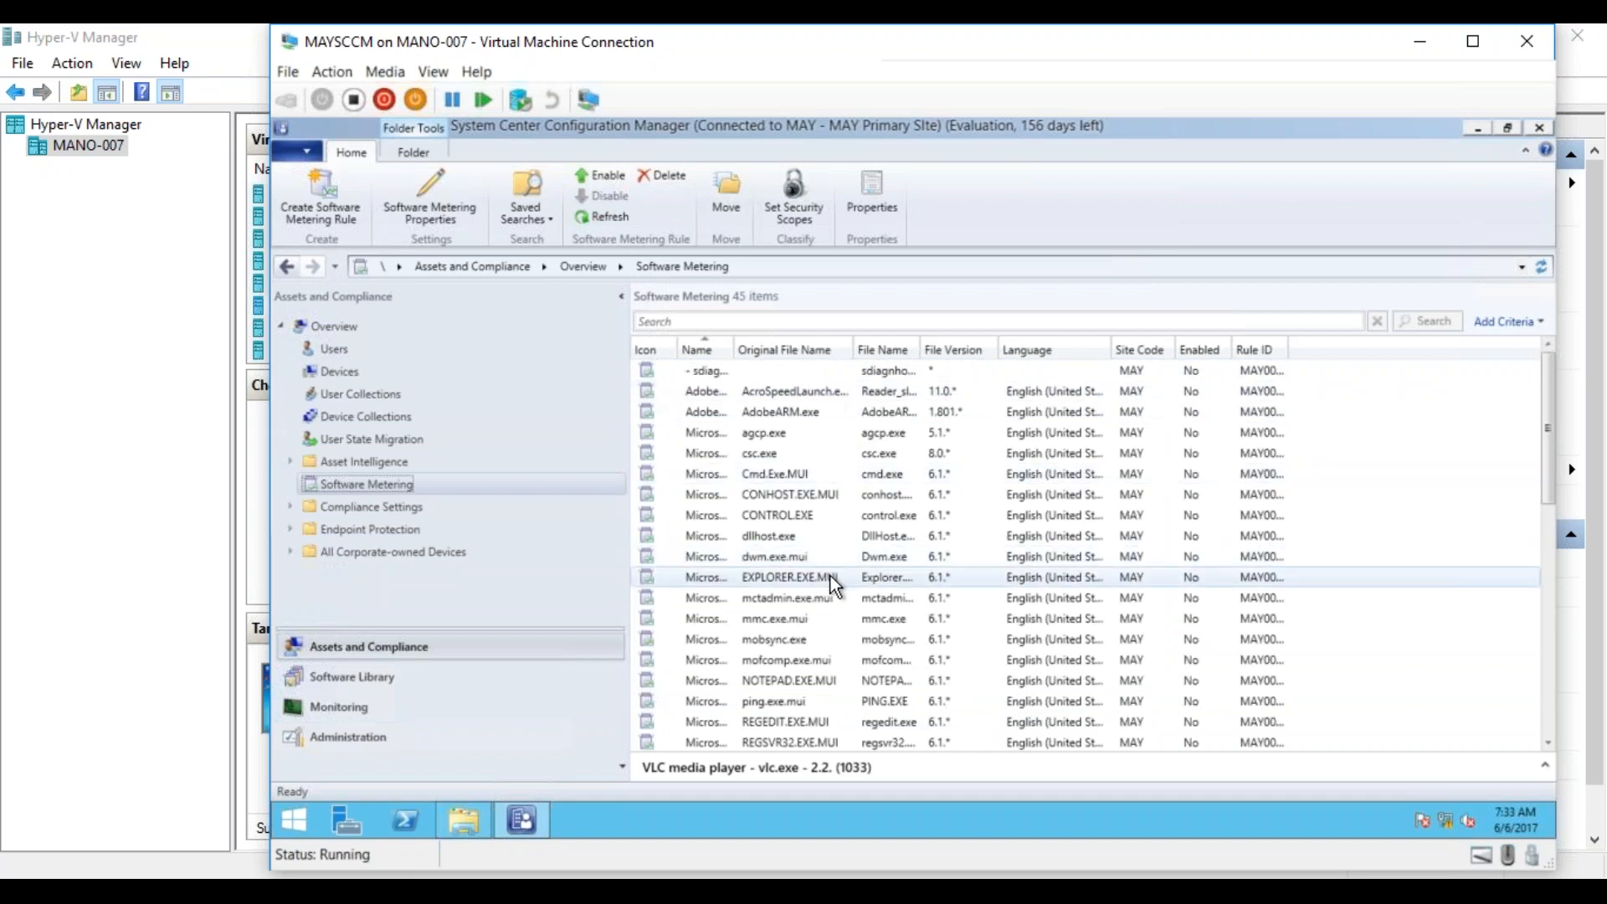
# Review the properties of the VLC media player metering rule for vlc.exe, then close them without changes.
pyautogui.click(703, 394)
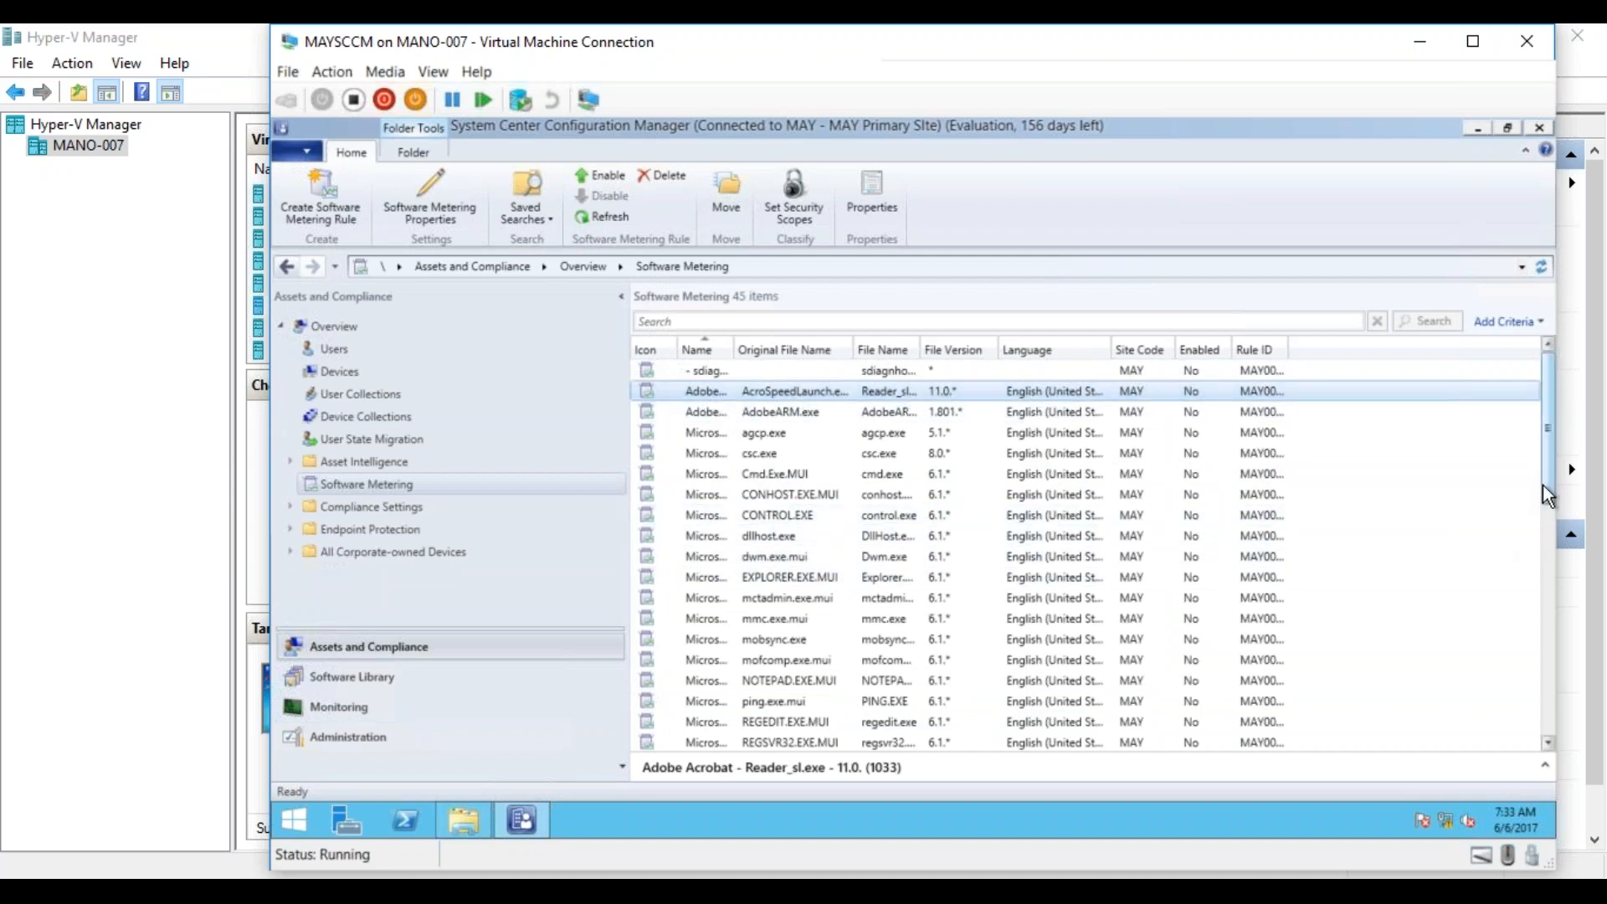
pyautogui.moveTo(1548, 496); pyautogui.dragTo(1544, 735)
pyautogui.click(740, 615)
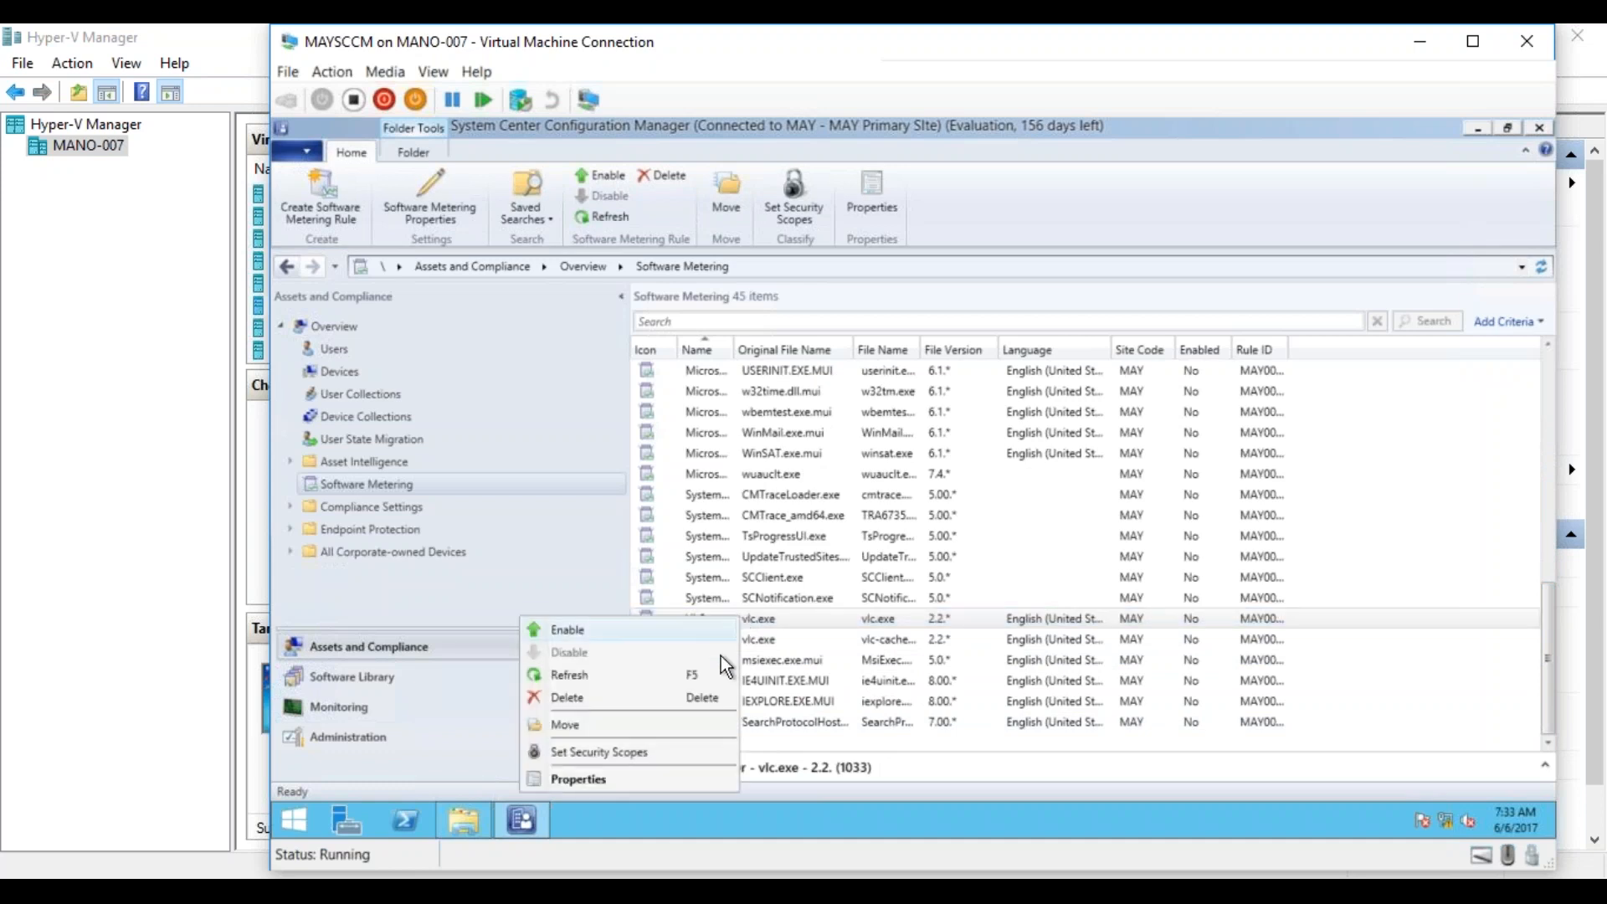
pyautogui.click(639, 778)
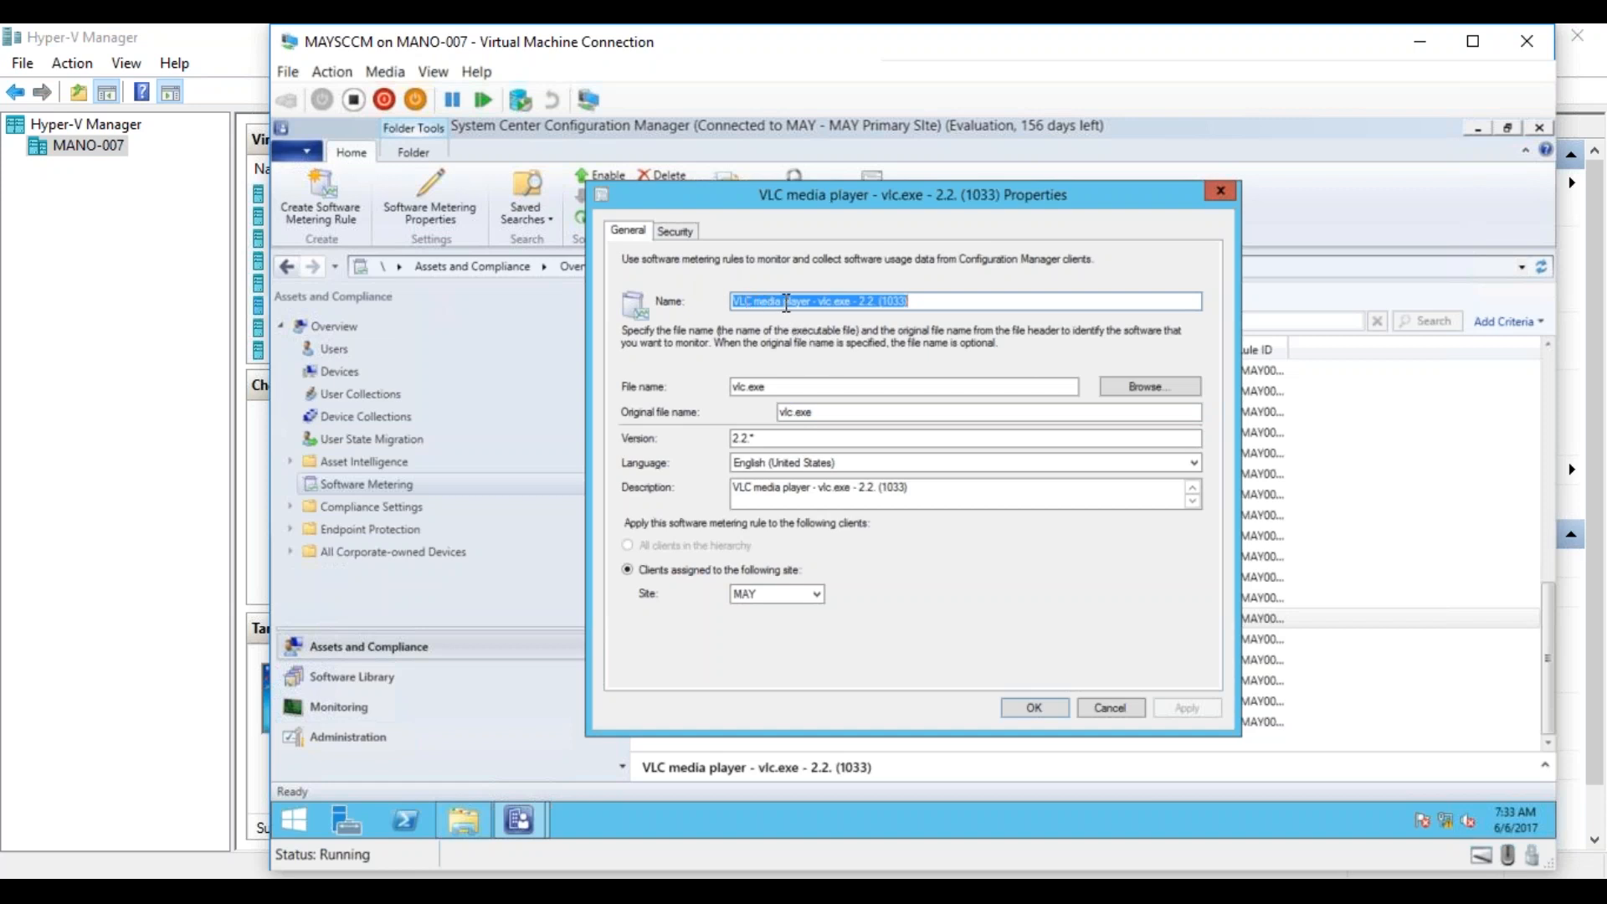
pyautogui.click(1111, 709)
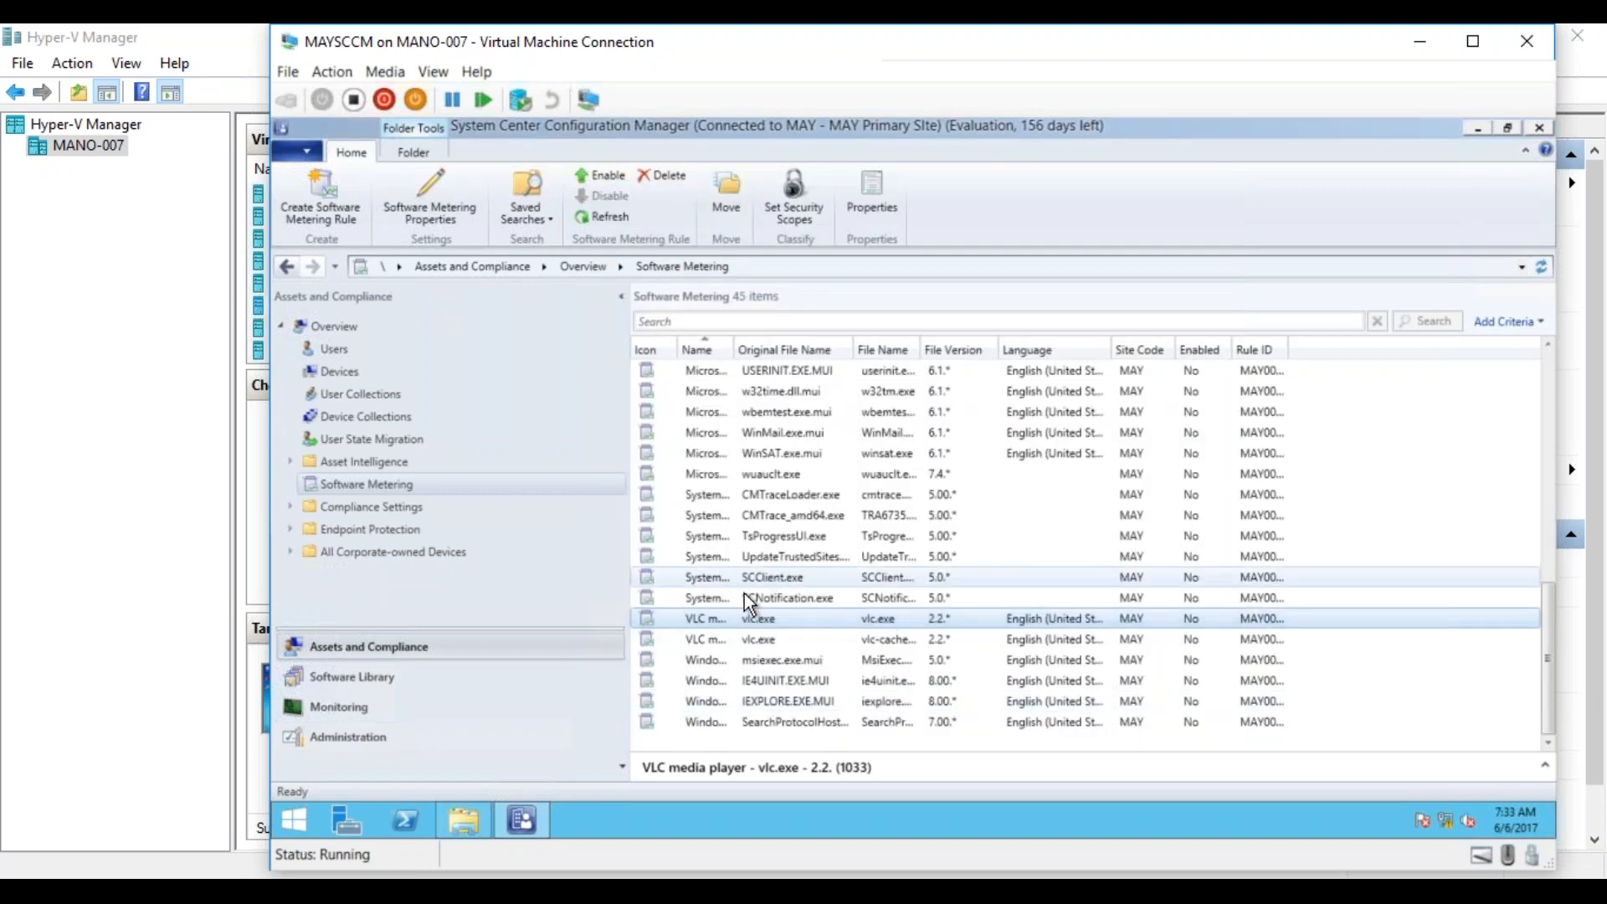
# Enable the VLC media player metering rule whose file name is vlc.exe and refresh the rule list.
pyautogui.rightClick(712, 616)
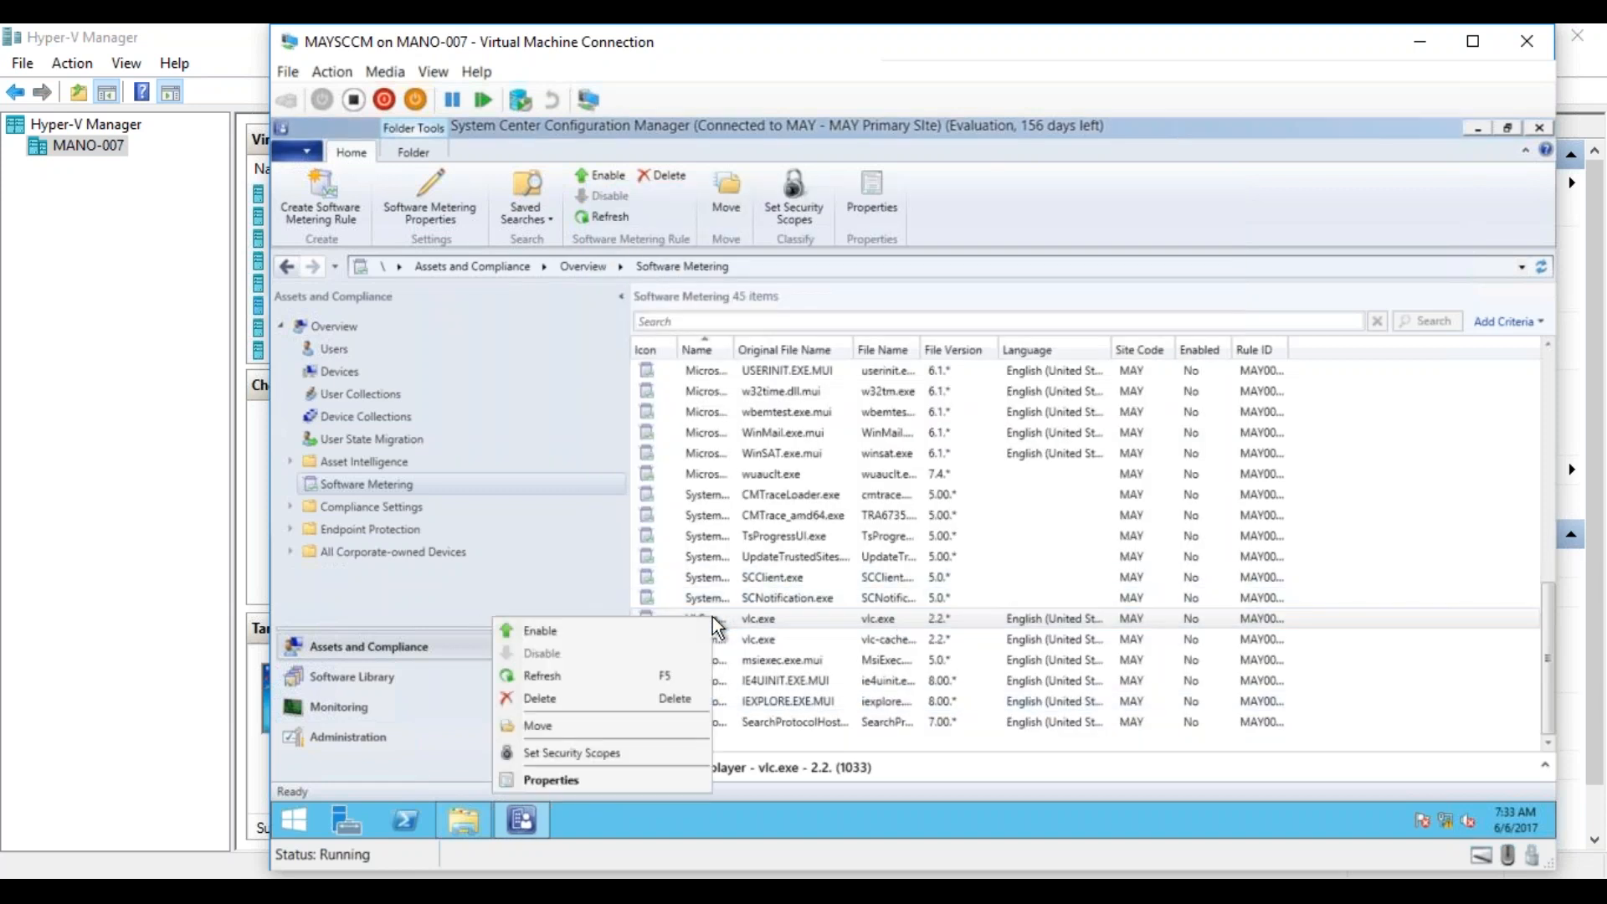
pyautogui.click(690, 629)
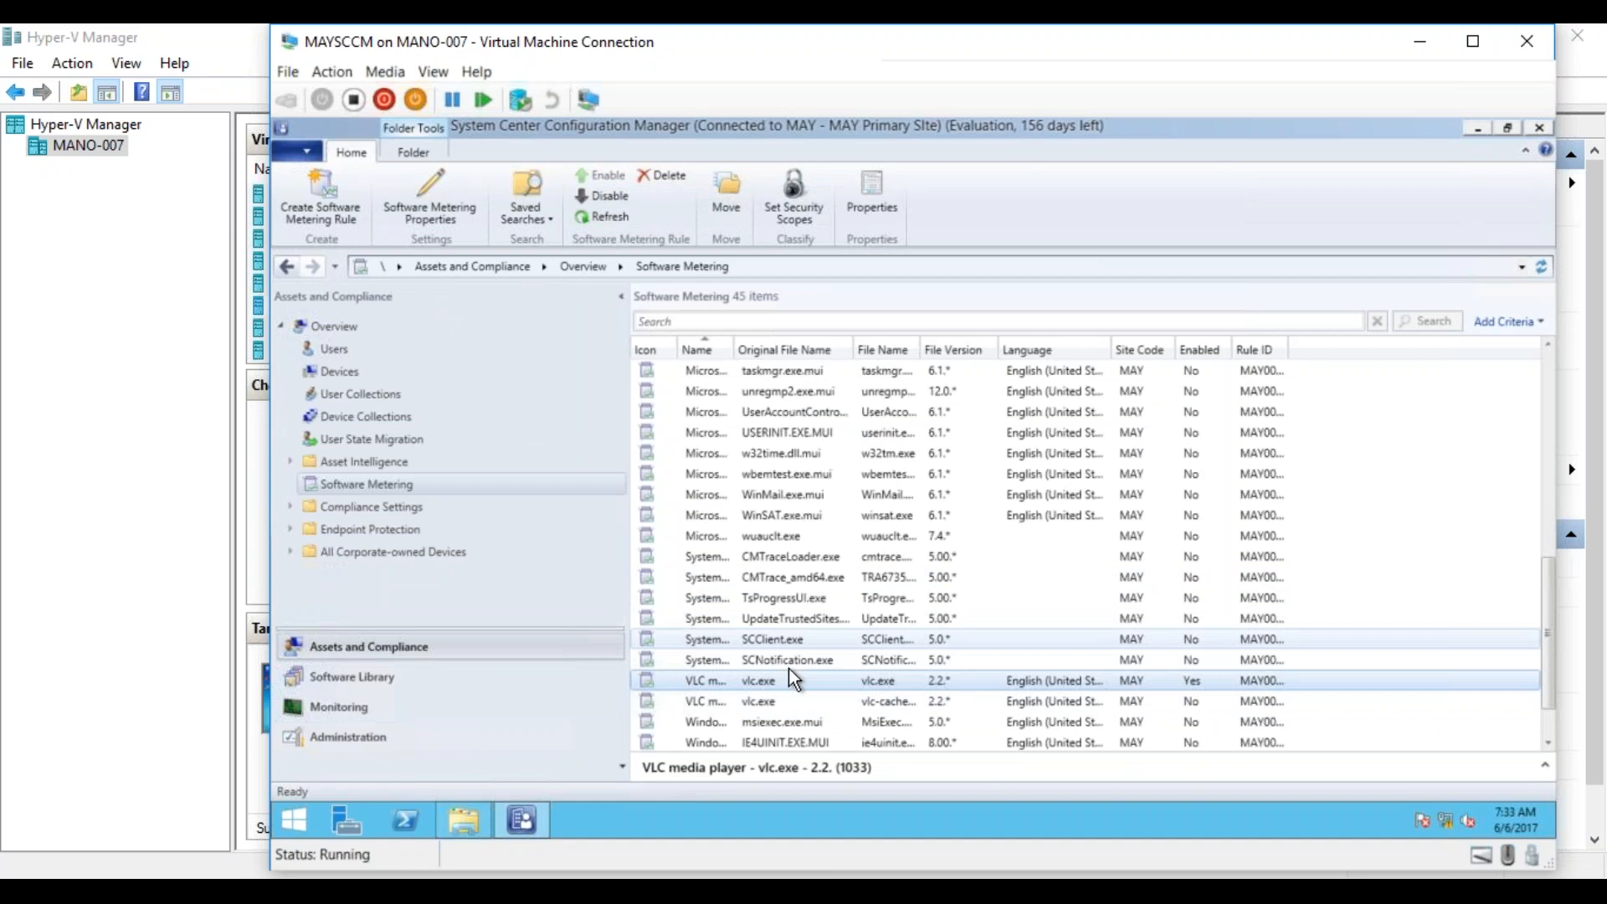
pyautogui.click(1547, 725)
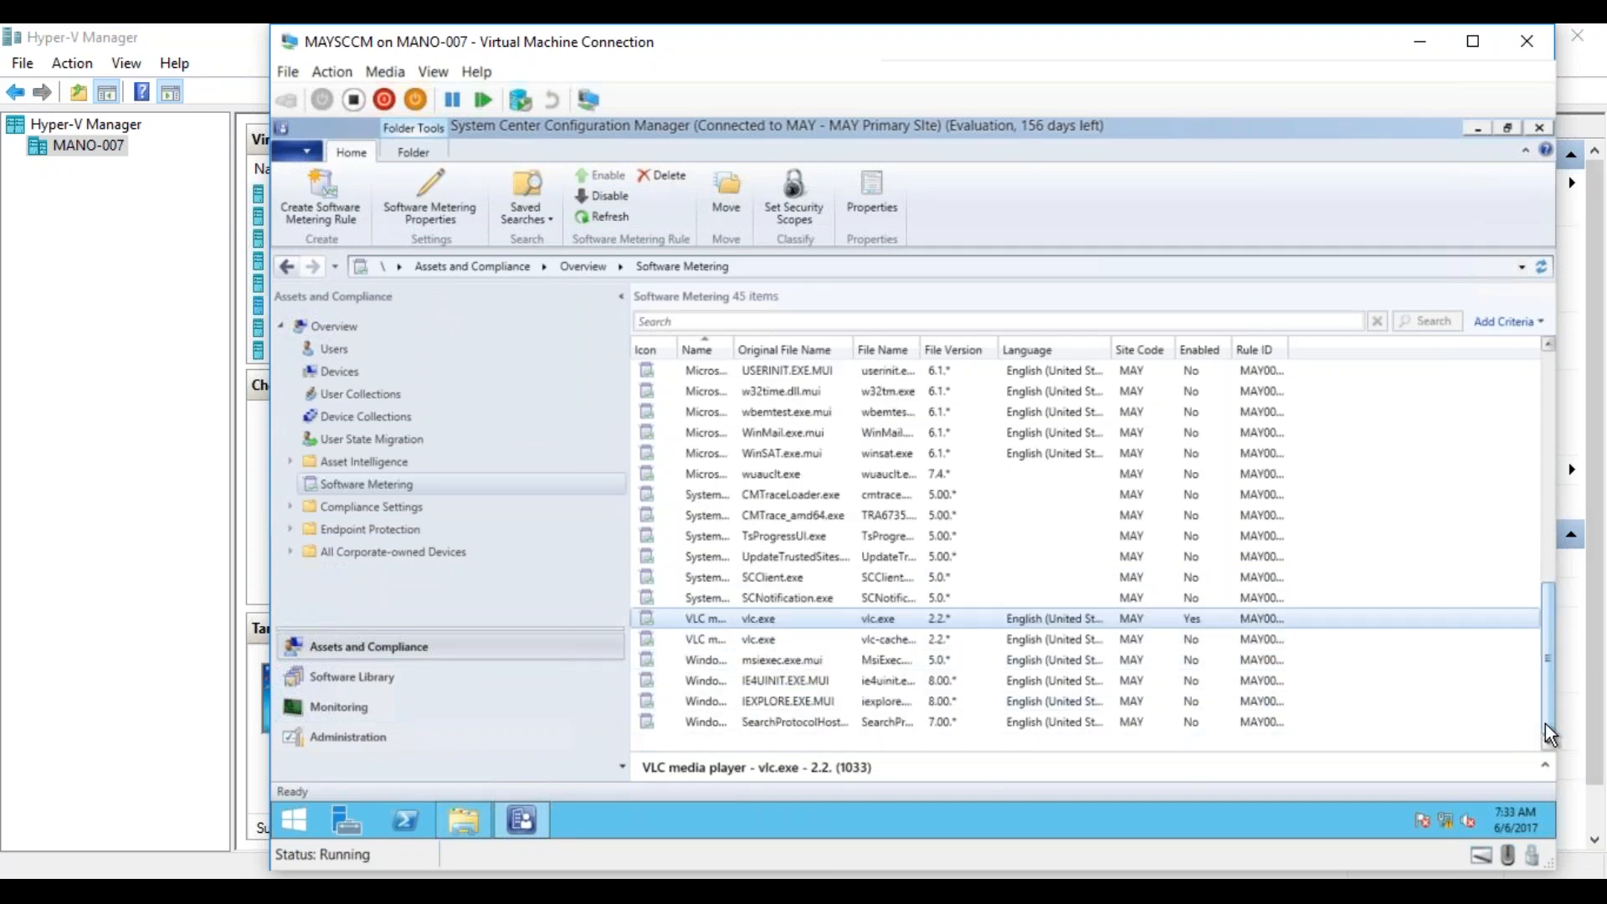
pyautogui.rightClick(760, 620)
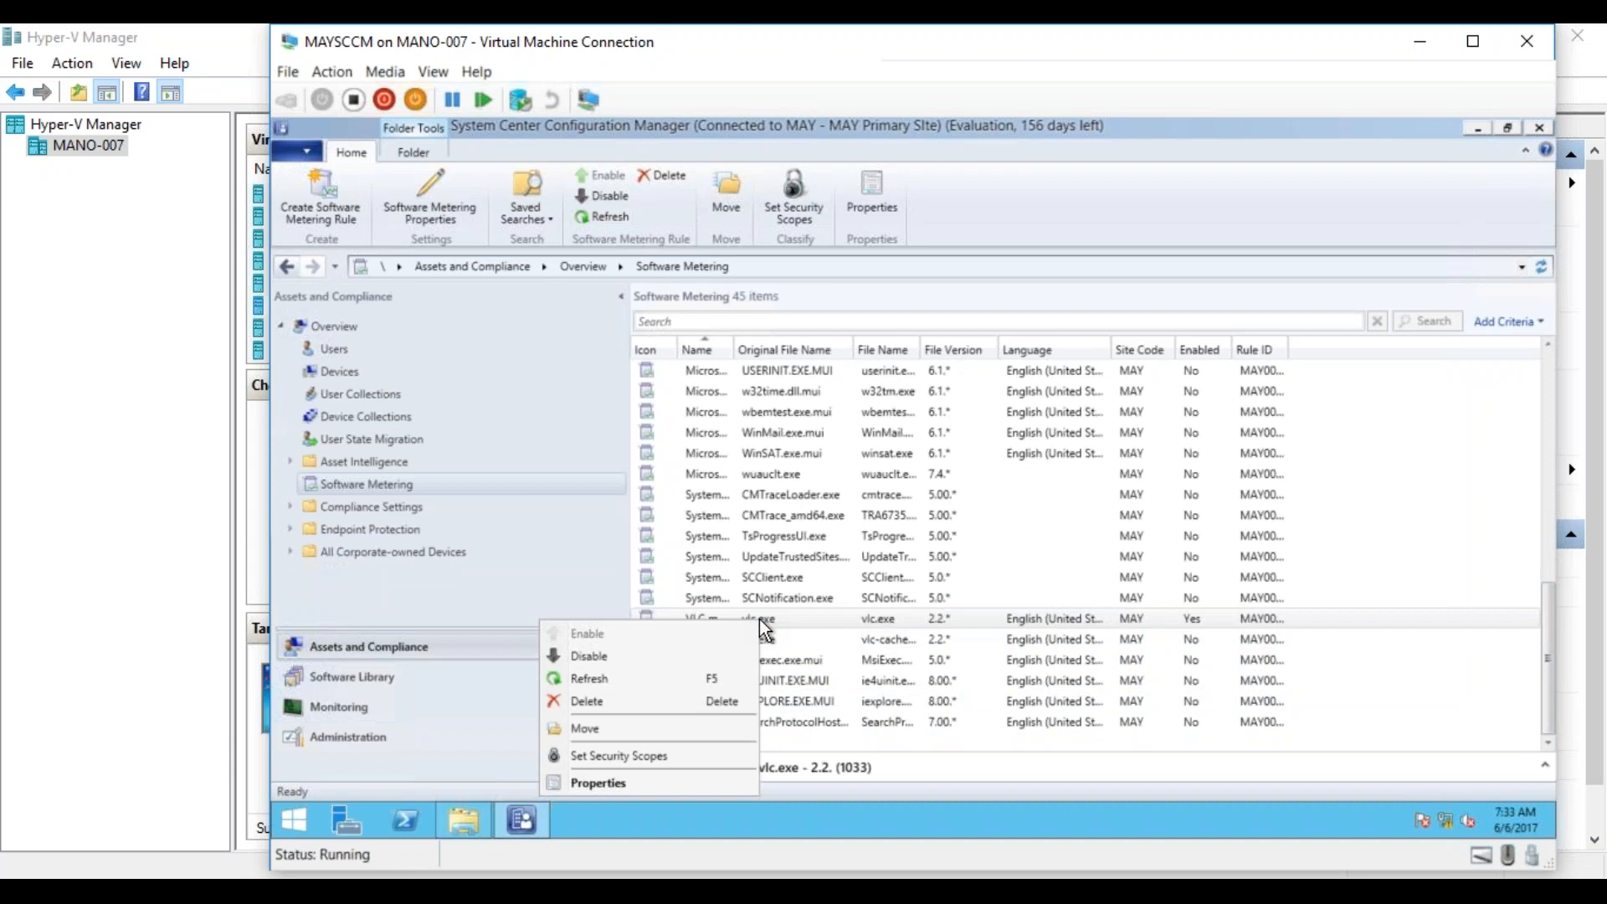
pyautogui.click(692, 679)
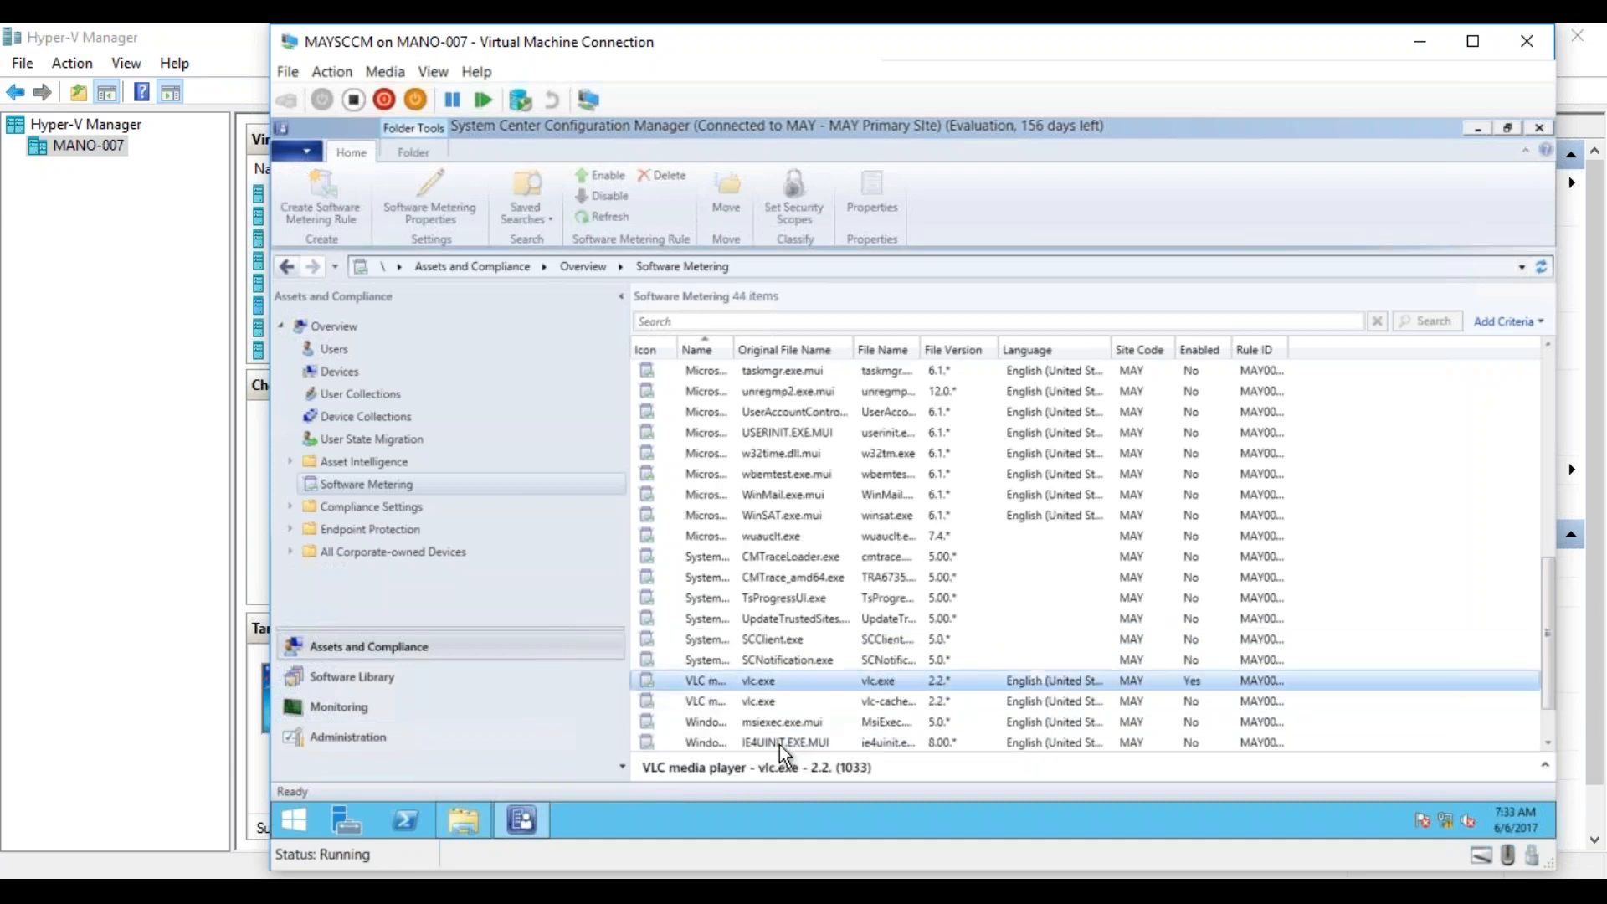
# Switch to Hyper-V Manager and start the MAY_Test01 virtual machine.
pyautogui.click(316, 891)
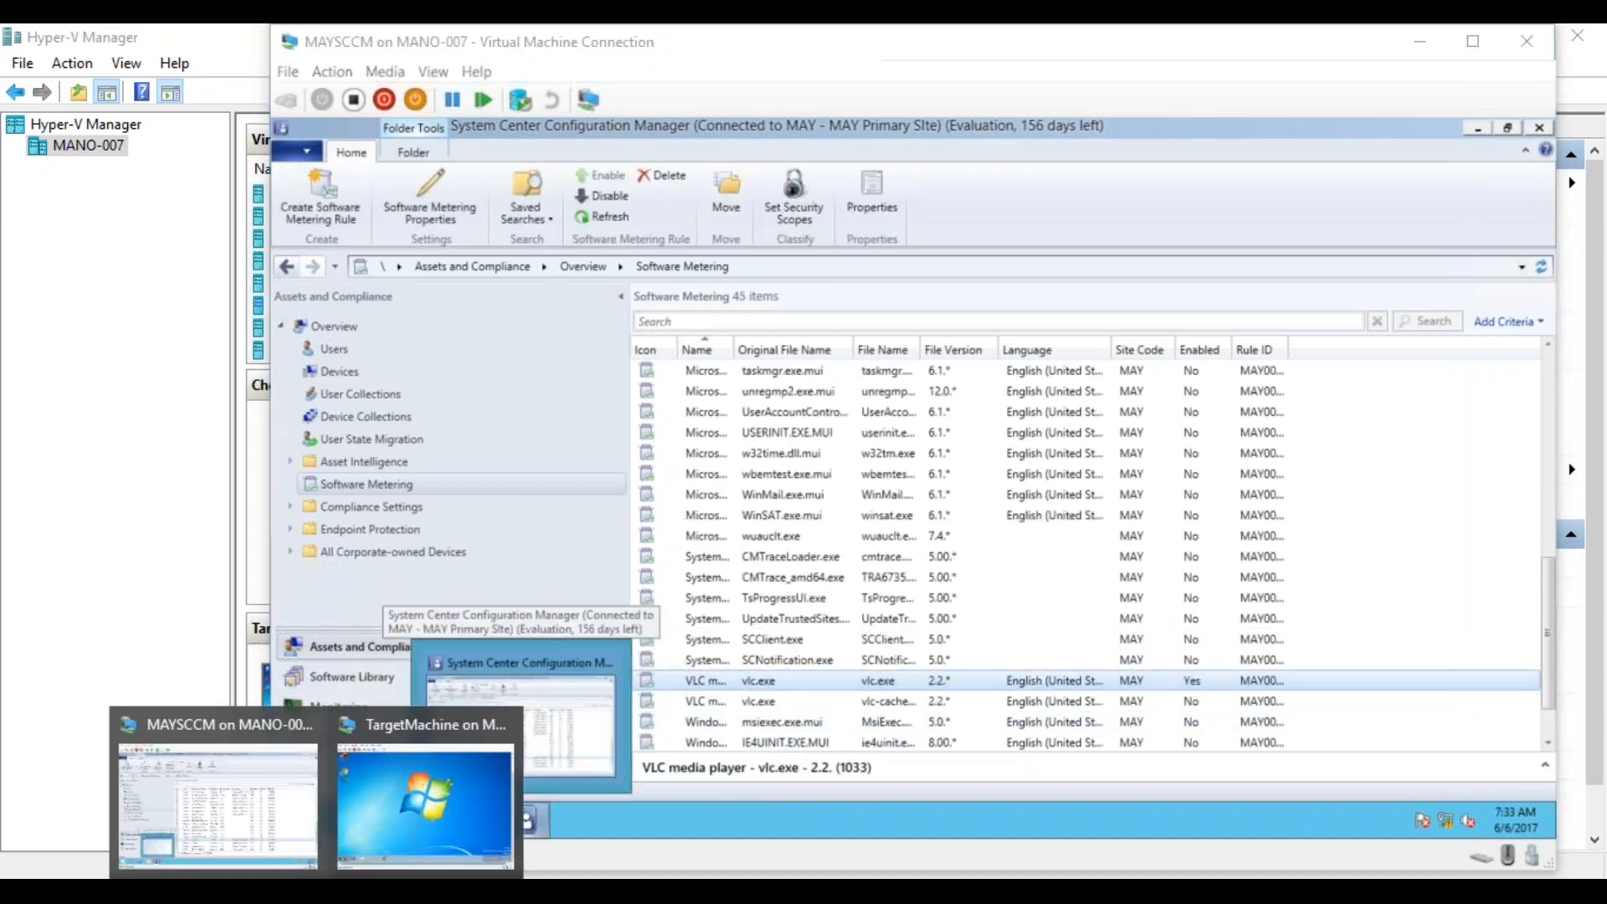
pyautogui.click(426, 803)
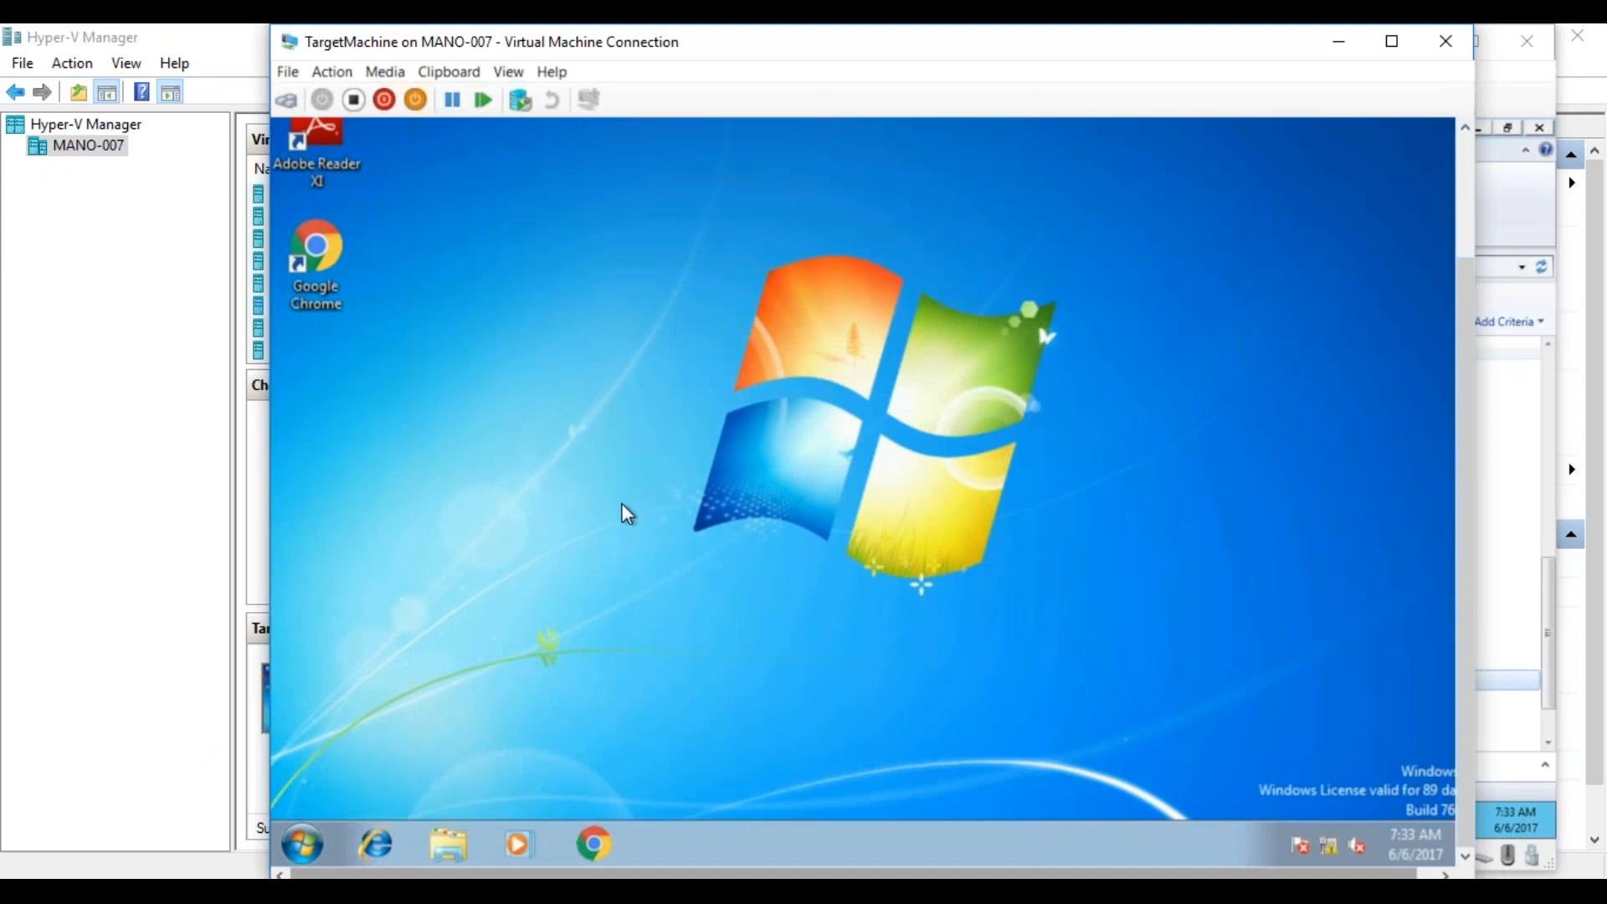
pyautogui.click(317, 891)
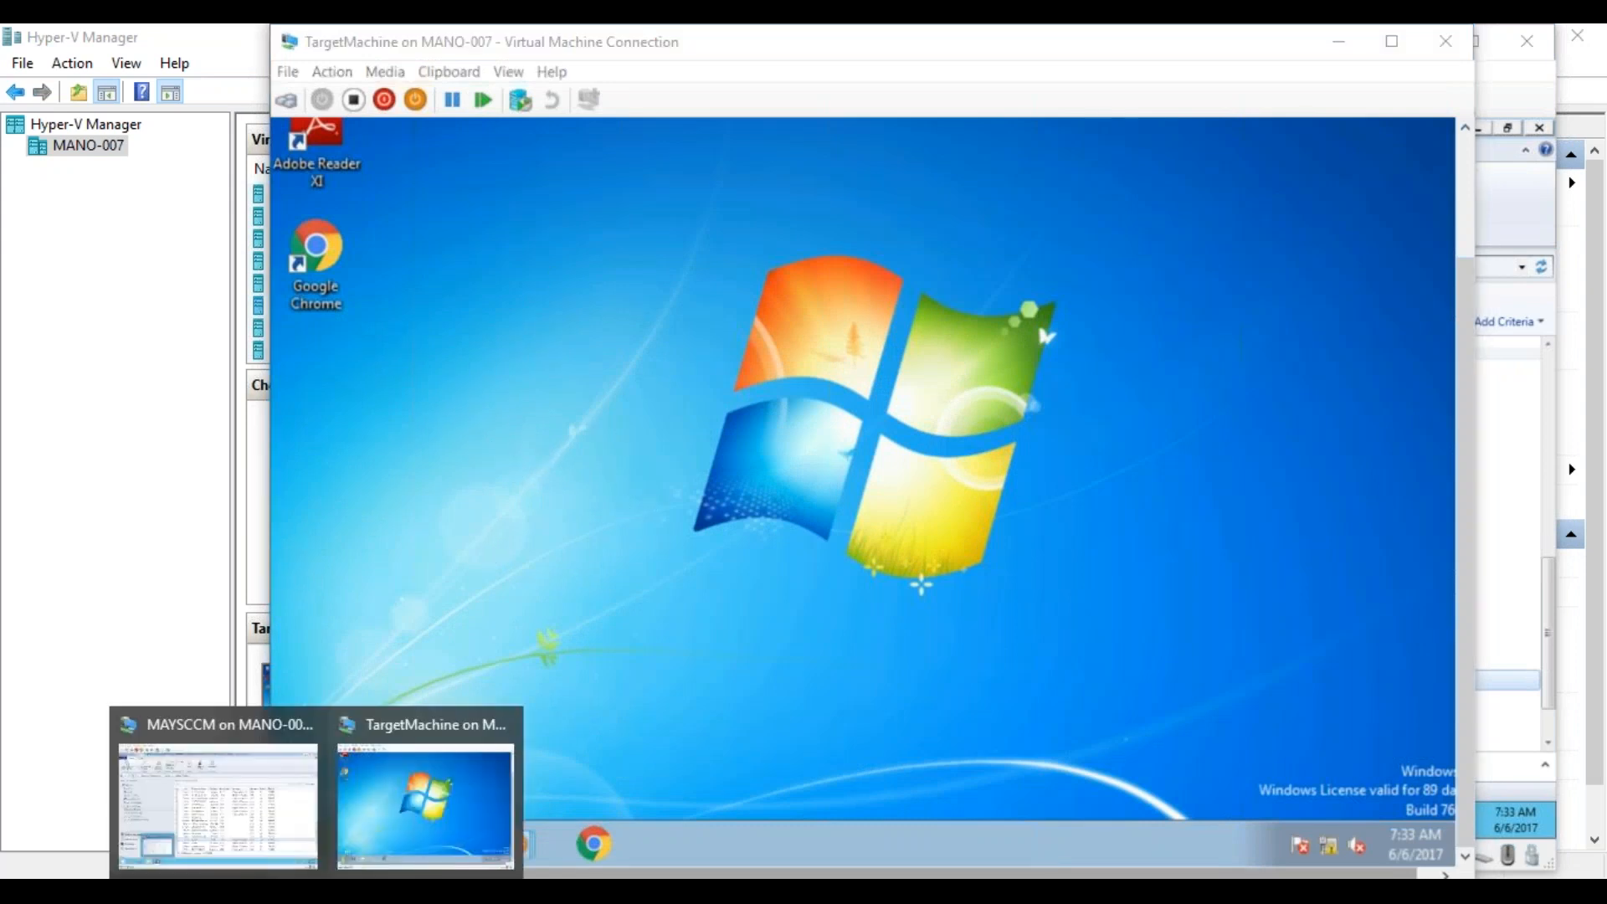
pyautogui.click(261, 890)
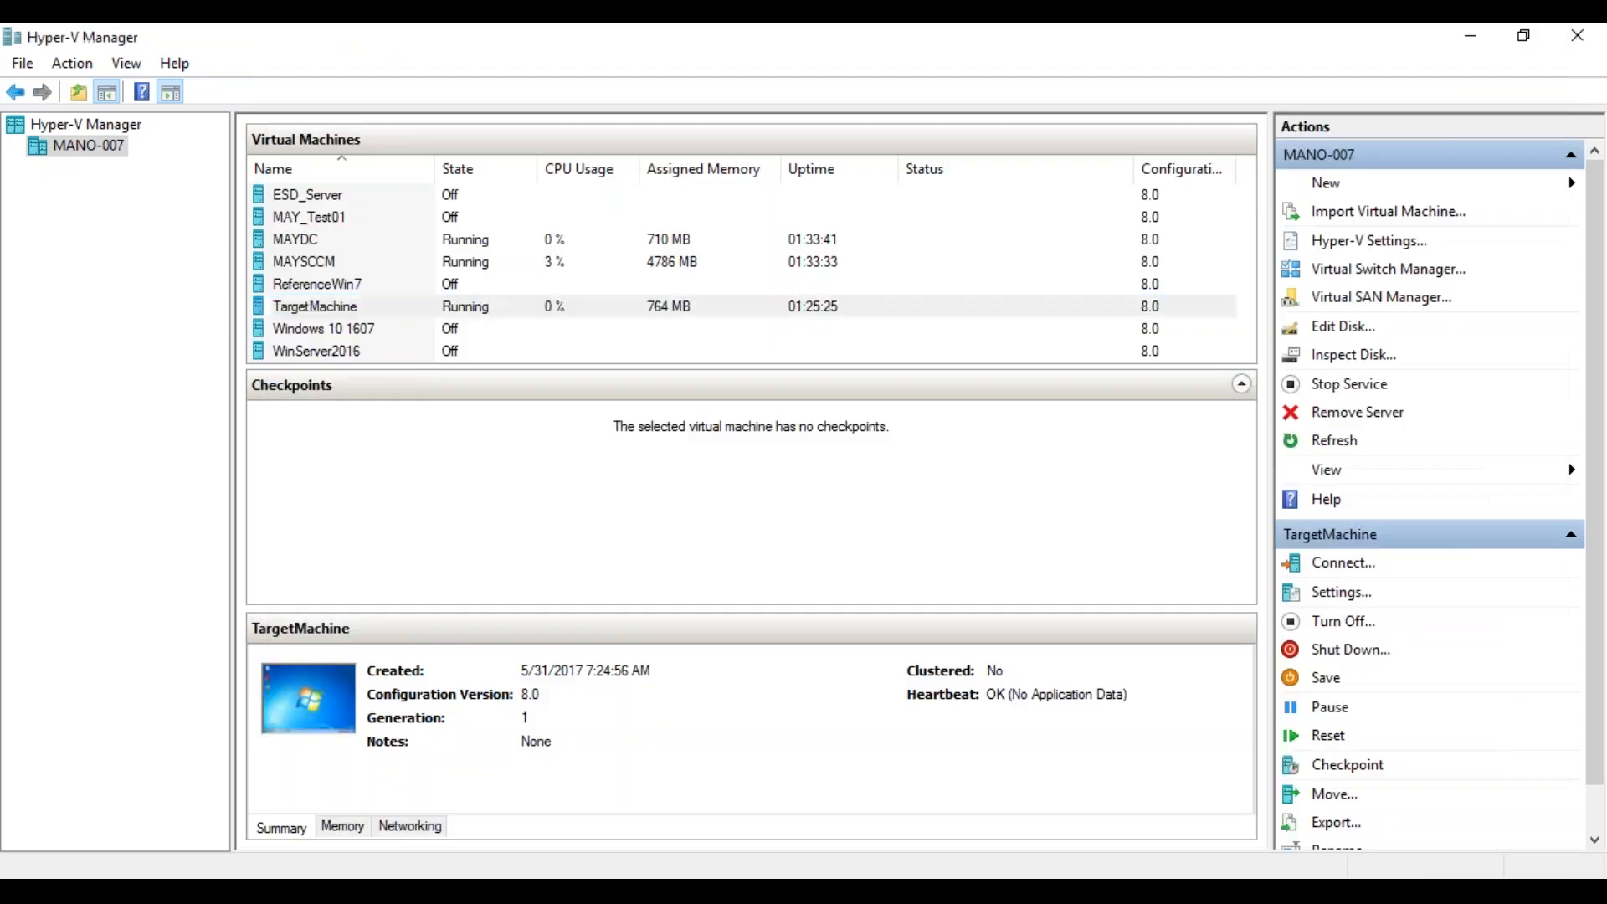
pyautogui.rightClick(311, 214)
pyautogui.click(366, 298)
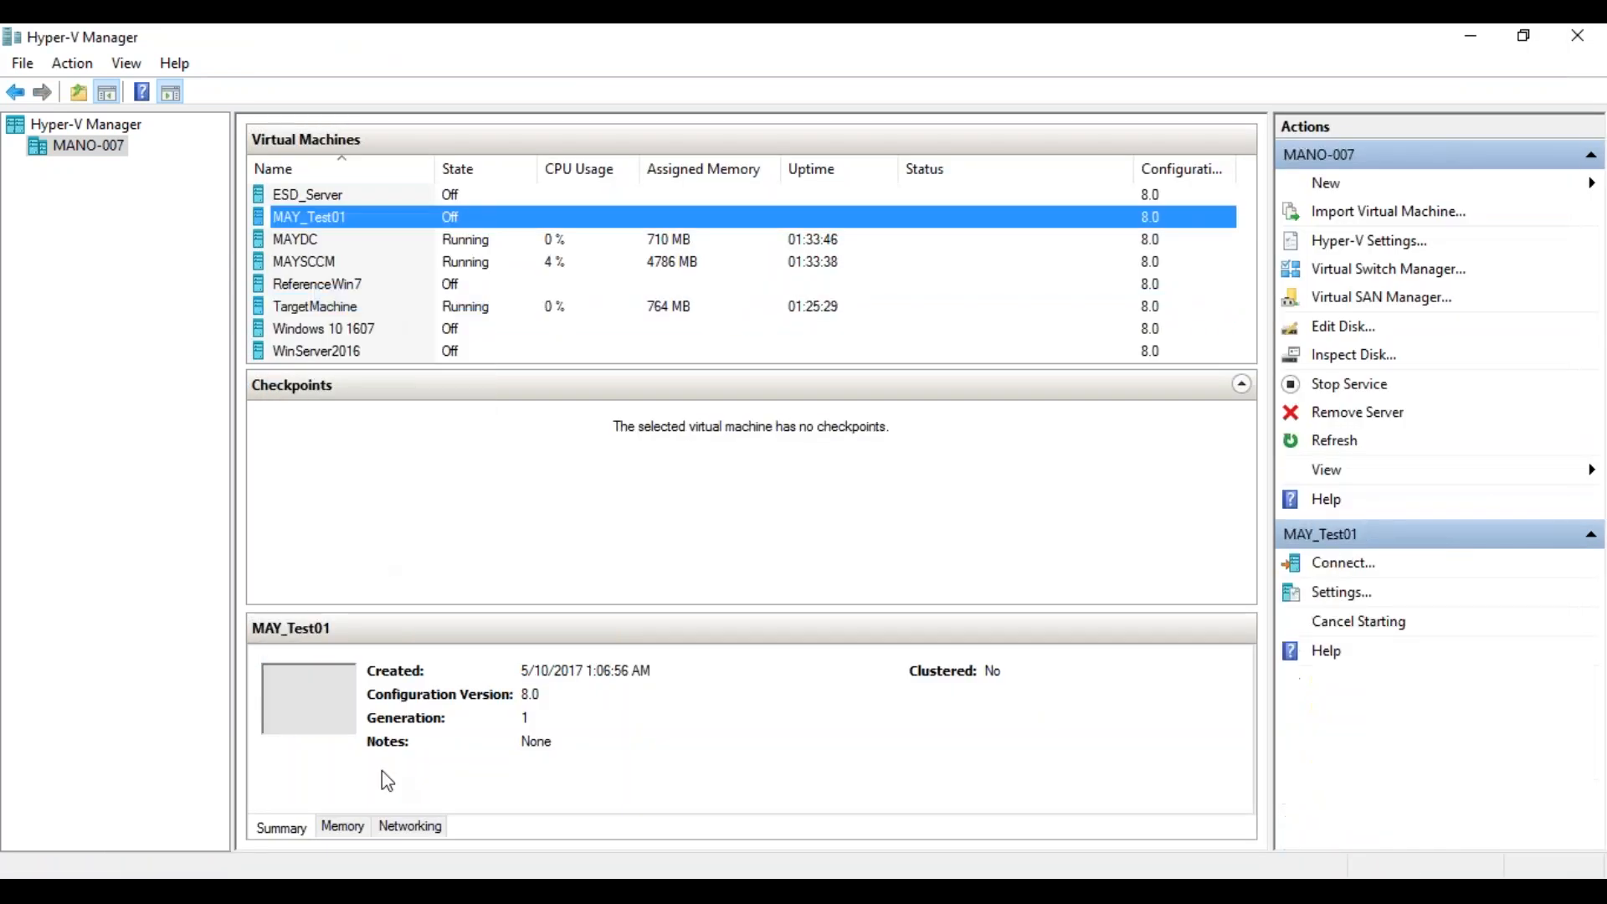
# Turn off the TargetMachine virtual machine and confirm powering it off.
pyautogui.rightClick(356, 332)
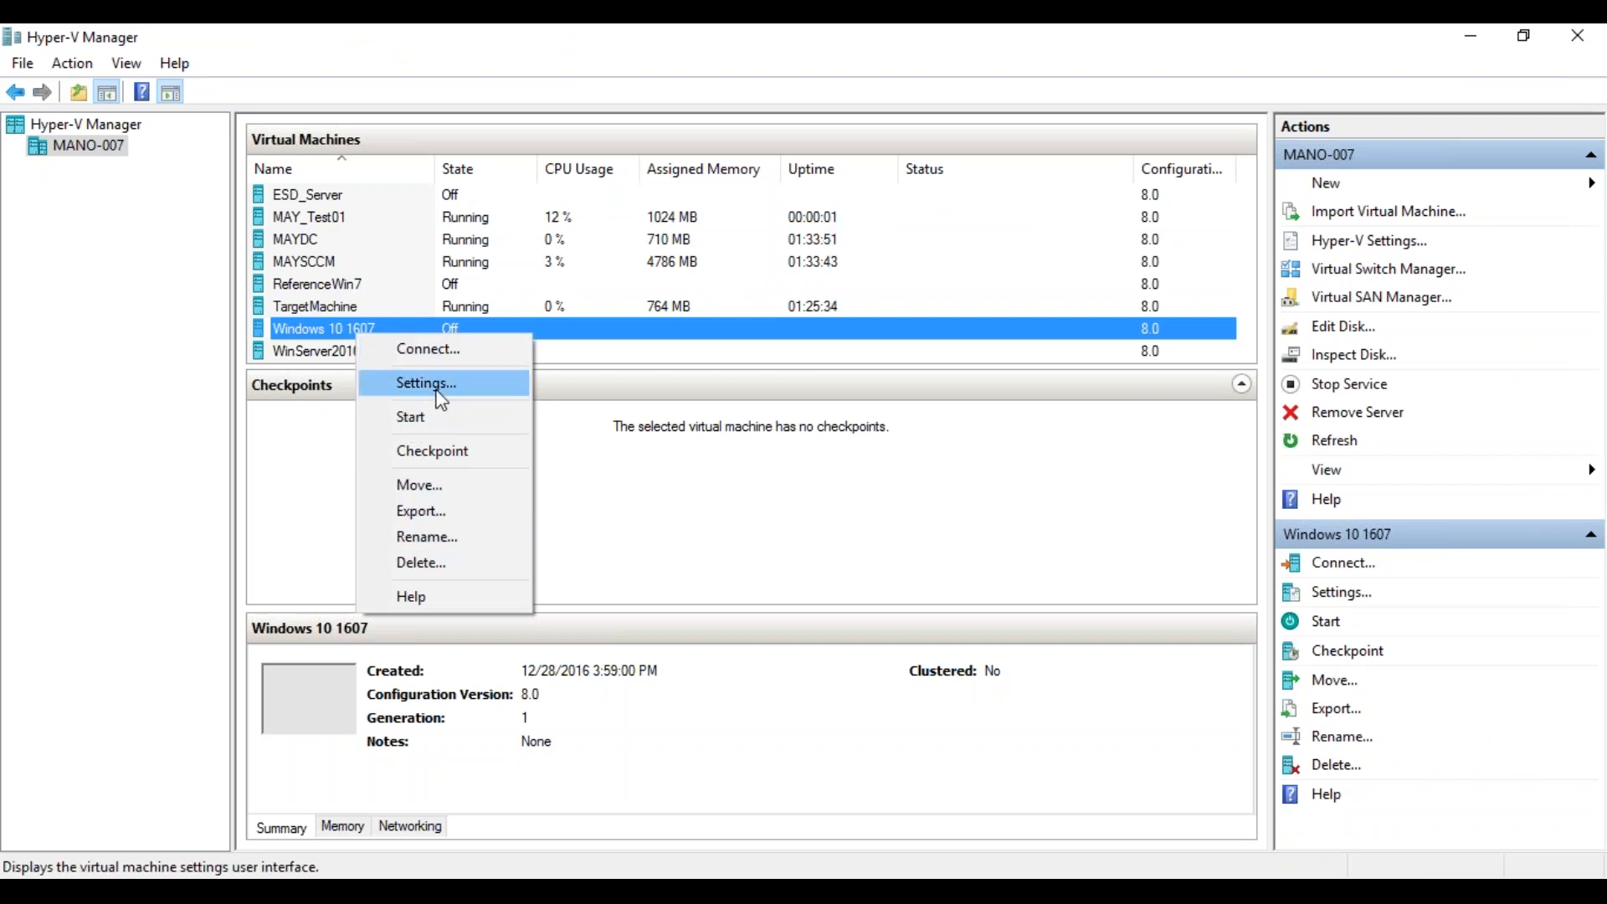
pyautogui.click(337, 329)
pyautogui.rightClick(337, 329)
pyautogui.click(318, 308)
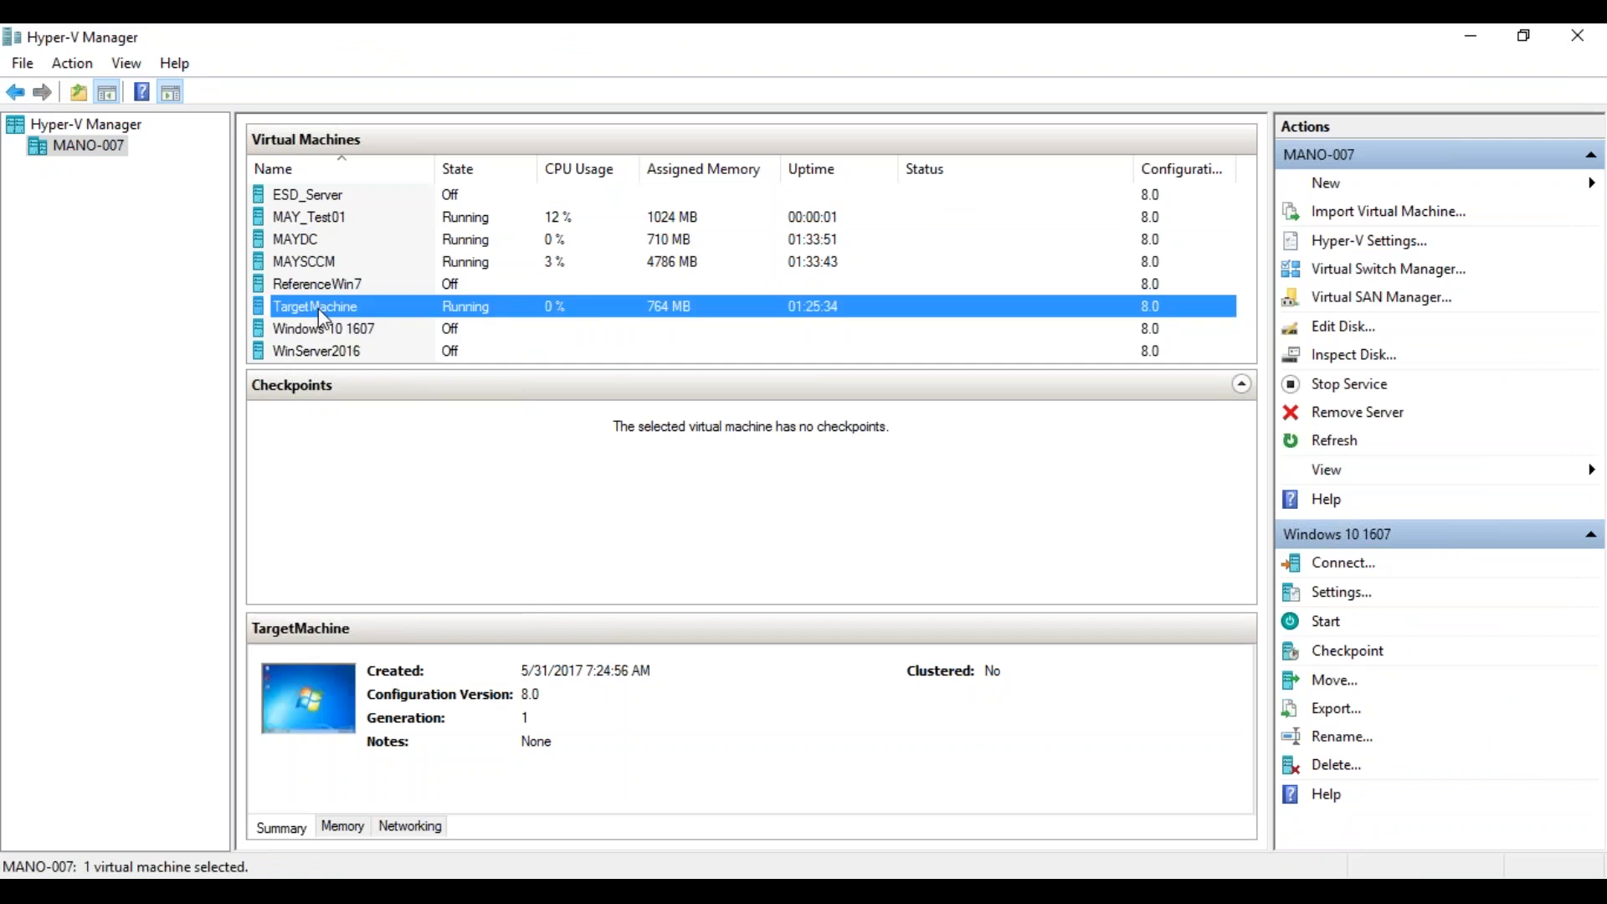
pyautogui.rightClick(318, 308)
pyautogui.click(363, 394)
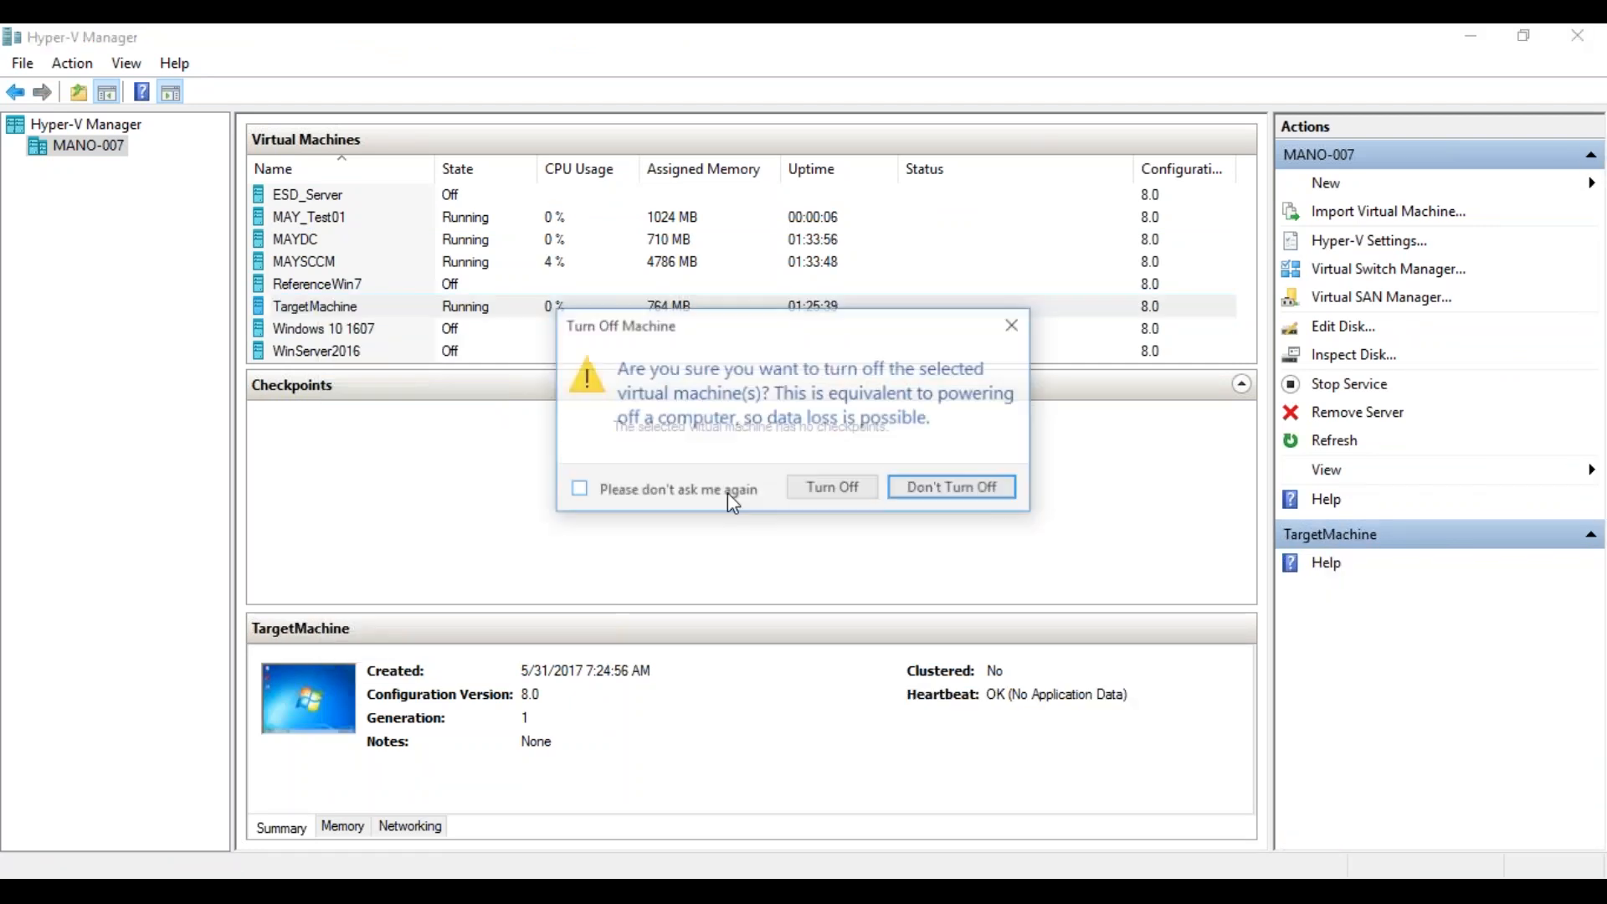
pyautogui.click(832, 487)
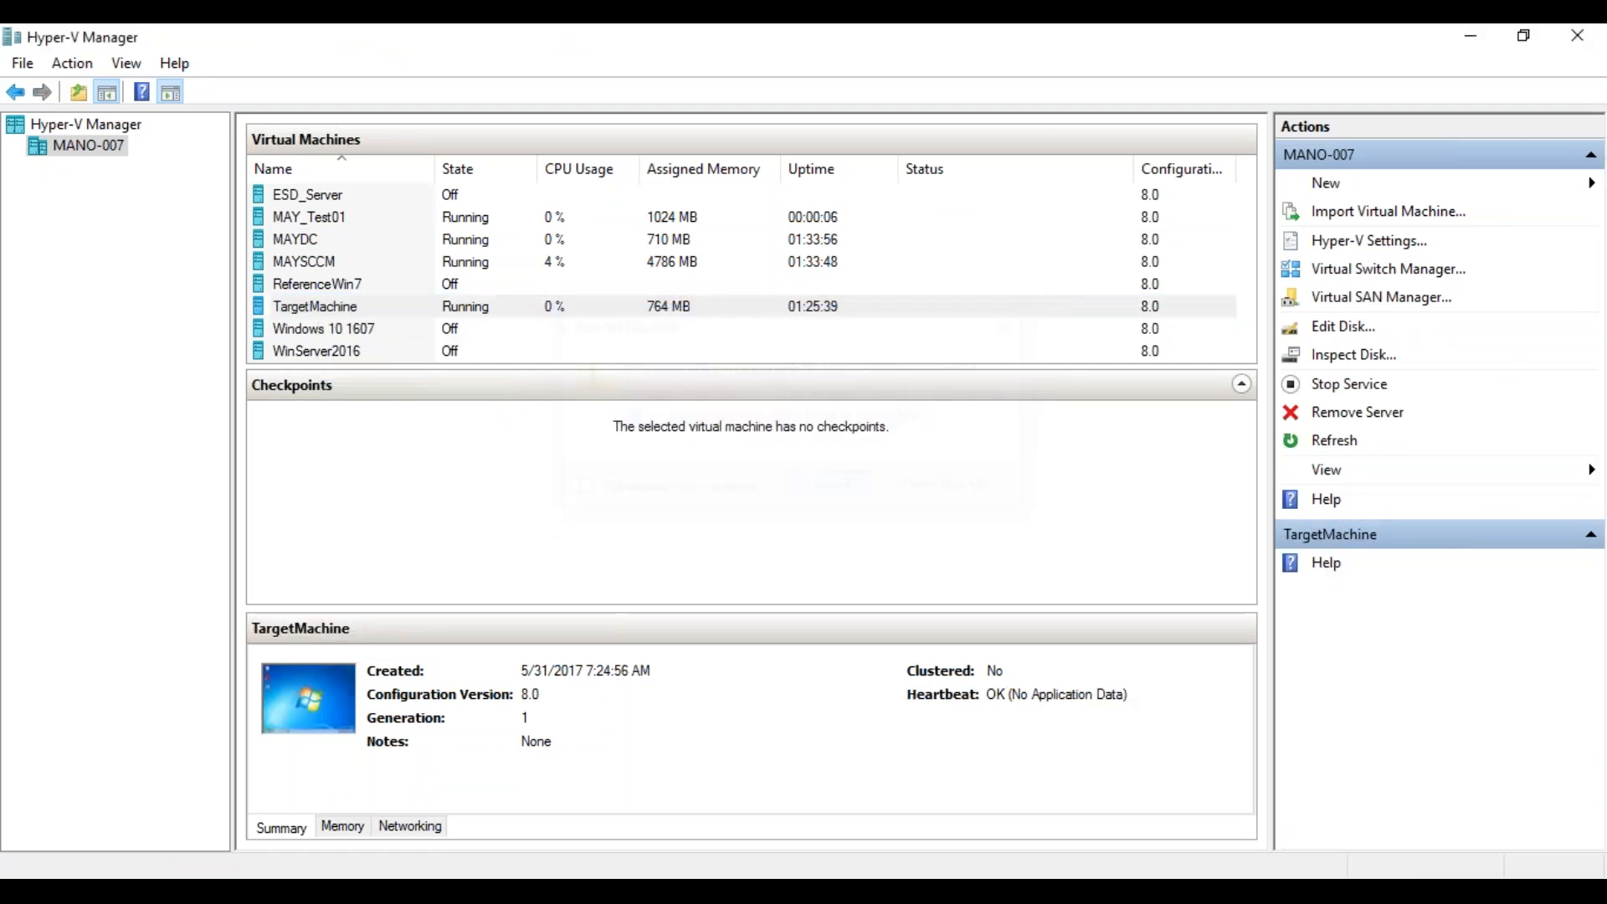
# Connect to MAY_Test01, log on as the domain administrator with the account password, and dismiss the service pack installation notice.
pyautogui.click(333, 219)
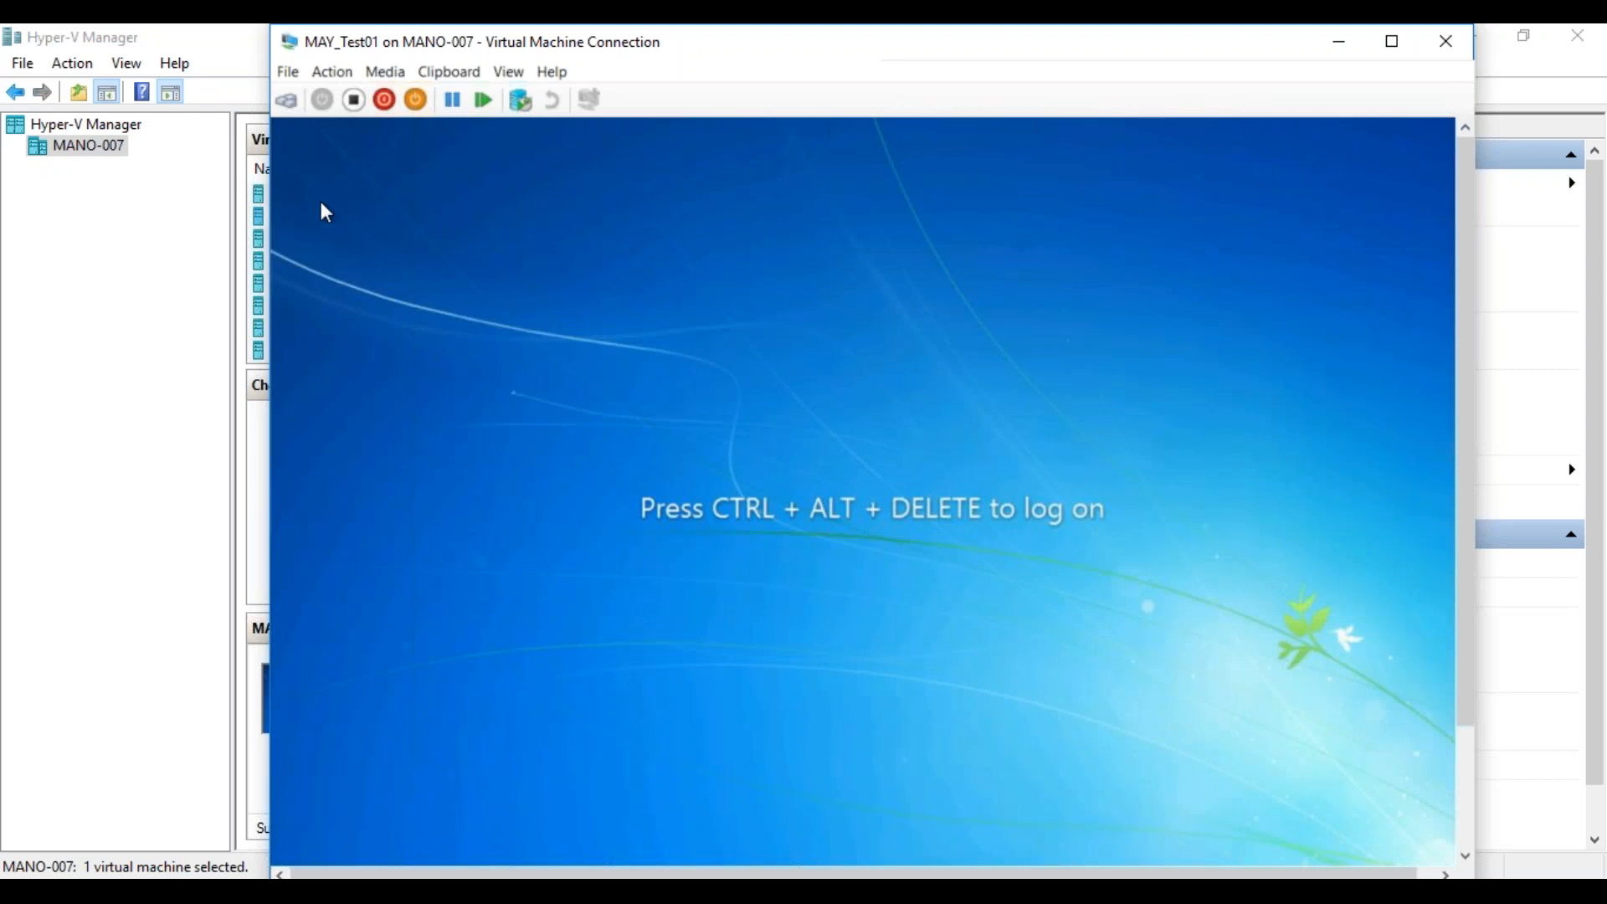
pyautogui.click(290, 101)
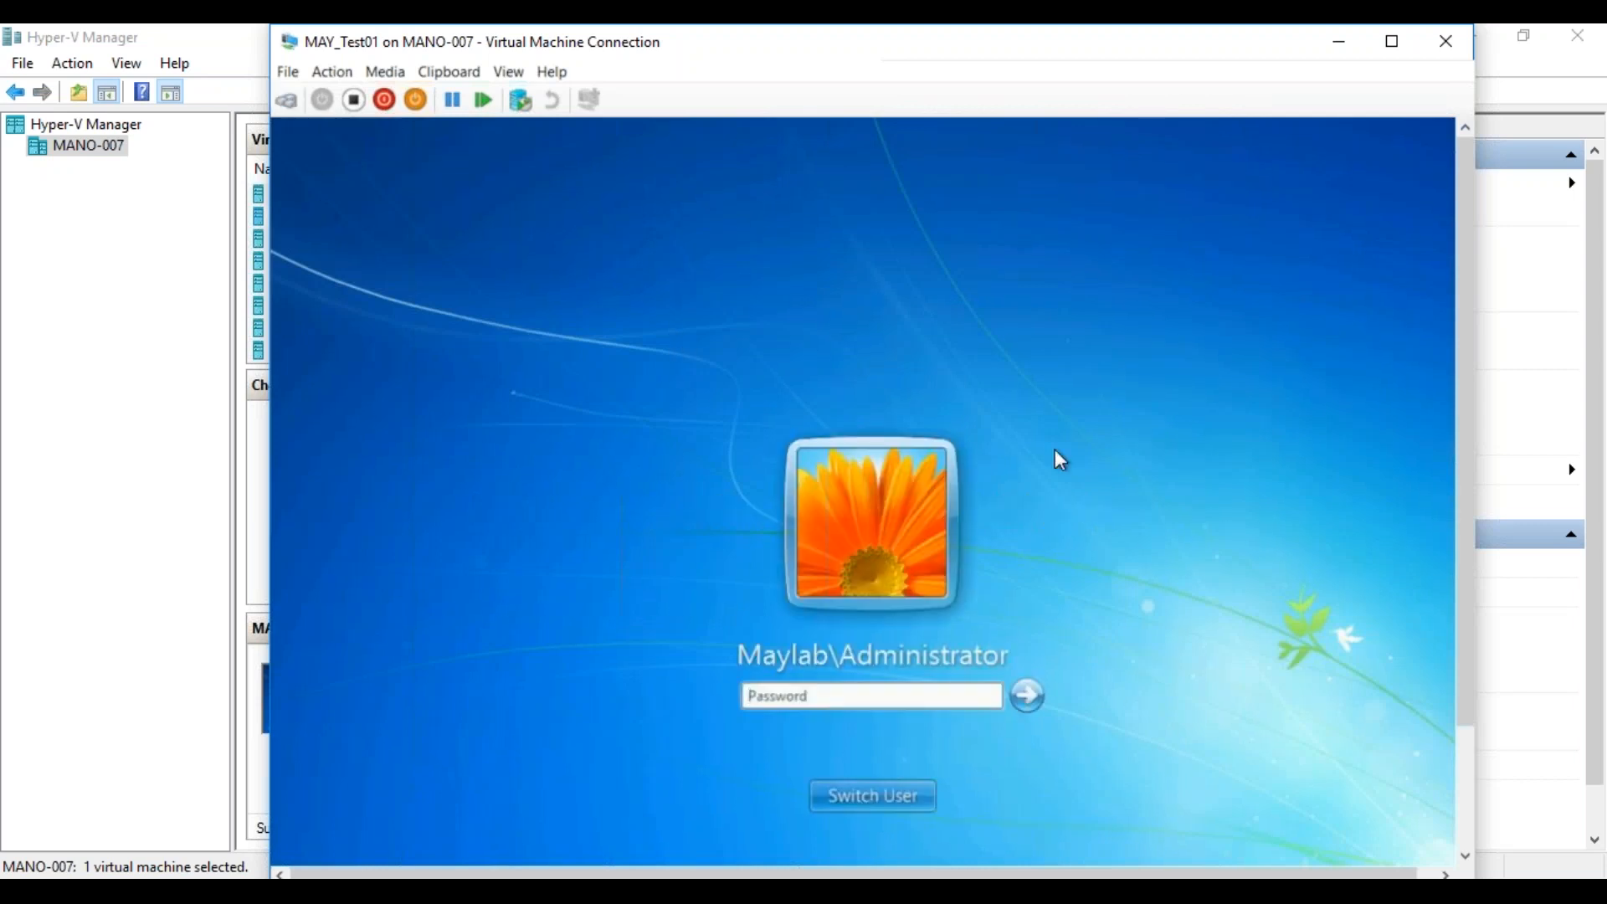
pyautogui.write('•••••••••')
pyautogui.press('Return')
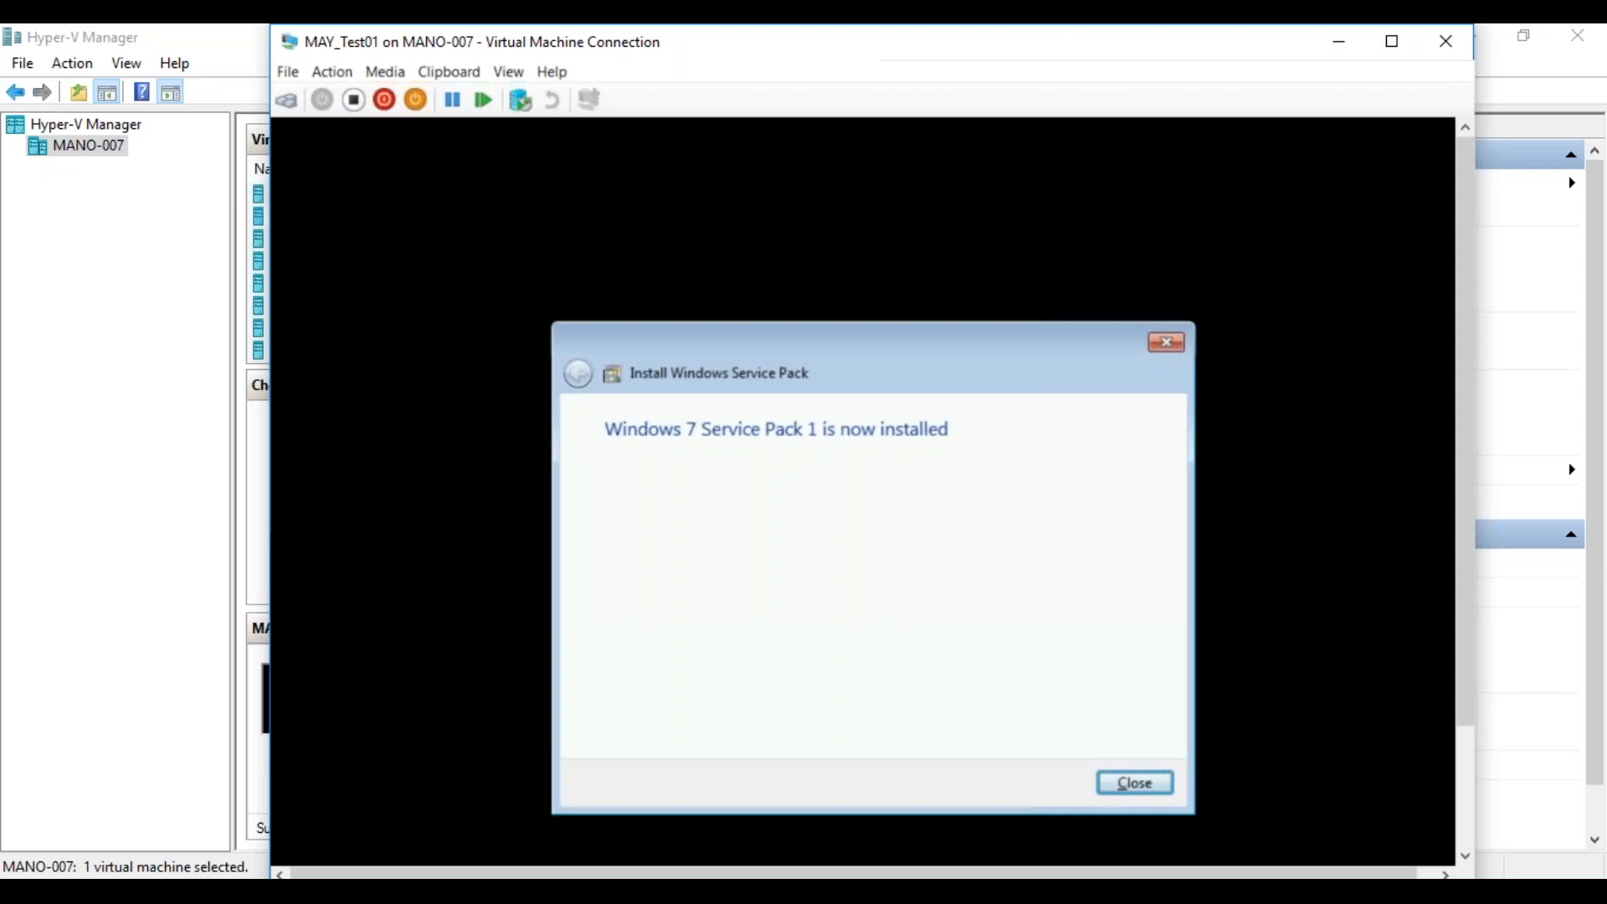
pyautogui.click(1134, 780)
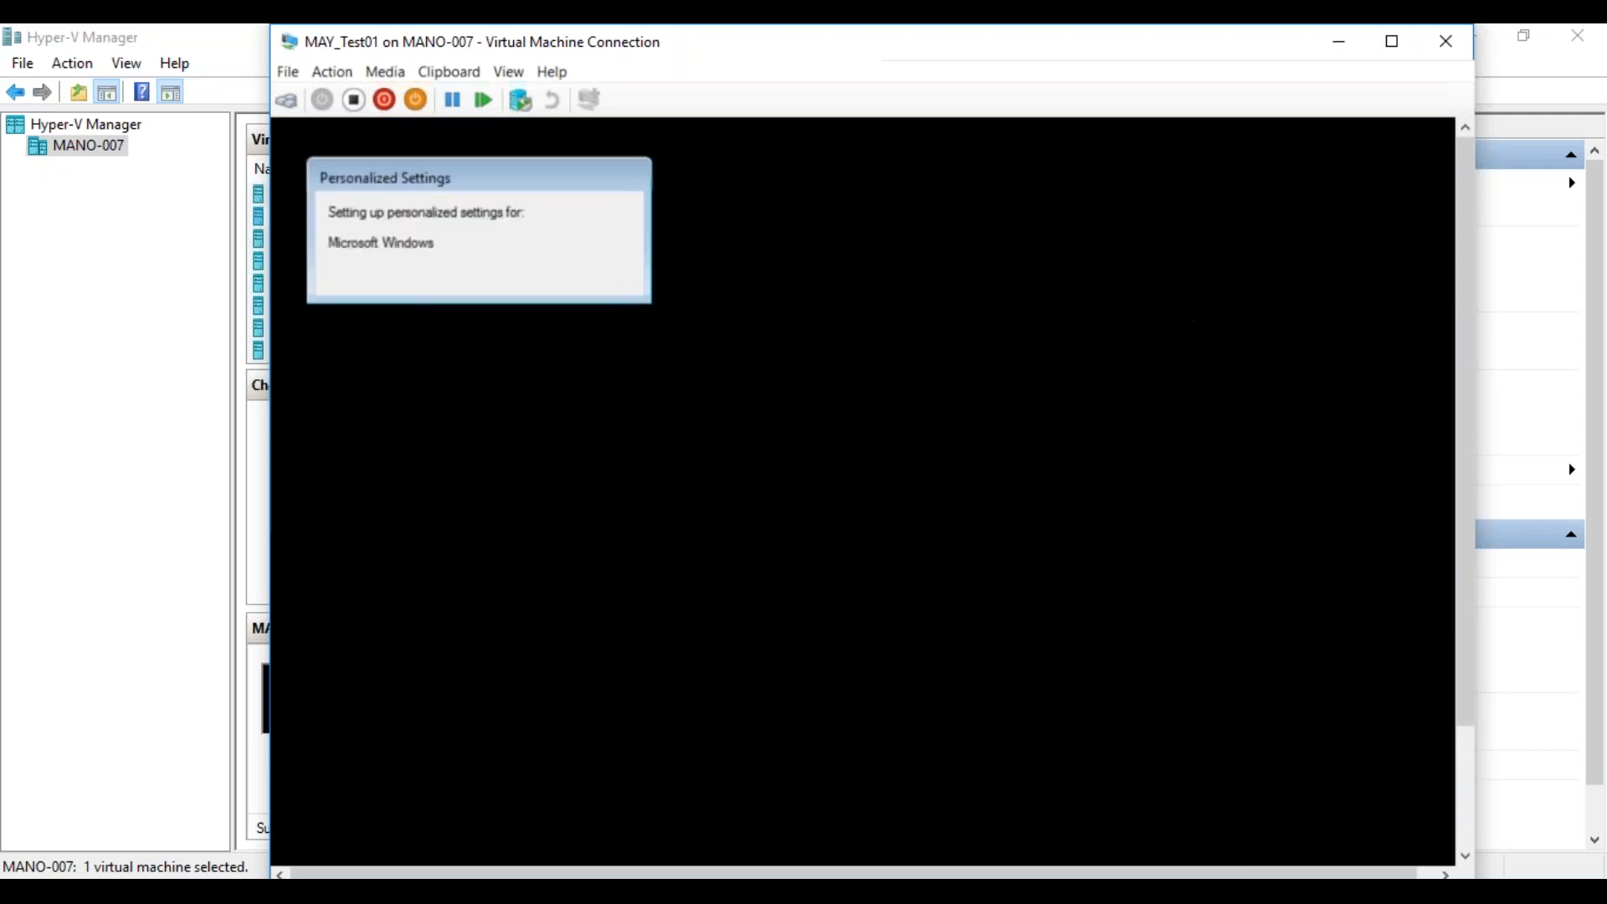
# Open the Configuration Manager client properties from the Control Panel on MAY_Test01 and display the available client actions.
pyautogui.moveTo(1464, 456); pyautogui.dragTo(1467, 595)
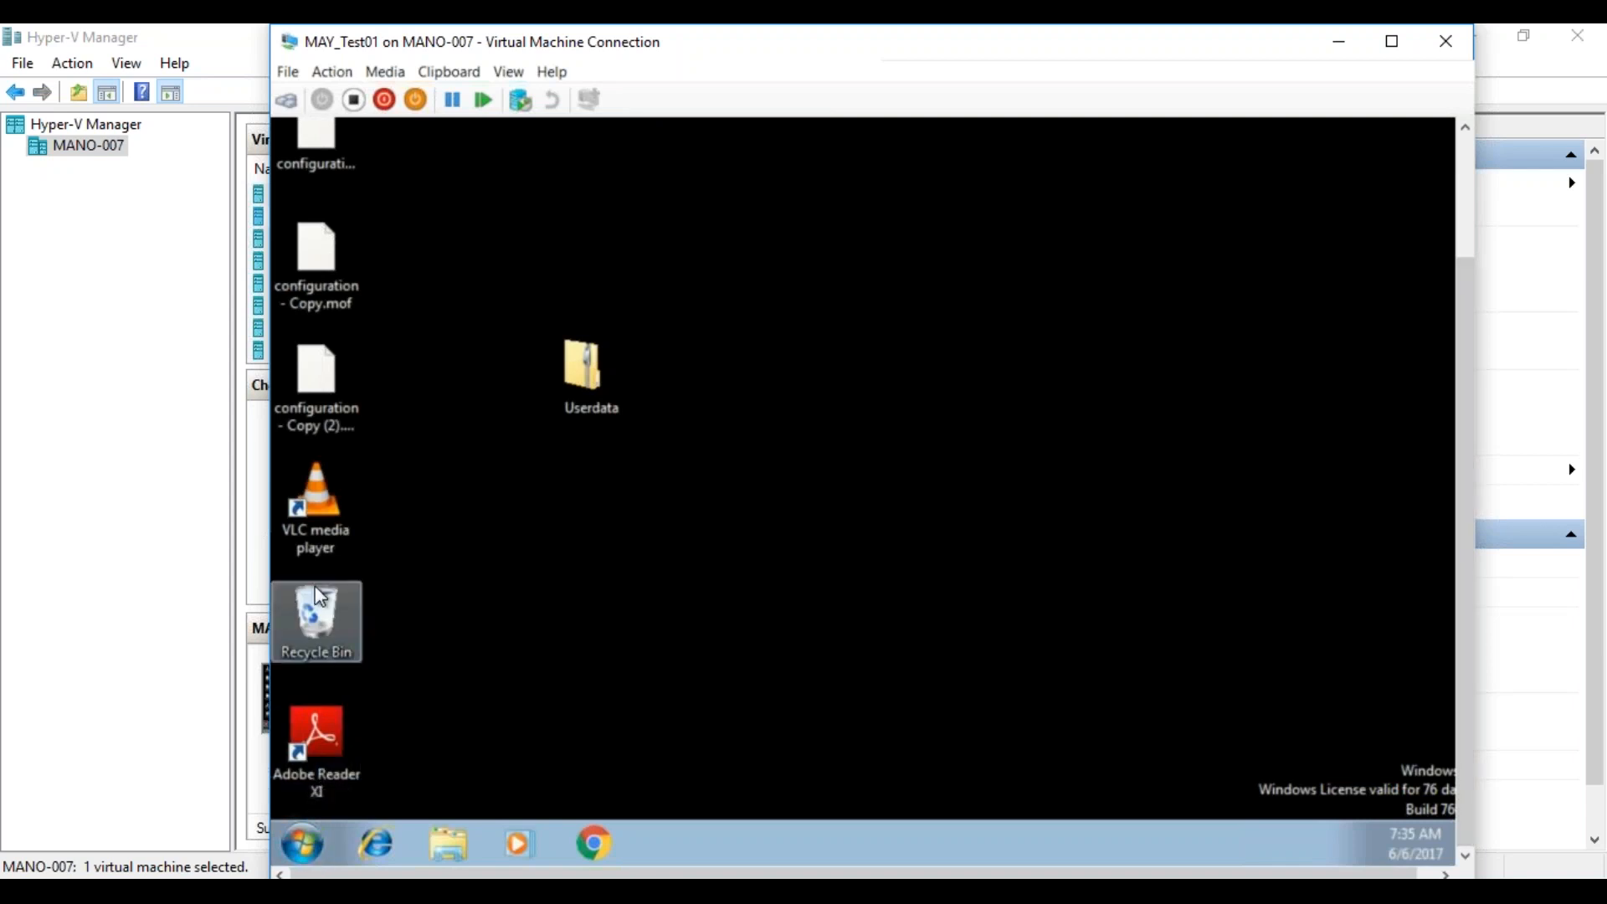
pyautogui.click(314, 836)
pyautogui.click(670, 576)
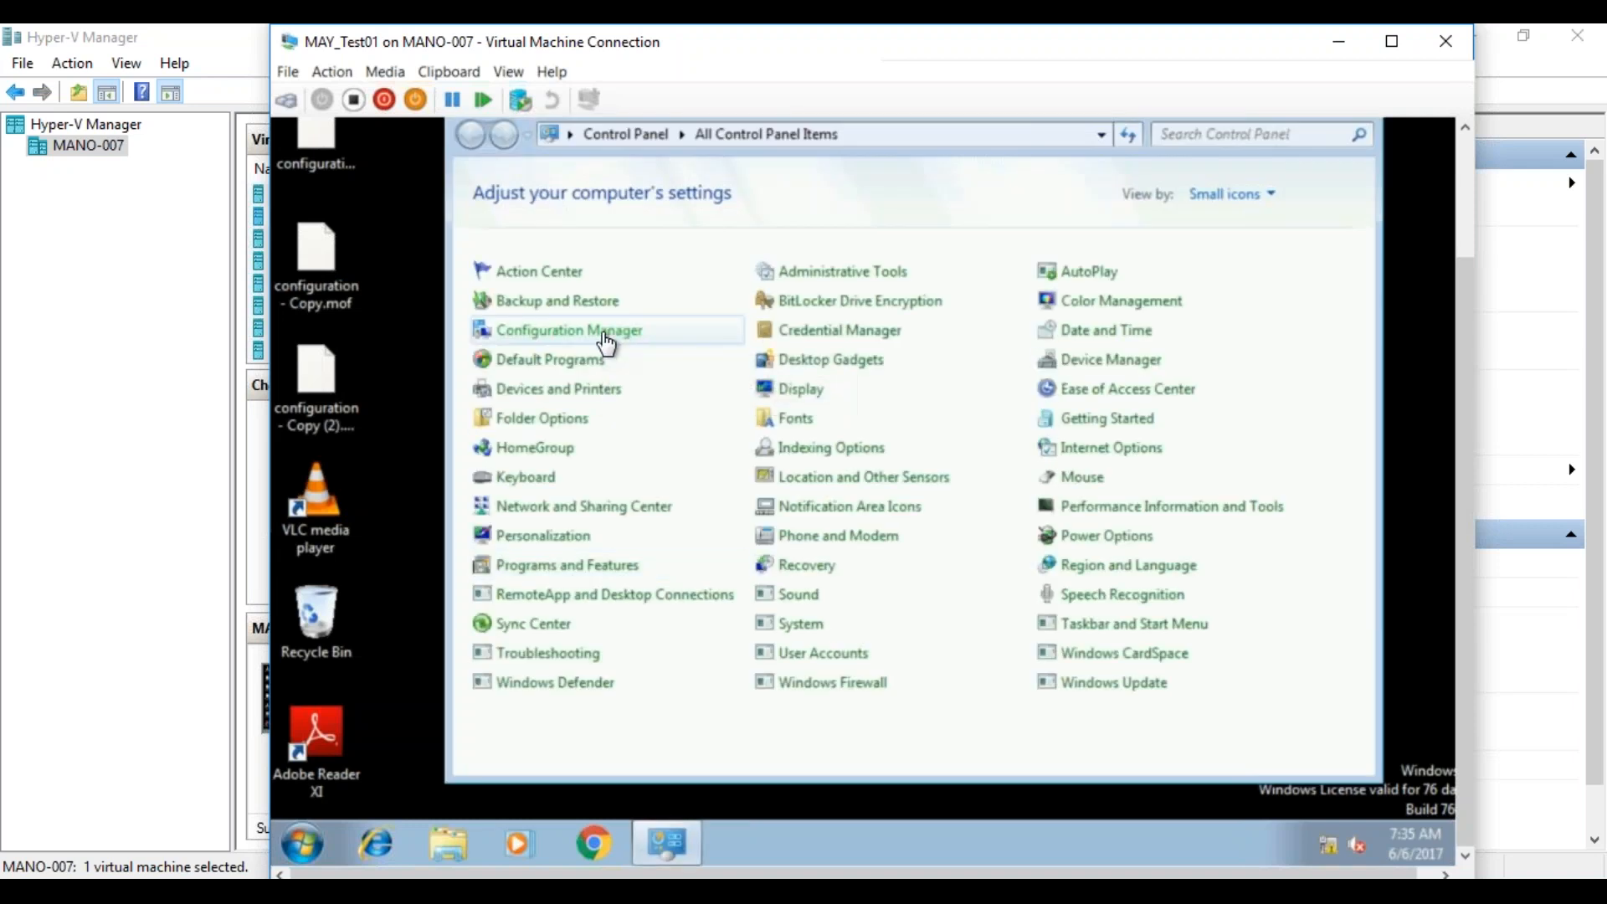
pyautogui.click(607, 332)
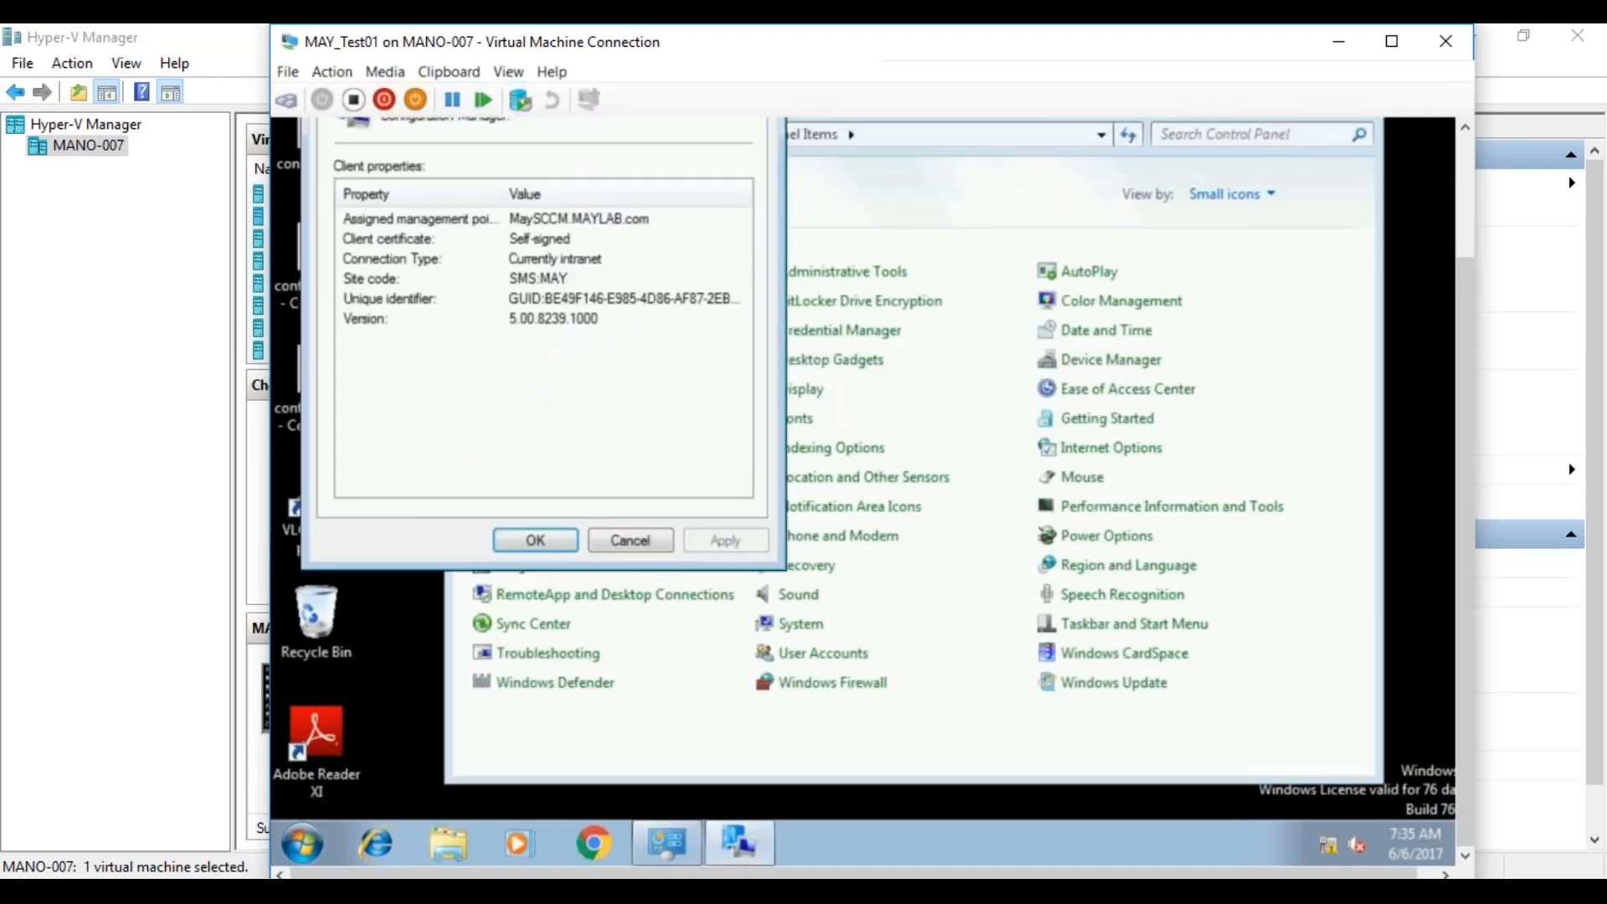
pyautogui.moveTo(1460, 311); pyautogui.dragTo(1450, 210)
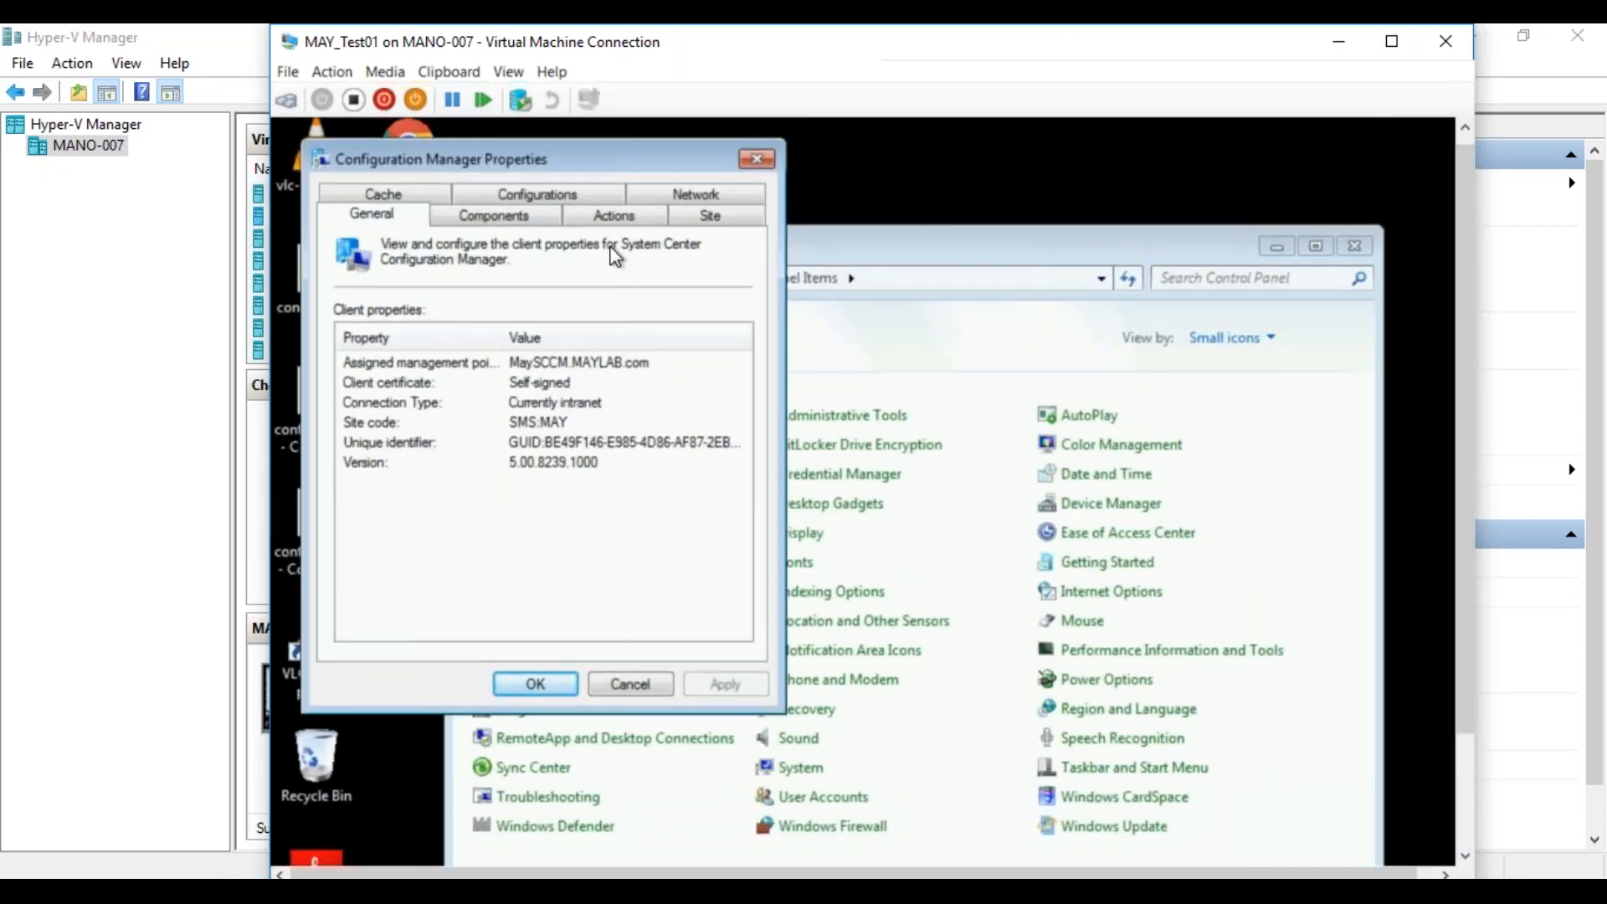
pyautogui.click(606, 226)
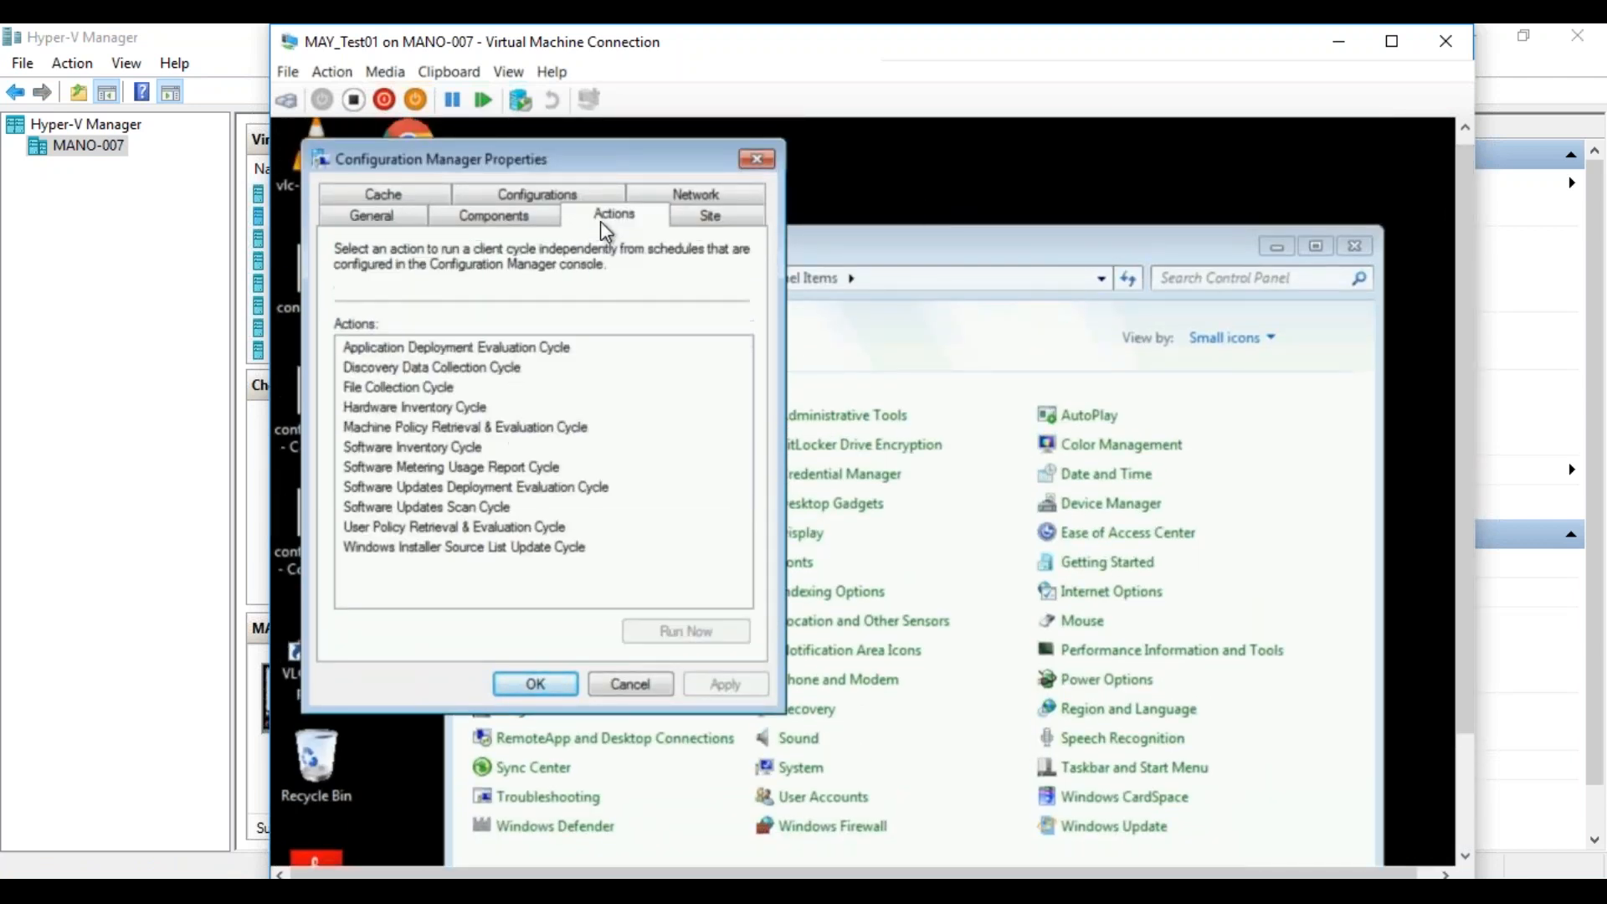
# Try to run the Machine Policy Retrieval & Evaluation Cycle on the client and dismiss the resulting message.
pyautogui.click(559, 427)
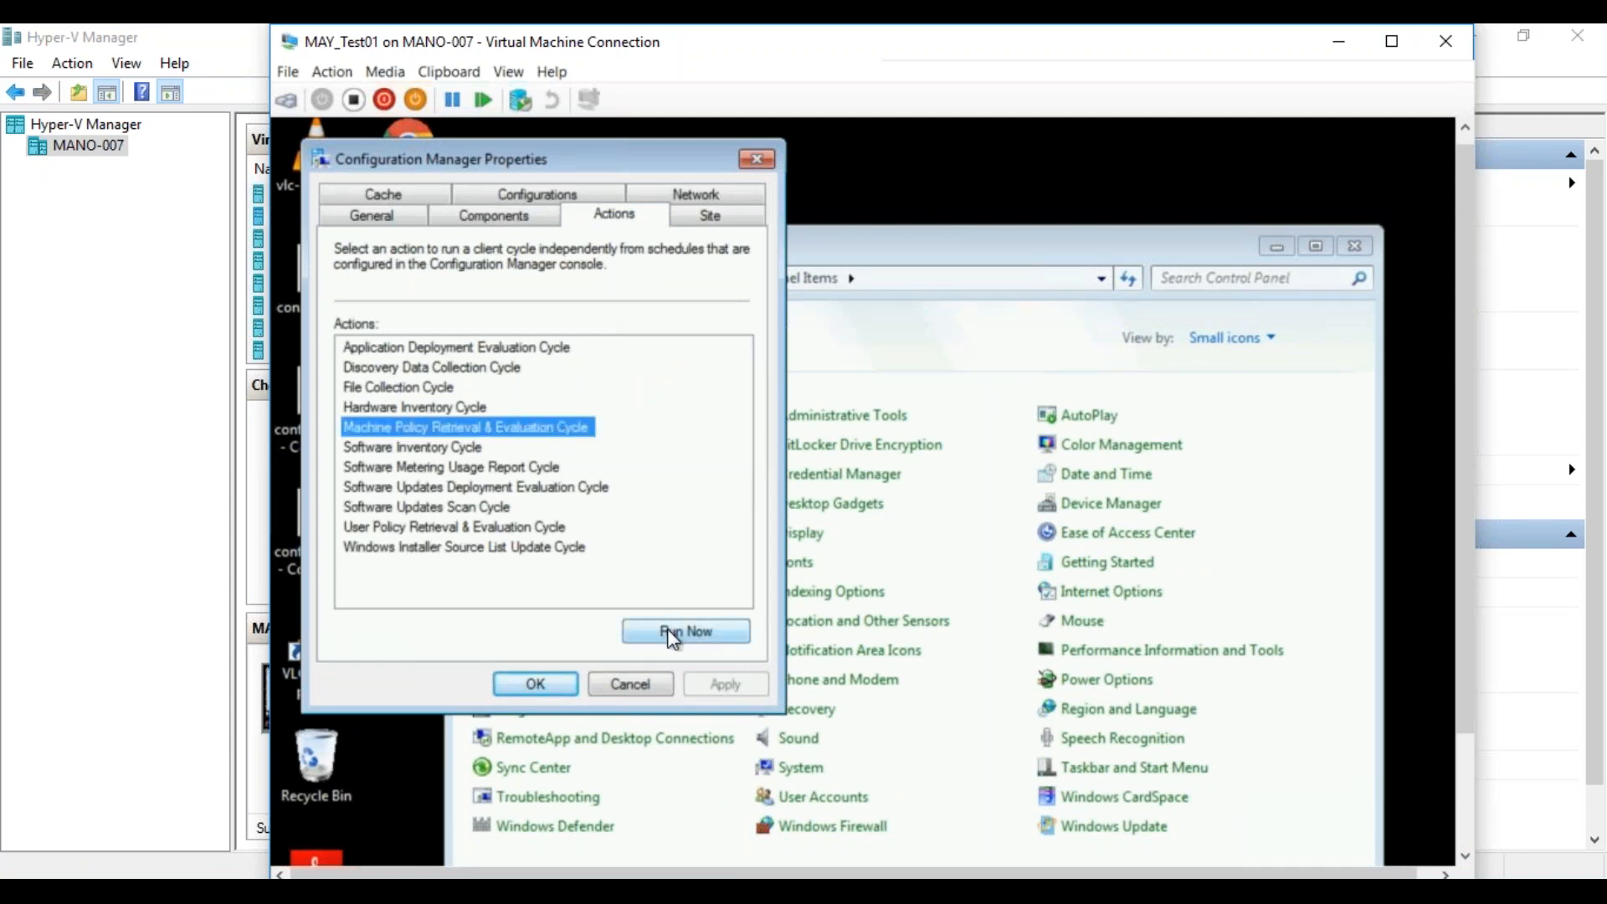
pyautogui.click(700, 633)
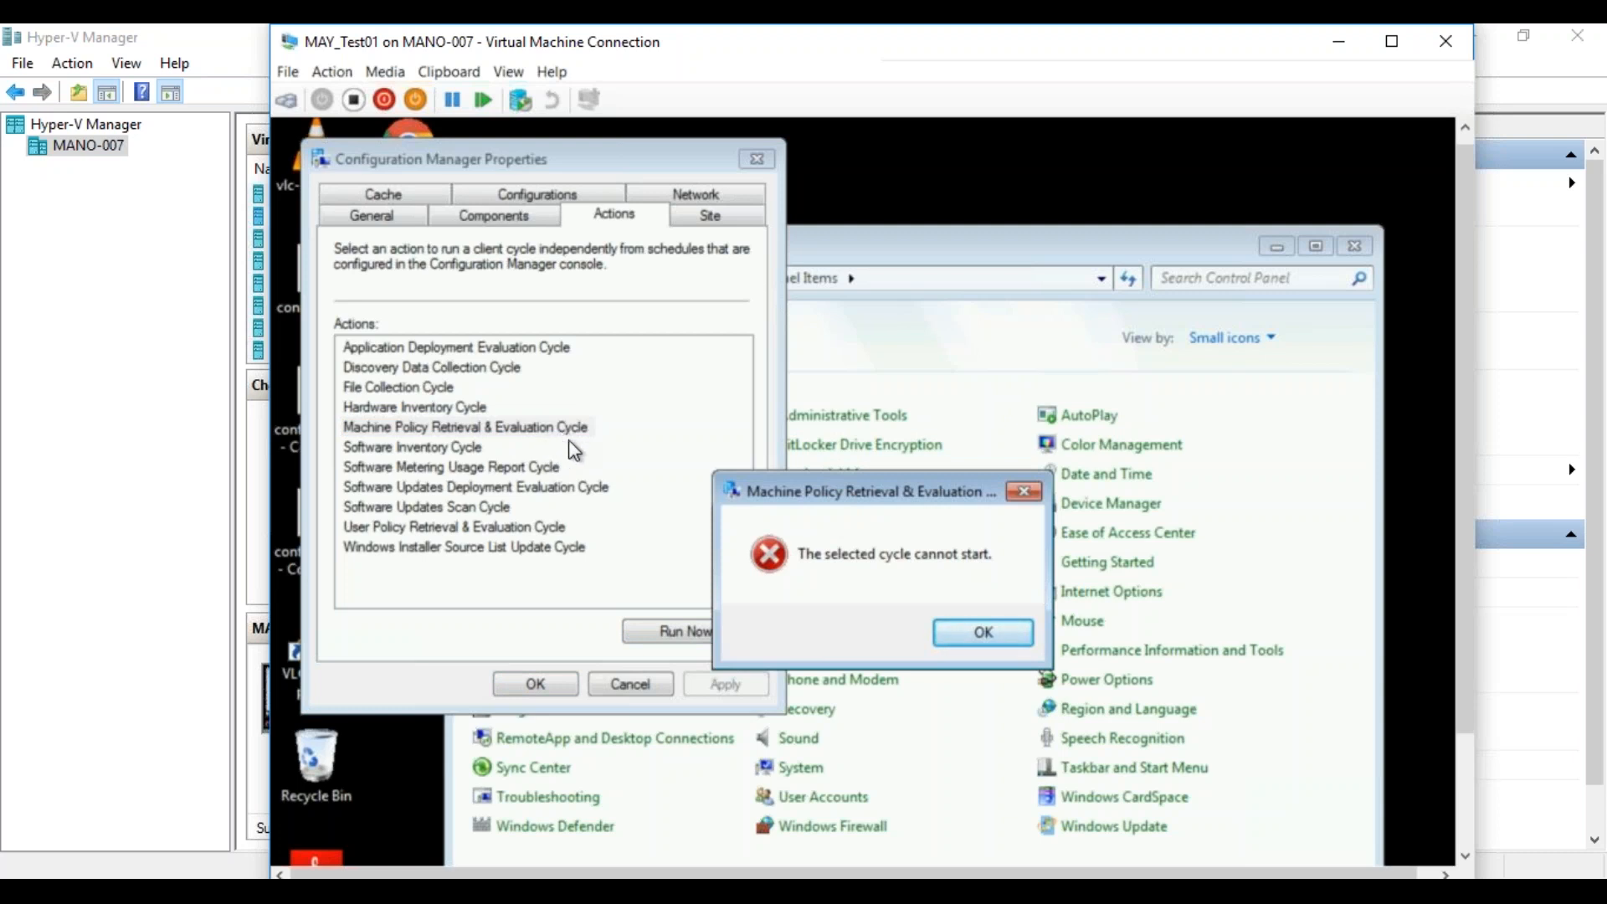
pyautogui.click(957, 627)
# Open the C:\Windows\CCM\Logs folder on MAY_Test01 to reach the Configuration Manager client logs.
pyautogui.moveTo(1463, 539); pyautogui.dragTo(1463, 652)
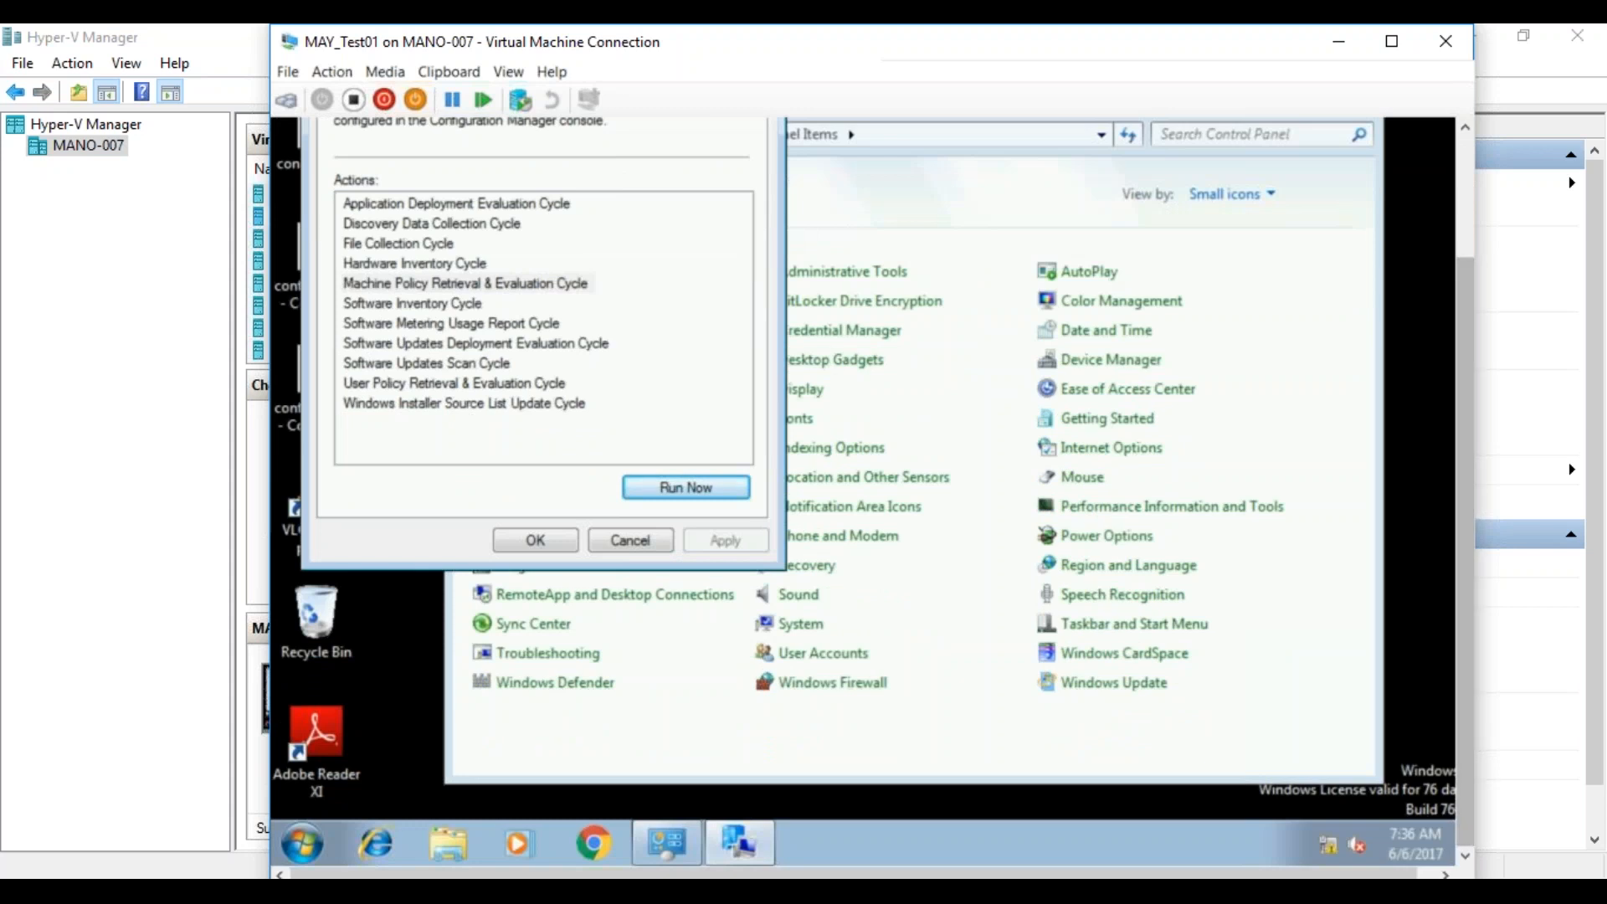
pyautogui.click(312, 836)
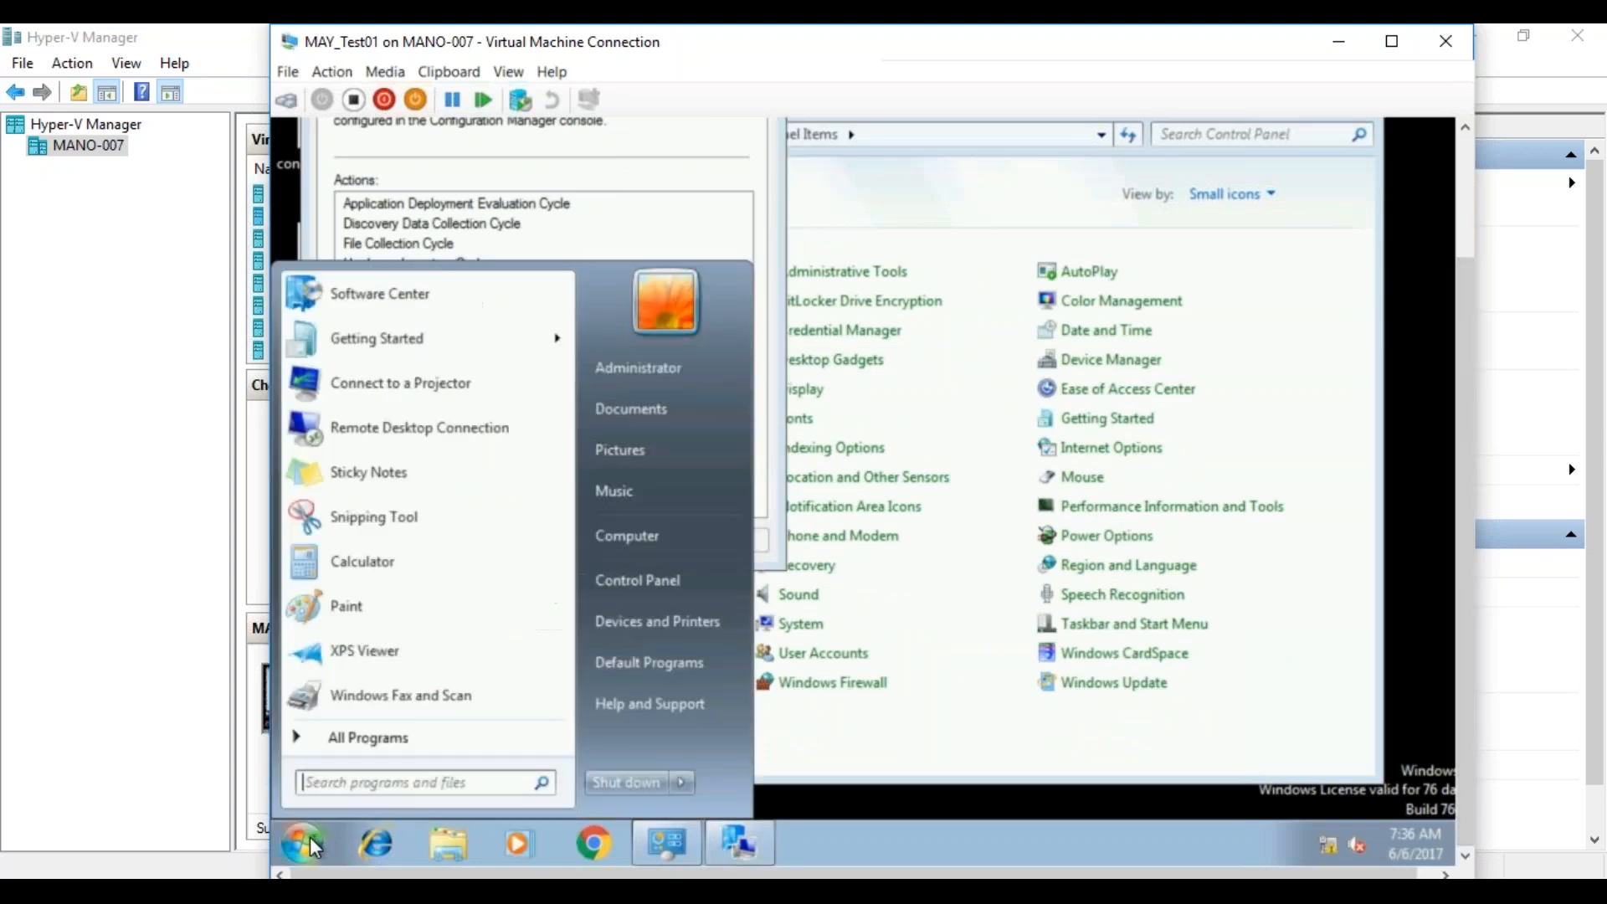
pyautogui.click(653, 540)
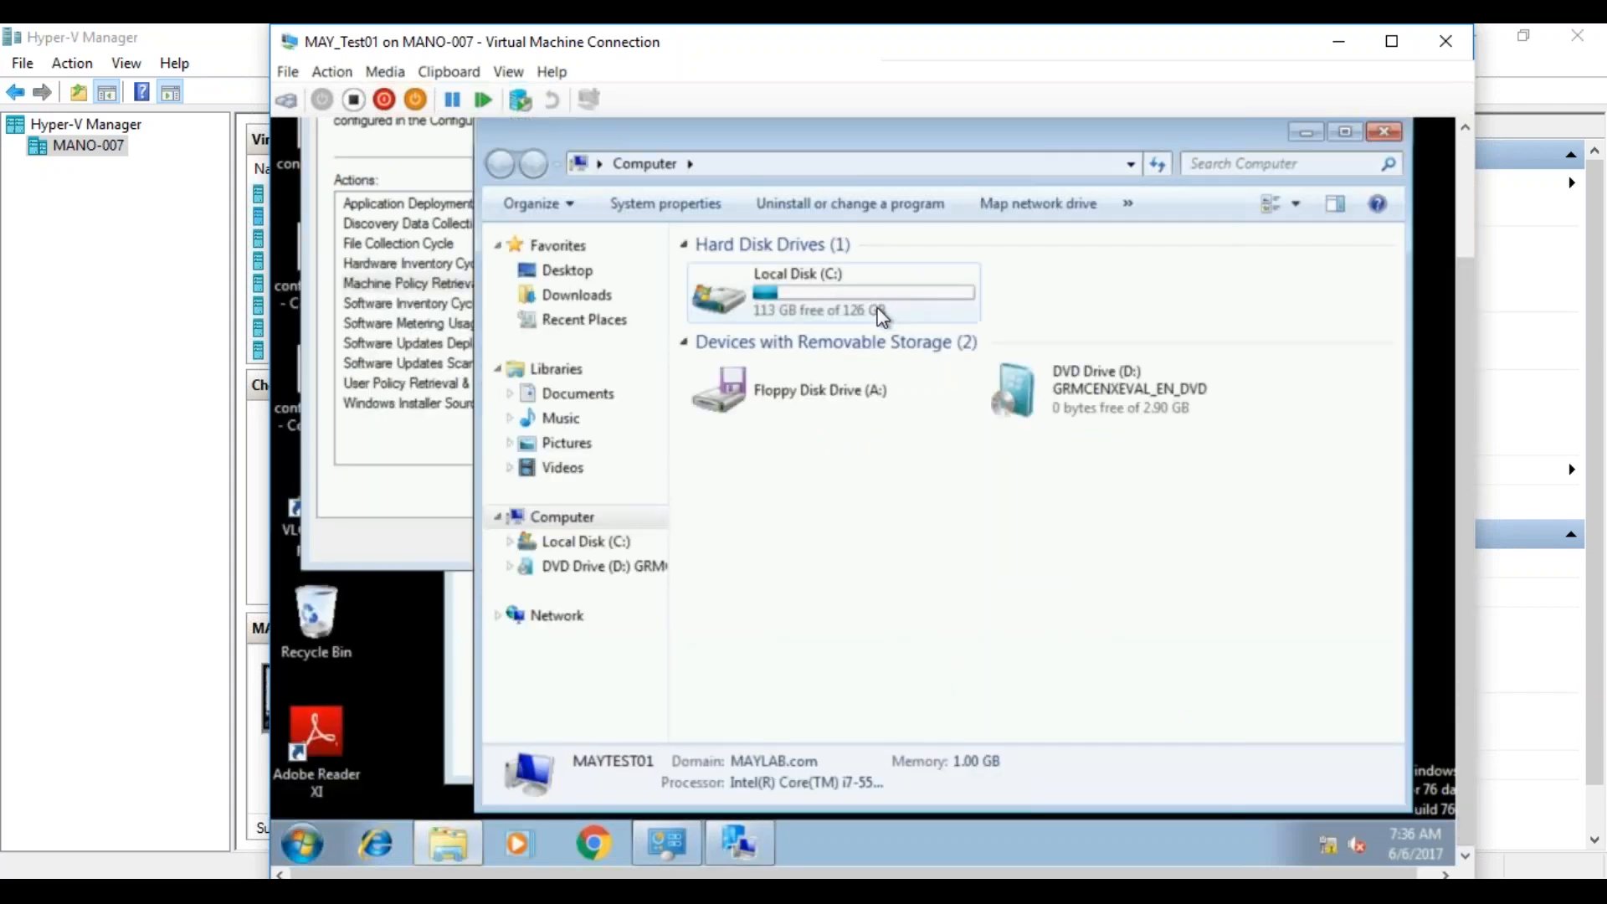
pyautogui.doubleClick(875, 310)
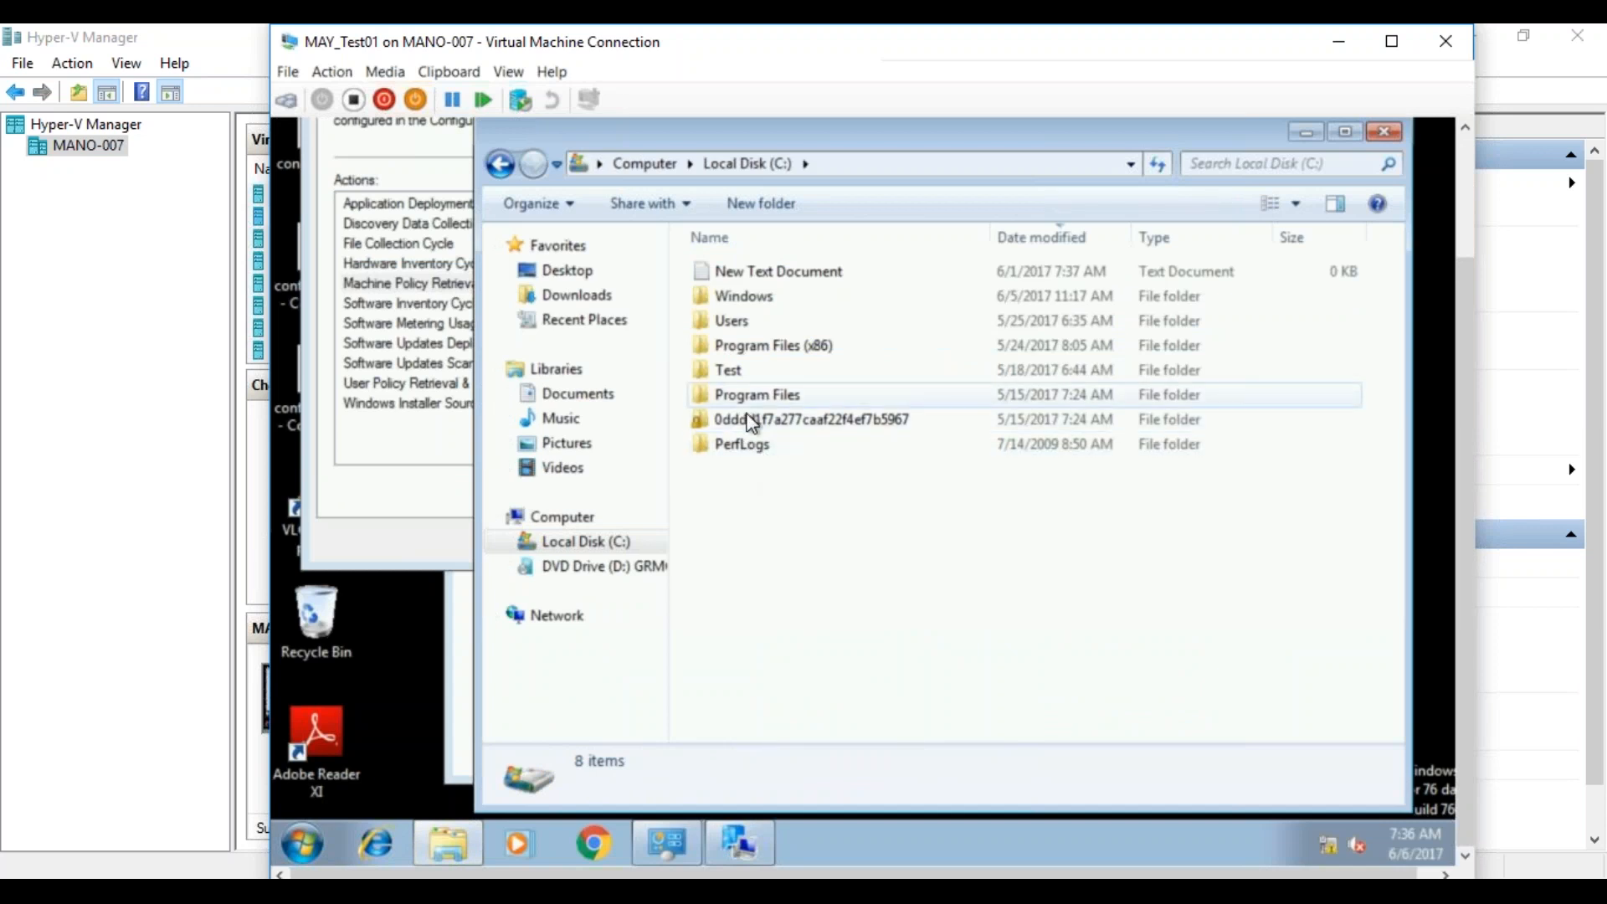
pyautogui.doubleClick(734, 297)
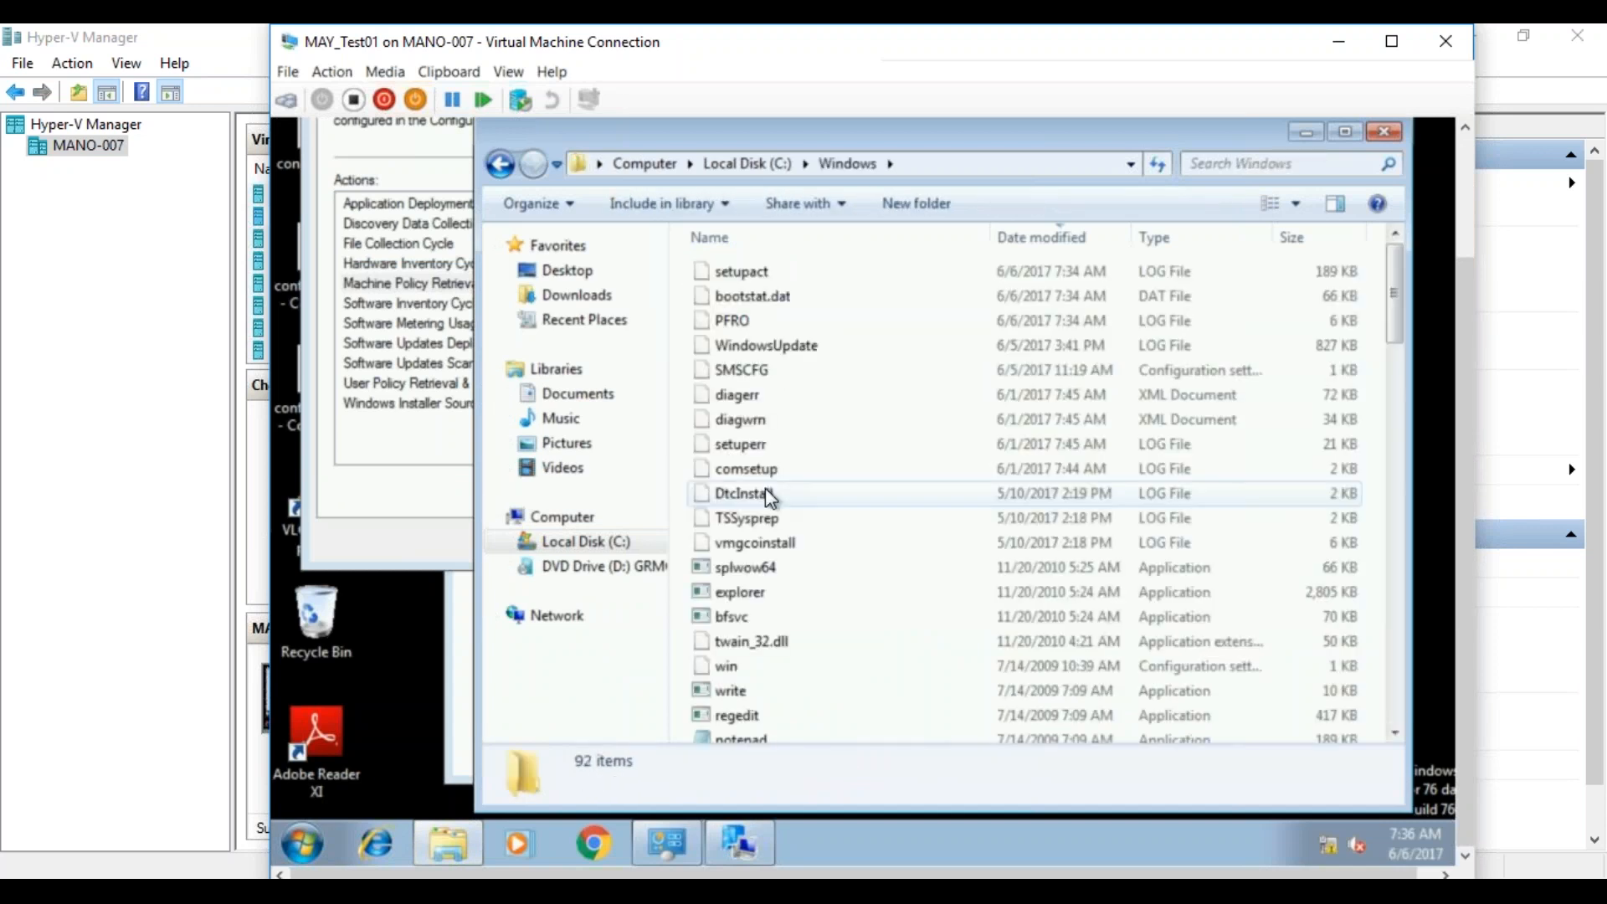
pyautogui.click(727, 568)
pyautogui.press('c')
pyautogui.press('c')
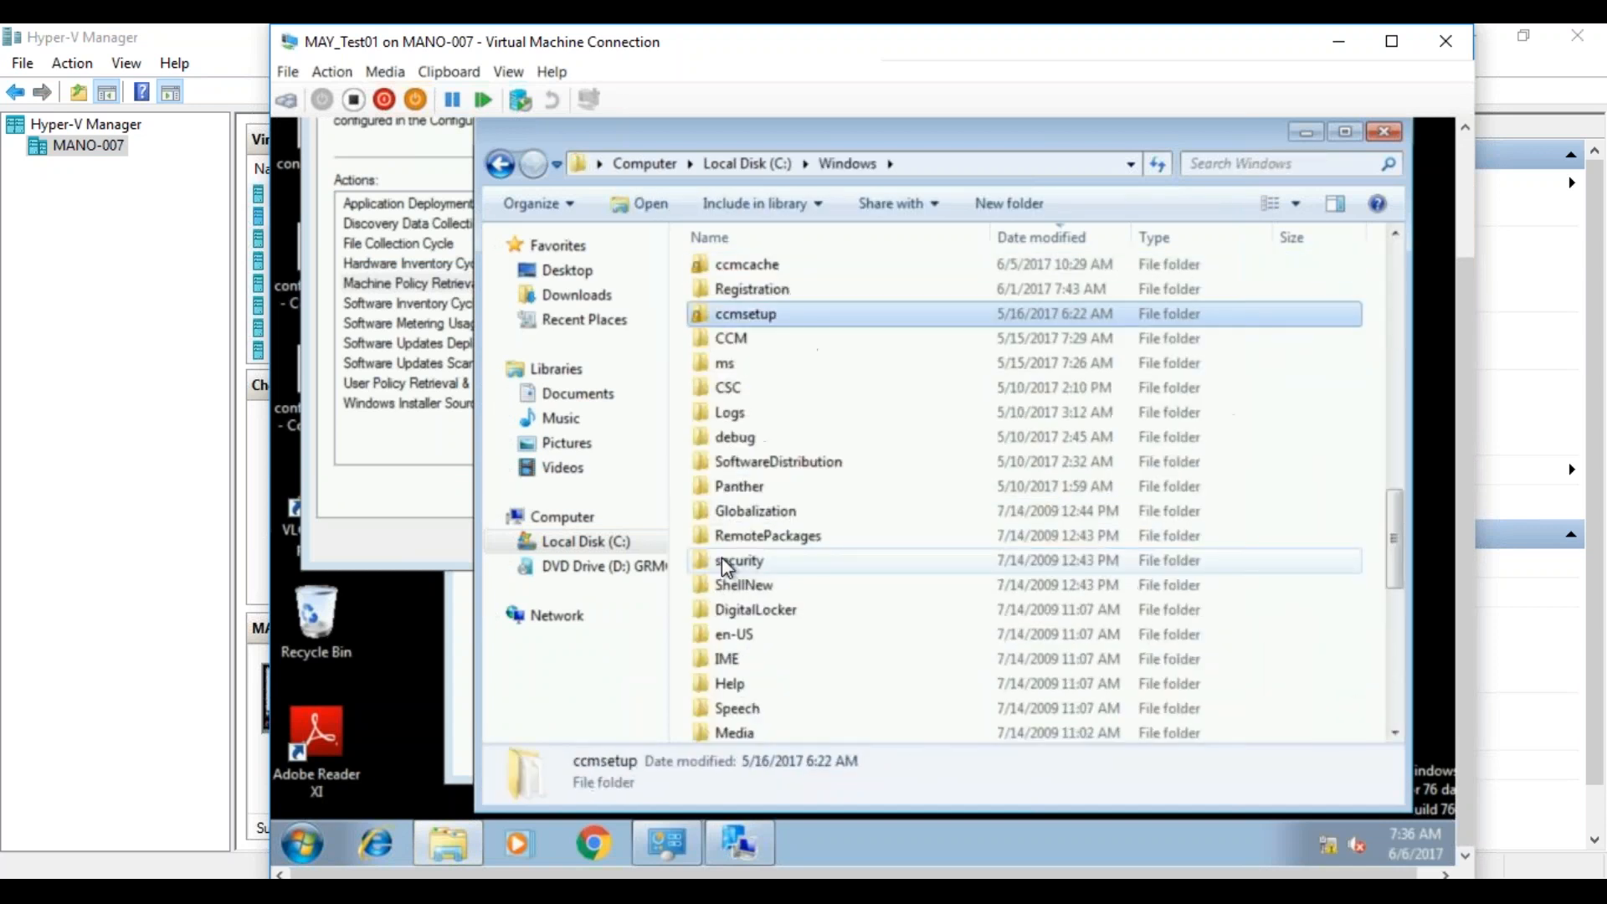
pyautogui.press('c')
pyautogui.press('Return')
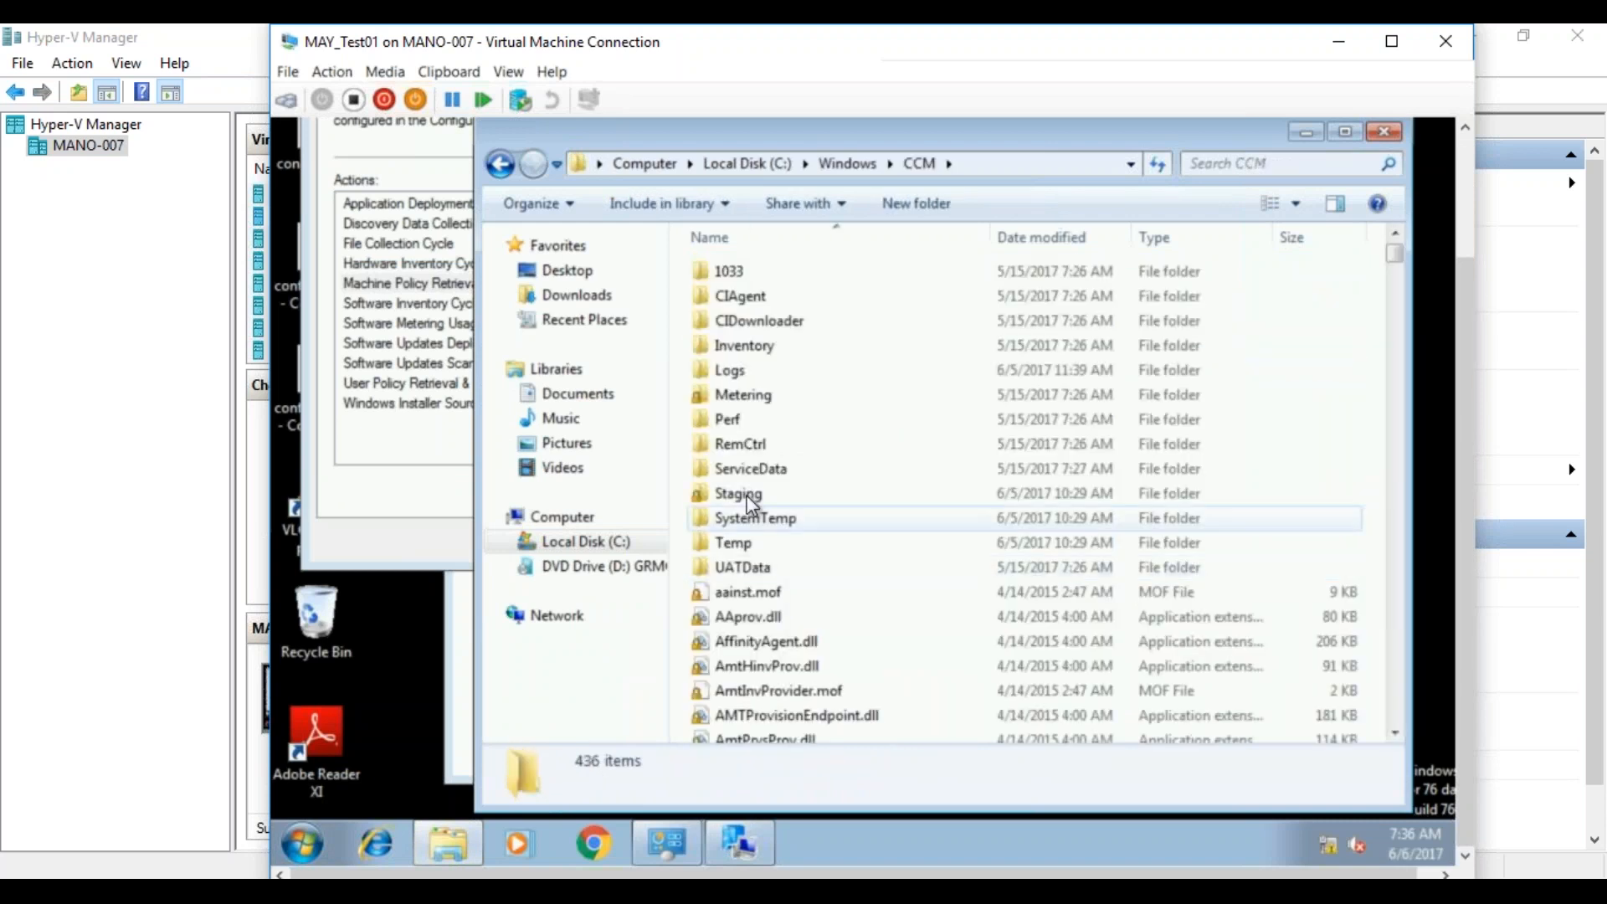
pyautogui.doubleClick(770, 372)
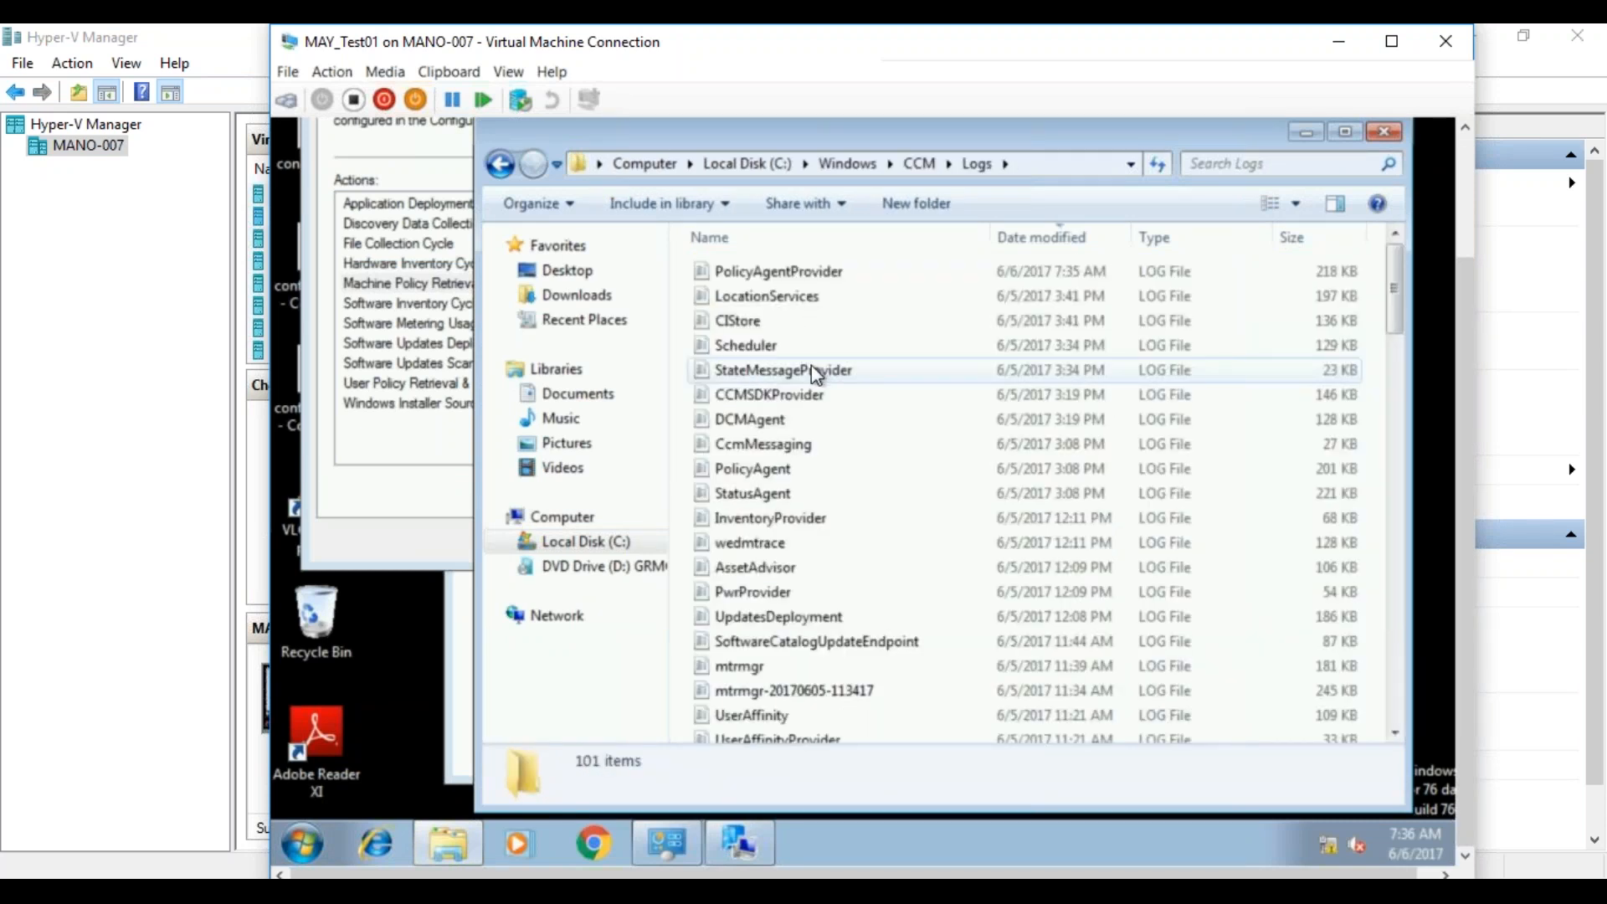
# Open the mtrmgr log from the Logs folder and examine its latest software metering entries.
pyautogui.click(801, 372)
pyautogui.press('m')
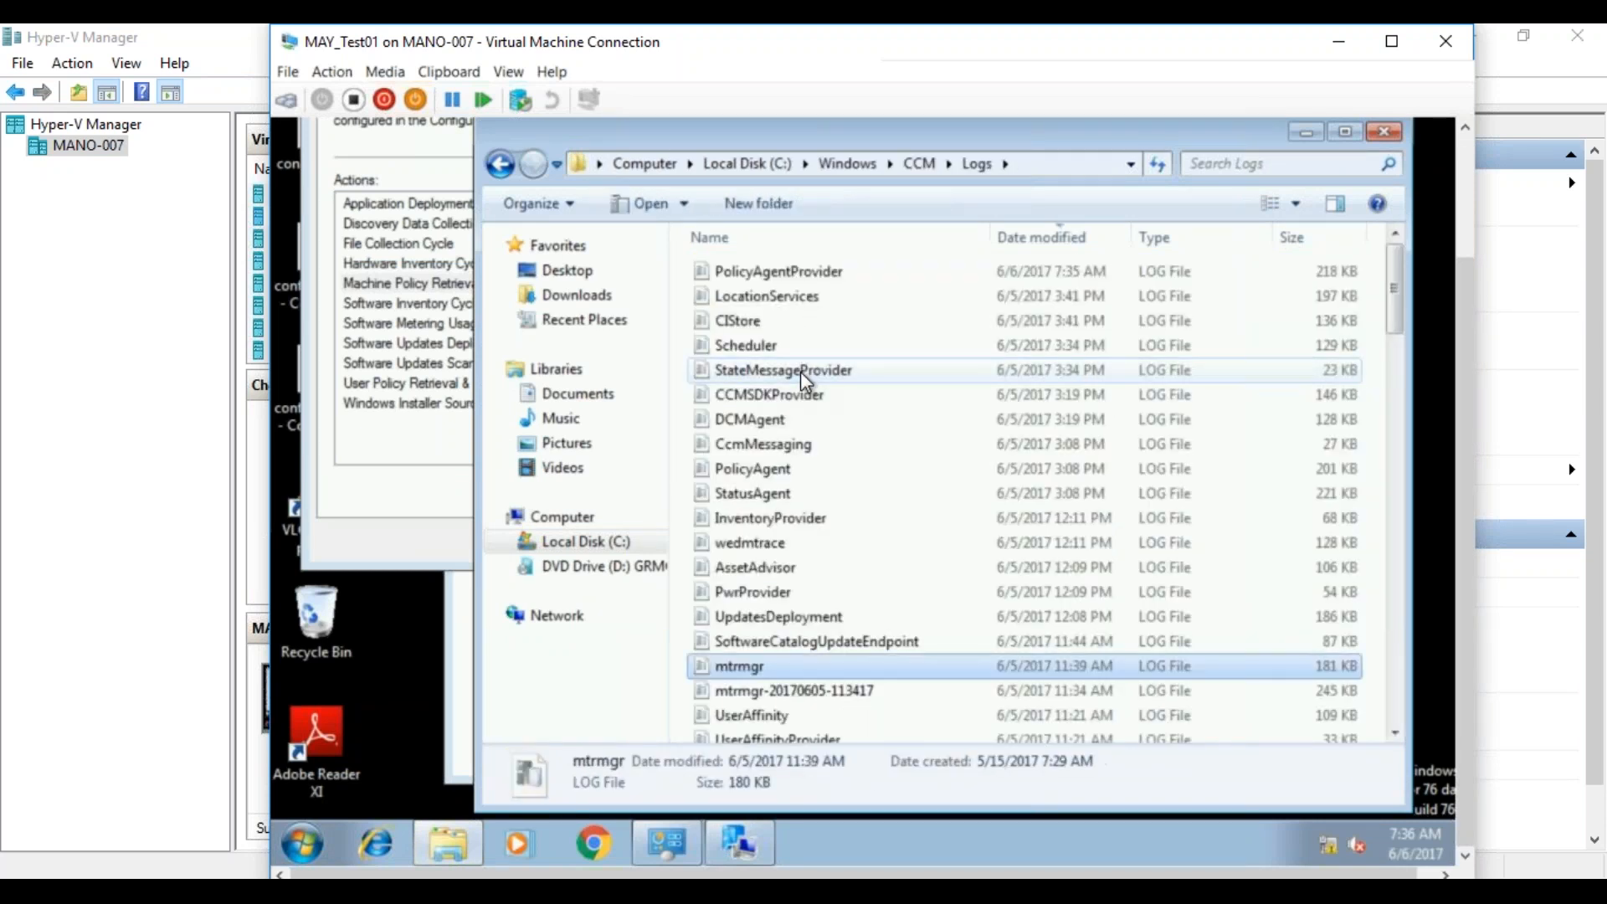
pyautogui.doubleClick(740, 667)
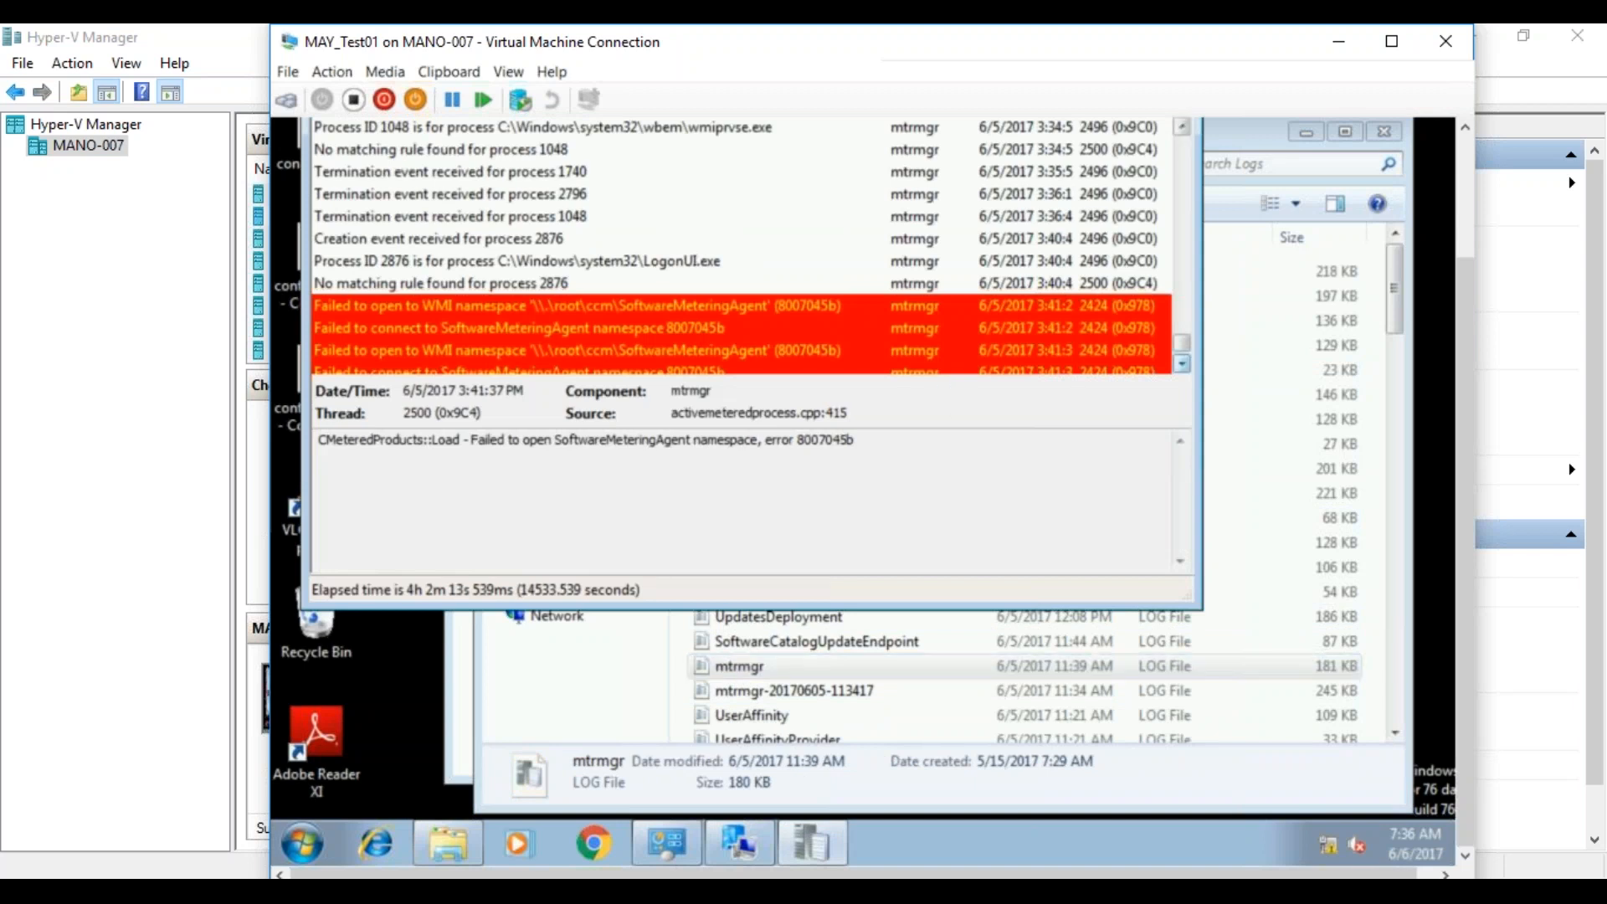
pyautogui.click(1182, 364)
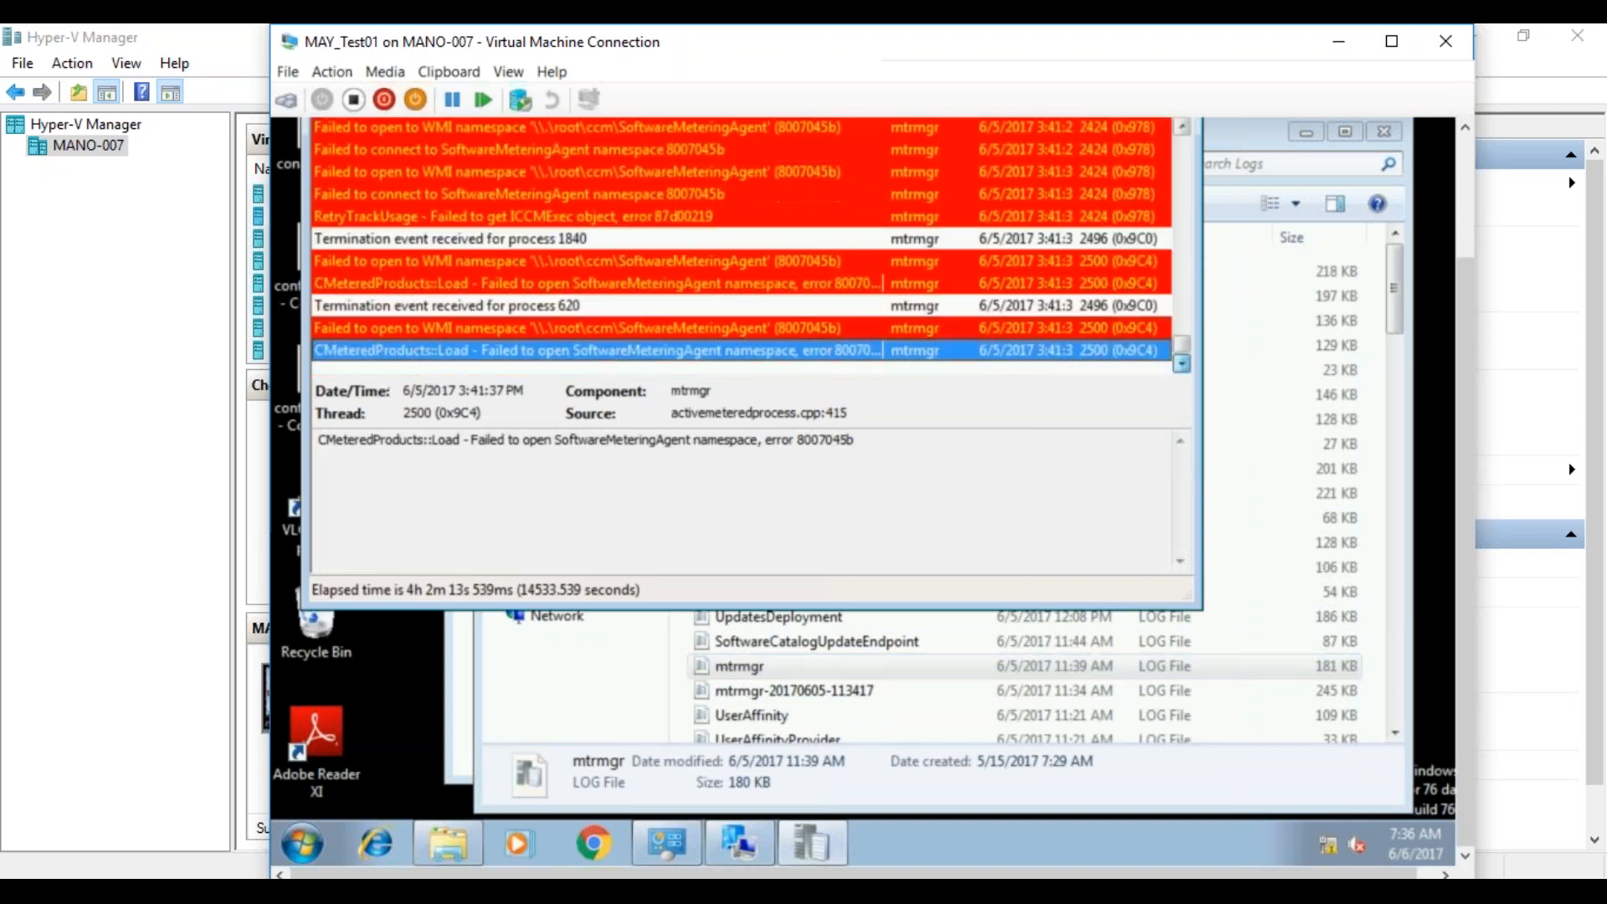
pyautogui.click(912, 649)
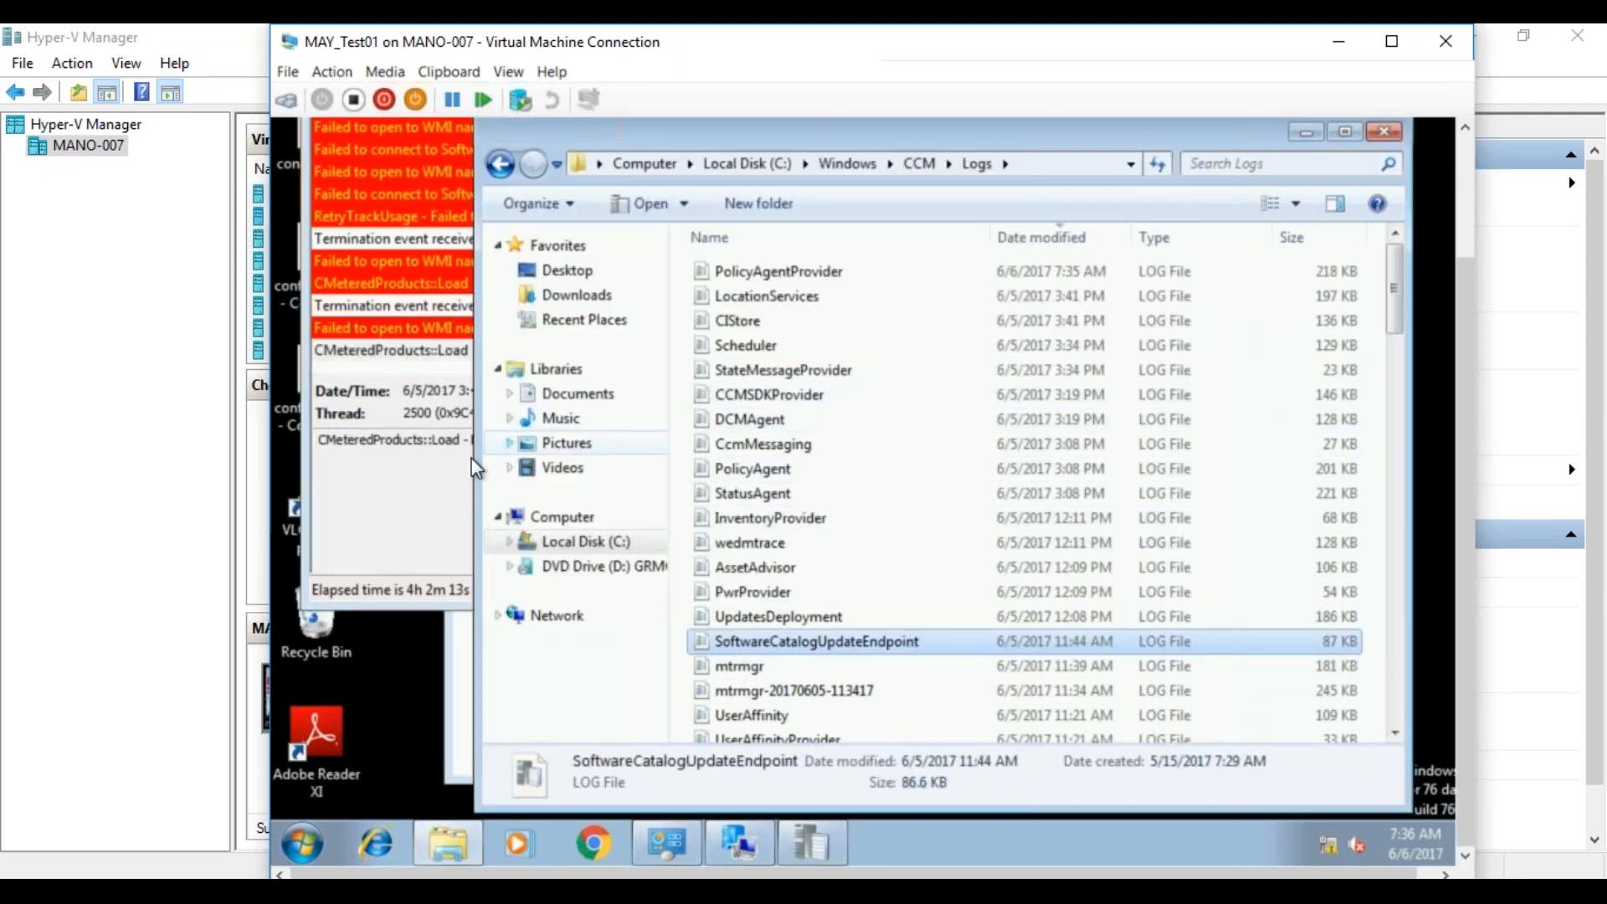
pyautogui.click(419, 353)
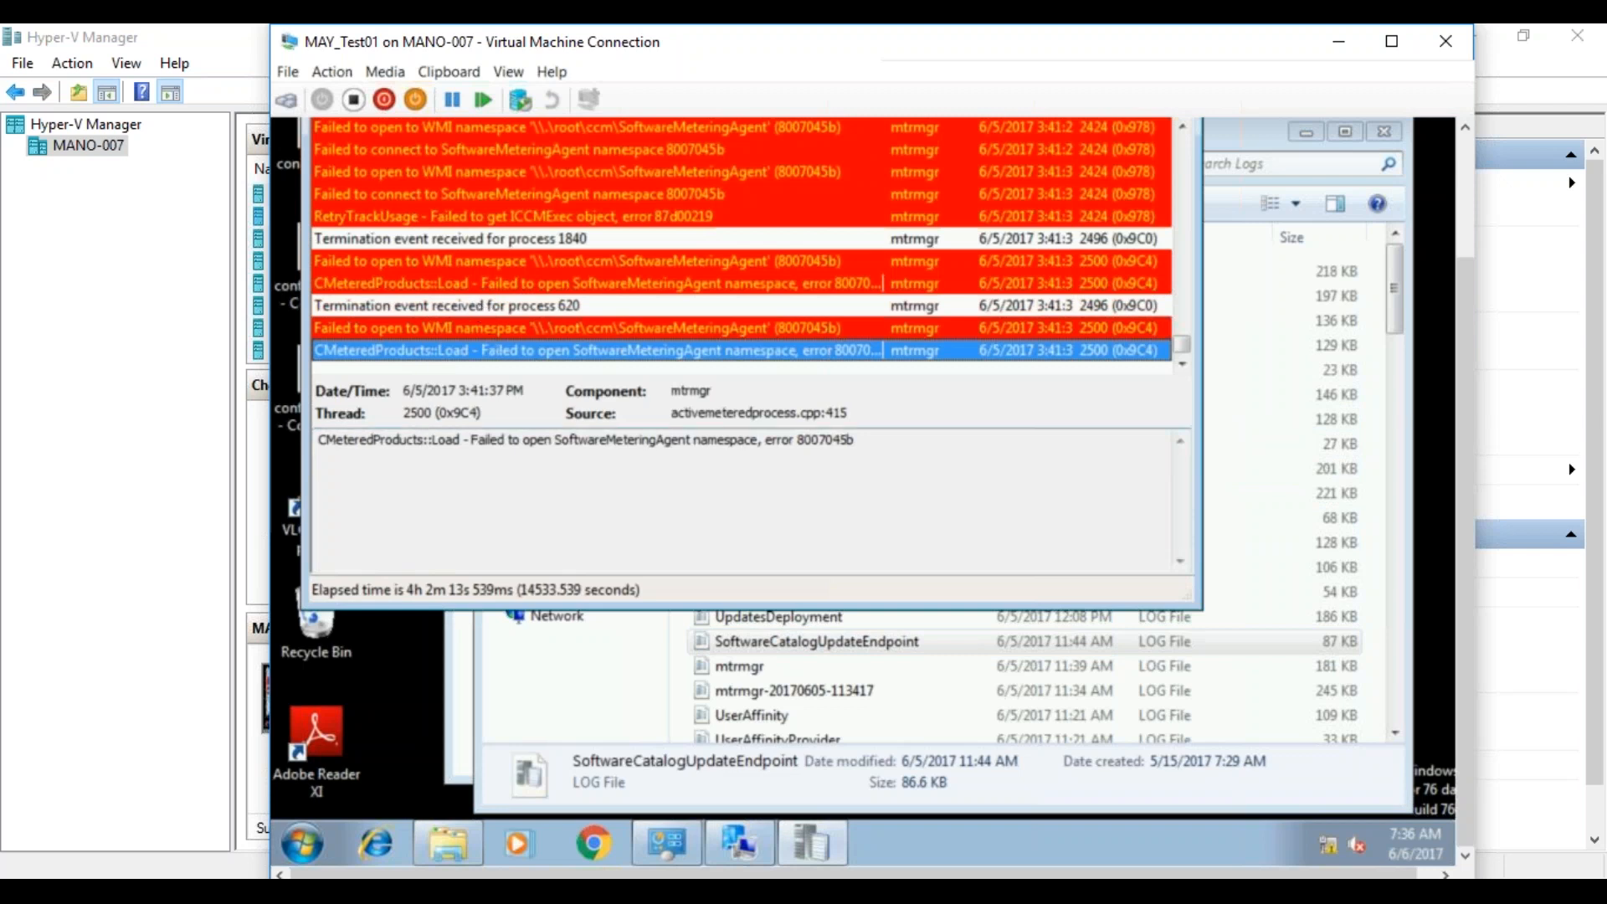
pyautogui.click(771, 643)
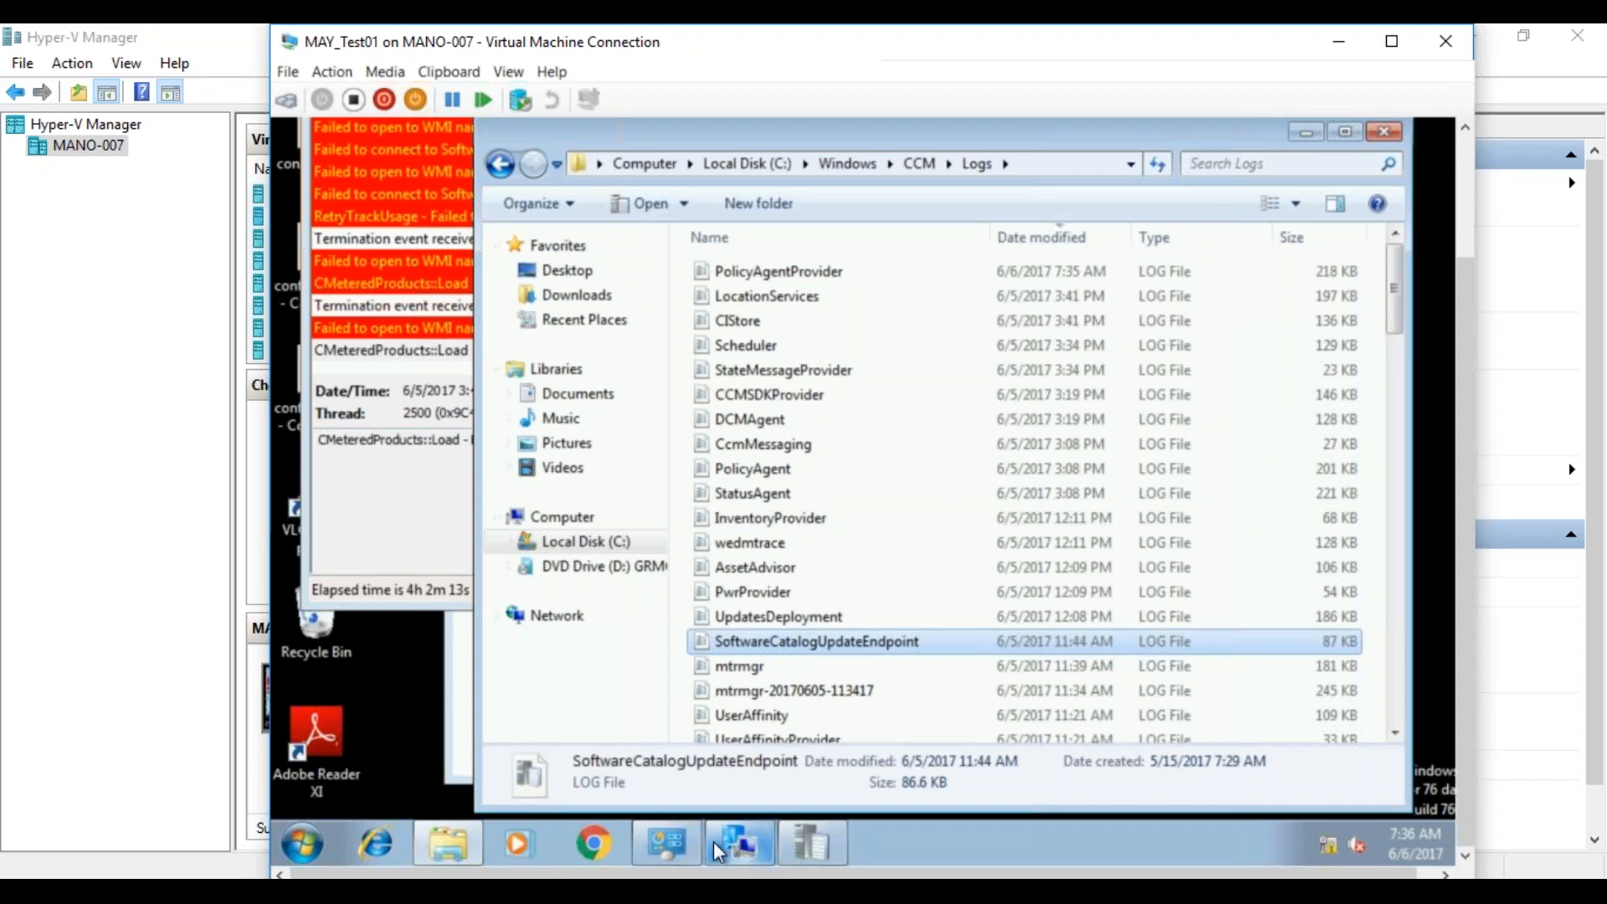
# Return to the Configuration Manager properties, retry the Machine Policy Retrieval & Evaluation Cycle, and dismiss the message.
pyautogui.click(662, 841)
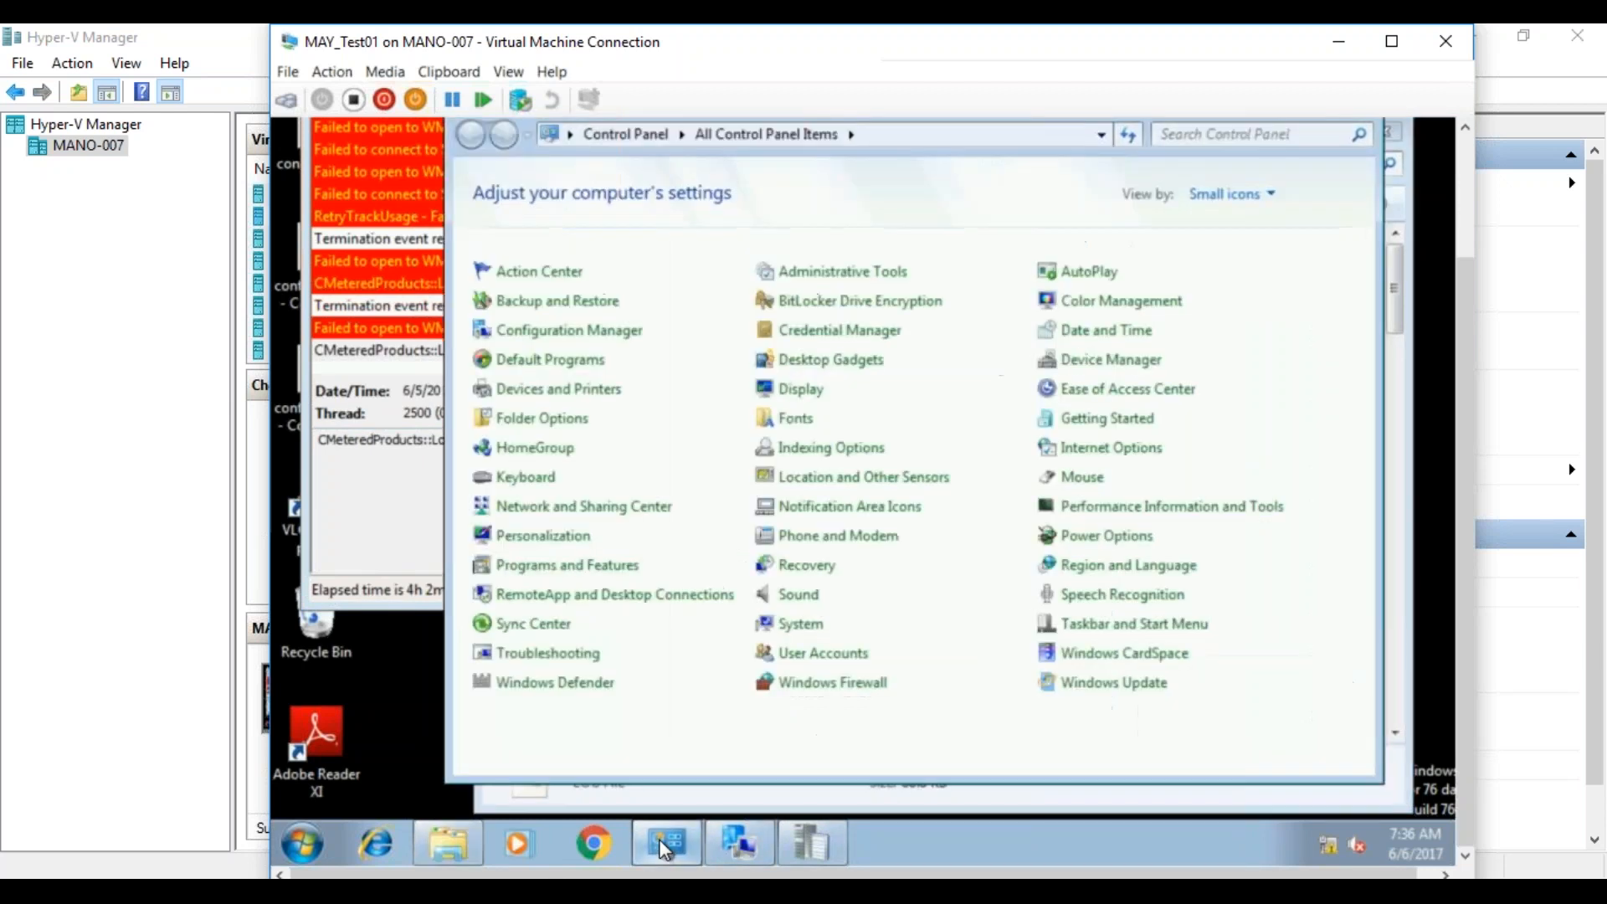
pyautogui.click(549, 335)
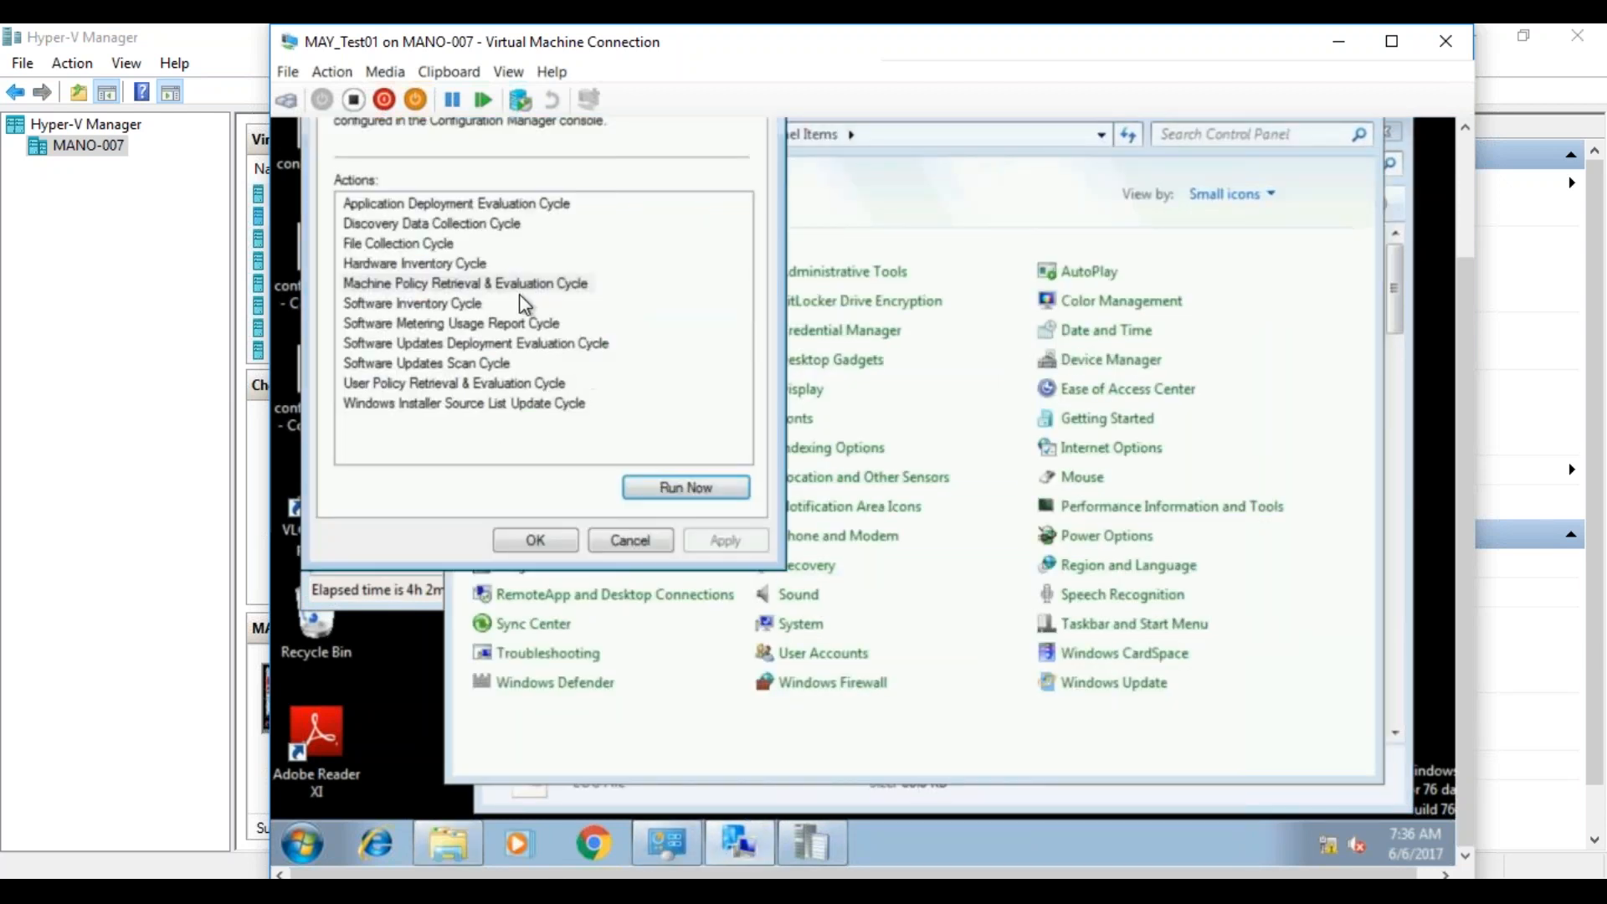
pyautogui.click(582, 283)
pyautogui.click(695, 485)
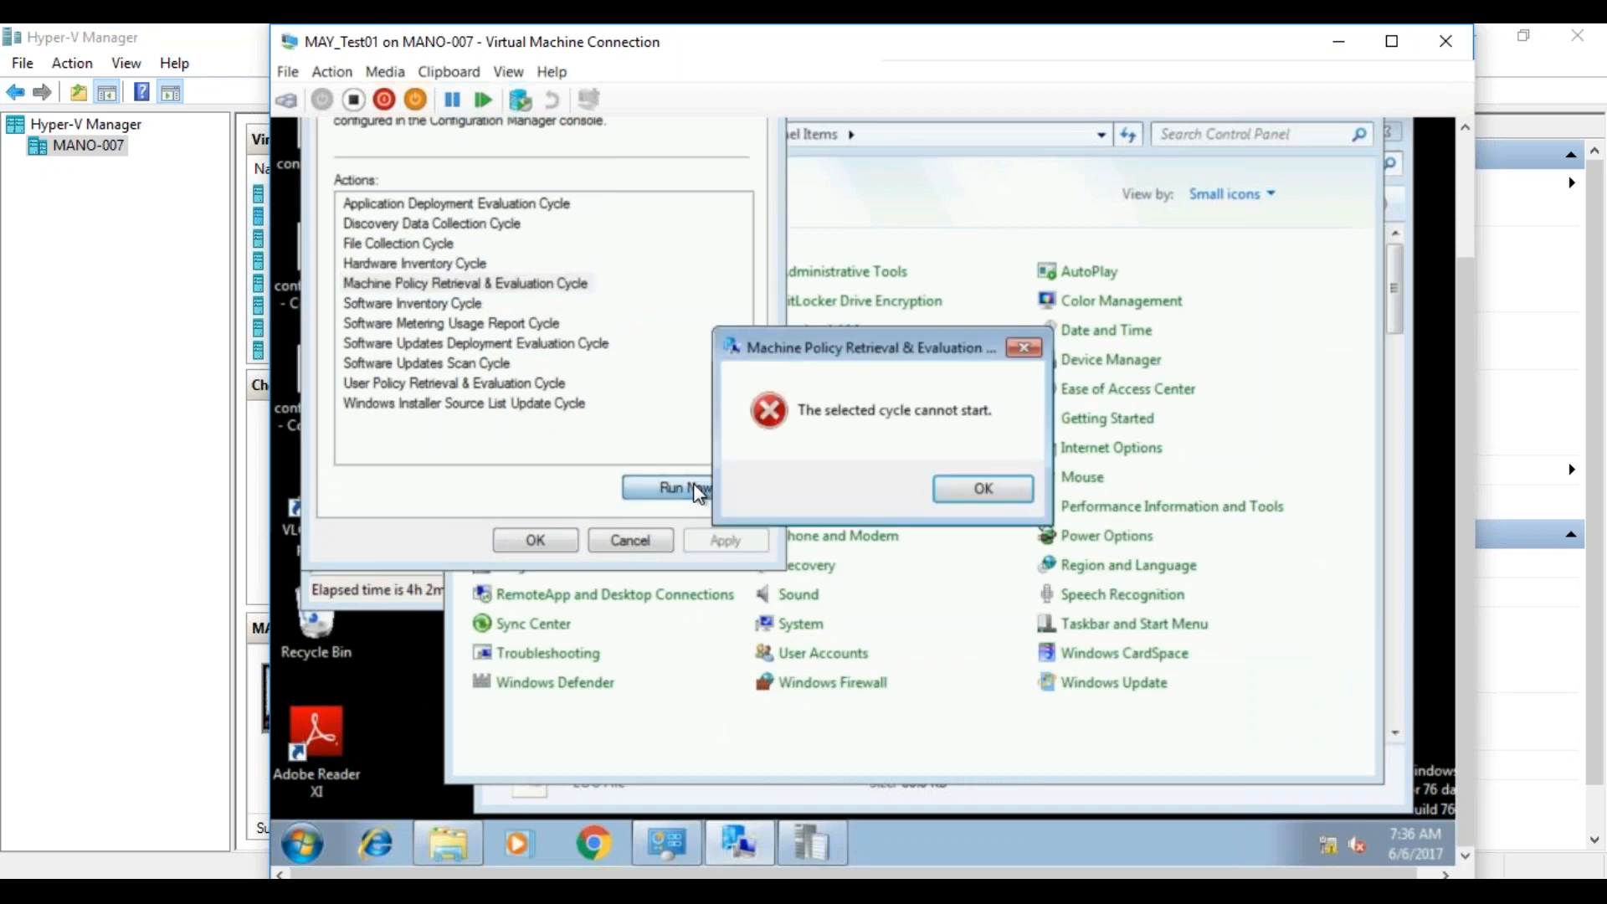
pyautogui.click(977, 492)
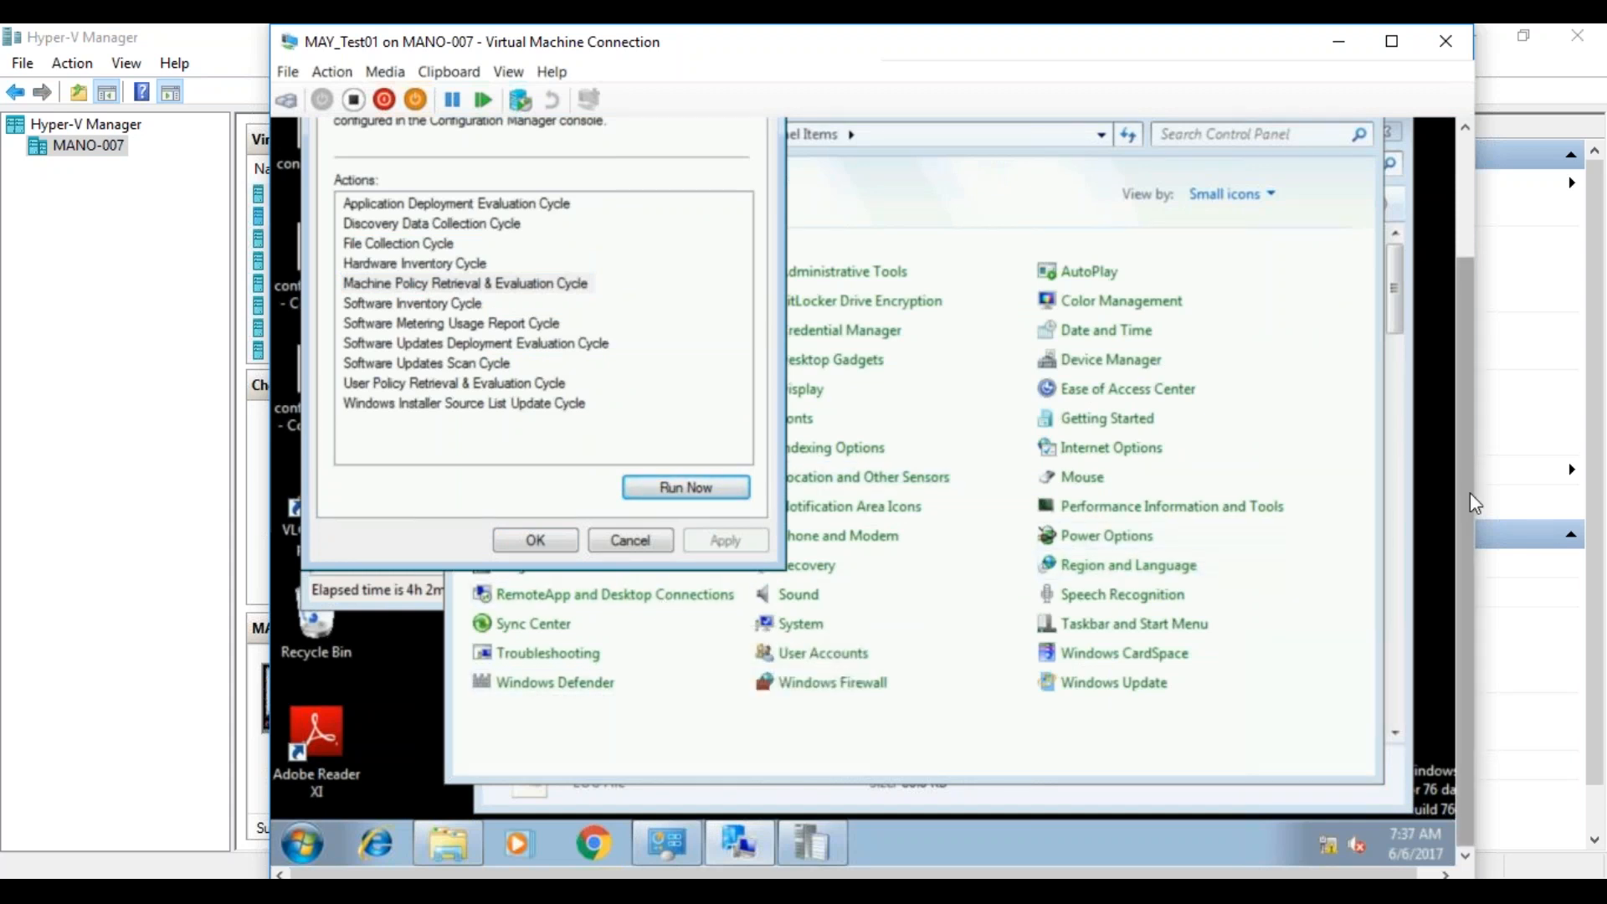
pyautogui.rightClick(1440, 494)
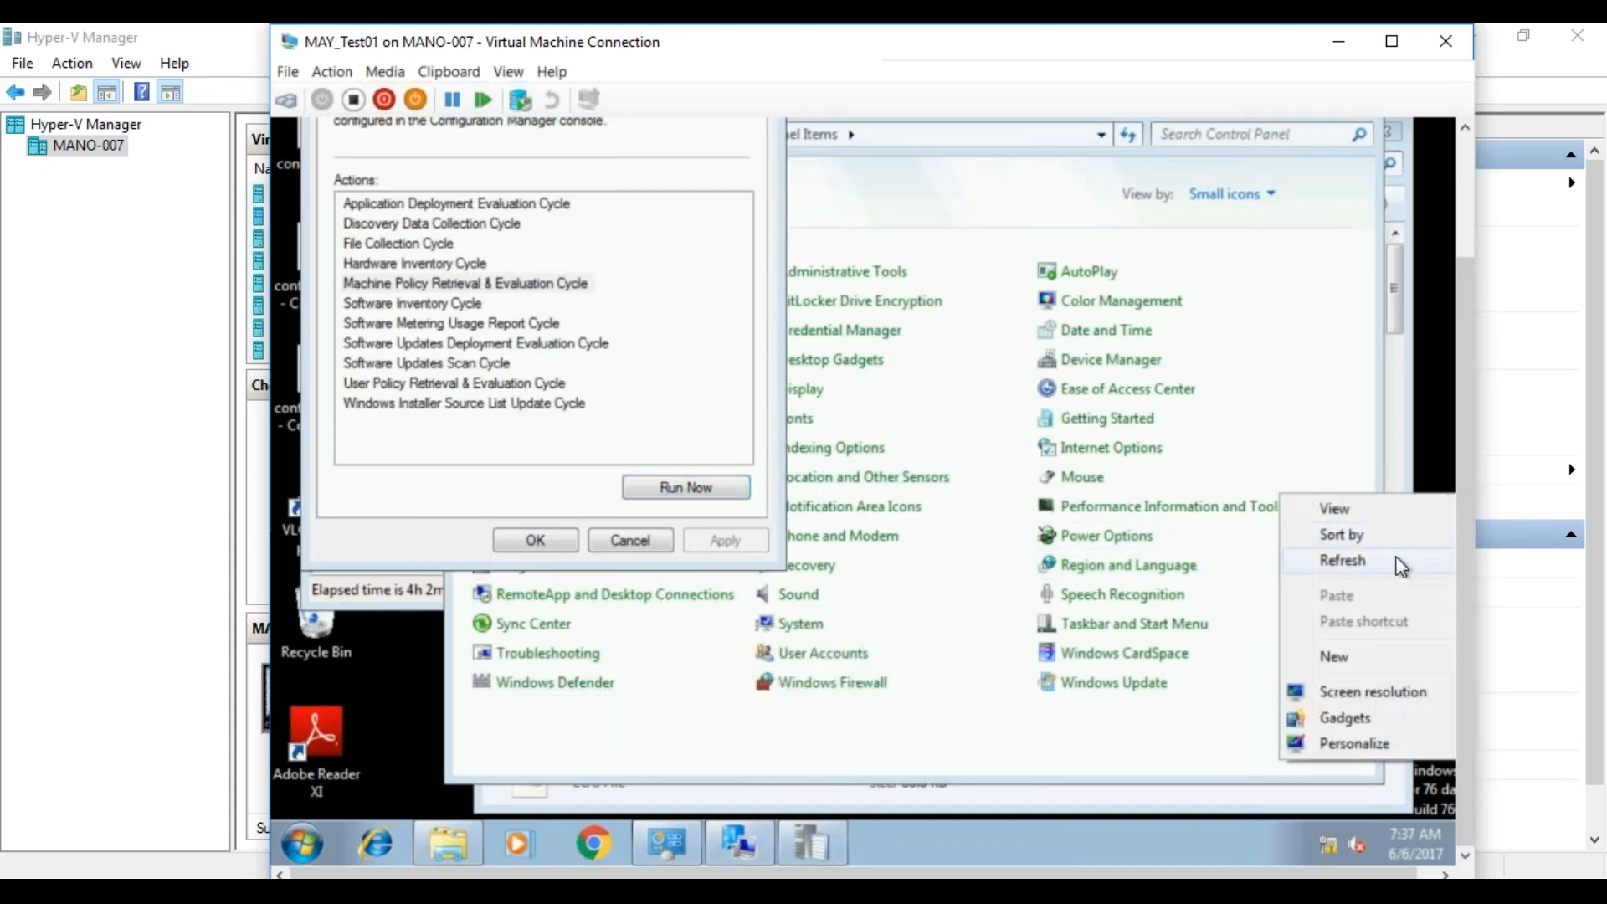
pyautogui.click(1399, 562)
pyautogui.rightClick(1435, 462)
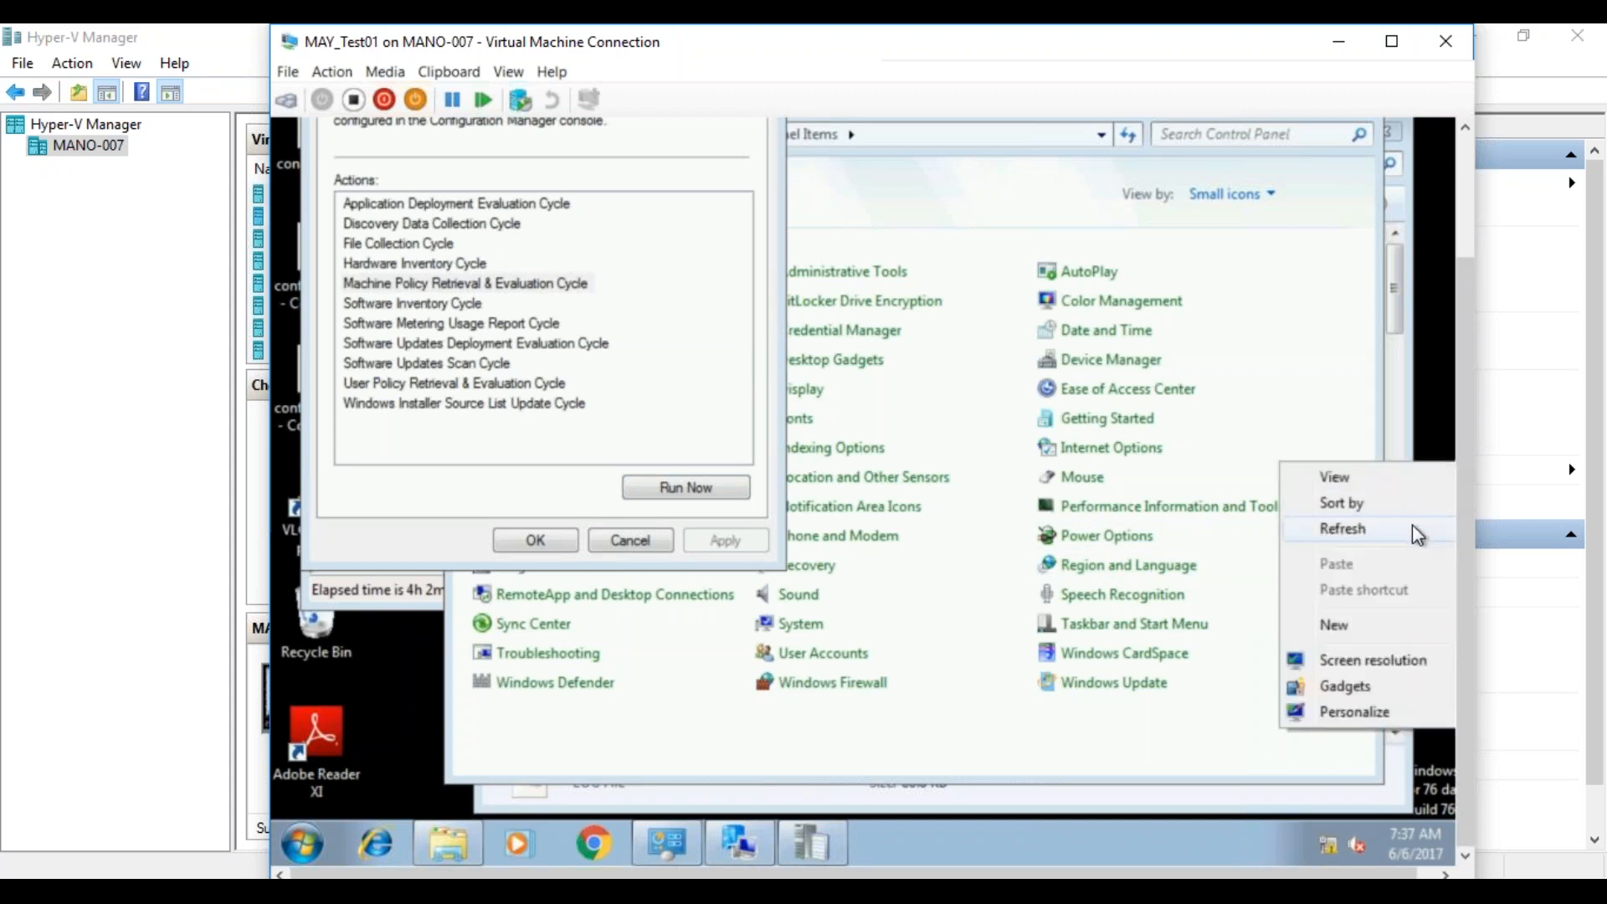
pyautogui.click(1415, 526)
pyautogui.rightClick(1442, 456)
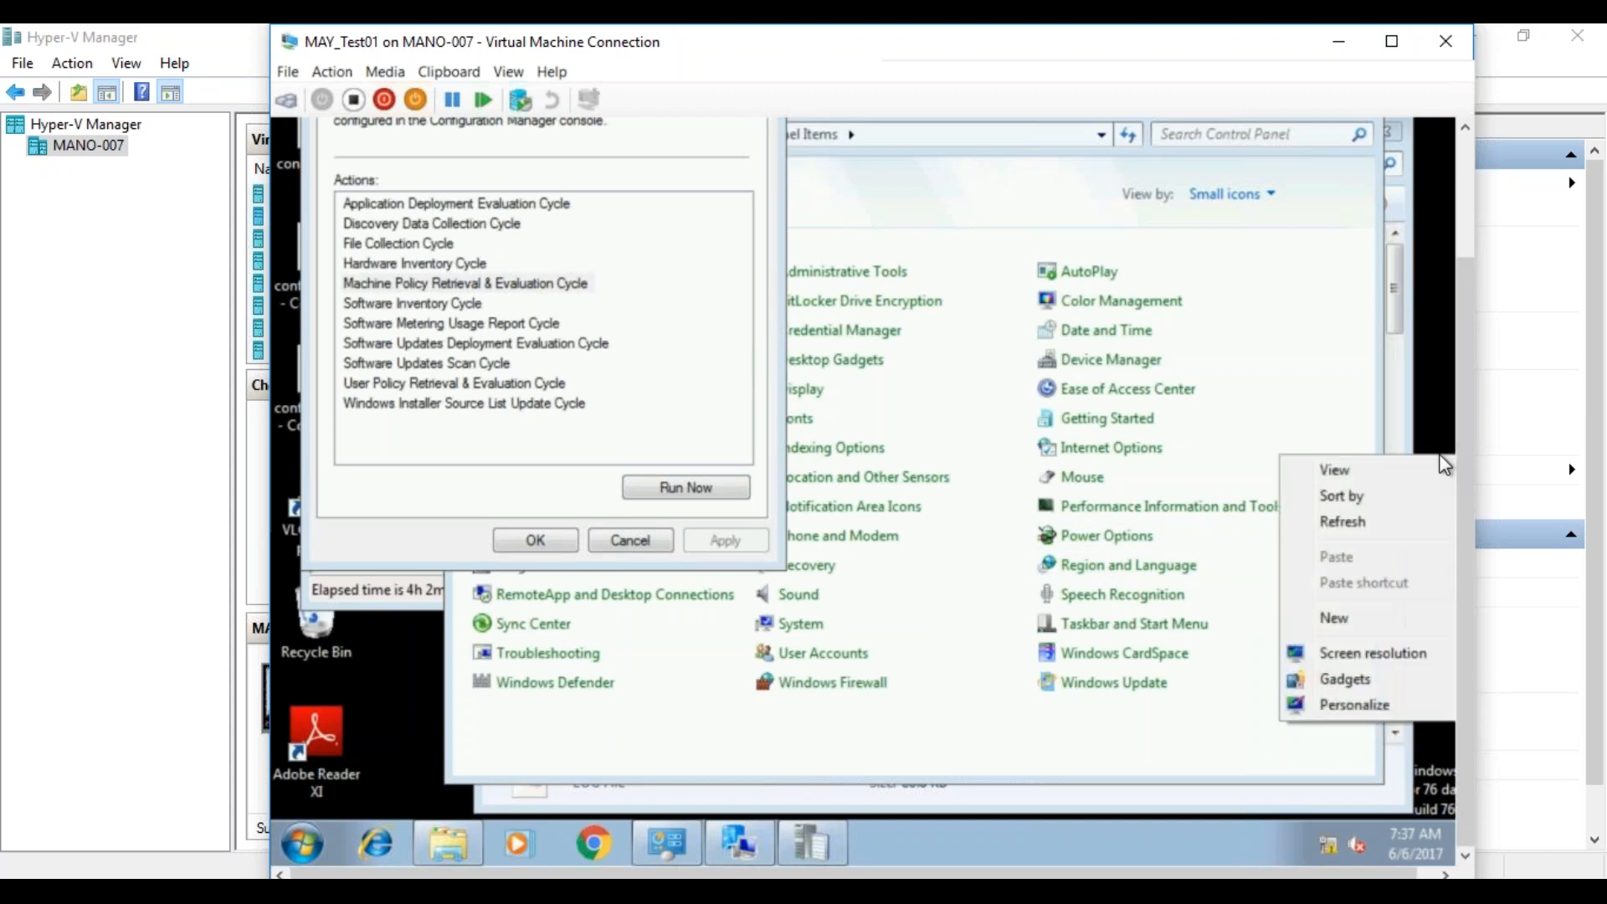
pyautogui.click(1415, 523)
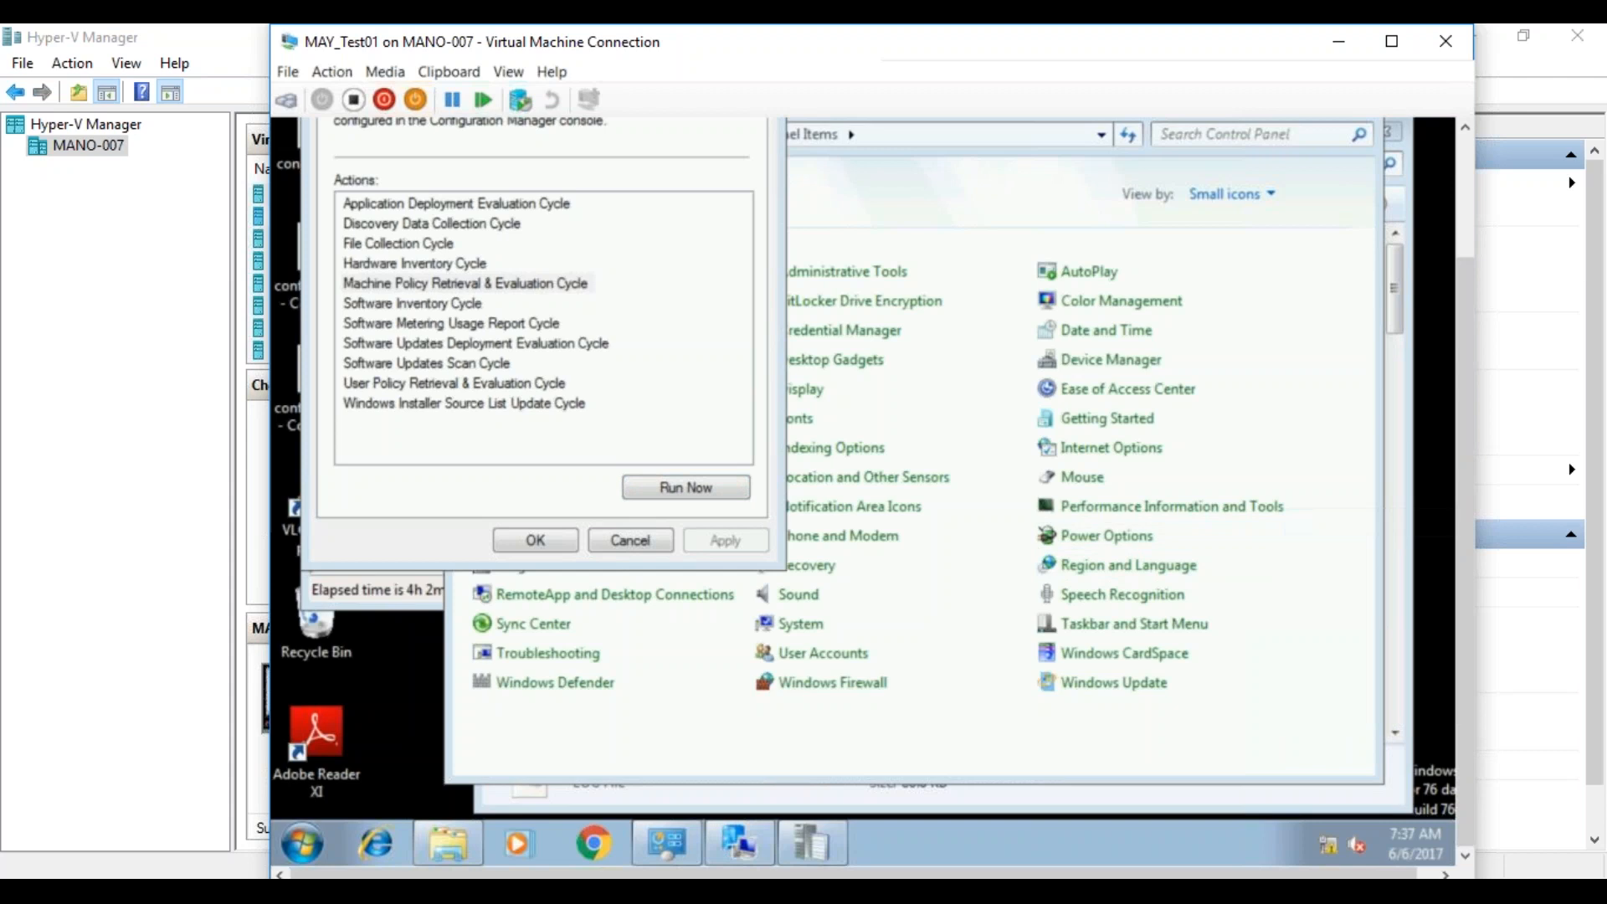
# Run the Machine Policy Retrieval & Evaluation Cycle, acknowledge the message, and check the mtrmgr log for the metering rule.
pyautogui.click(471, 284)
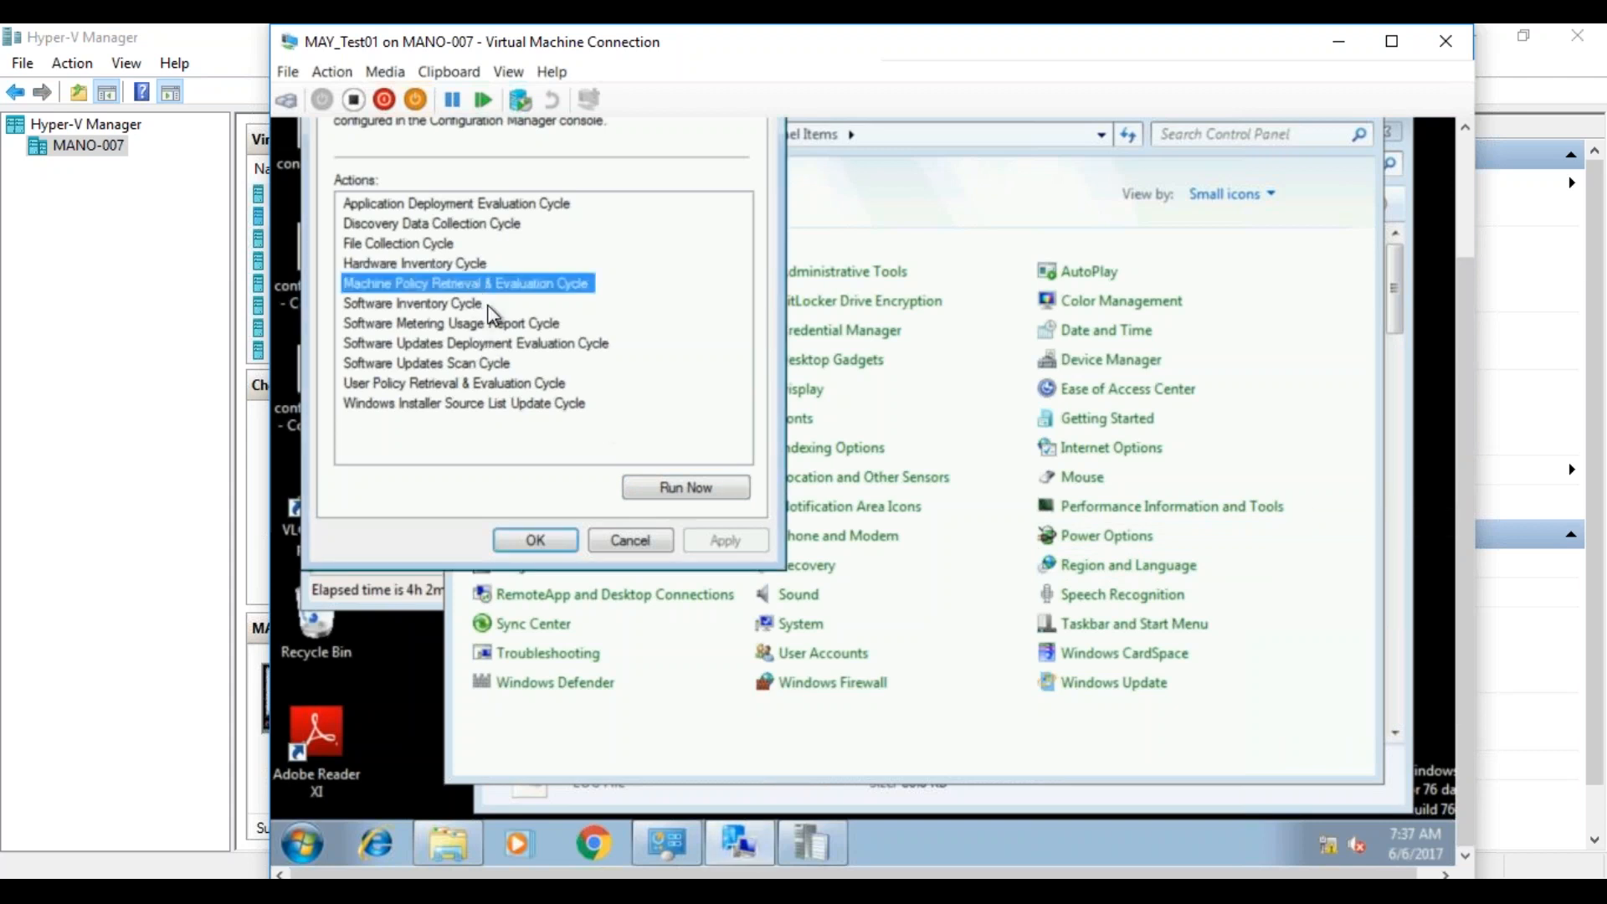
pyautogui.click(654, 500)
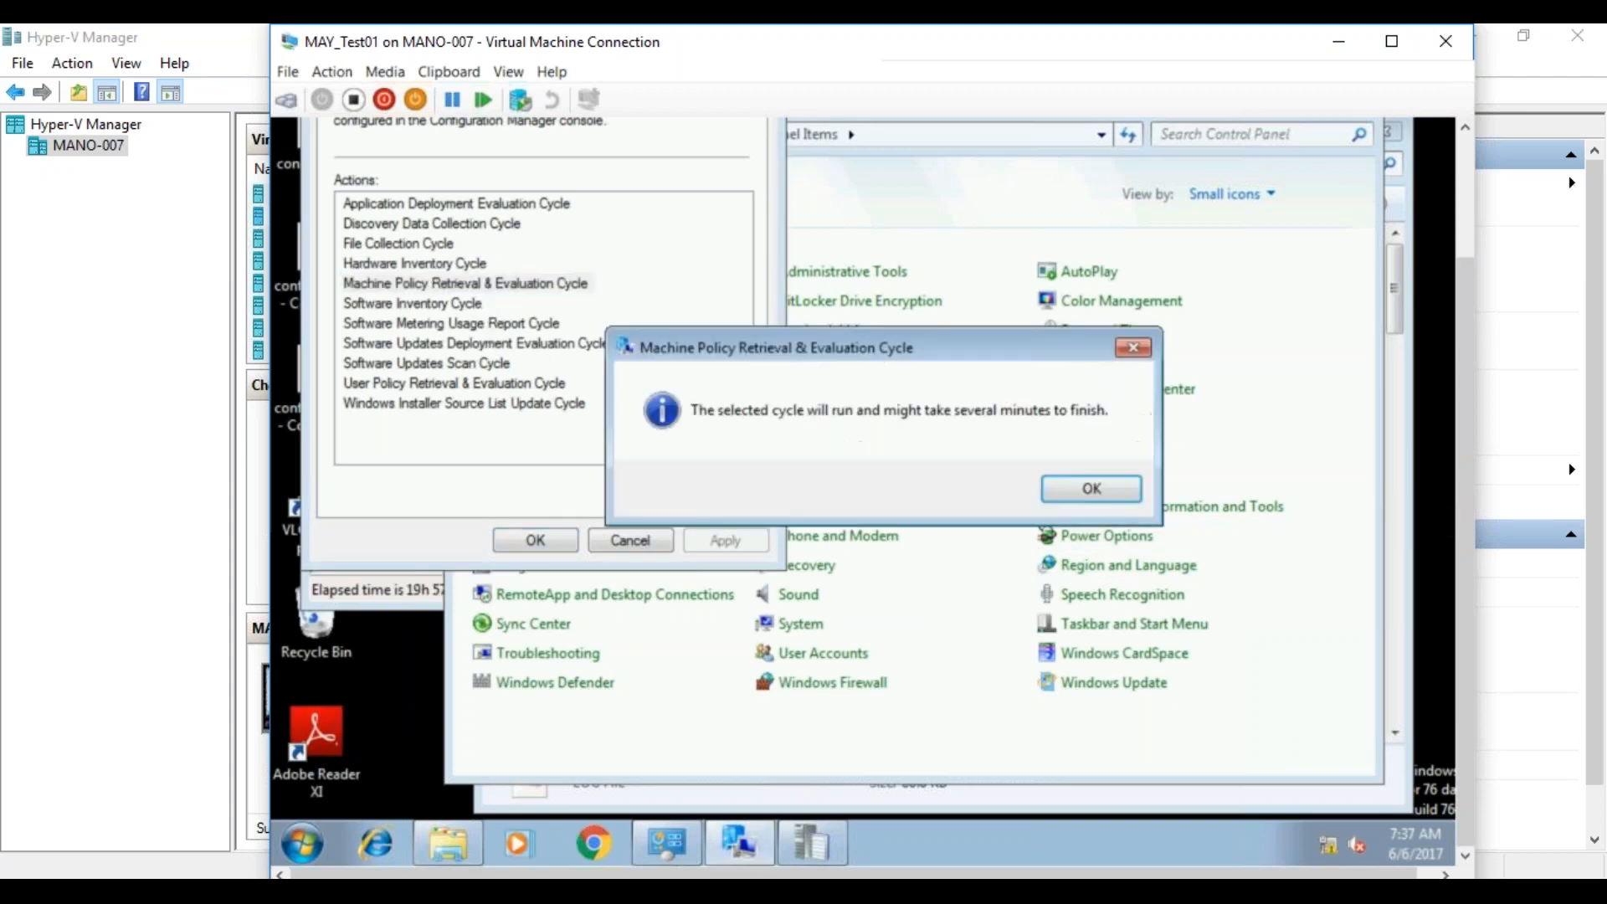
pyautogui.click(1077, 496)
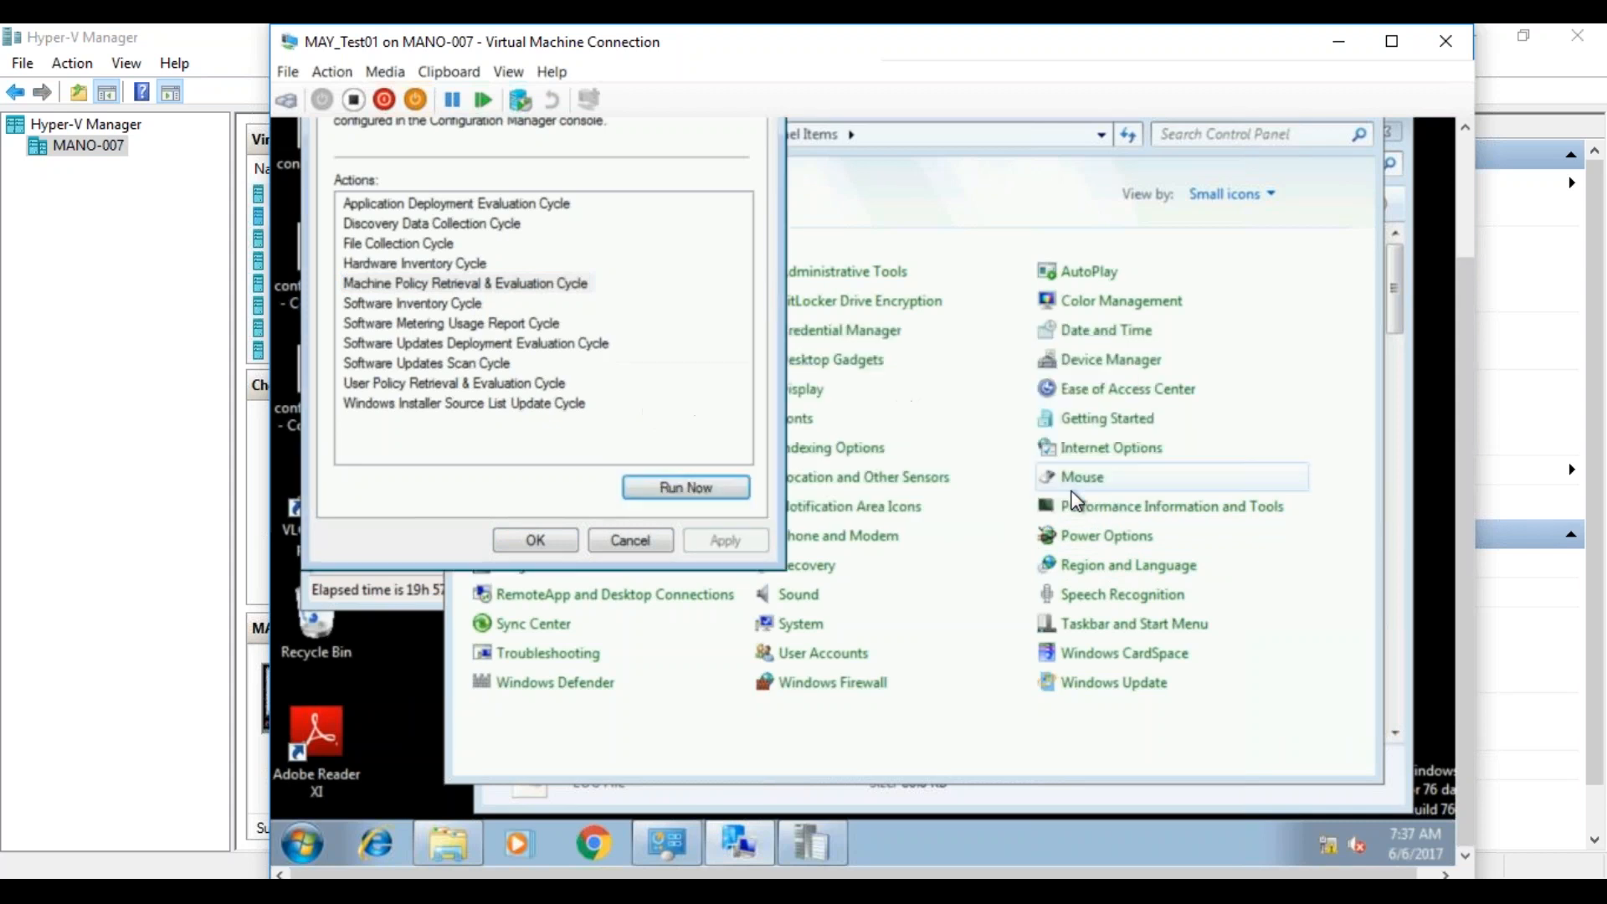
pyautogui.click(421, 591)
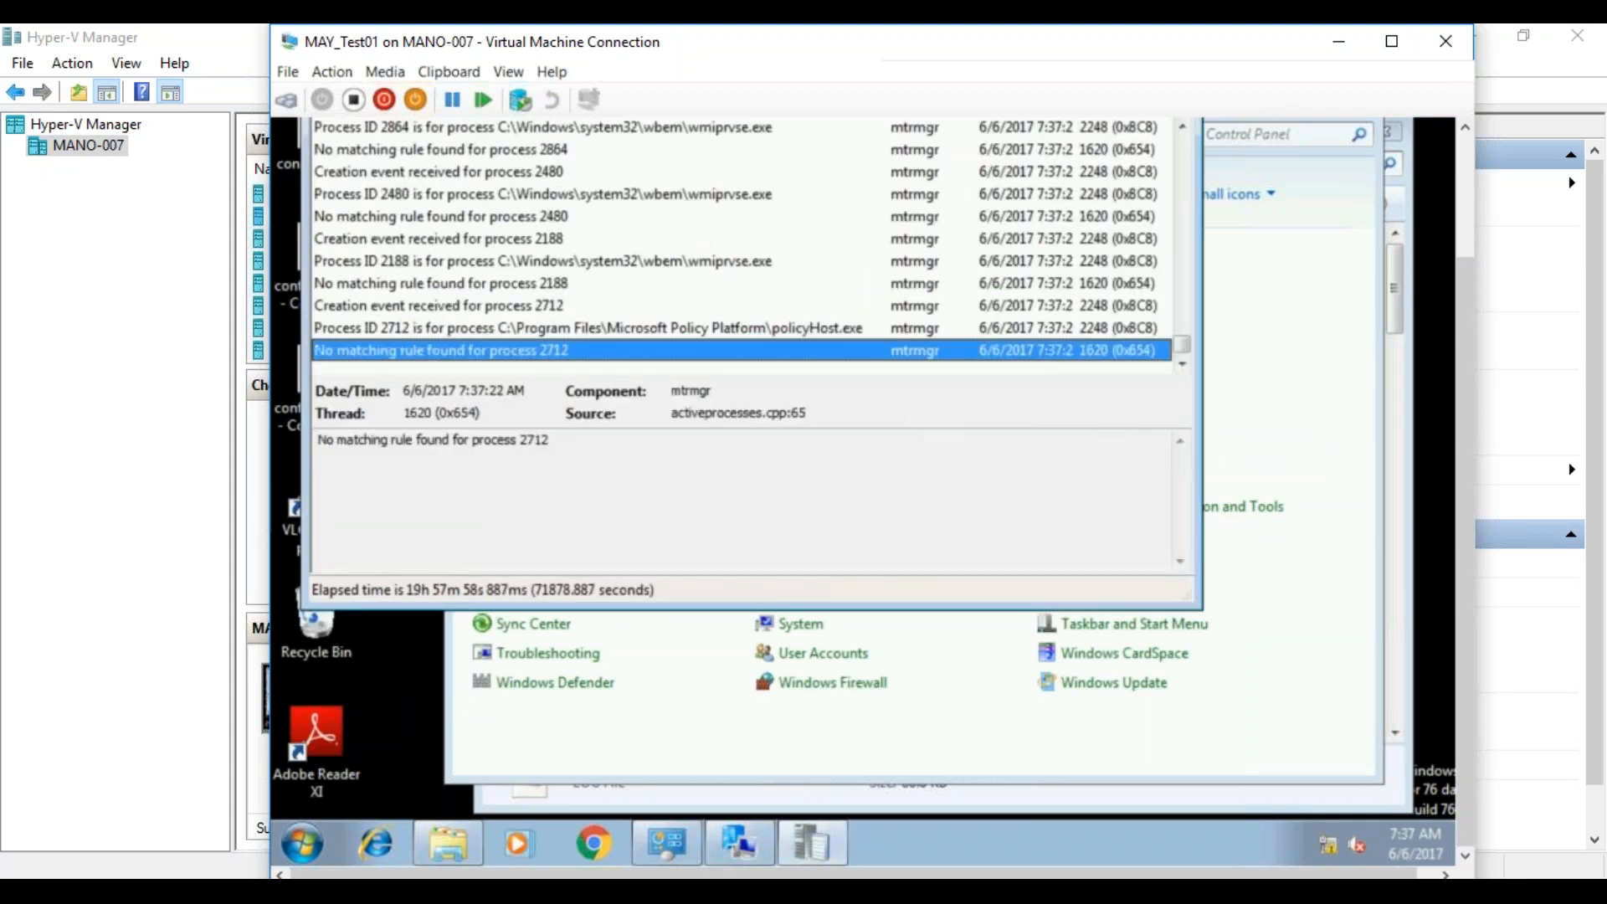
pyautogui.moveTo(1464, 331); pyautogui.dragTo(1465, 274)
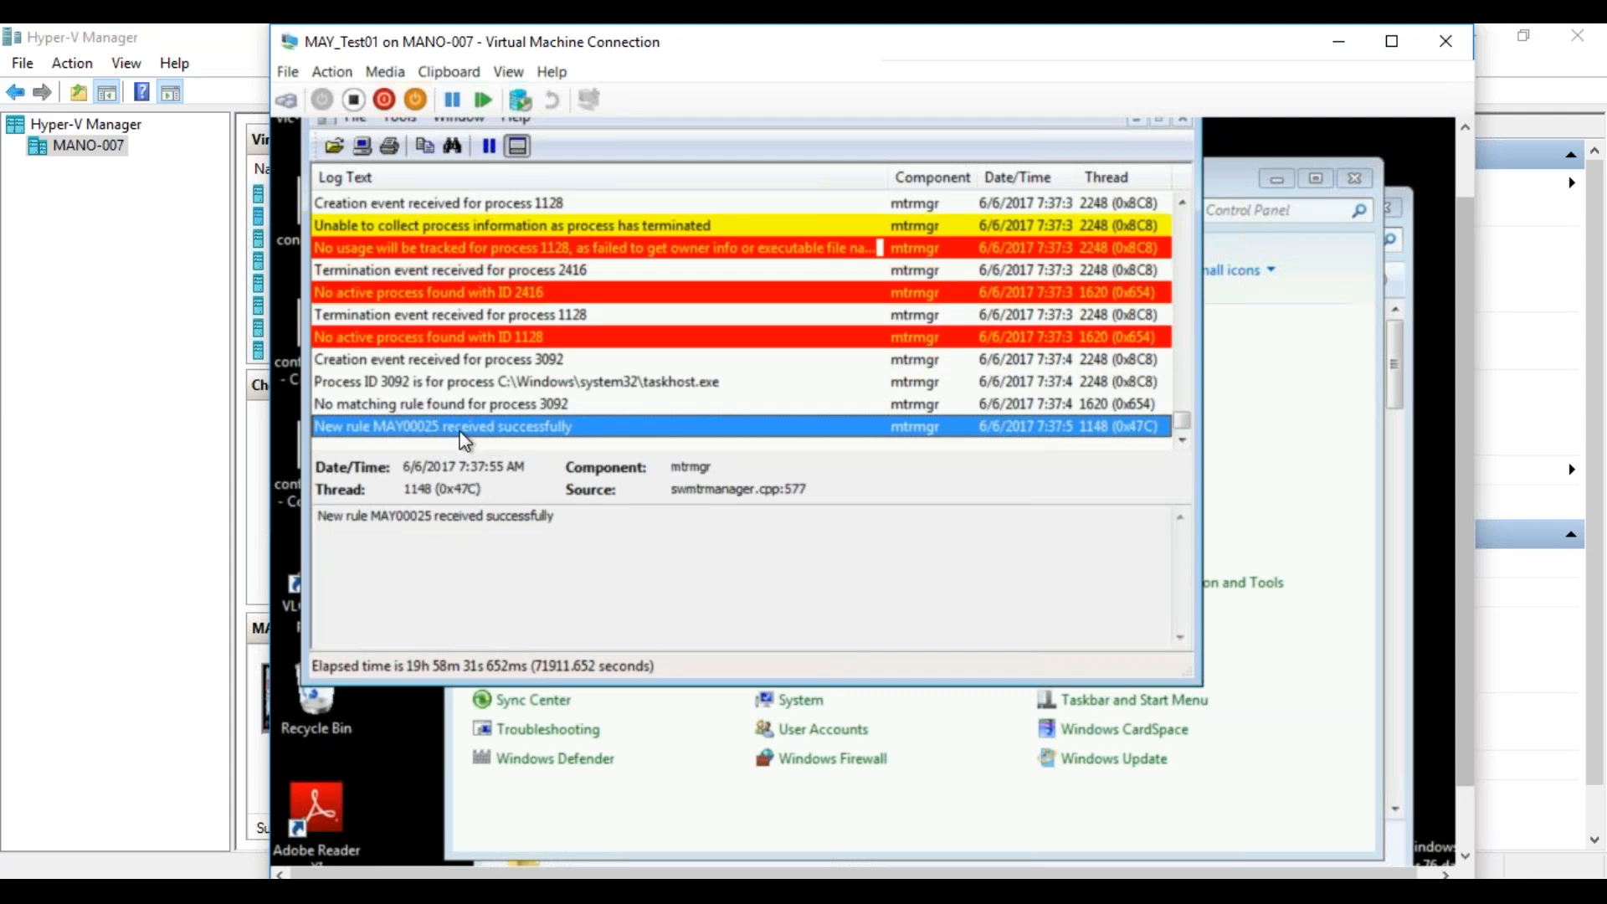
# Launch VLC media player, move its window aside to examine the usage tracking entries in the mtrmgr log, and close it.
pyautogui.doubleClick(291, 596)
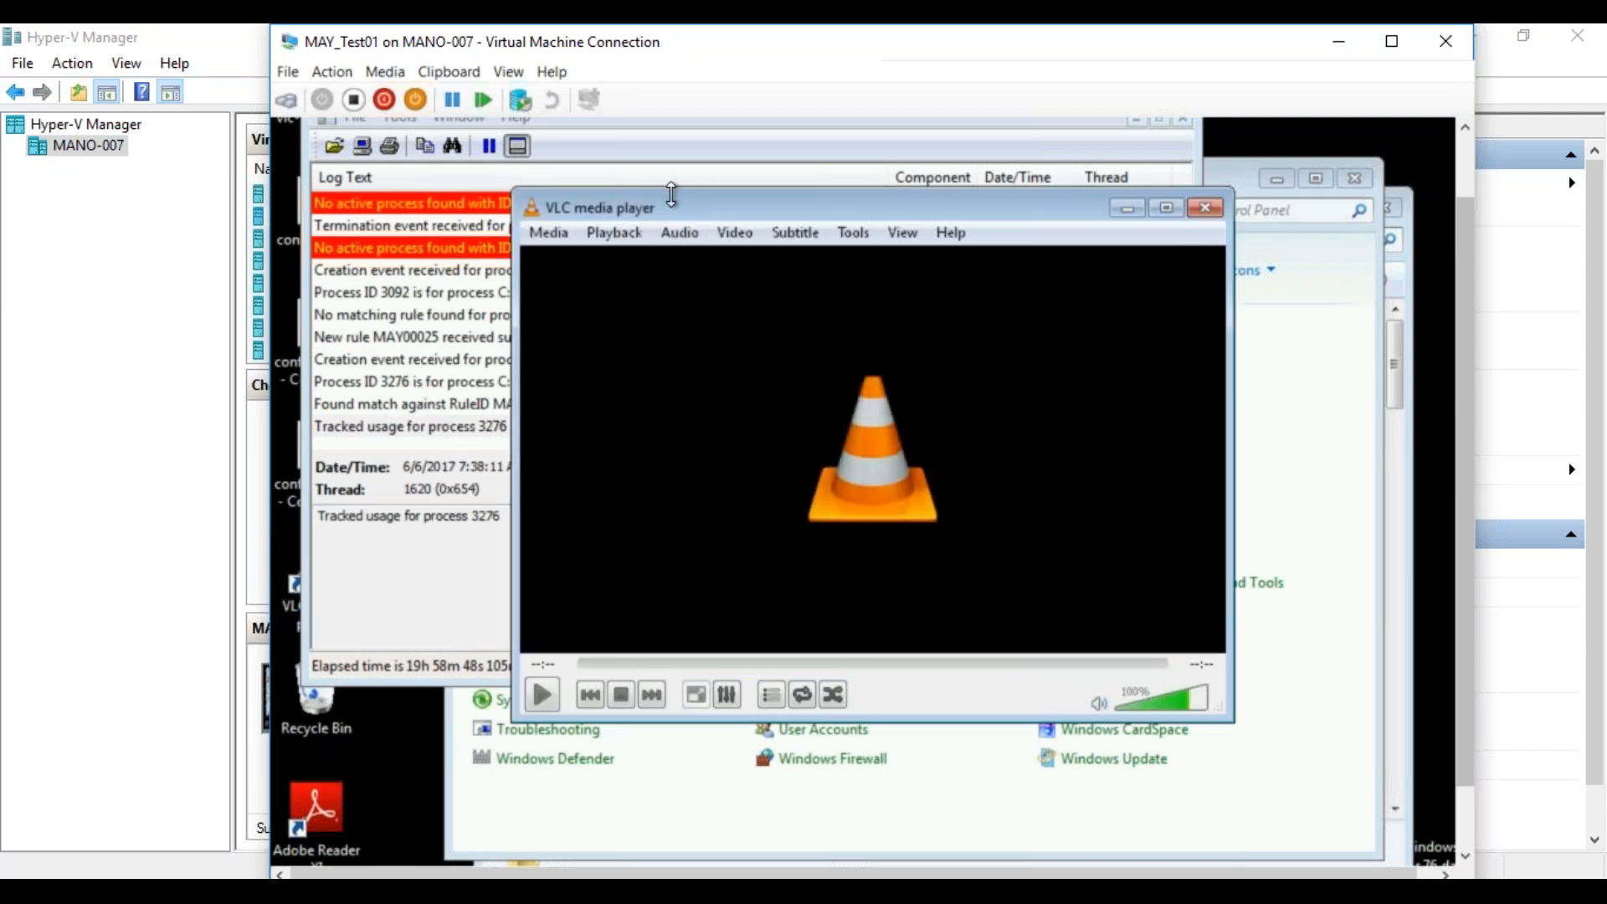
pyautogui.moveTo(675, 208); pyautogui.dragTo(966, 358)
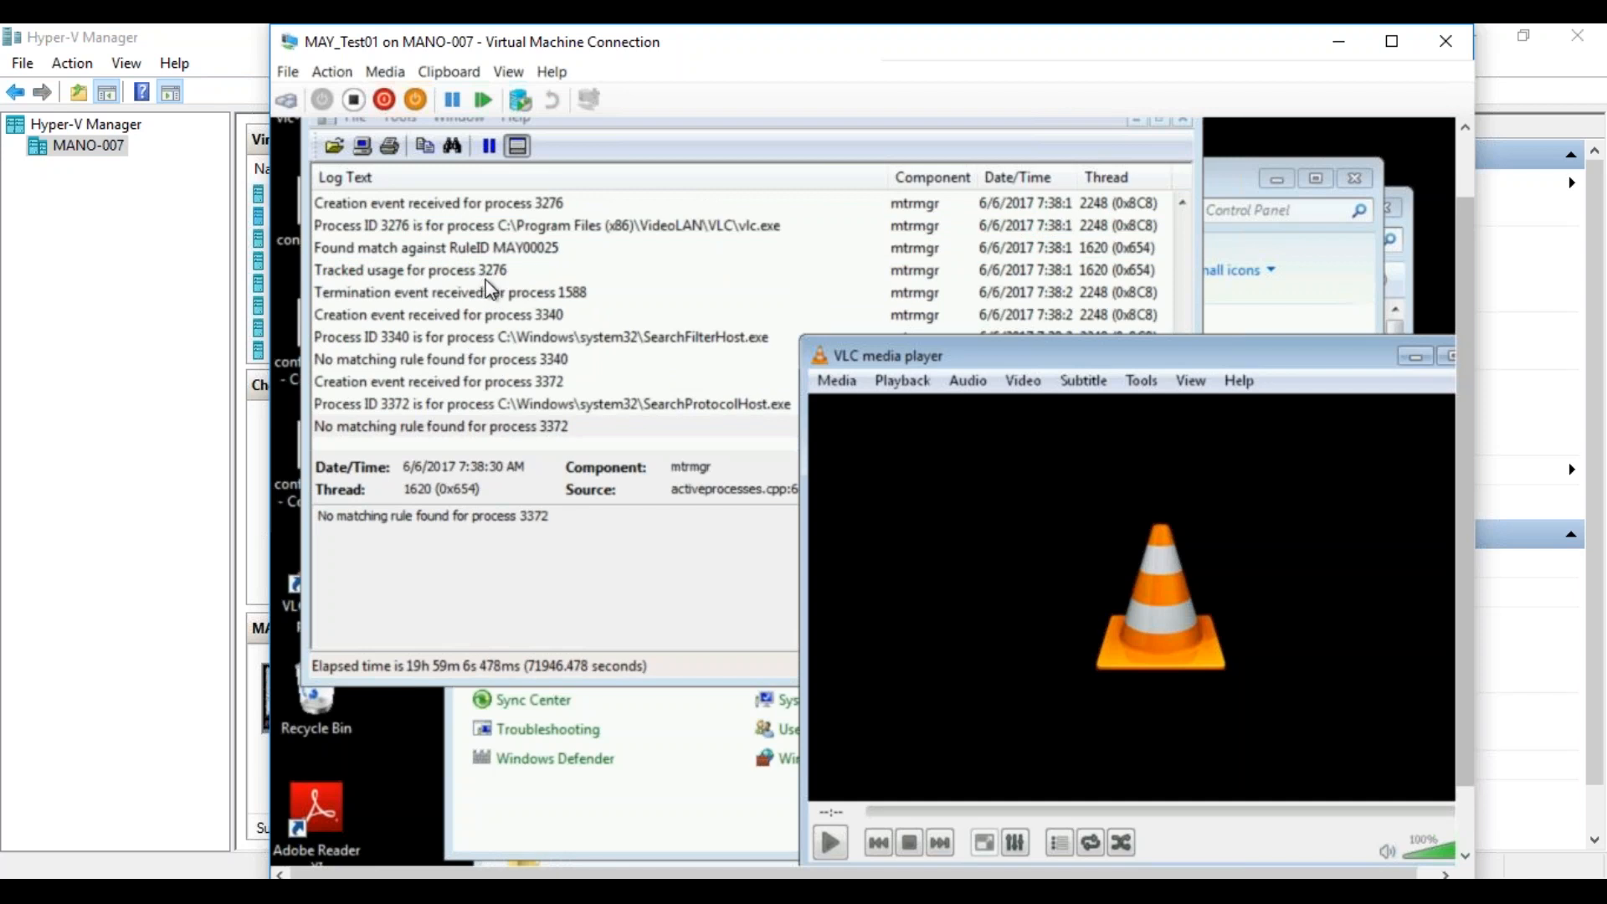
pyautogui.moveTo(1331, 359); pyautogui.dragTo(1237, 256)
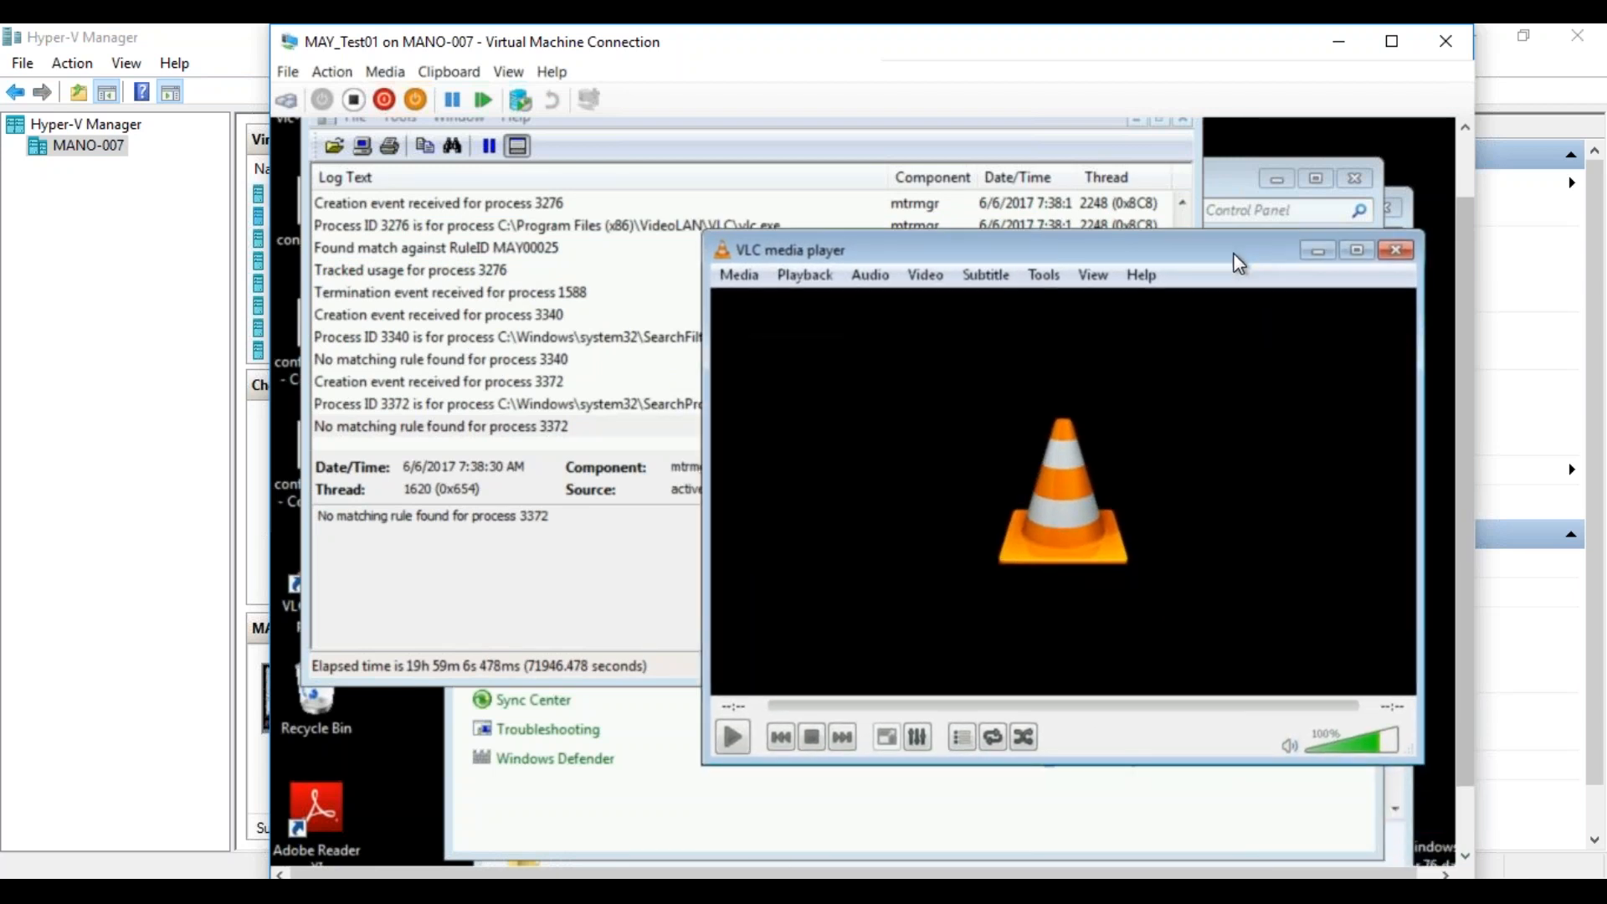
pyautogui.click(1400, 253)
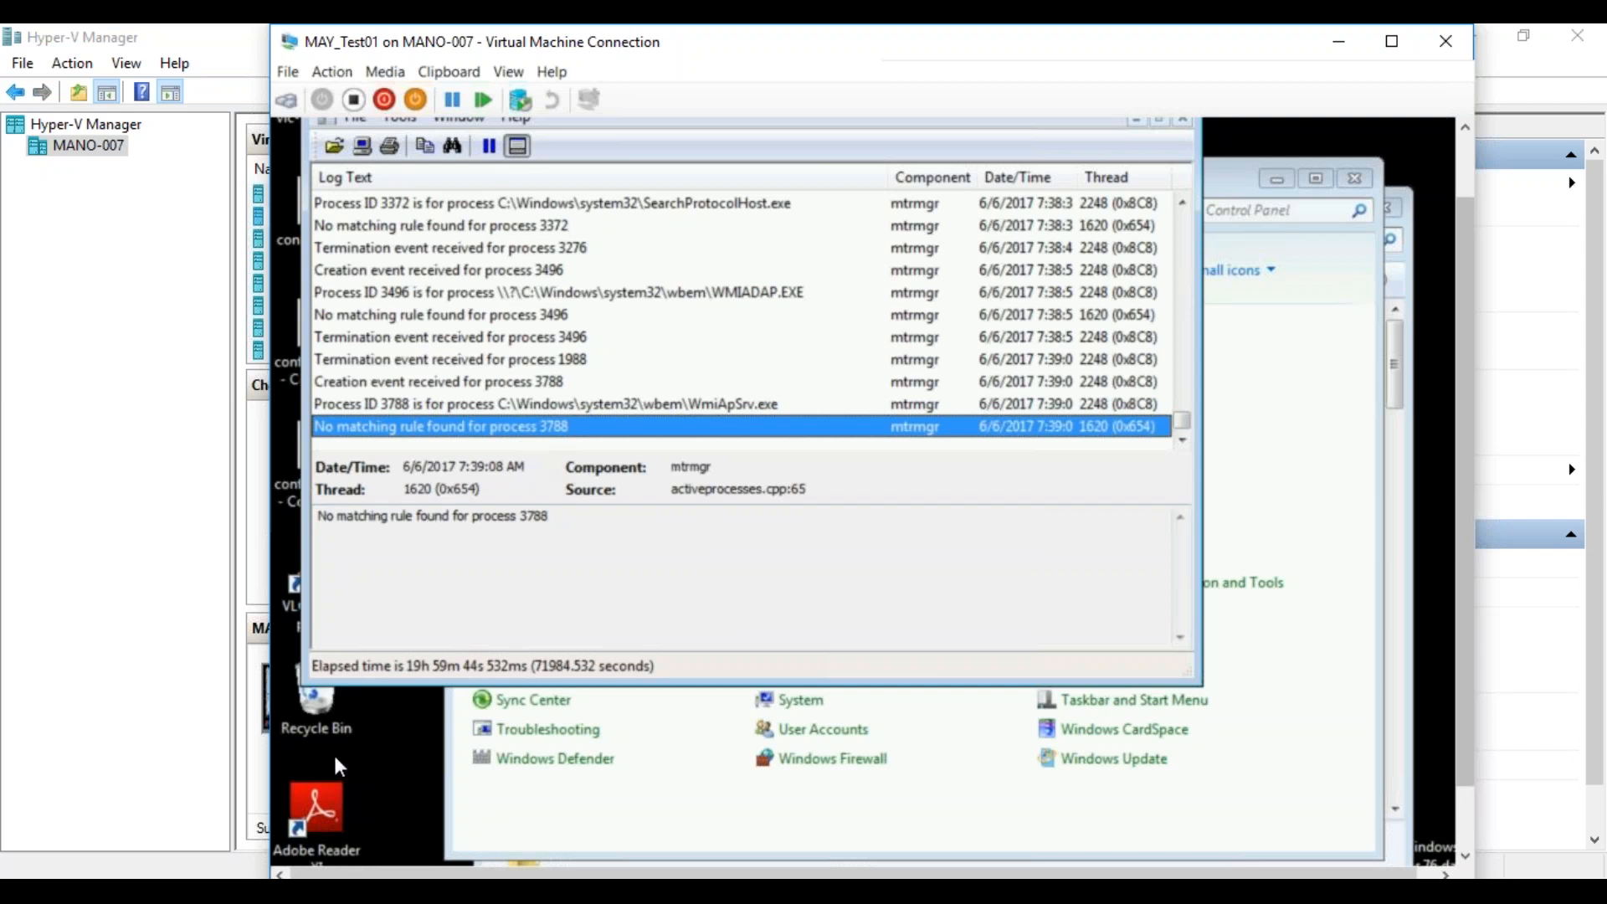
# Launch Adobe Reader XI, accept its license agreement, and minimize it to compare its entries in the mtrmgr log.
pyautogui.doubleClick(310, 815)
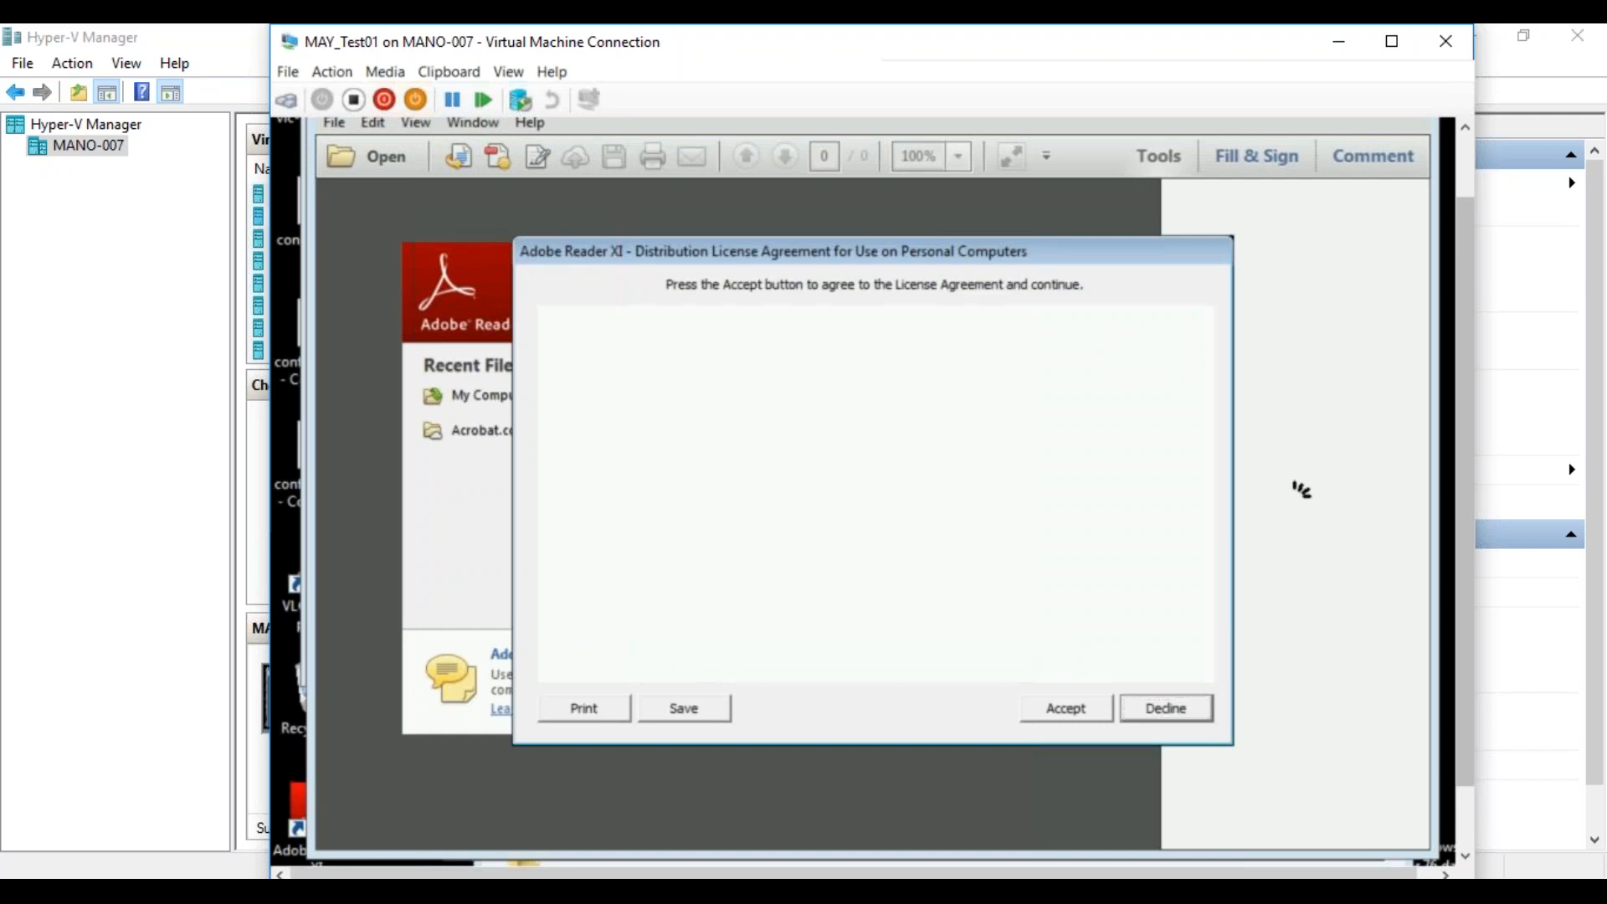
pyautogui.click(1070, 715)
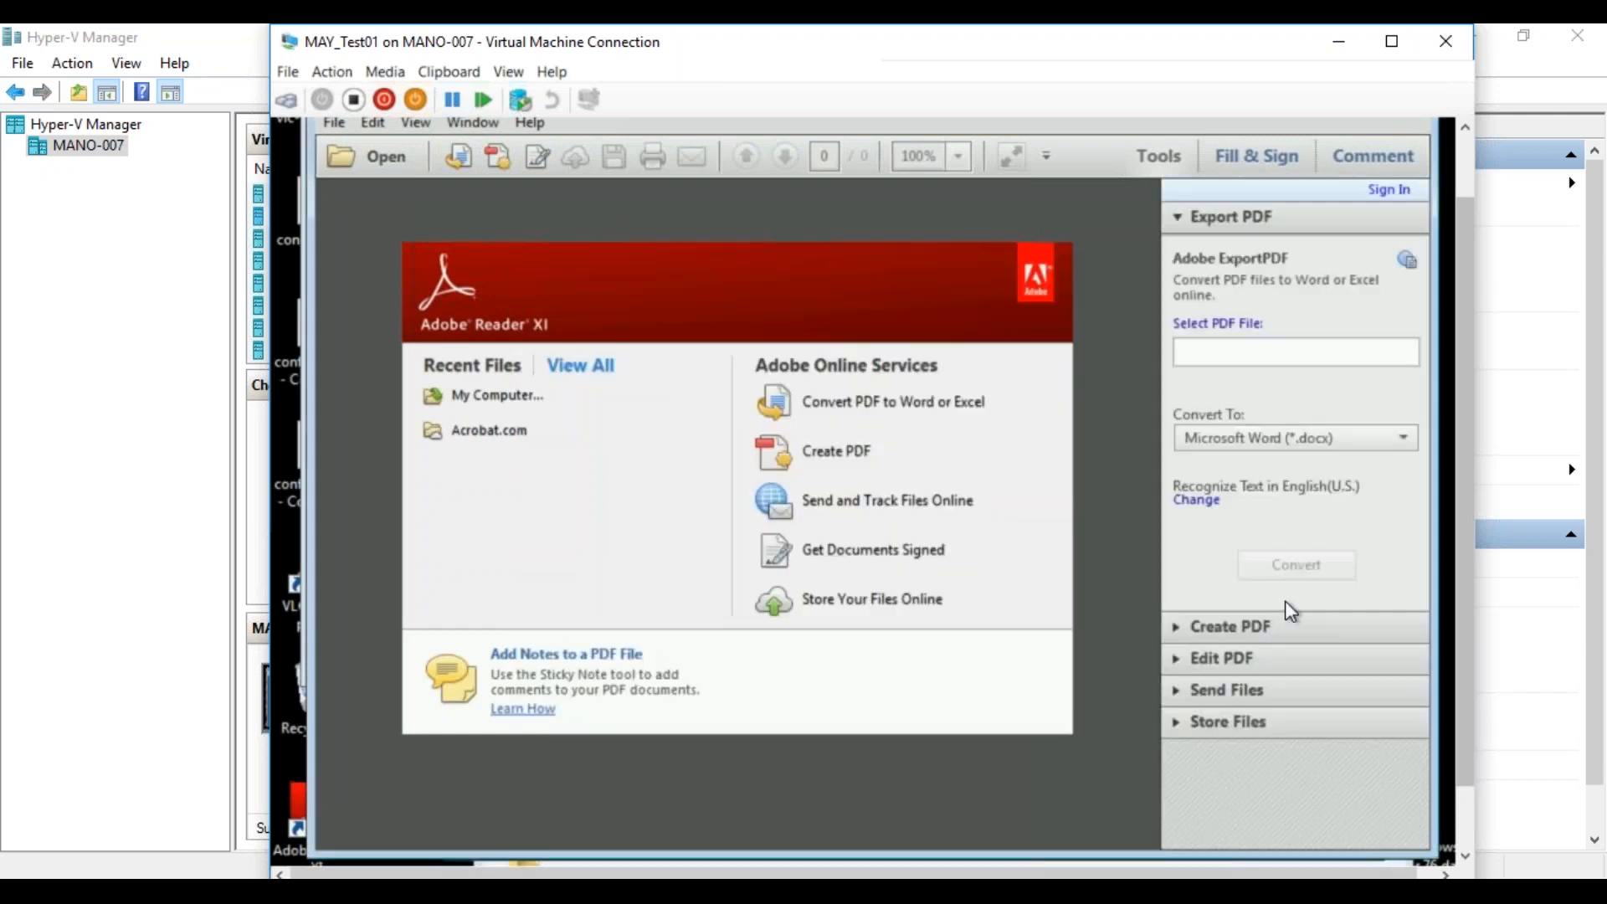
pyautogui.moveTo(1459, 385); pyautogui.dragTo(1457, 245)
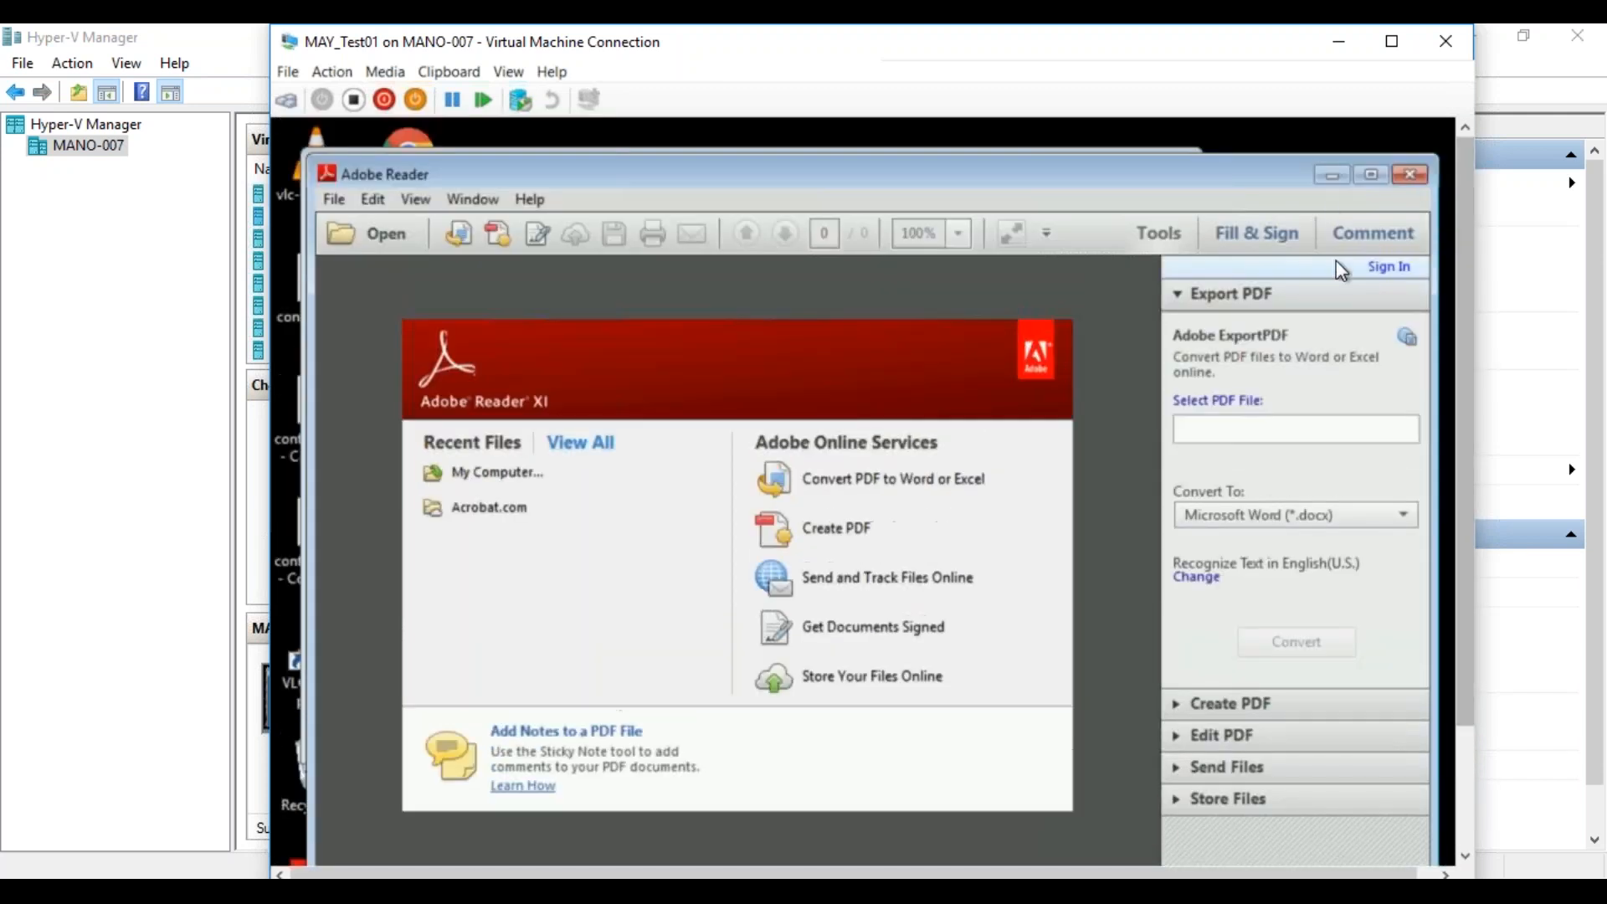
pyautogui.click(1332, 177)
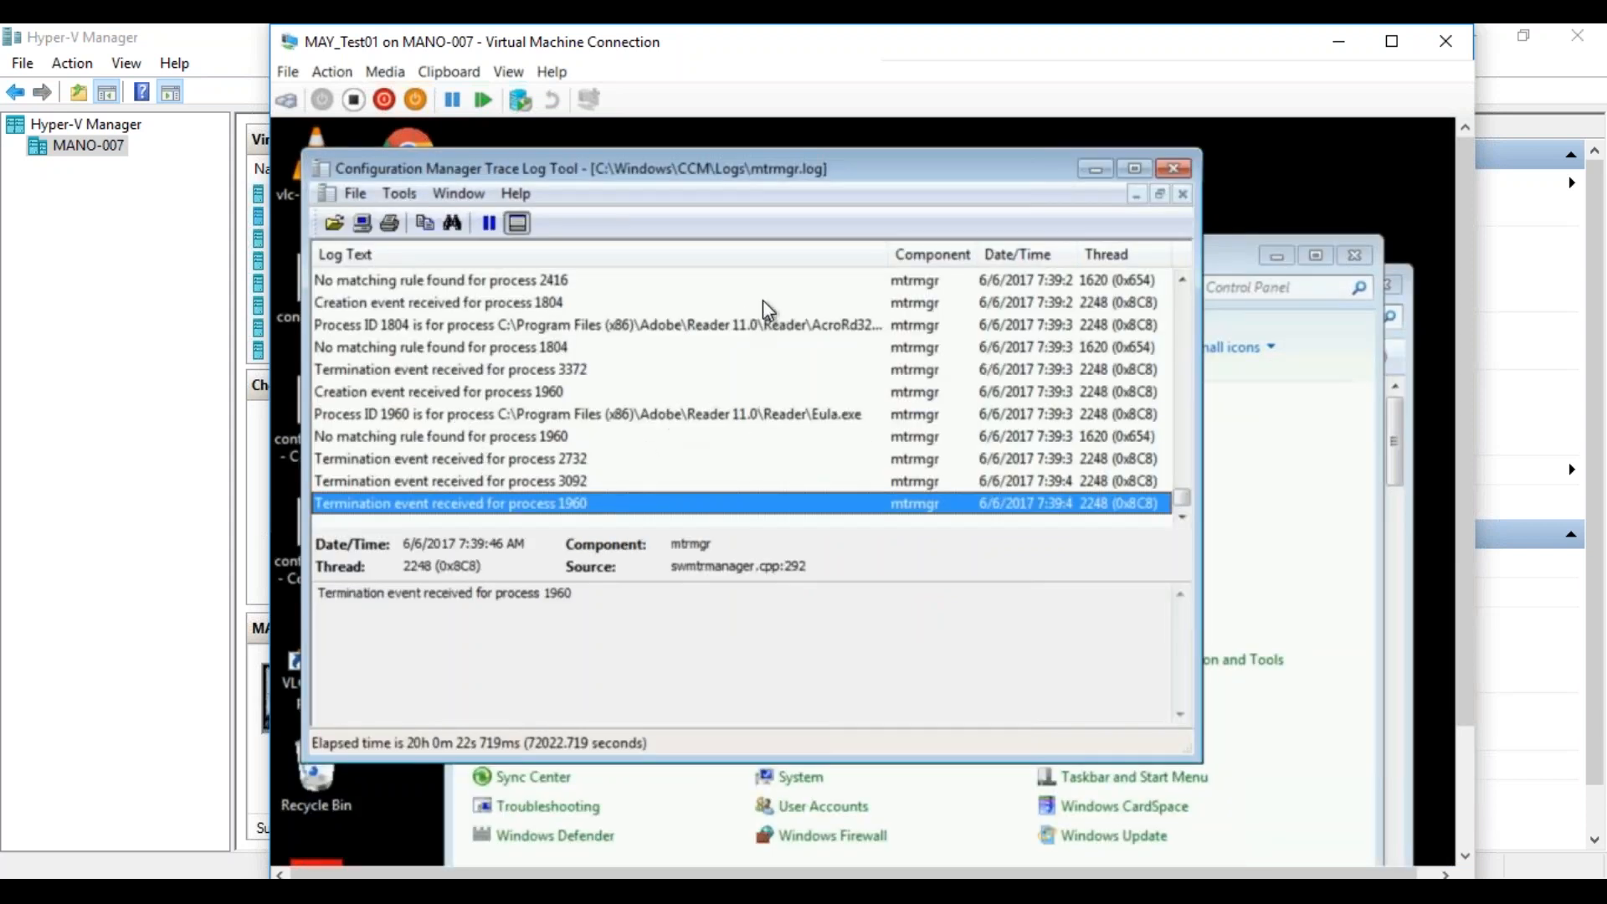
# Examine the mtrmgr log entries for the Adobe Reader process: its creation event, executable path and rule matching.
pyautogui.click(762, 325)
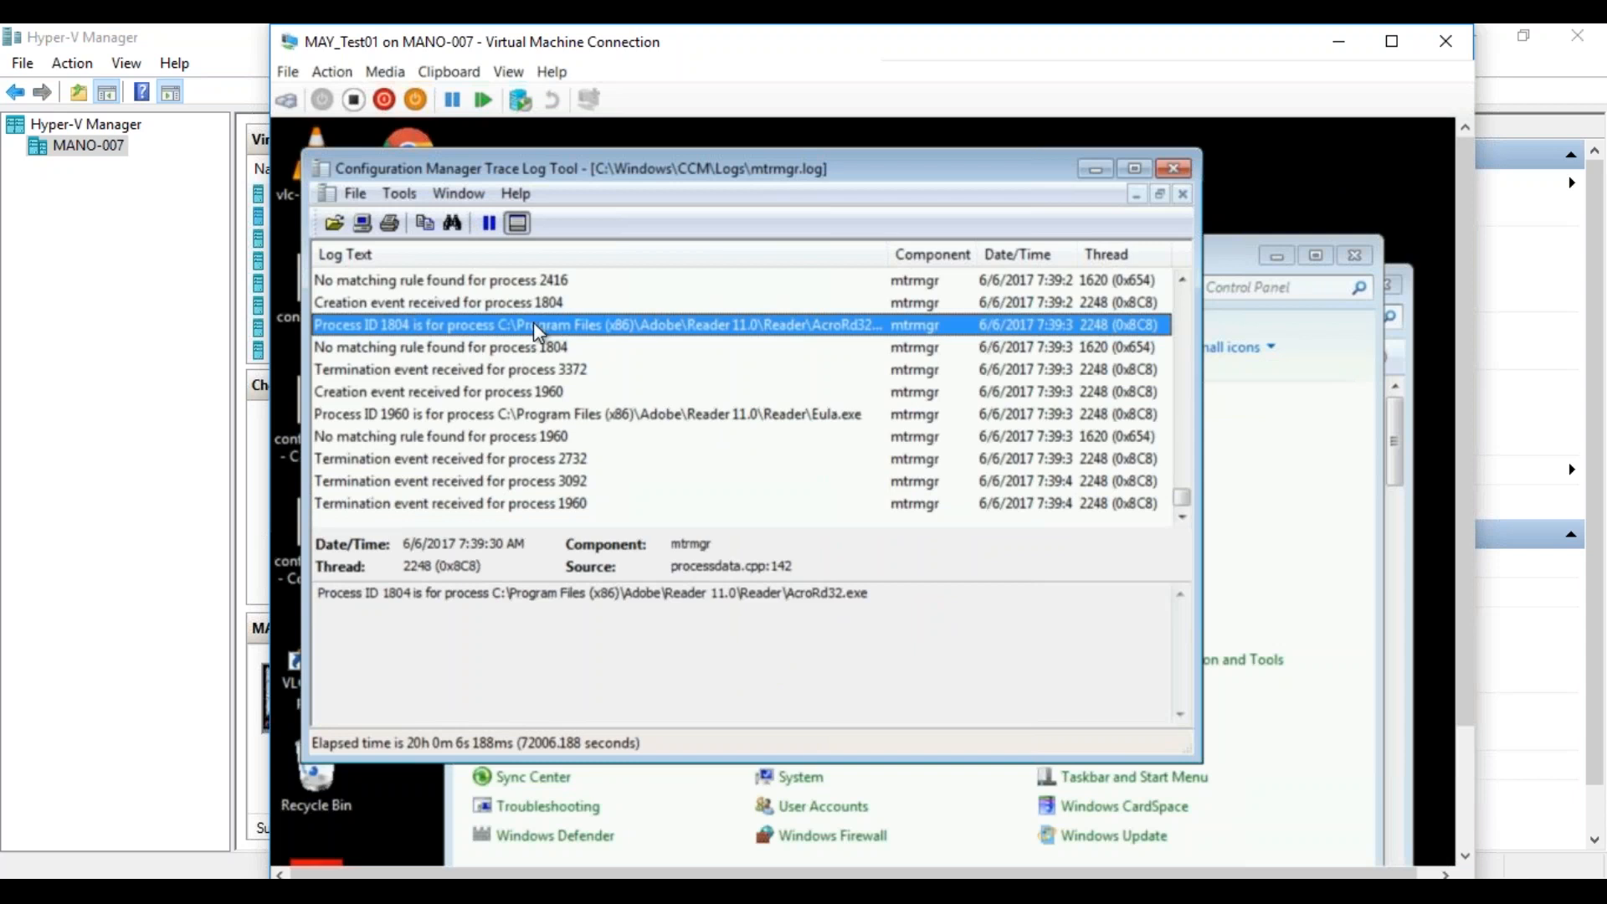
pyautogui.click(548, 303)
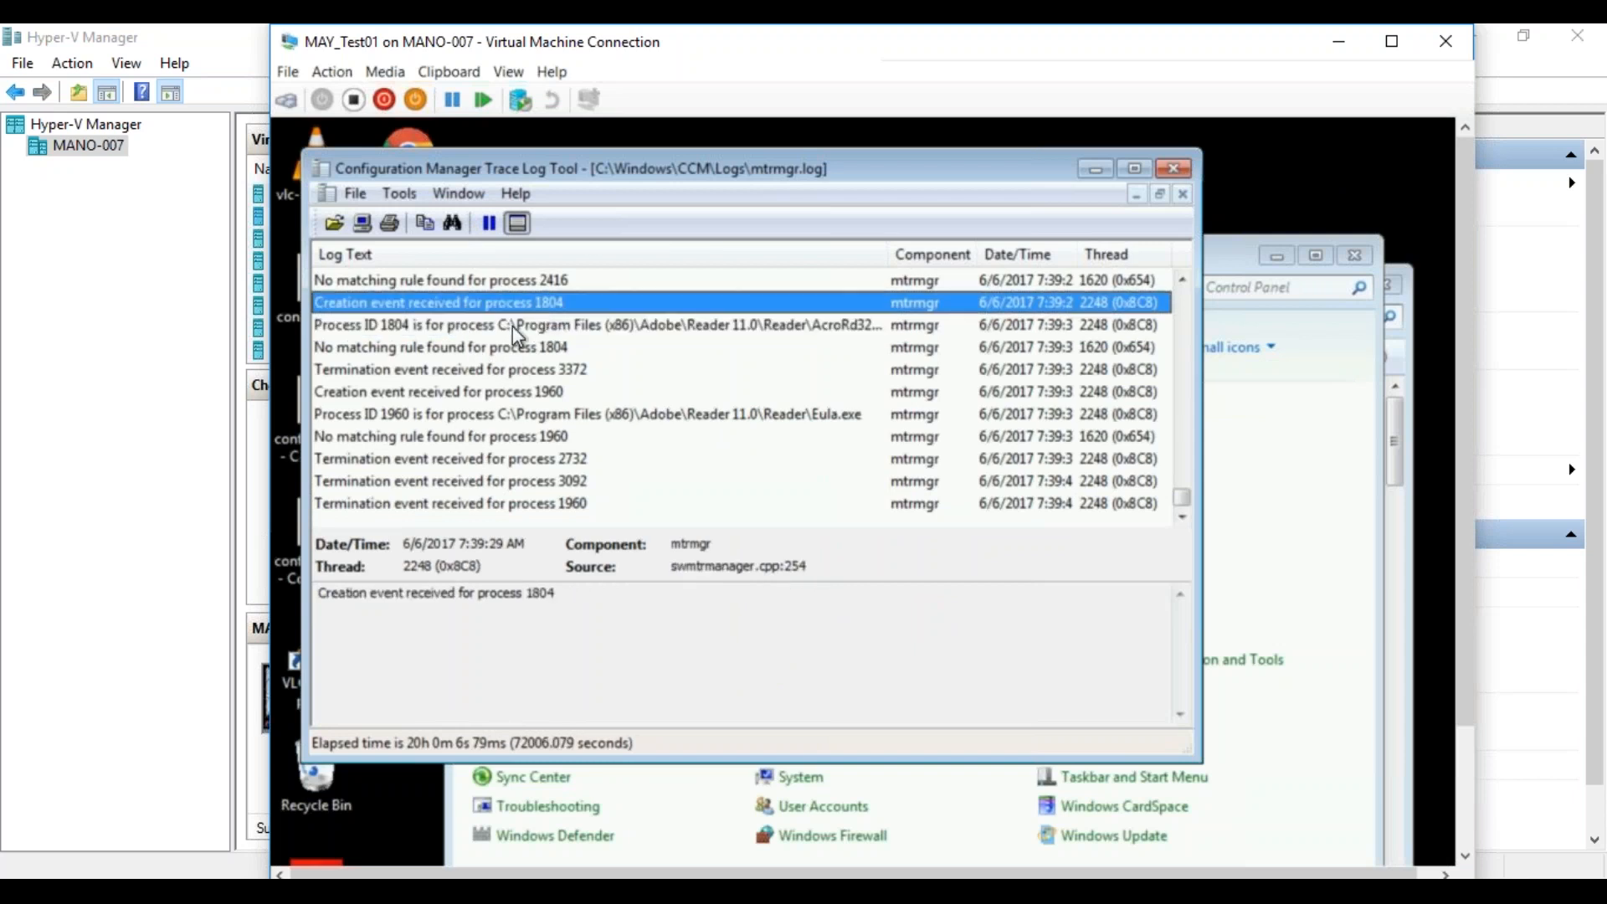
pyautogui.click(479, 350)
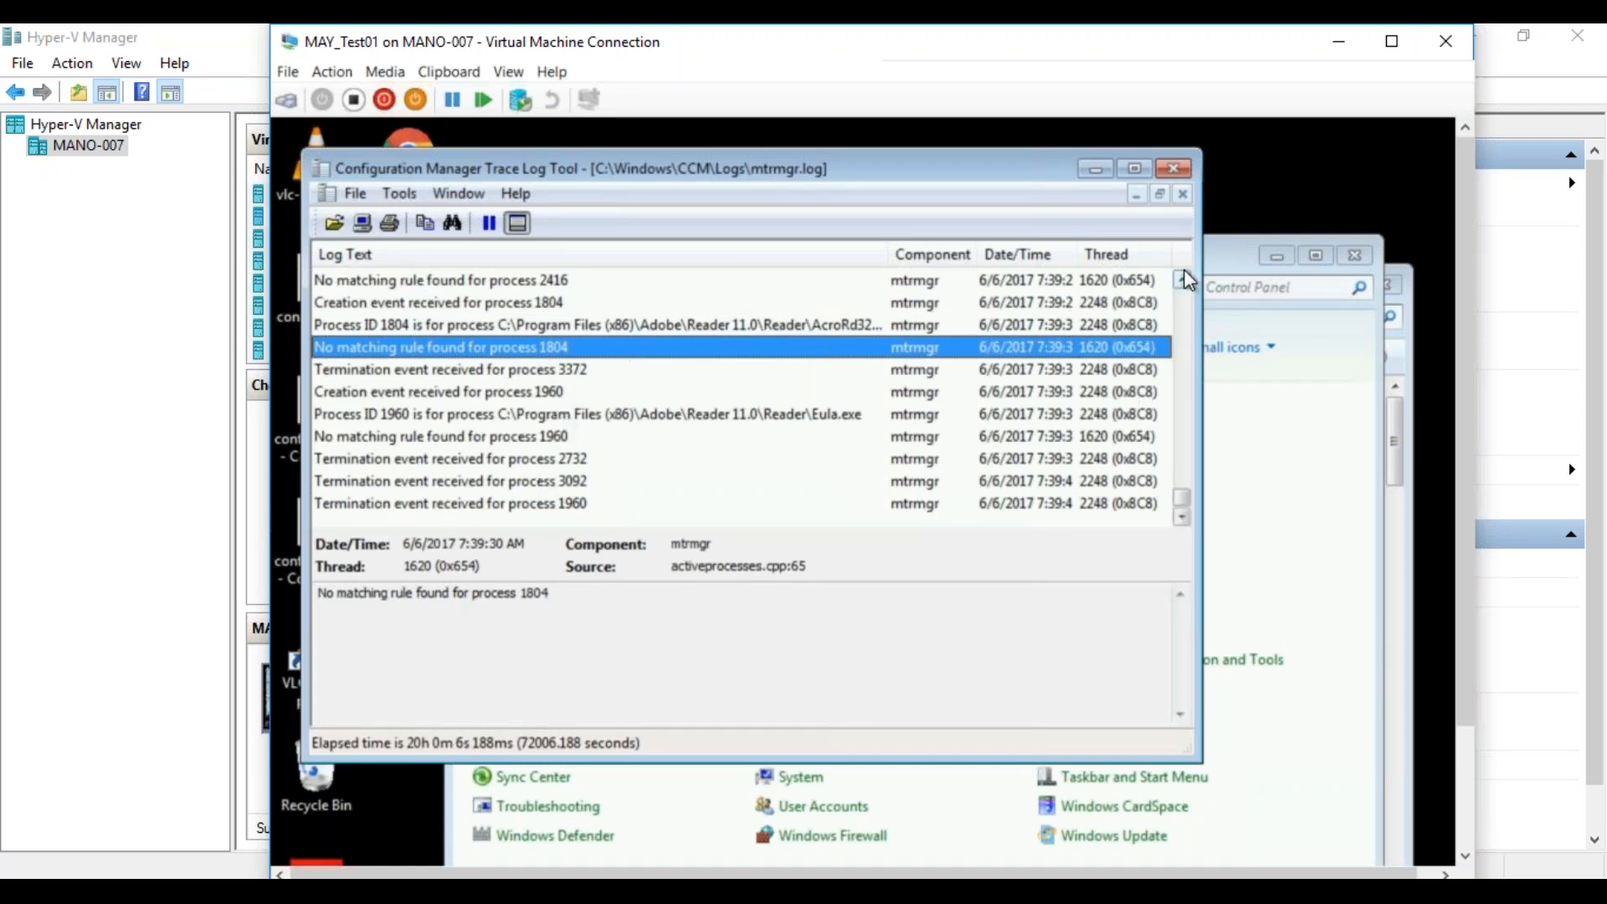
# Launch VLC media player again and examine its executable path, rule match and tracked usage entries in the mtrmgr log.
pyautogui.click(289, 680)
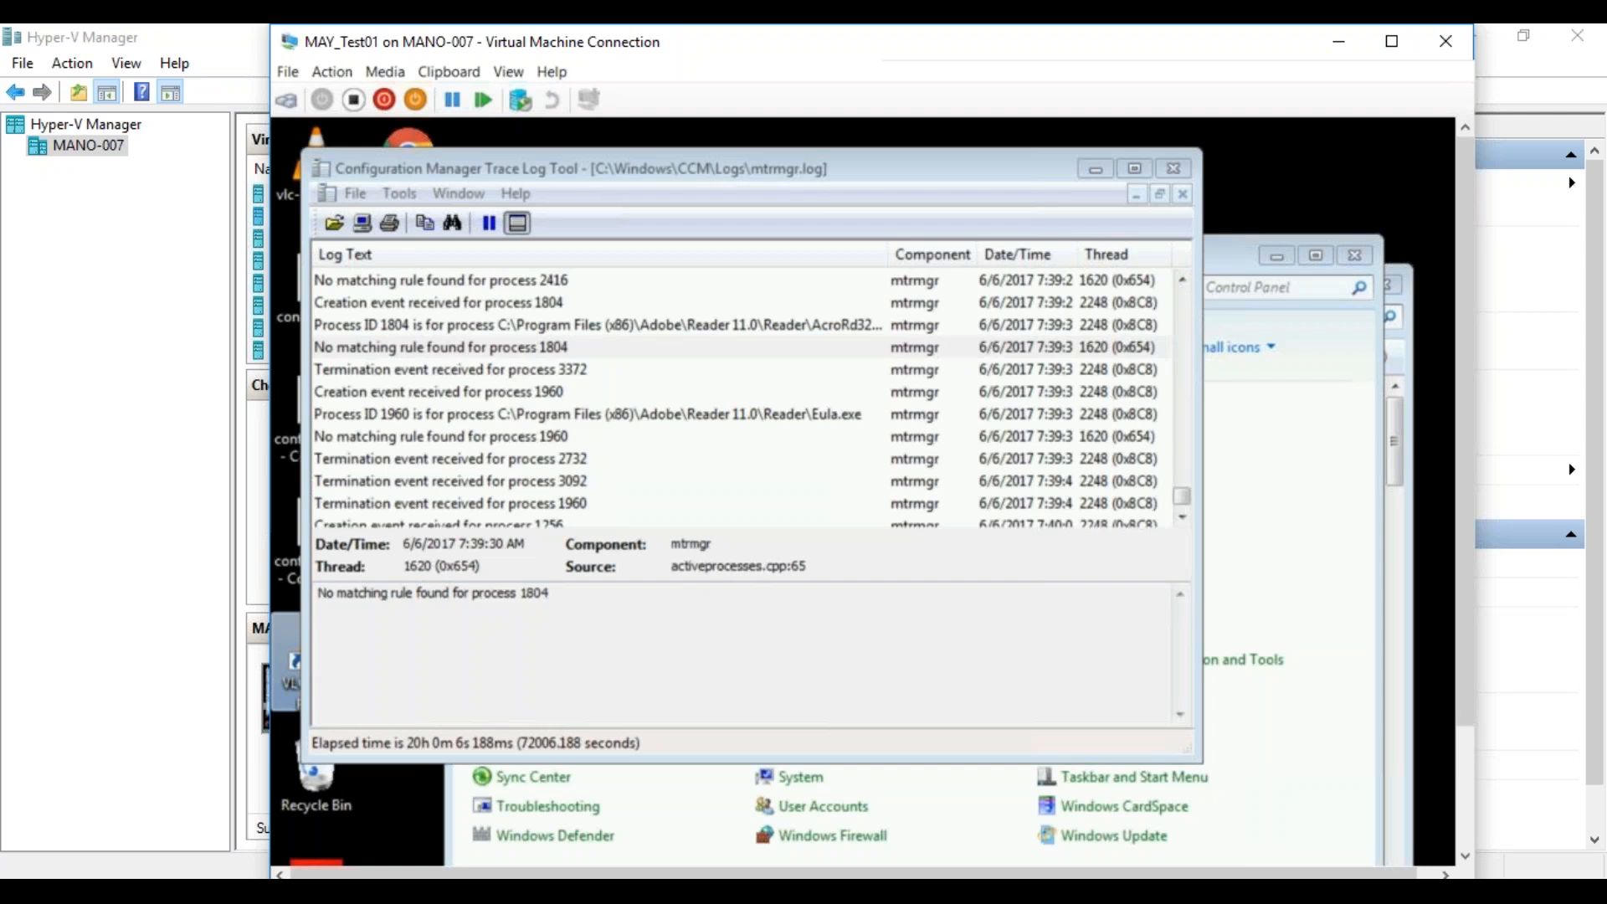
pyautogui.click(589, 503)
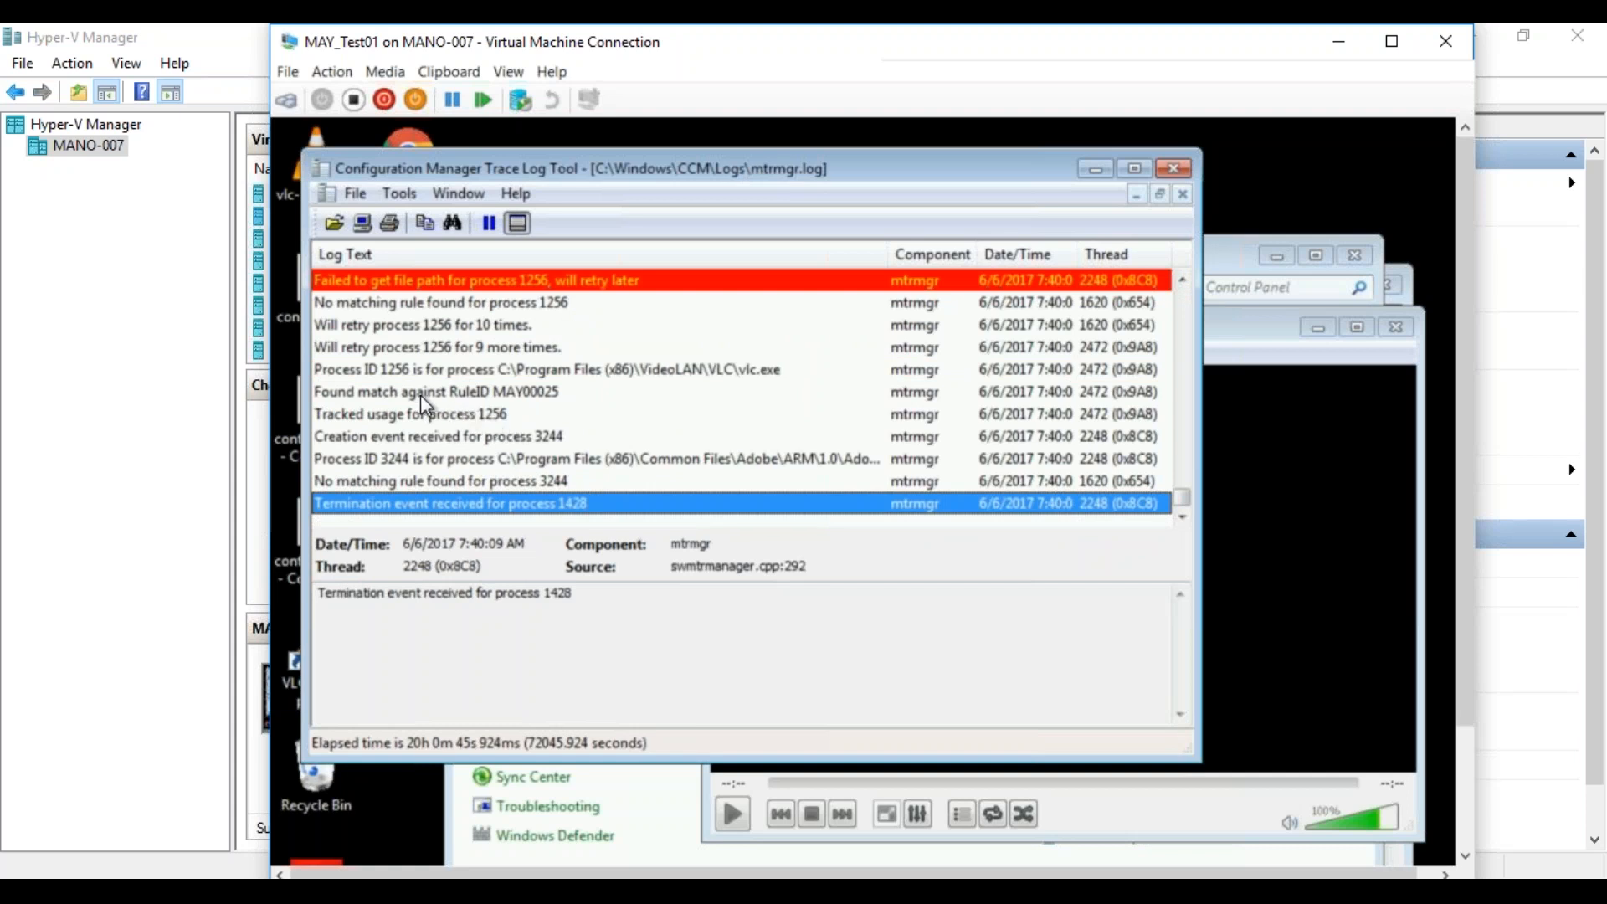
pyautogui.click(530, 370)
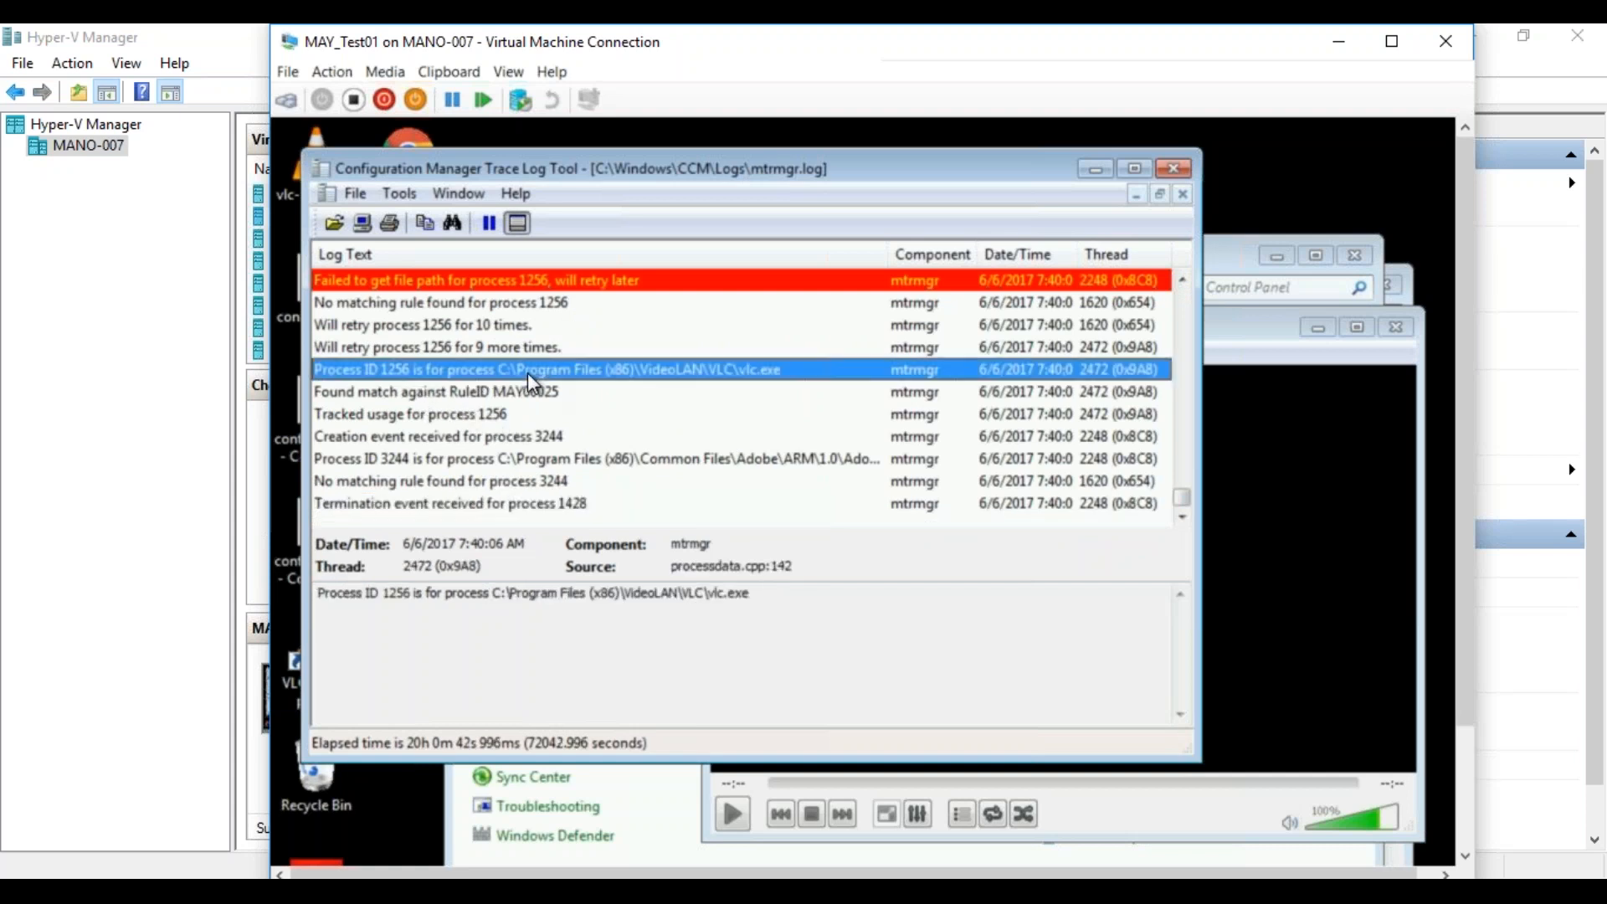
pyautogui.click(403, 394)
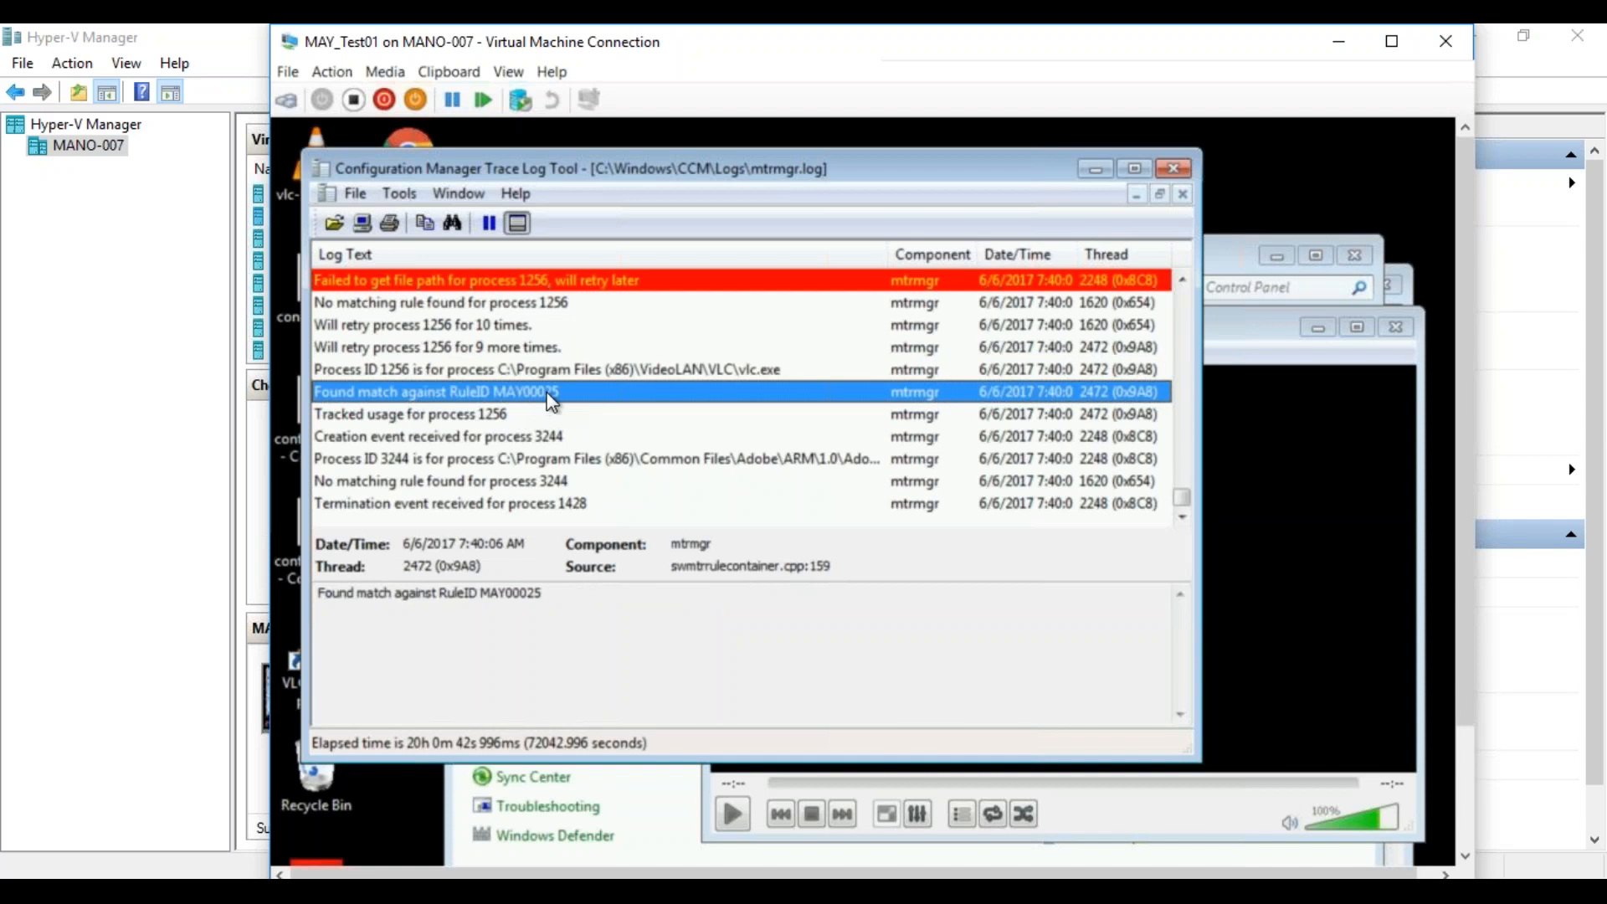
pyautogui.click(467, 417)
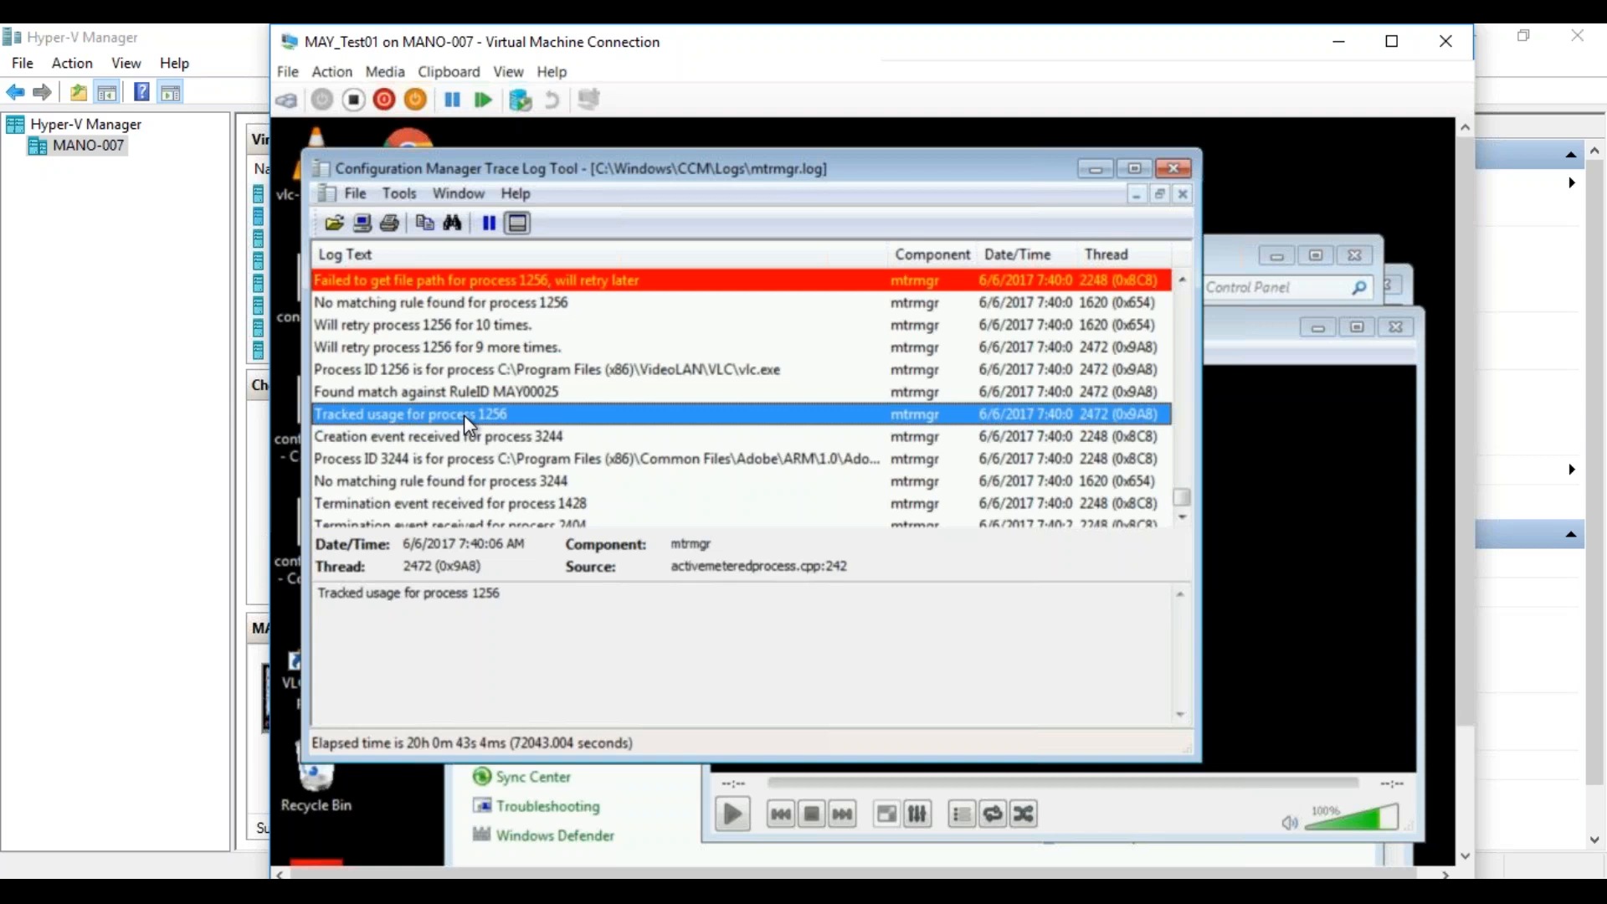
# Switch to the Configuration Manager console on MAYSCCM and open the Software Metering settings of Default Client Settings.
pyautogui.click(315, 891)
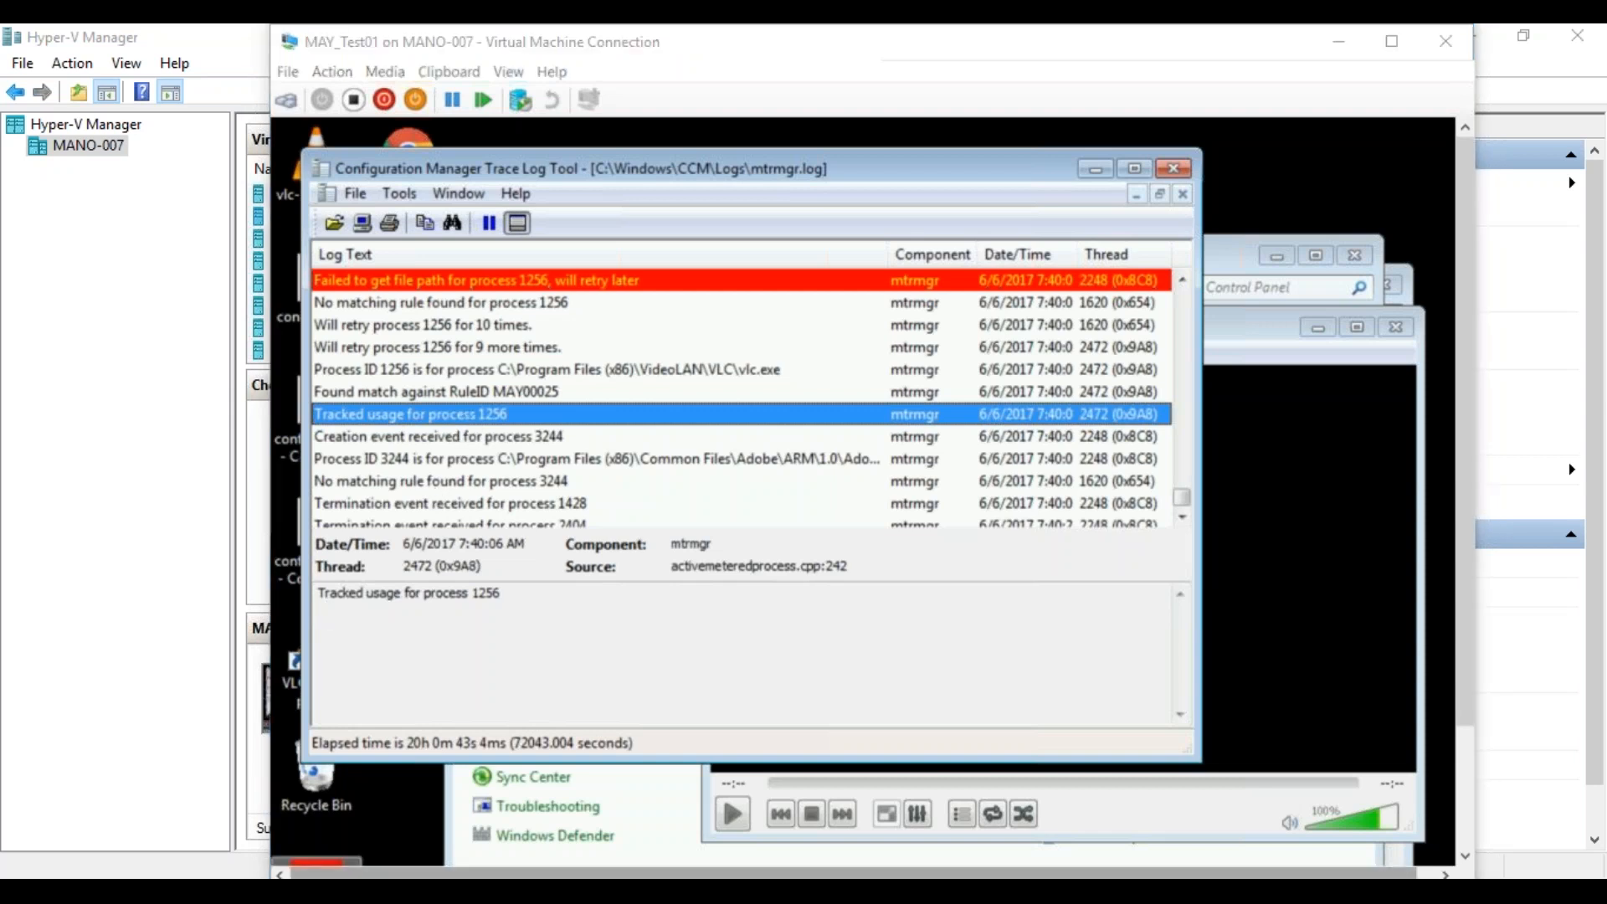
pyautogui.click(203, 831)
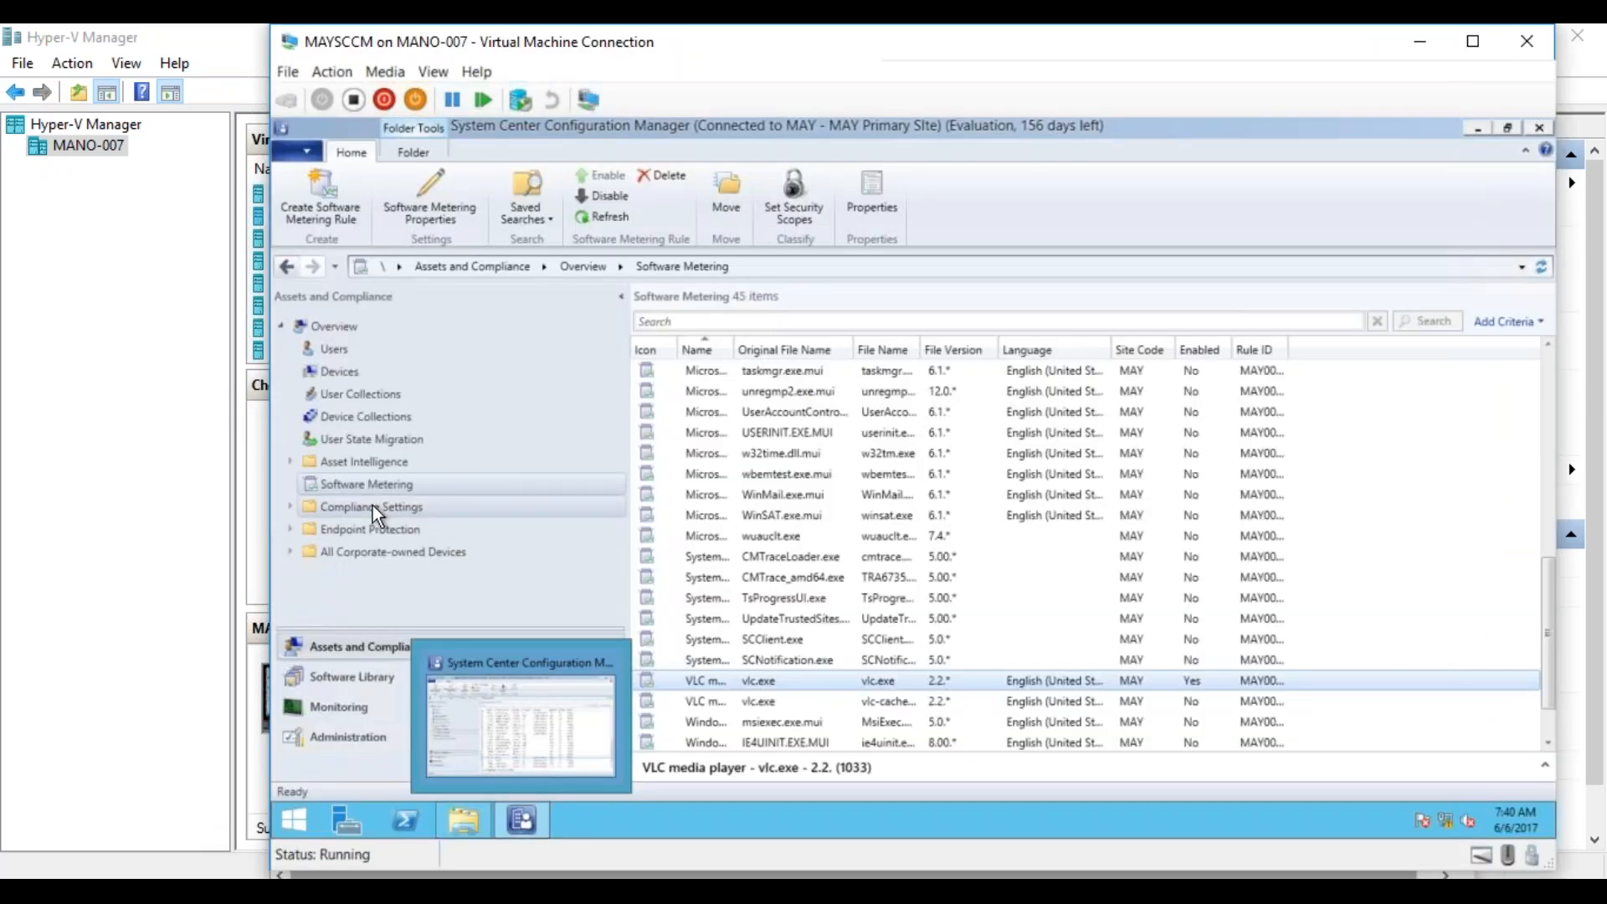
pyautogui.click(365, 737)
pyautogui.click(365, 469)
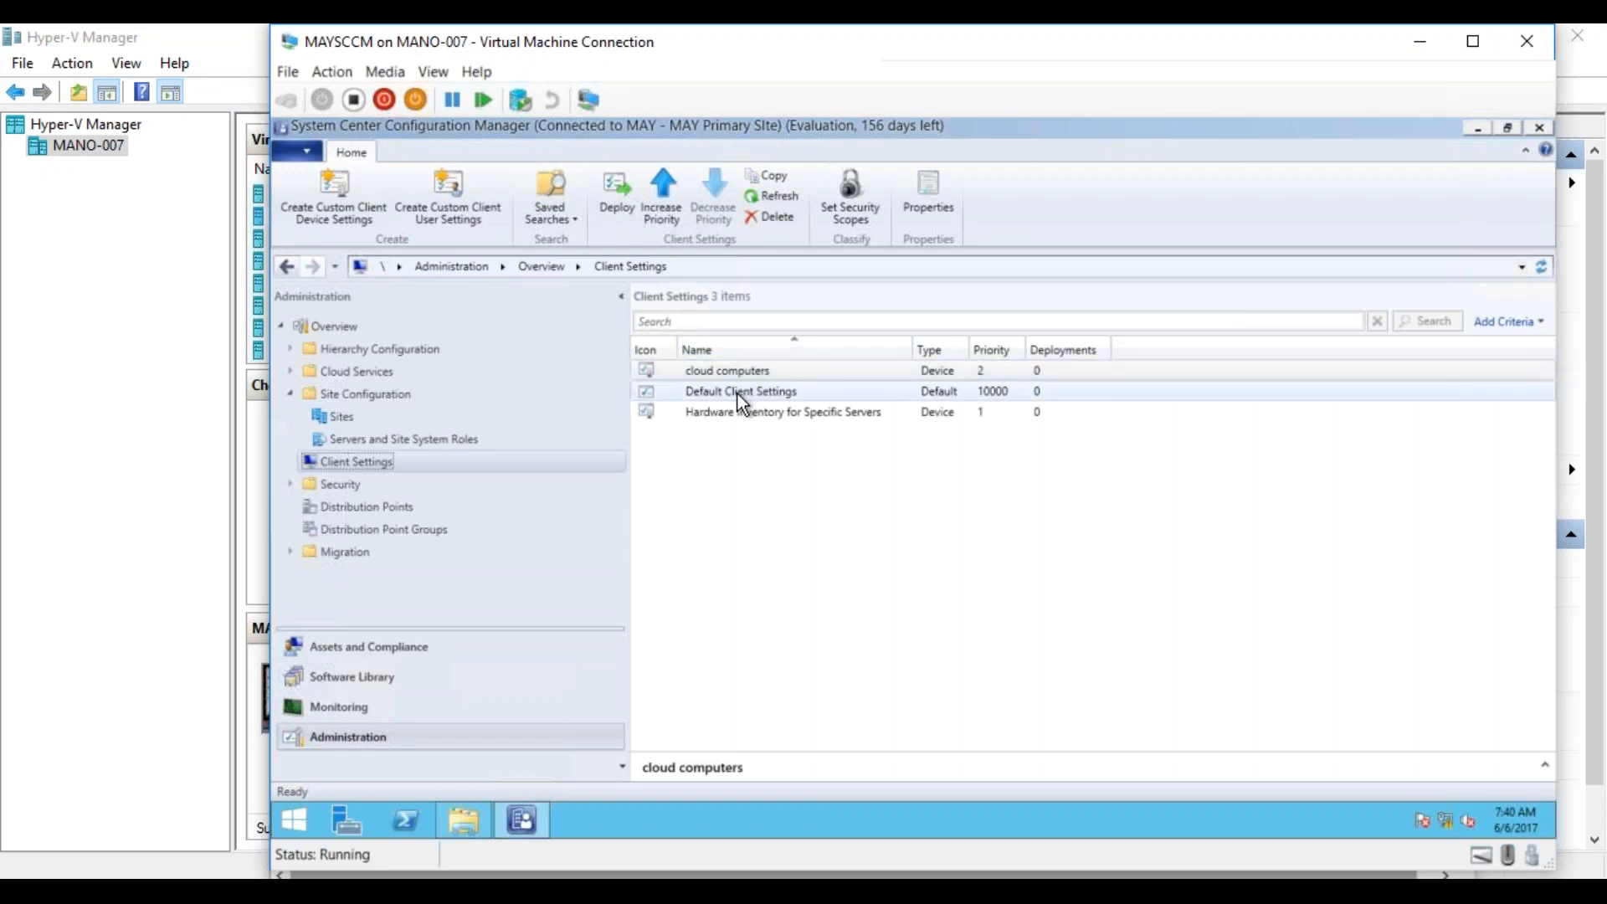
pyautogui.click(737, 394)
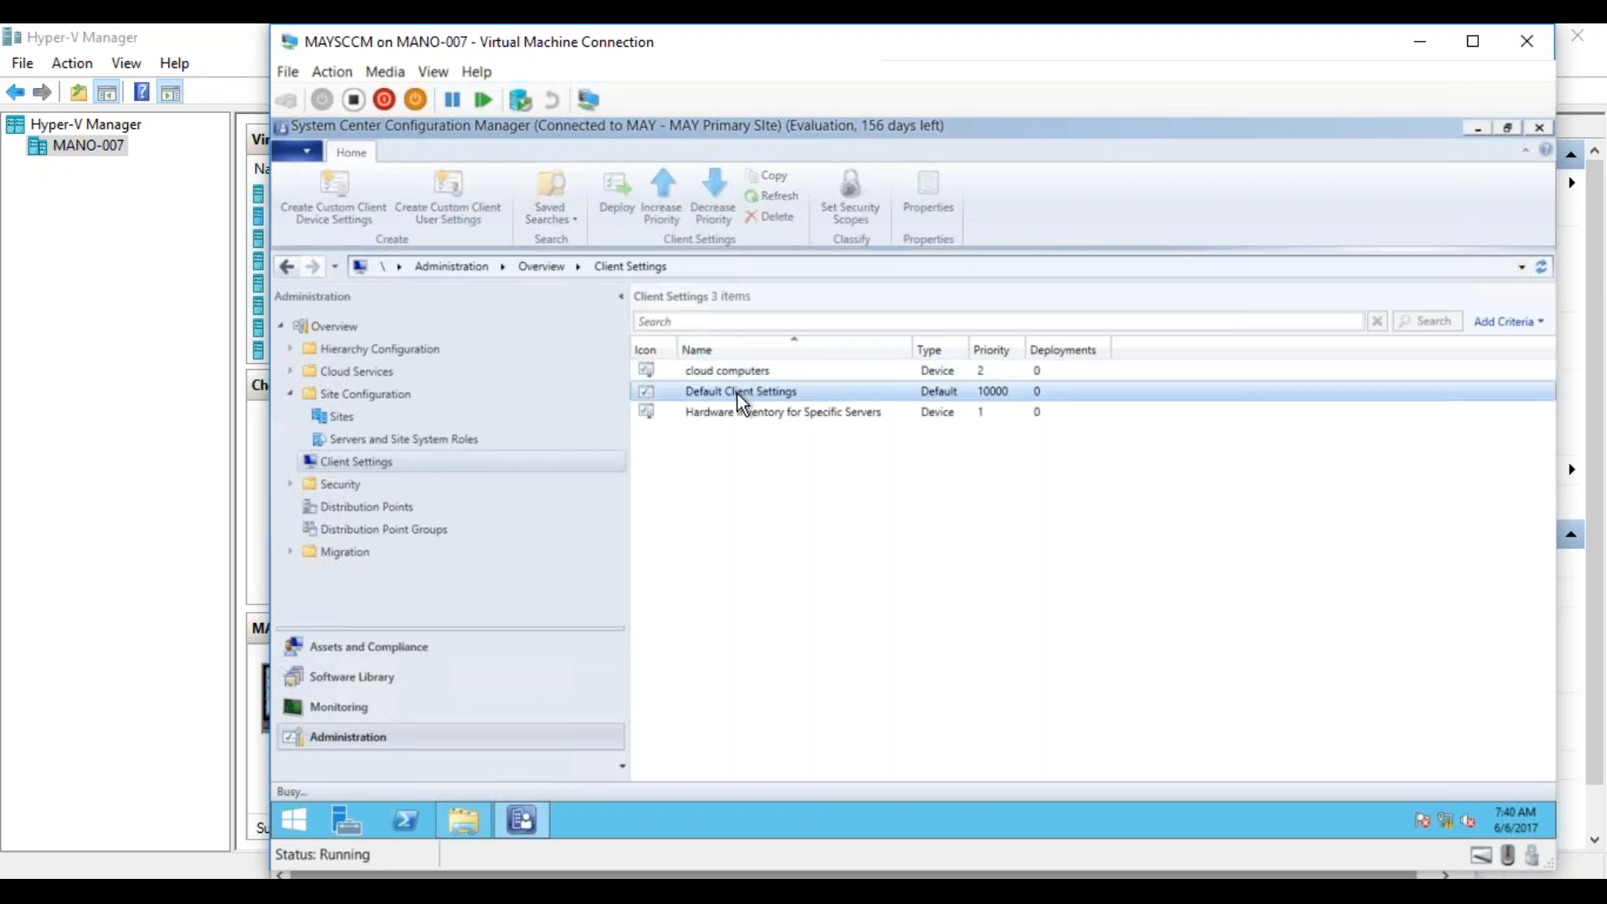
pyautogui.click(617, 568)
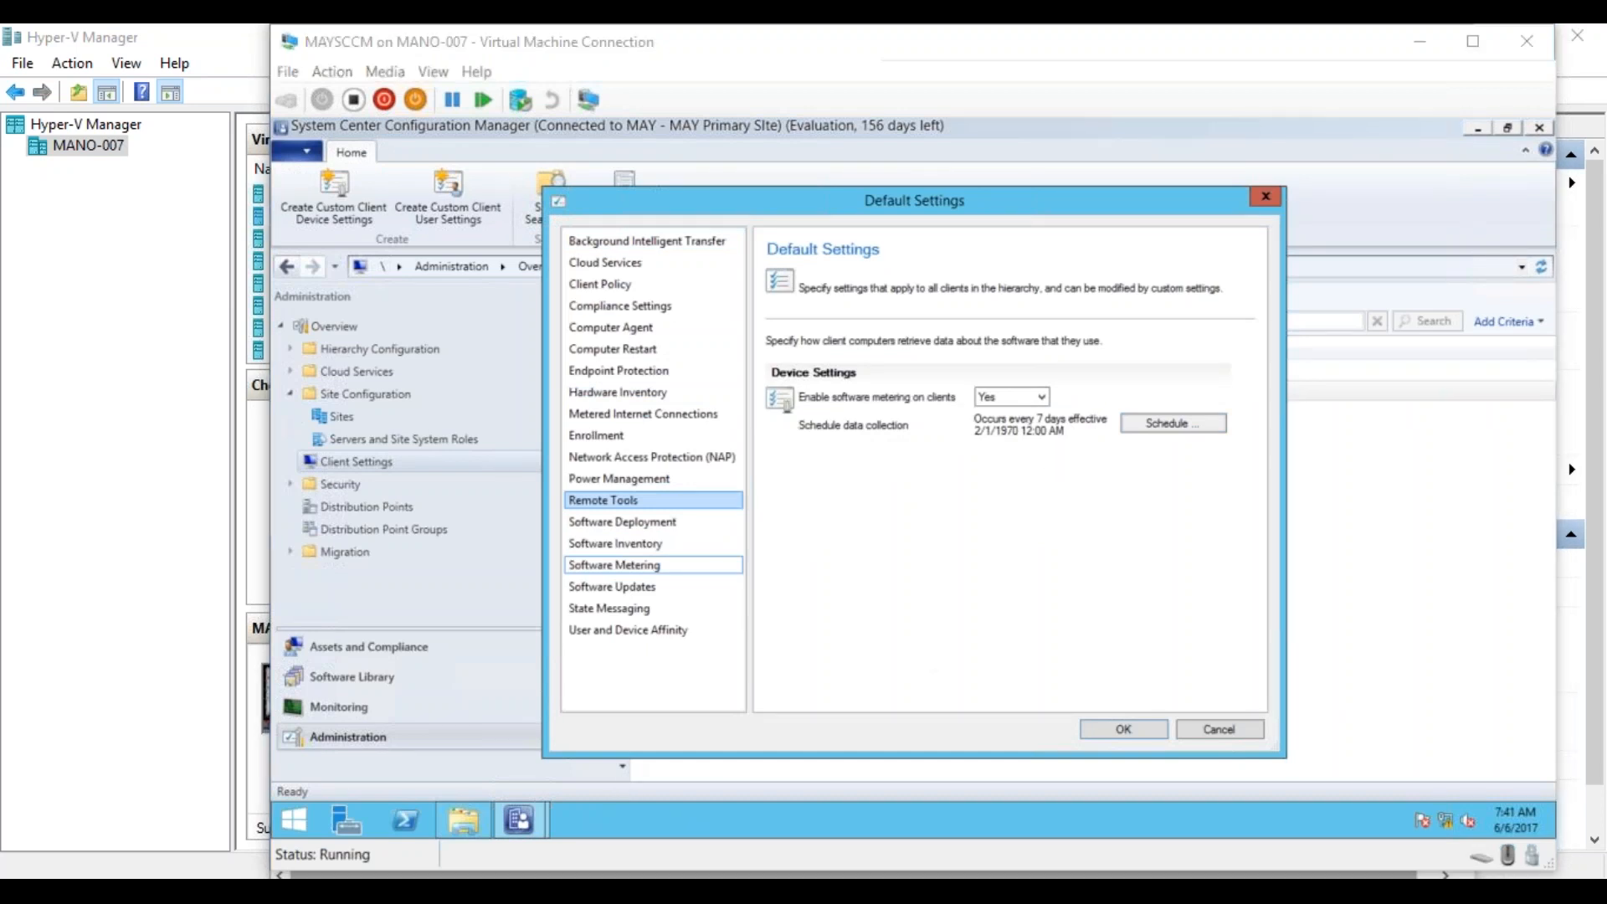
# Return to MAY_Test01, close VLC media player, and check the mtrmgr log for its termination event.
pyautogui.moveTo(619, 875)
pyautogui.click(516, 805)
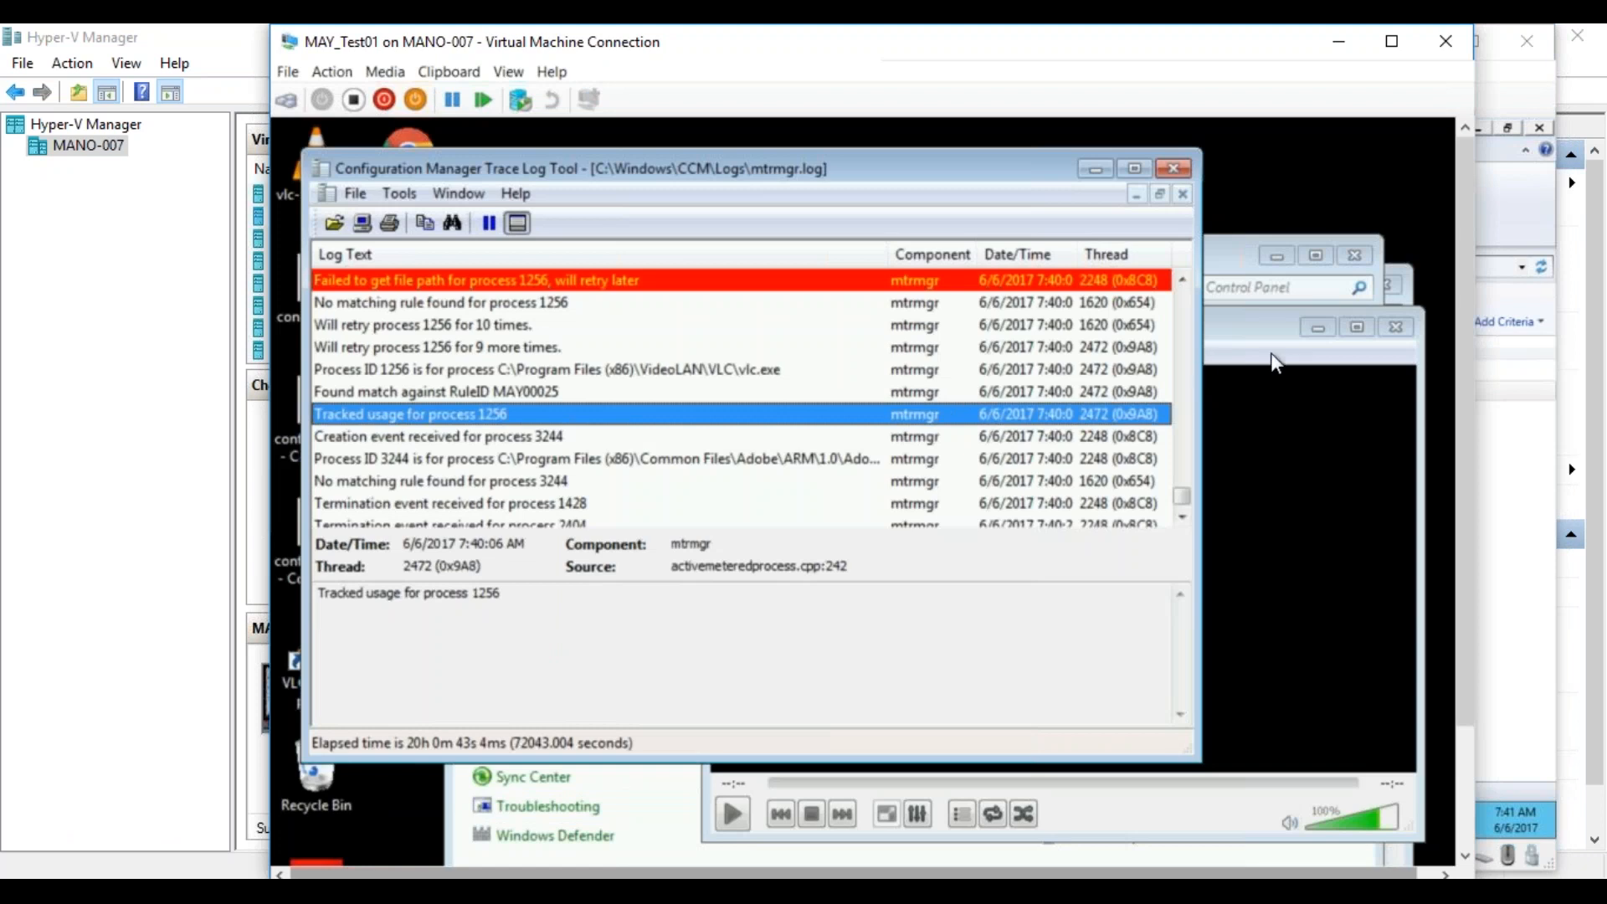
pyautogui.click(1401, 330)
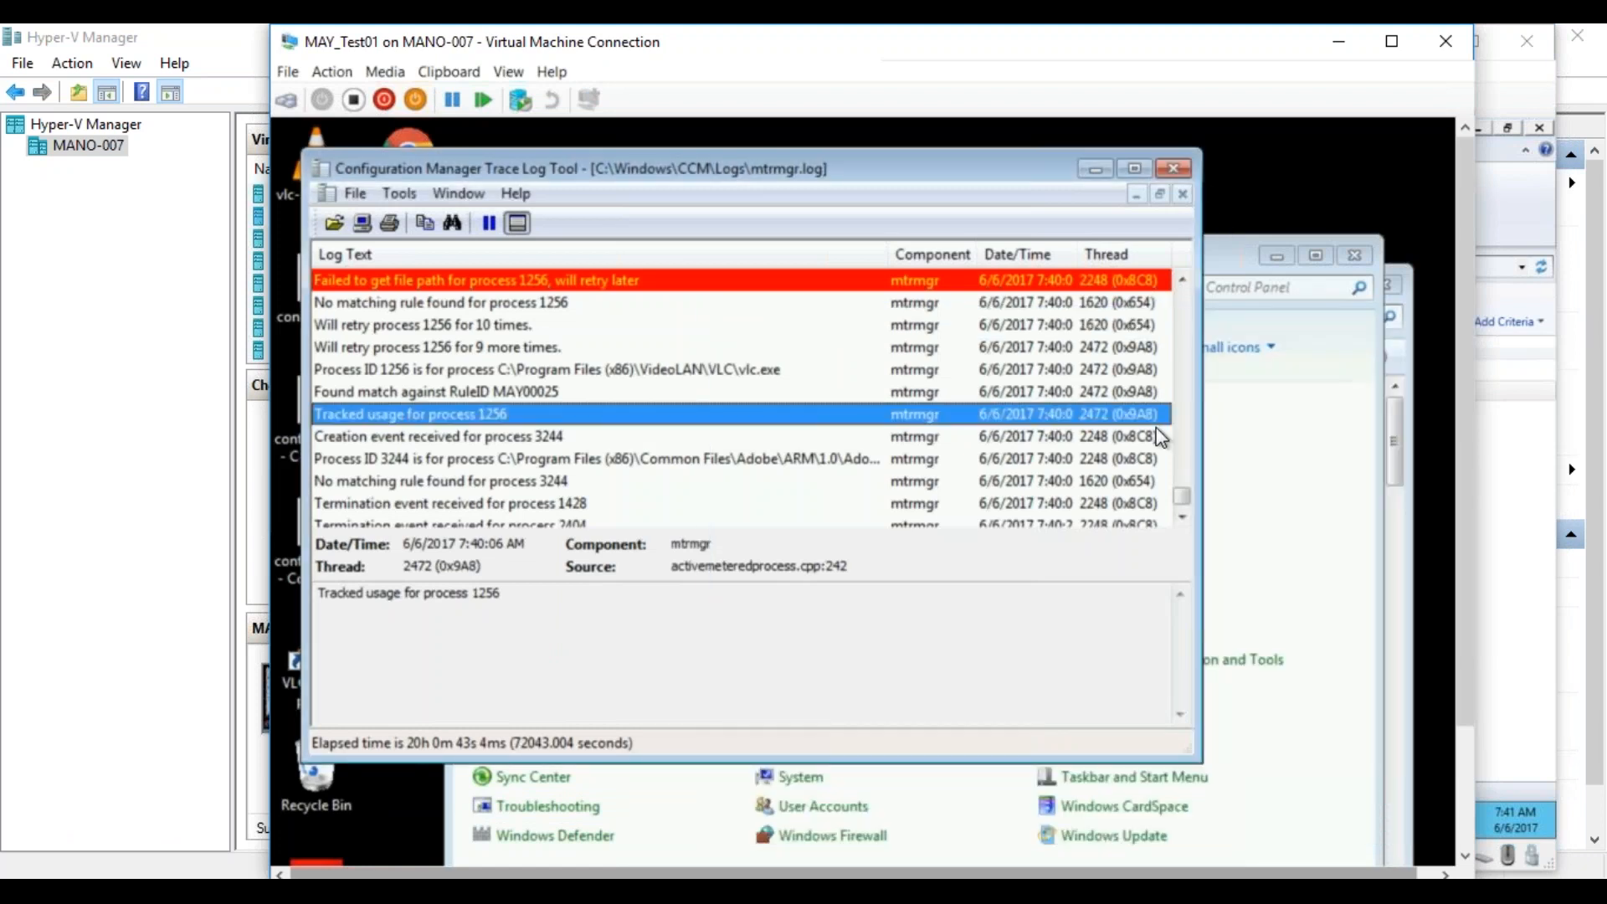
pyautogui.click(1183, 519)
pyautogui.click(1183, 519)
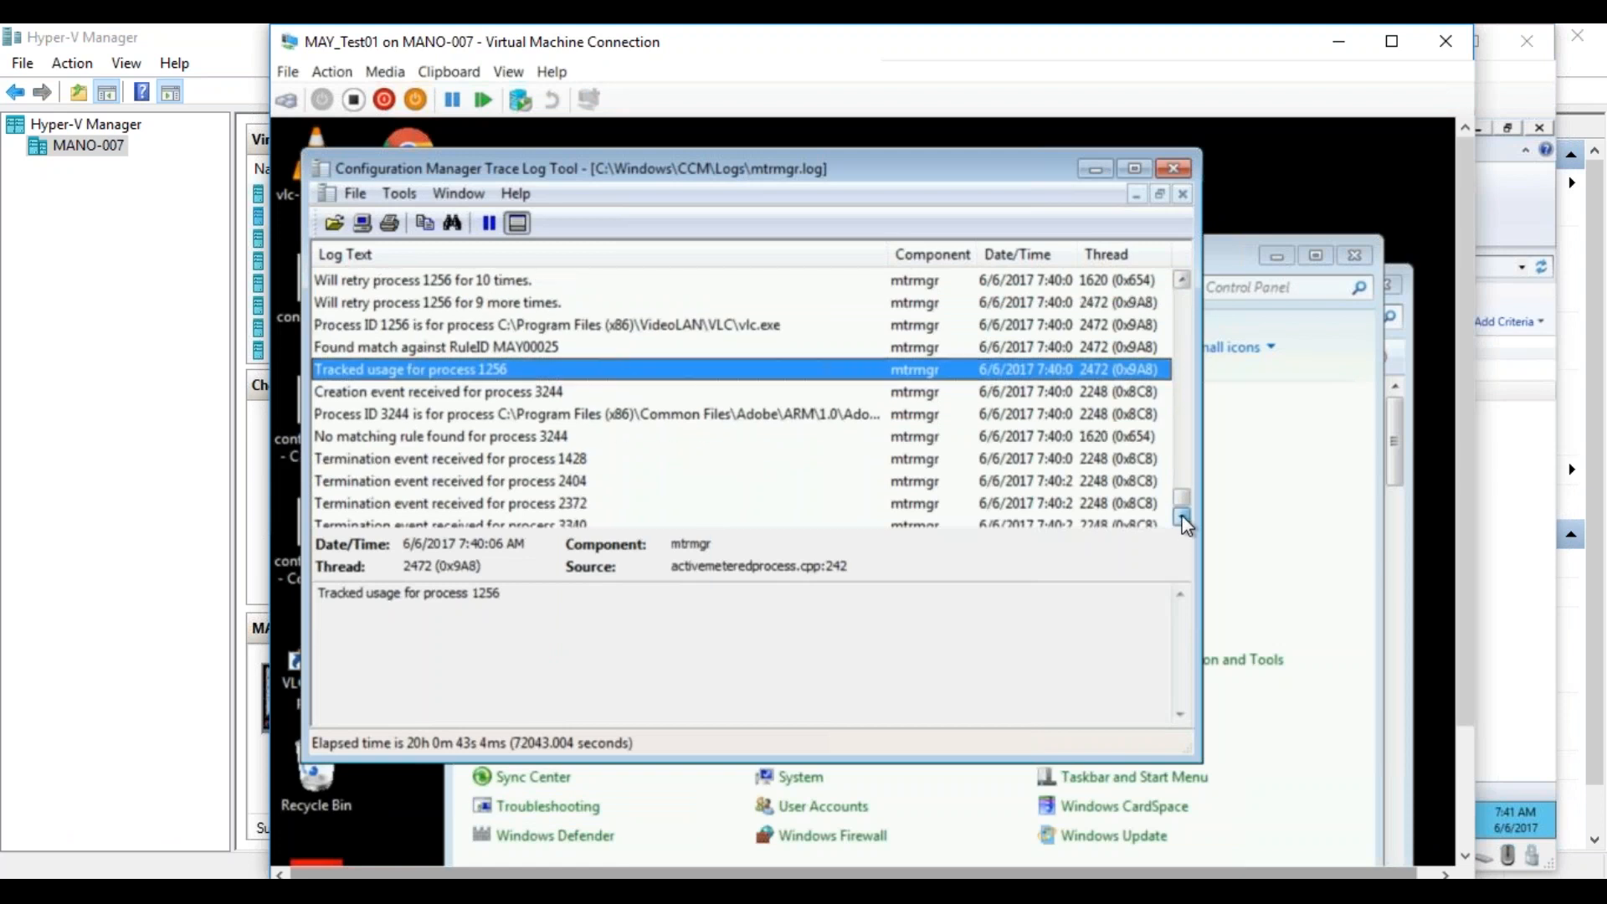
pyautogui.scroll(-1, 1183, 519)
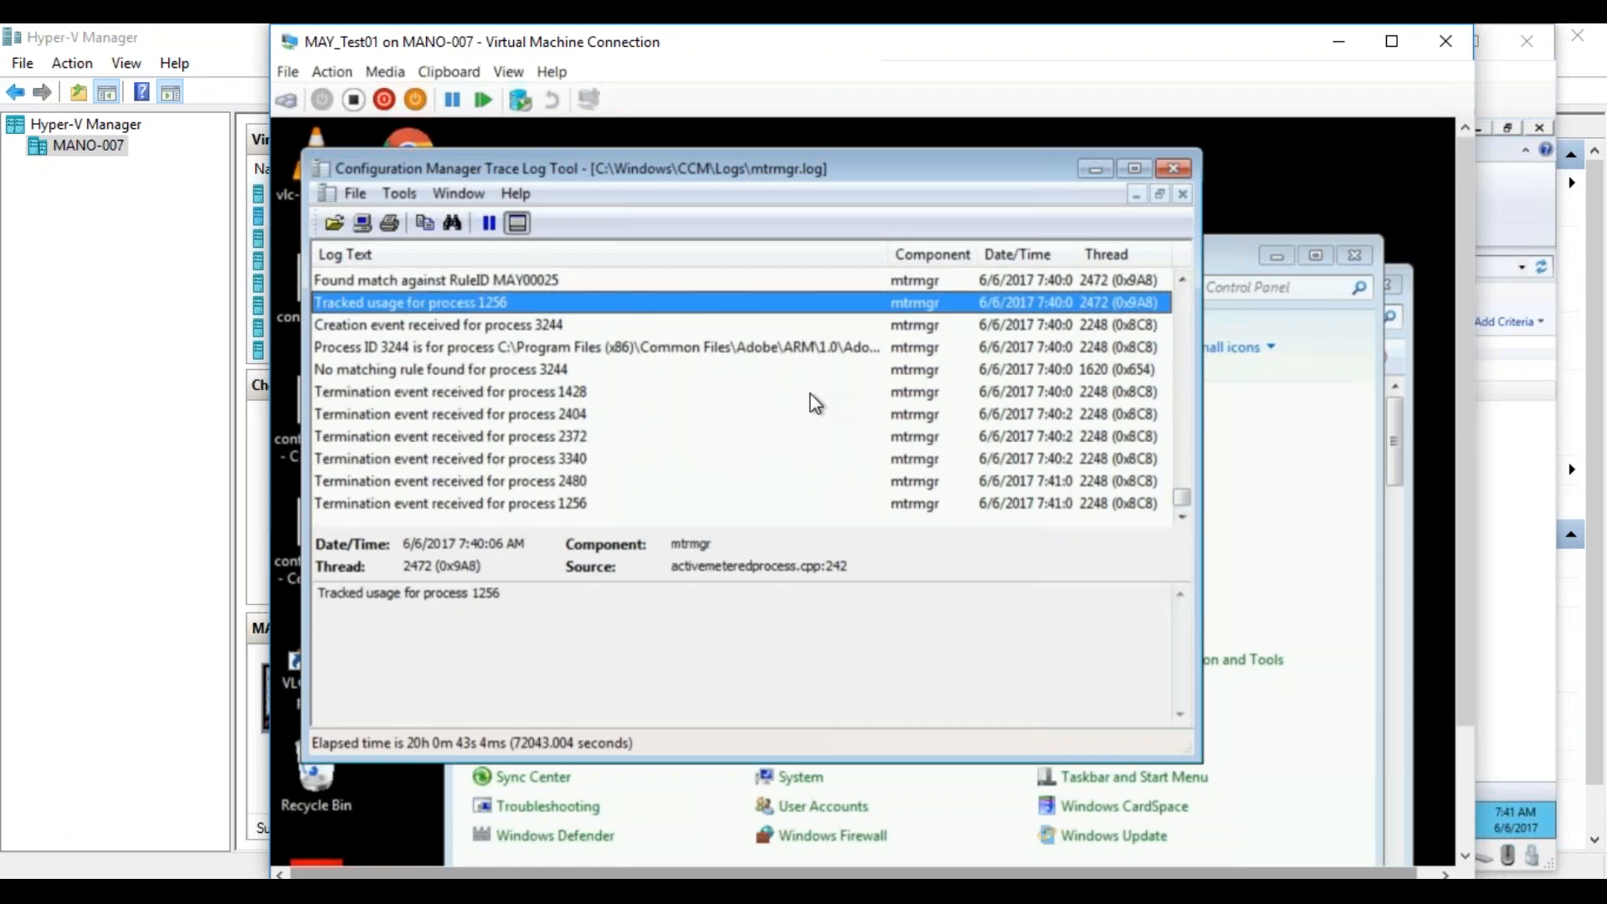
# Close the log tool, the Configuration Manager properties and the remaining windows on MAY_Test01, and minimize its virtual machine connection.
pyautogui.click(1180, 170)
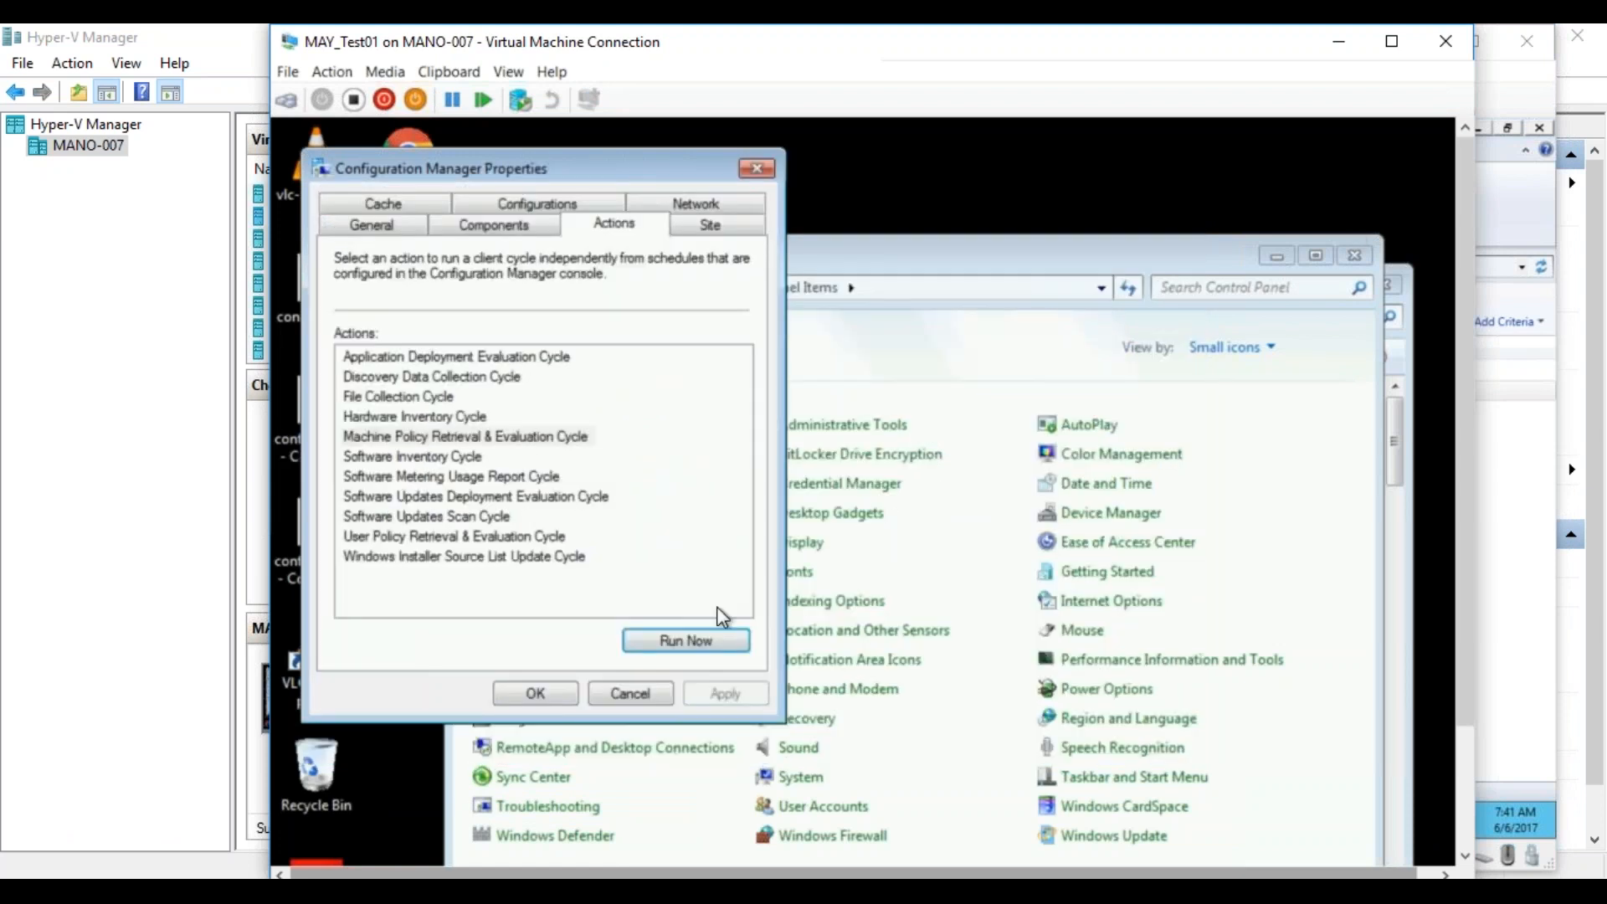
pyautogui.click(640, 692)
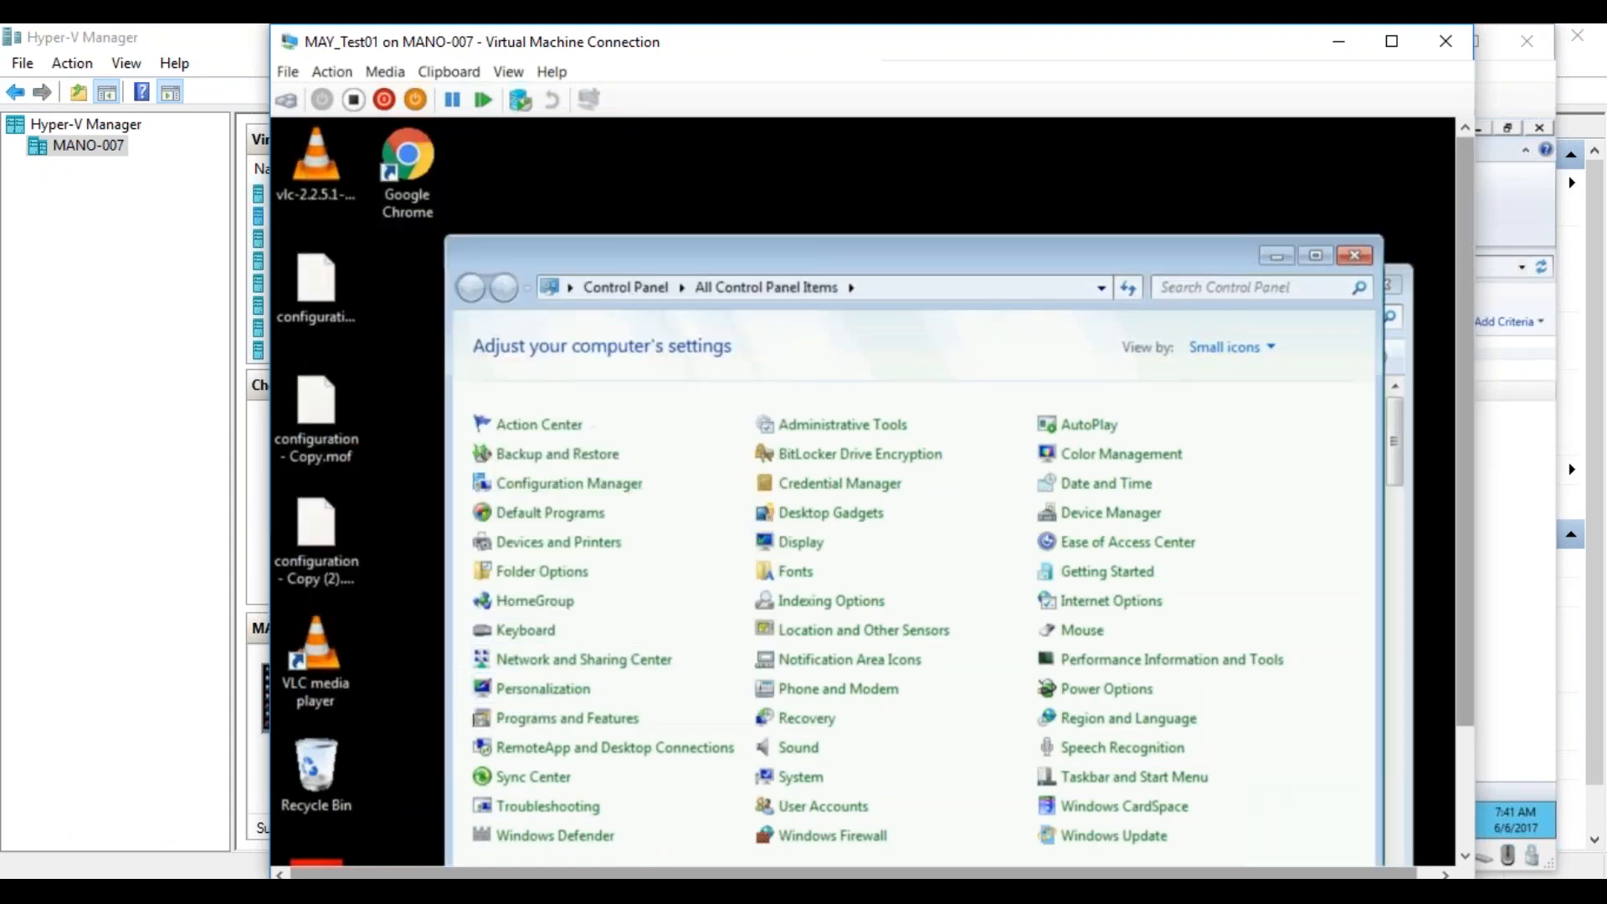
pyautogui.click(1356, 256)
pyautogui.click(1384, 284)
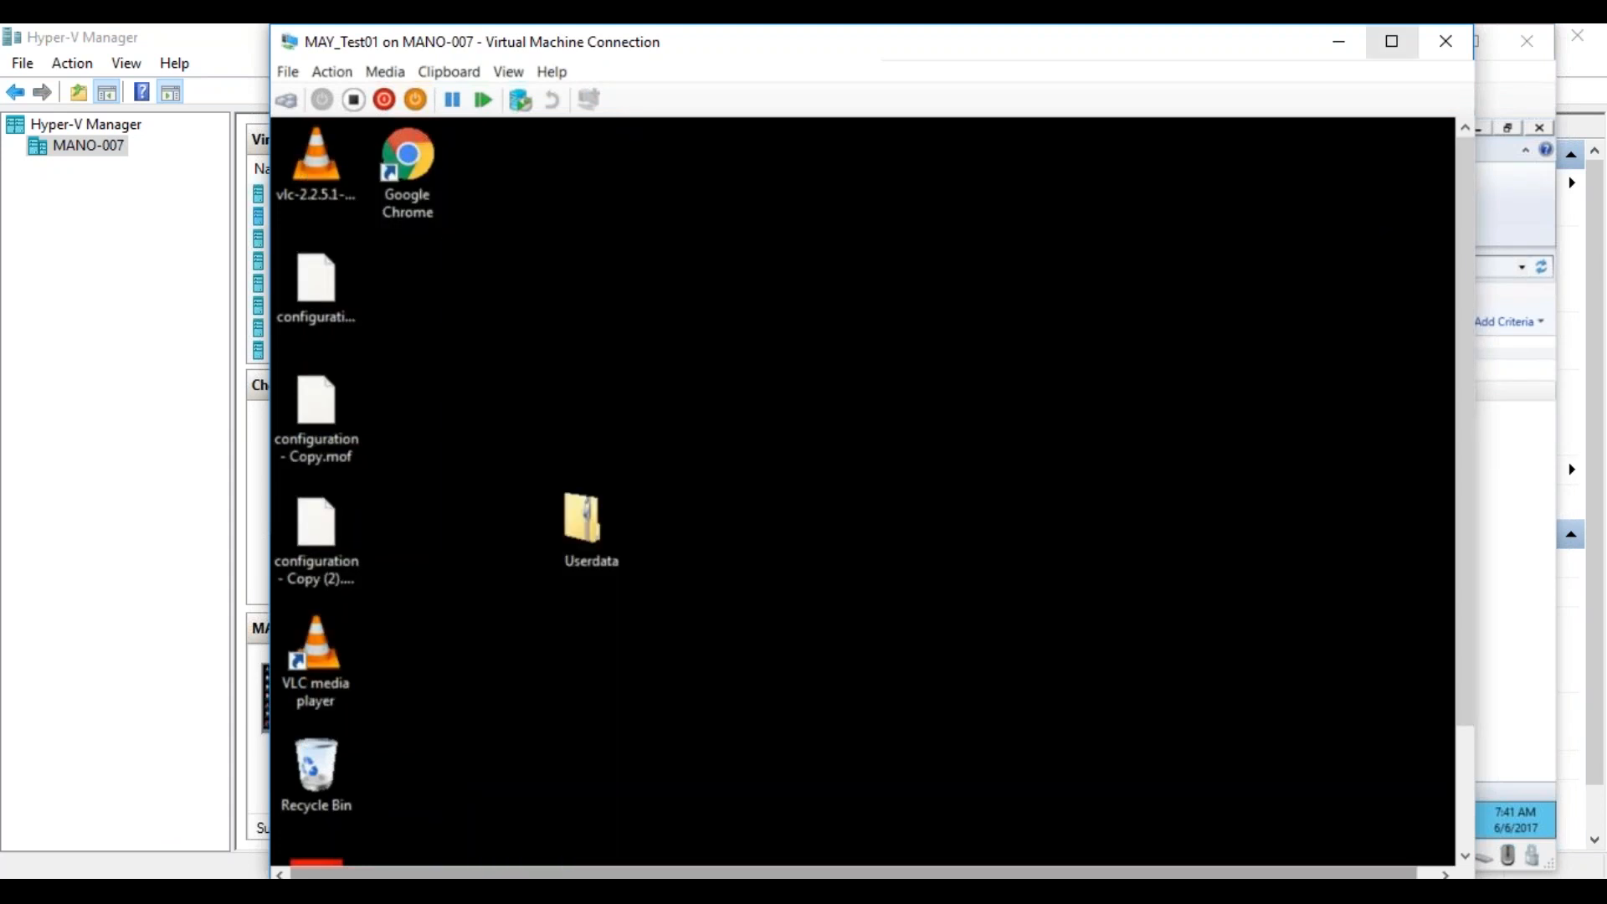
pyautogui.click(1338, 41)
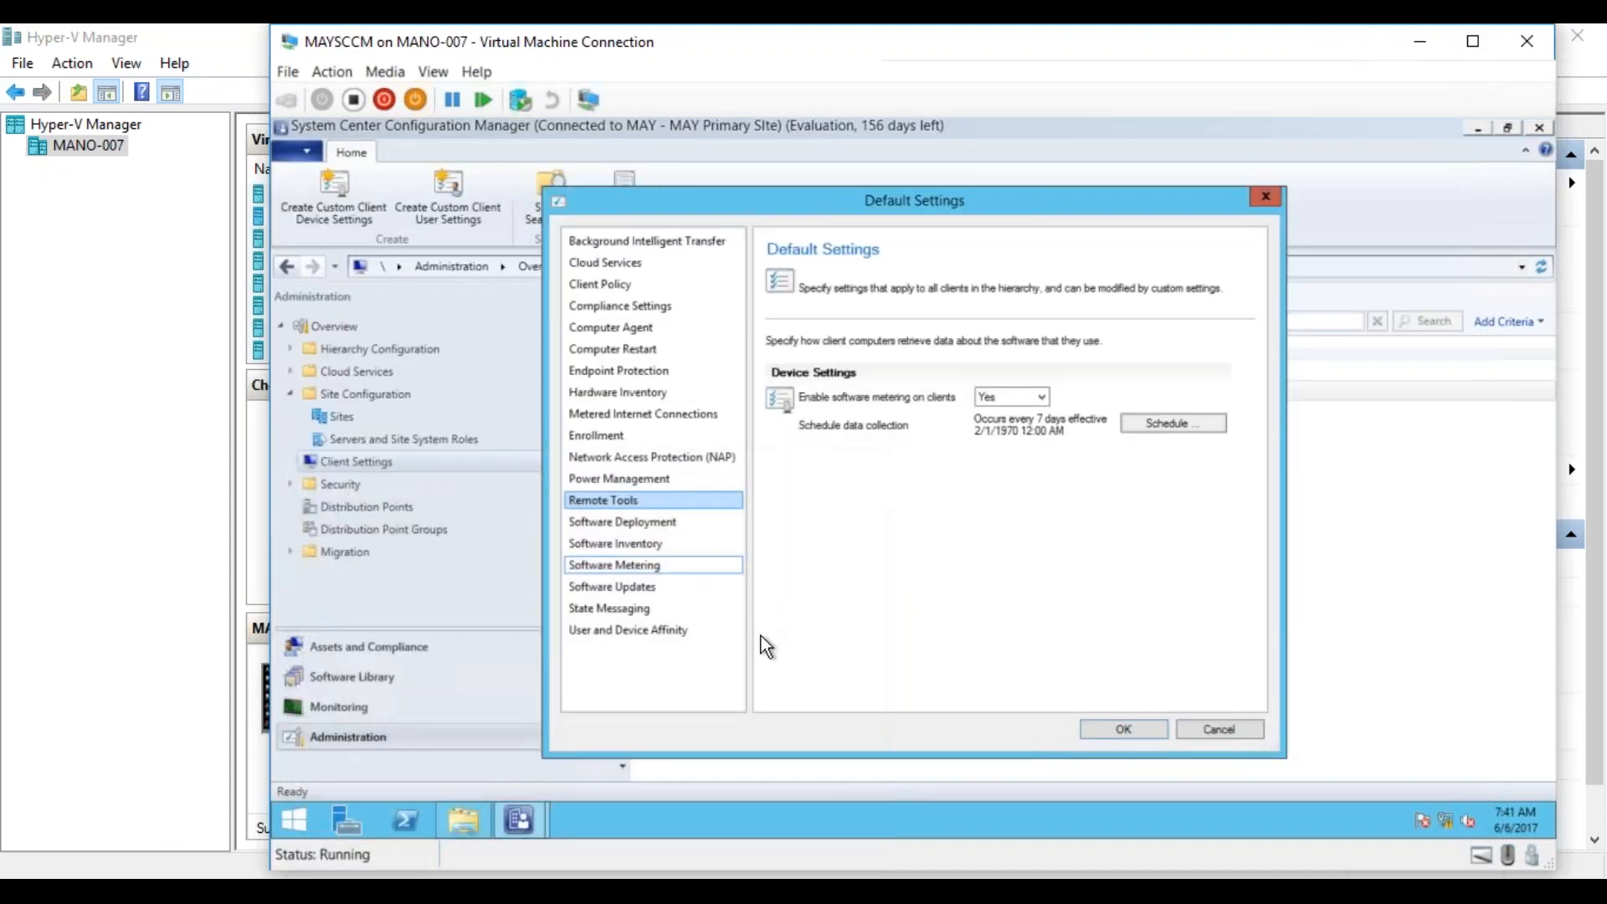
# Find and launch SQL Server Management Studio on MAYSCCM, and connect to the localhost database engine with Windows Authentication.
pyautogui.click(291, 826)
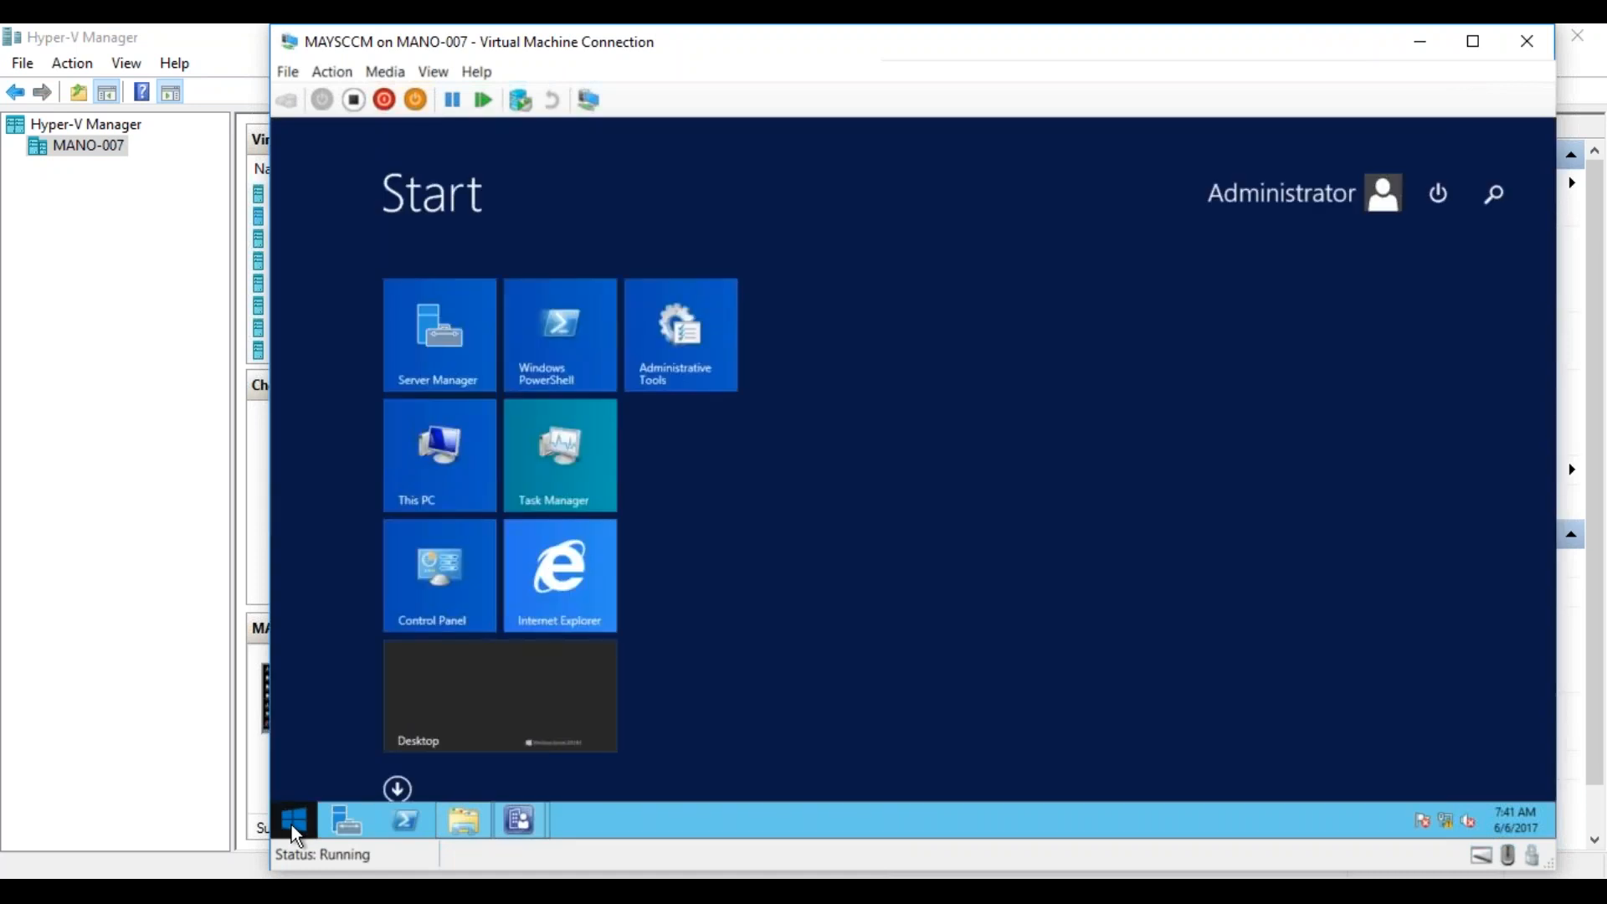
pyautogui.write('sql Server Management Studio')
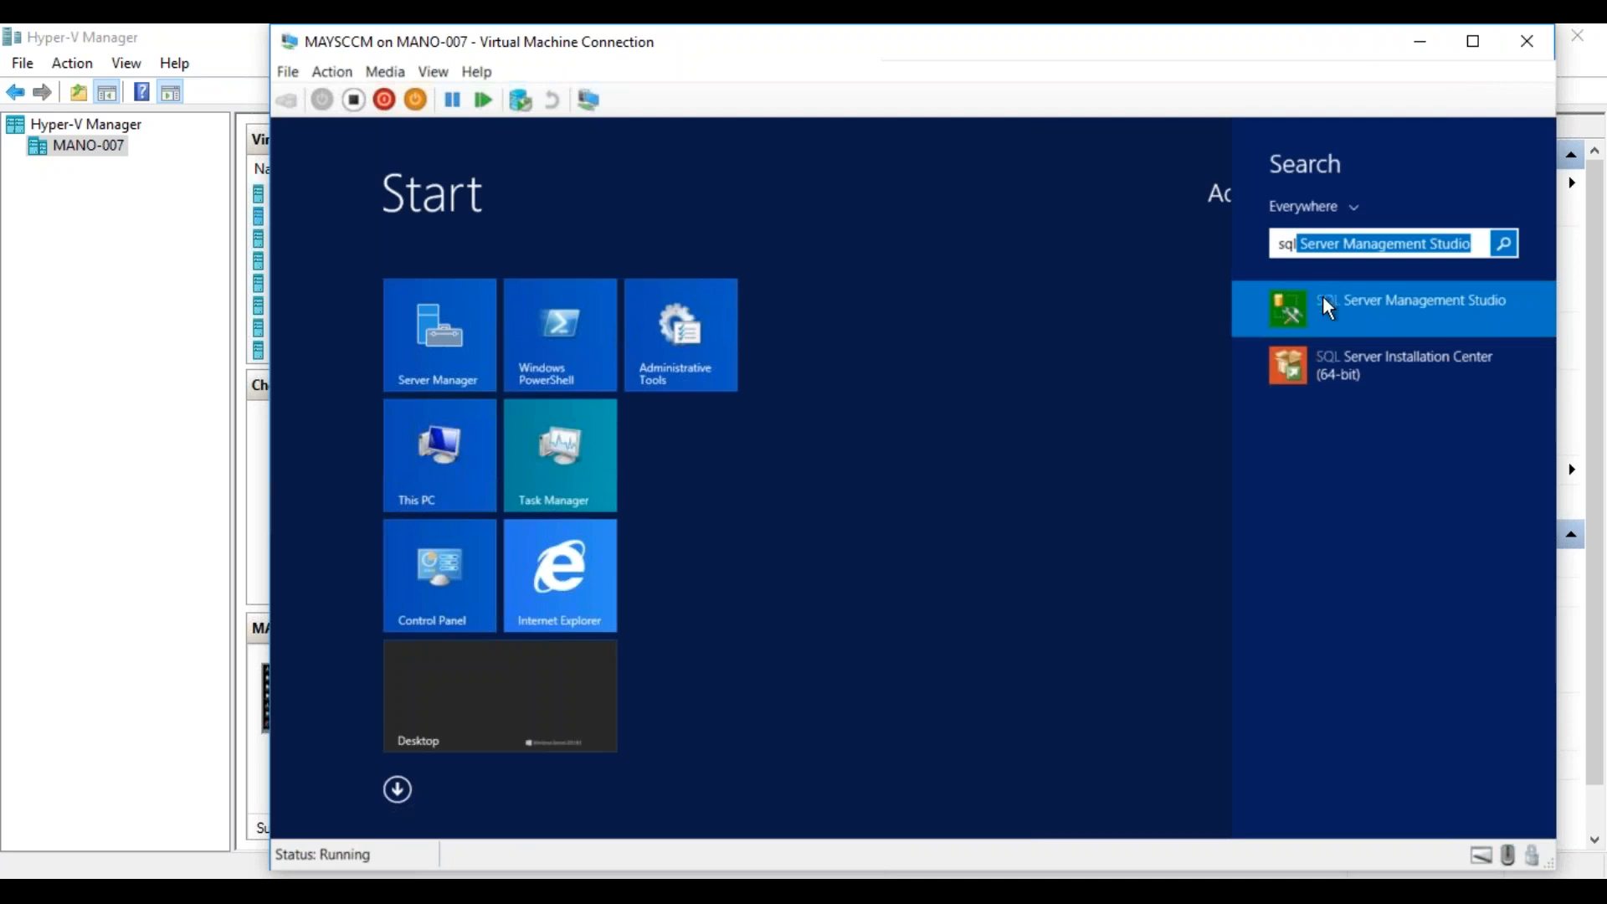
pyautogui.click(1323, 299)
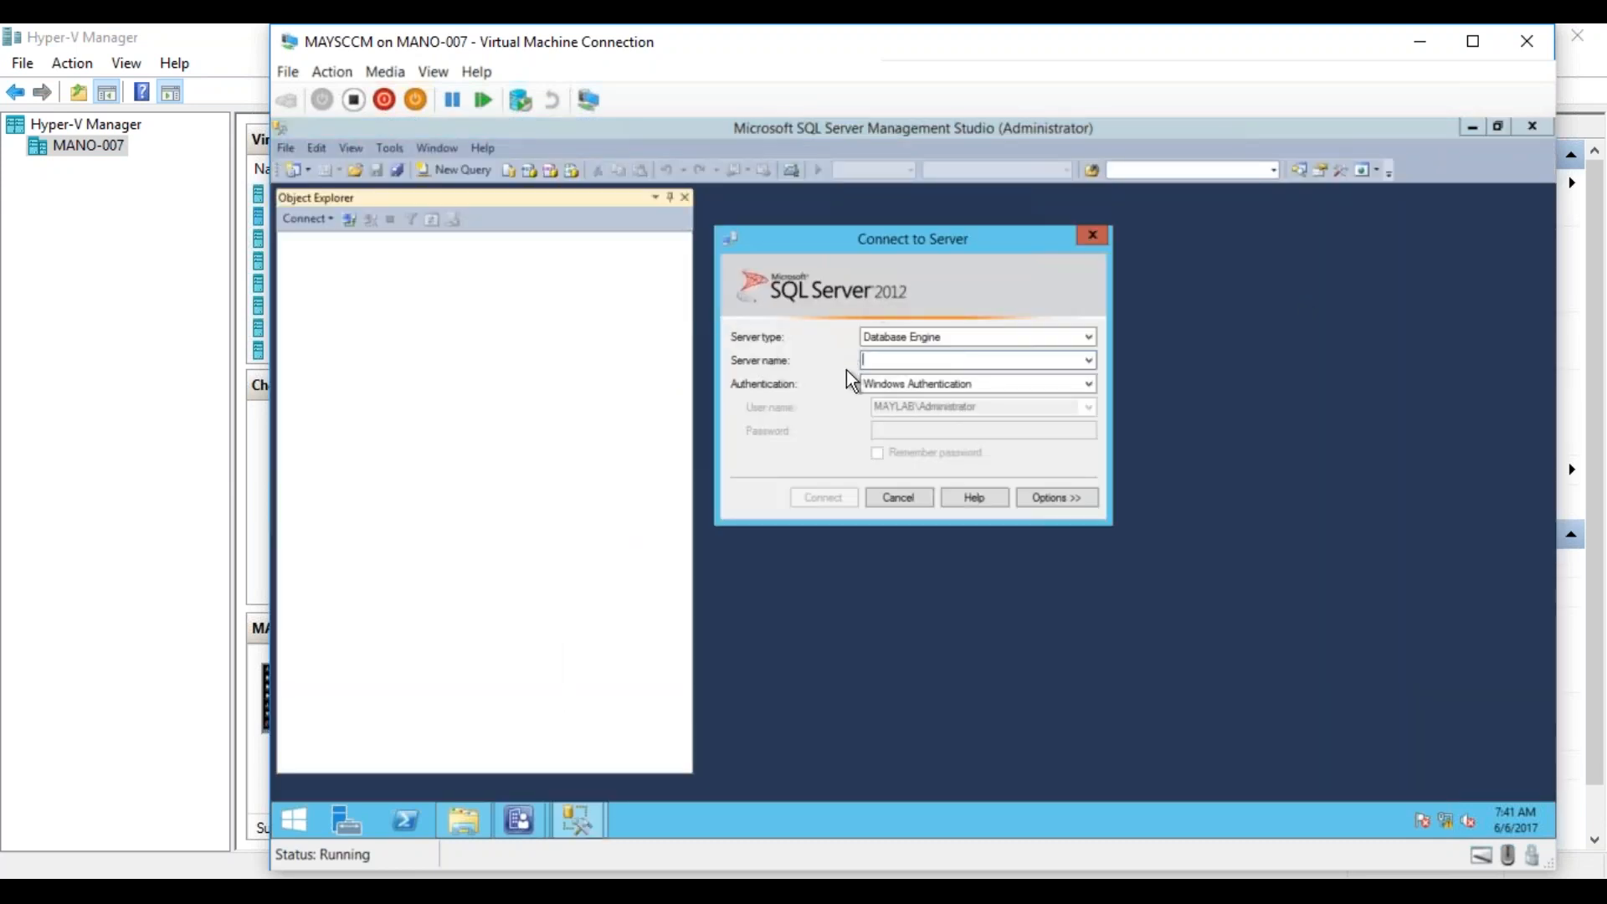
pyautogui.click(1088, 360)
pyautogui.click(1063, 358)
pyautogui.write('localhost')
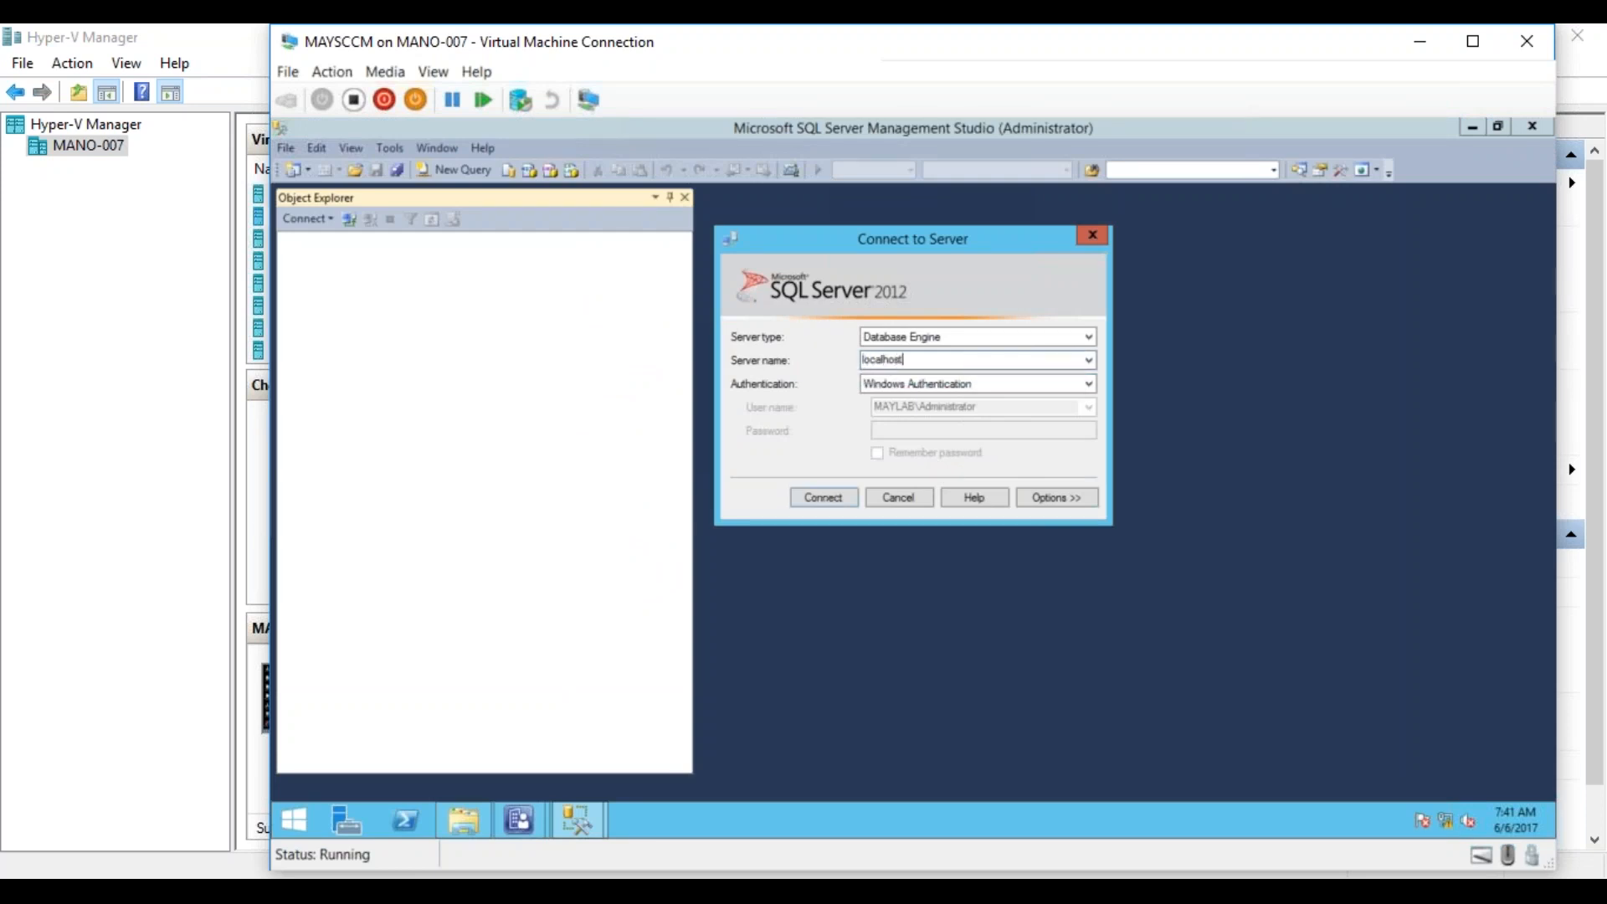
pyautogui.click(829, 497)
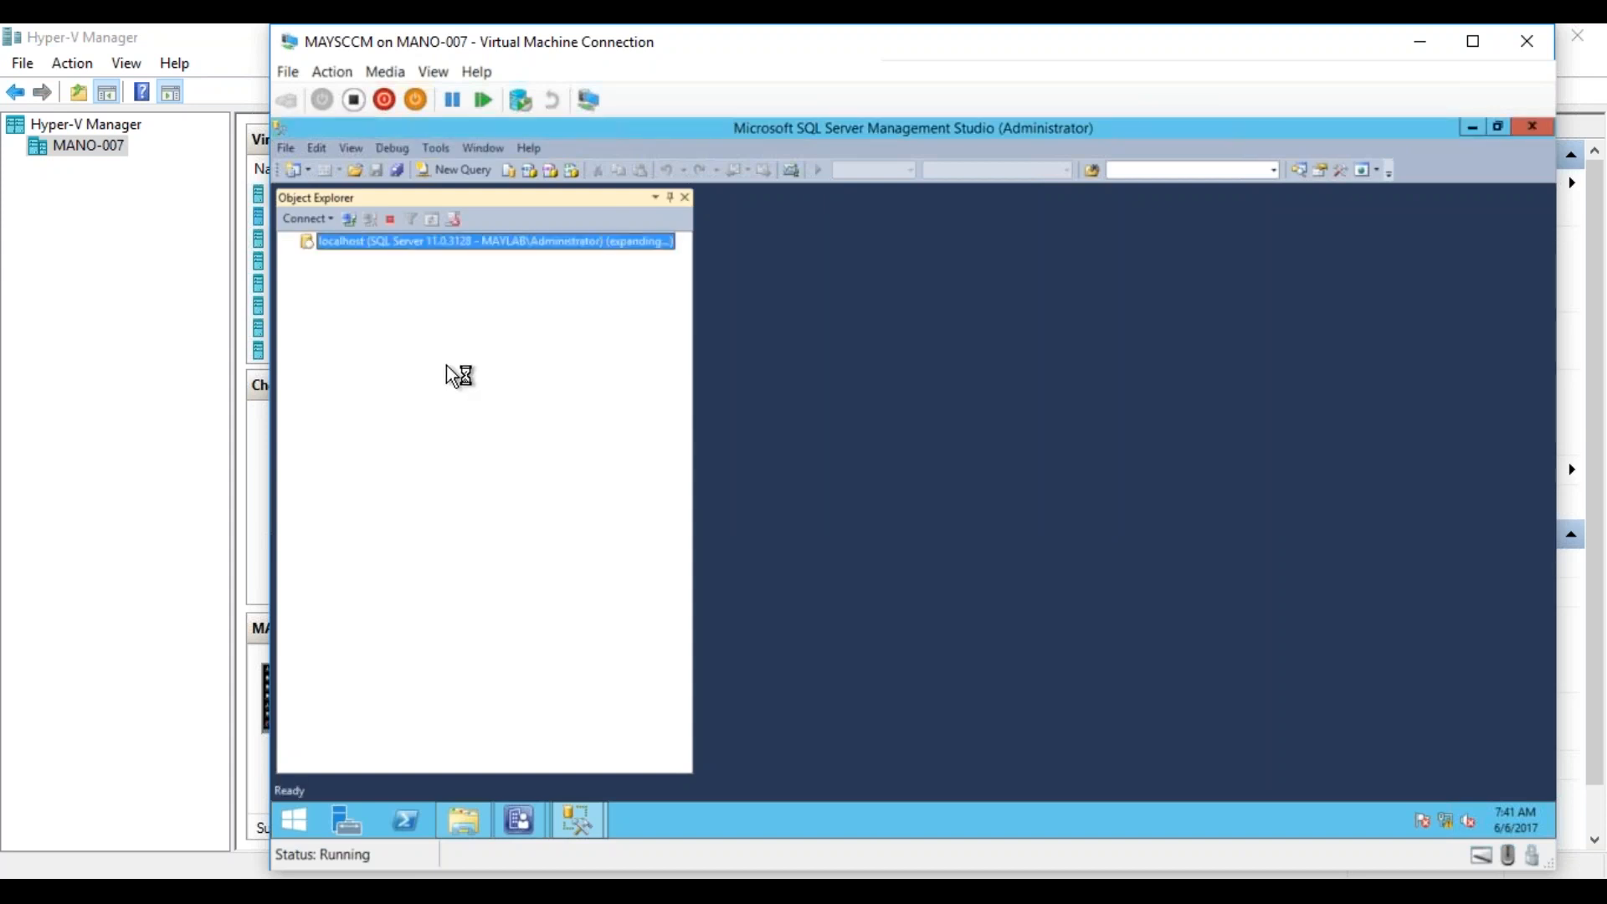
# Expand the Databases node and the CM_MAY database to list its views.
pyautogui.click(307, 259)
pyautogui.click(369, 315)
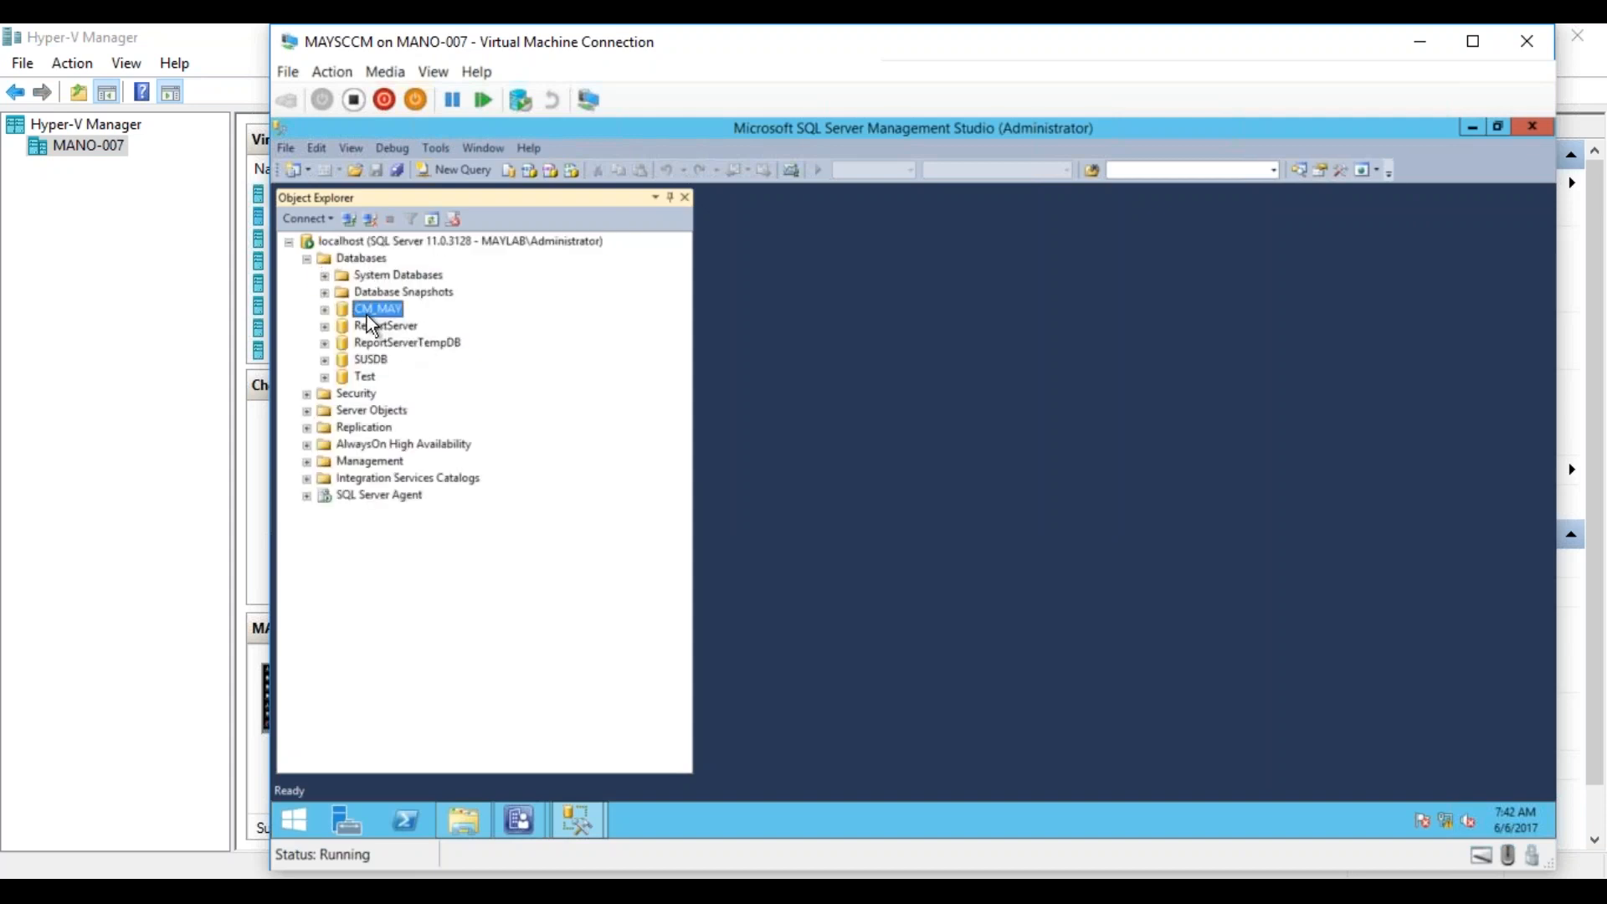
pyautogui.click(325, 311)
pyautogui.click(390, 359)
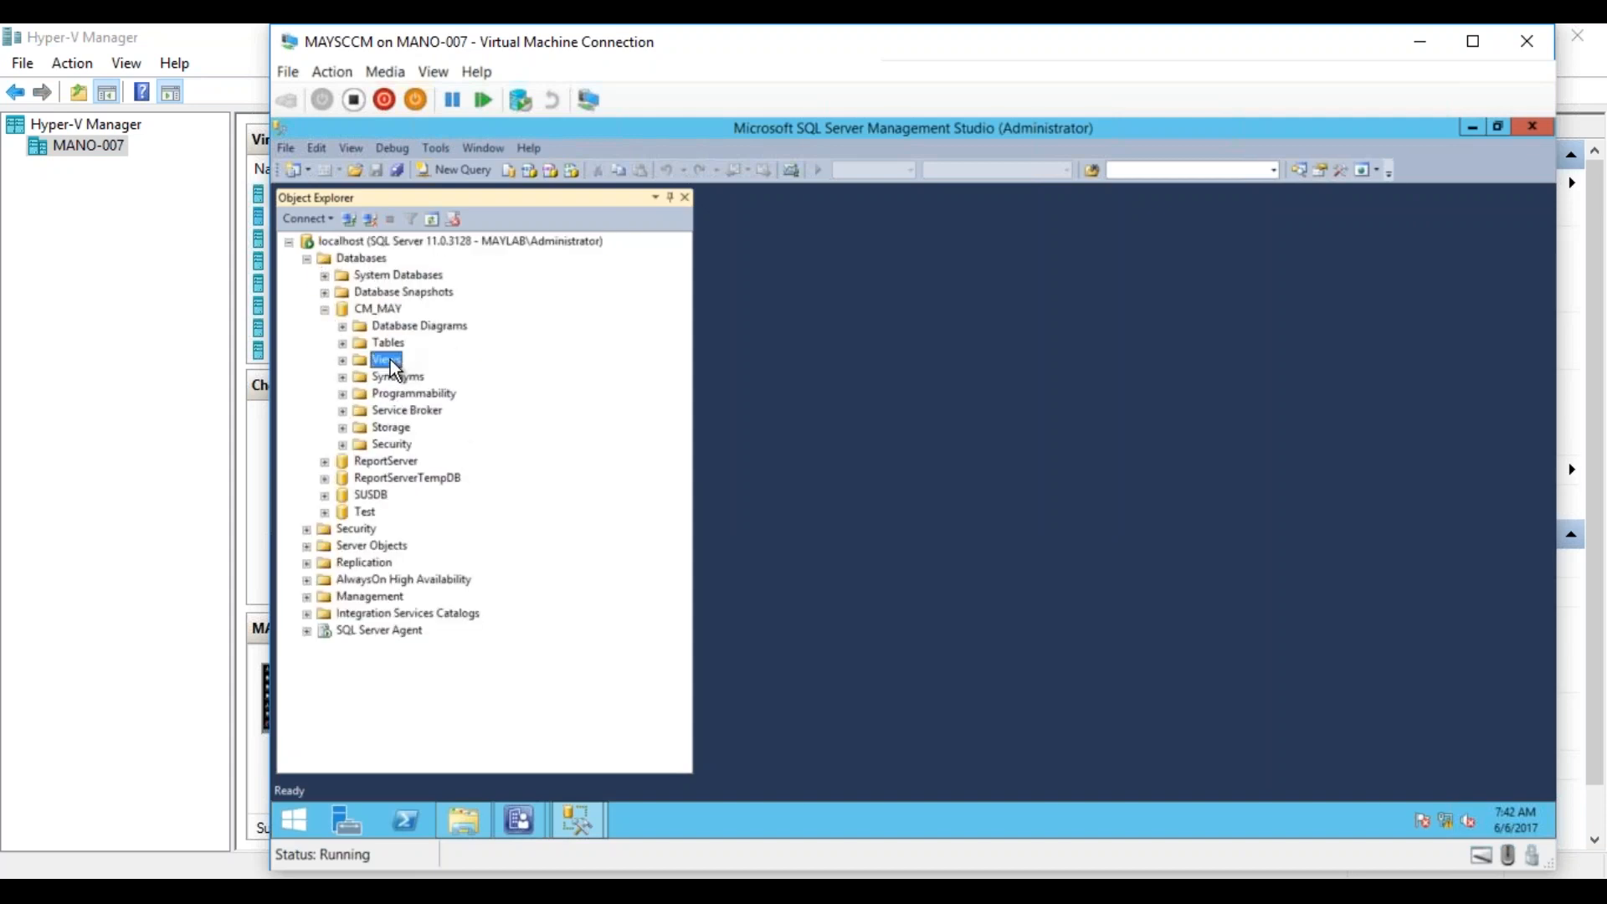
pyautogui.click(342, 361)
# Find the dbo.v_MeterData view in CM_MAY and query its top 1000 rows.
pyautogui.scroll(-20, 683, 524)
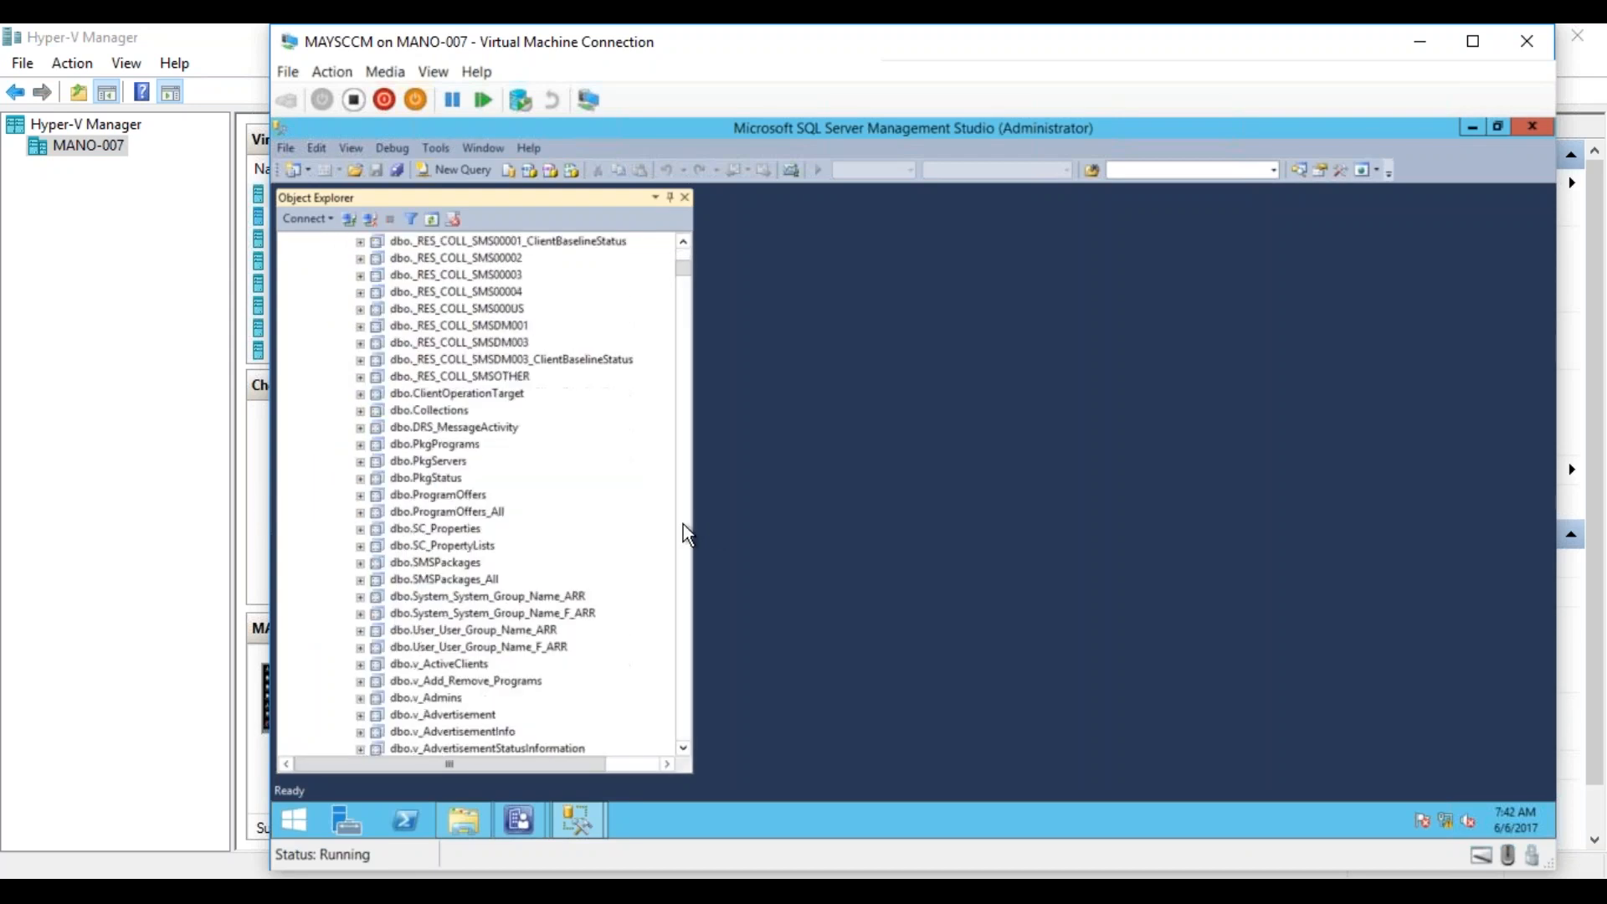
pyautogui.scroll(-20, 683, 524)
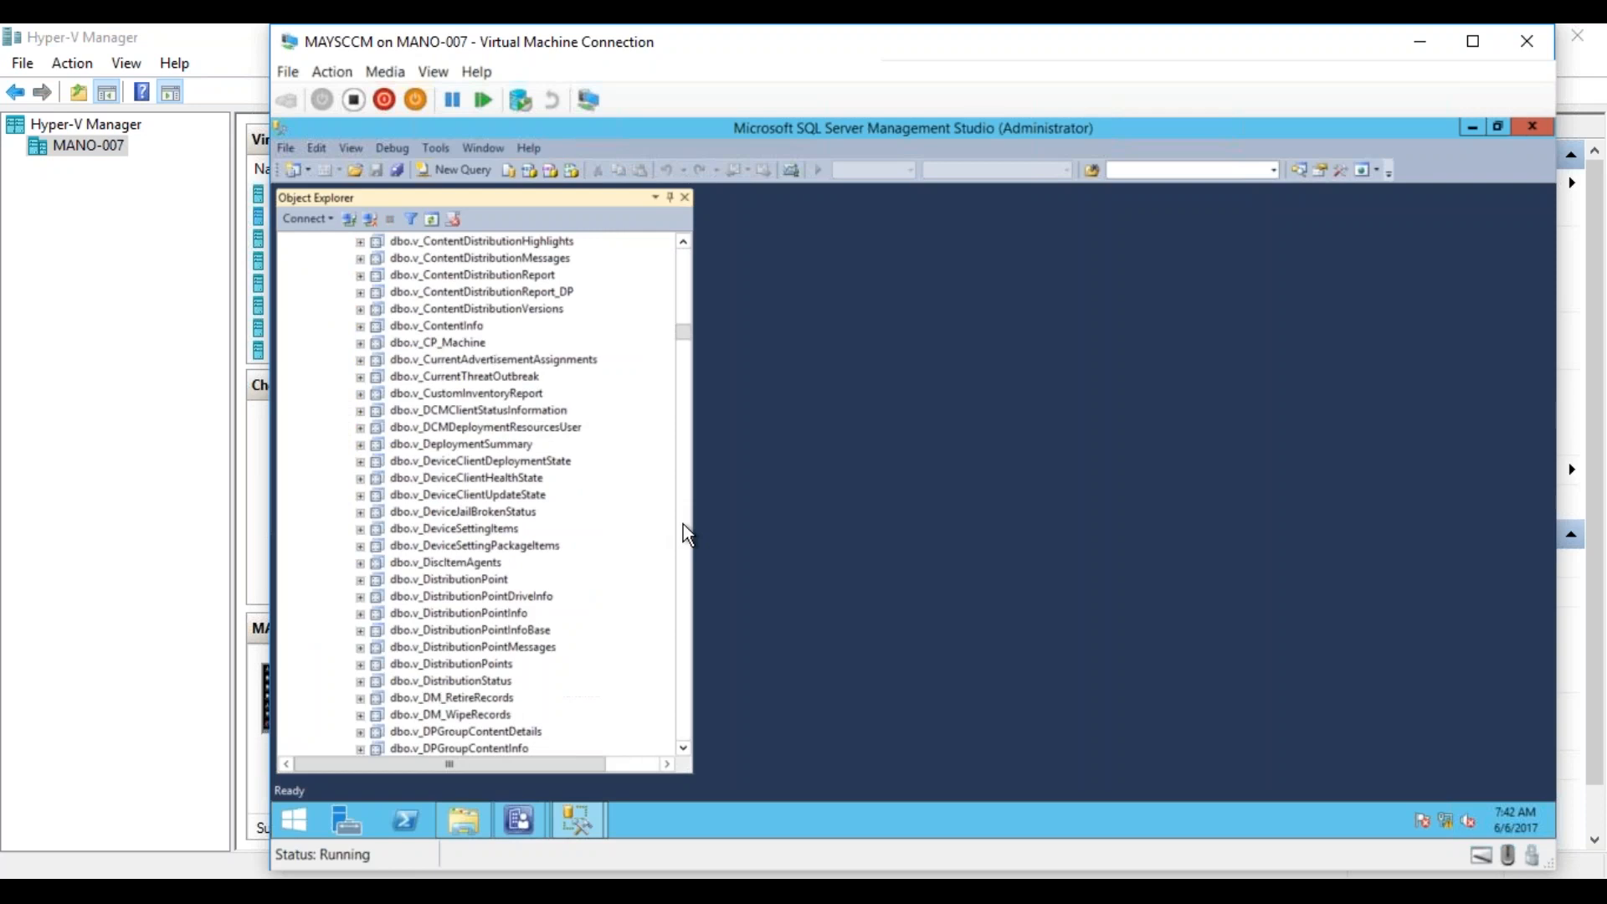
pyautogui.scroll(-20, 684, 524)
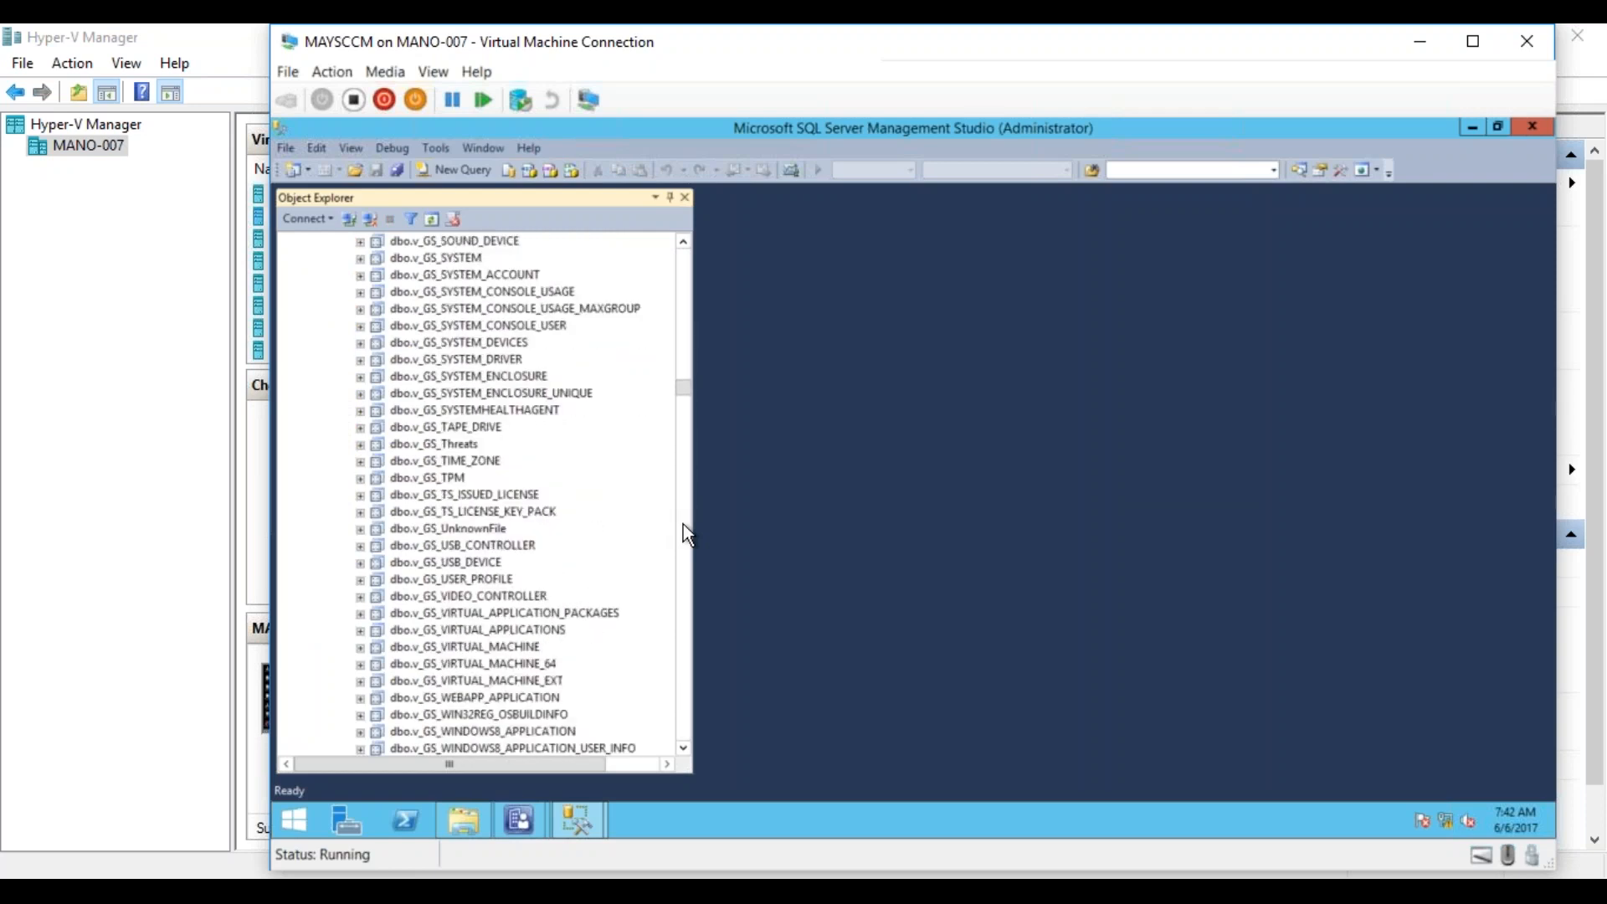
pyautogui.scroll(-10, 683, 525)
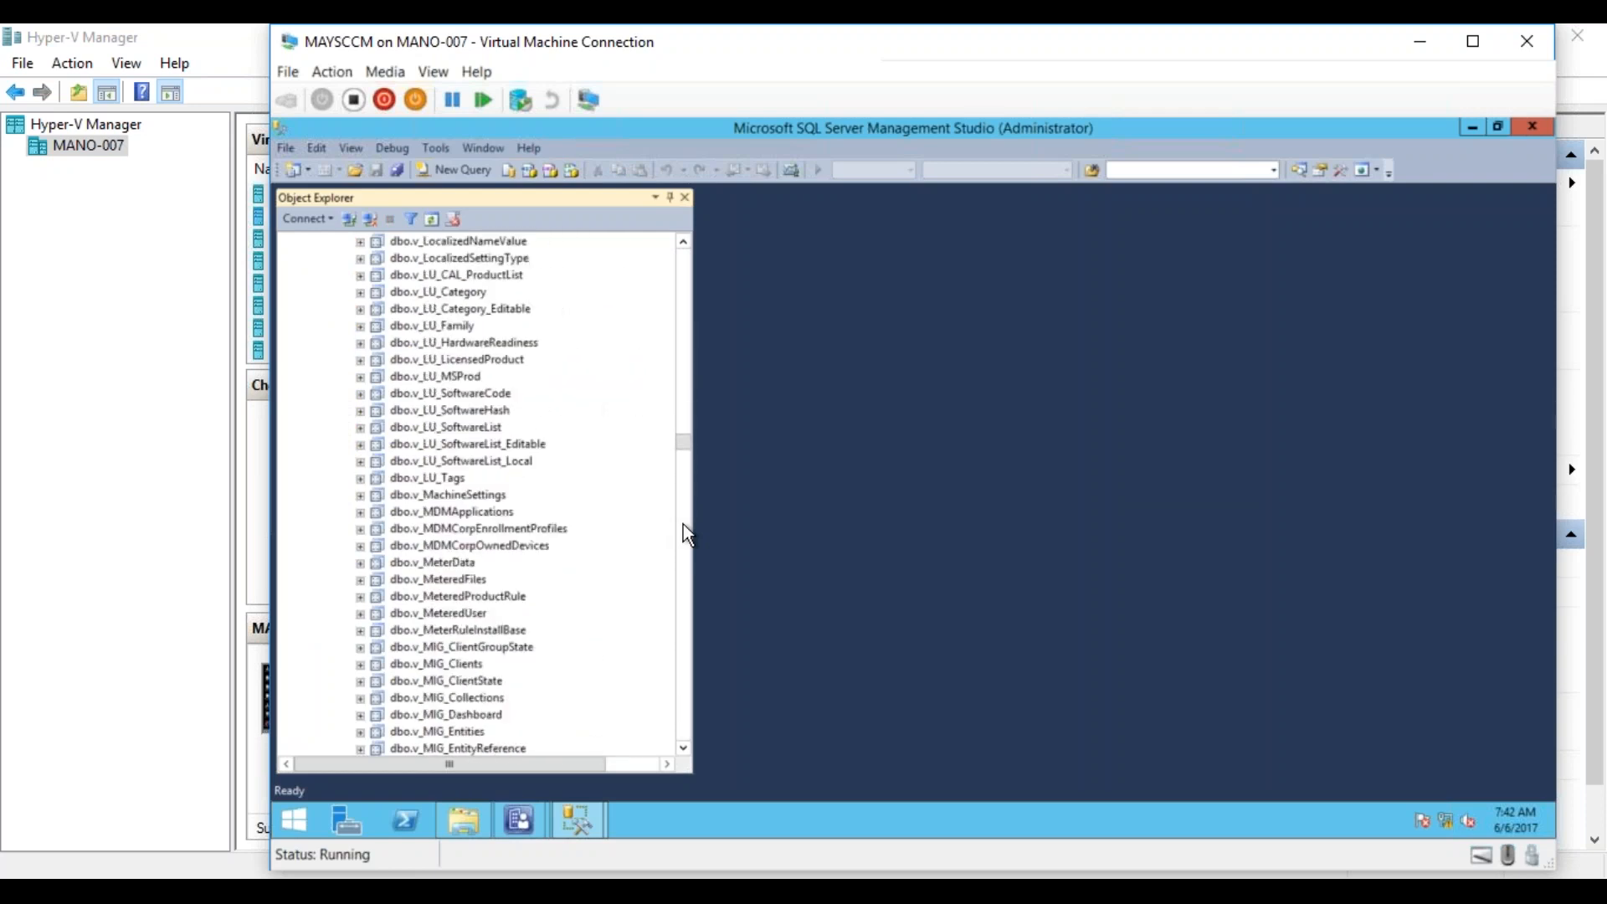
pyautogui.rightClick(451, 573)
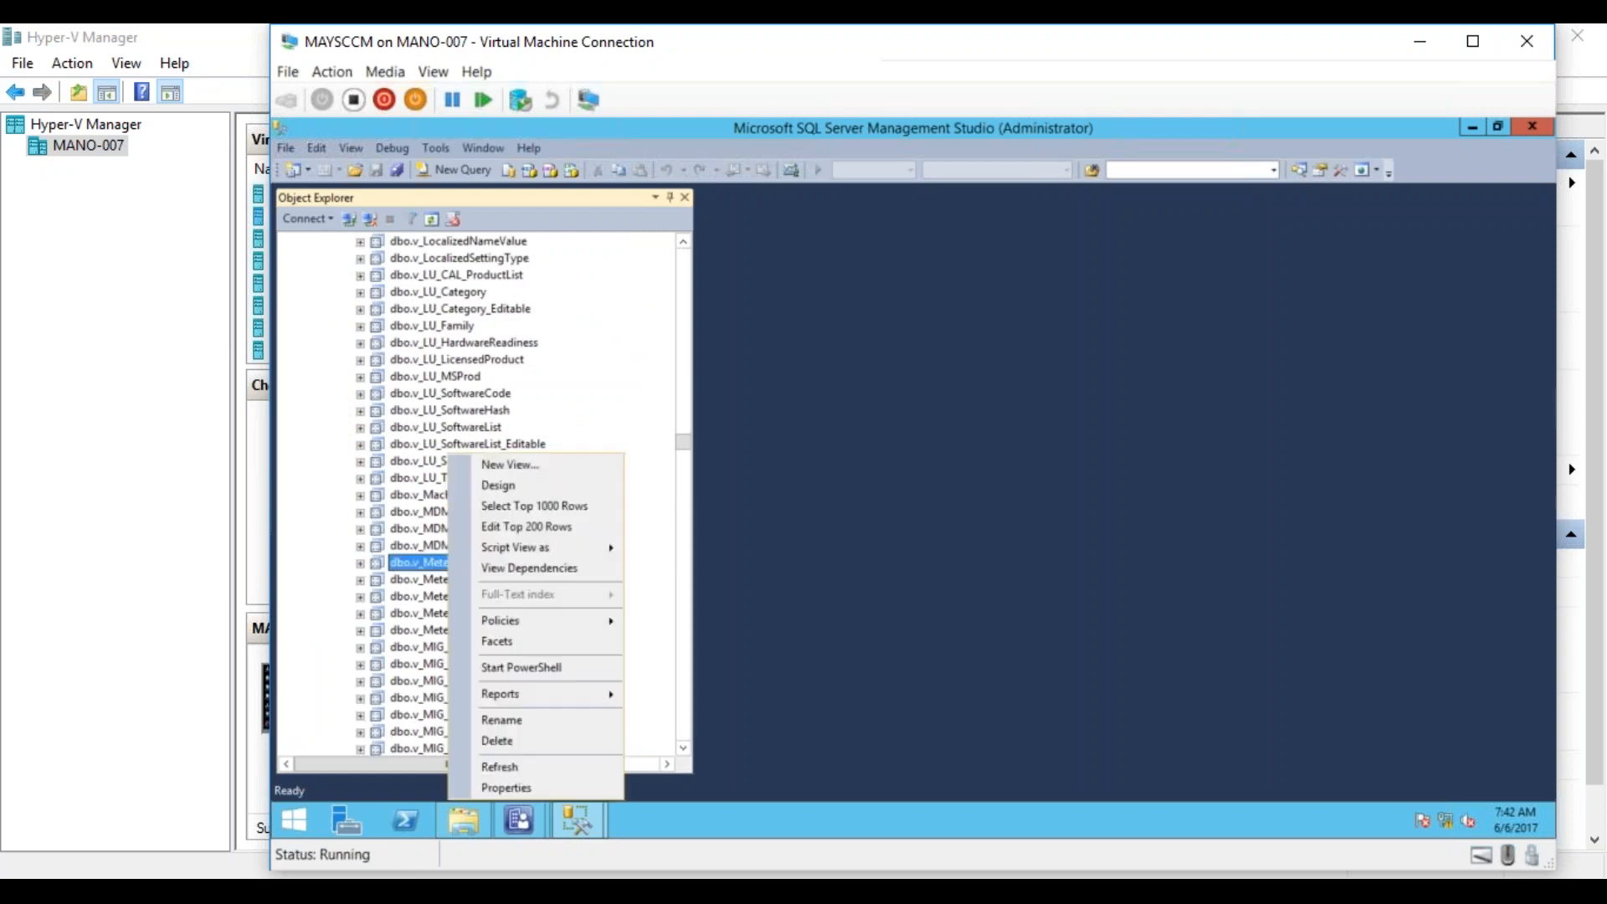
pyautogui.click(530, 507)
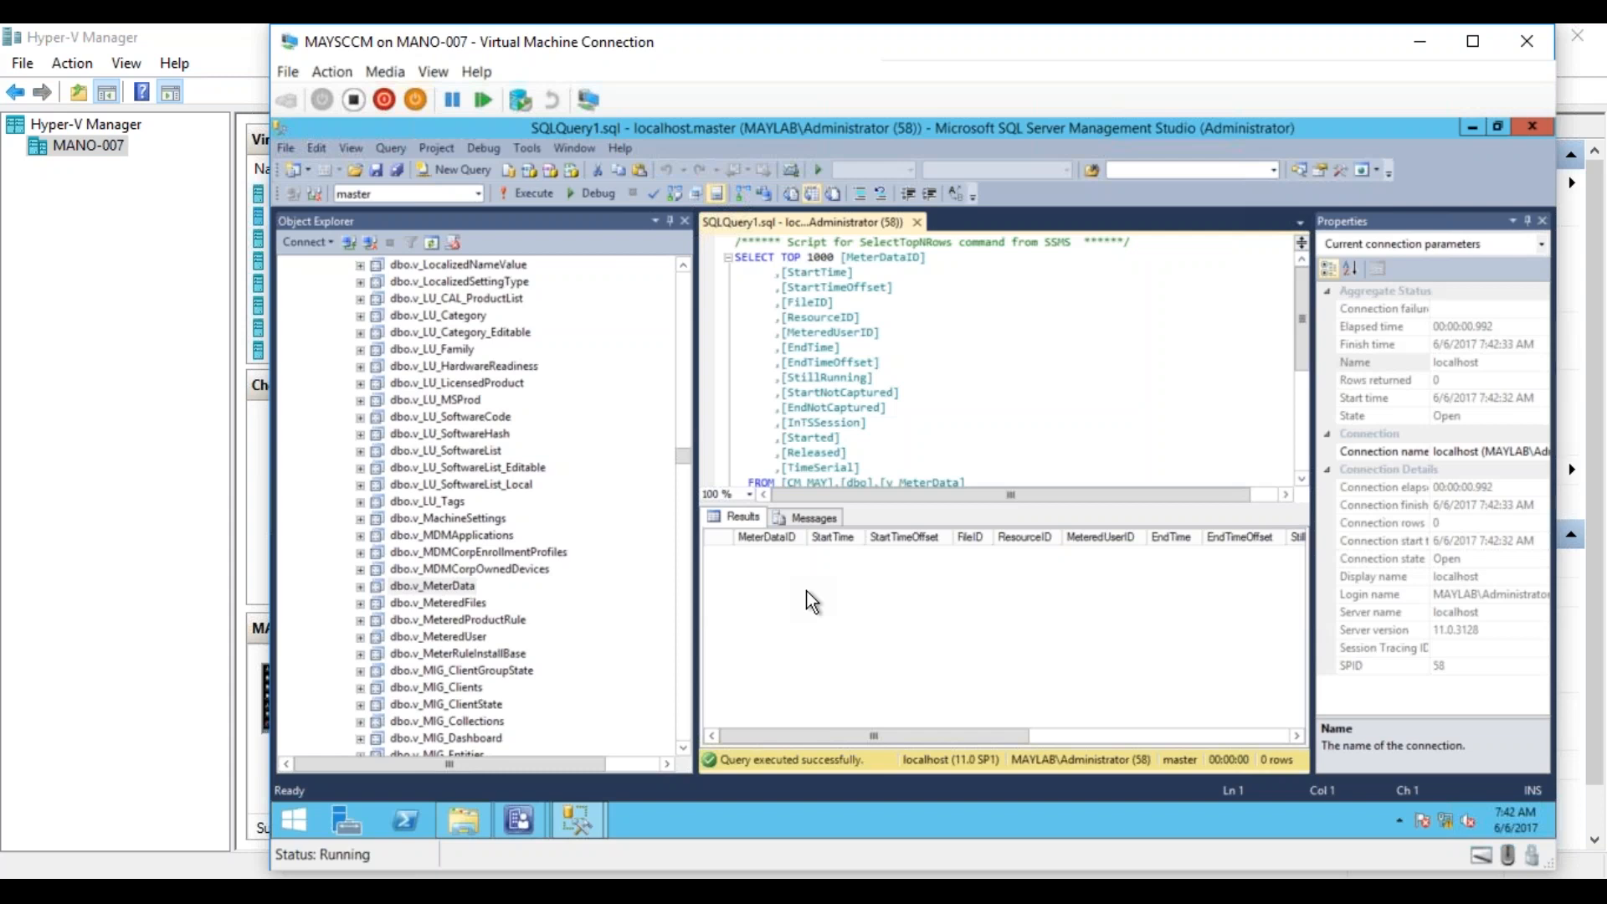
pyautogui.moveTo(515, 816)
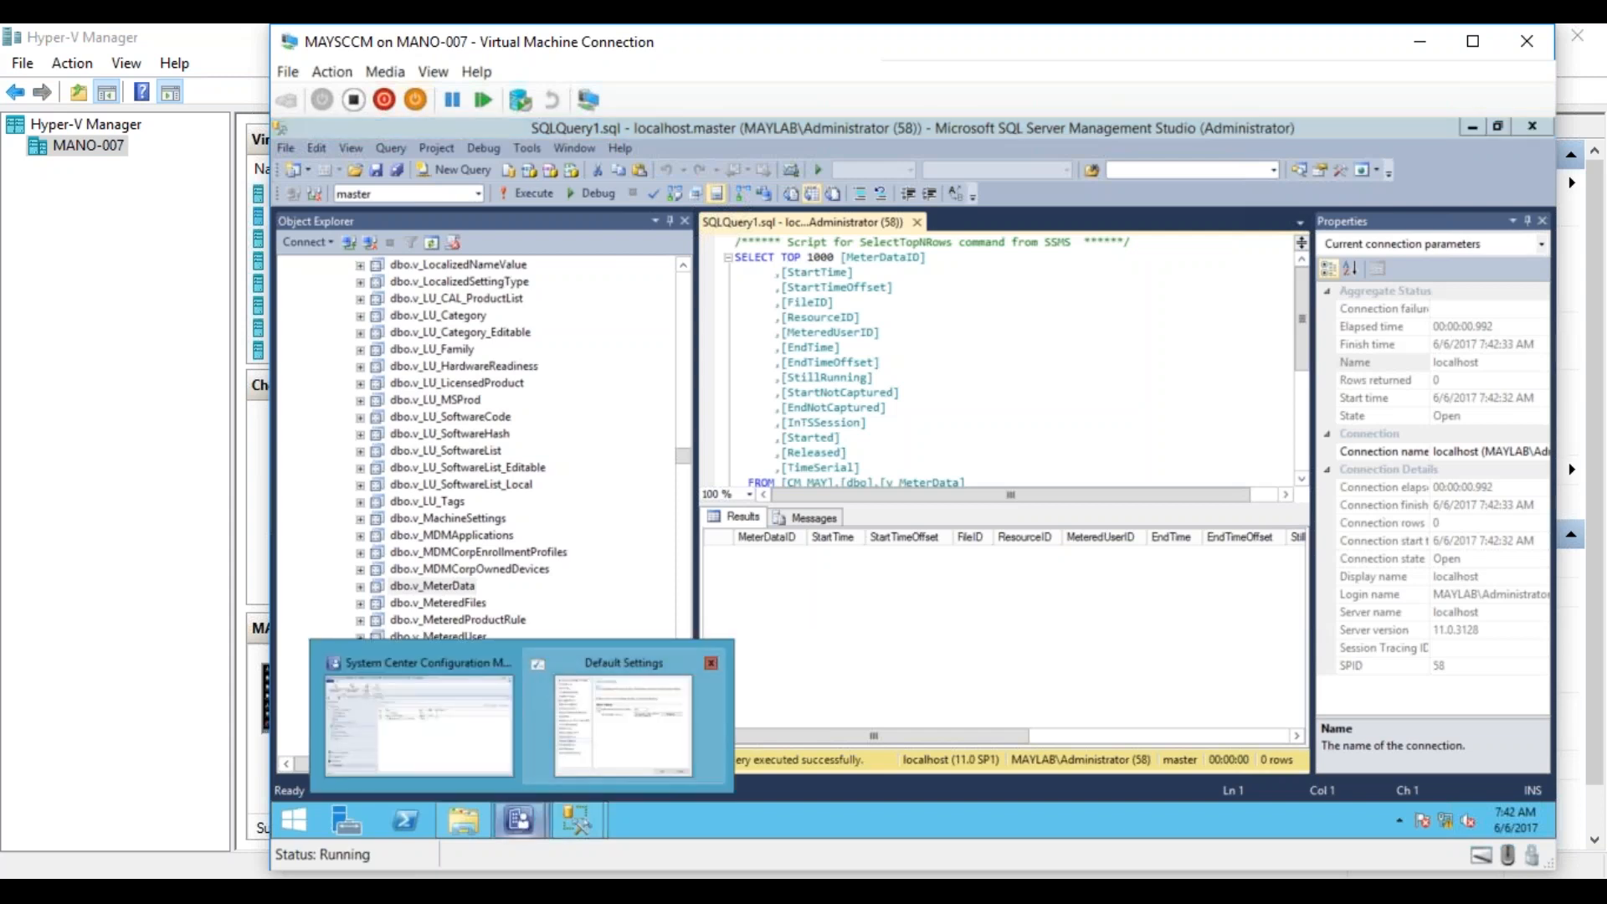
# In the Default Settings for Software Metering, set data collection to a simple schedule of every 1 minute and save the client settings.
pyautogui.click(628, 728)
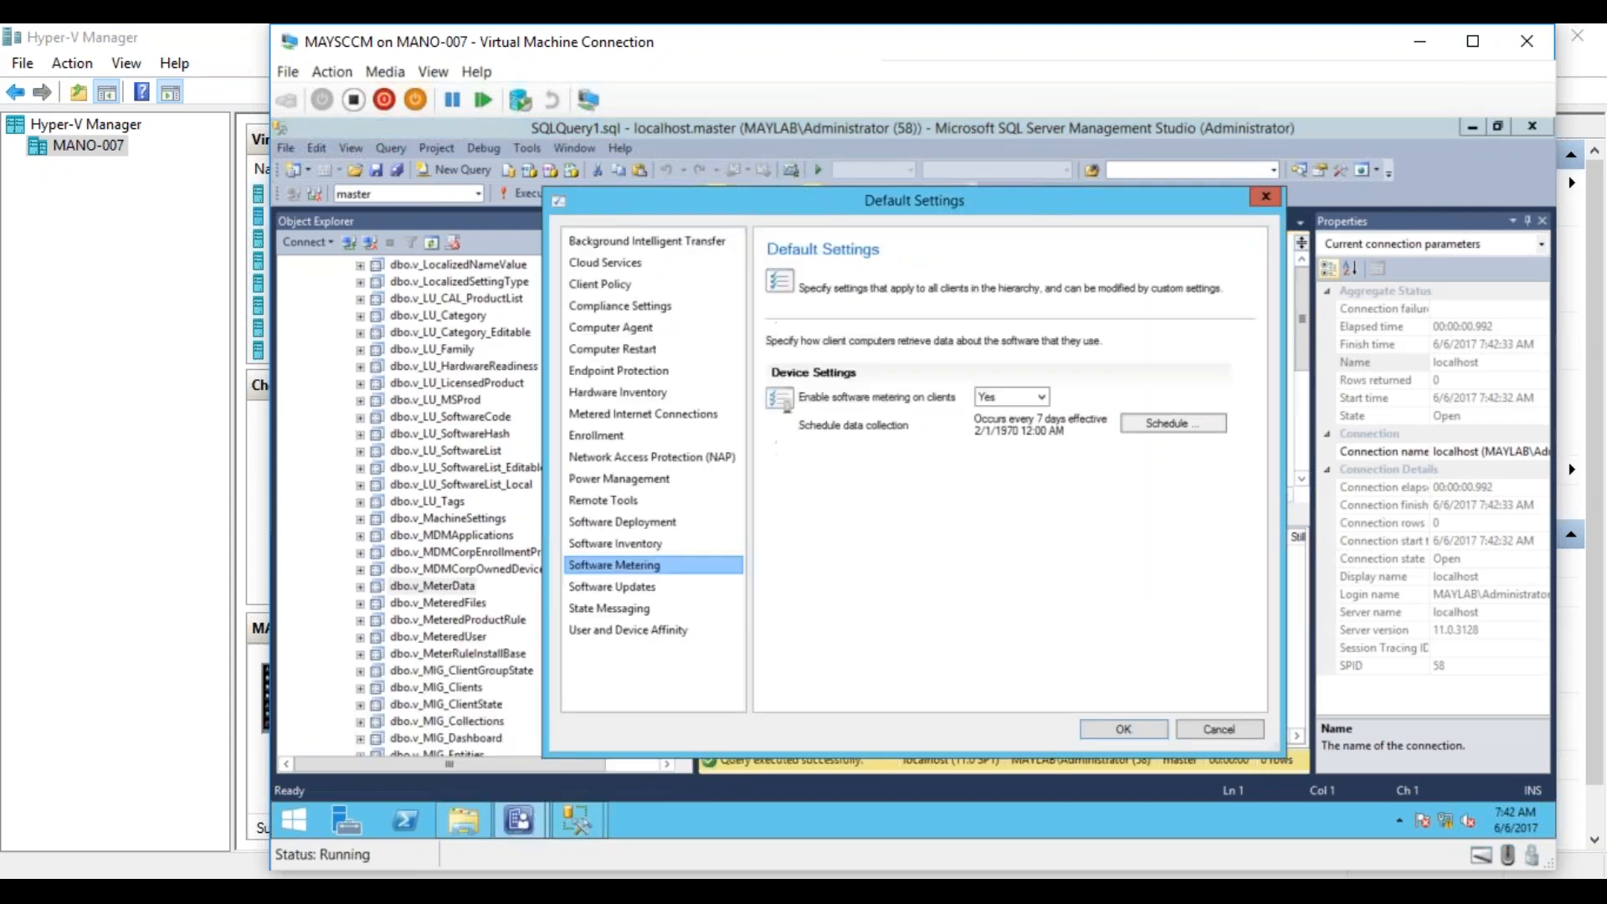
pyautogui.click(1147, 422)
pyautogui.moveTo(930, 430); pyautogui.dragTo(902, 425)
pyautogui.write('1')
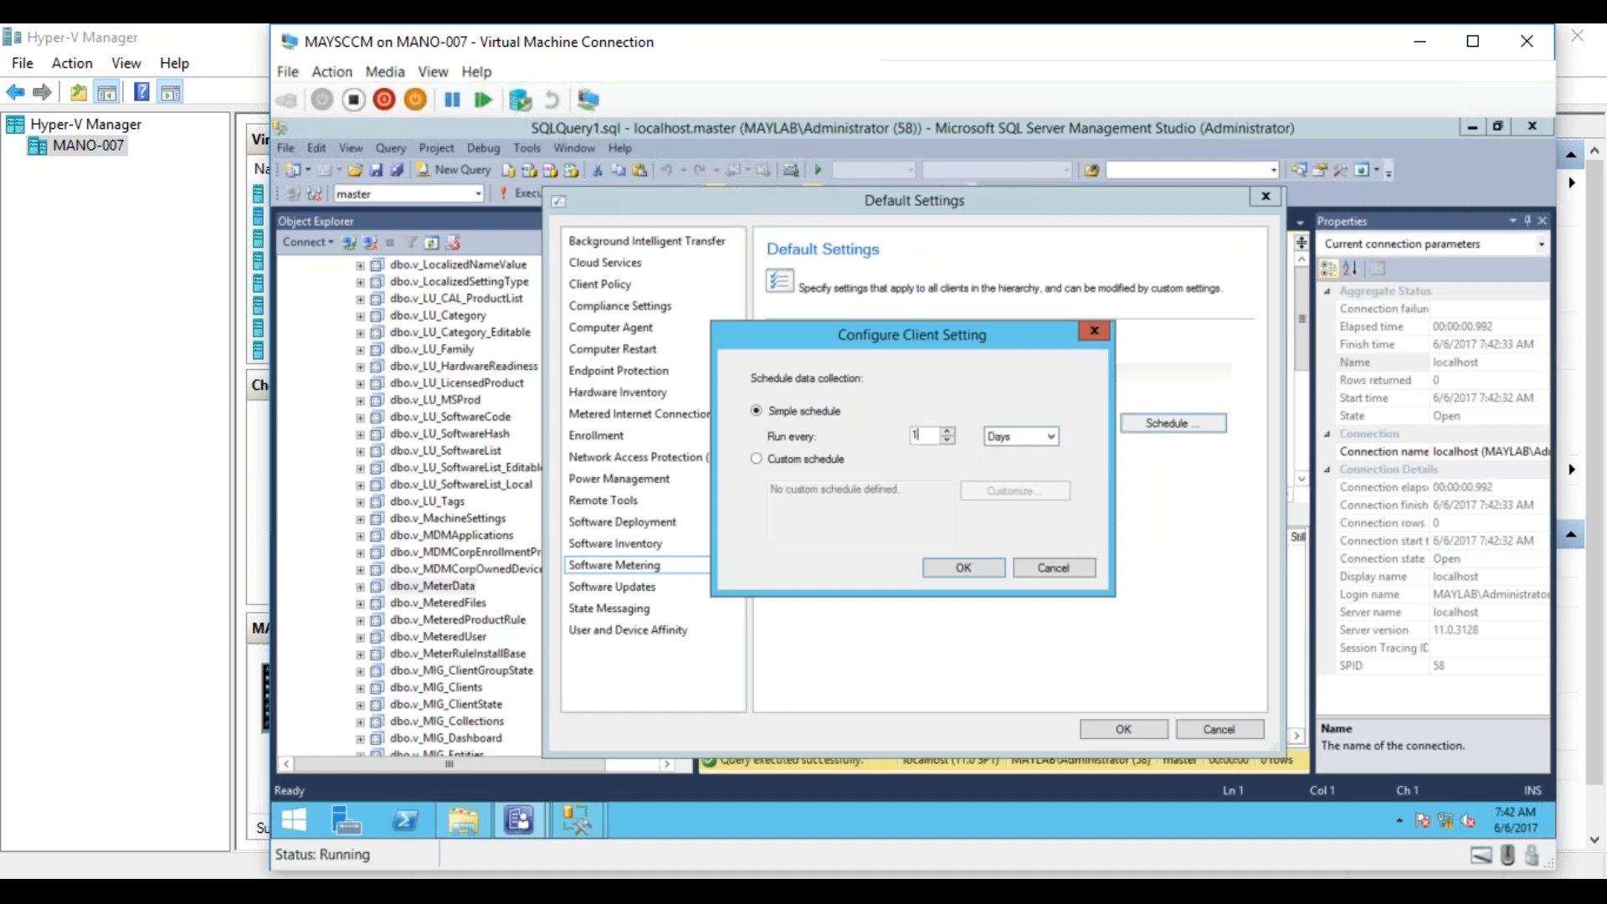
pyautogui.click(1008, 437)
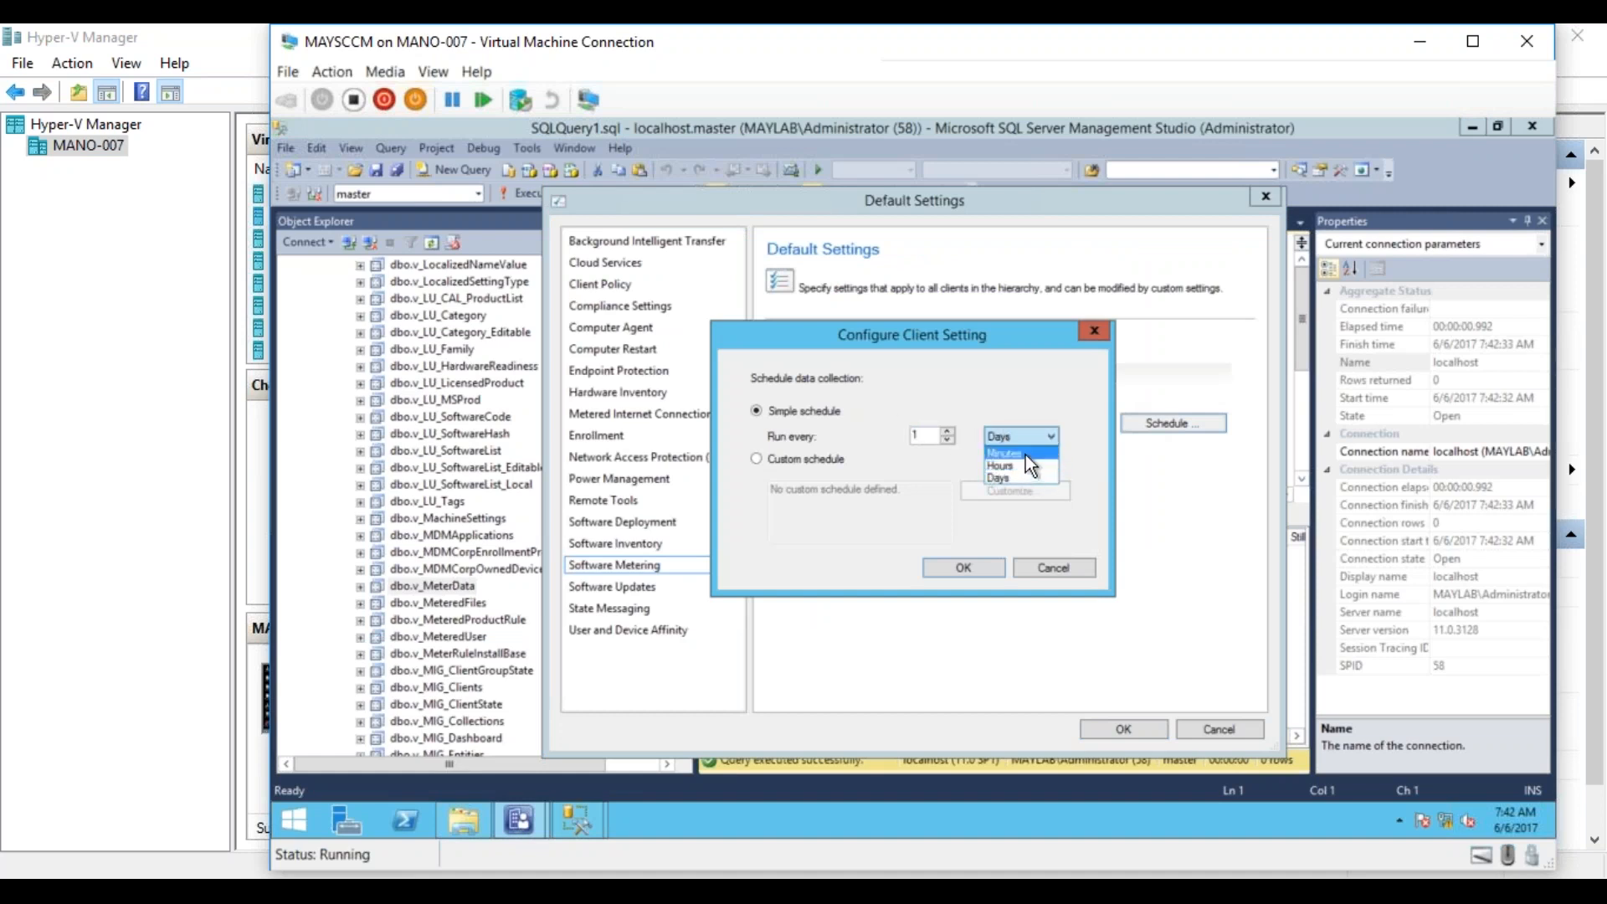
pyautogui.click(973, 568)
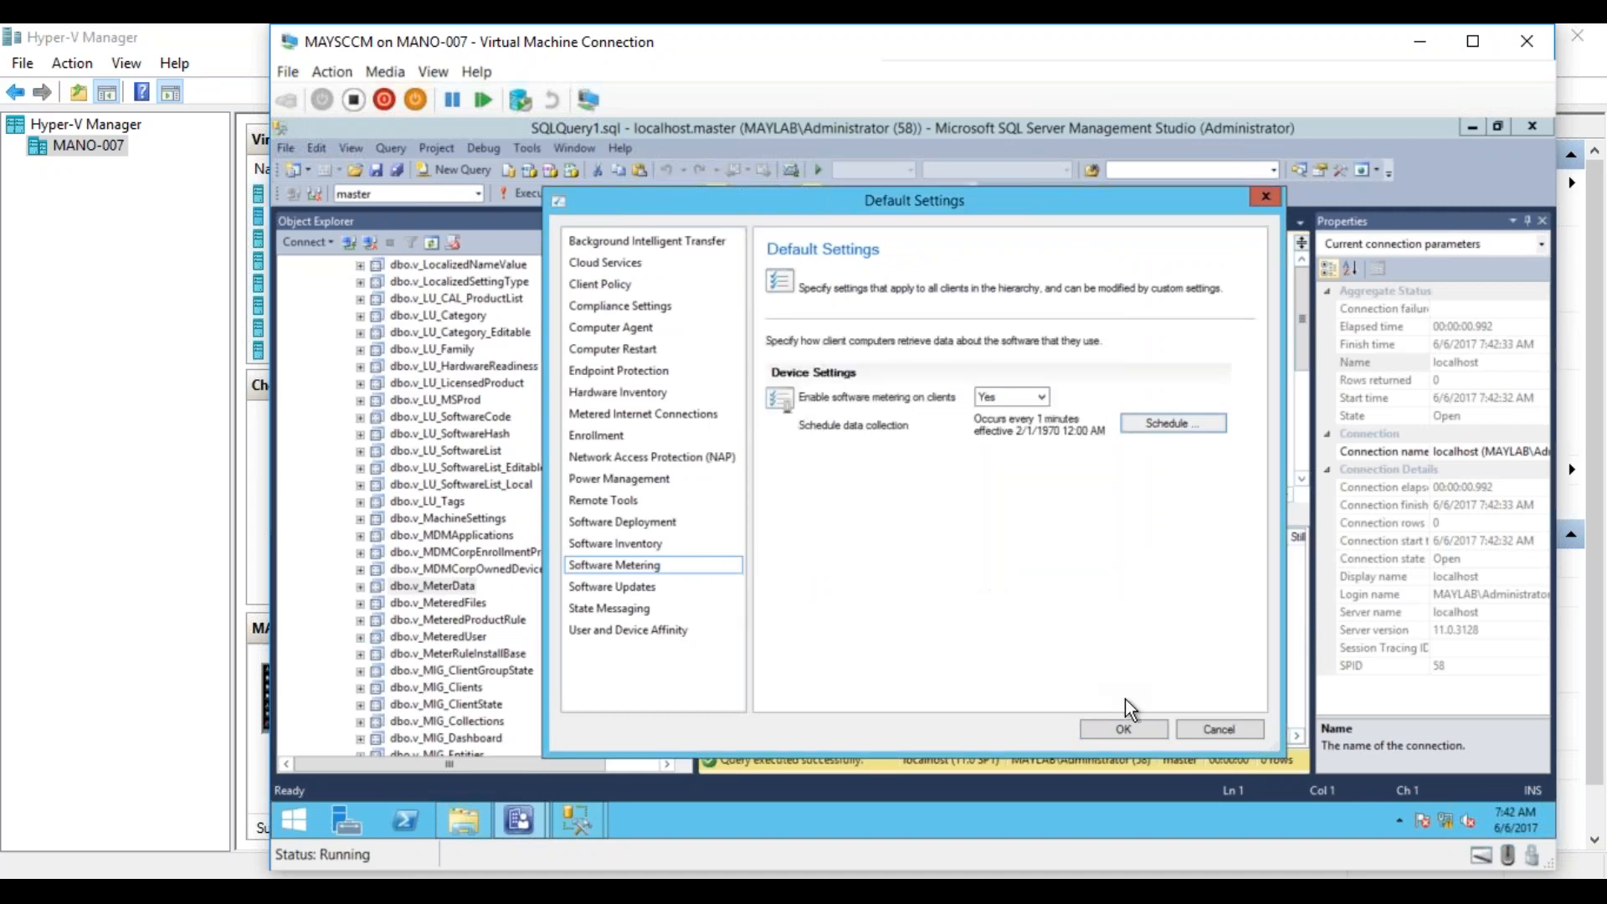
pyautogui.click(1124, 729)
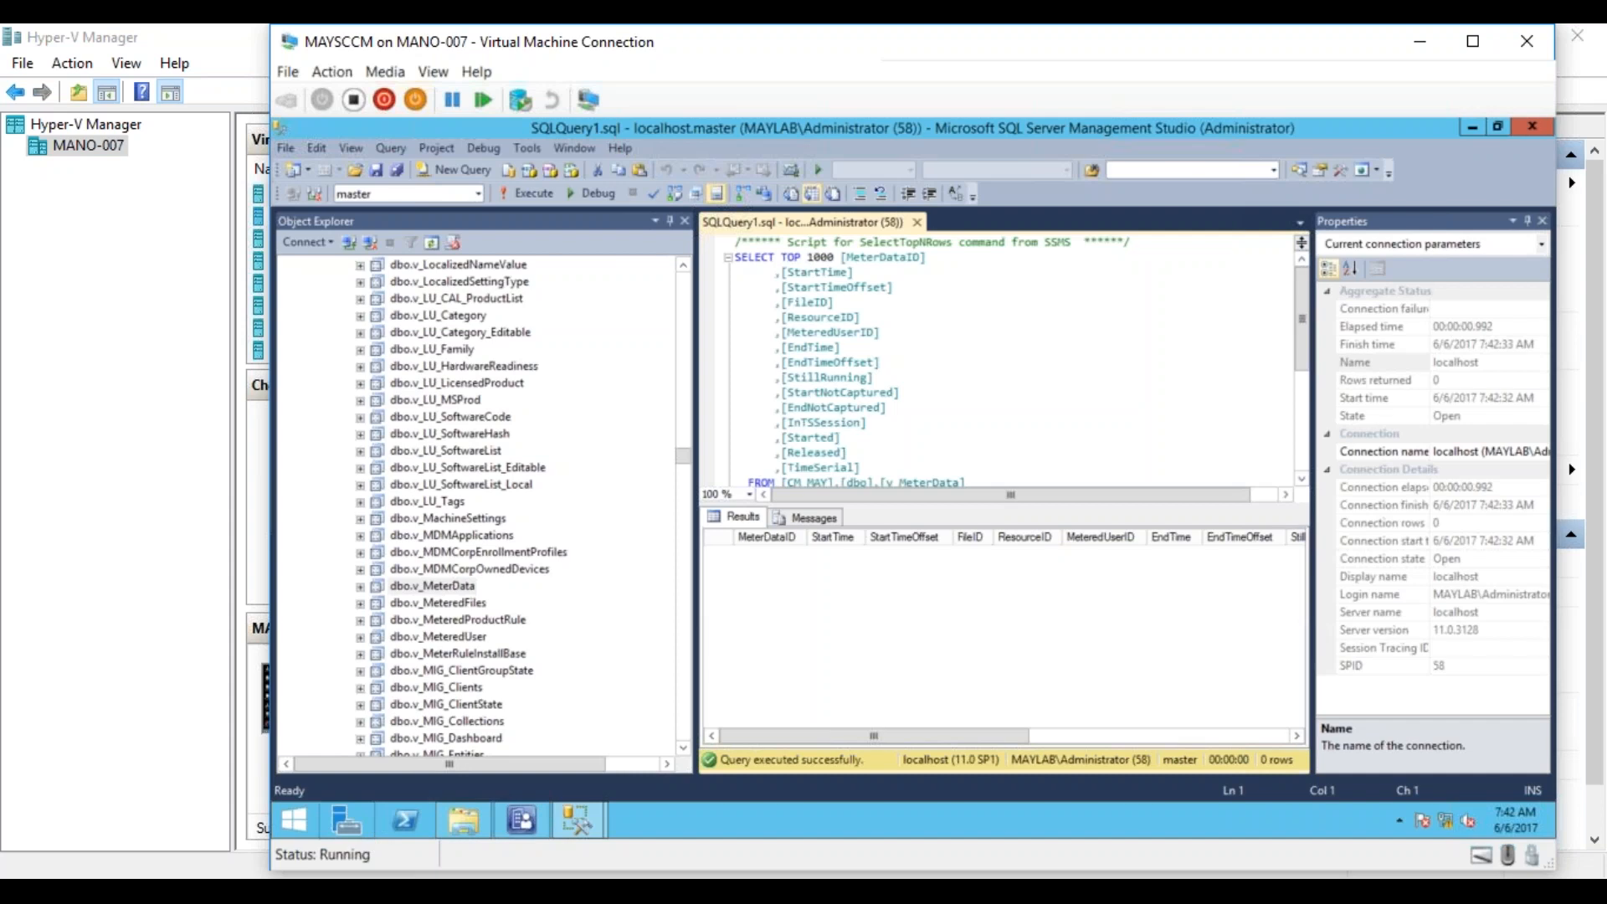
# Switch to the MAY_Test01 virtual machine and open the Configuration Manager properties from its Control Panel.
pyautogui.click(315, 892)
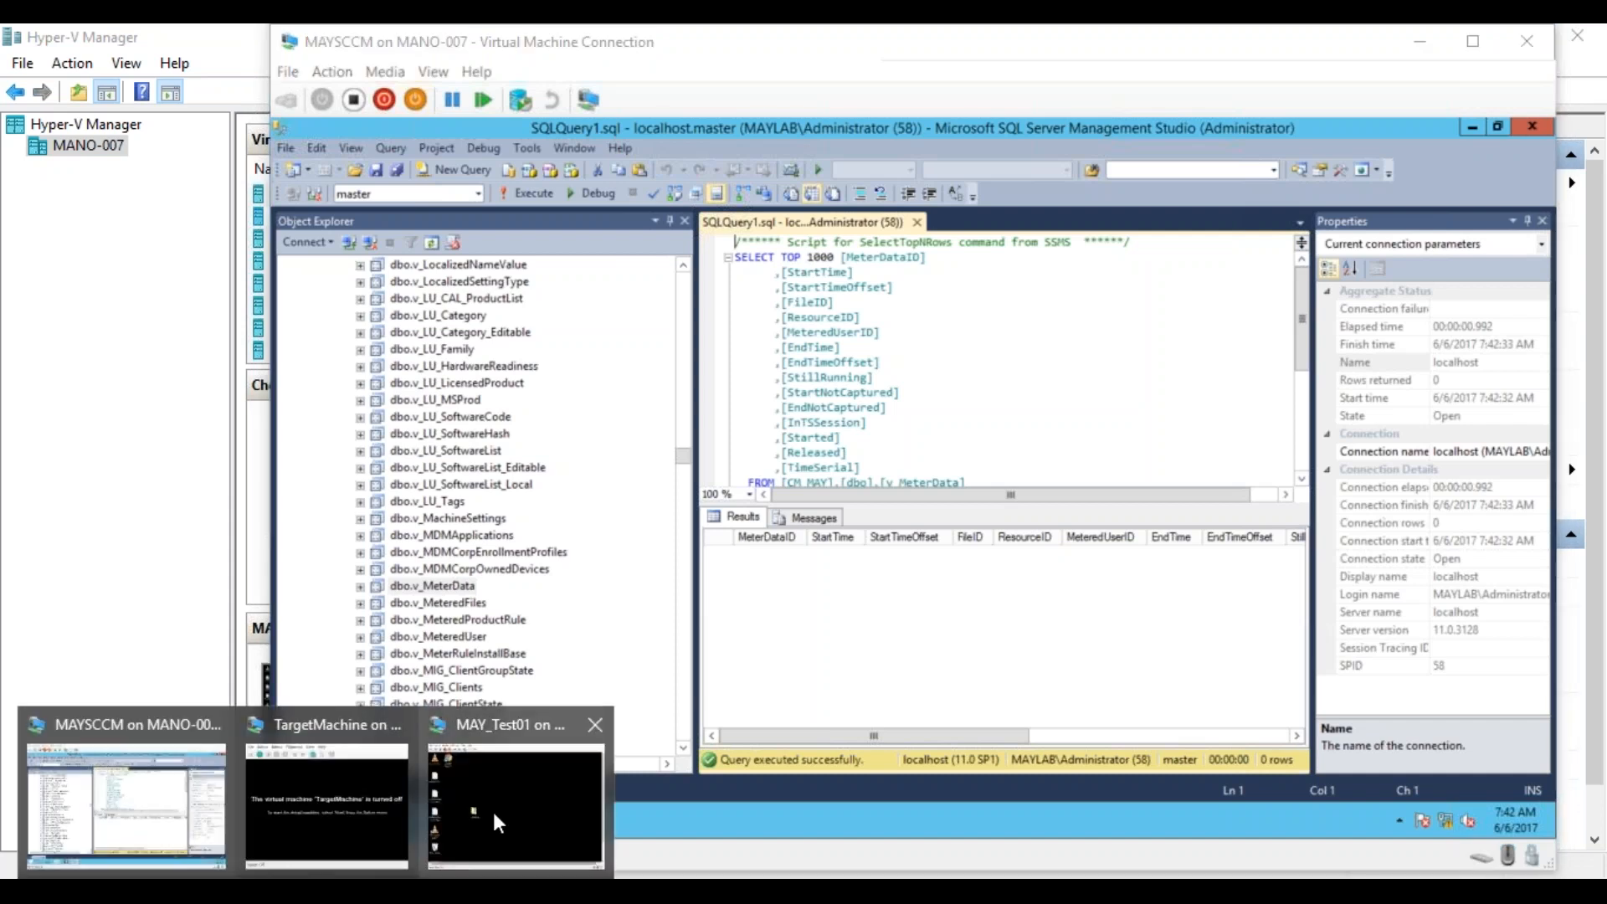
pyautogui.click(494, 812)
pyautogui.moveTo(1450, 665); pyautogui.dragTo(1450, 795)
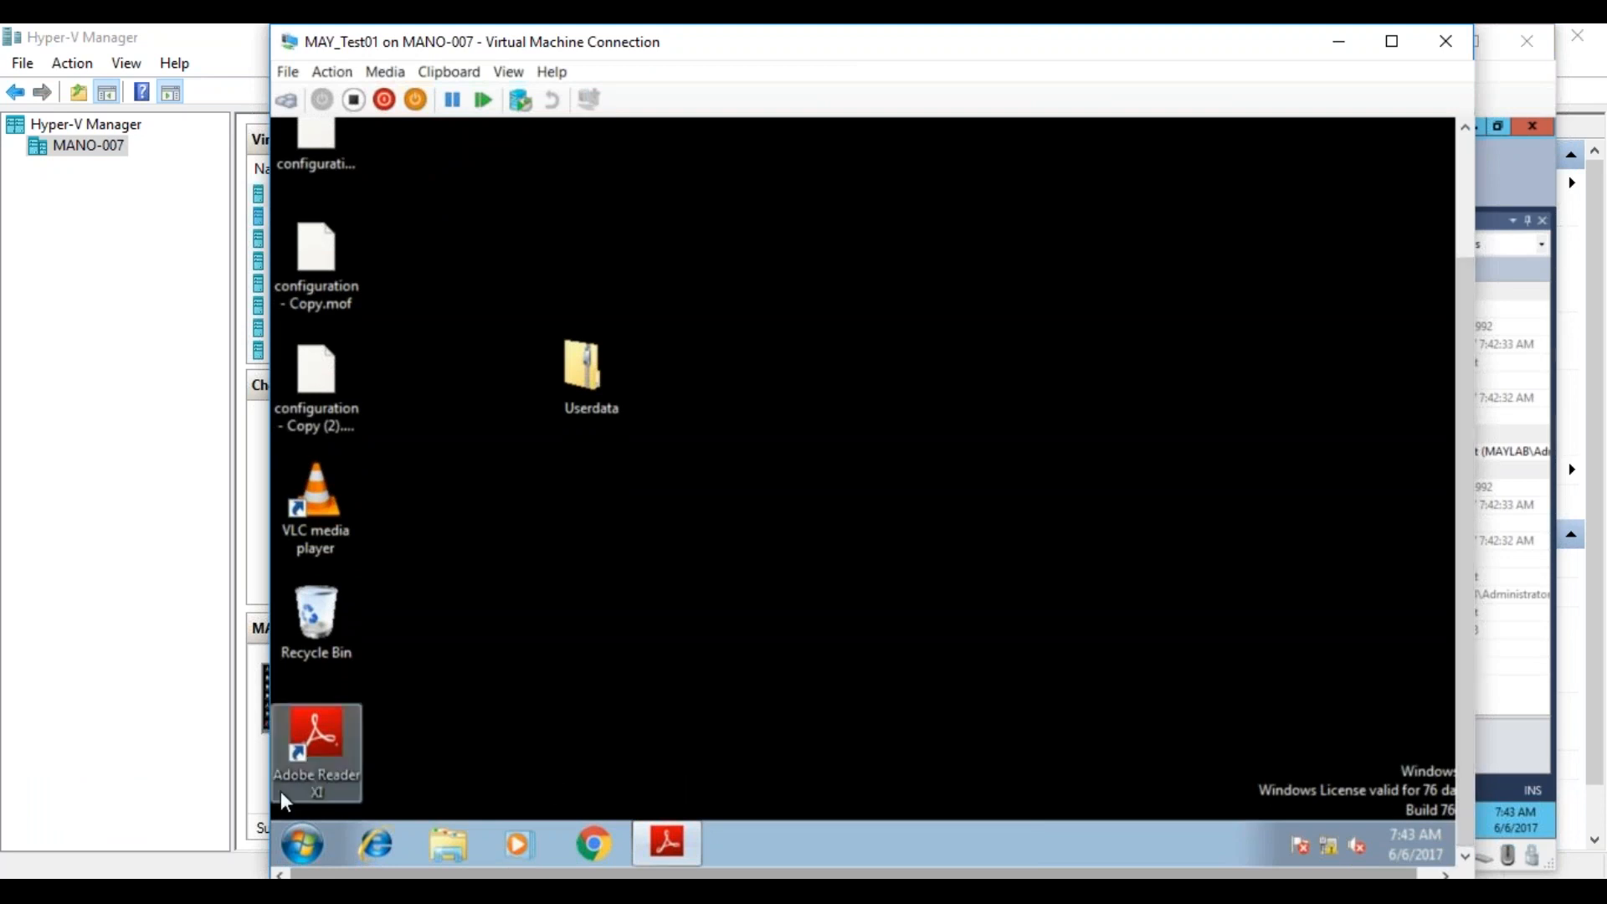
pyautogui.click(294, 841)
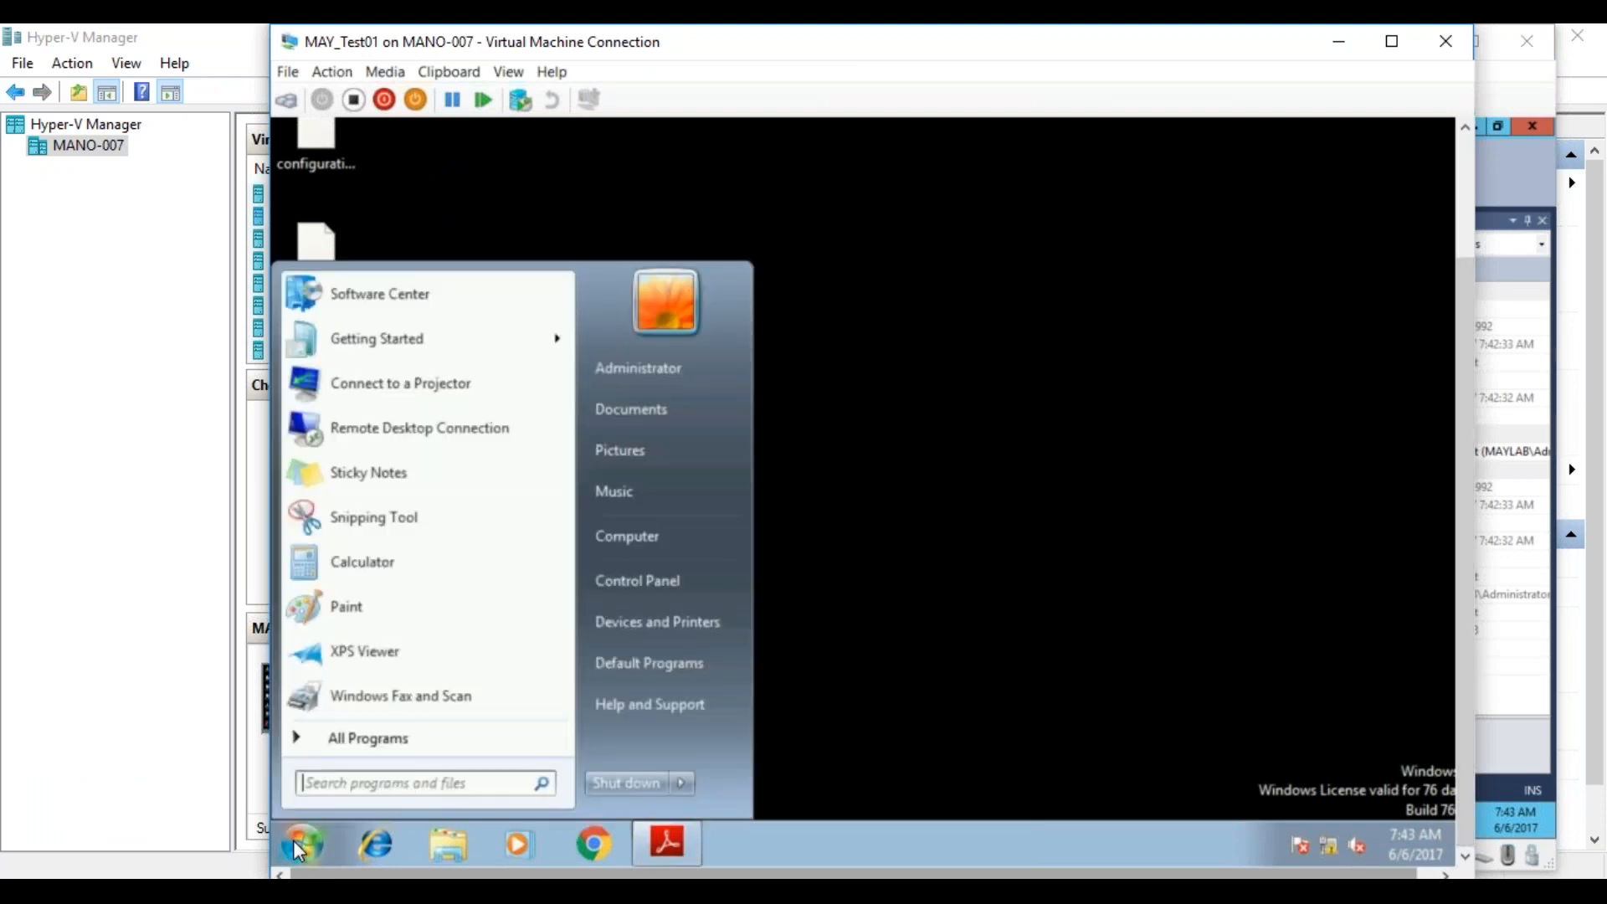
pyautogui.click(678, 580)
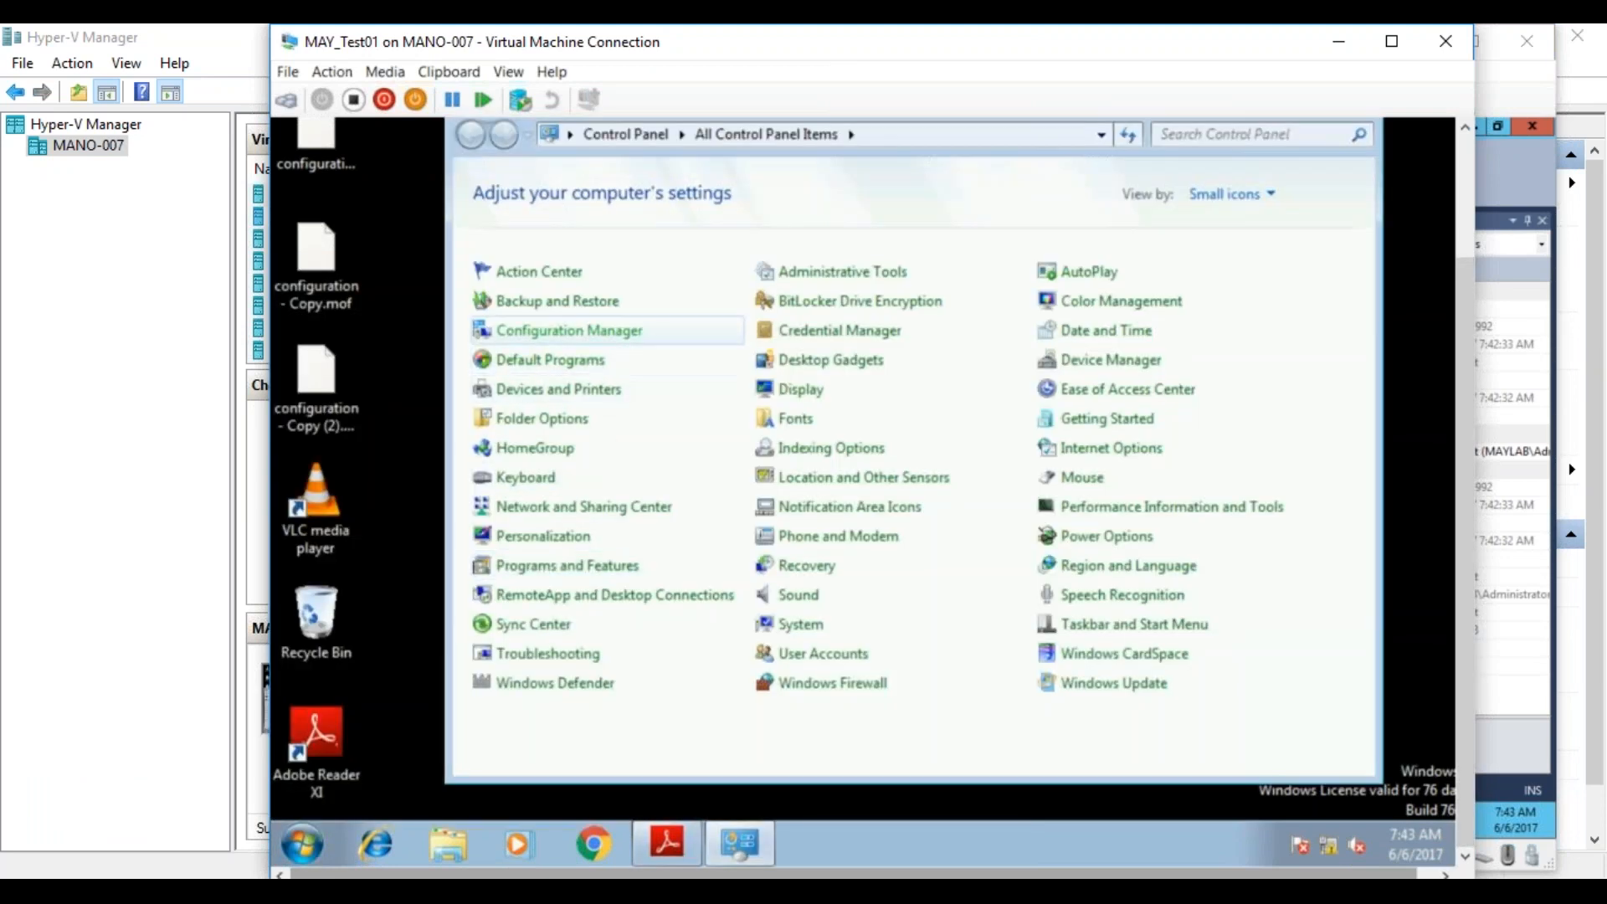
pyautogui.click(569, 331)
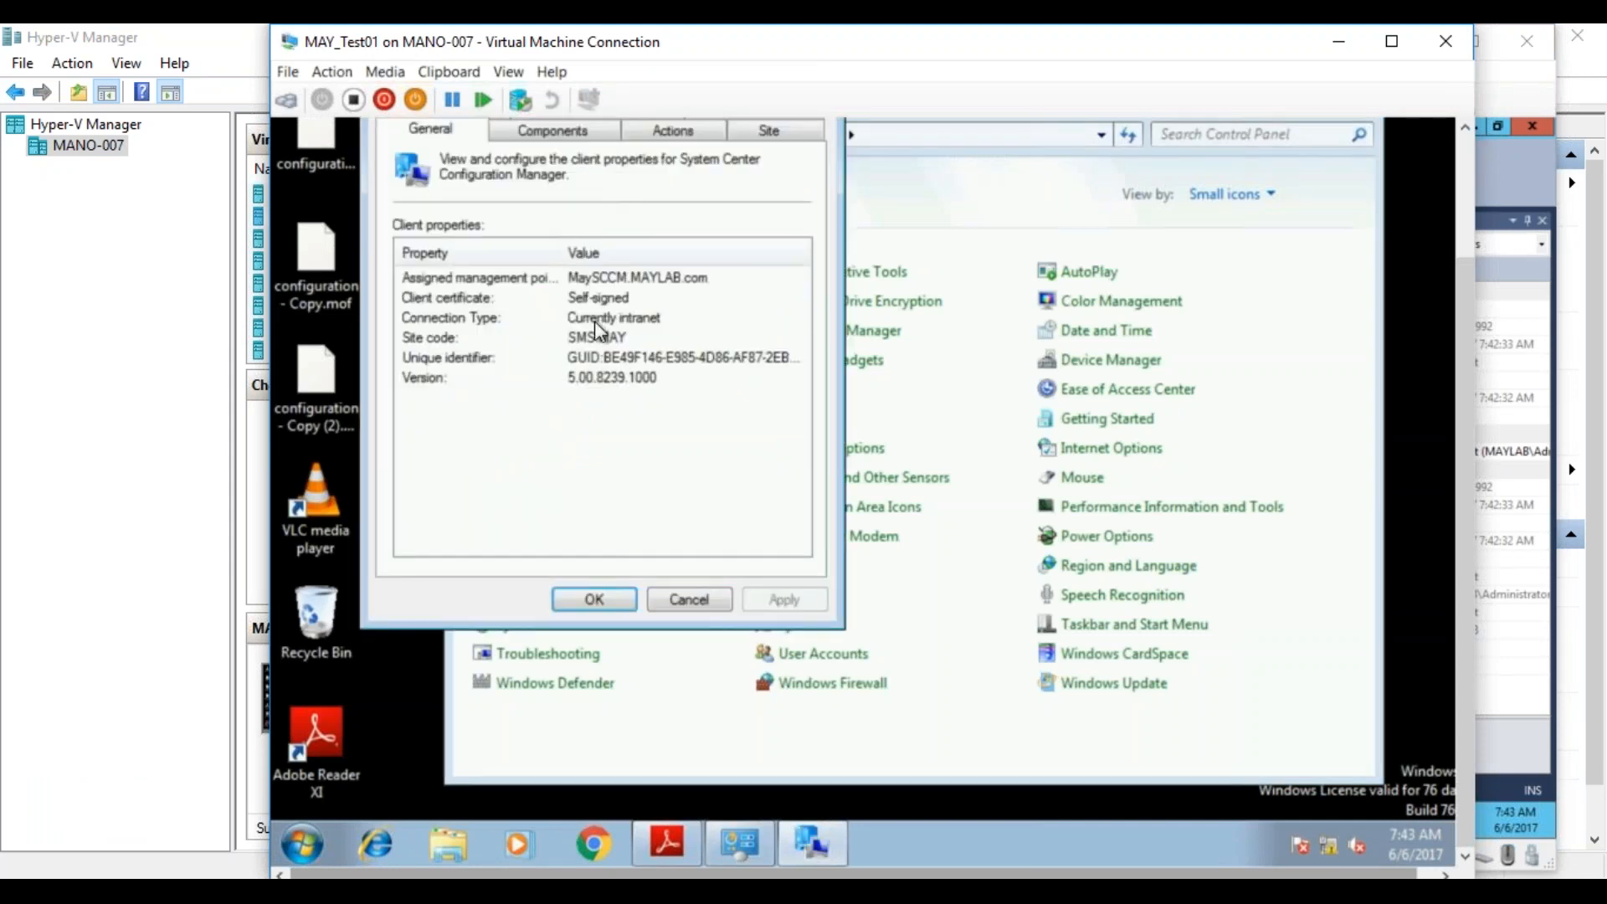
# Run the Machine Policy Retrieval & Evaluation Cycle on the client and close the Configuration Manager properties.
pyautogui.click(664, 129)
pyautogui.click(556, 343)
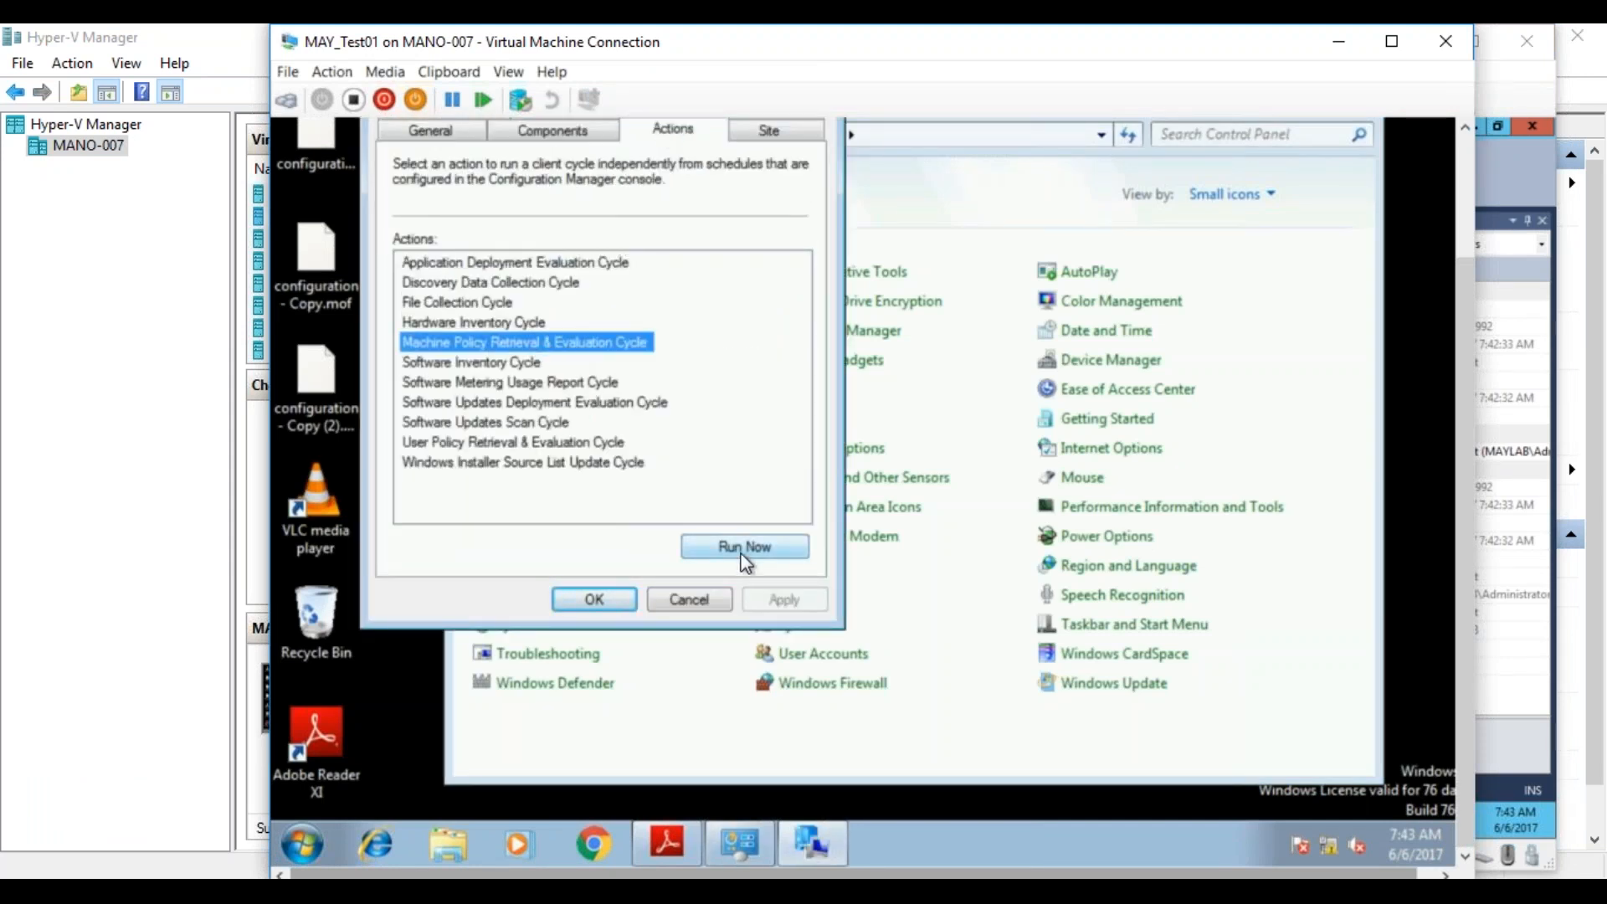
pyautogui.click(743, 552)
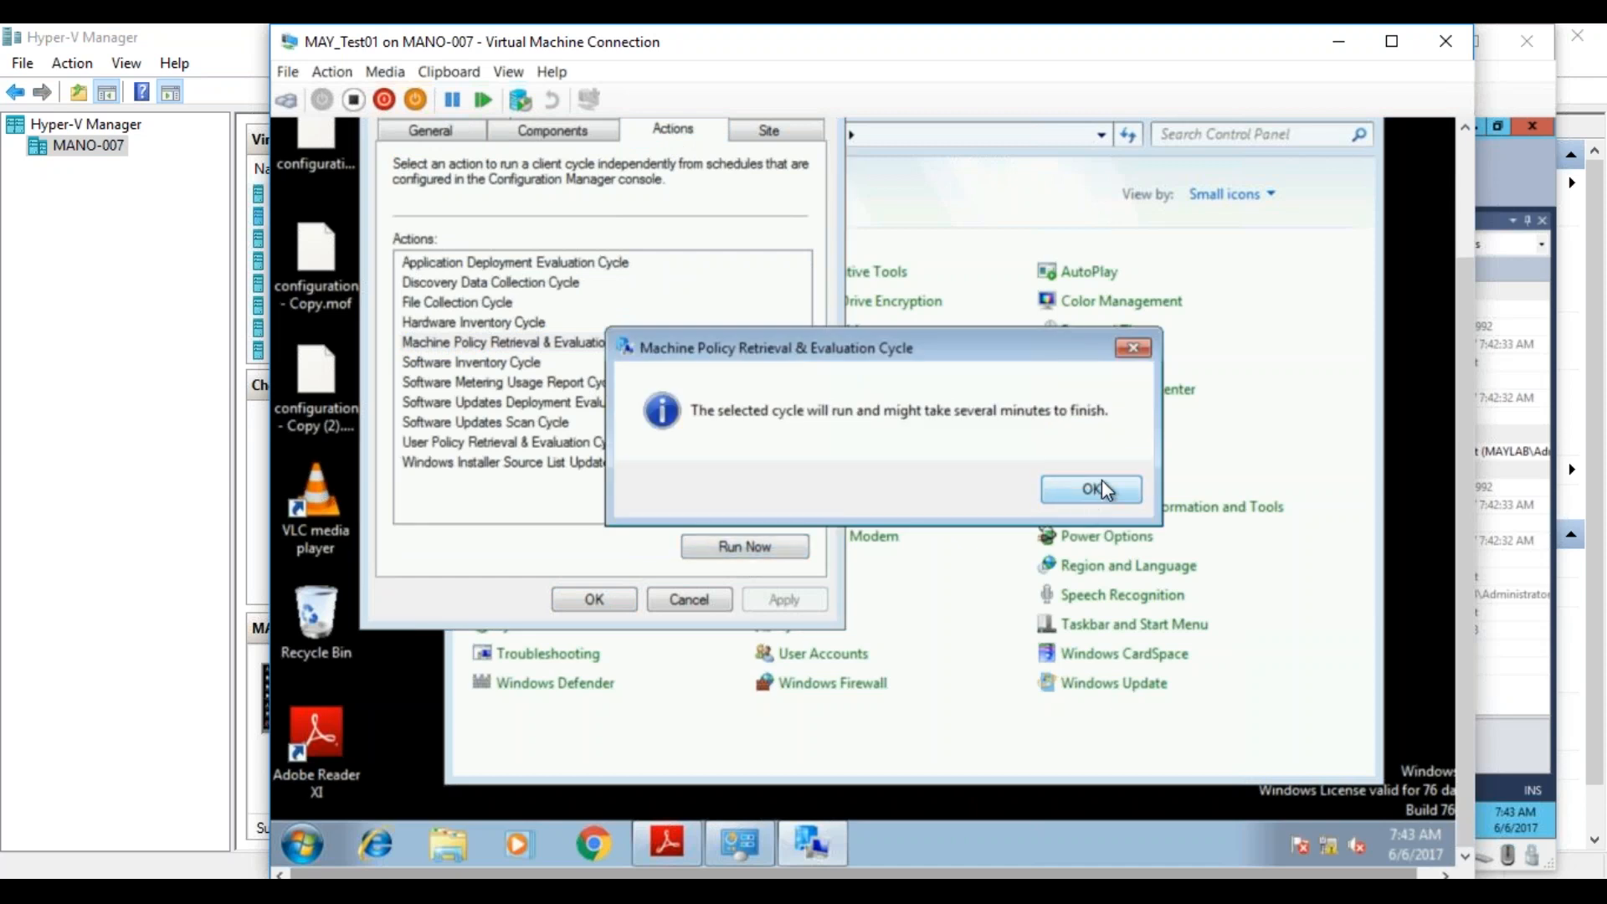
pyautogui.click(1102, 486)
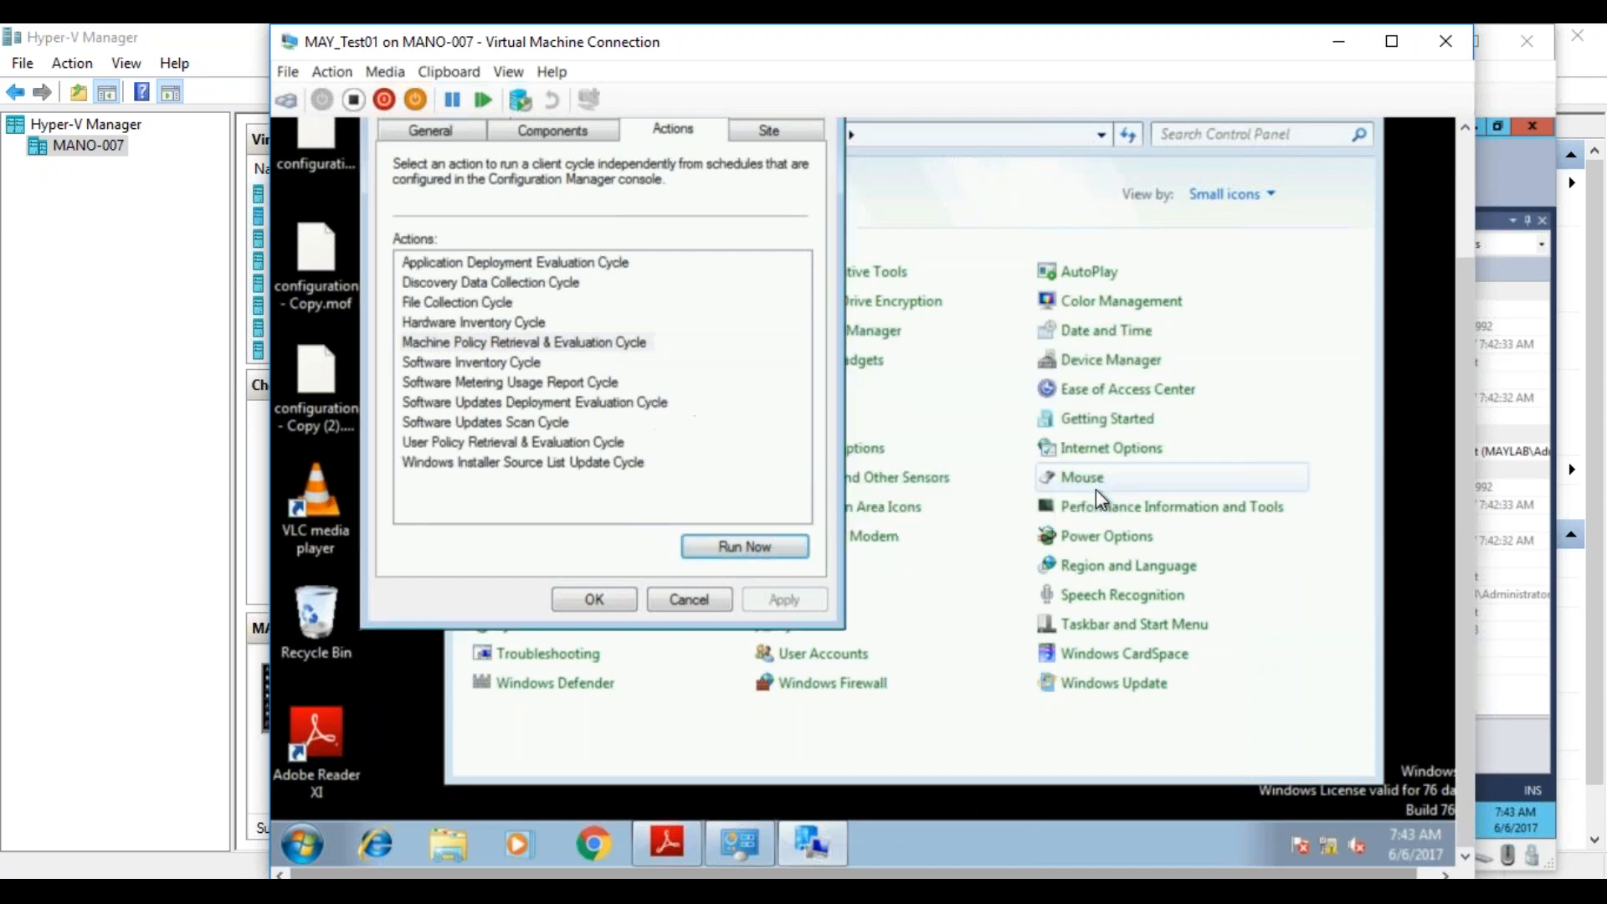
pyautogui.click(594, 601)
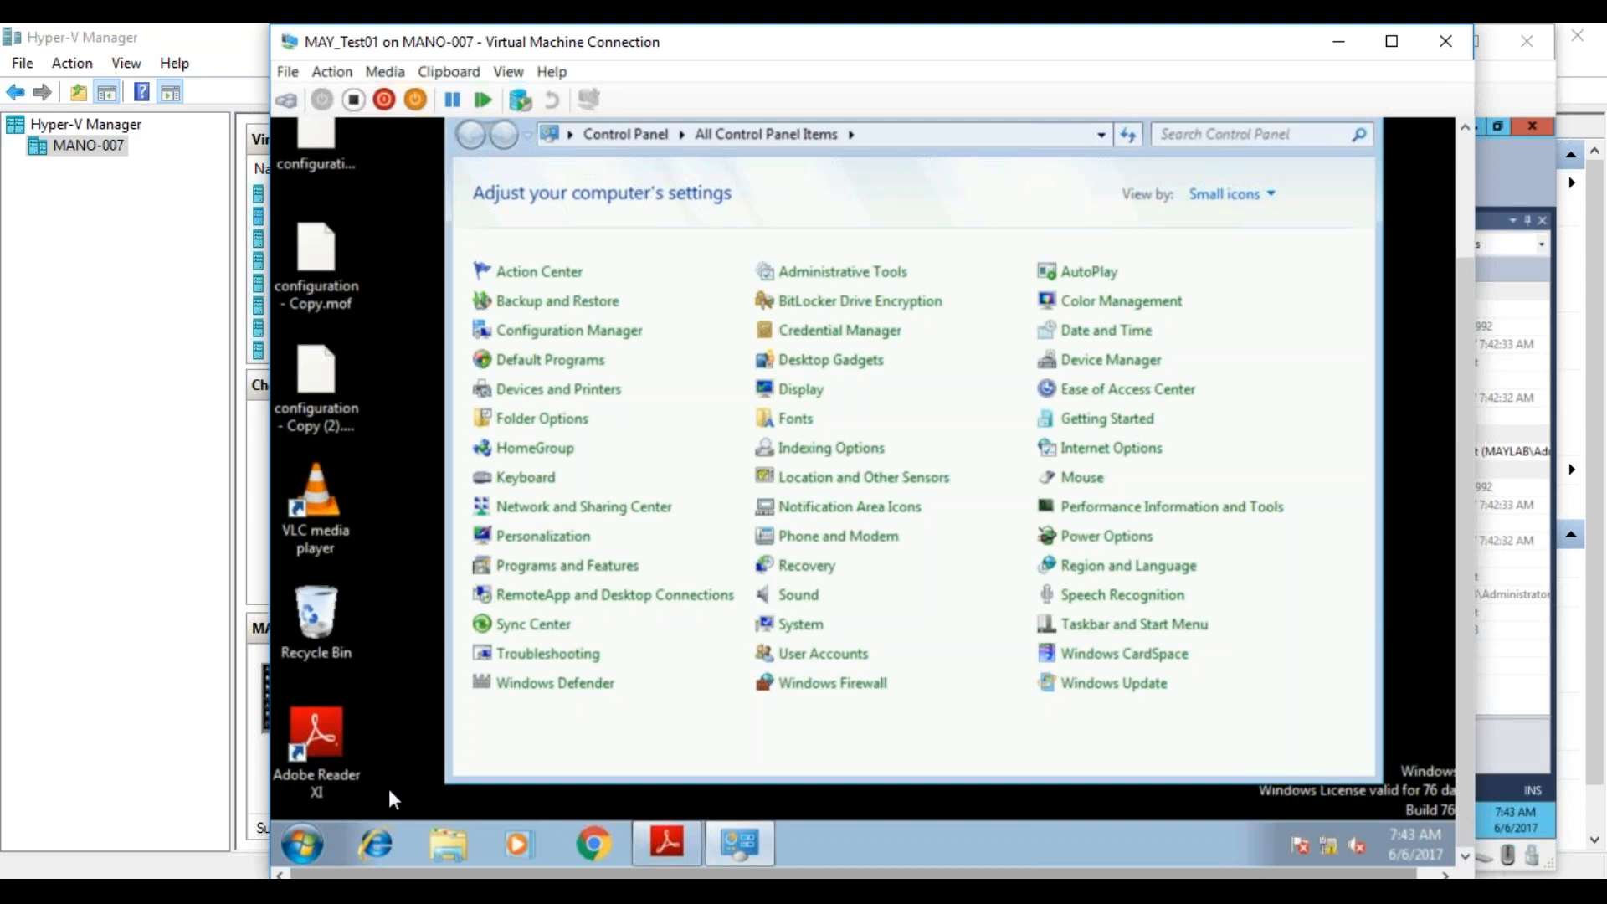
# Return to MAYSCCM, list the Software Metering reports in the Configuration Manager console, and select Concurrent usage for all metered software programs.
pyautogui.click(315, 892)
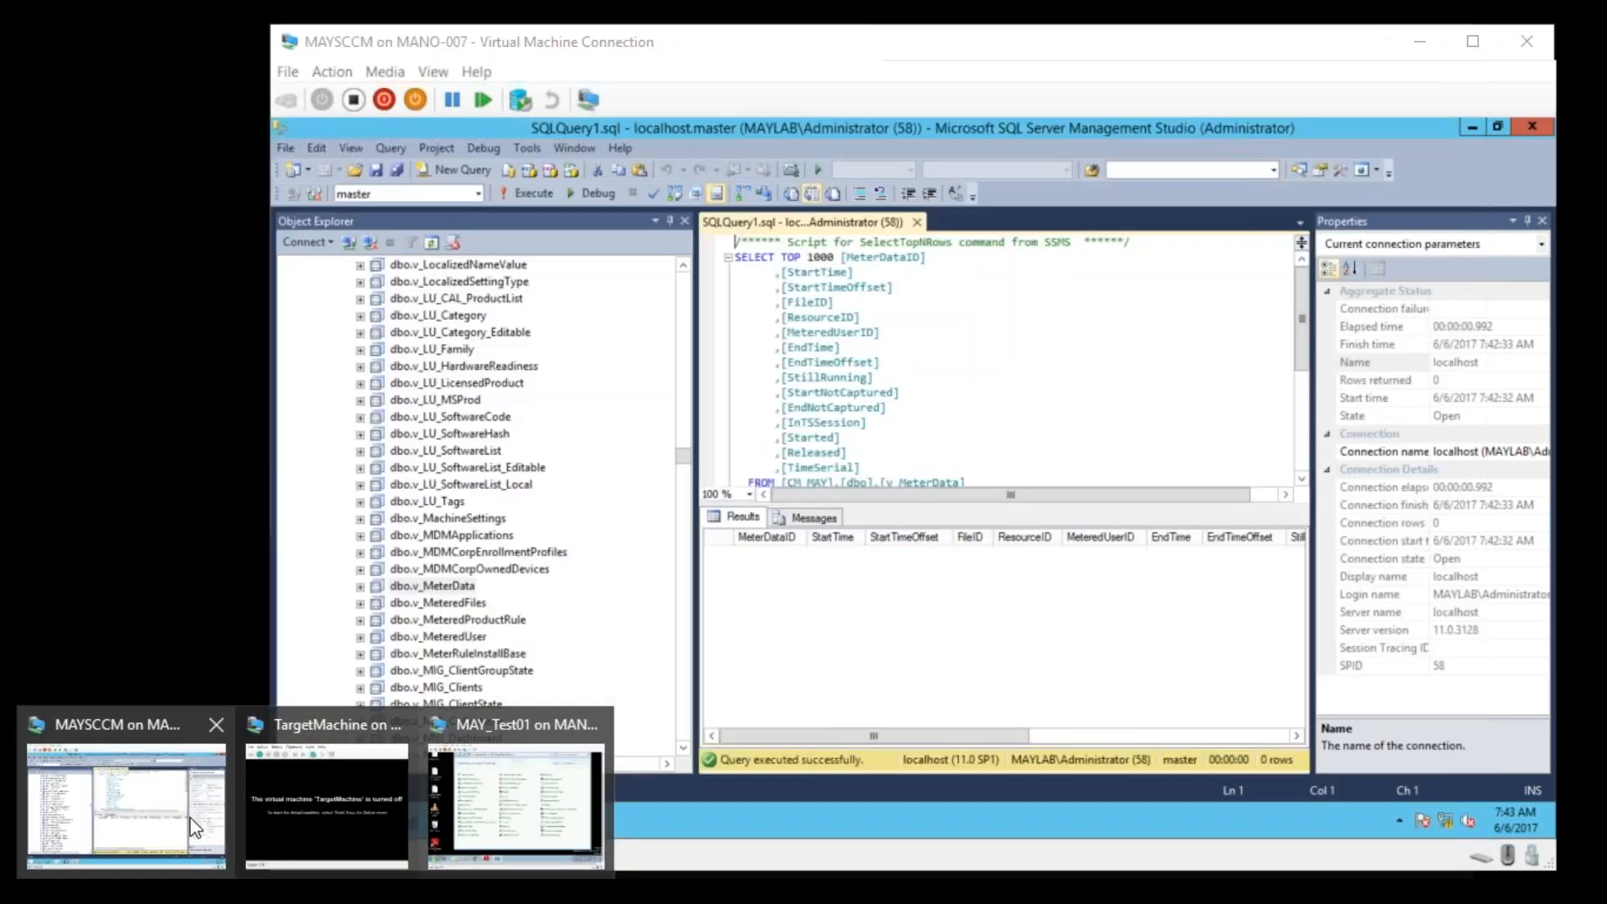
pyautogui.click(194, 829)
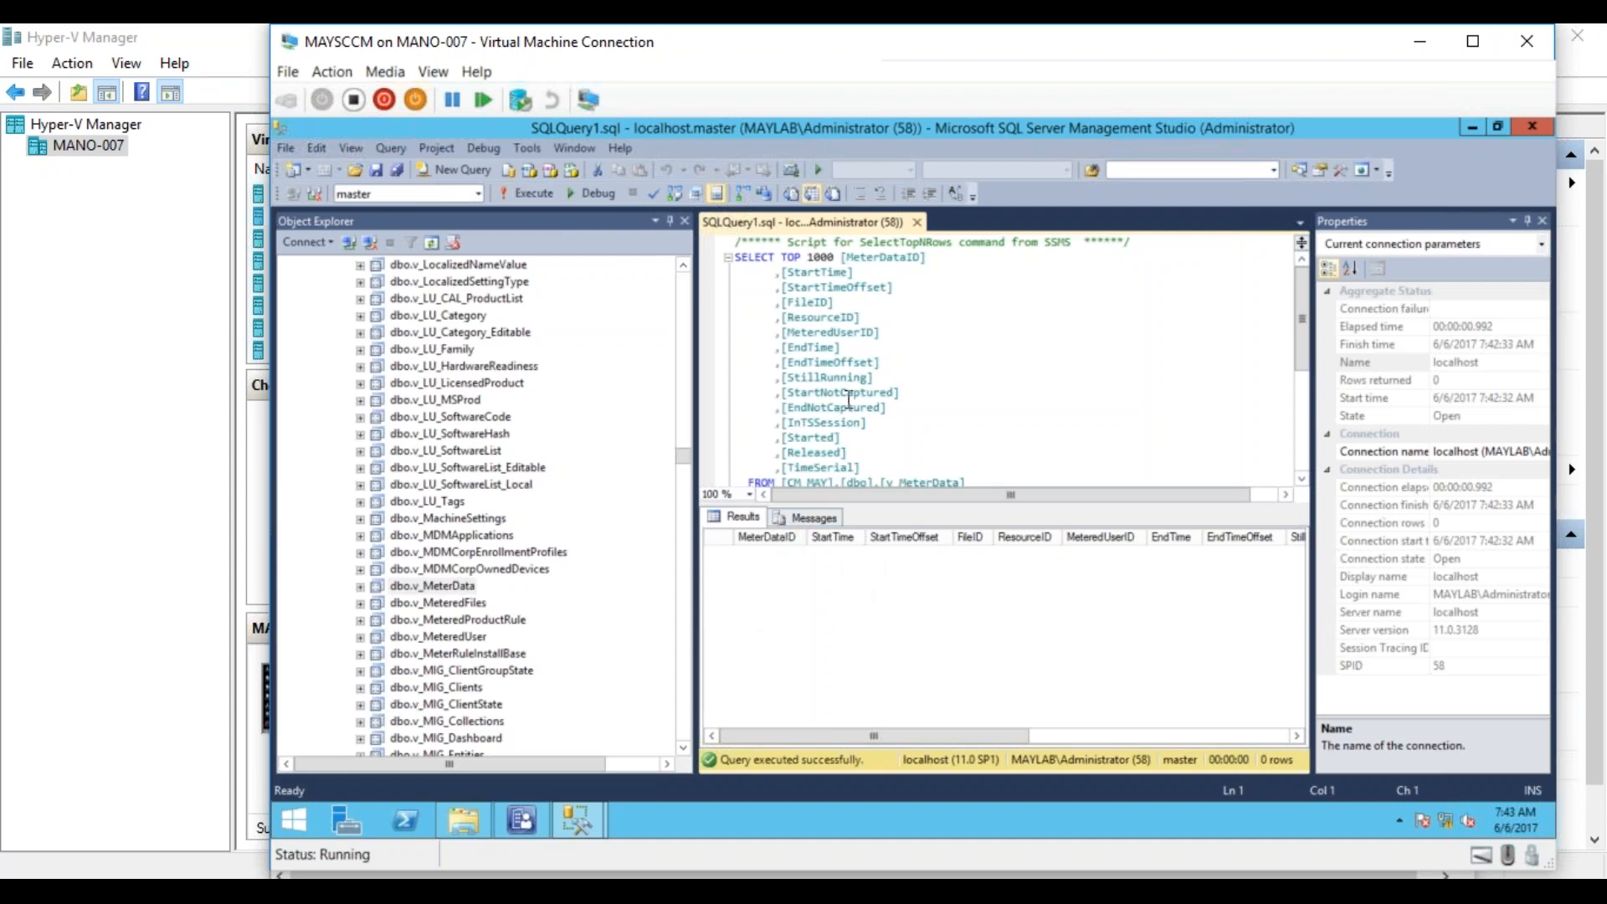
pyautogui.moveTo(849, 400)
pyautogui.click(531, 816)
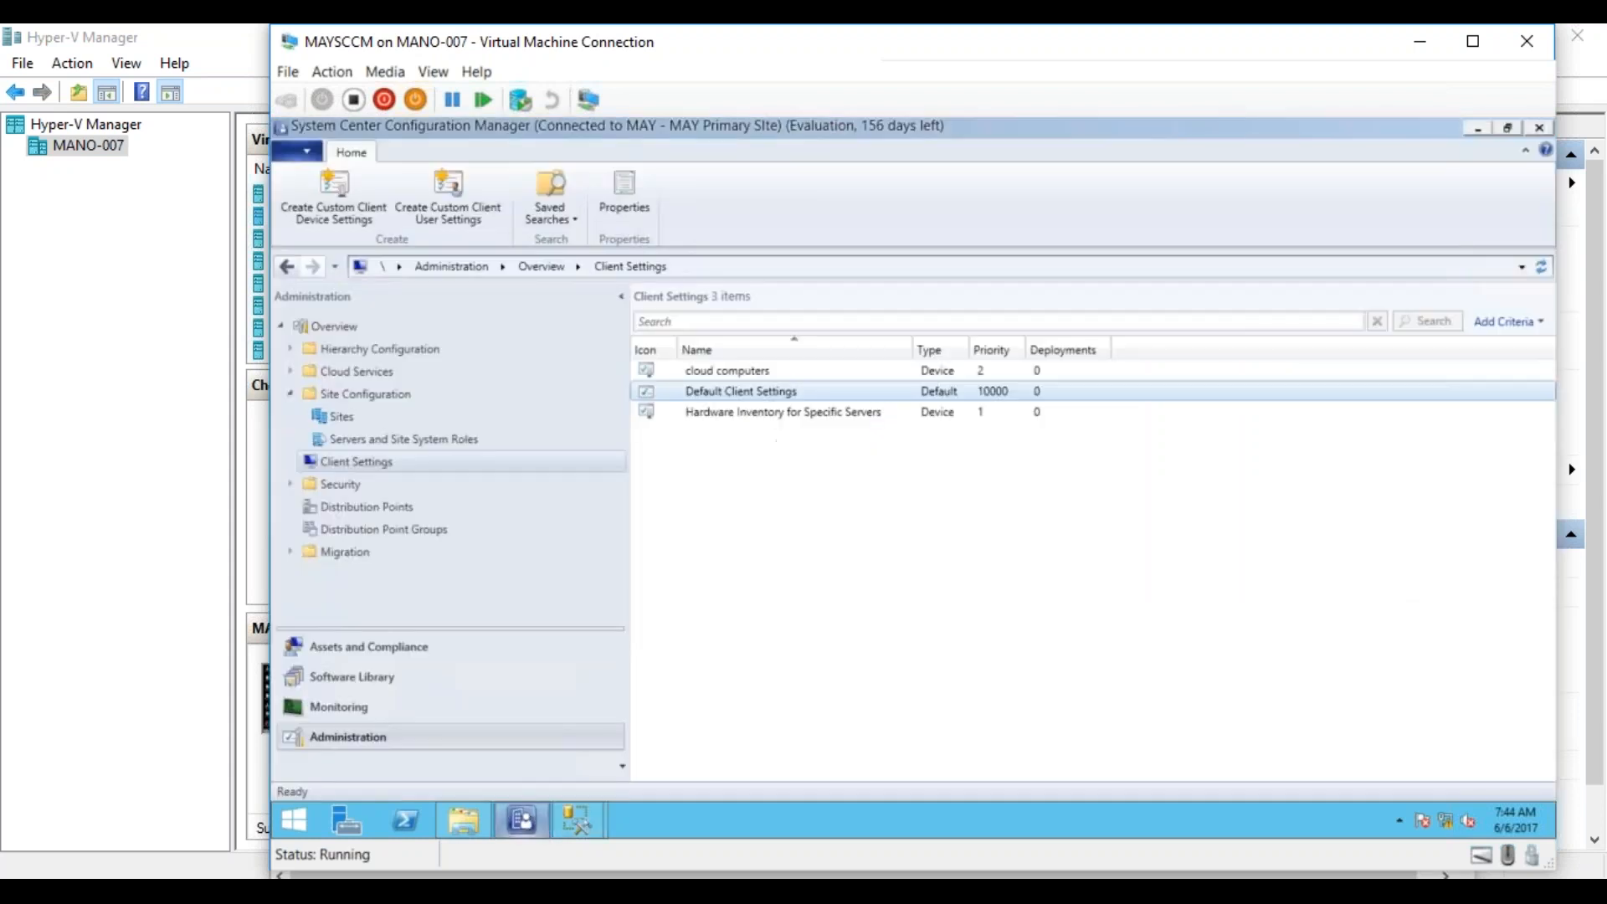
pyautogui.click(373, 707)
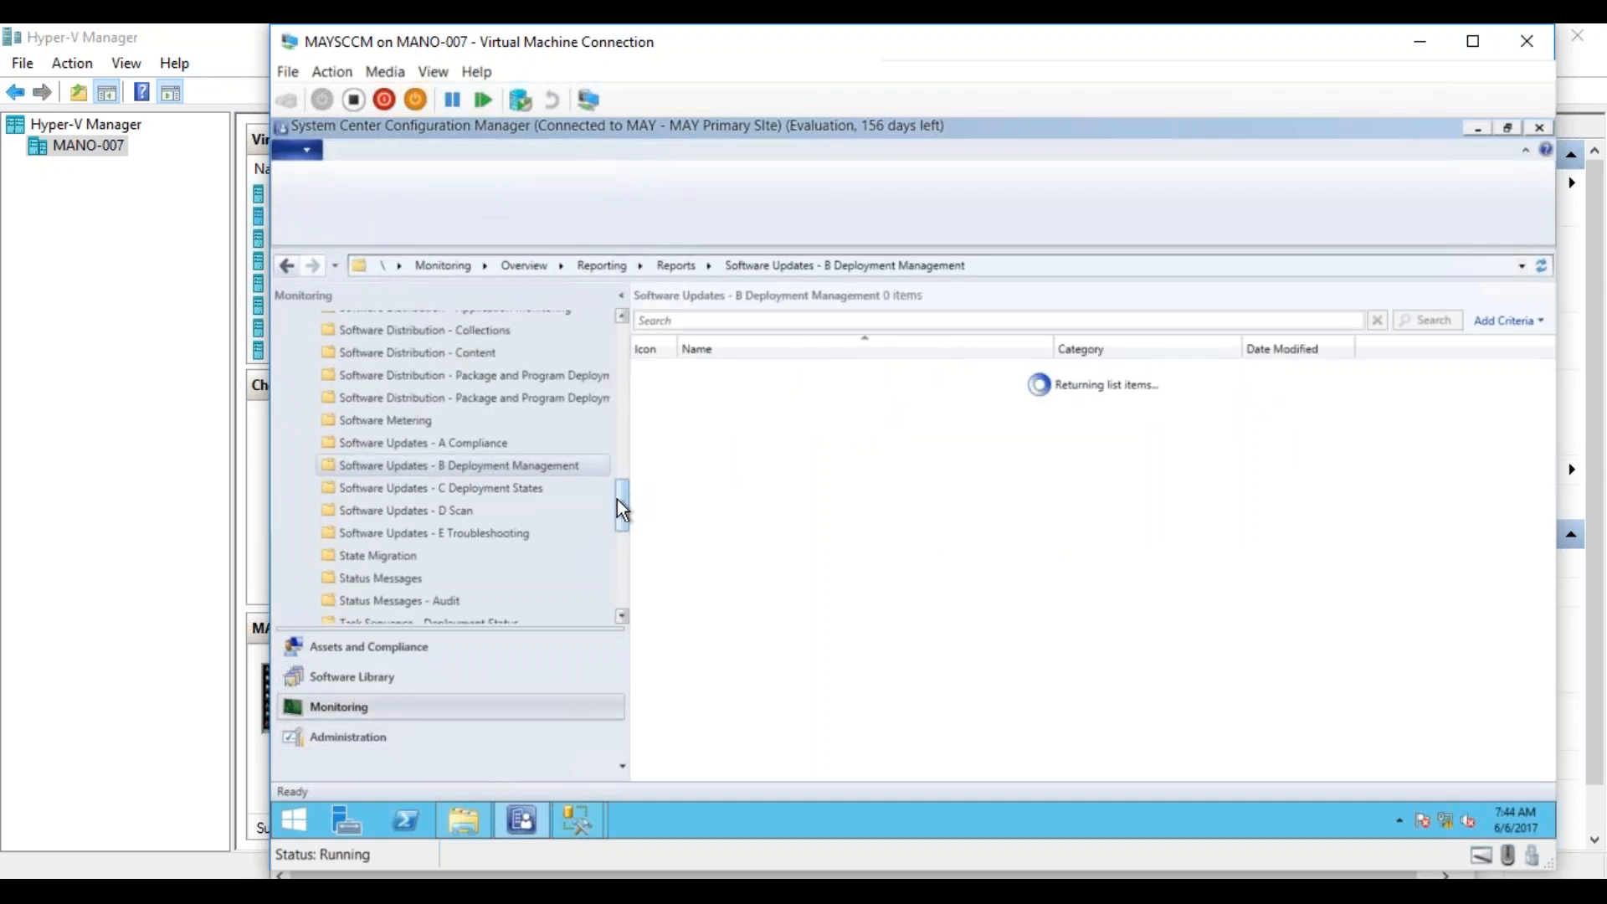
pyautogui.click(510, 422)
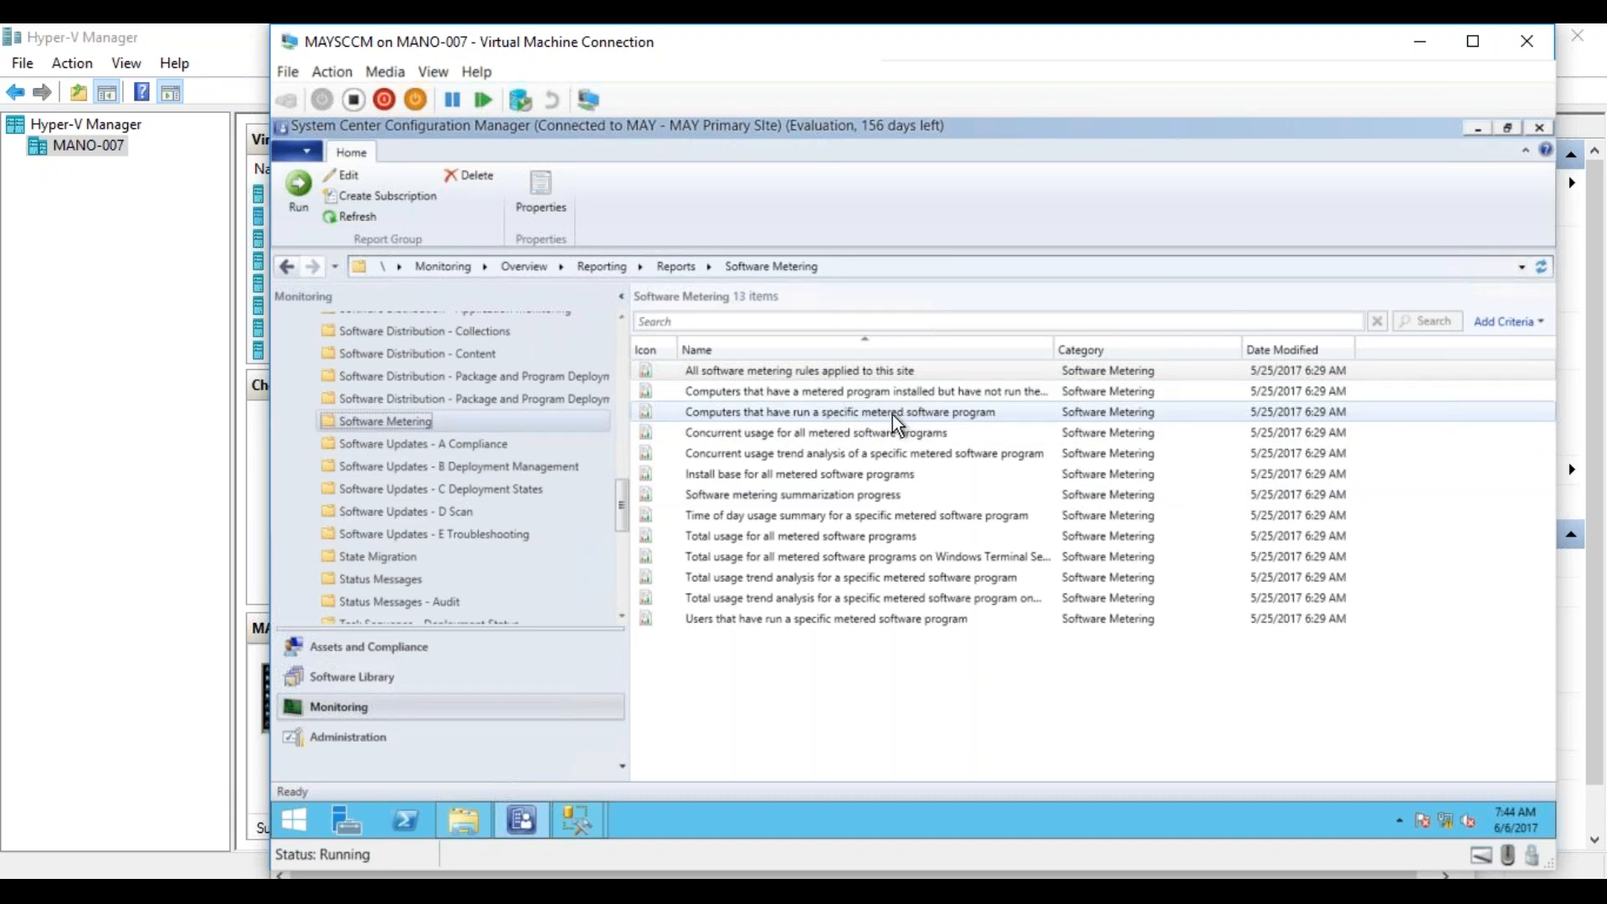
pyautogui.click(787, 437)
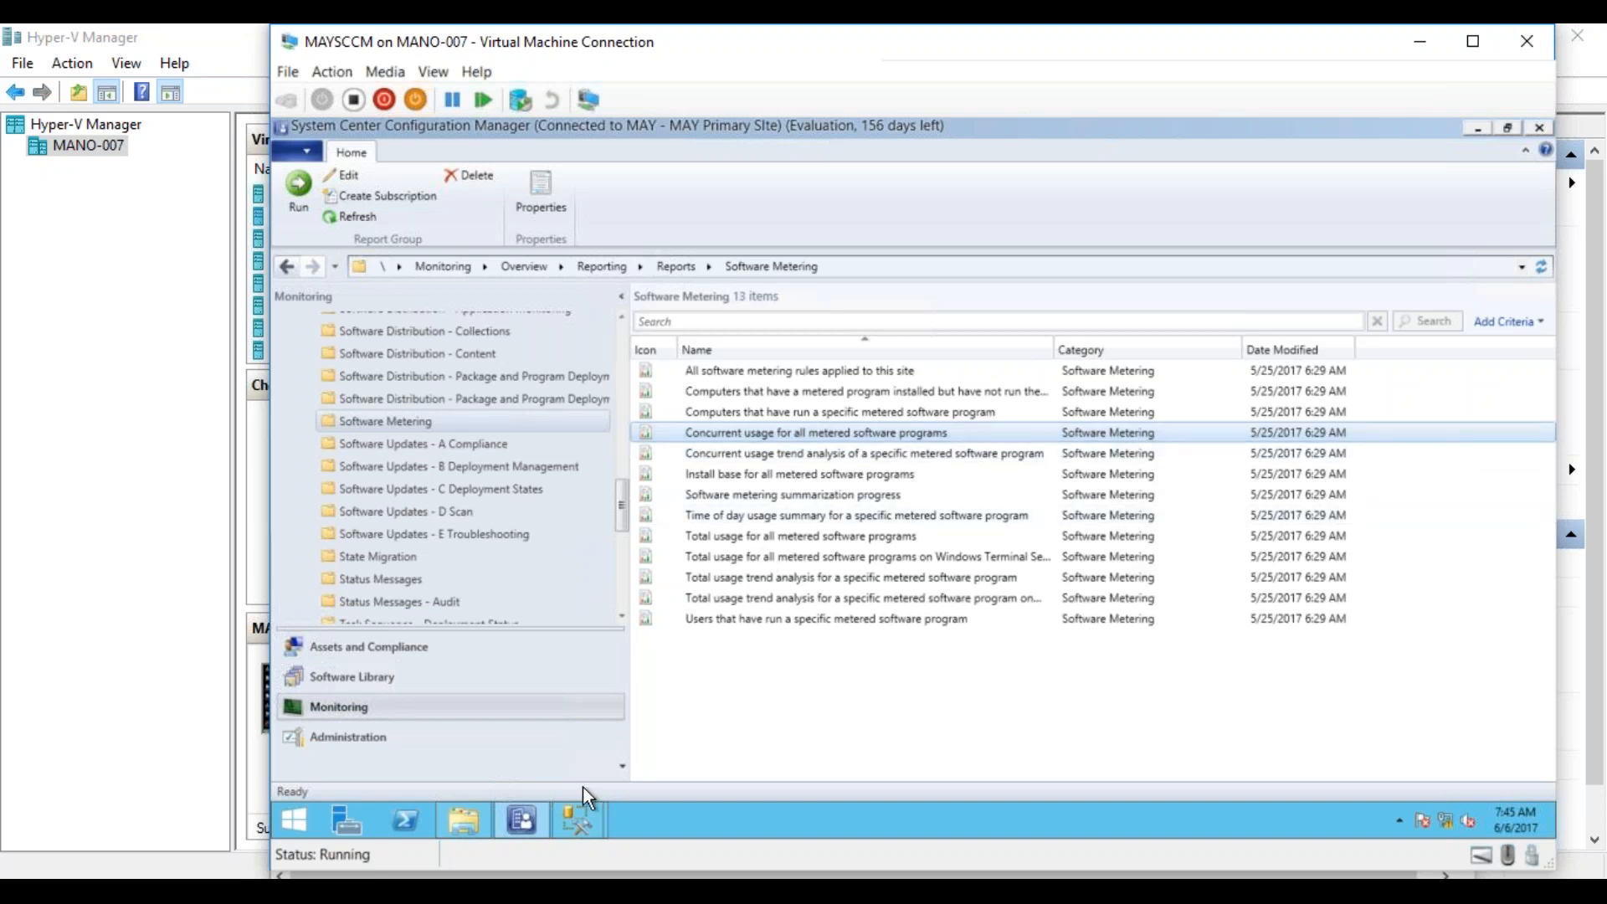
# Execute the dbo.v_MeterData query again in SQL Server Management Studio, check its results, and return to the Configuration Manager console.
pyautogui.moveTo(580, 821)
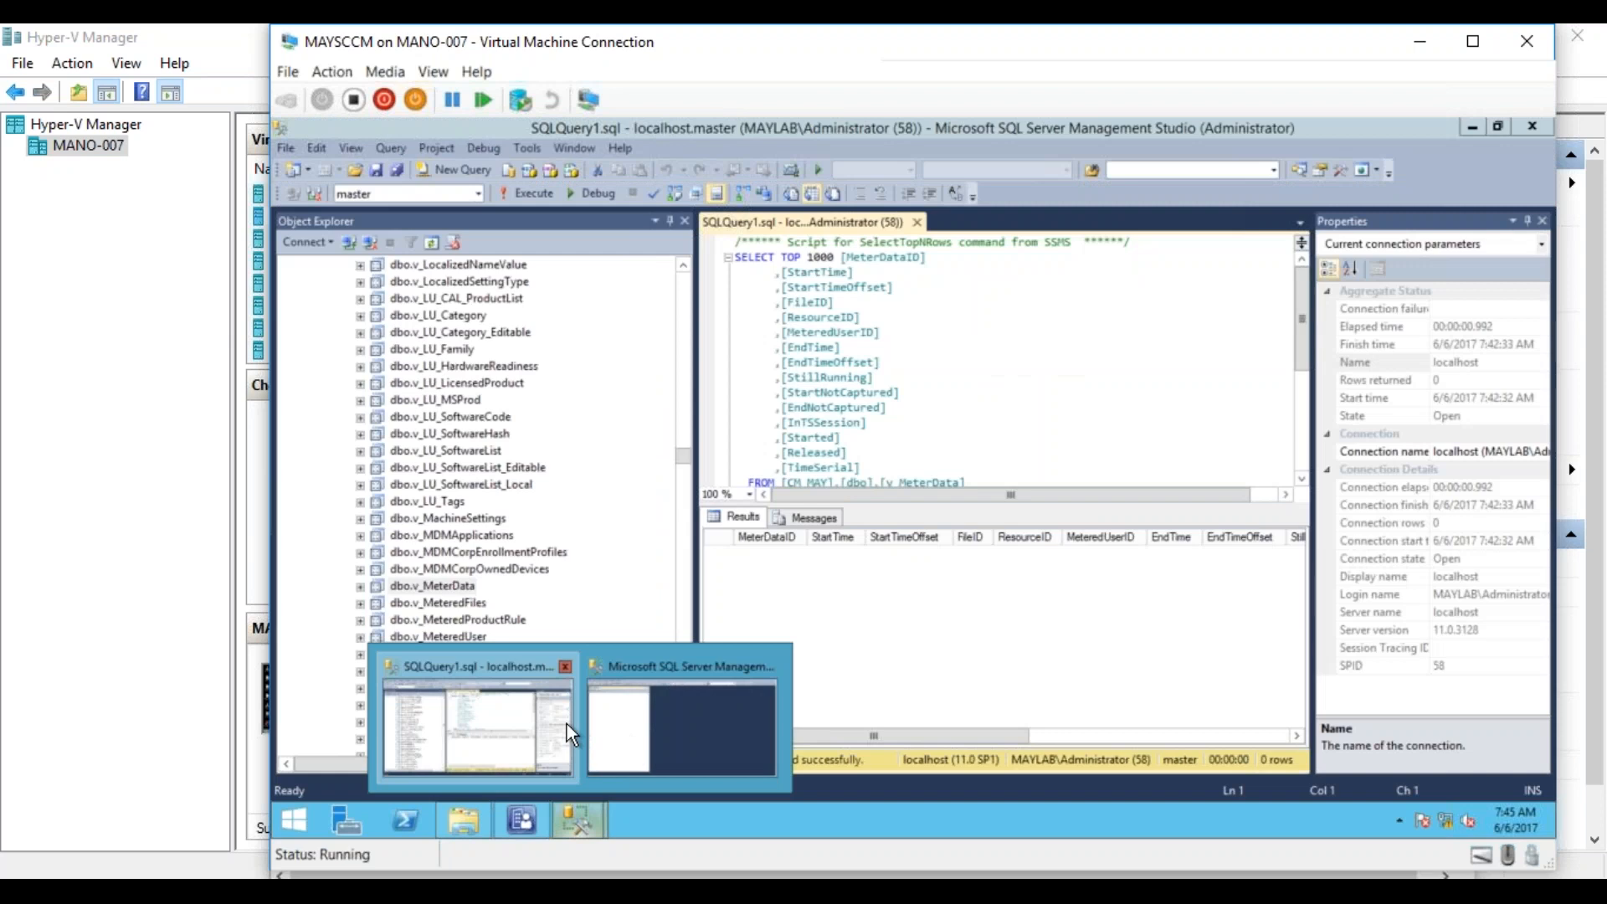
pyautogui.click(566, 725)
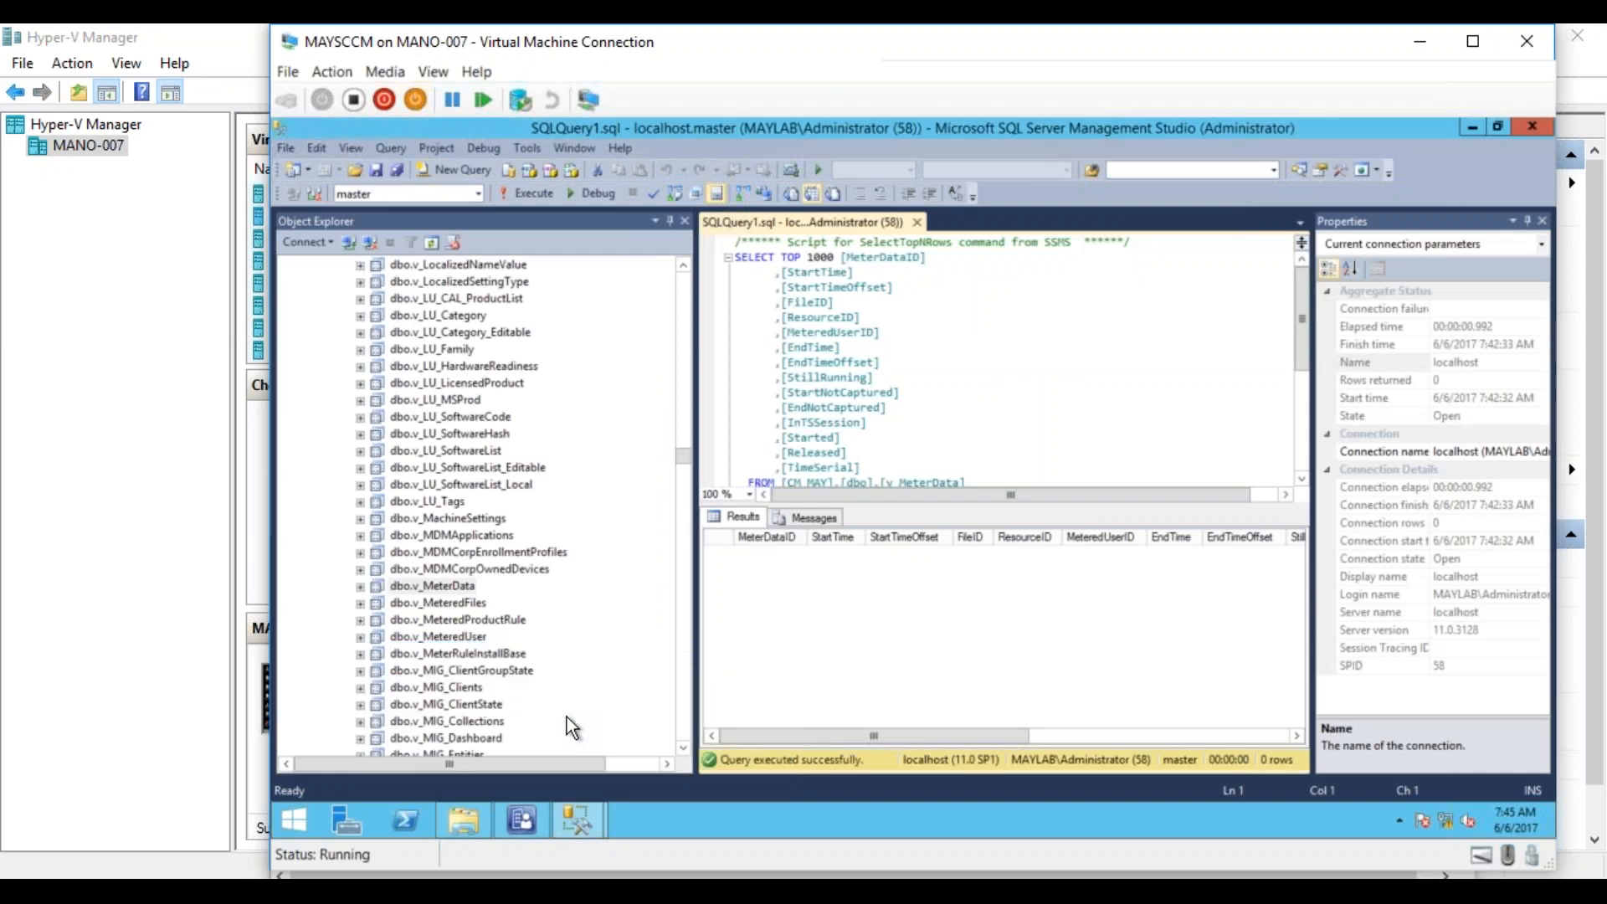
pyautogui.click(539, 193)
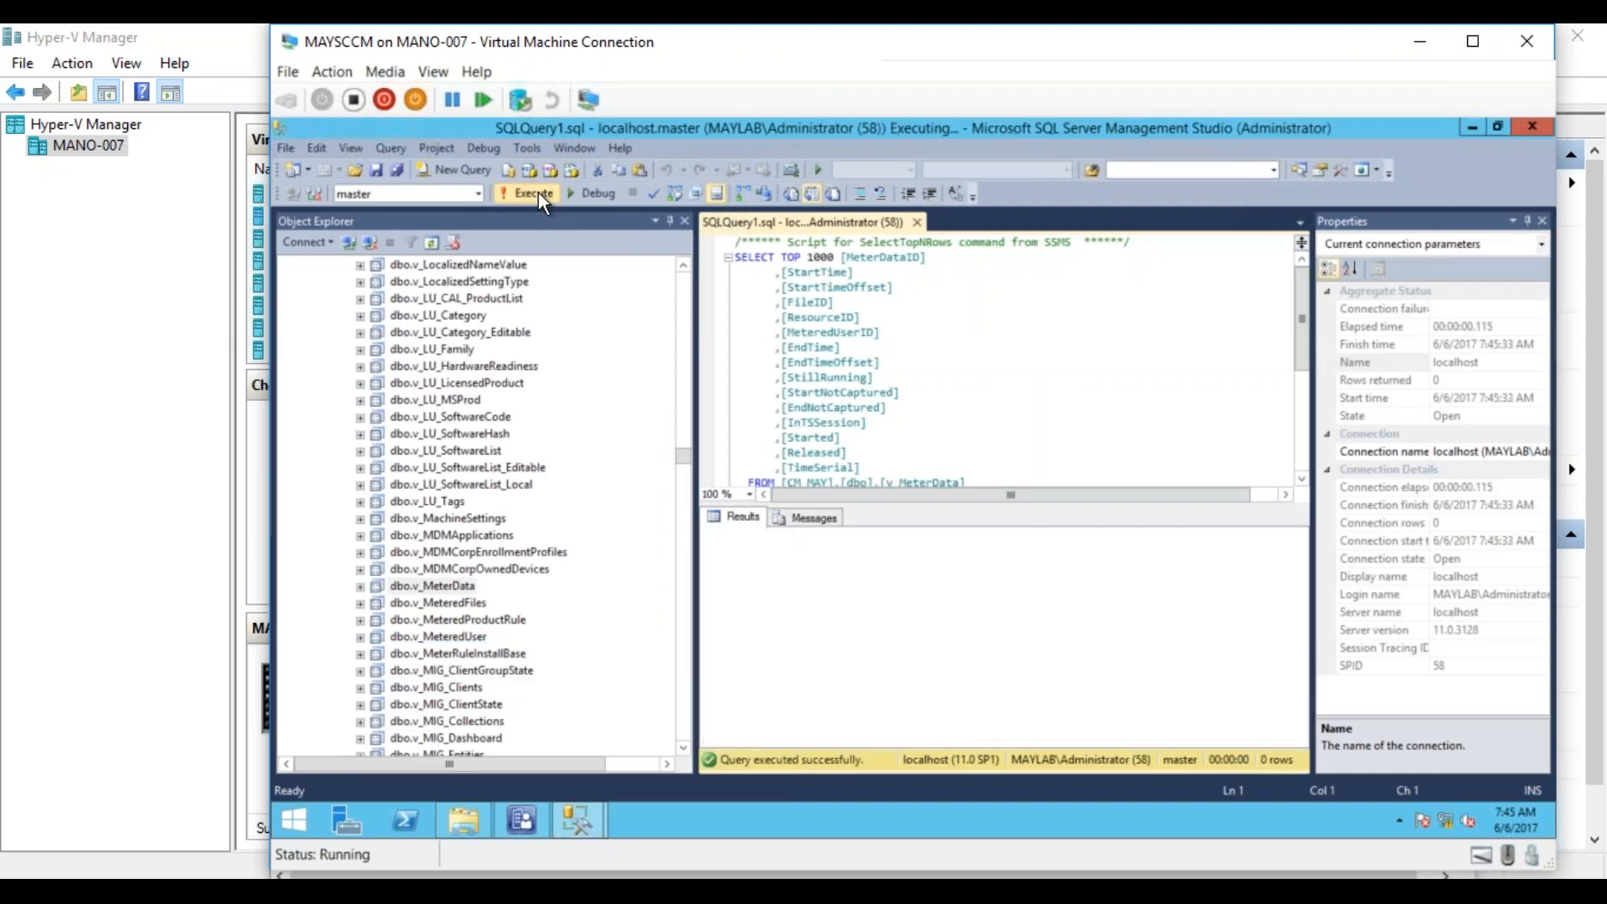
pyautogui.click(944, 392)
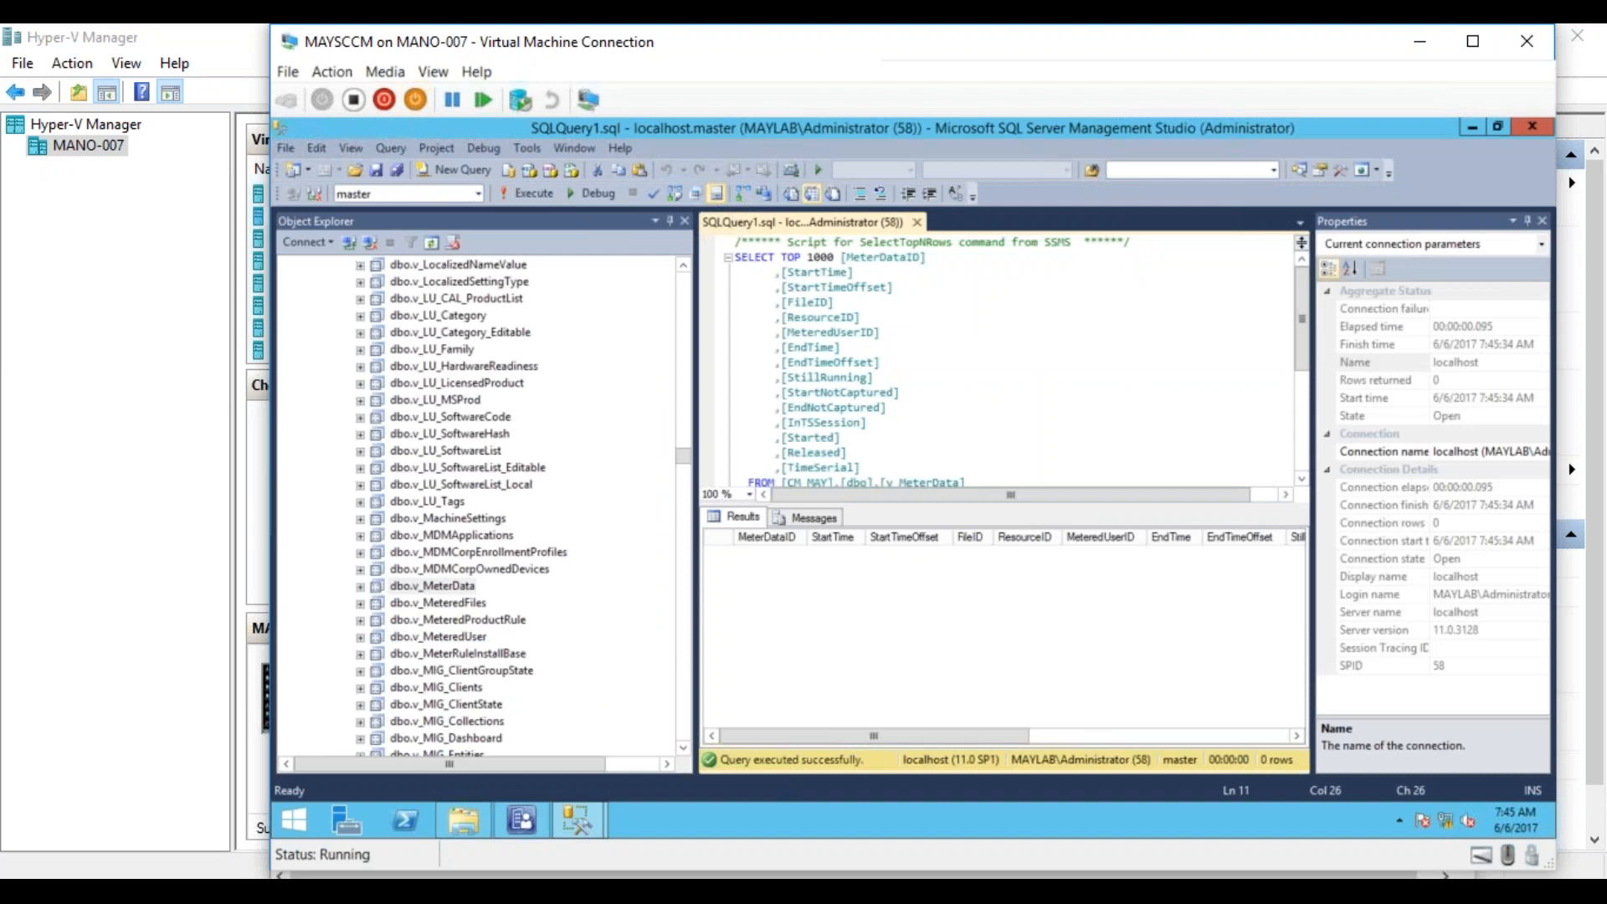
pyautogui.click(1300, 445)
pyautogui.moveTo(1302, 445); pyautogui.dragTo(1298, 335)
pyautogui.click(541, 195)
pyautogui.click(541, 196)
pyautogui.click(534, 812)
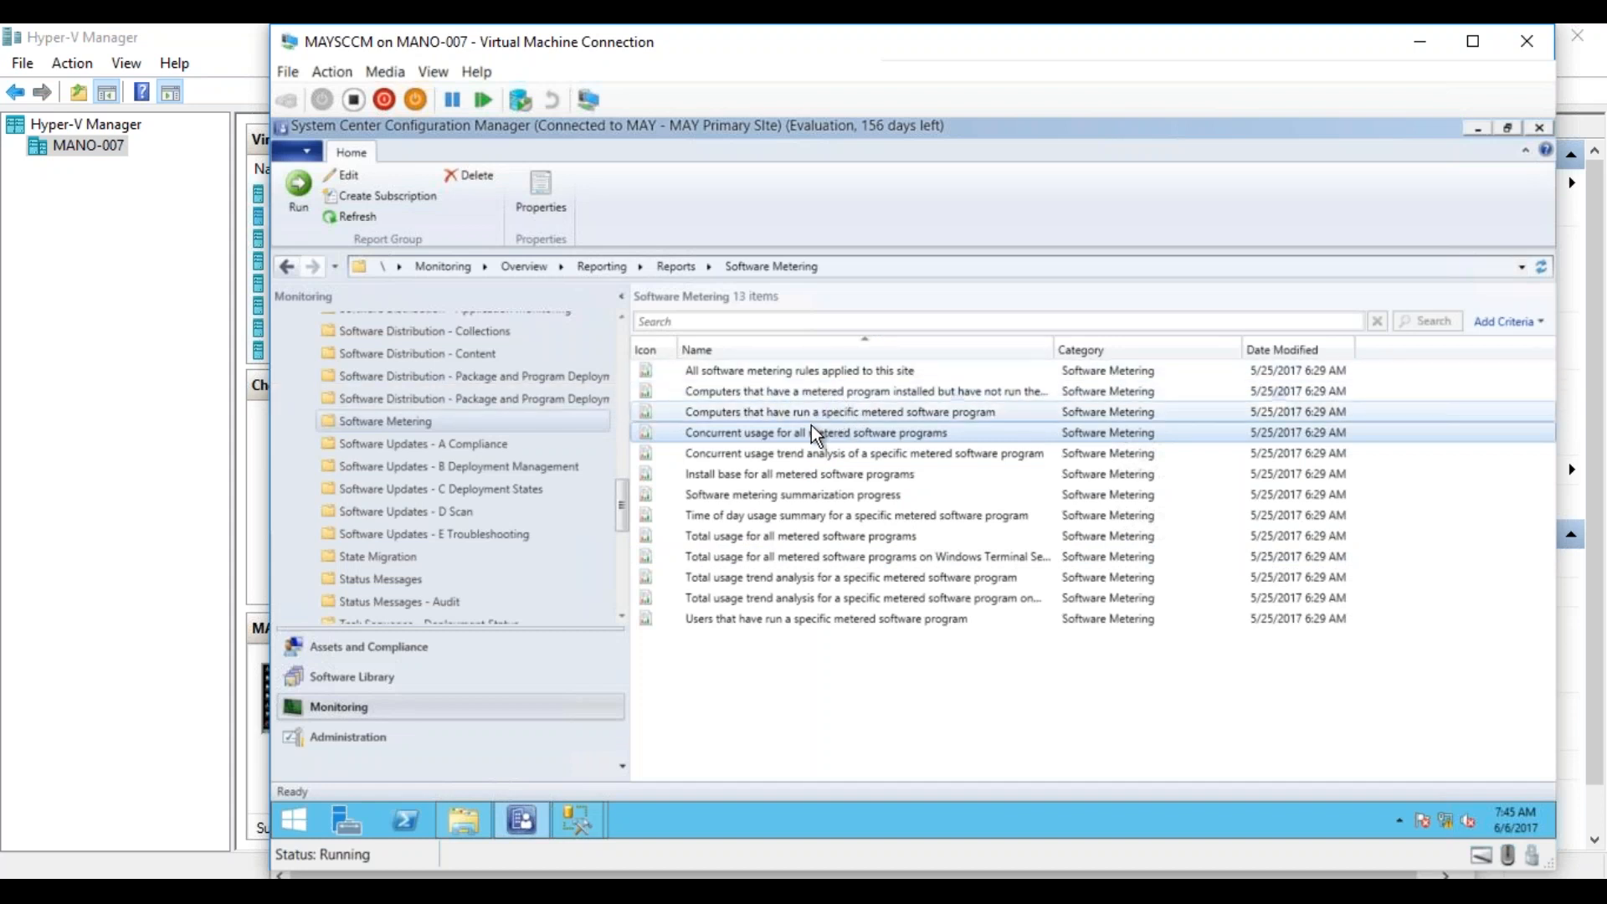
# Try to load rule names for the report Computers that have run a specific metered software program, and close the report.
pyautogui.click(808, 411)
pyautogui.rightClick(812, 417)
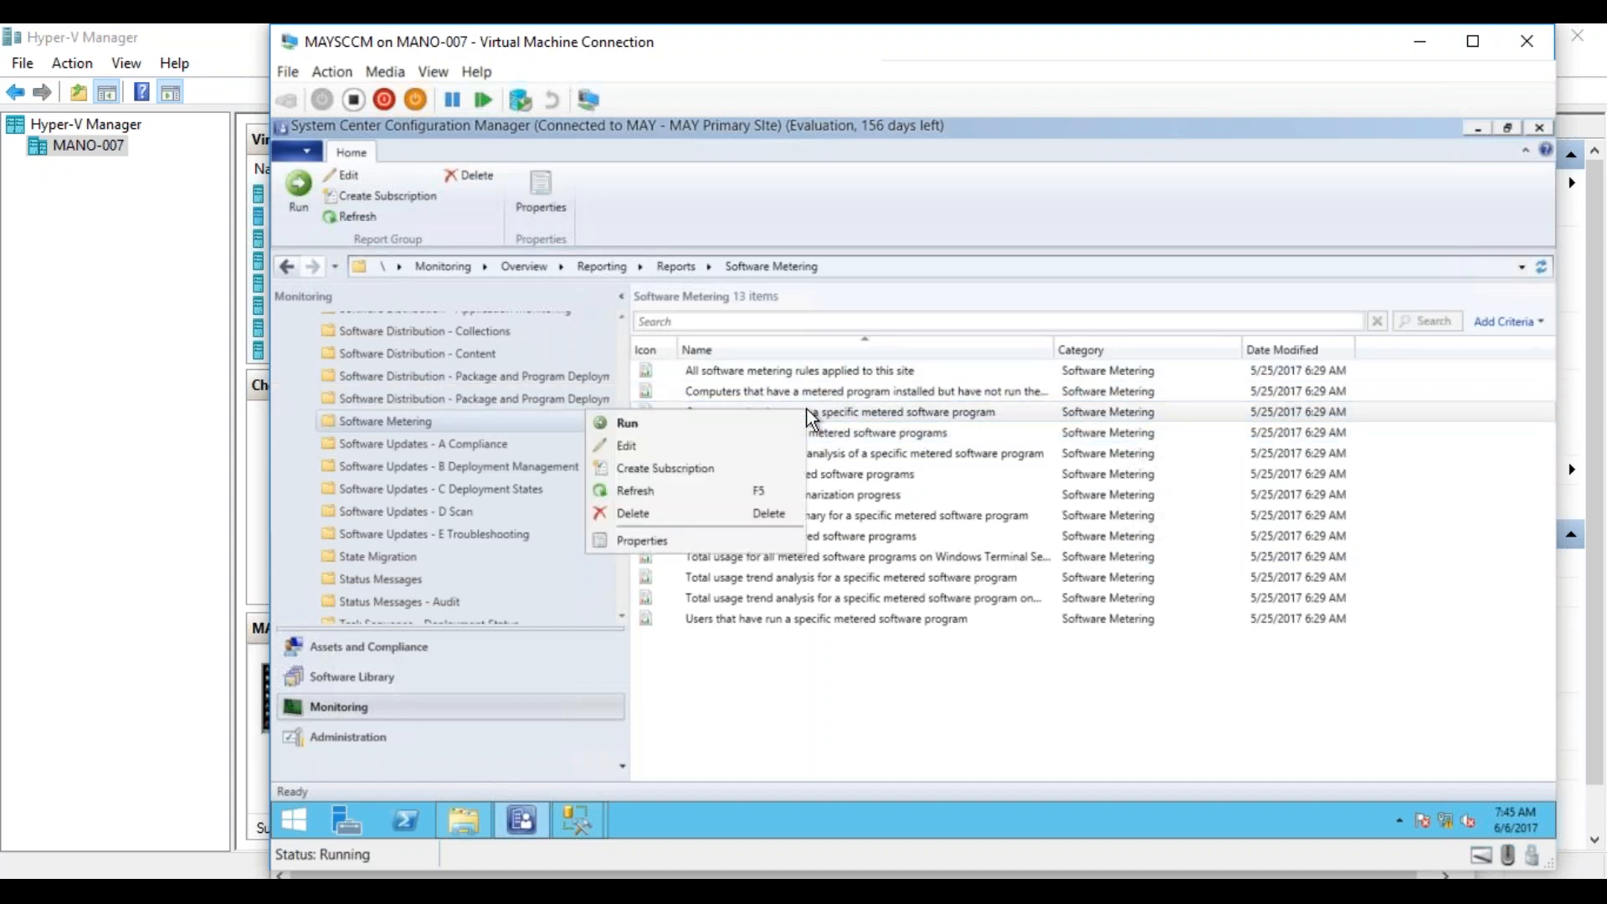
pyautogui.click(688, 421)
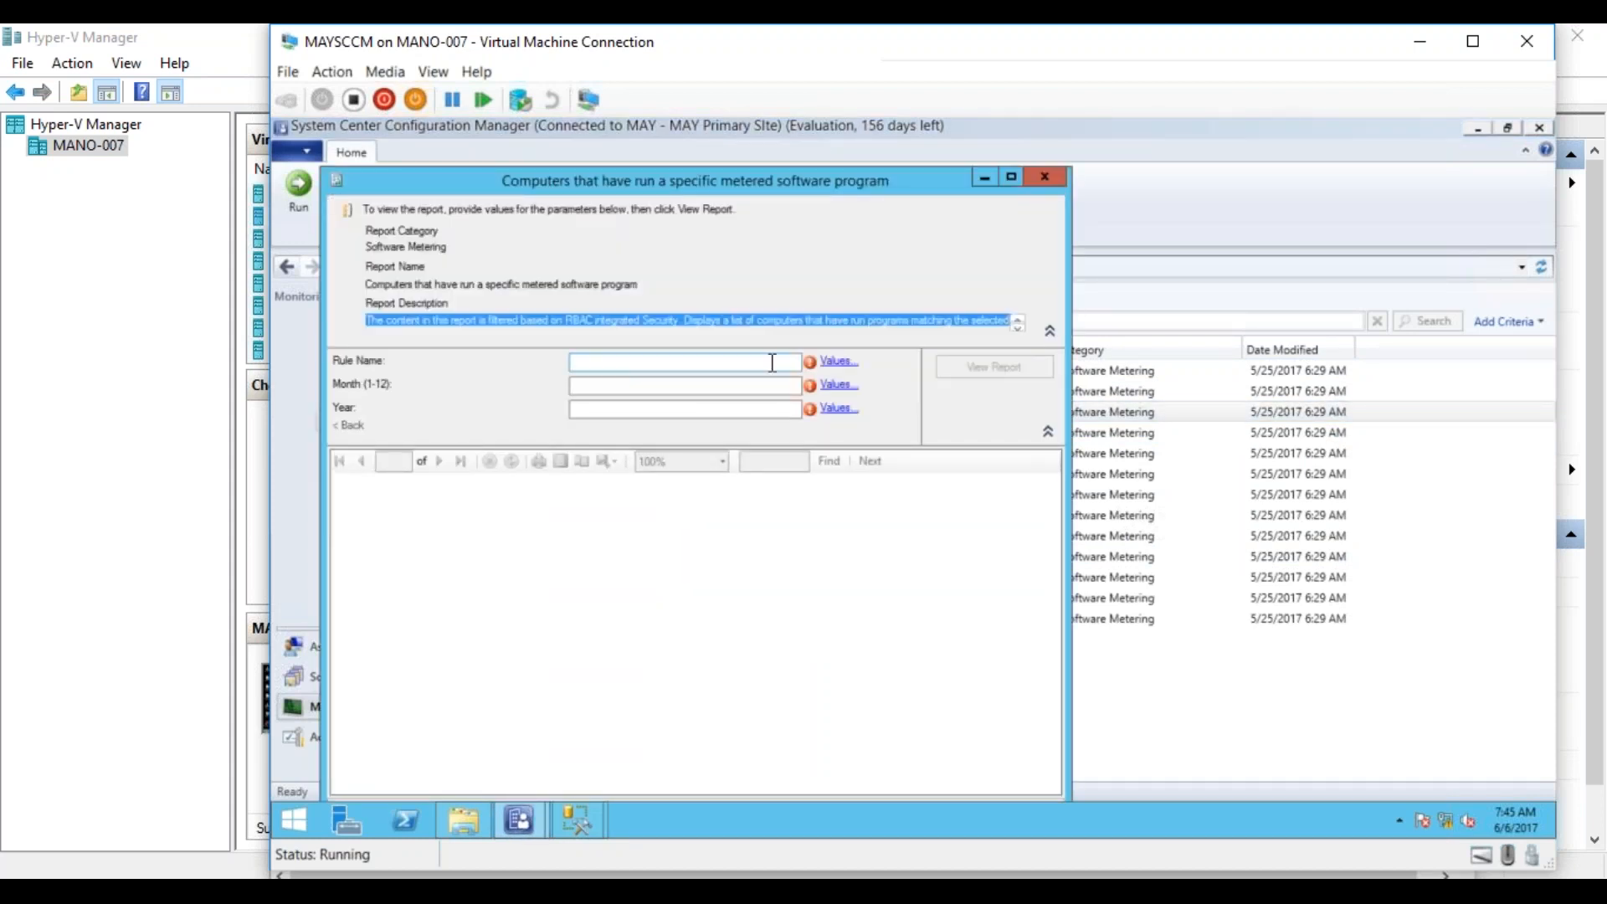
pyautogui.click(840, 363)
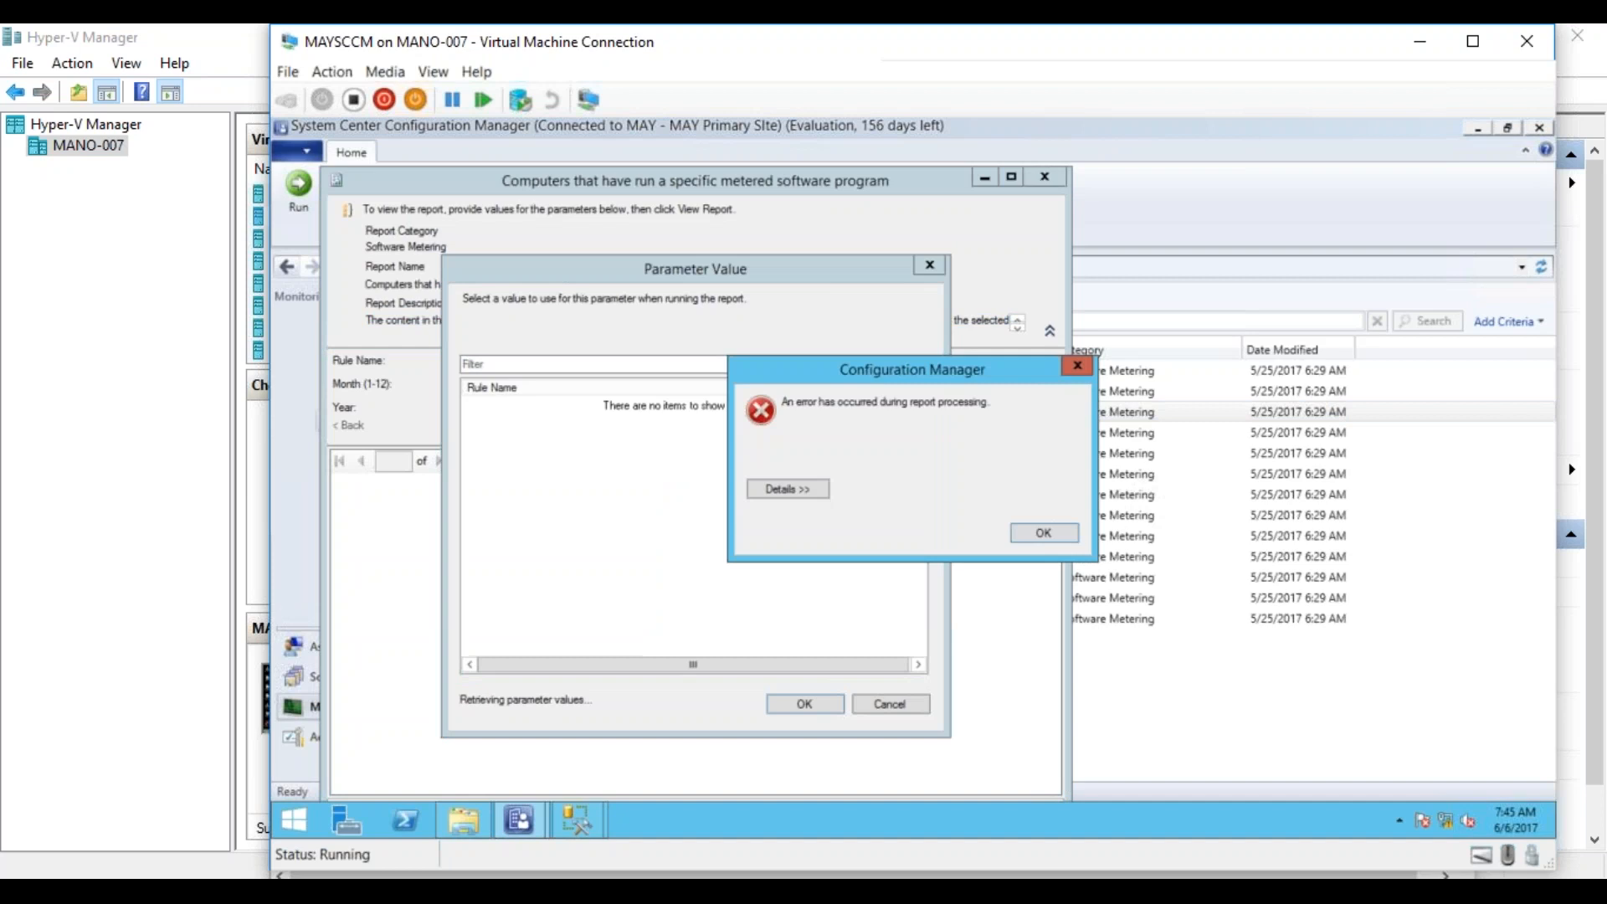
pyautogui.click(1030, 524)
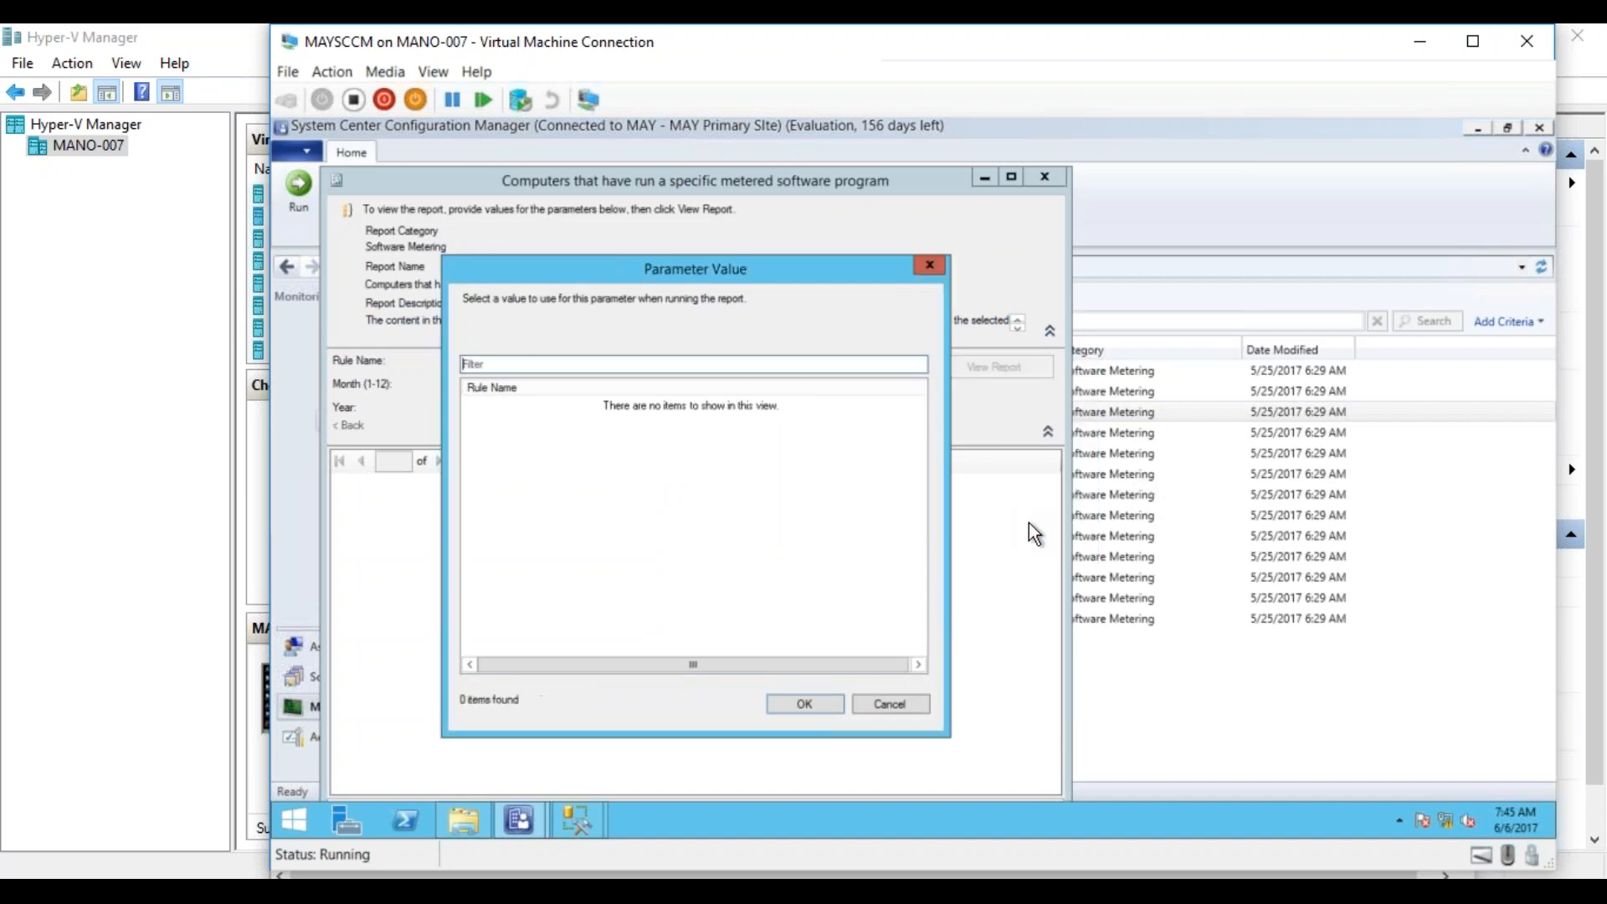
pyautogui.click(906, 705)
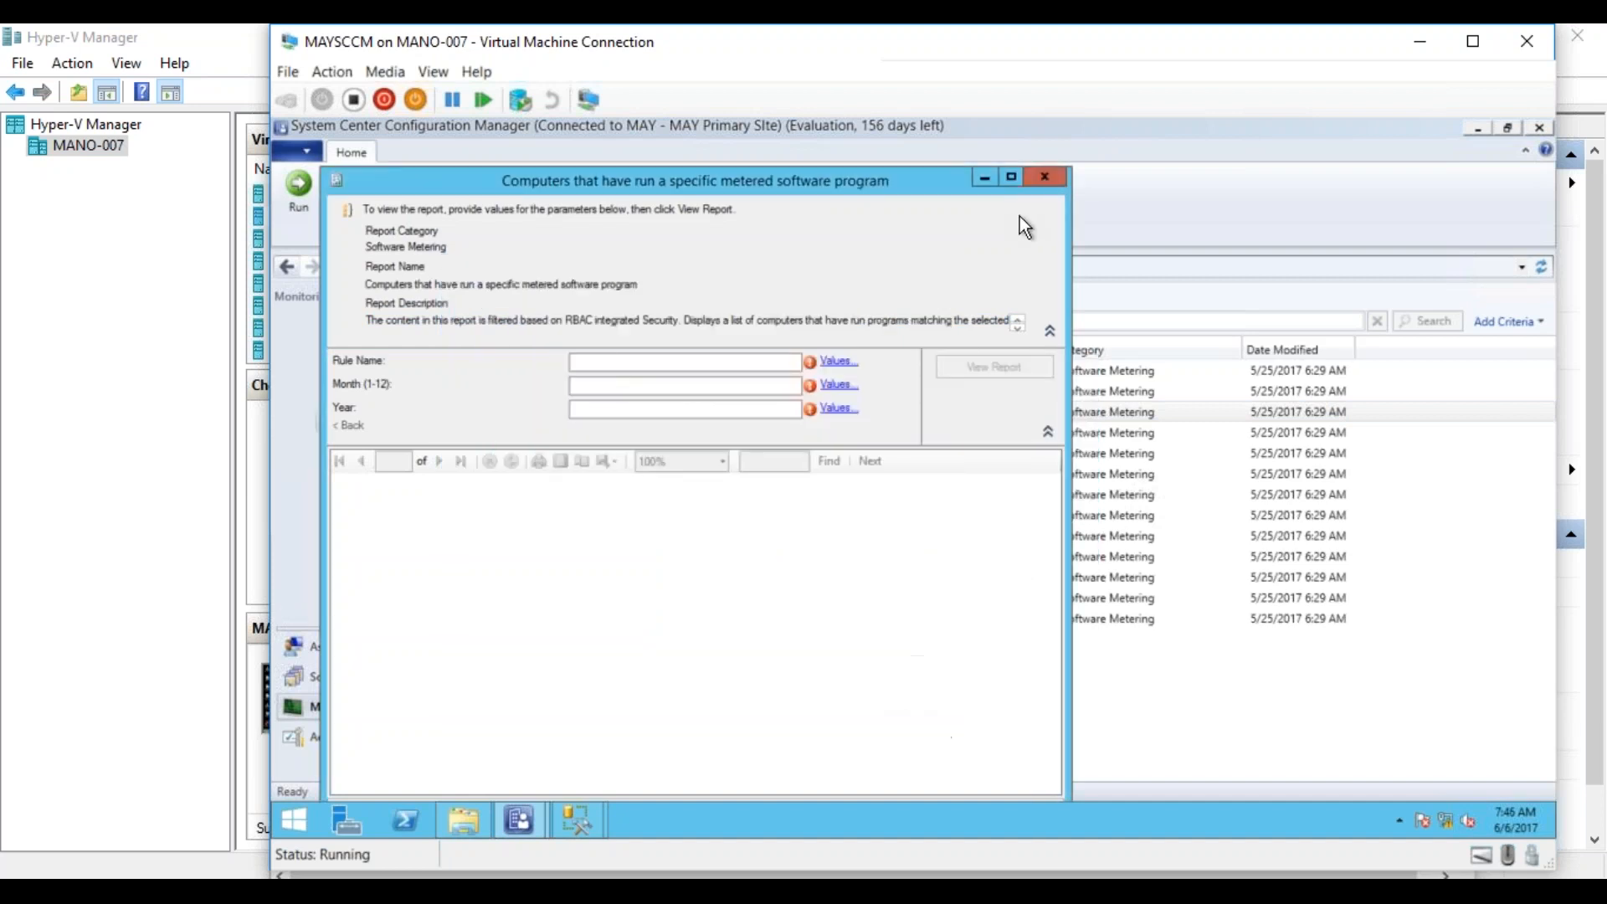
pyautogui.click(1044, 176)
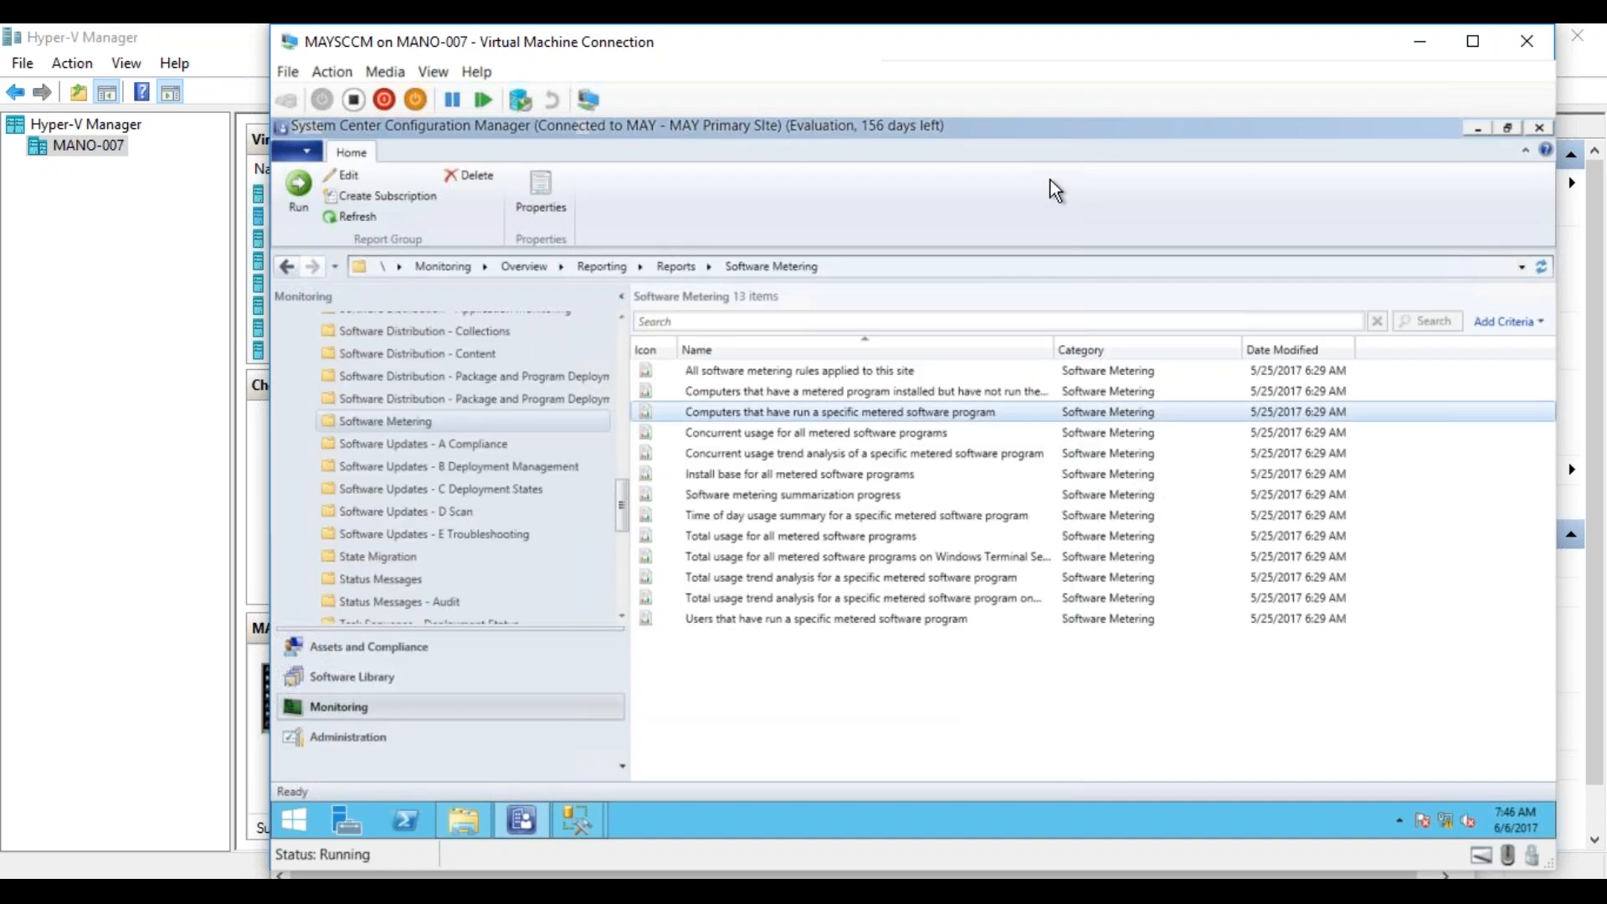
# Run the report Computers that have run a specific metered software program and set its rule name to VLC media player - vlc.exe - 2.2. (1033).
pyautogui.rightClick(821, 412)
pyautogui.click(787, 424)
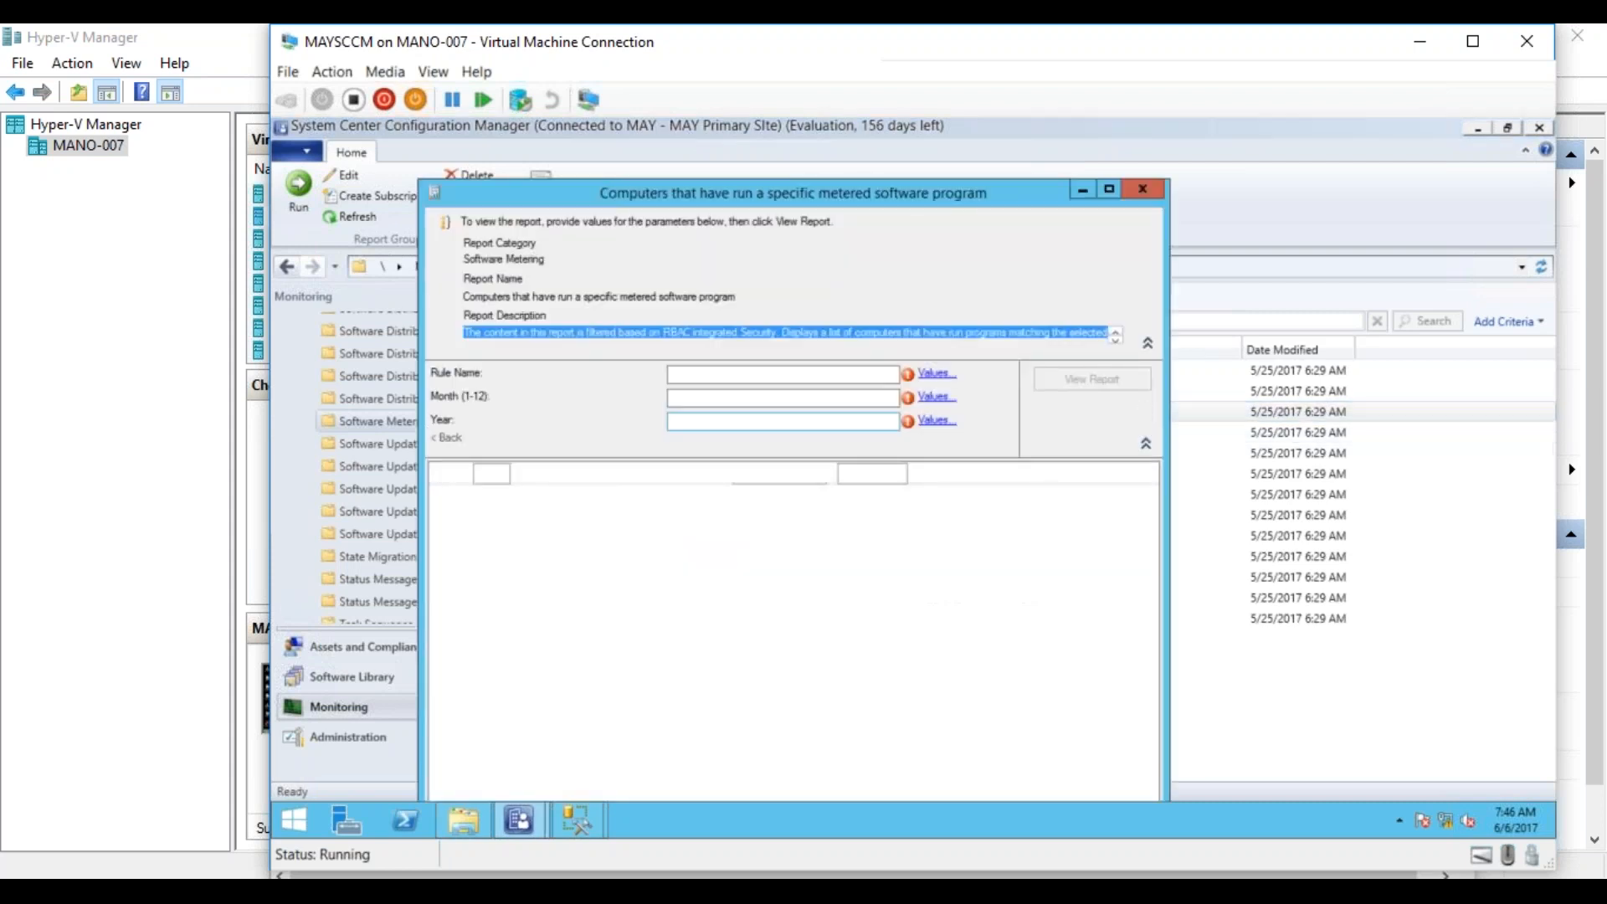
pyautogui.click(934, 375)
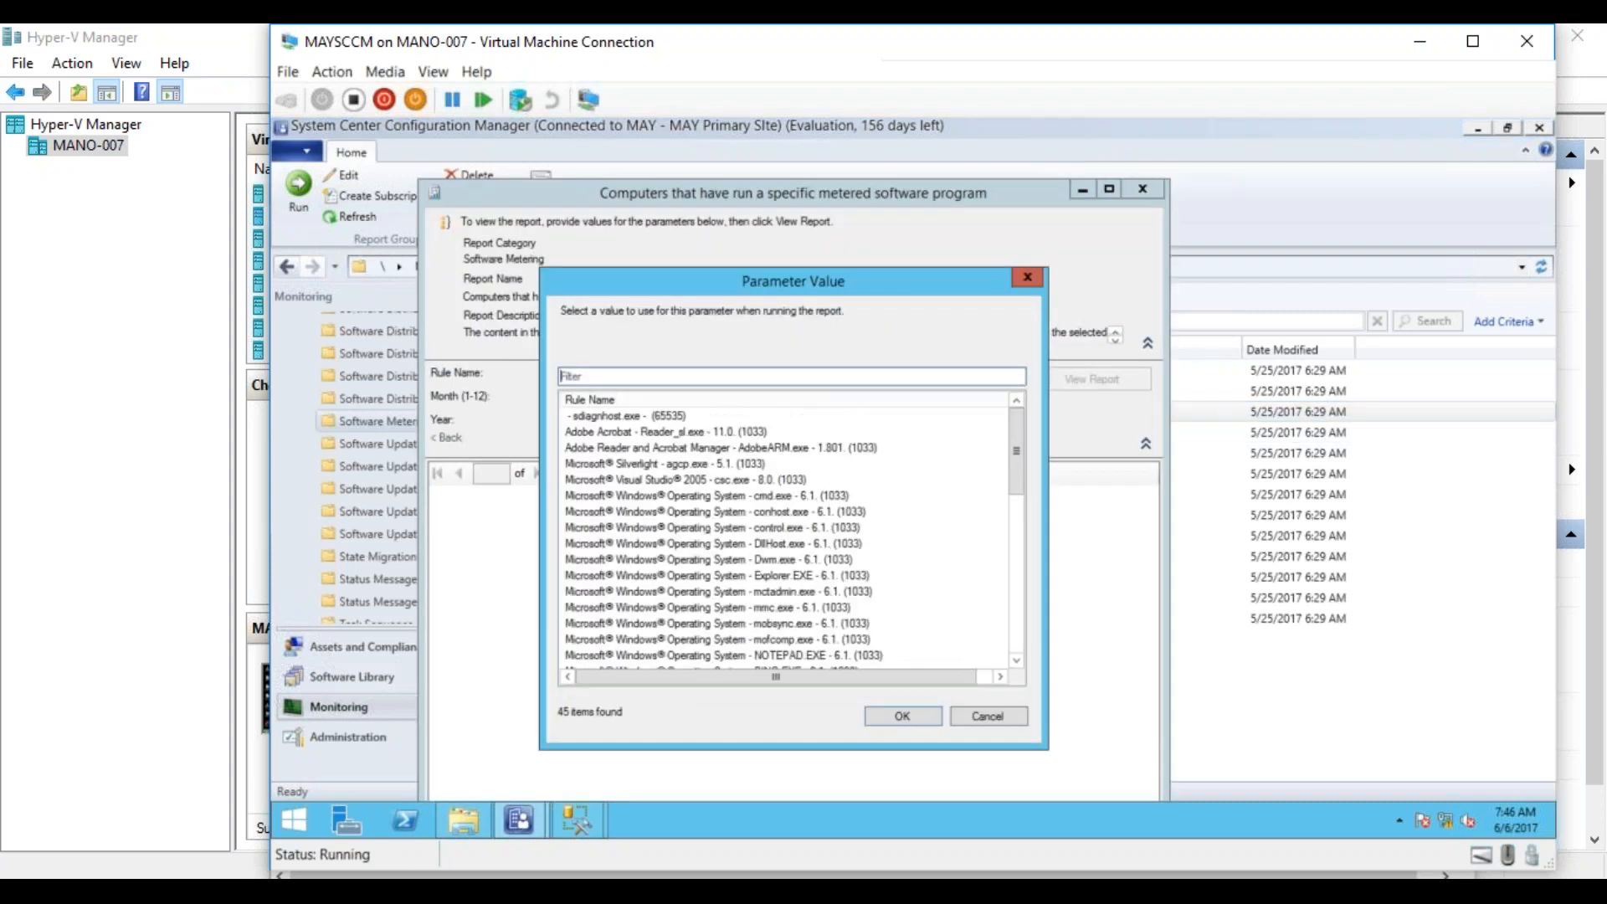
pyautogui.click(723, 377)
pyautogui.write('vlc')
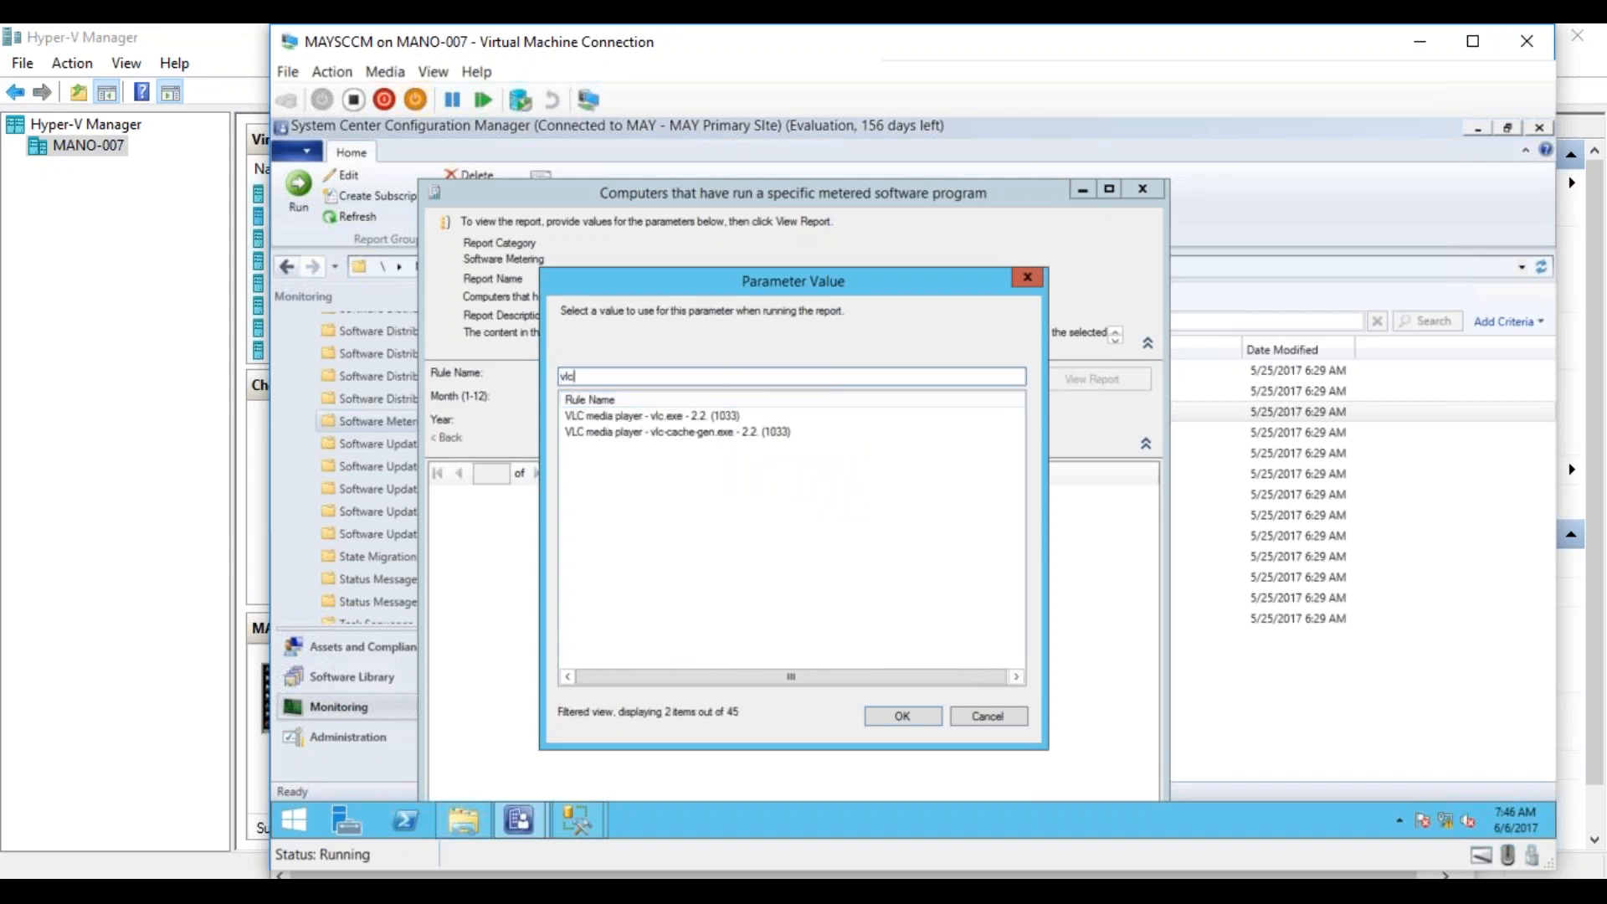
pyautogui.doubleClick(697, 419)
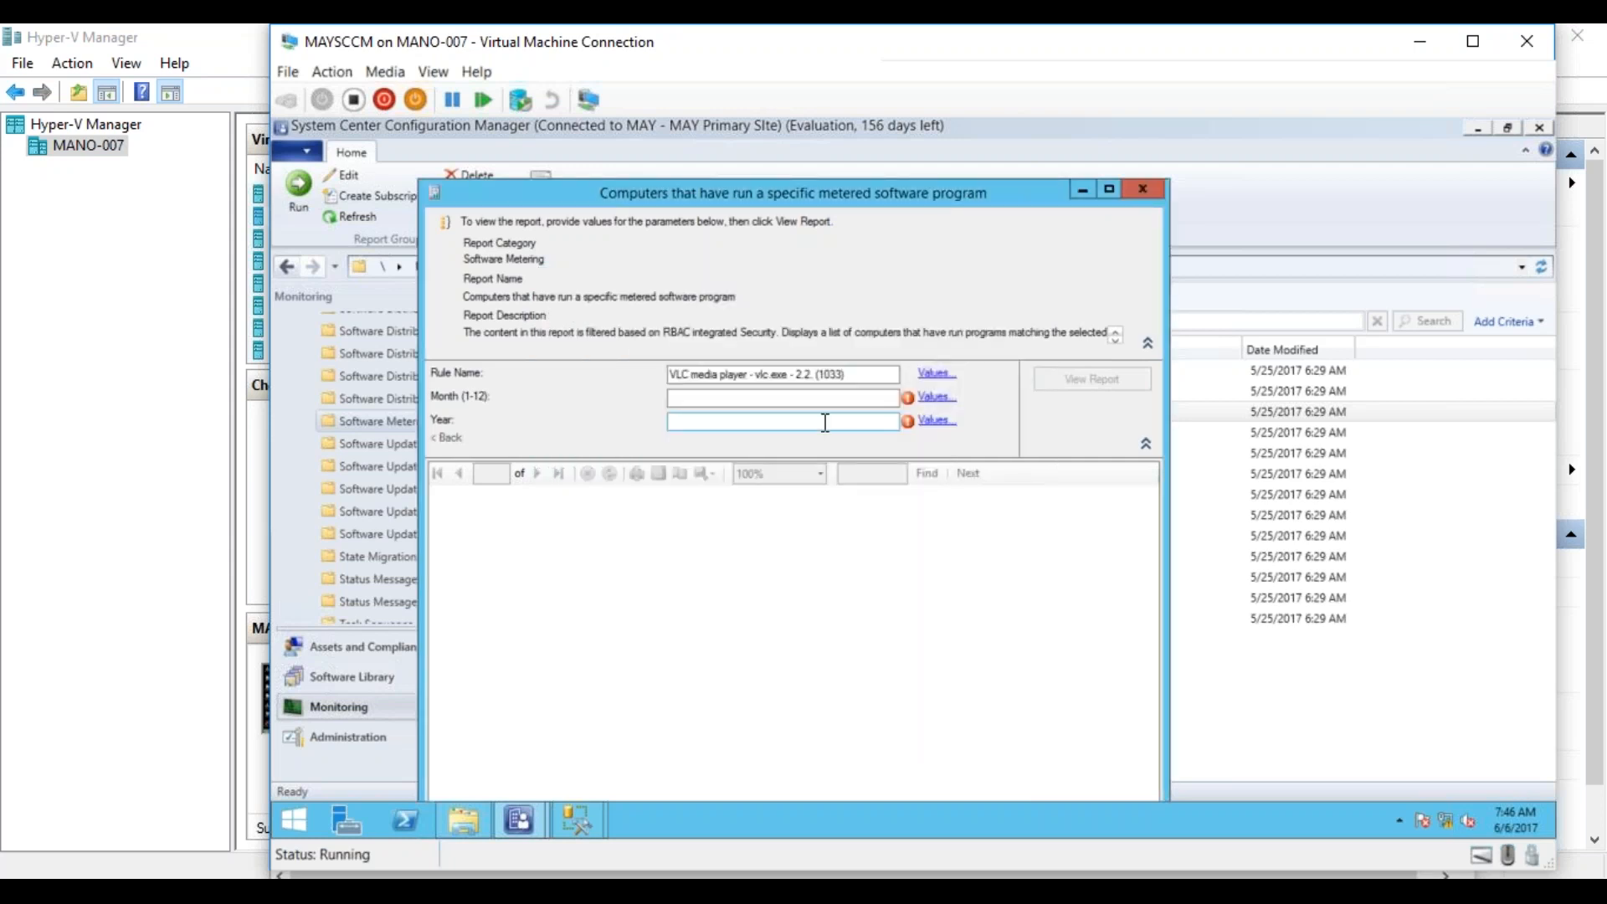
# Check the available Month (1-12) values for the report Computers that have run a specific metered software program.
pyautogui.click(936, 396)
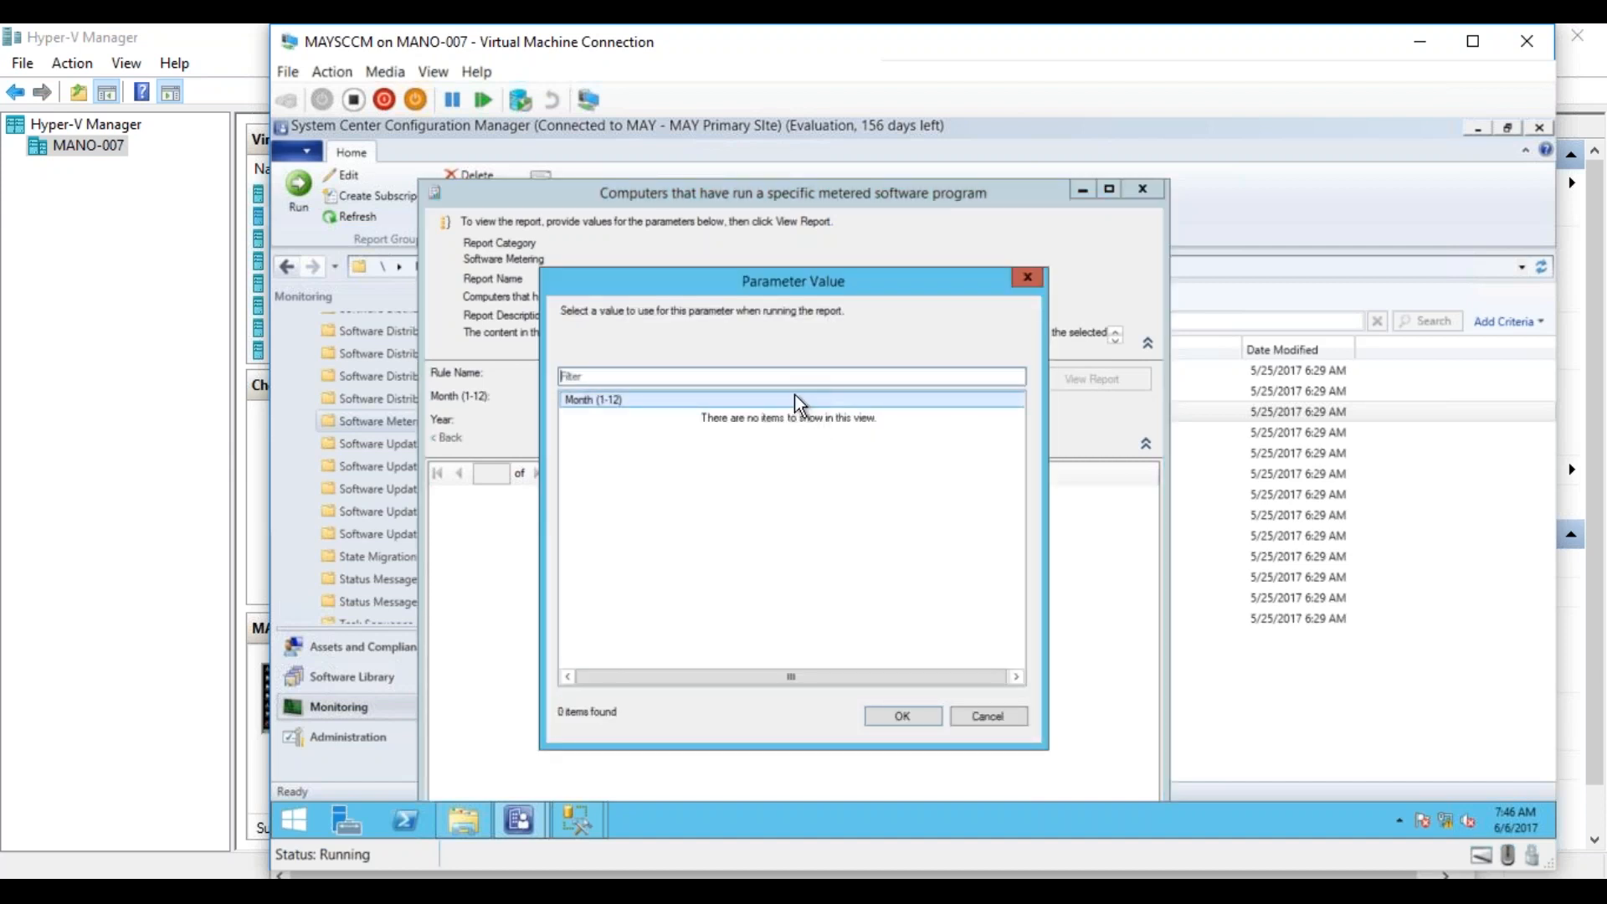
pyautogui.click(889, 718)
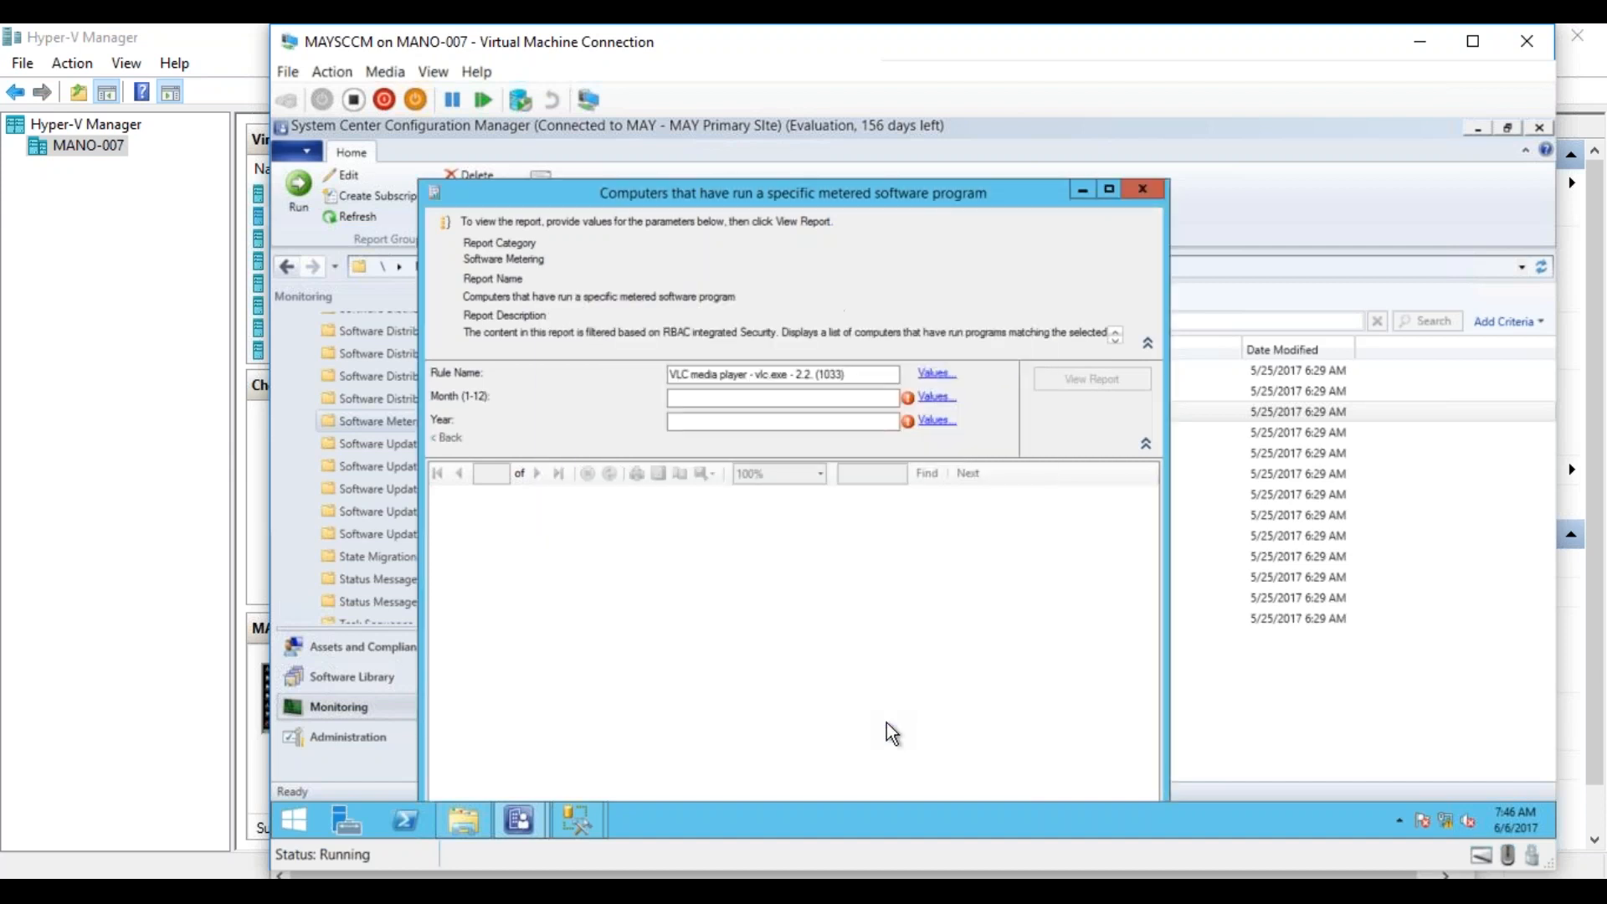
pyautogui.click(863, 398)
pyautogui.click(937, 398)
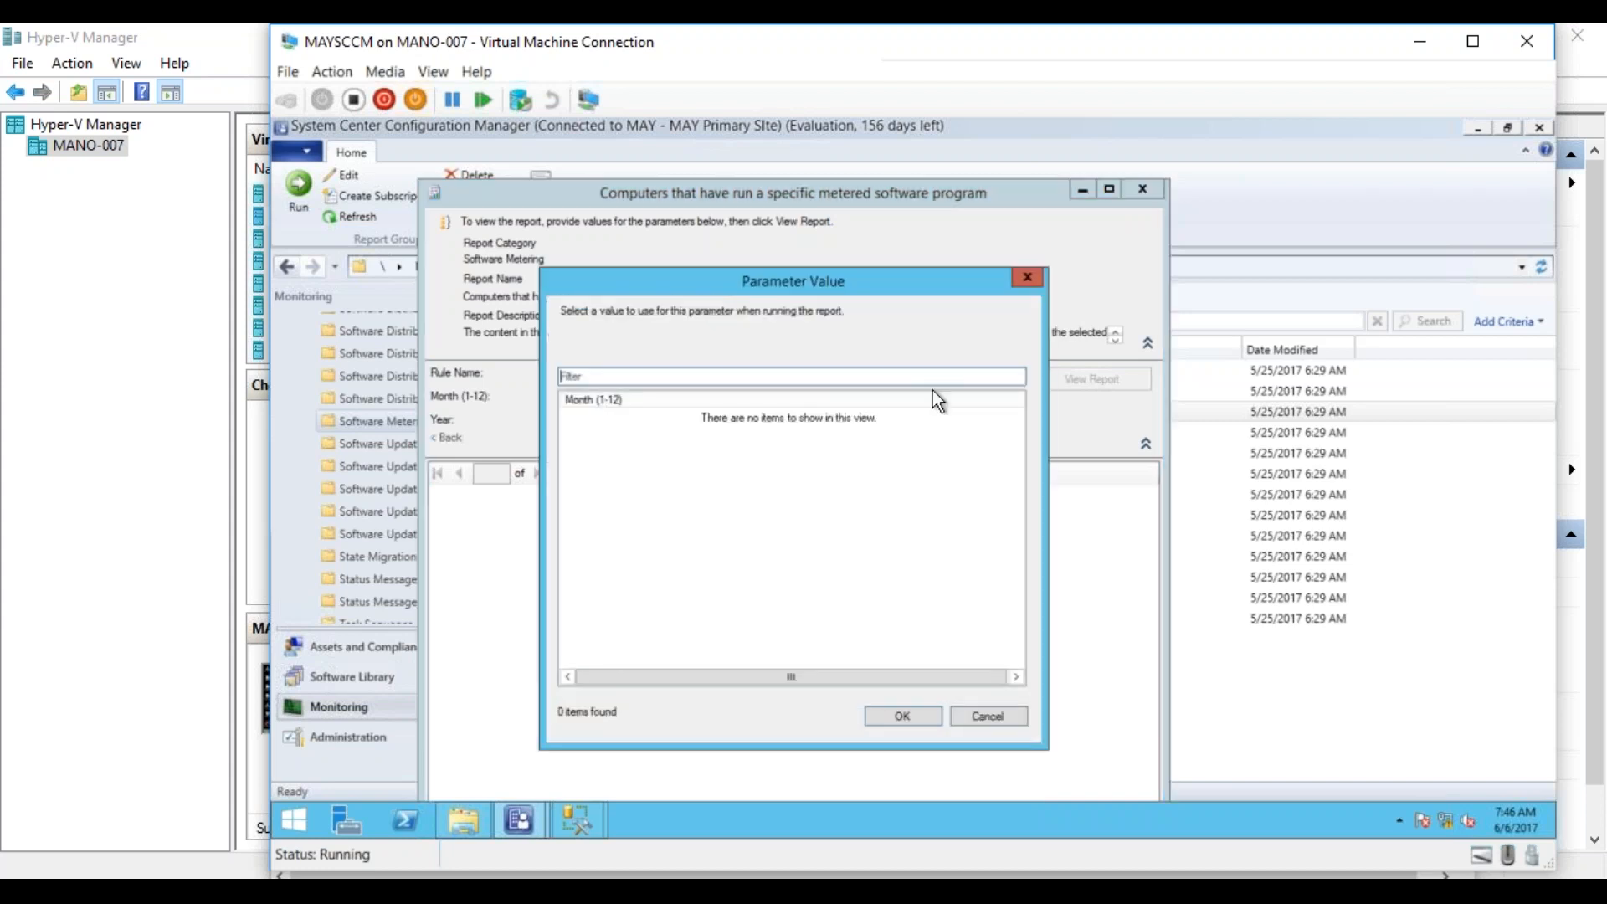
pyautogui.click(976, 716)
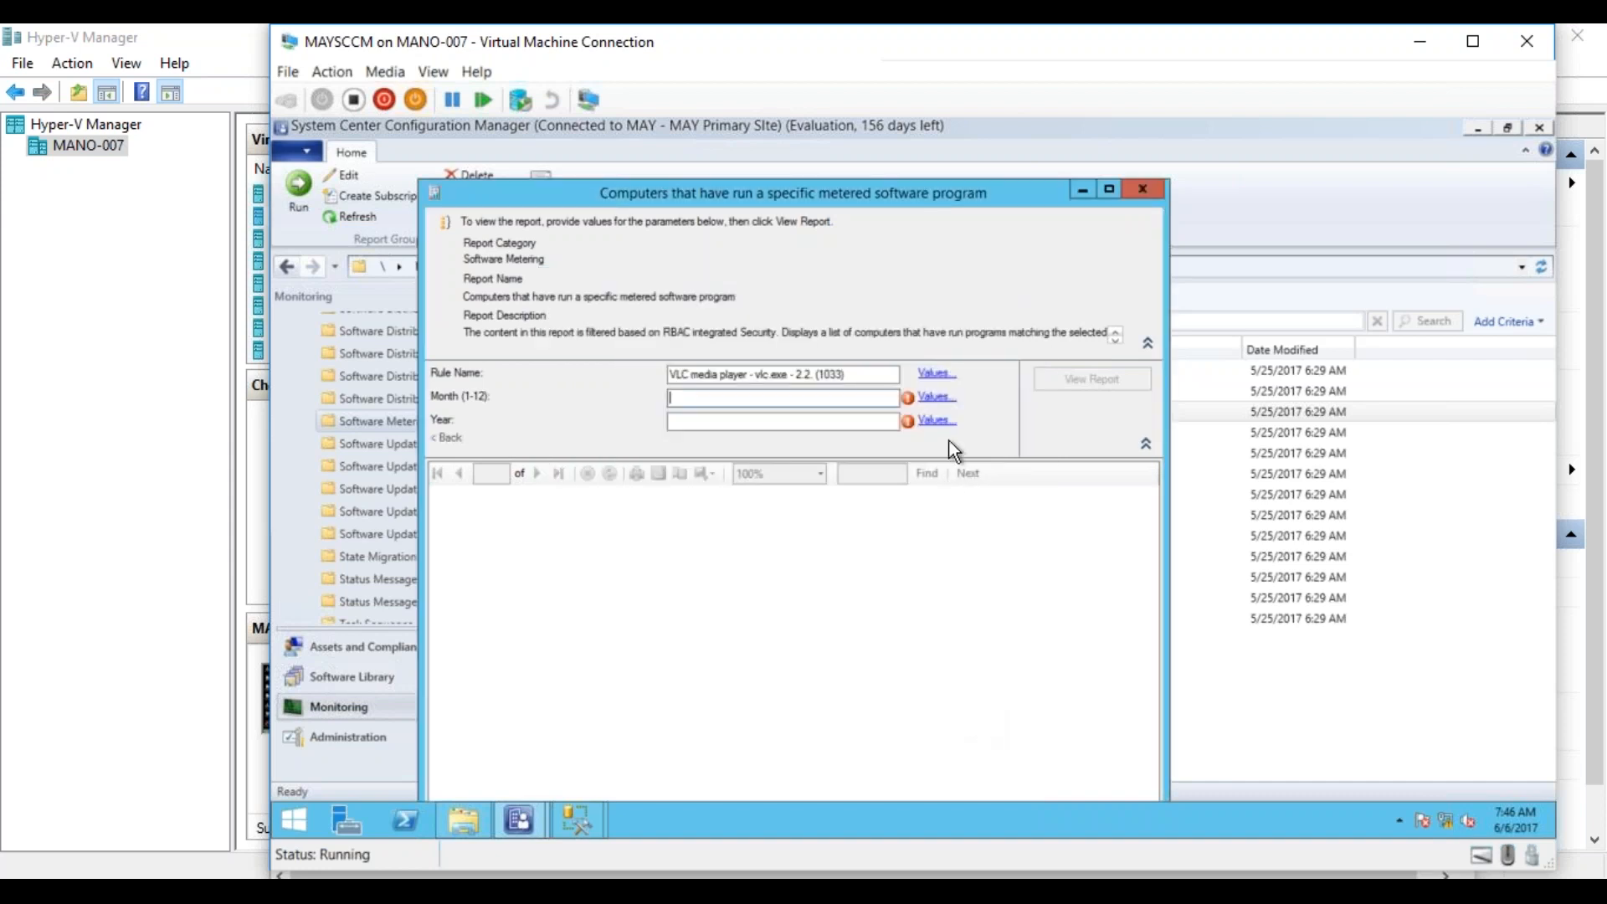
# Close the unconnected SQL Server Management Studio window and execute the dbo.v_MeterData query again in the connected one.
pyautogui.click(581, 827)
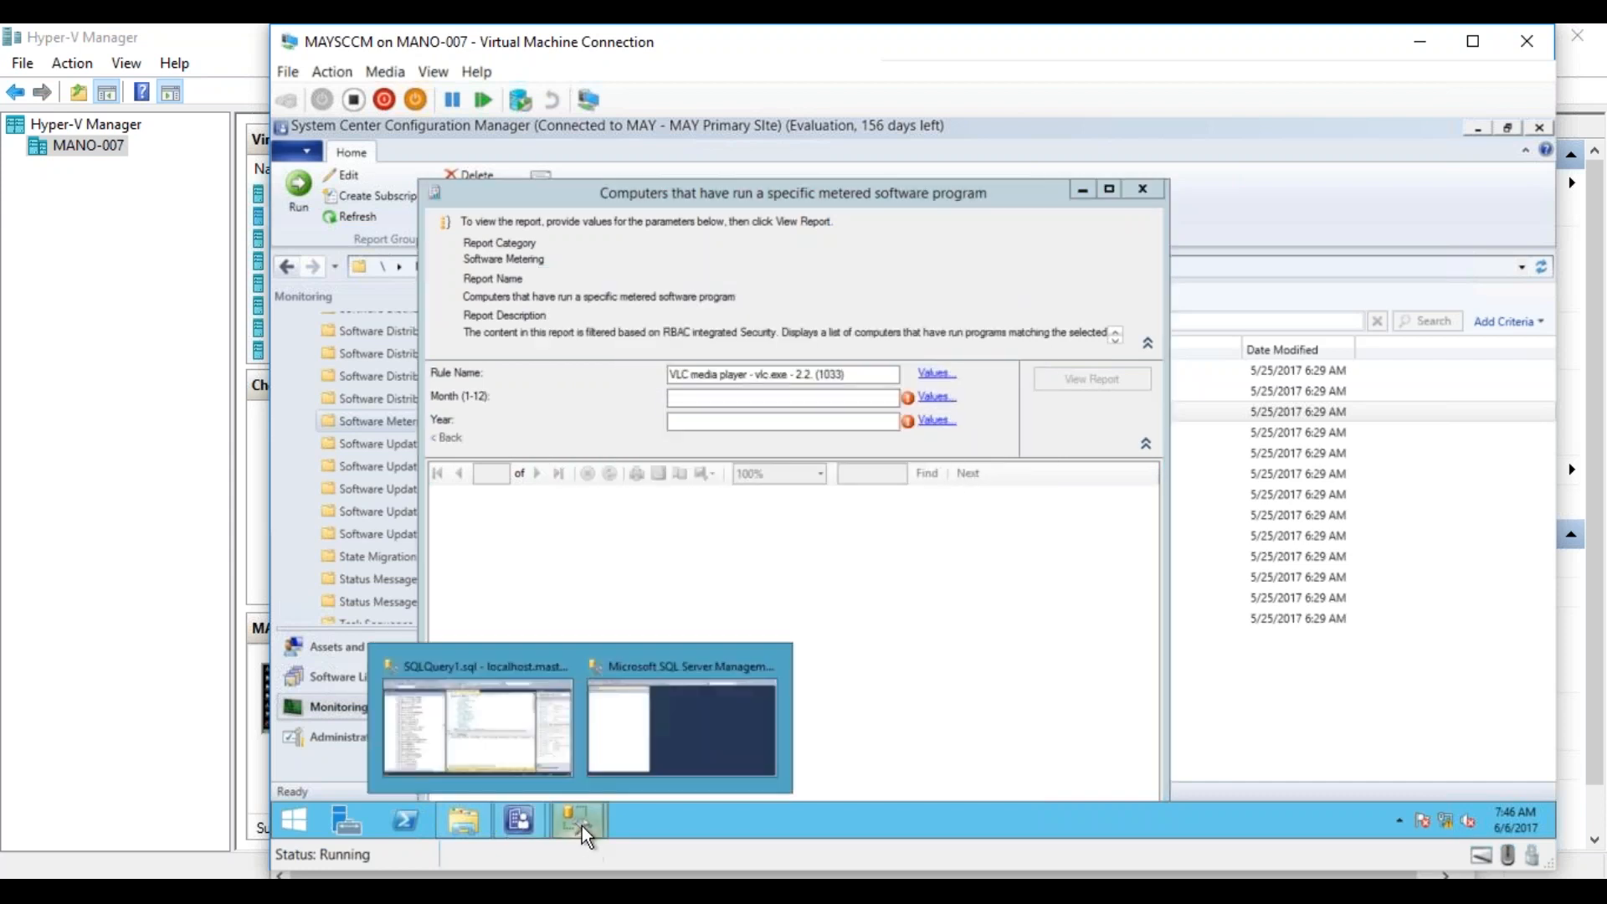
pyautogui.click(656, 730)
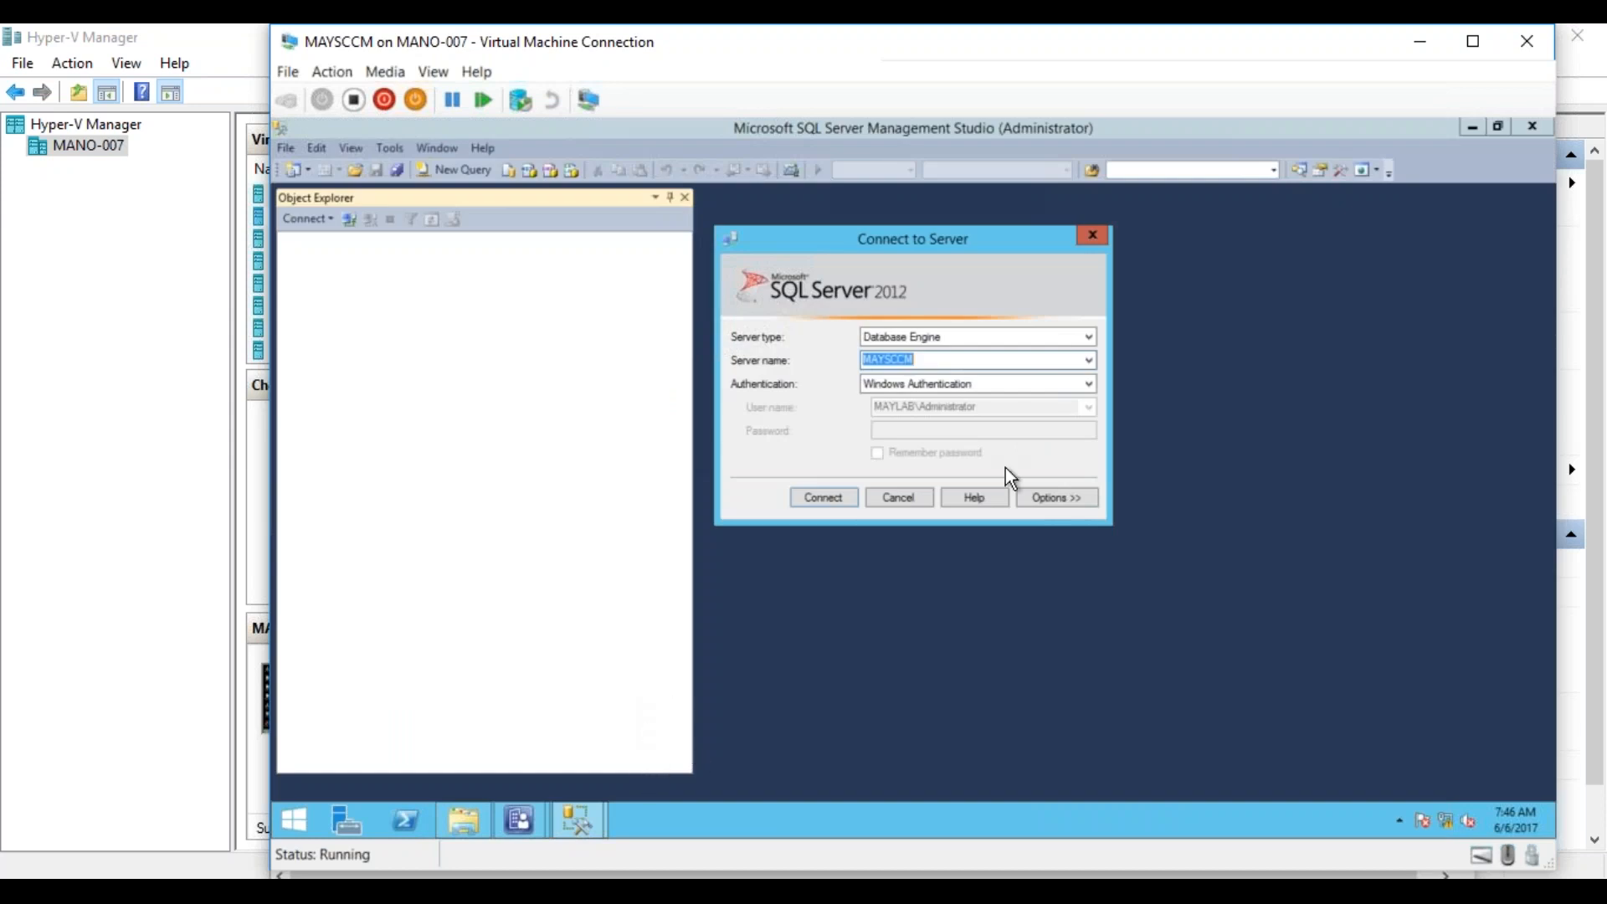
pyautogui.click(897, 502)
pyautogui.click(1542, 117)
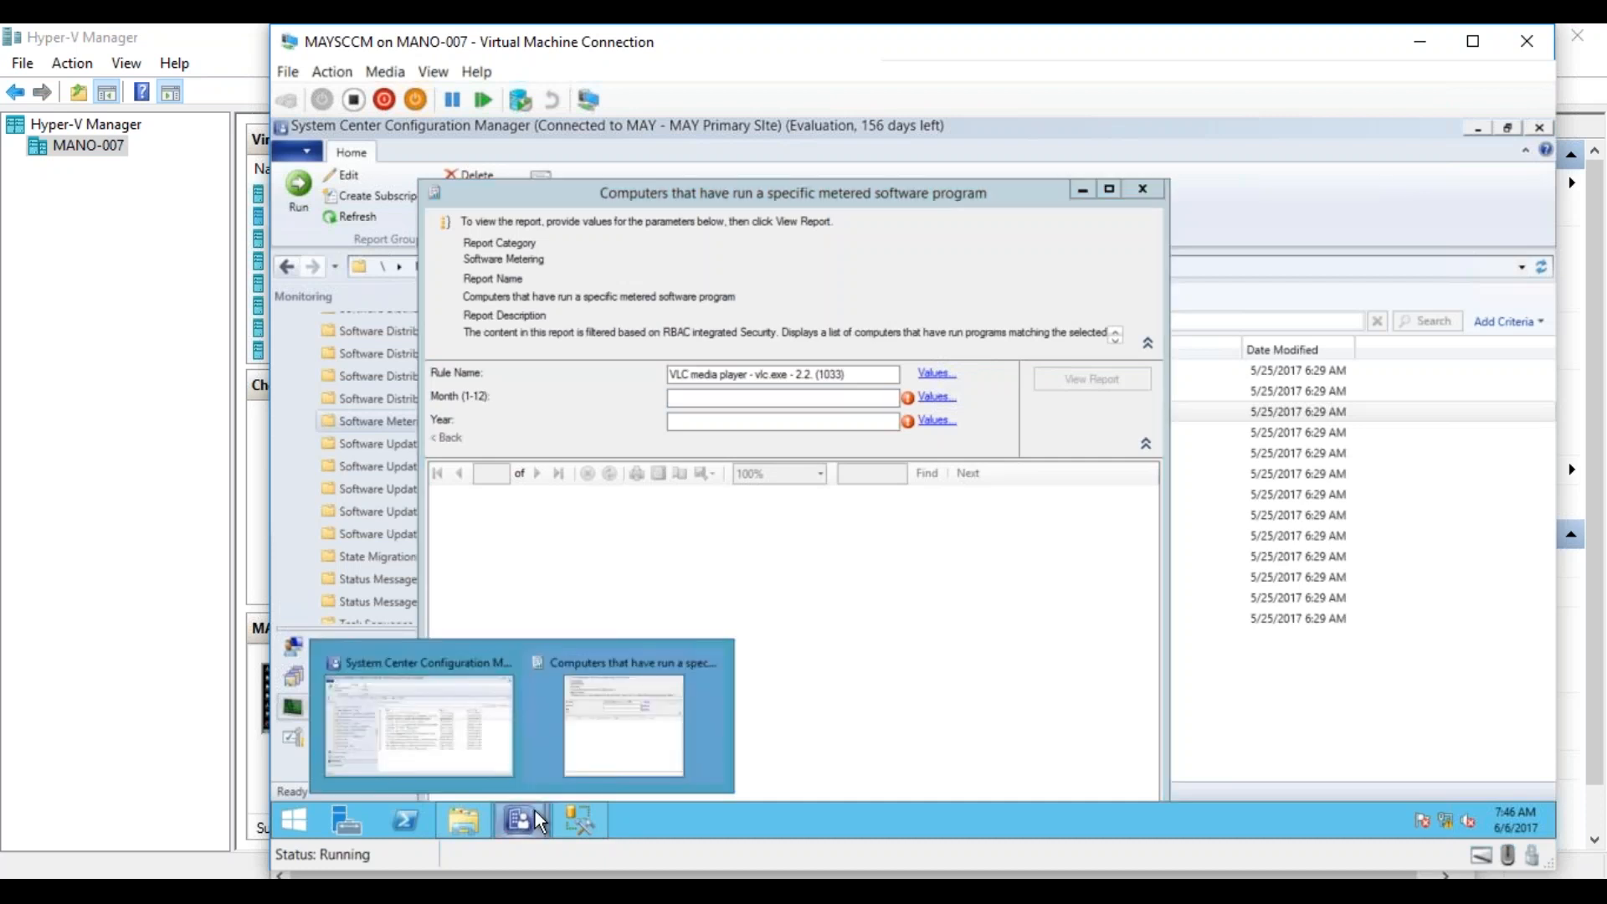
pyautogui.click(570, 813)
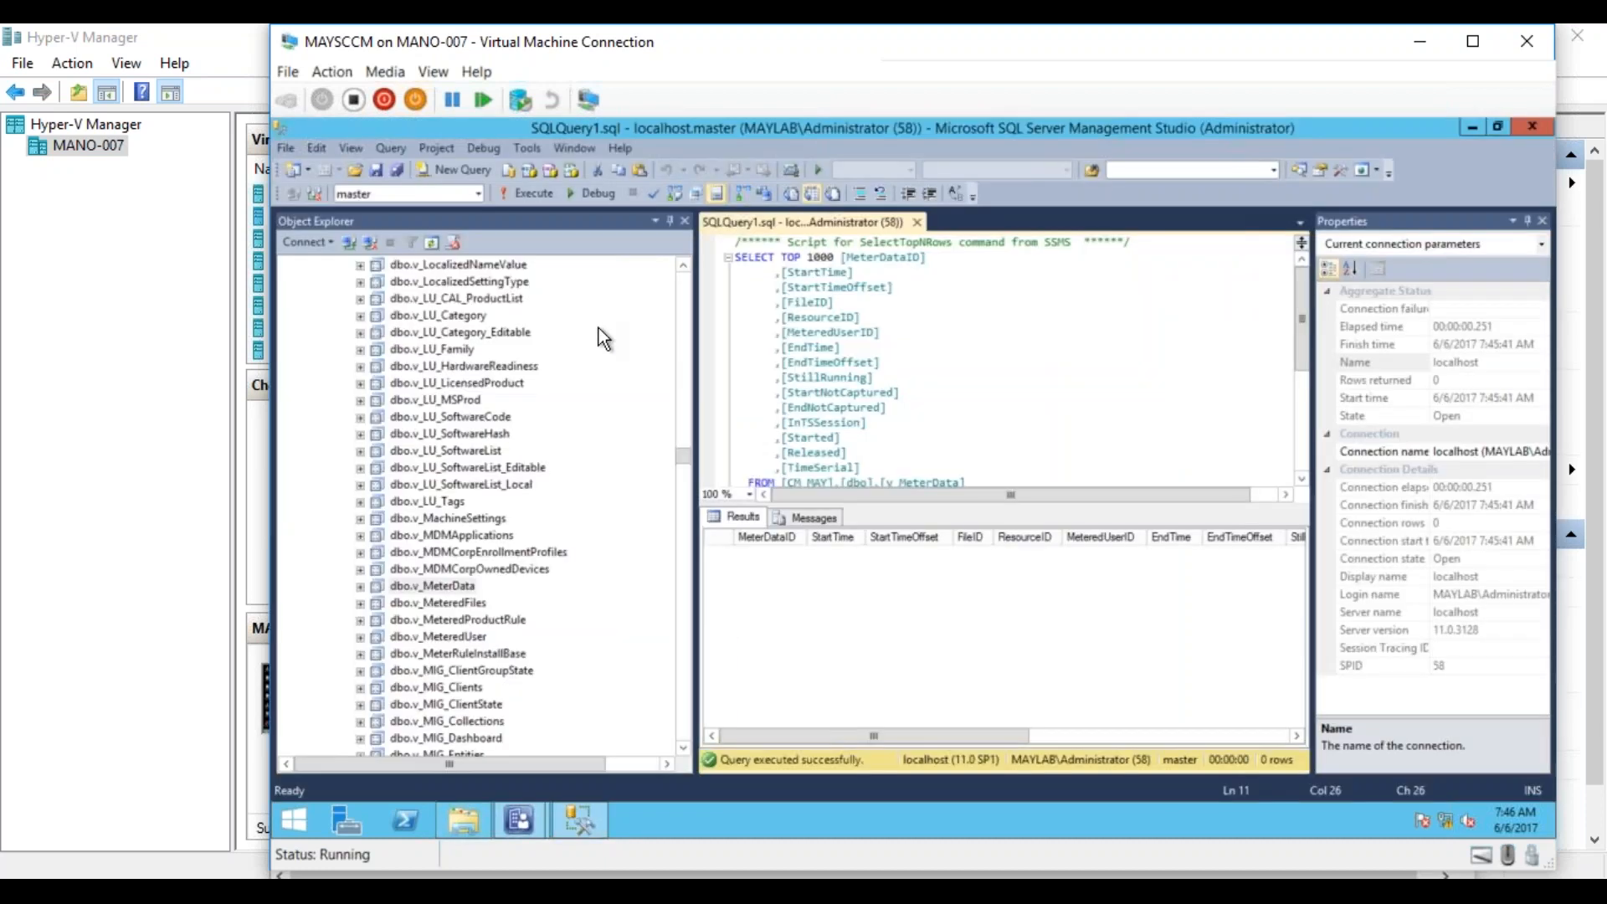
pyautogui.click(532, 194)
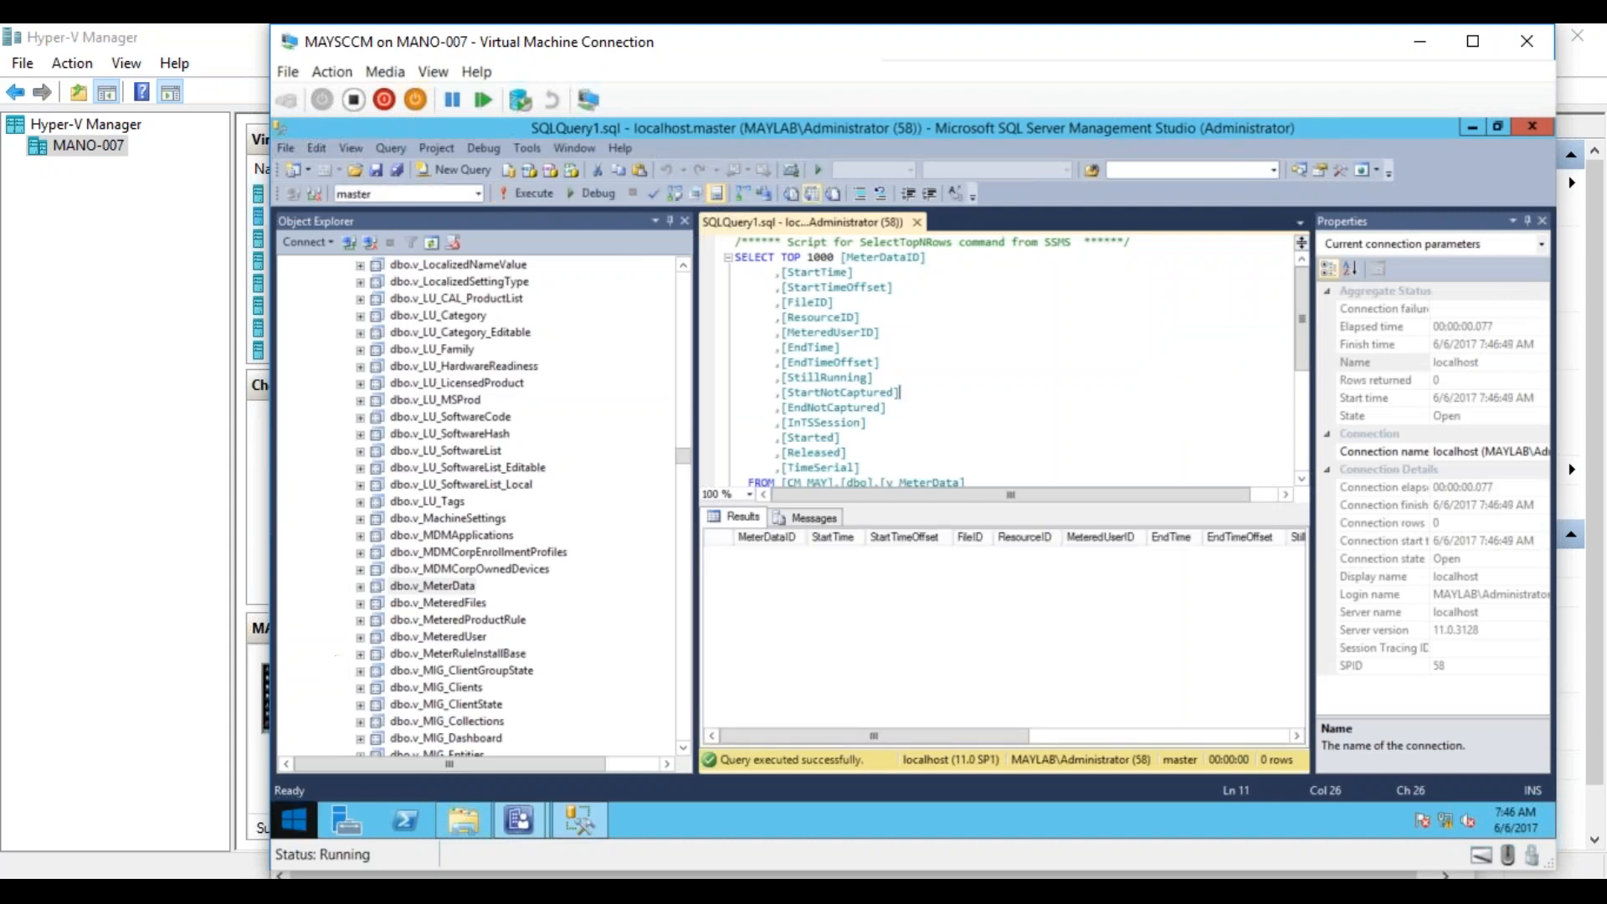
# Switch to MAY_Test01 and run the Machine Policy Retrieval & Evaluation Cycle from the Configuration Manager client properties.
pyautogui.click(315, 891)
pyautogui.click(492, 745)
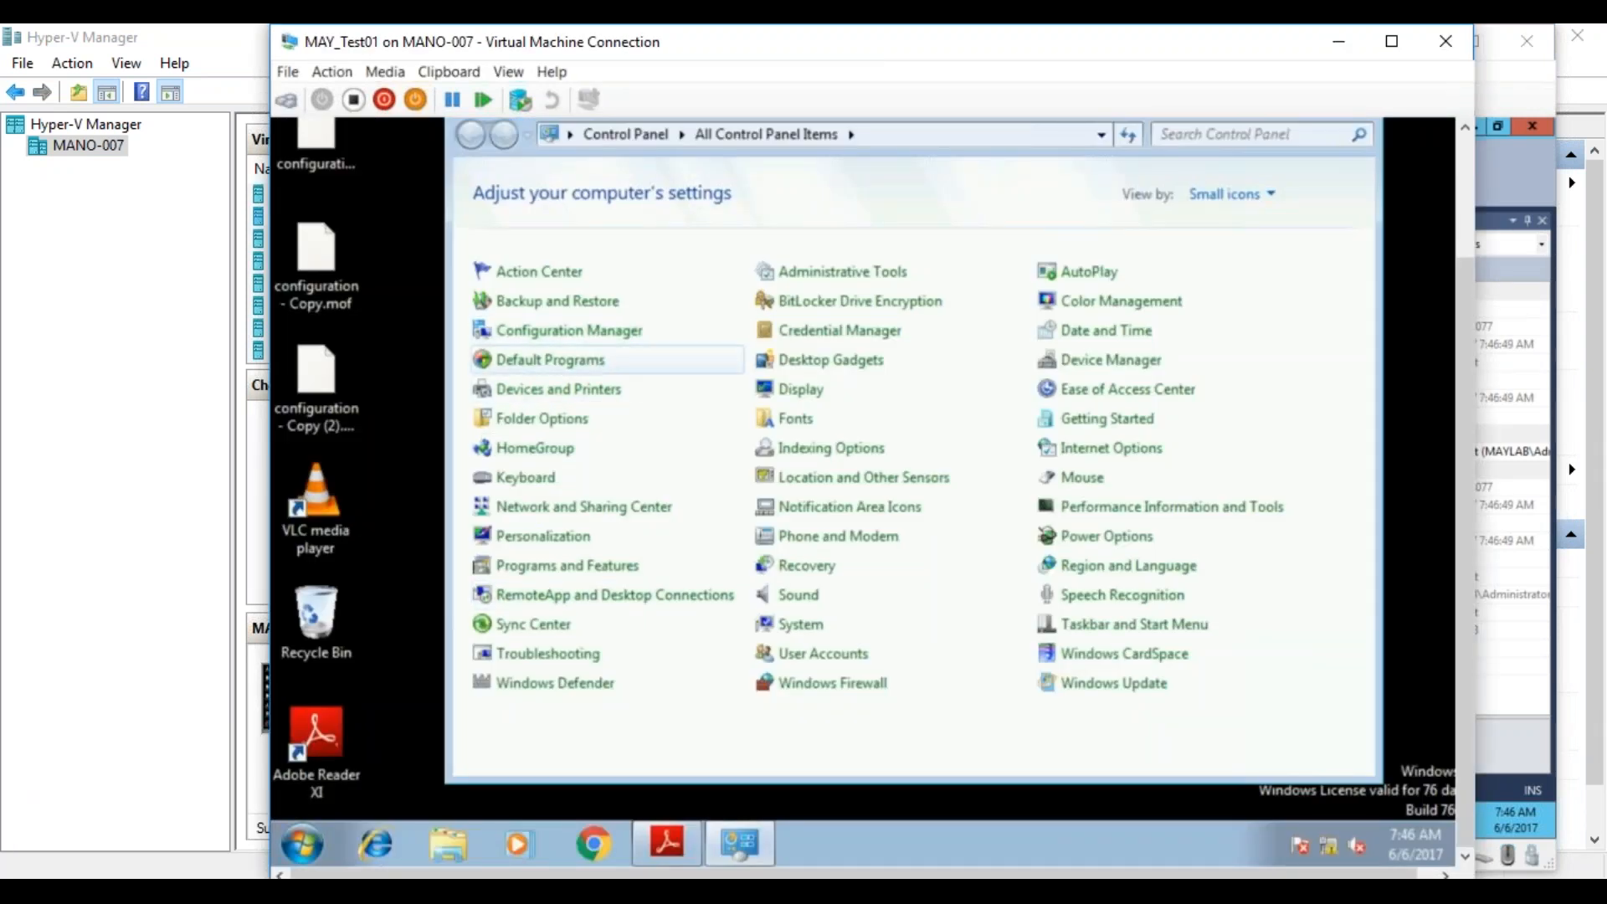
pyautogui.click(611, 330)
pyautogui.click(672, 159)
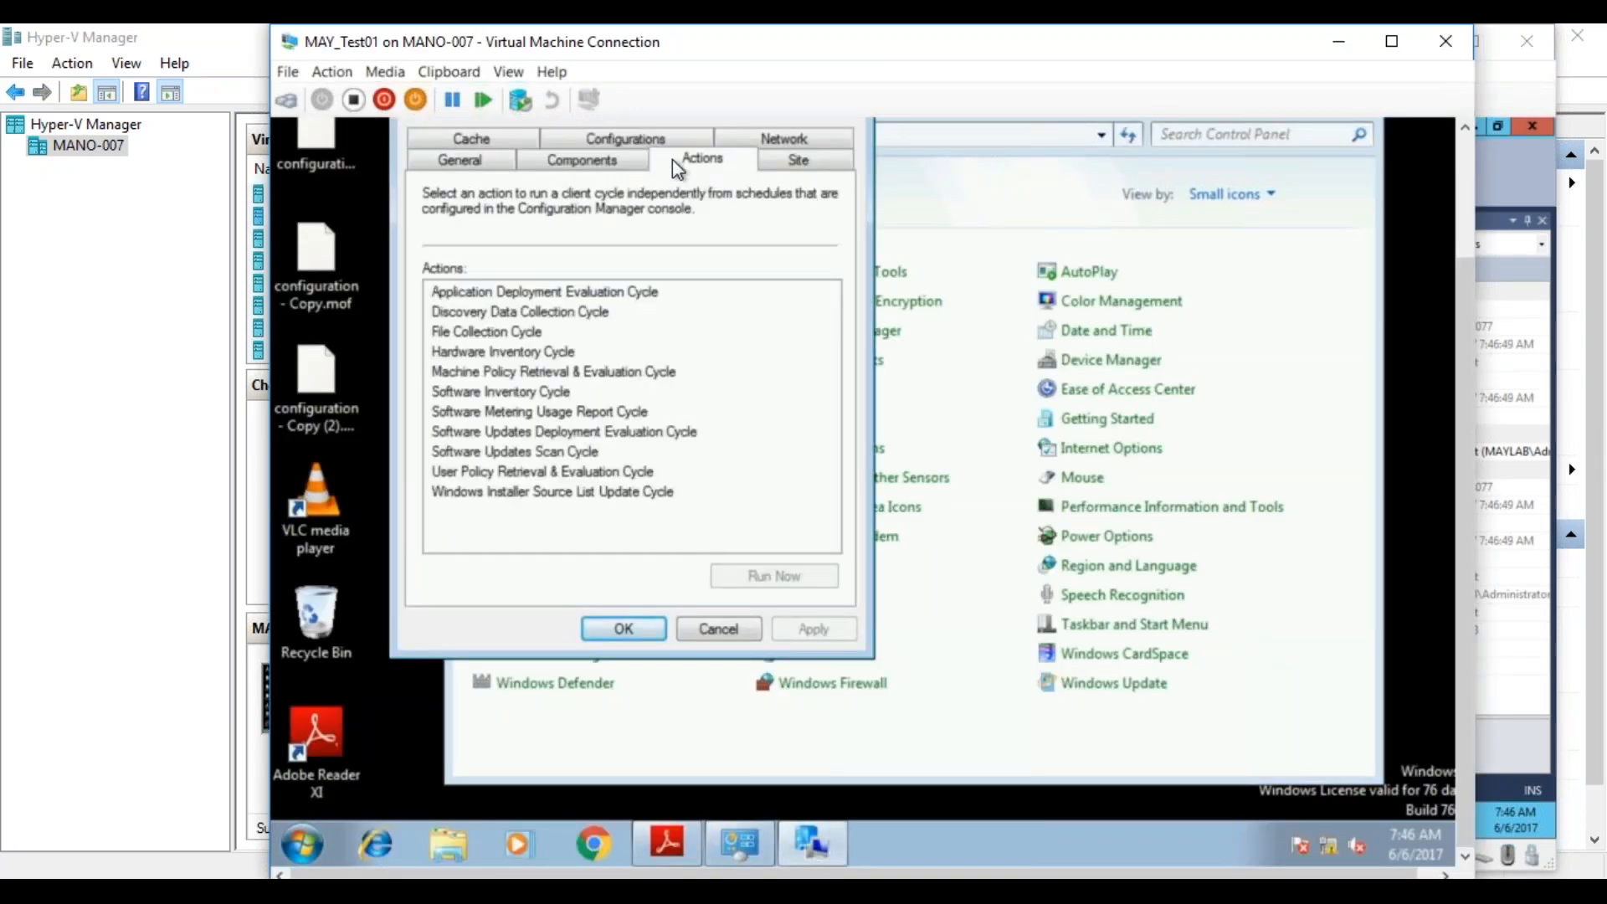
pyautogui.click(620, 370)
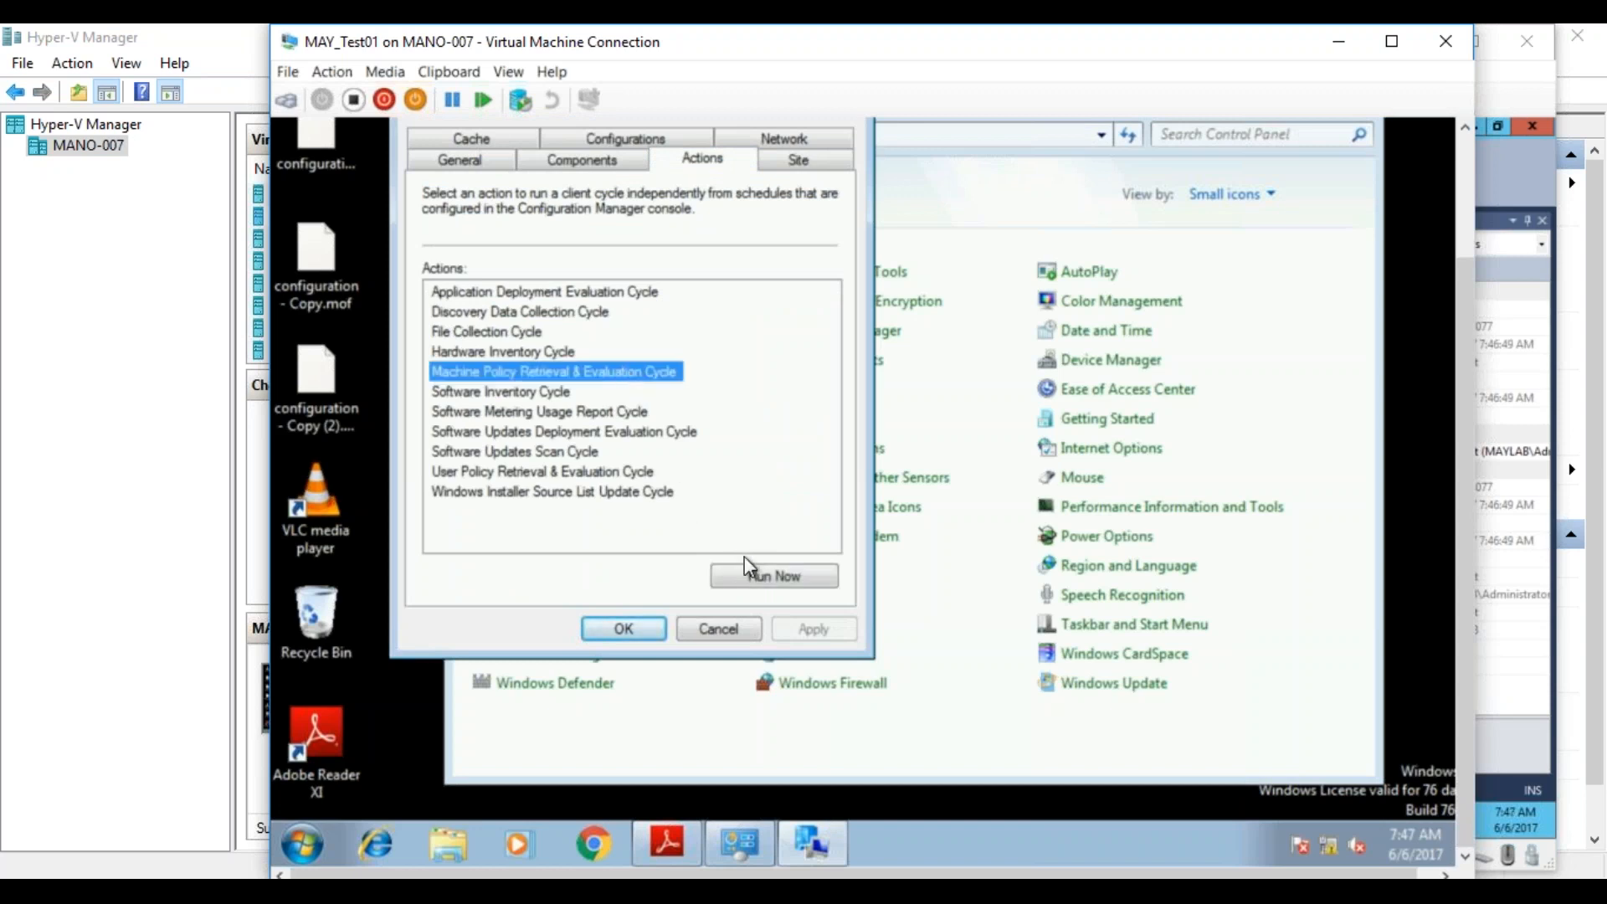
pyautogui.click(756, 577)
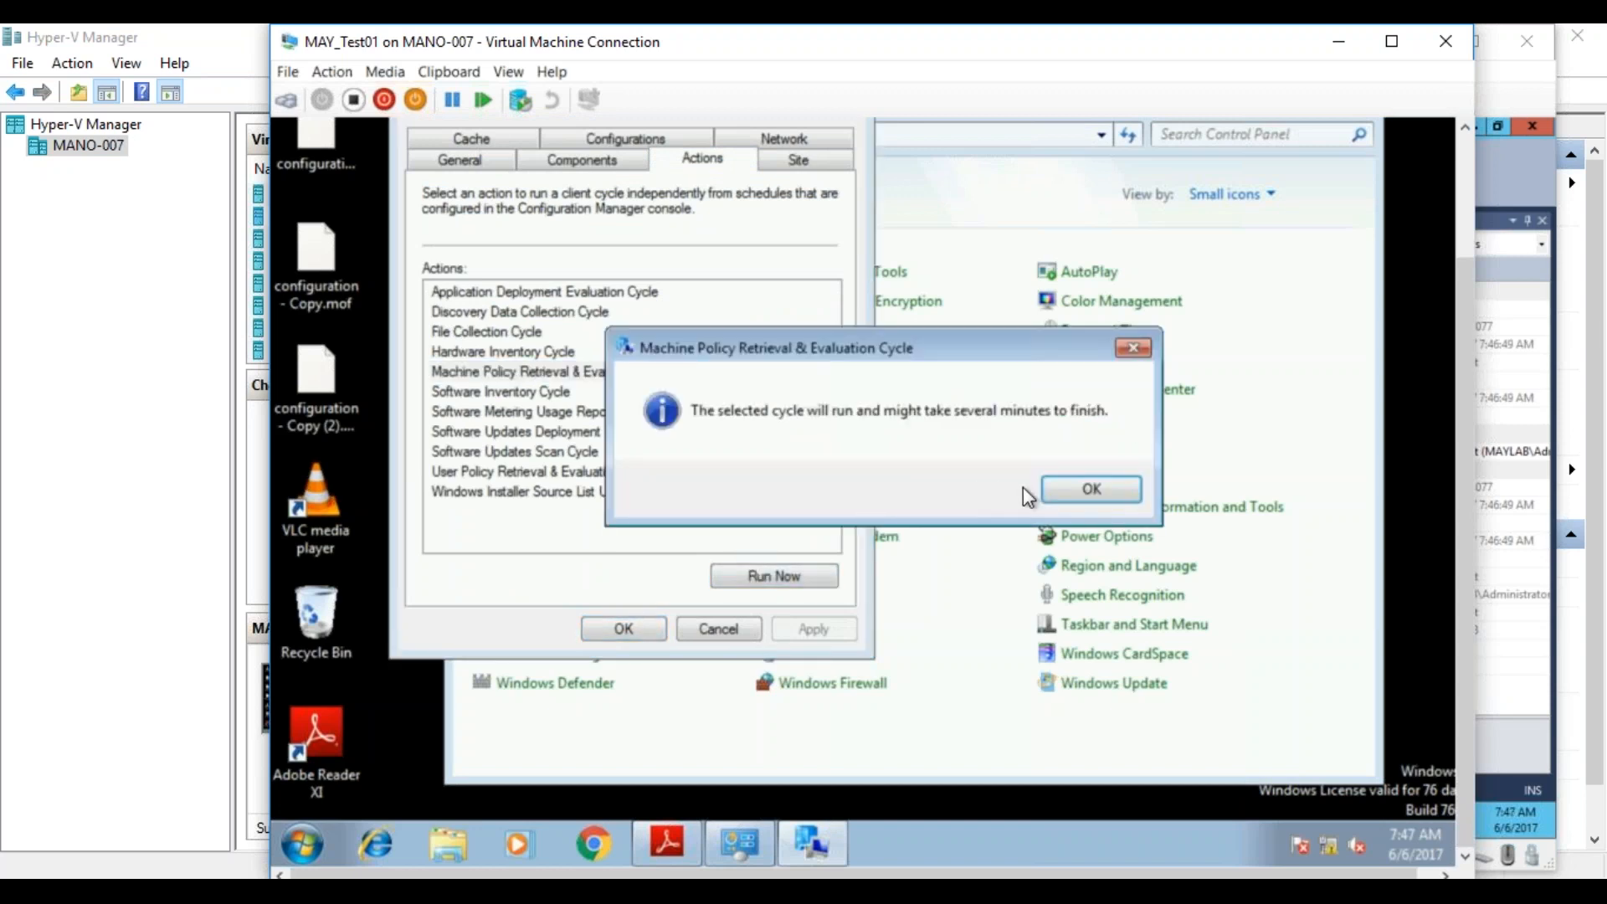
pyautogui.click(1062, 493)
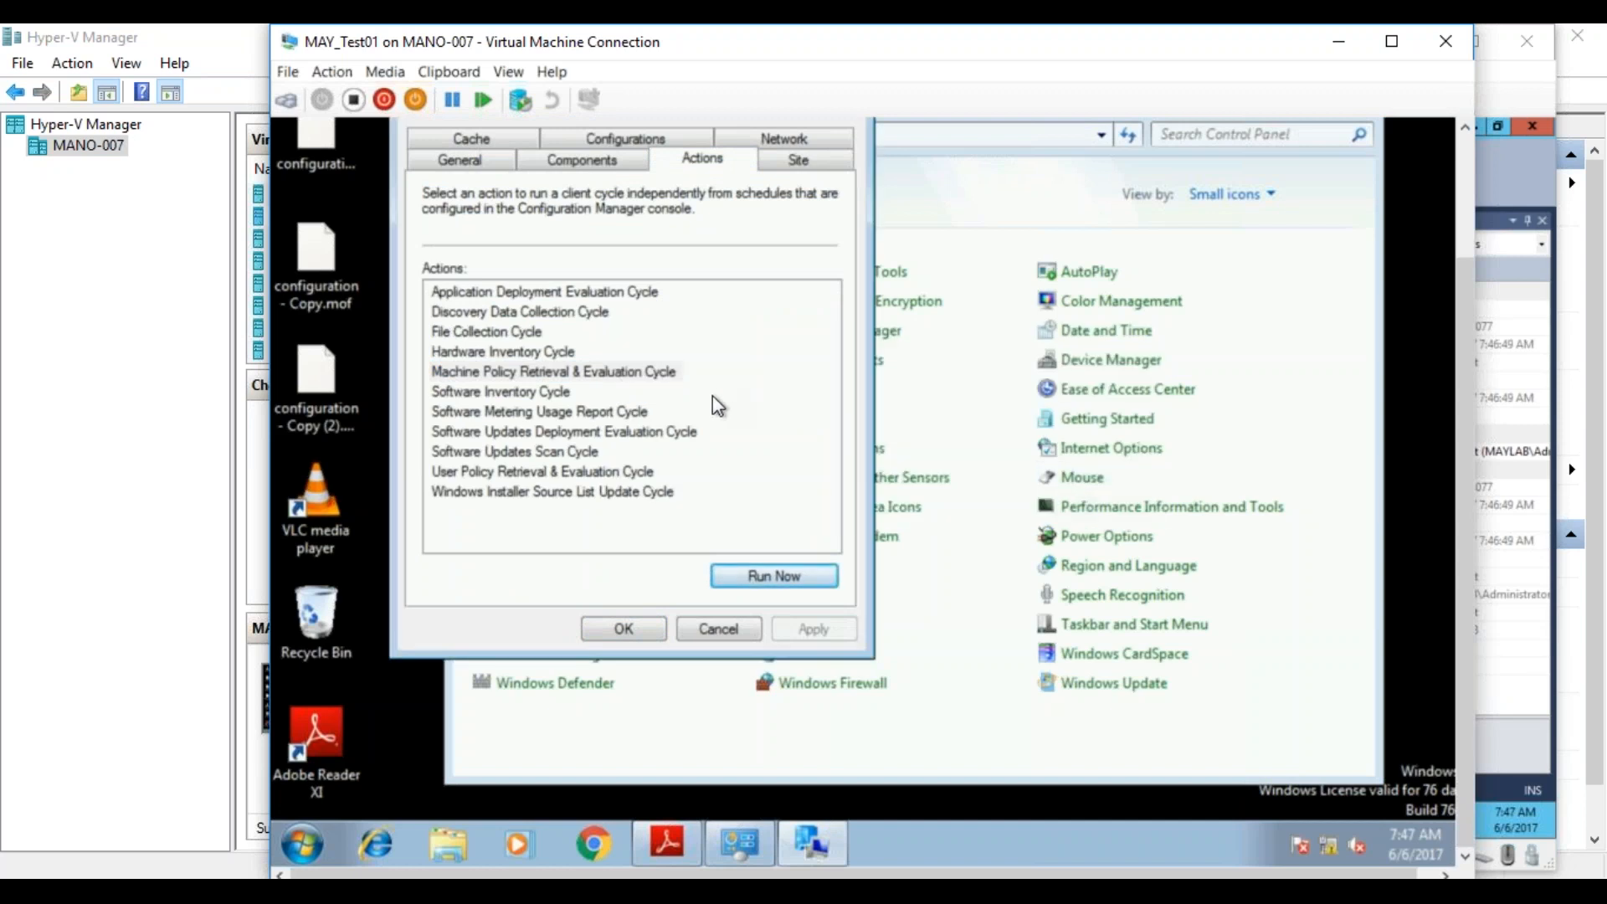
# Run the Software Metering Usage Report Cycle on MAY_Test01 and close the Configuration Manager client properties.
pyautogui.click(623, 410)
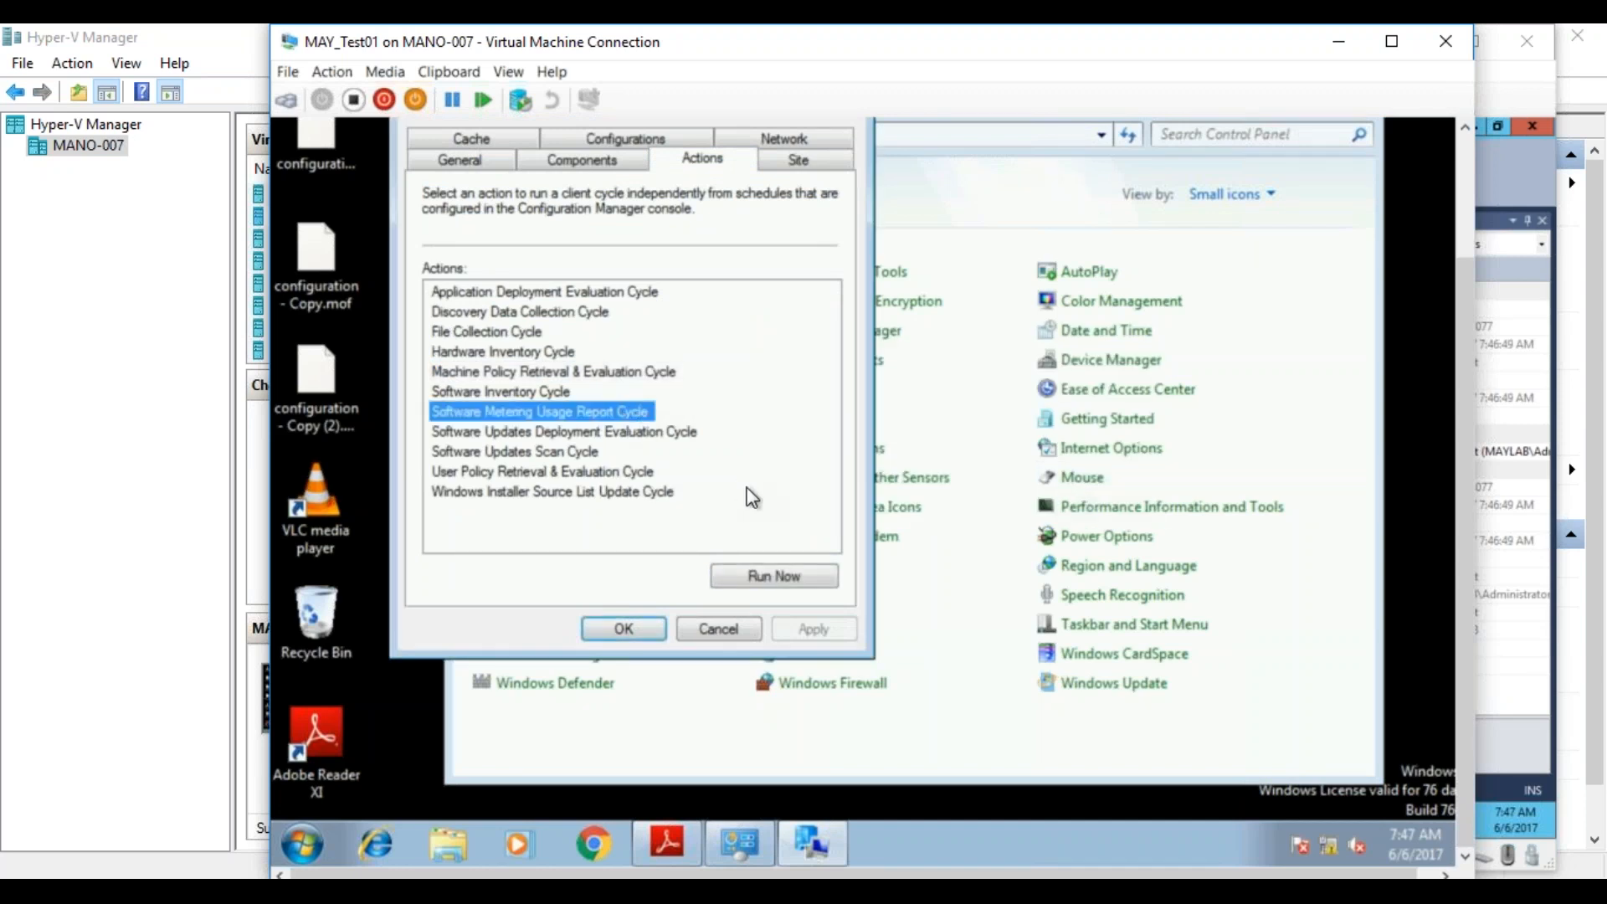
pyautogui.click(796, 584)
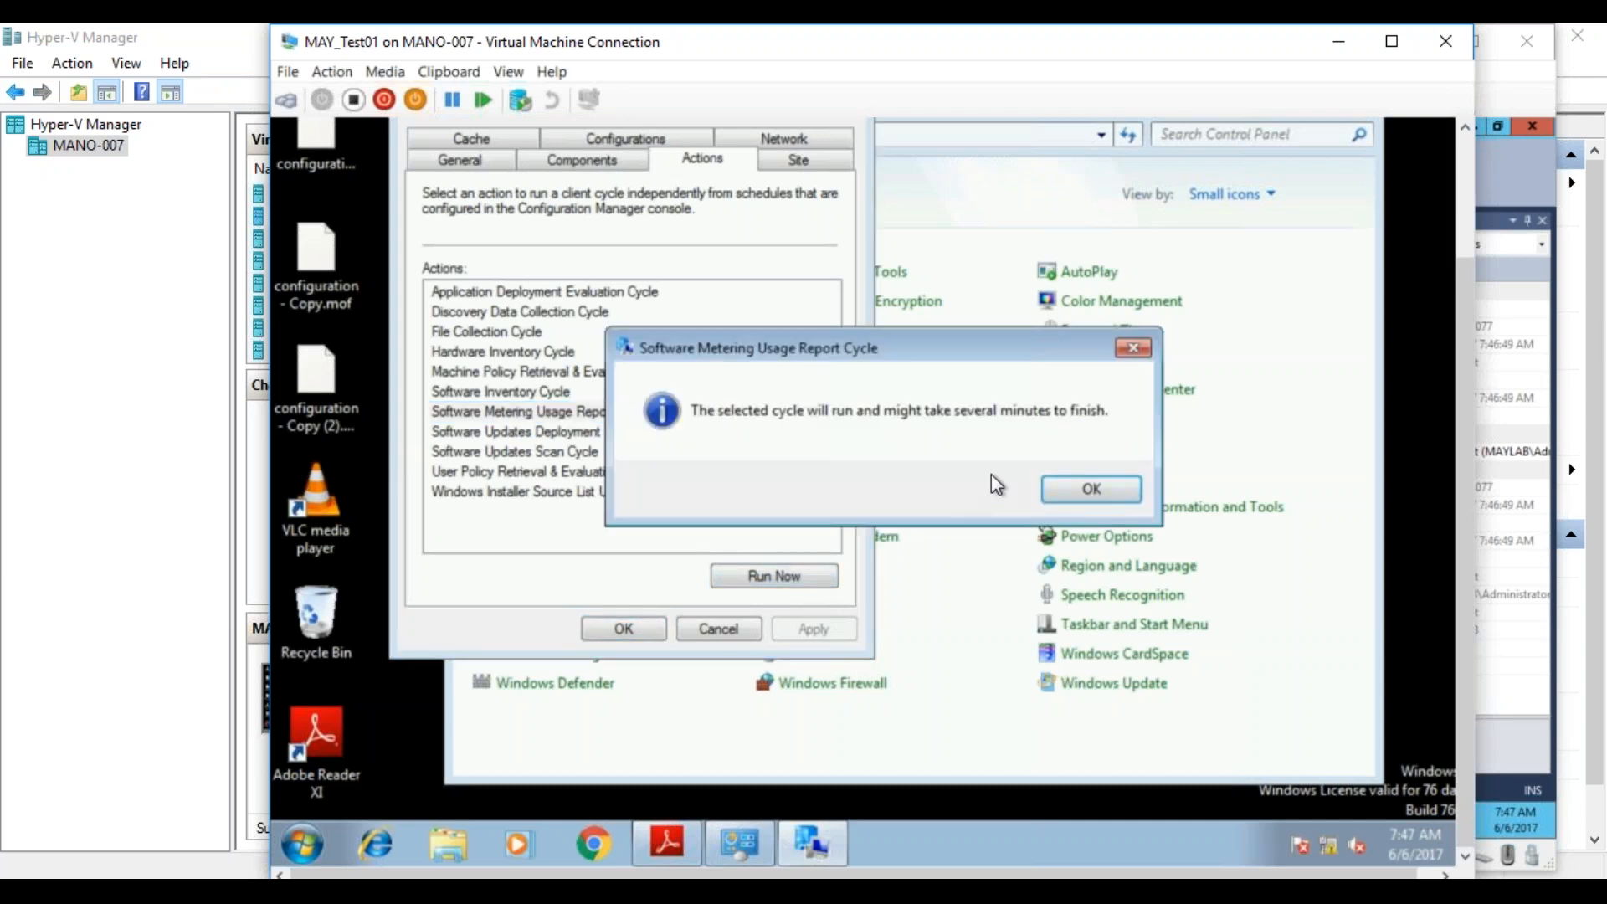
pyautogui.click(1058, 489)
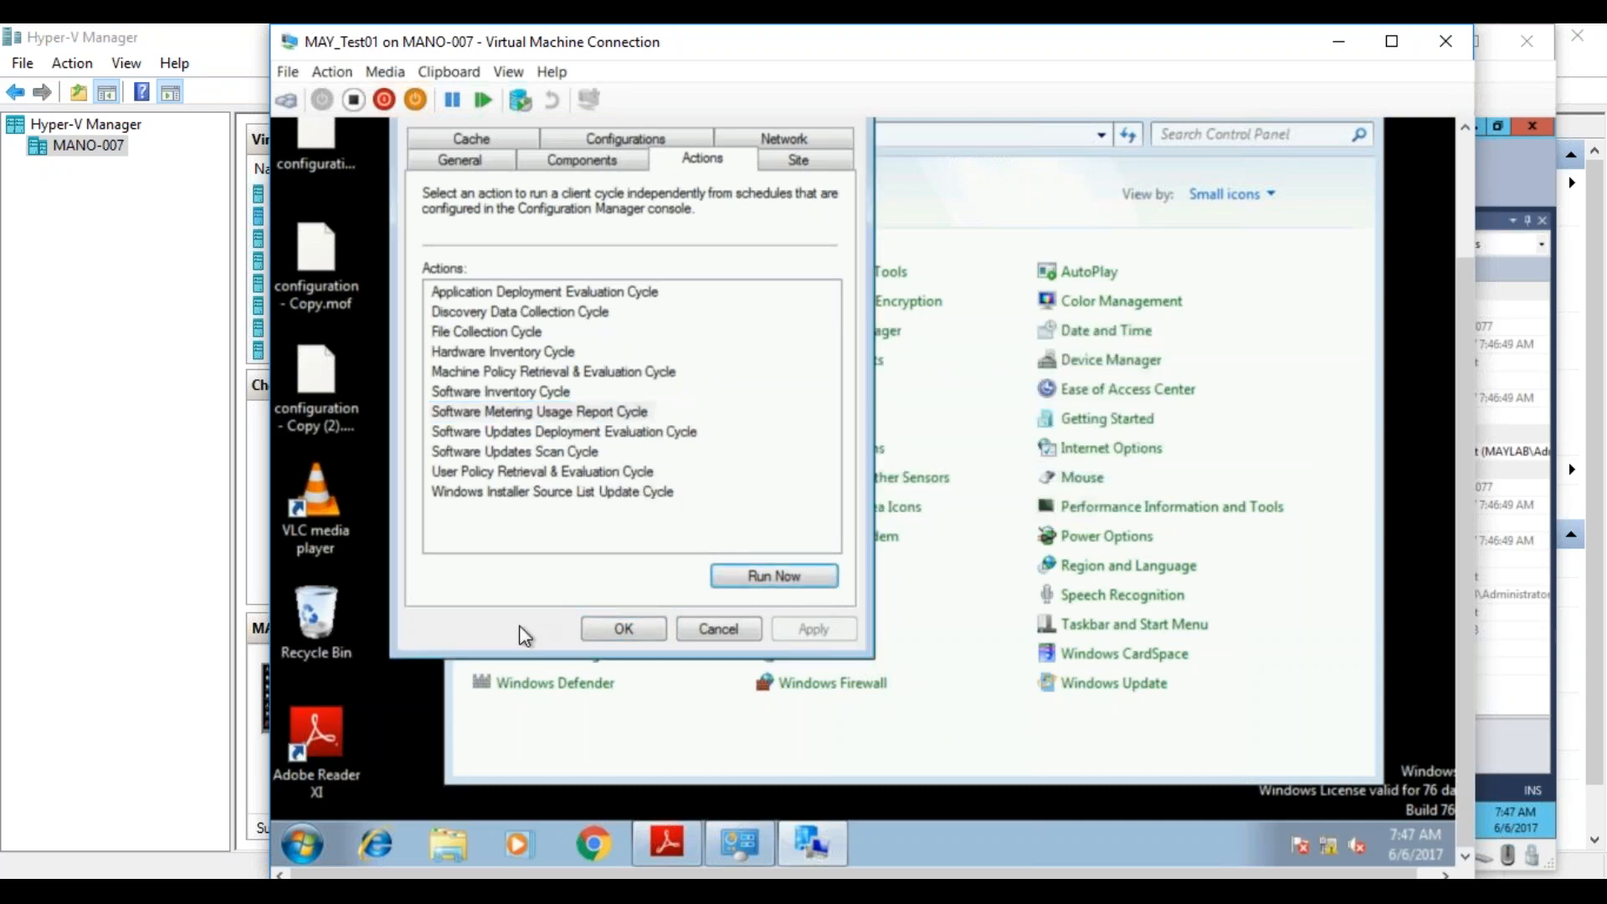
pyautogui.click(630, 627)
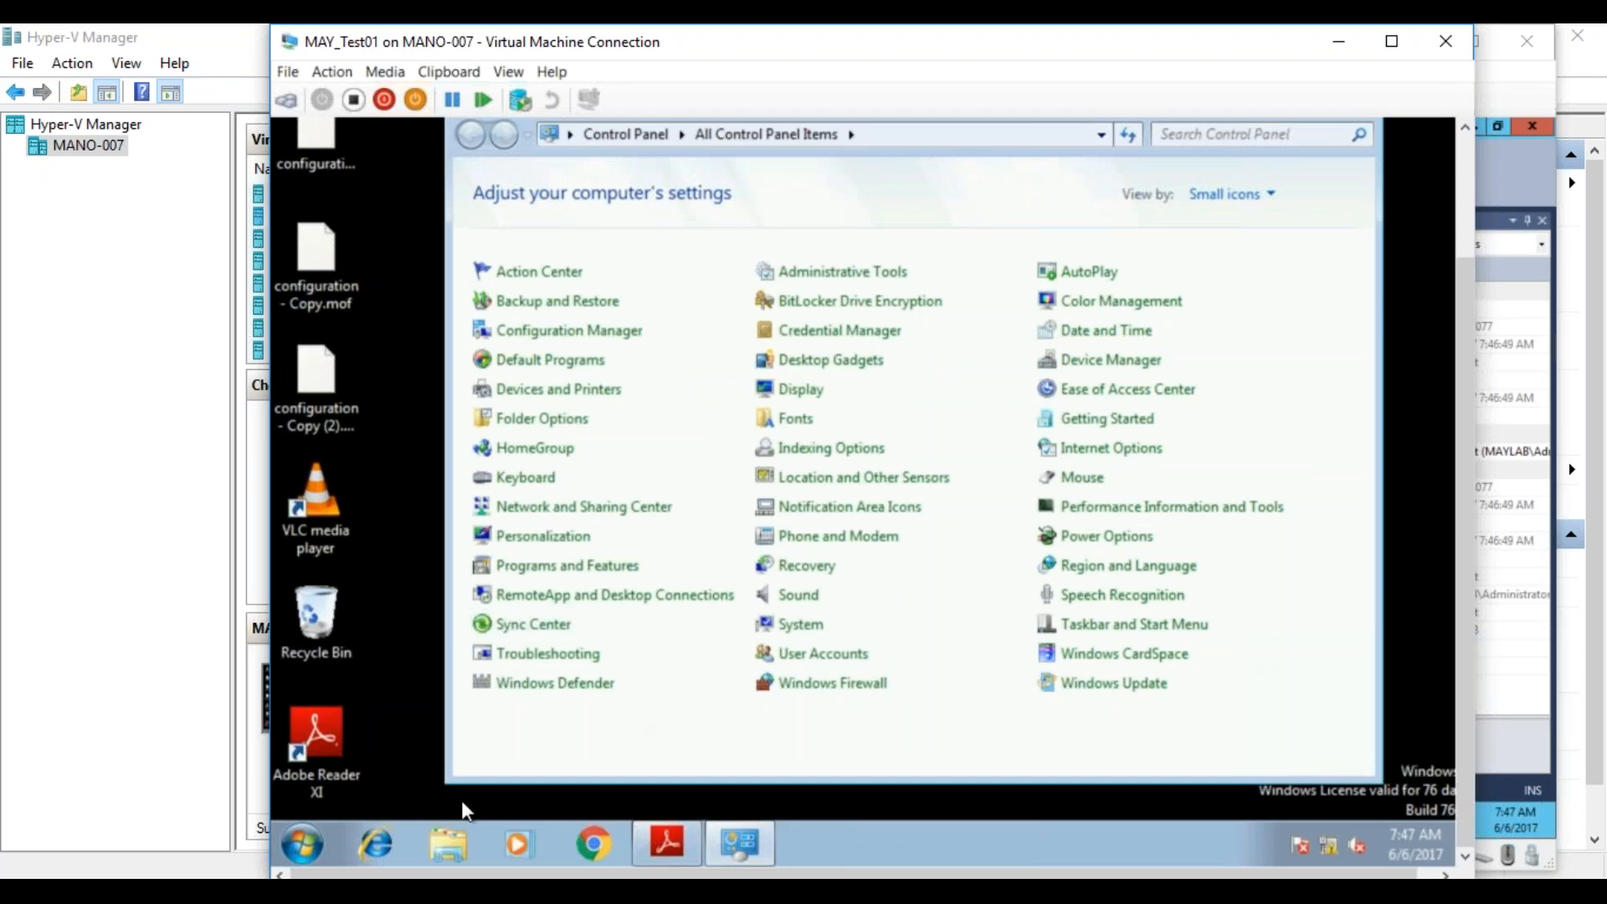
# Return to MAYSCCM and rerun the dbo.v_MeterData query in SQL Server Management Studio.
pyautogui.moveTo(404, 876)
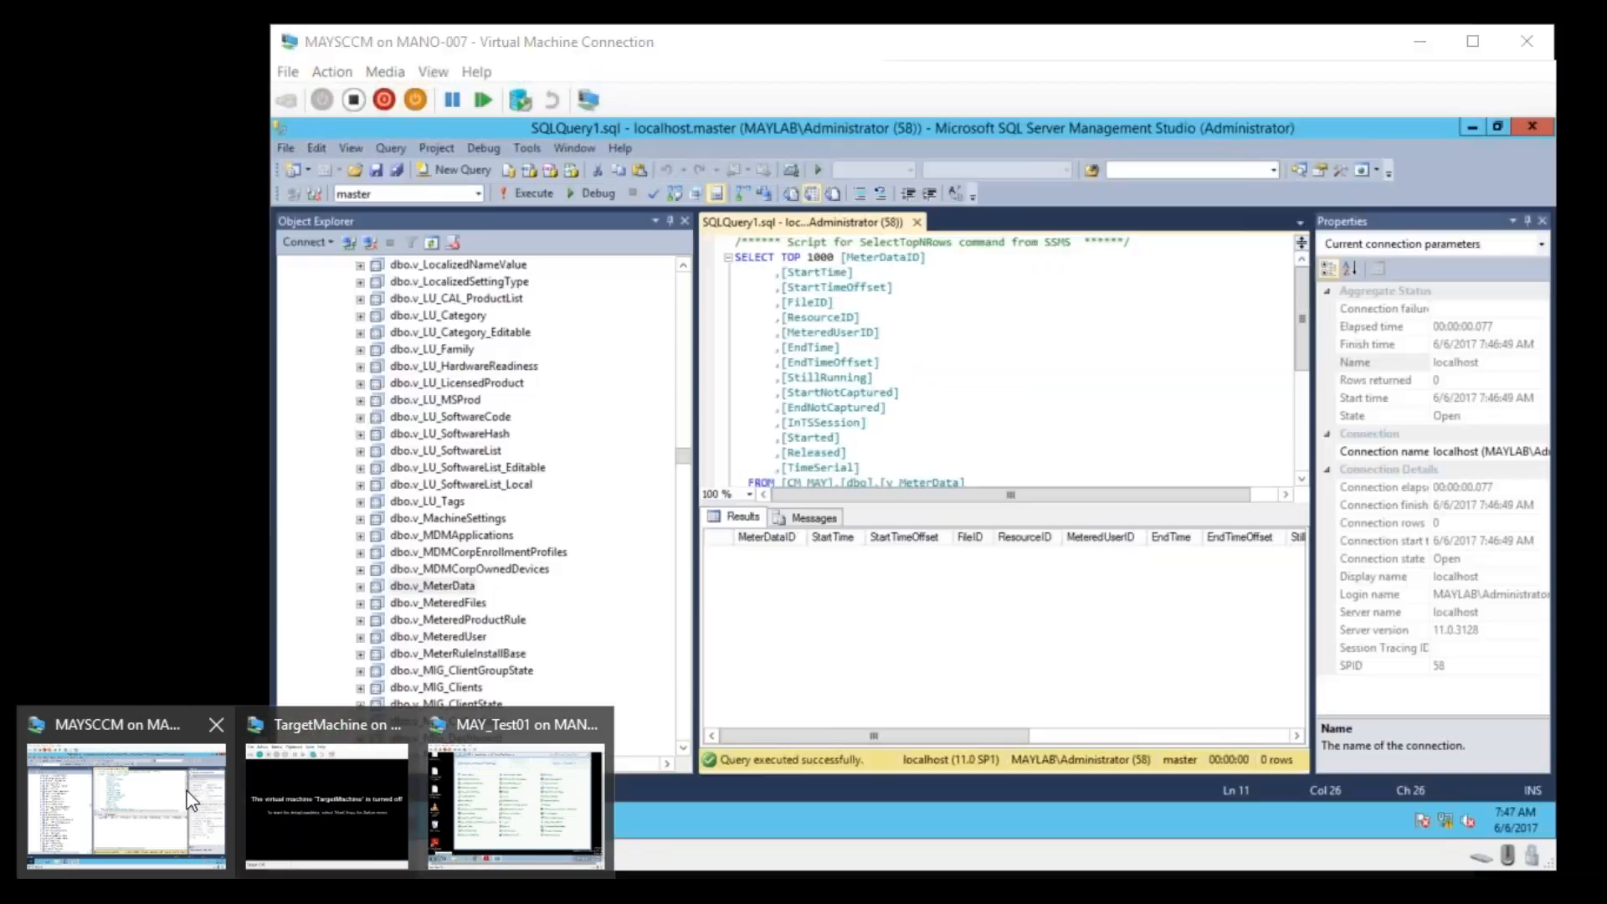
pyautogui.click(191, 800)
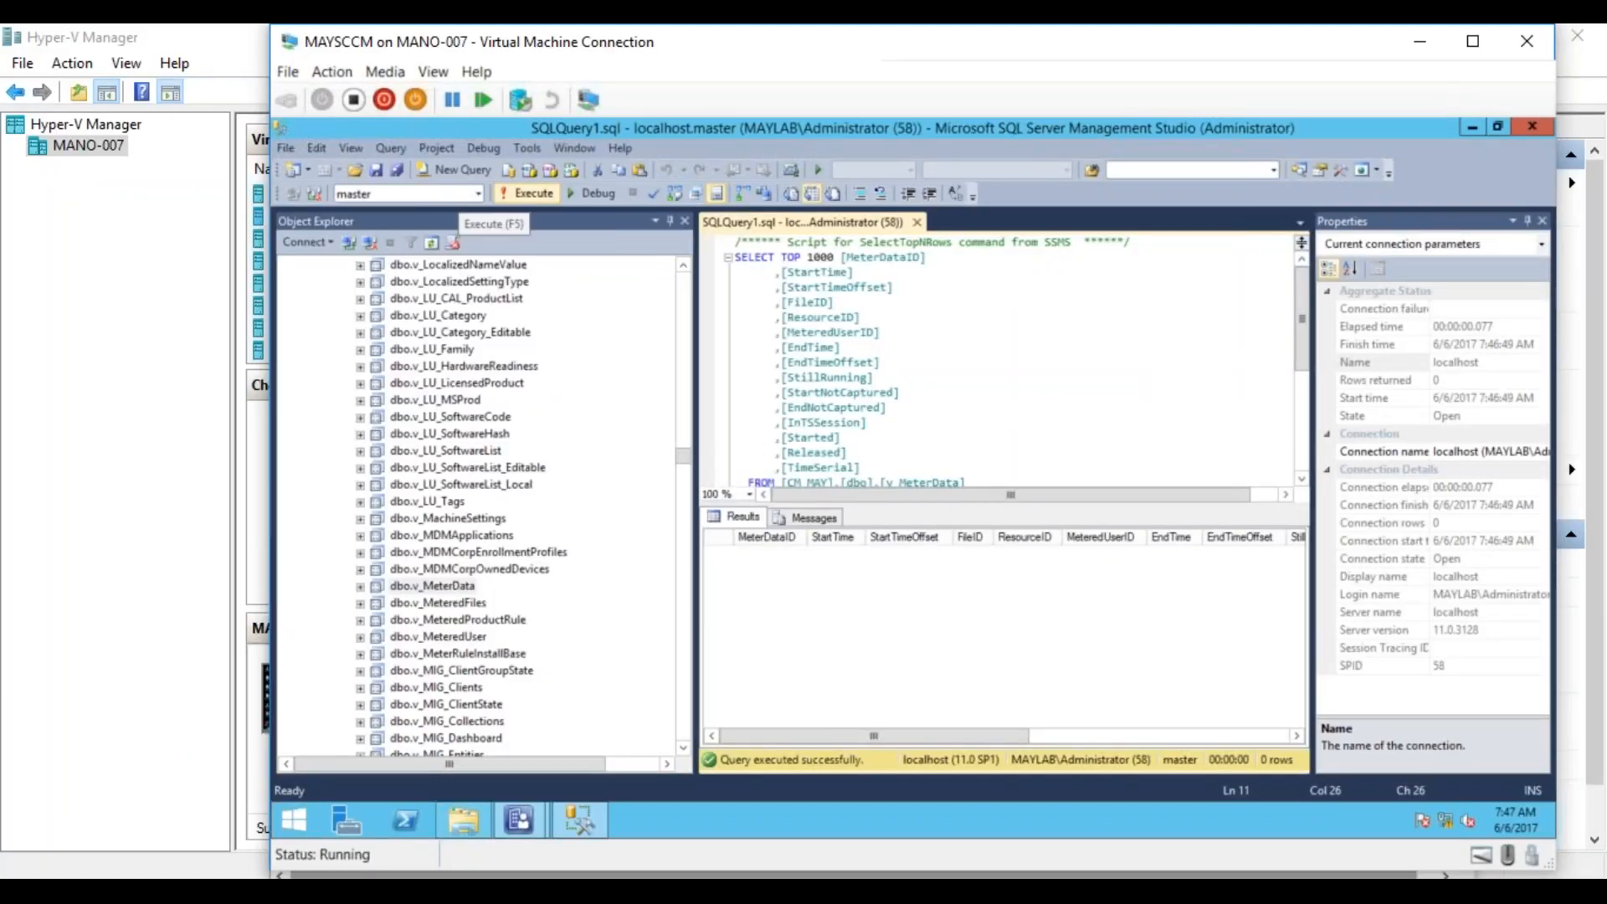
pyautogui.click(544, 193)
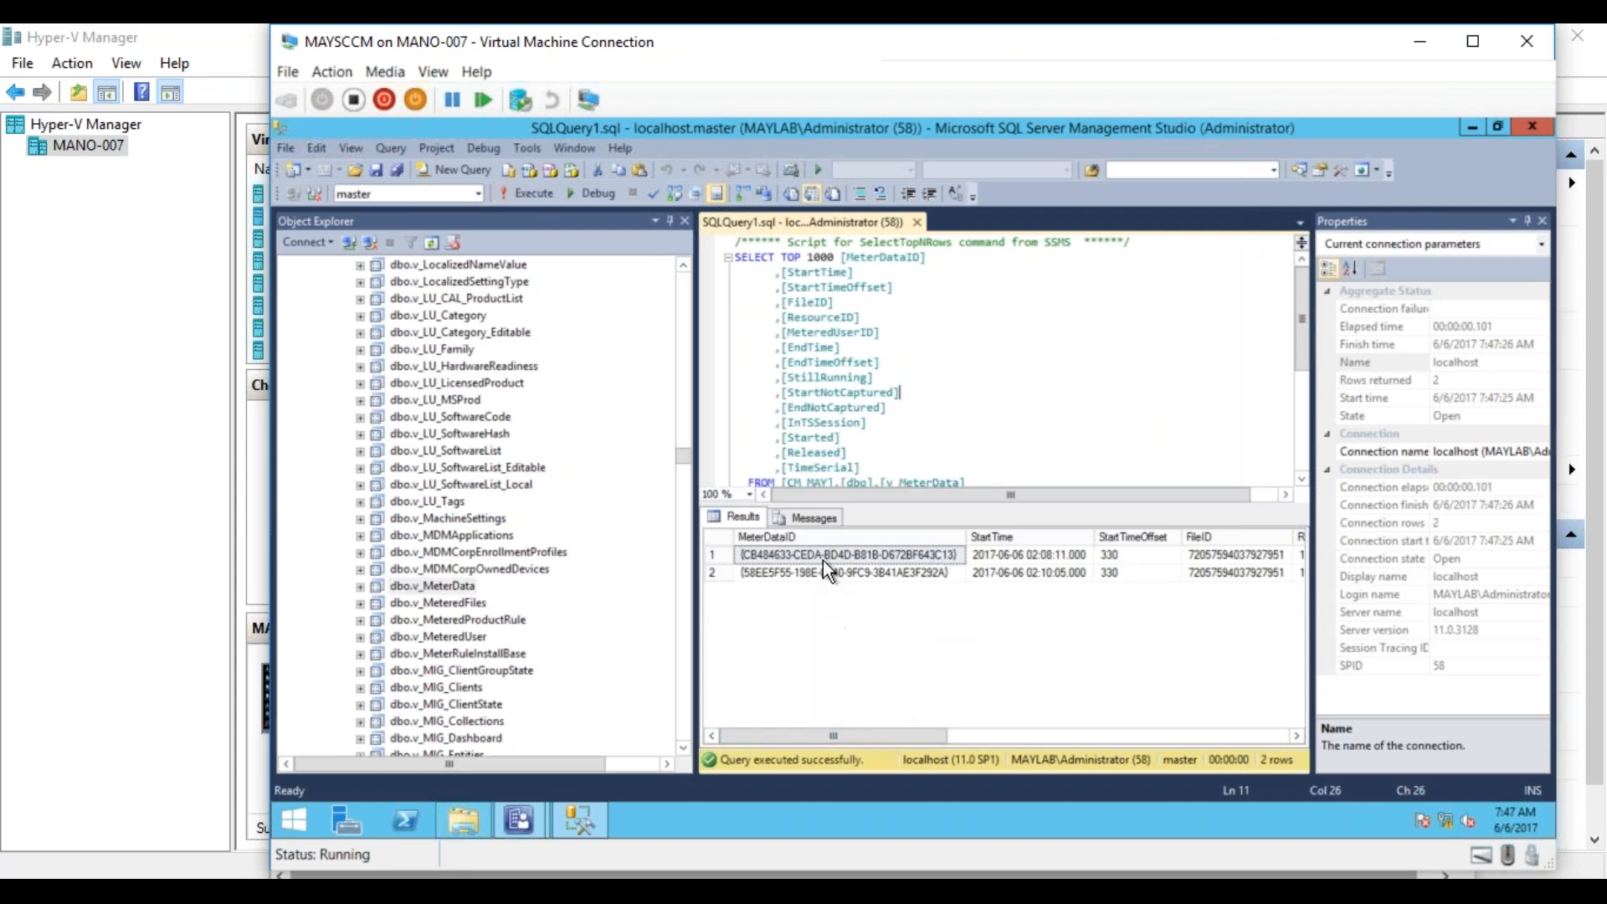
# Examine the metering records returned by the query, from the start times across to the TimeSerial column.
pyautogui.click(1026, 557)
pyautogui.moveTo(936, 737); pyautogui.dragTo(1009, 726)
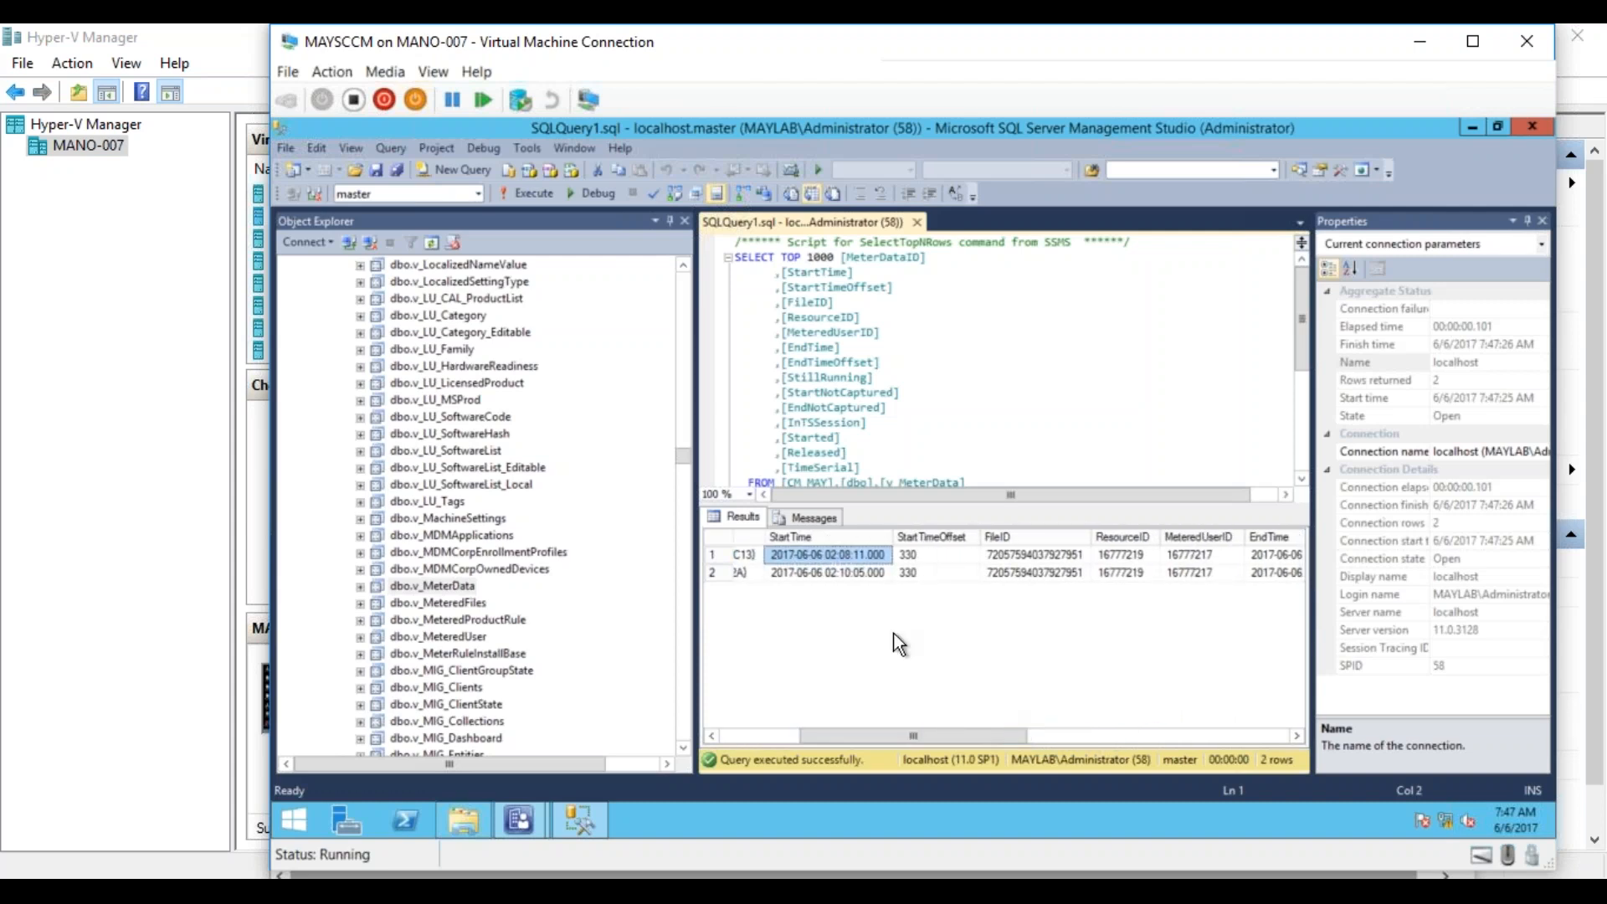
pyautogui.click(842, 571)
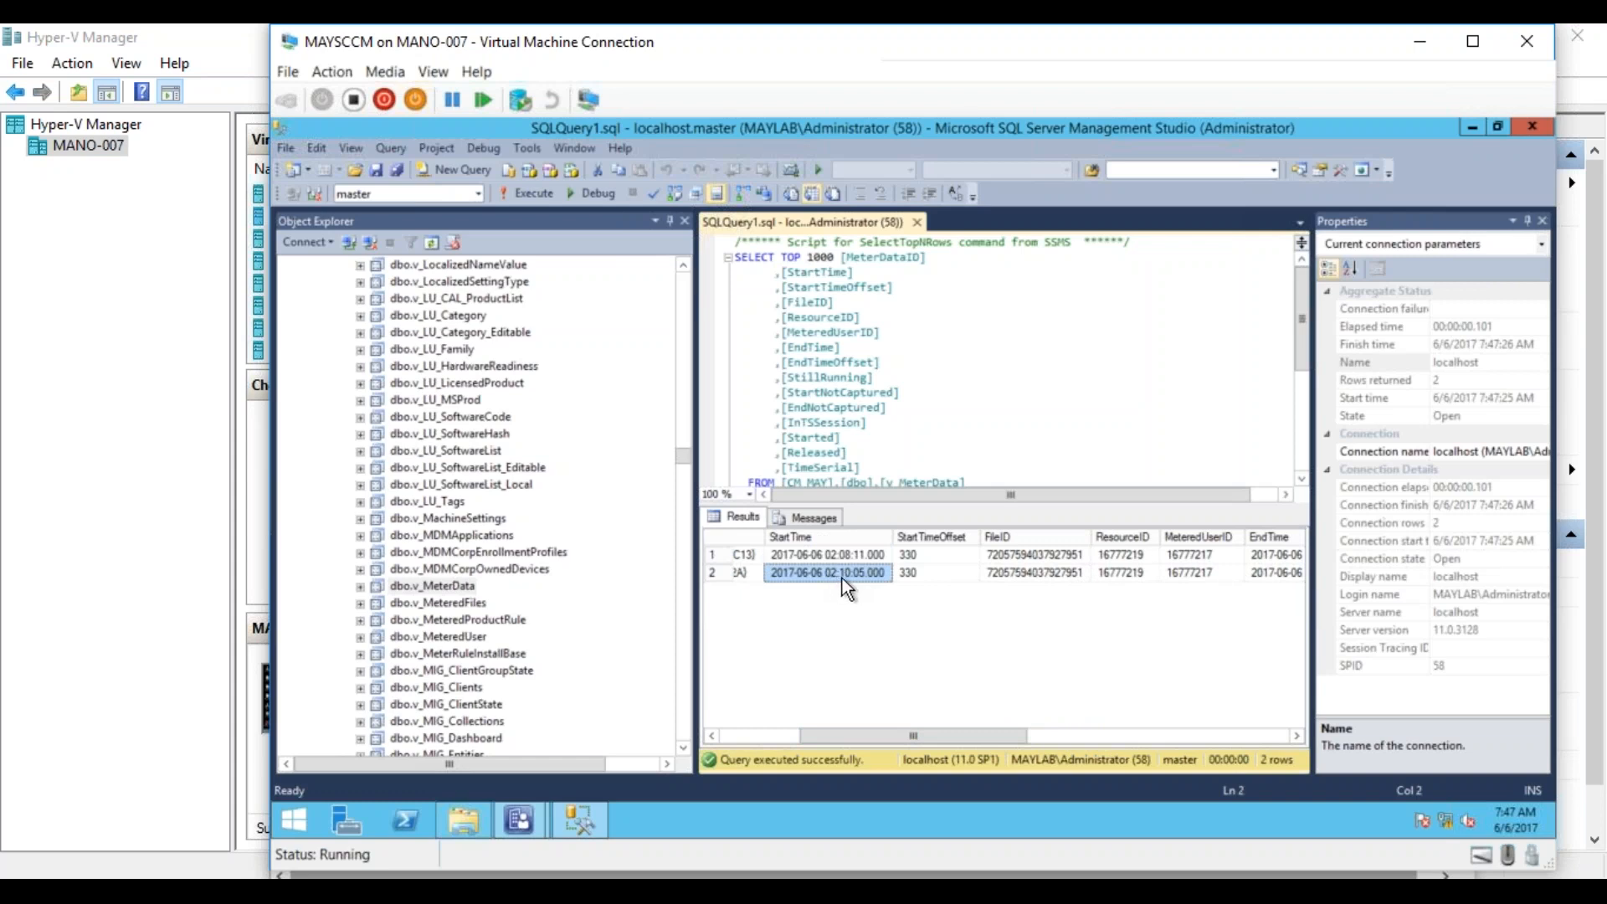
pyautogui.moveTo(912, 735); pyautogui.dragTo(984, 736)
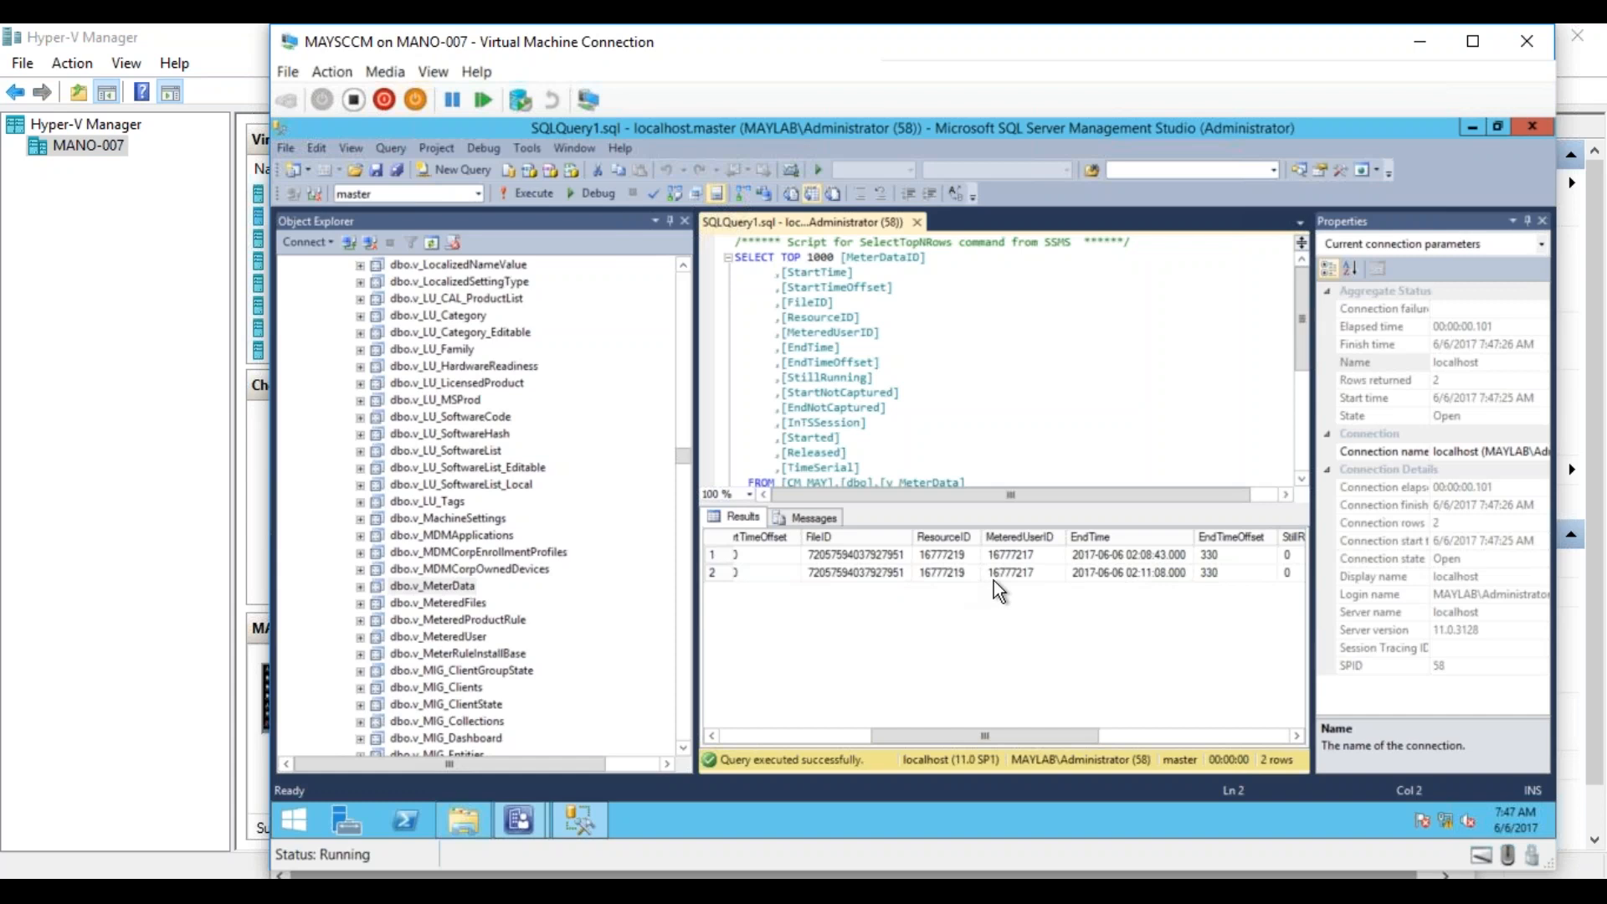
pyautogui.moveTo(1016, 734); pyautogui.dragTo(1220, 715)
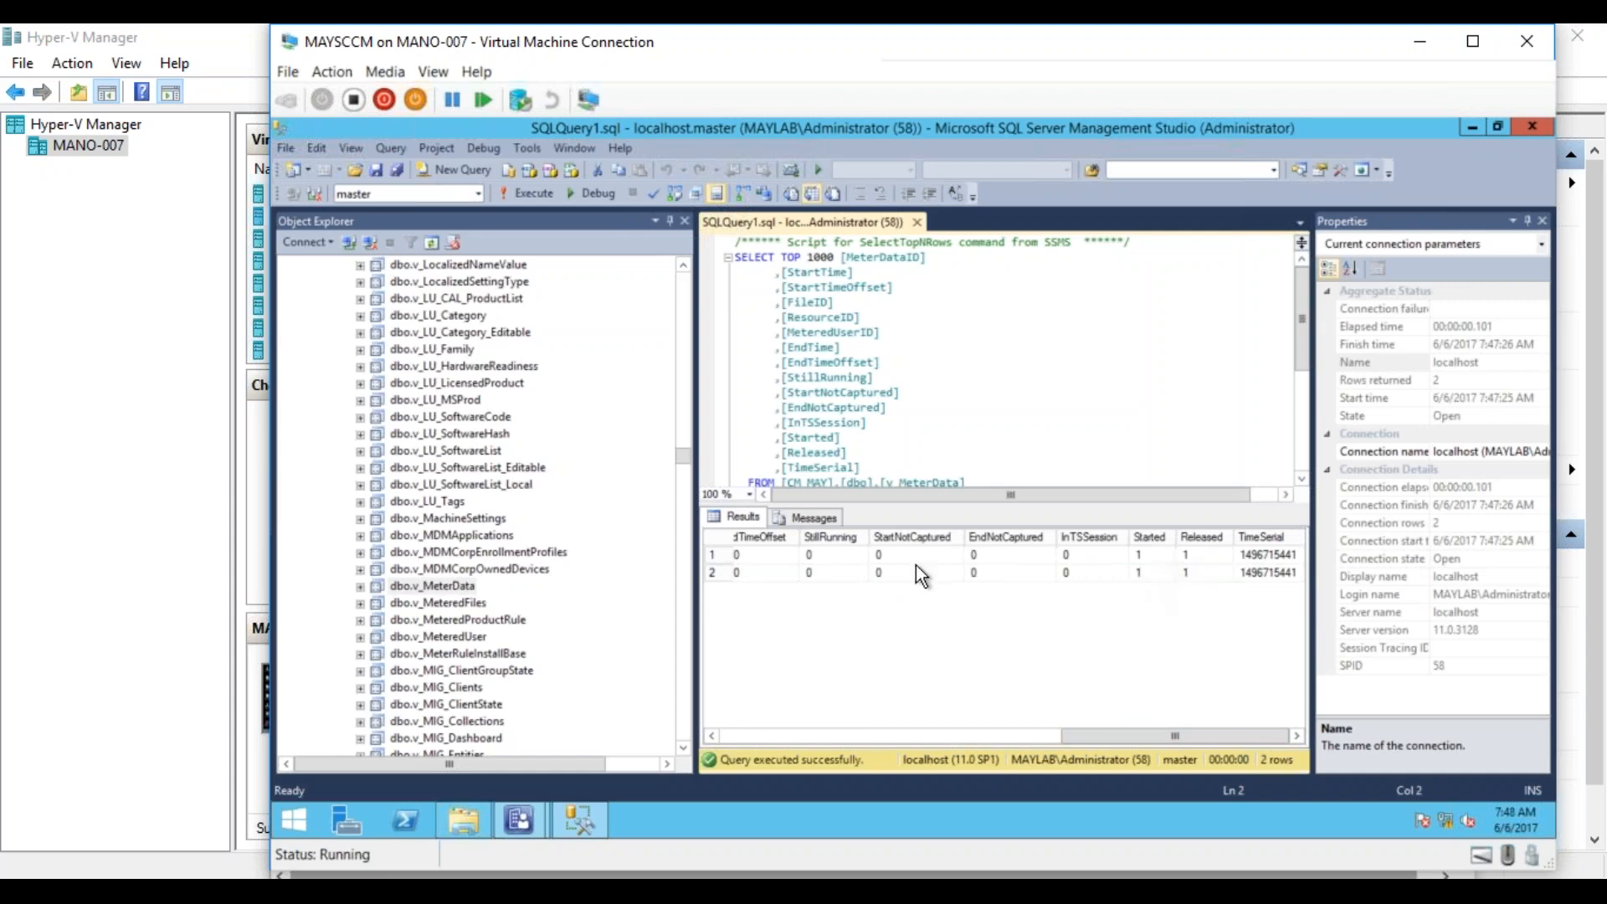
# Go back to the report Computers that have run a specific metered software program, recheck its month values, and close it.
pyautogui.moveTo(524, 816)
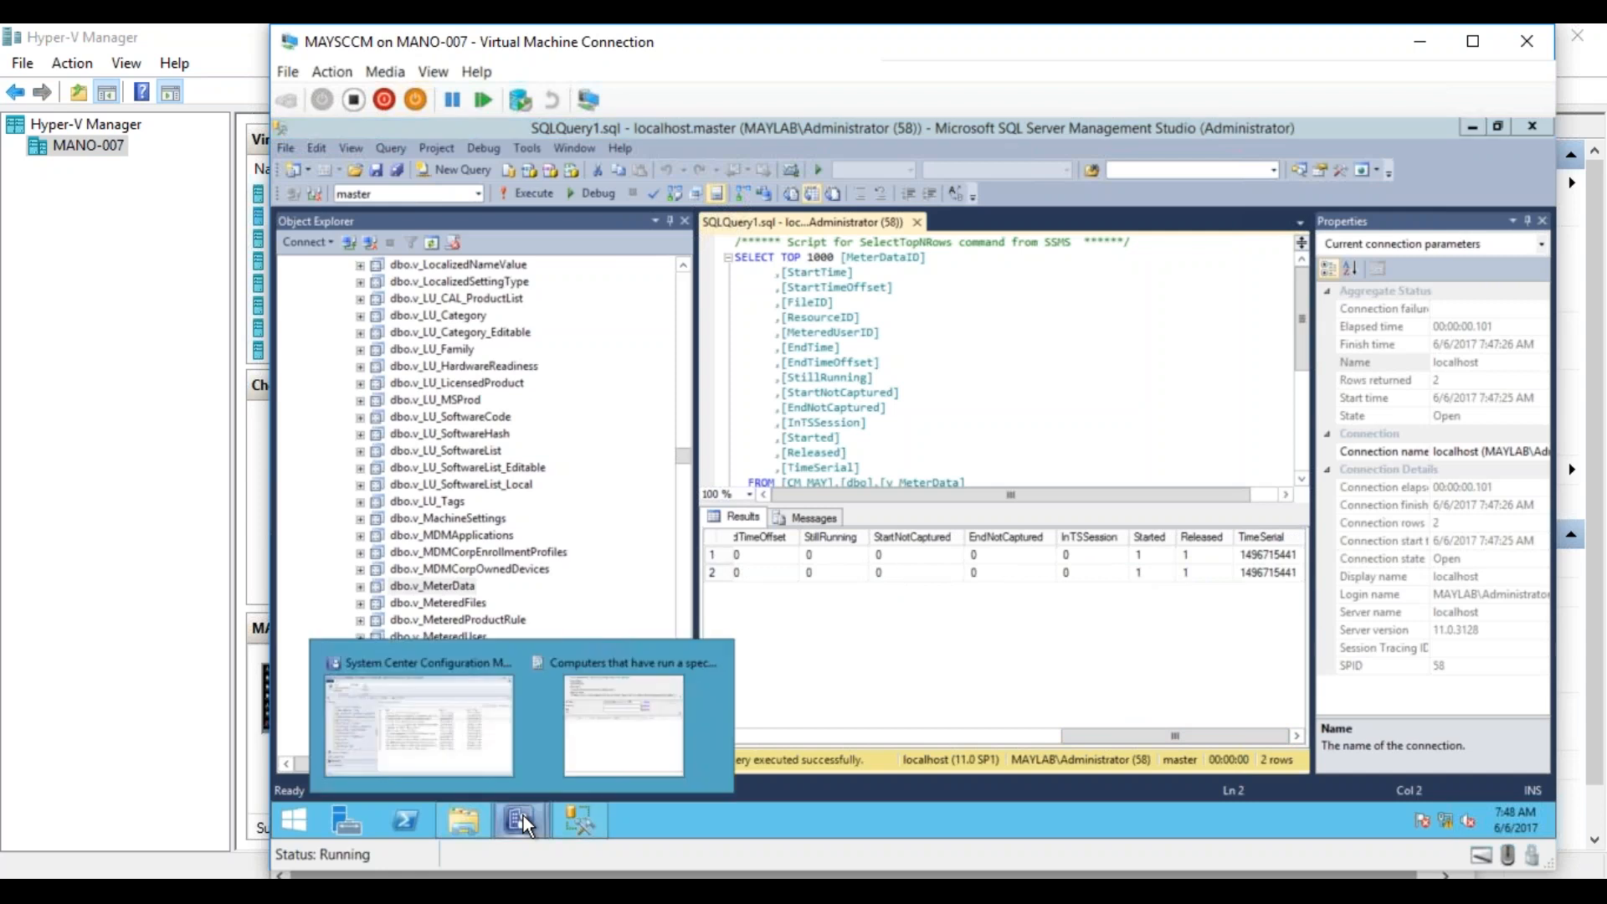
pyautogui.click(616, 751)
pyautogui.click(929, 399)
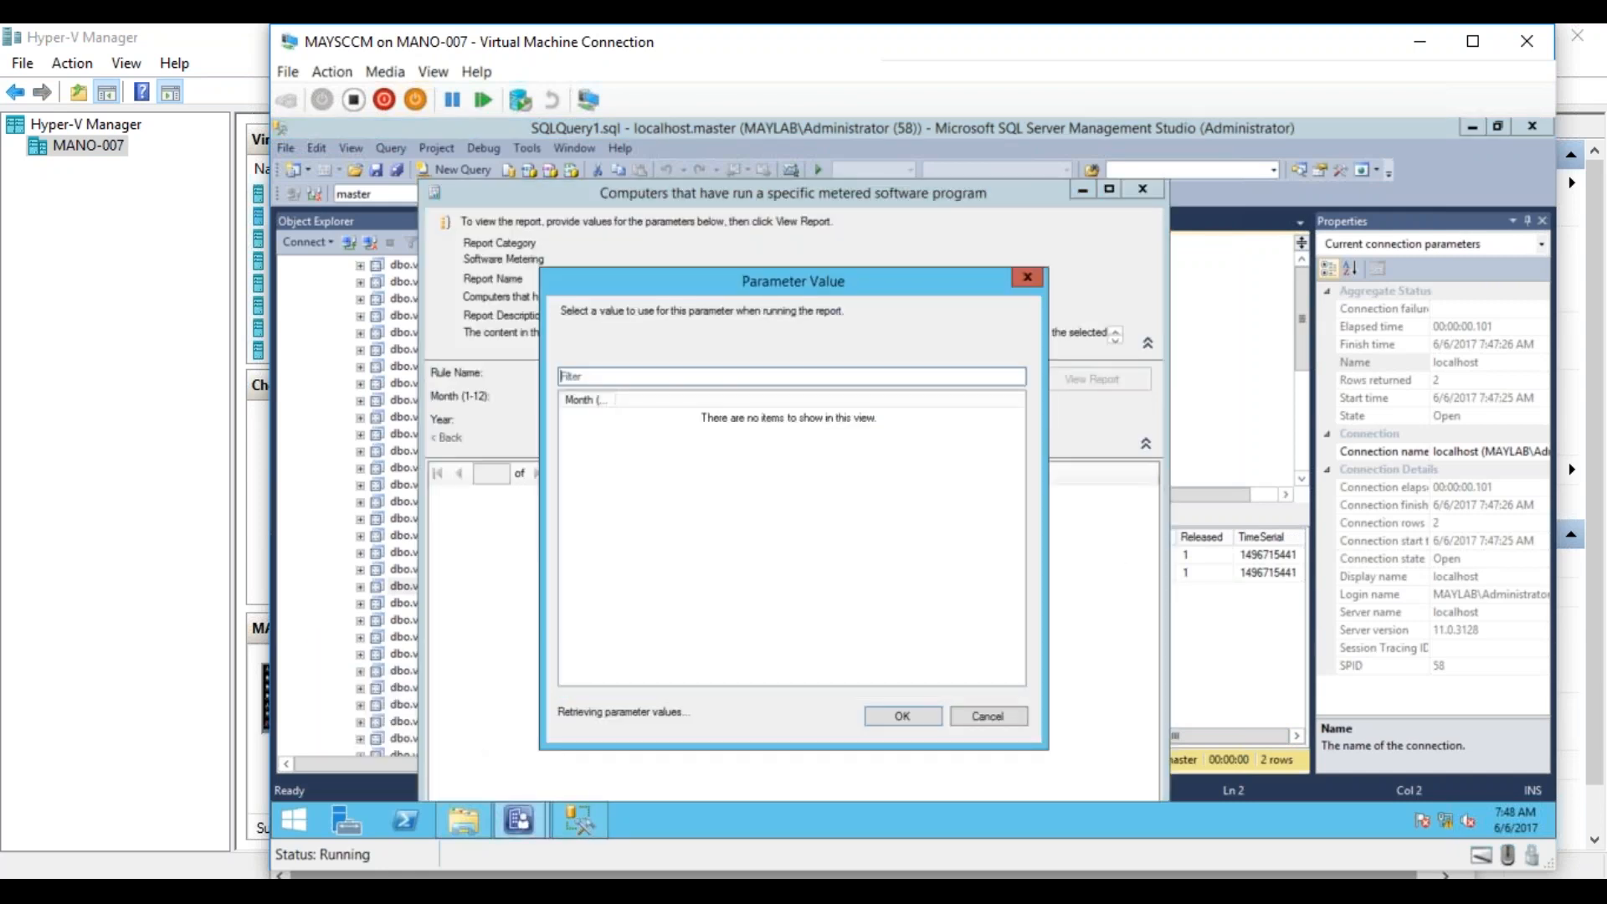
pyautogui.click(971, 716)
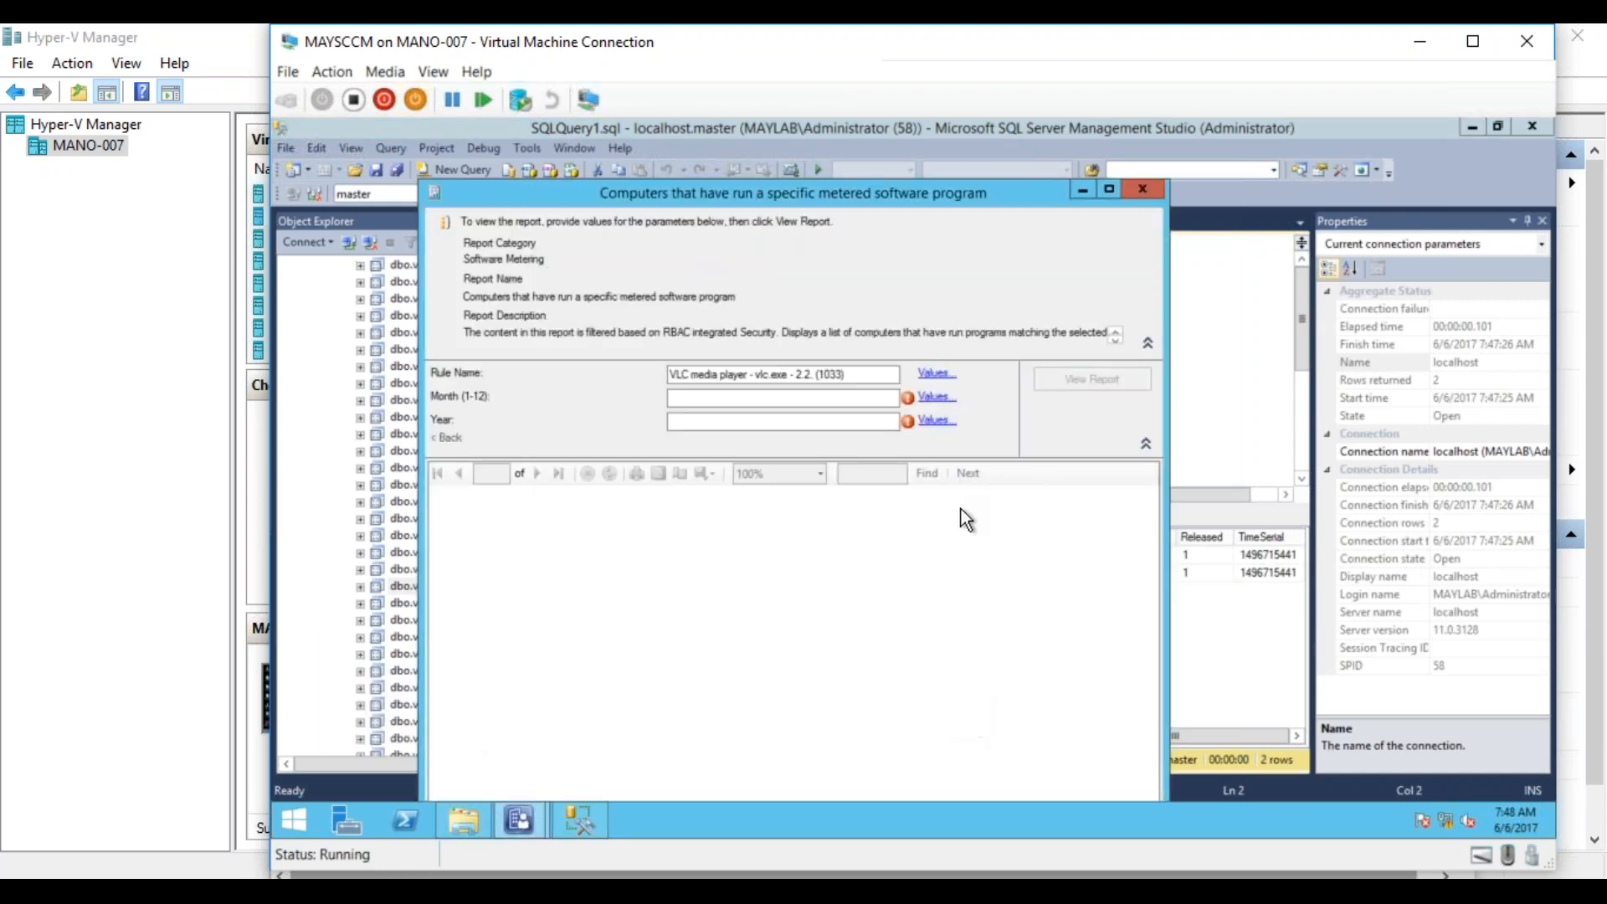
pyautogui.click(1139, 189)
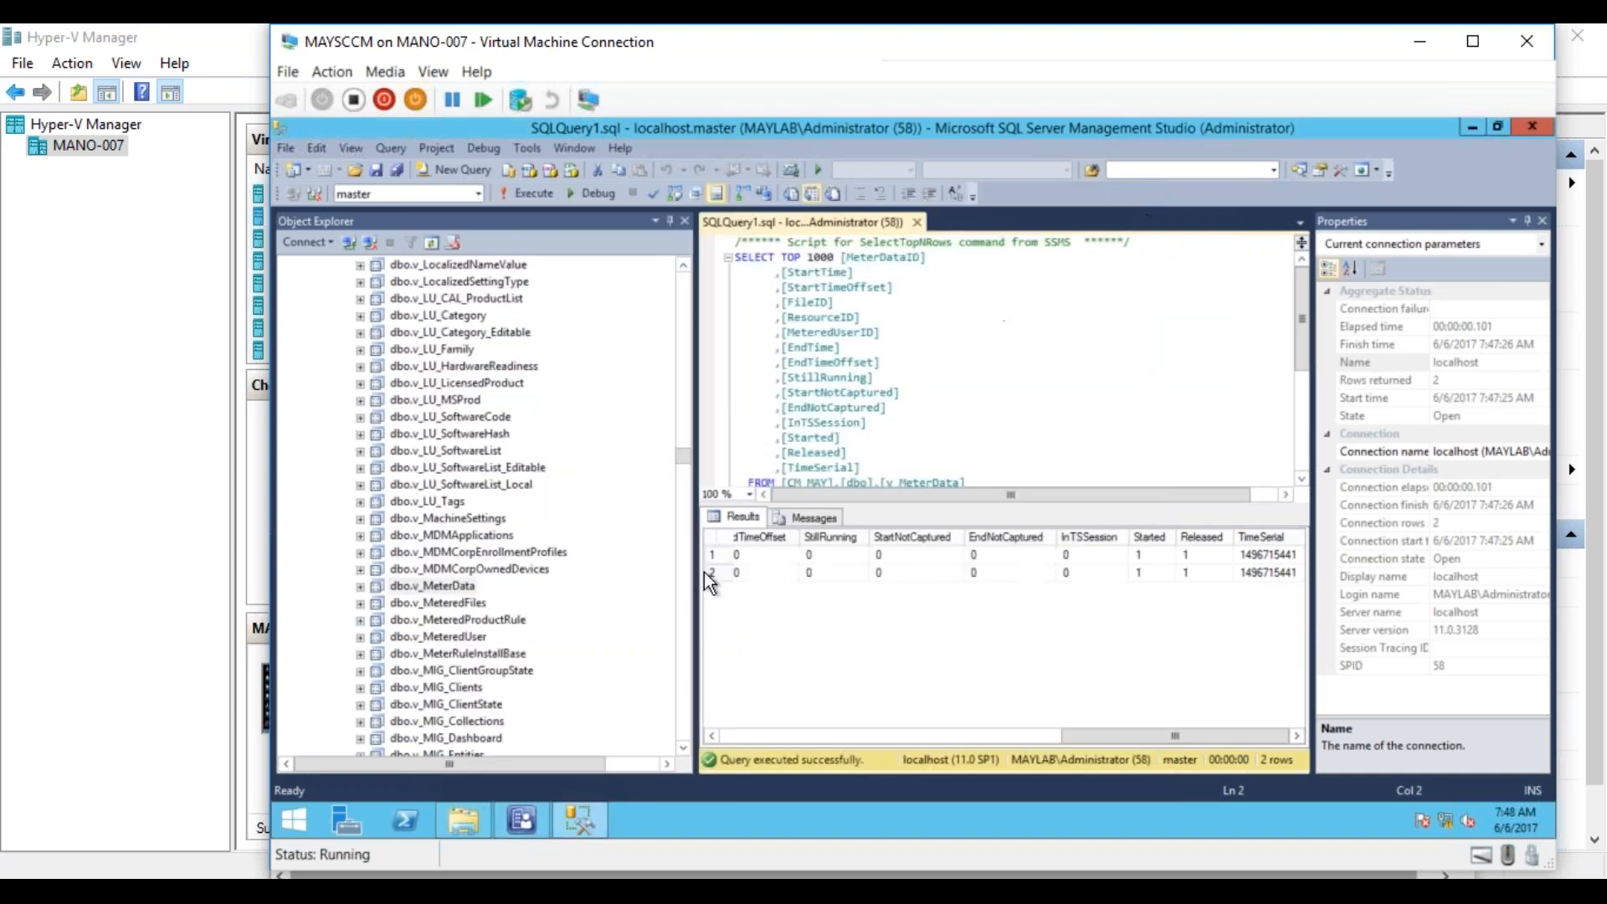
# Run the report Total usage for all metered software programs from the Configuration Manager console and check its available month values.
pyautogui.click(524, 812)
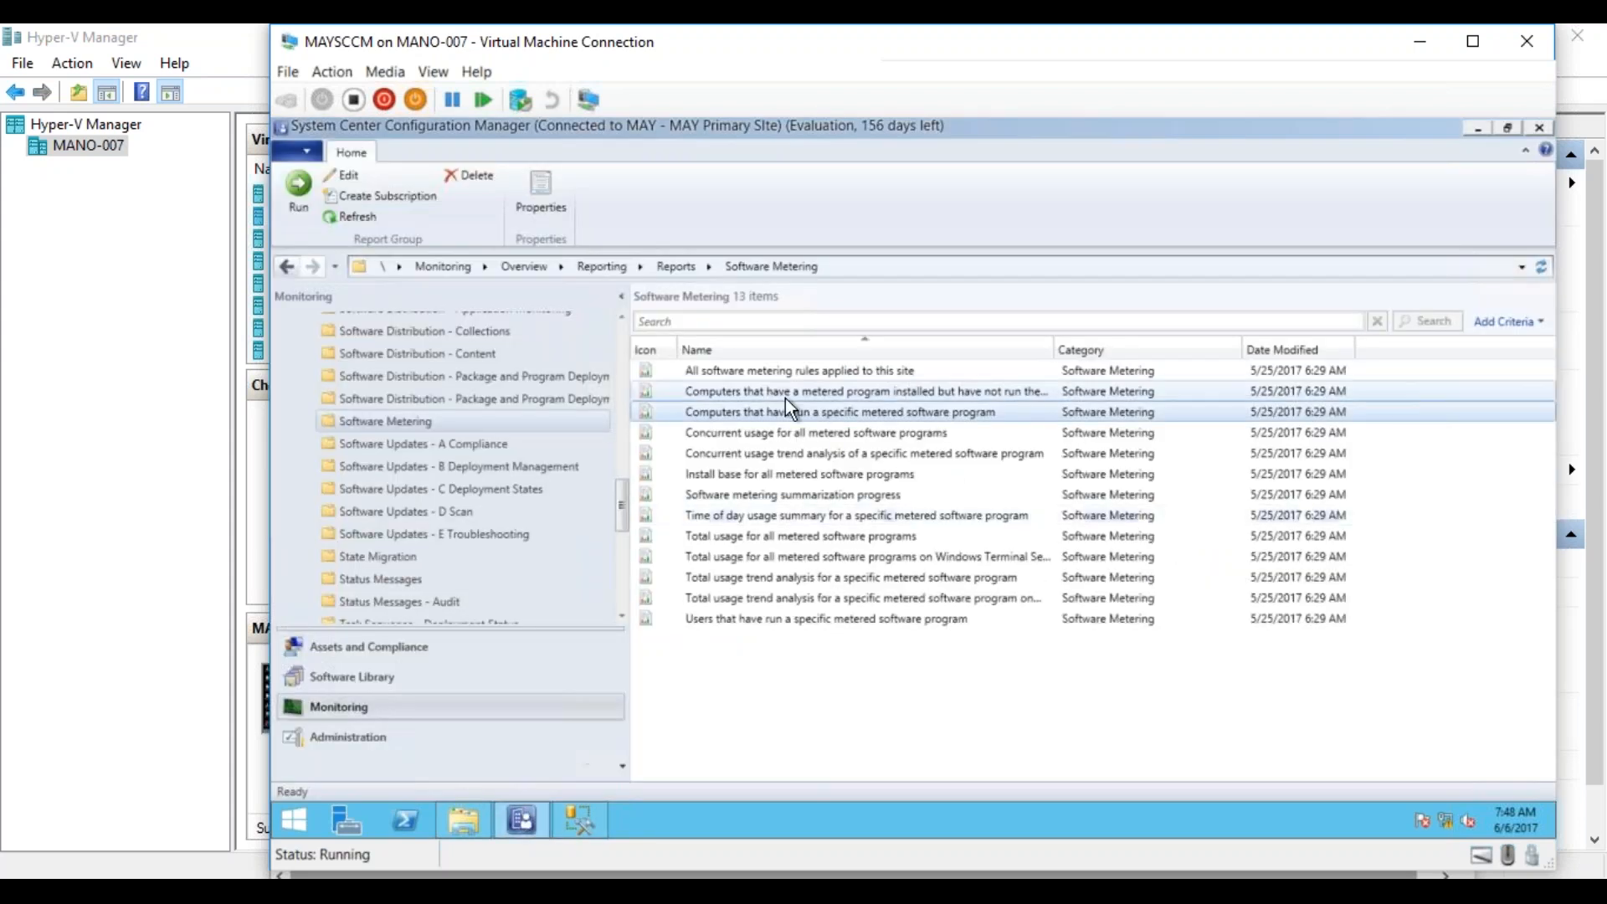
pyautogui.click(819, 406)
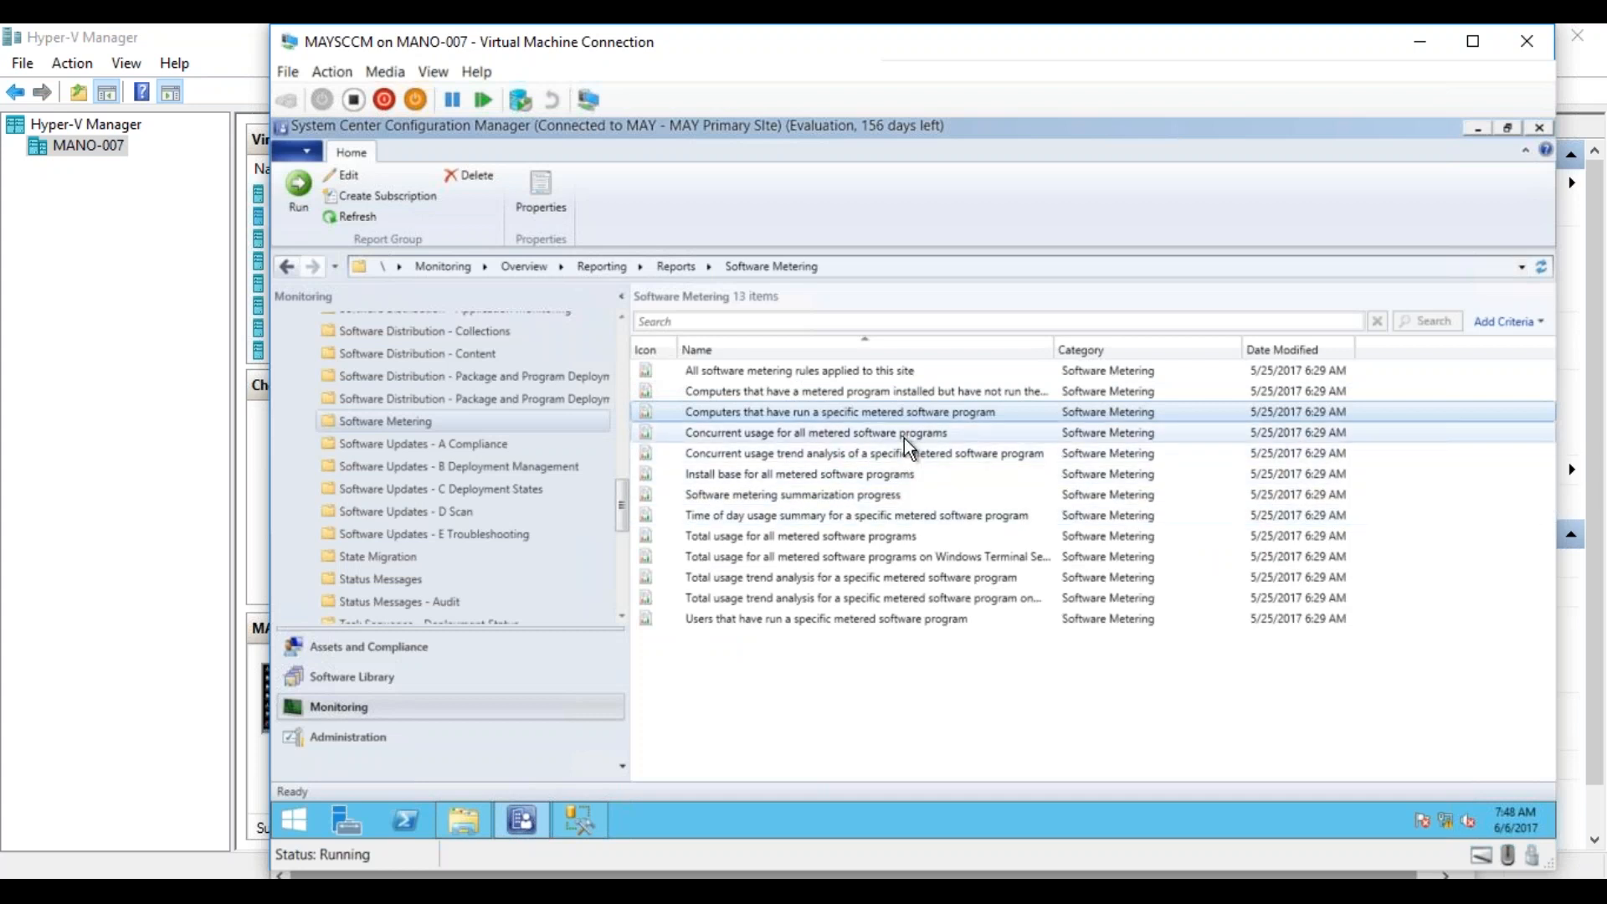
pyautogui.rightClick(866, 539)
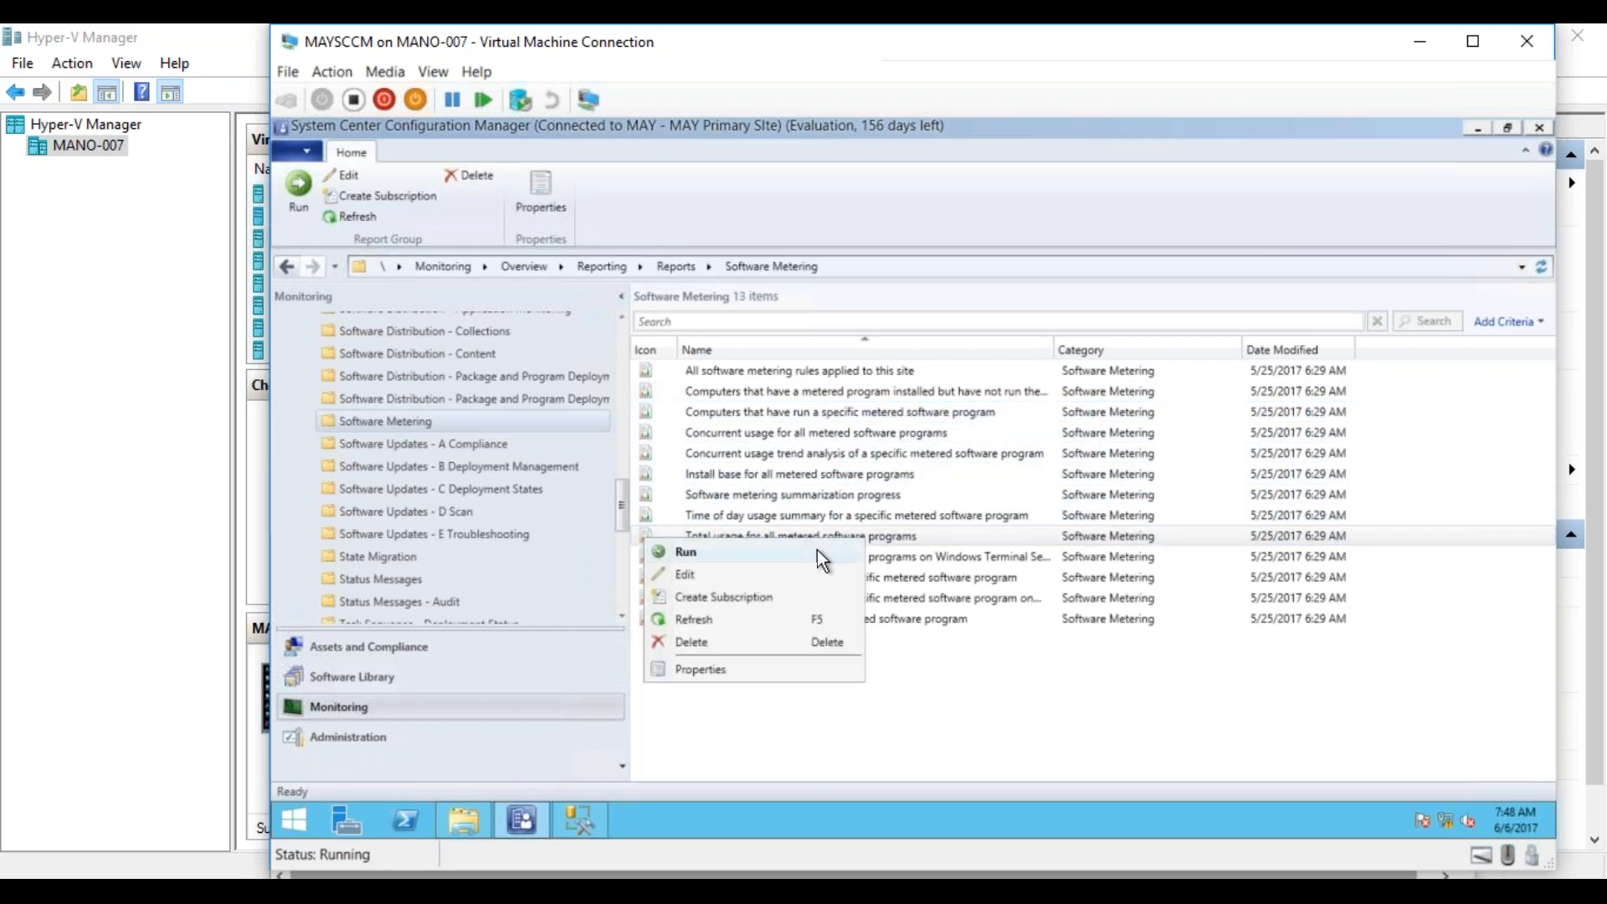
pyautogui.click(817, 550)
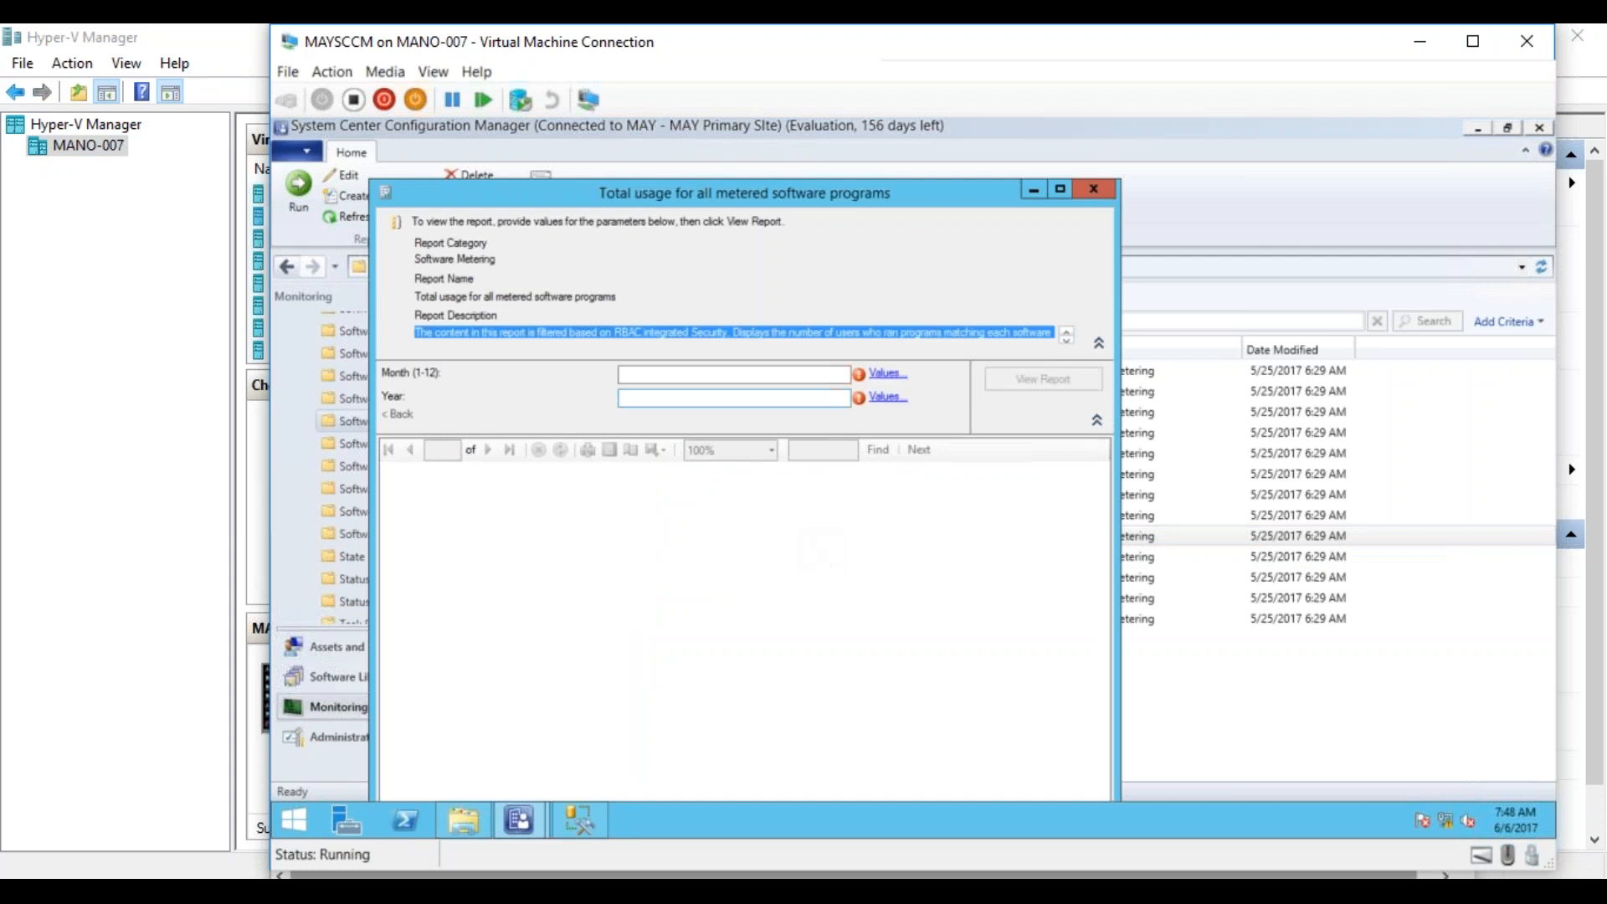
pyautogui.click(885, 373)
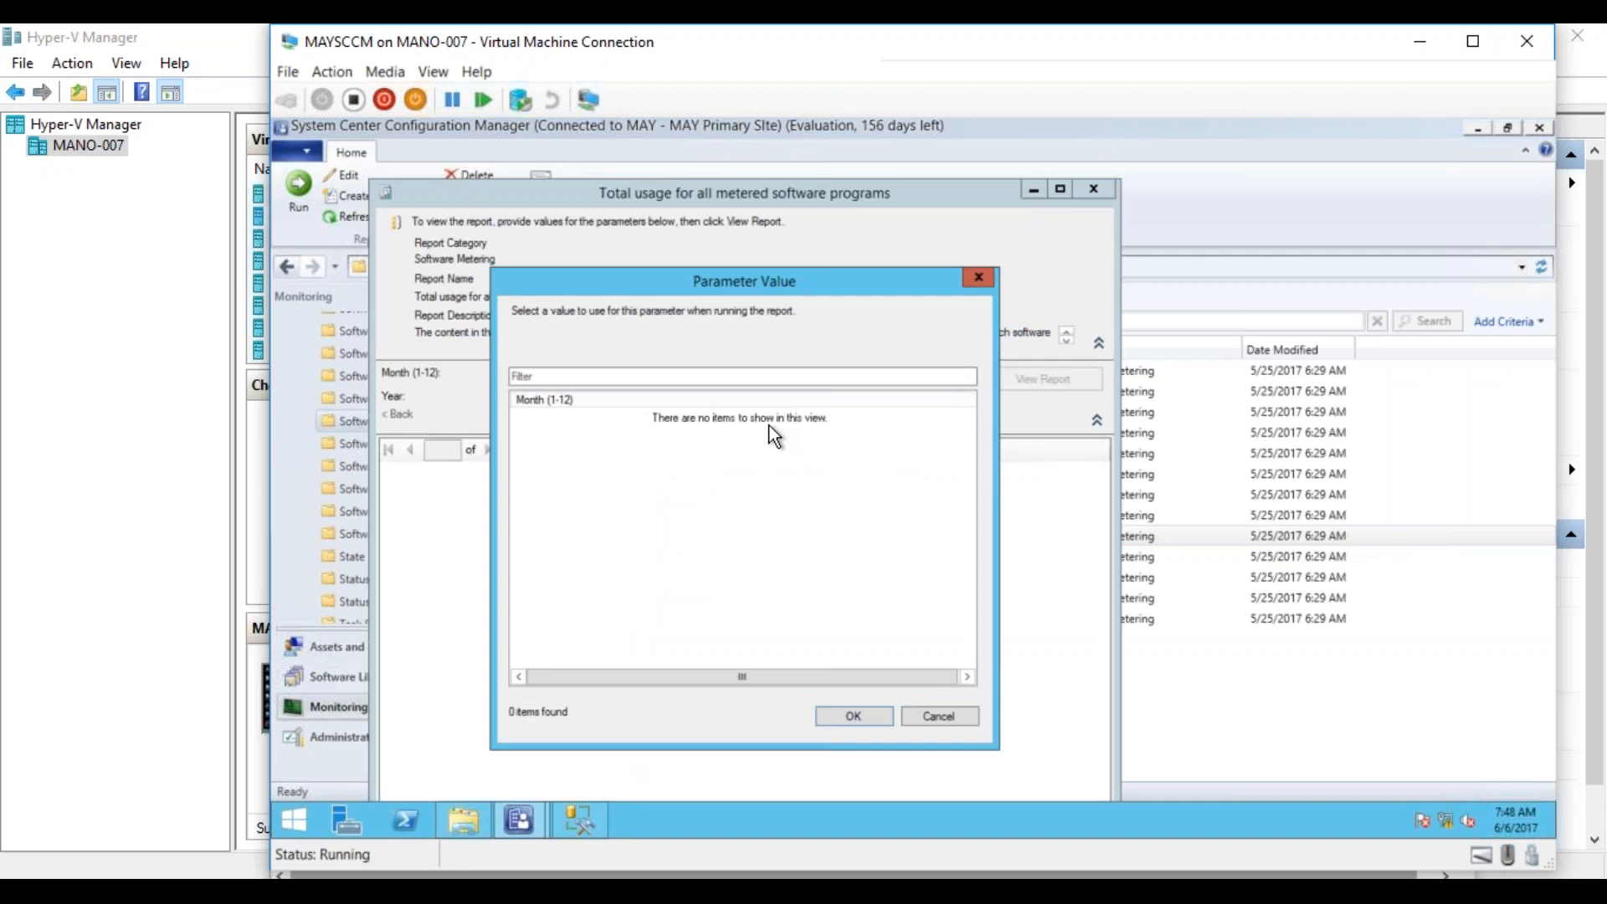
pyautogui.click(939, 716)
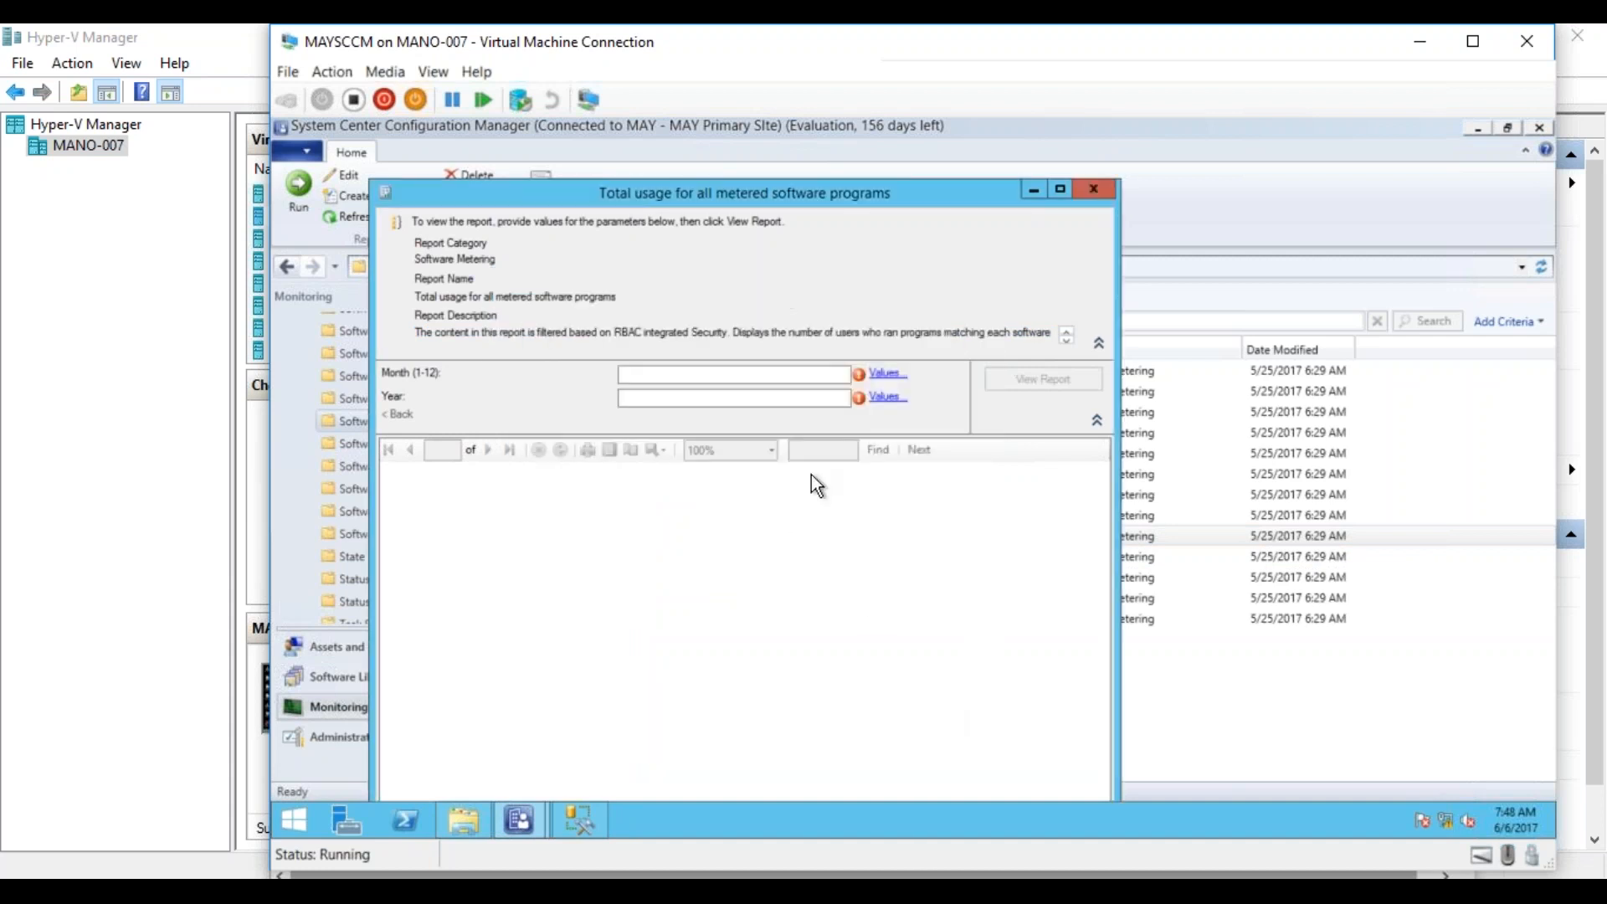
# Close the total usage report, then run the report Software metering summarization progress and review its most recent processing times in full view.
pyautogui.click(1095, 192)
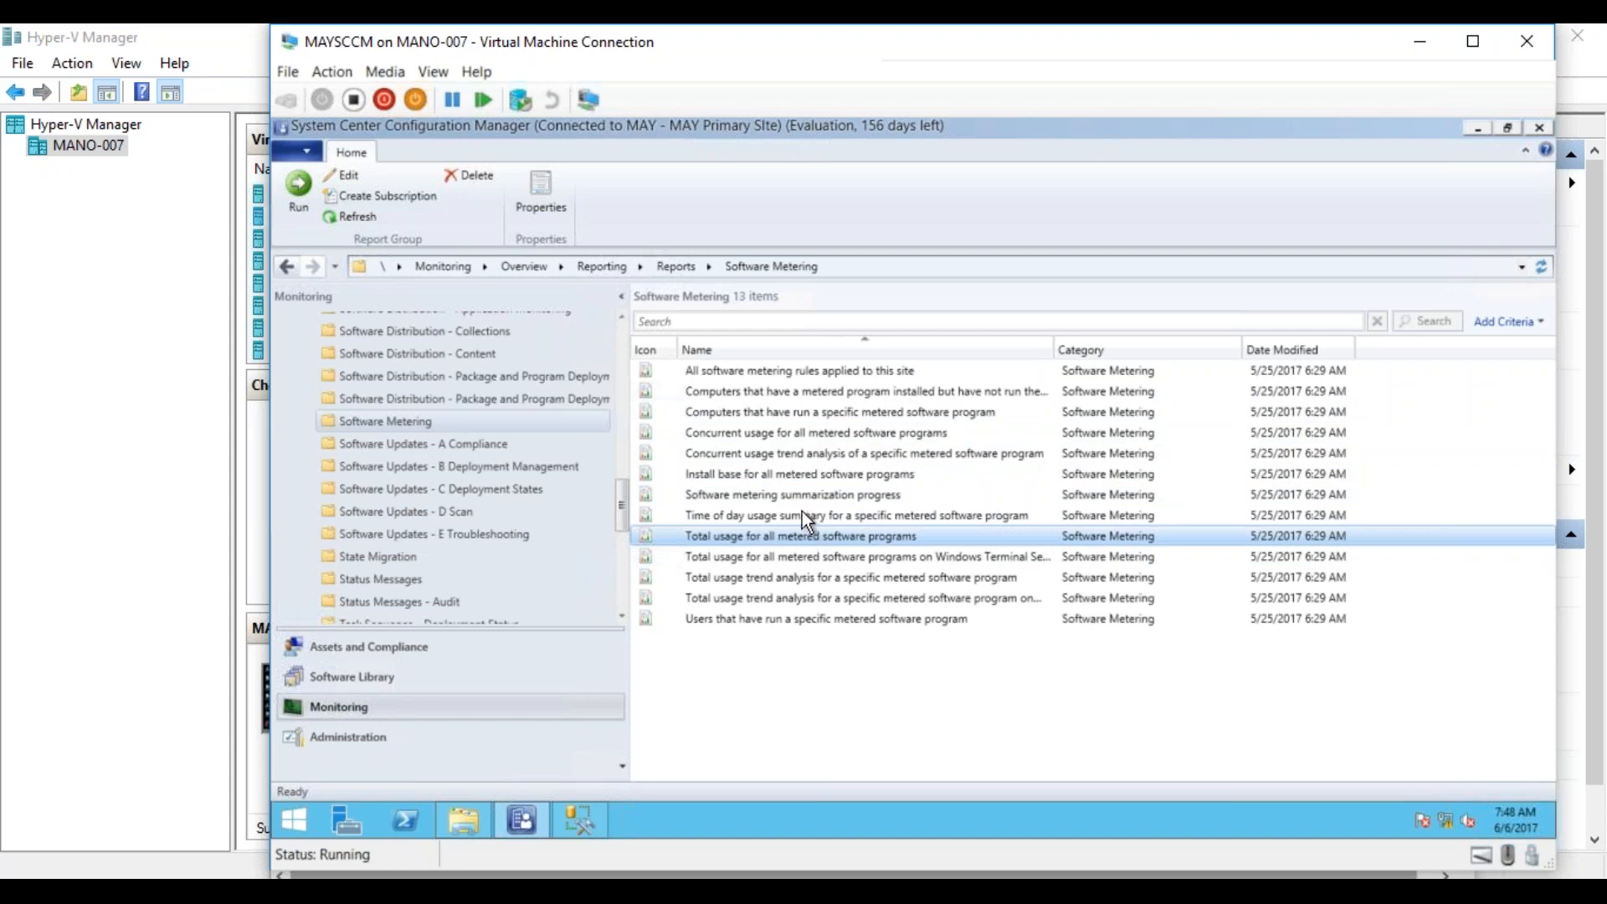
pyautogui.rightClick(802, 500)
pyautogui.click(758, 514)
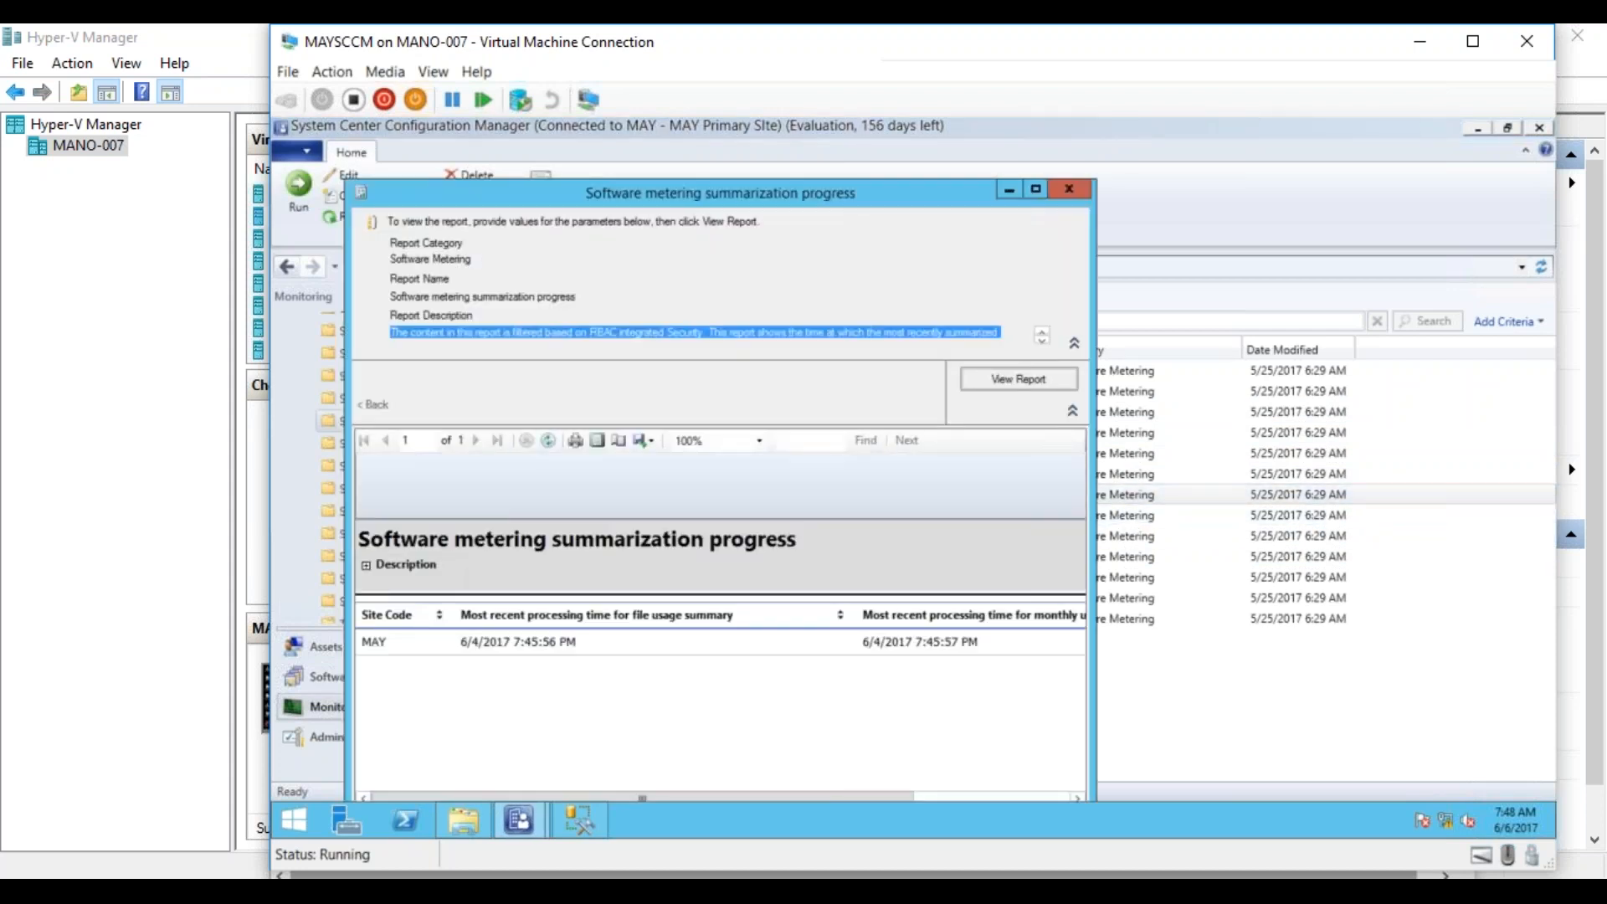
pyautogui.click(1037, 190)
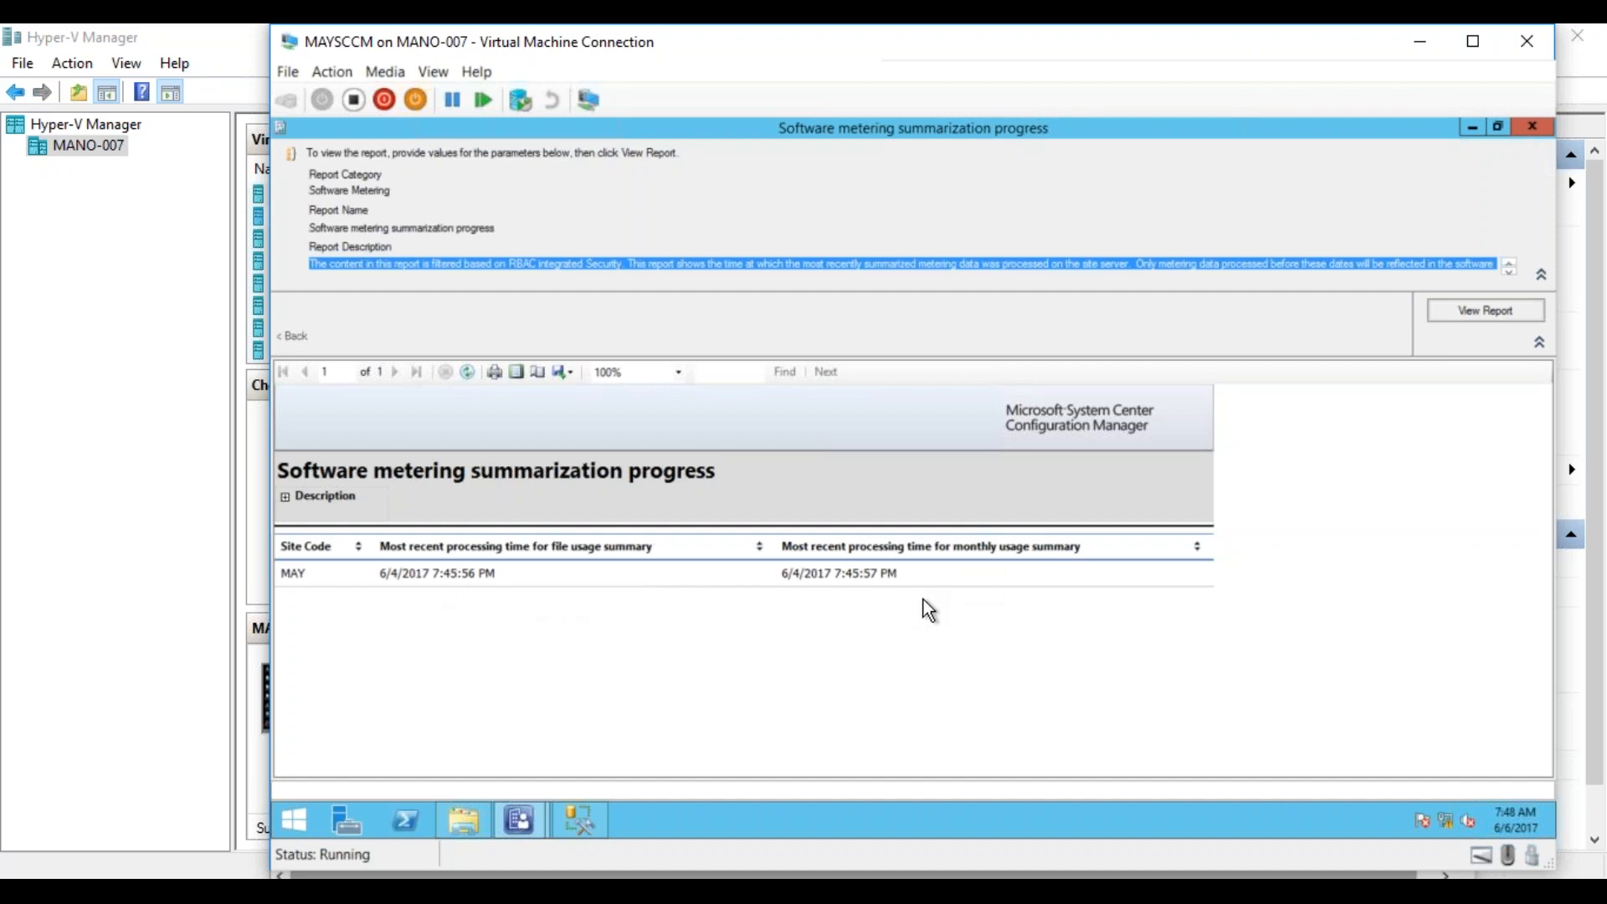
pyautogui.click(1533, 127)
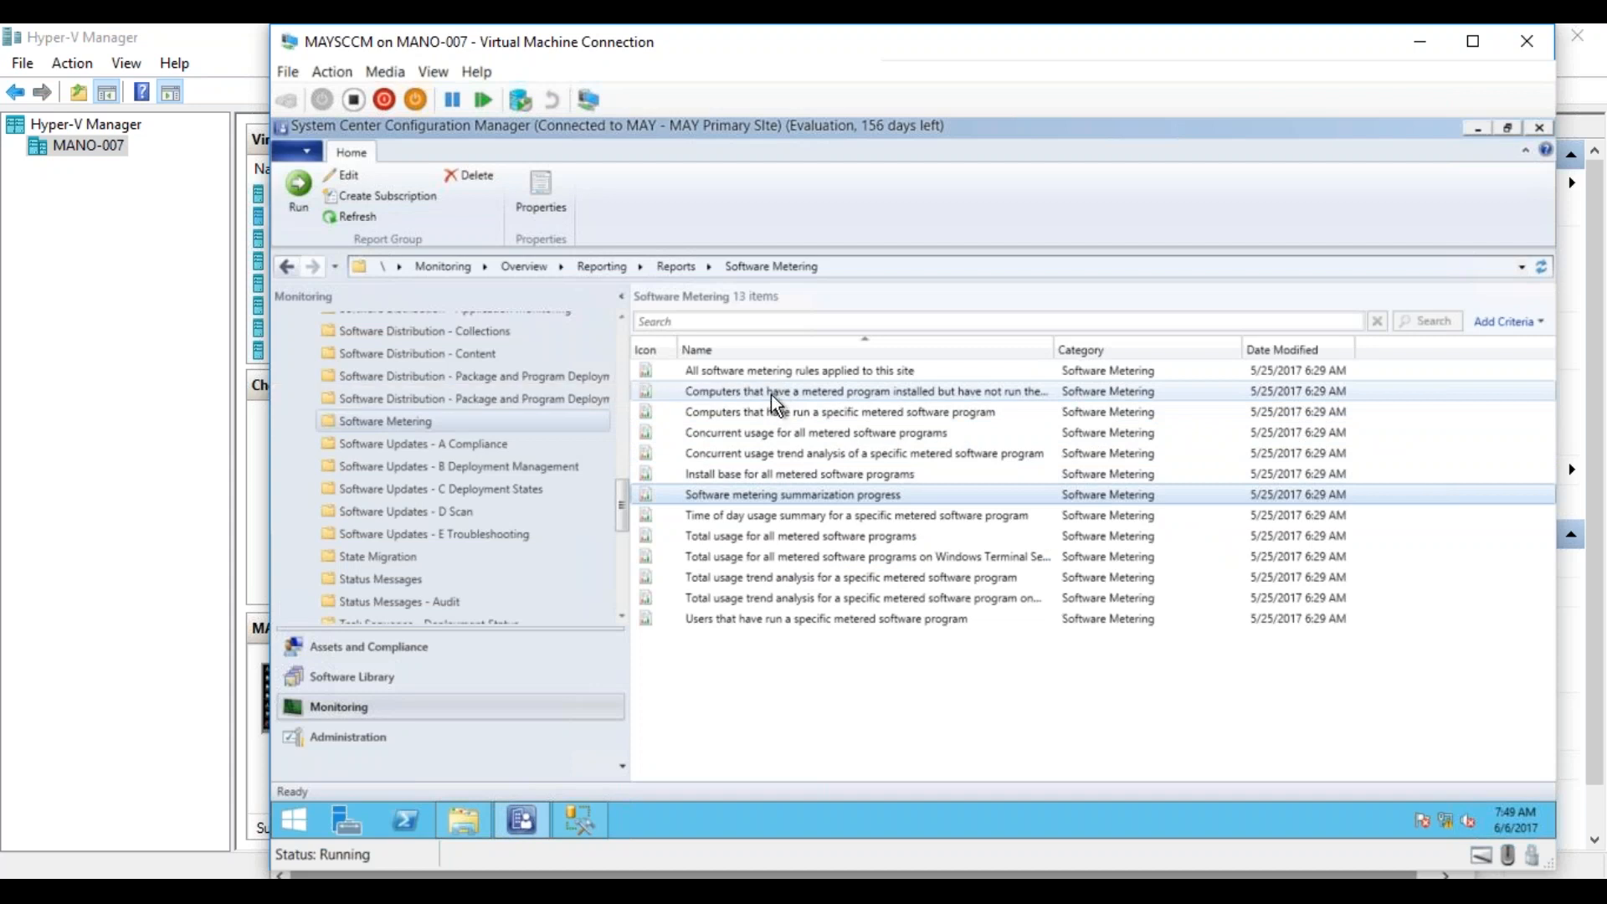
# Run the report All software metering rules applied to this site, view the rules list maximized, and close it.
pyautogui.rightClick(772, 370)
pyautogui.click(739, 385)
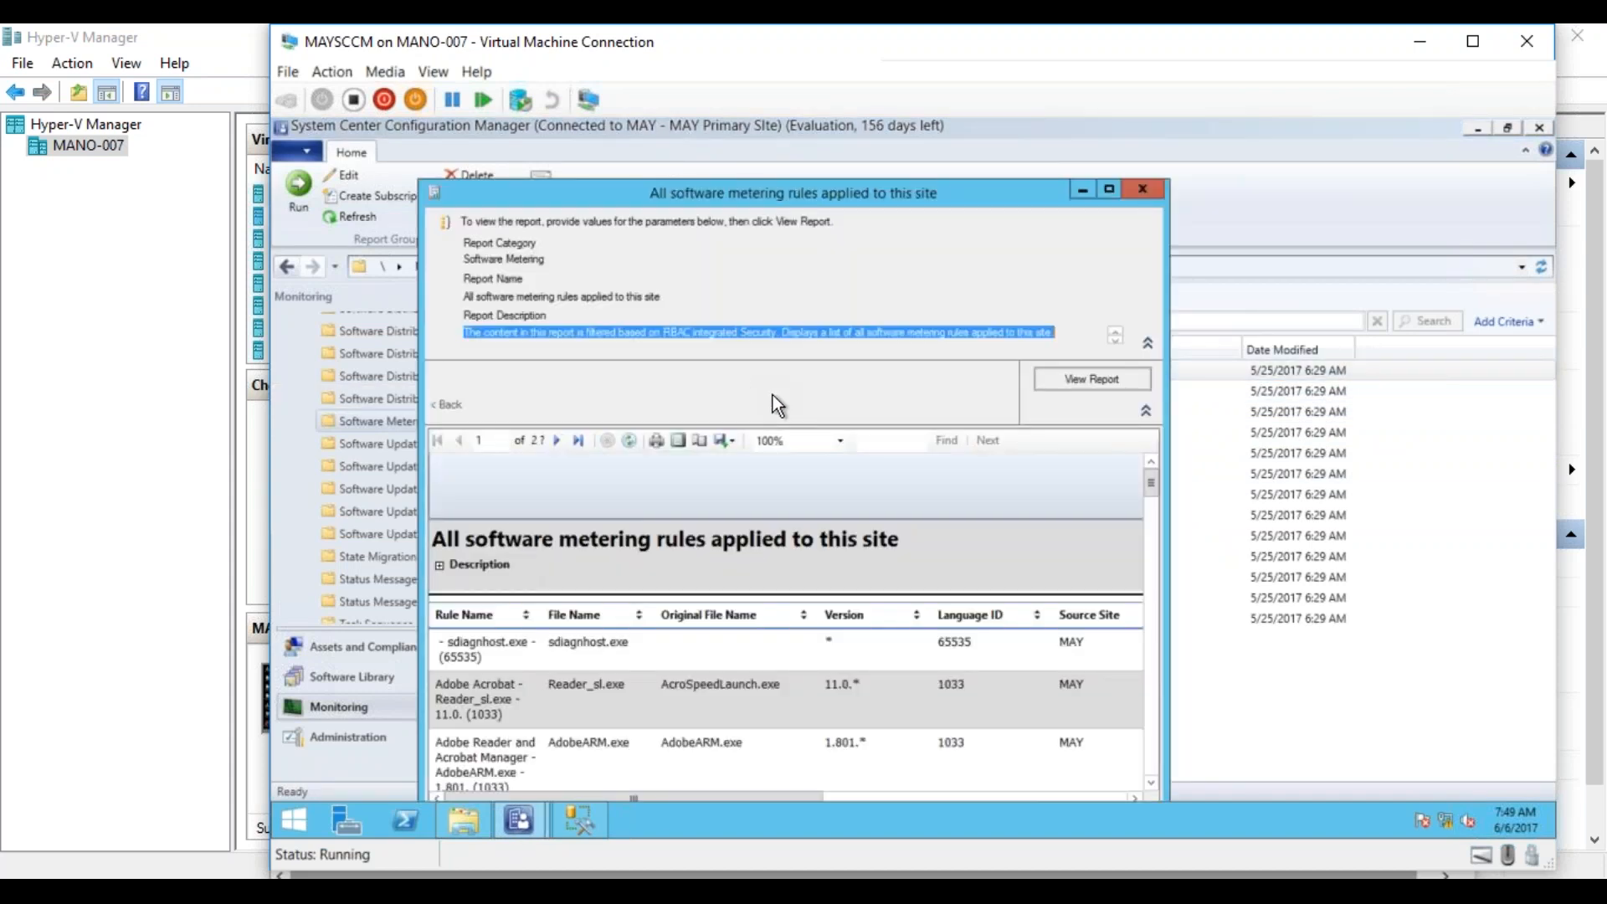
pyautogui.click(1109, 189)
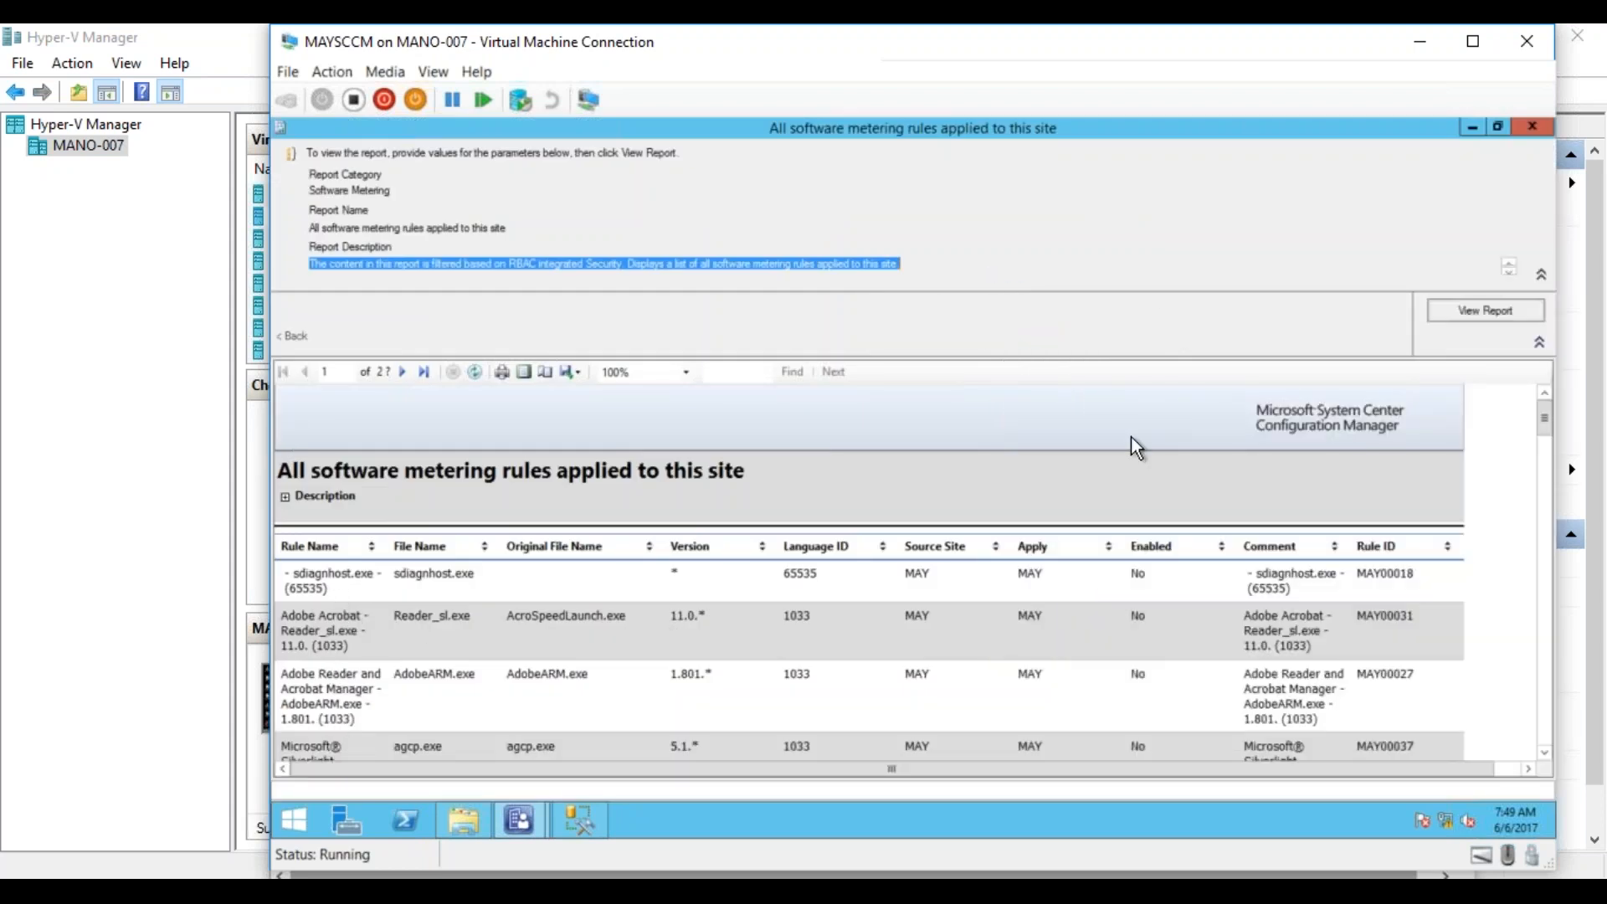
pyautogui.click(1533, 125)
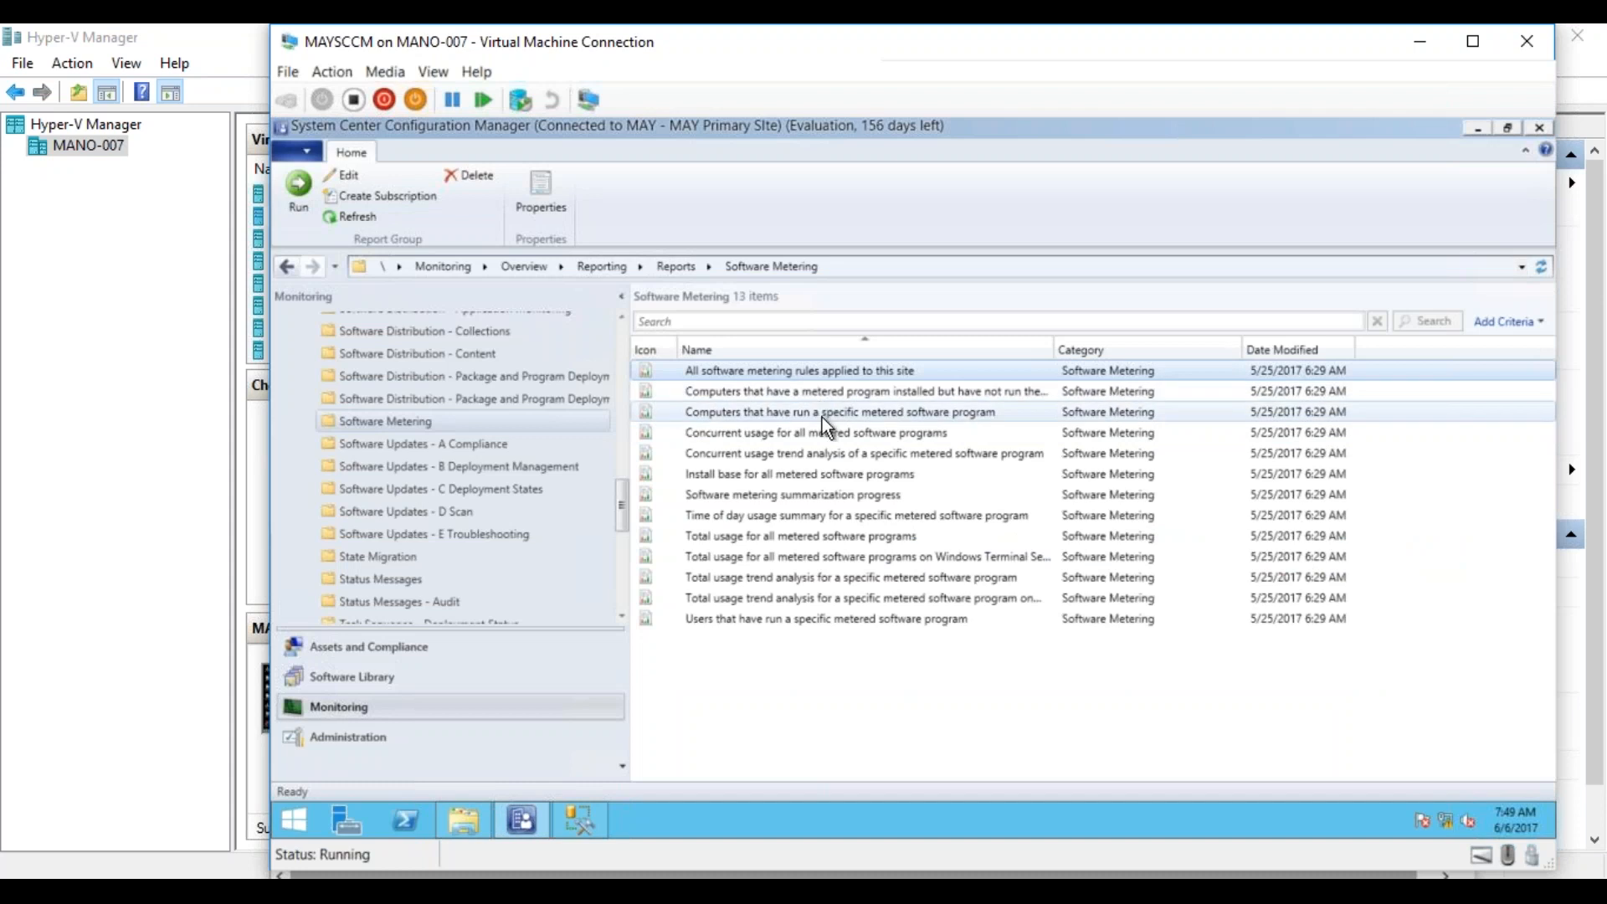
# Rerun the report Total usage for all metered software programs, recheck its available month values and its month and year parameters, and close it.
pyautogui.click(811, 539)
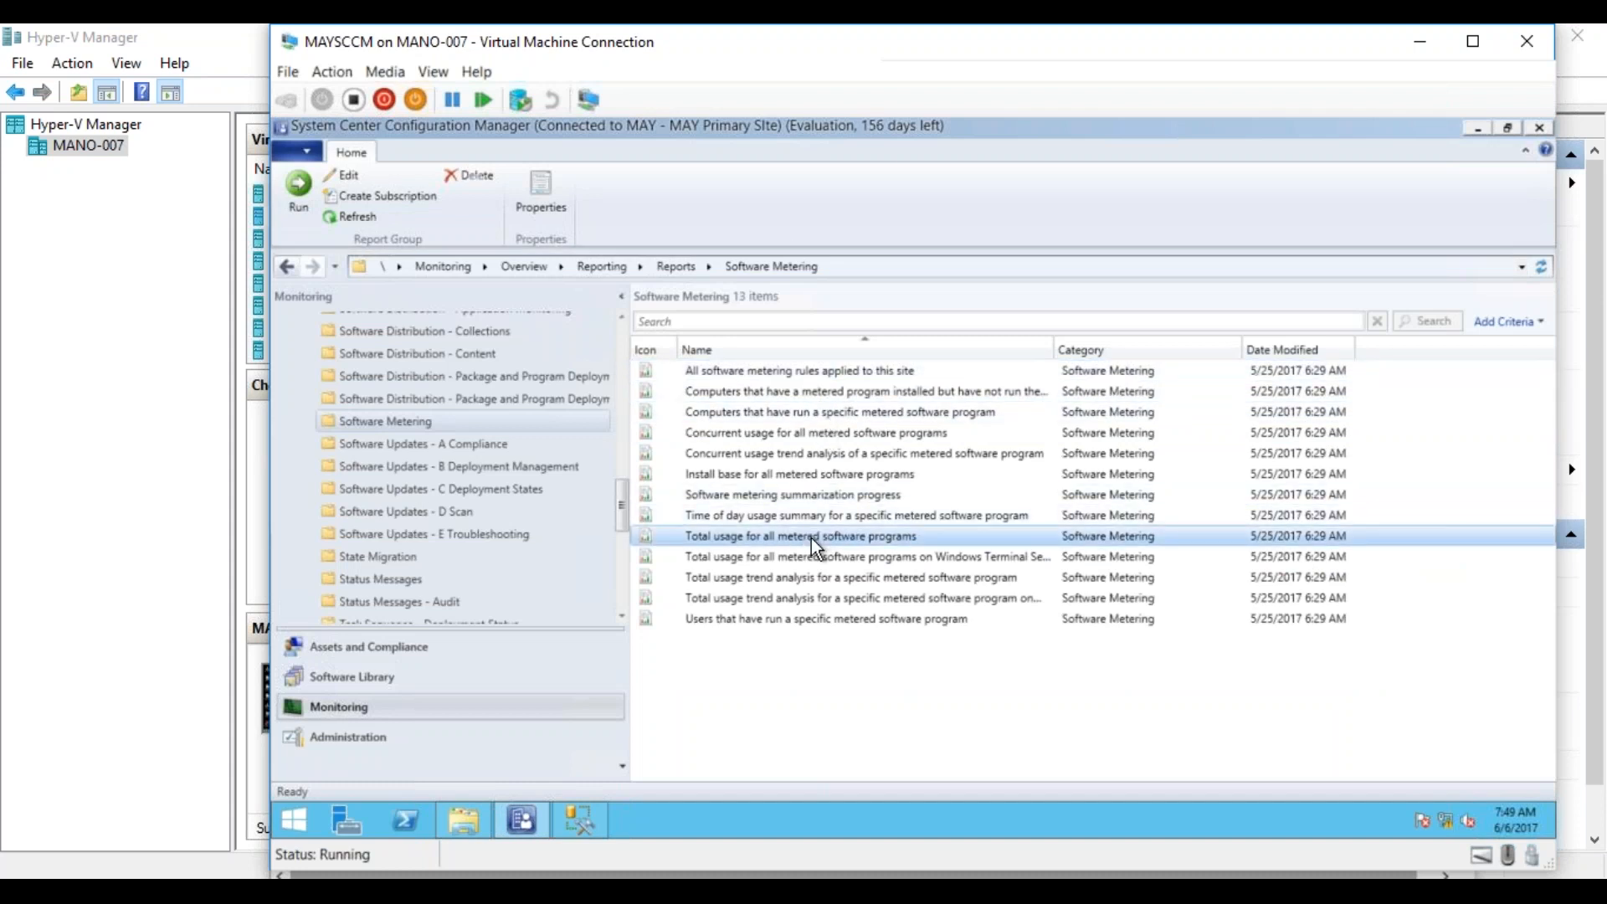
pyautogui.rightClick(811, 539)
pyautogui.click(767, 555)
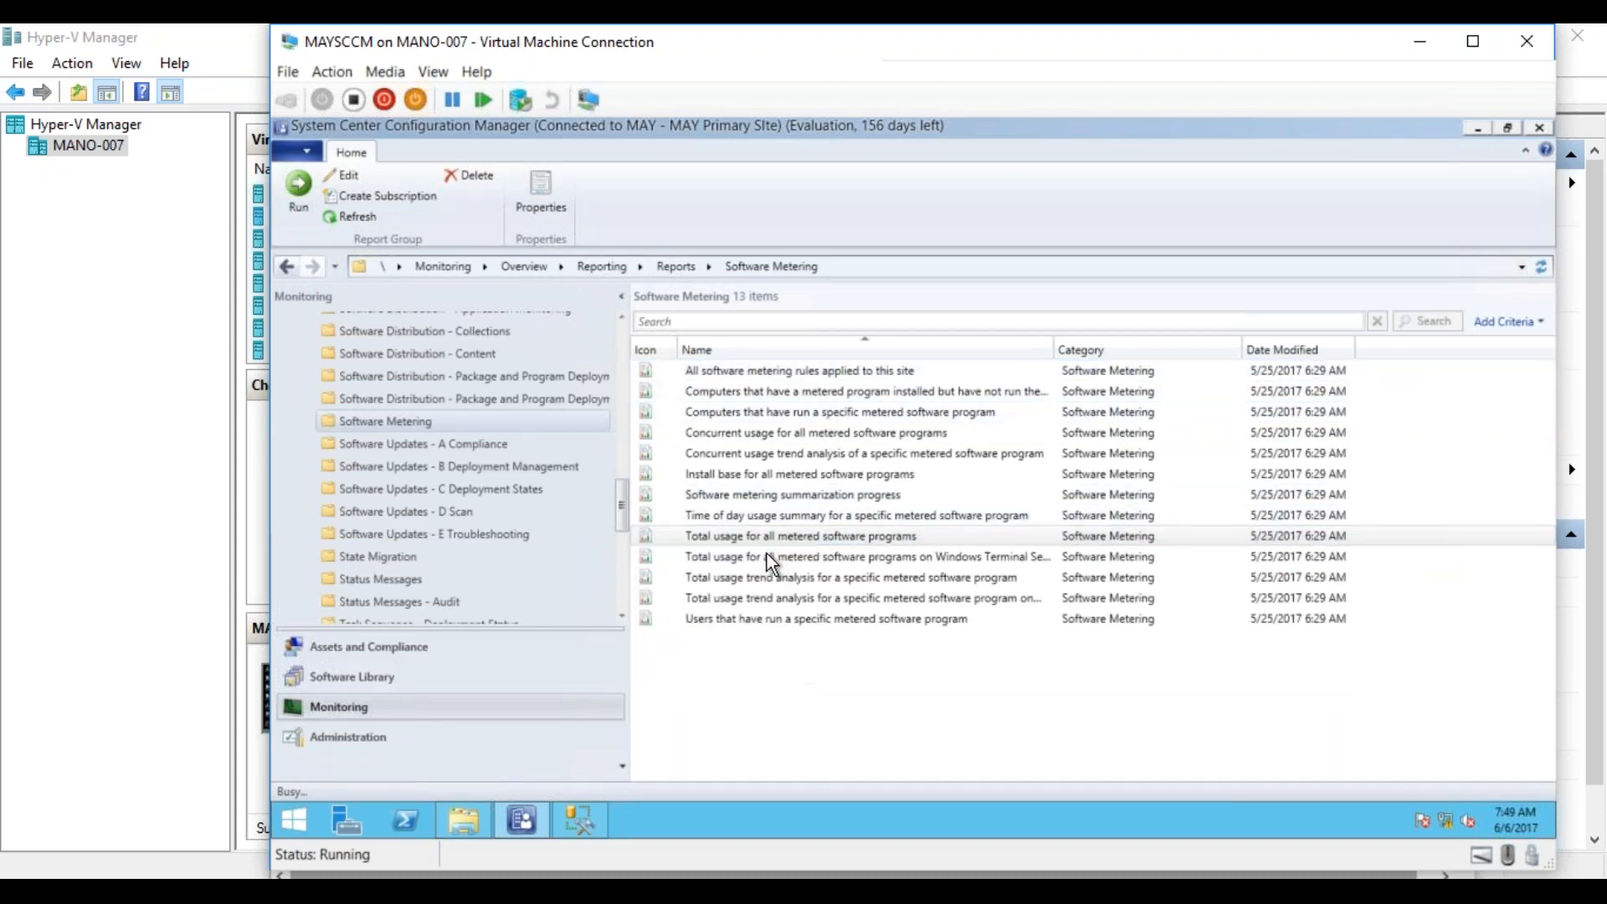
pyautogui.click(863, 374)
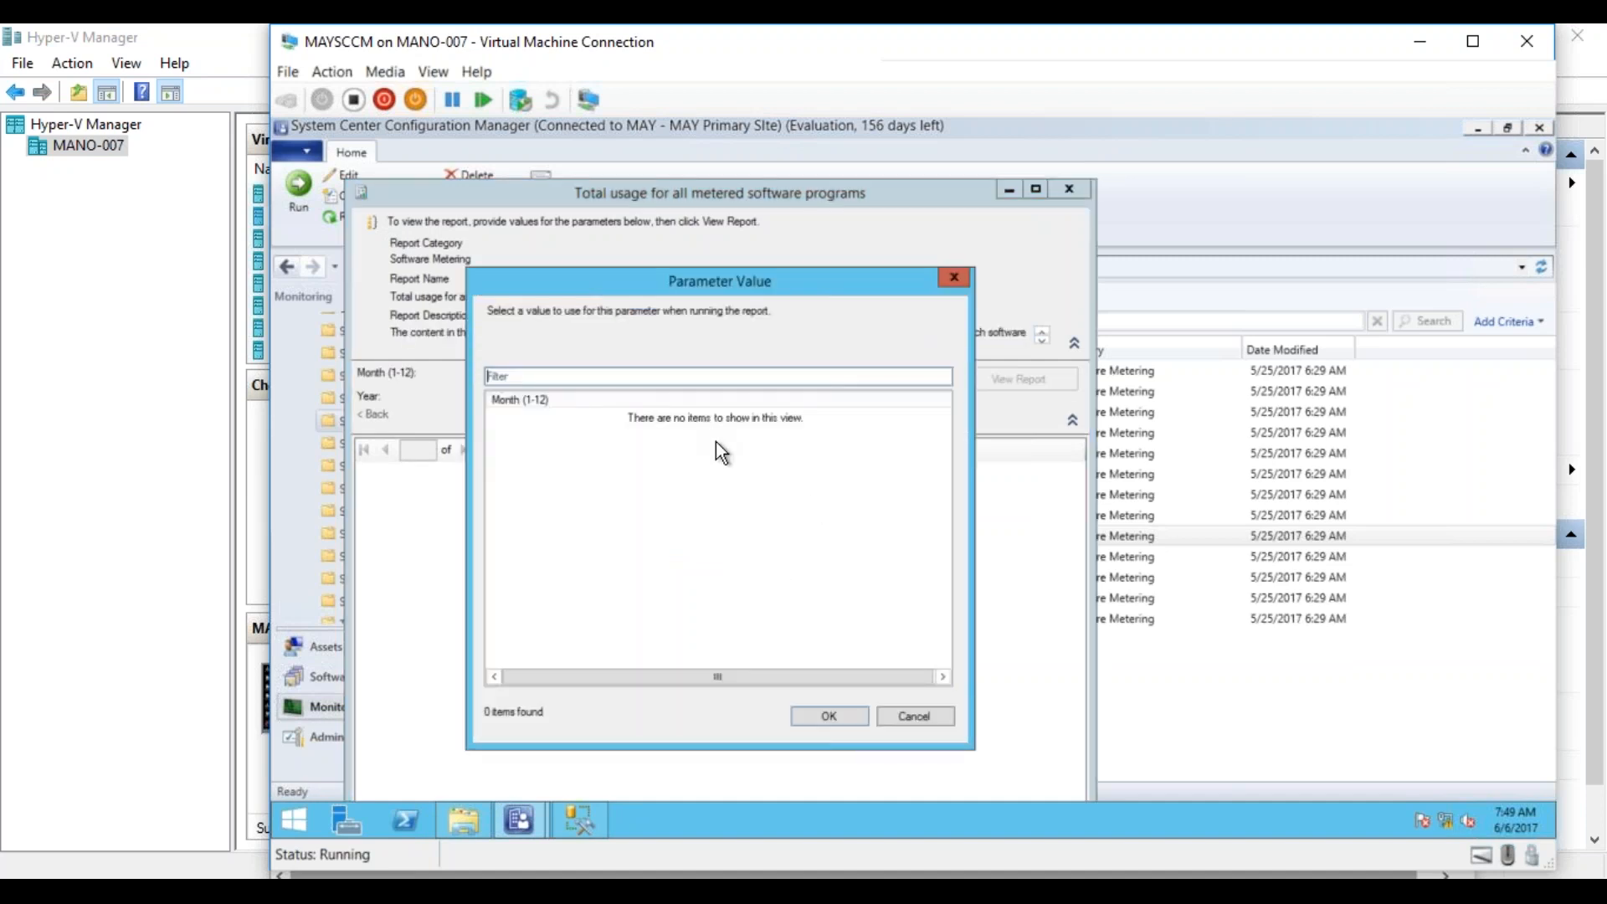
pyautogui.click(930, 722)
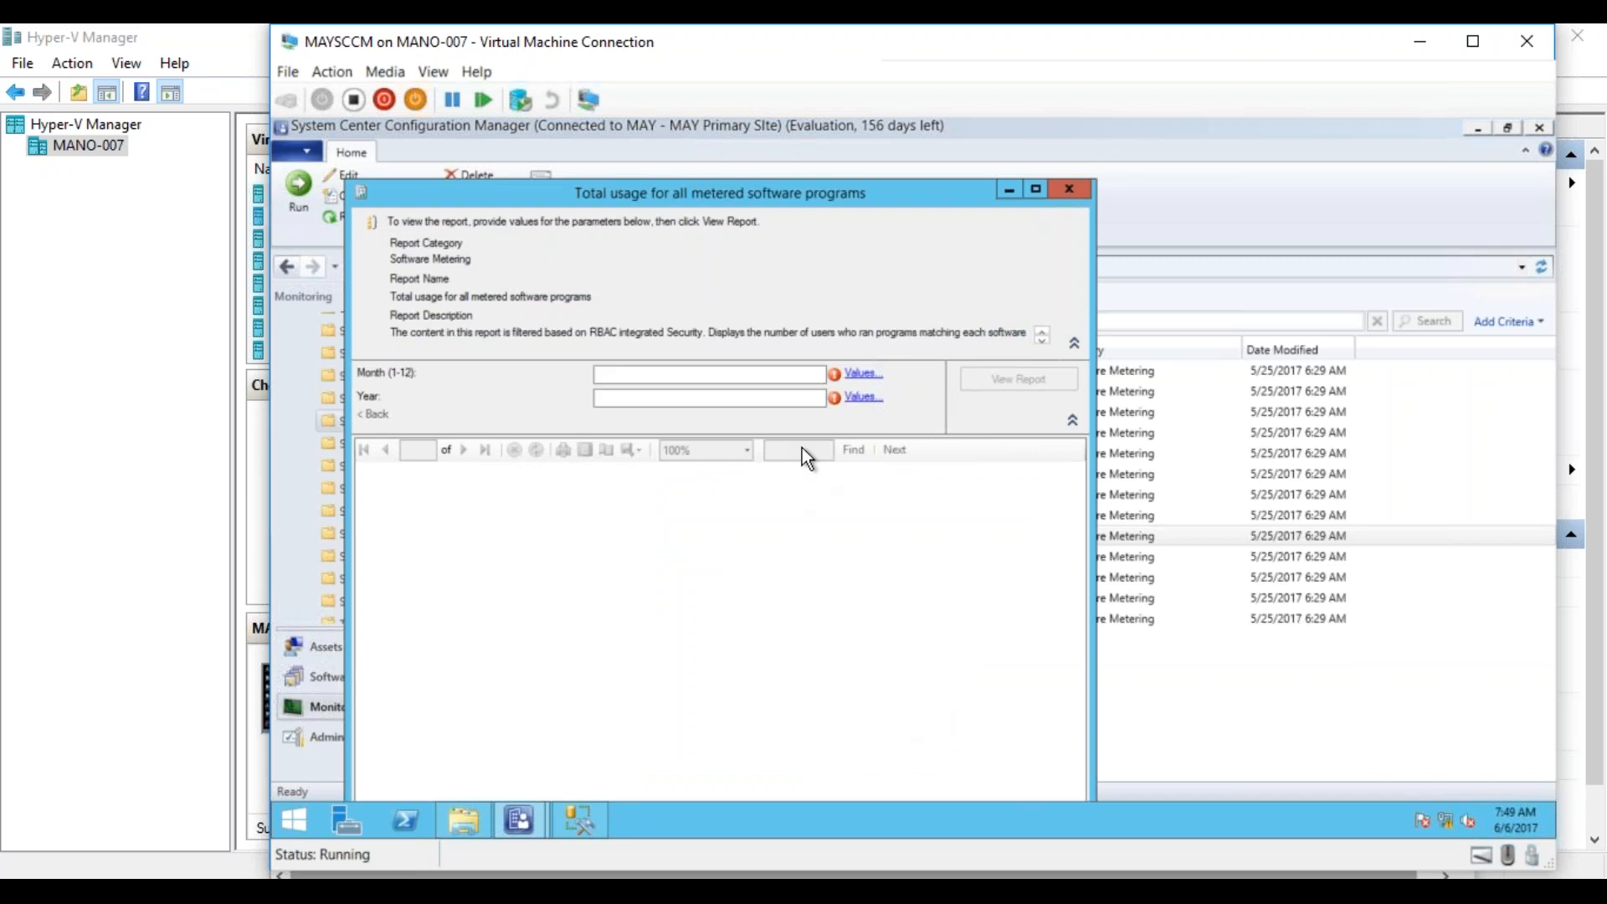
pyautogui.click(710, 374)
pyautogui.click(753, 398)
pyautogui.click(1071, 190)
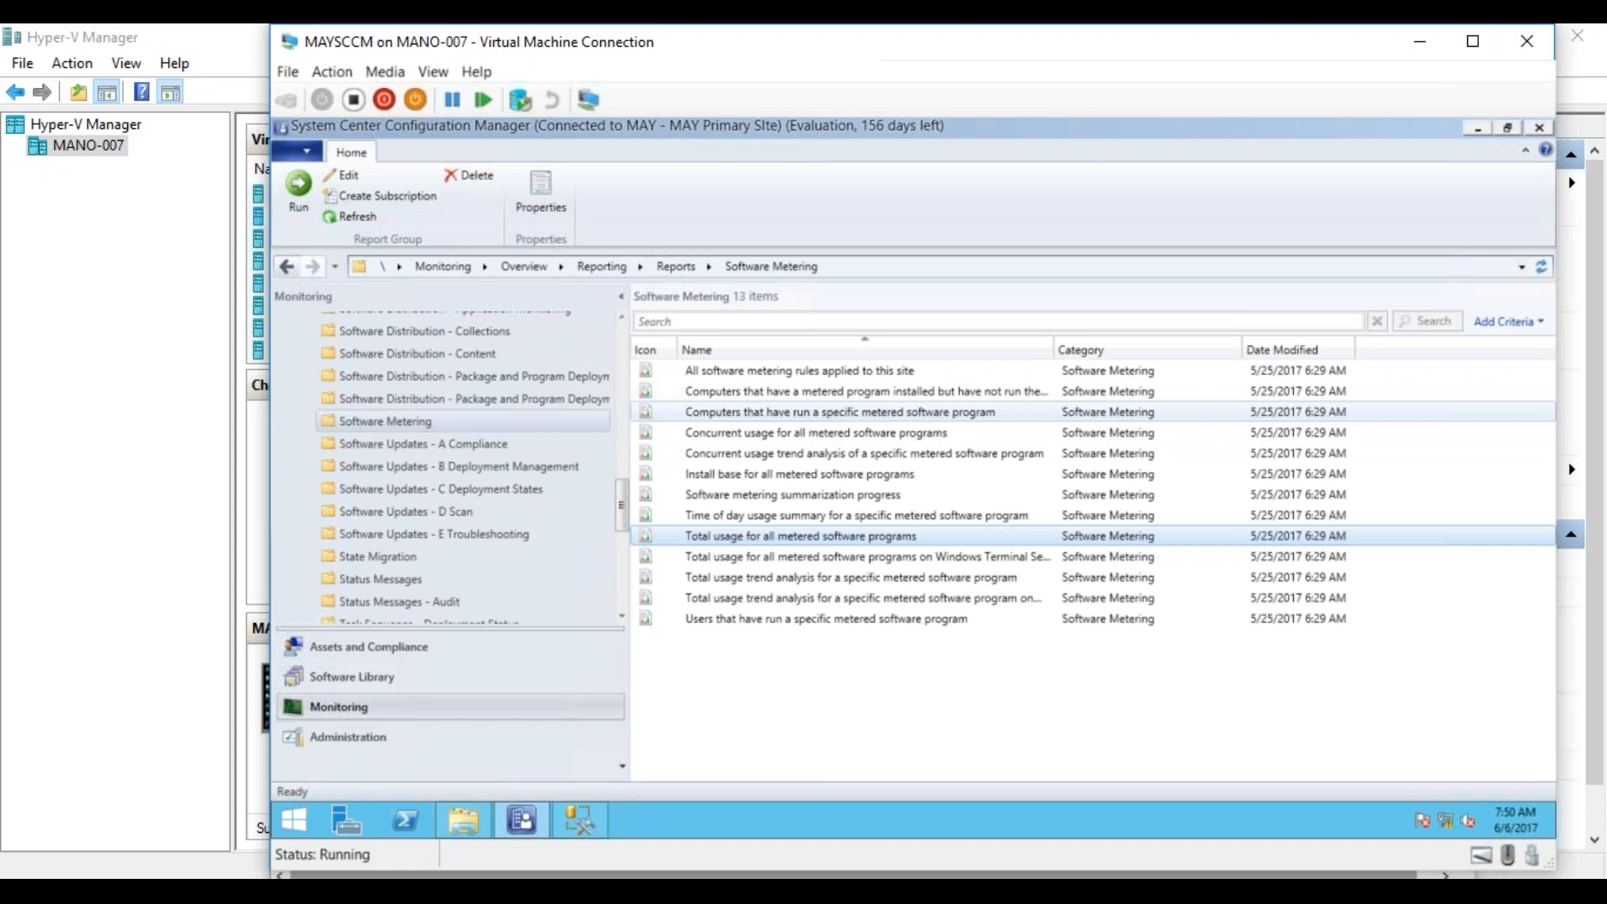
# Return to the Software Metering rules list in the Assets and Compliance workspace.
pyautogui.click(452, 653)
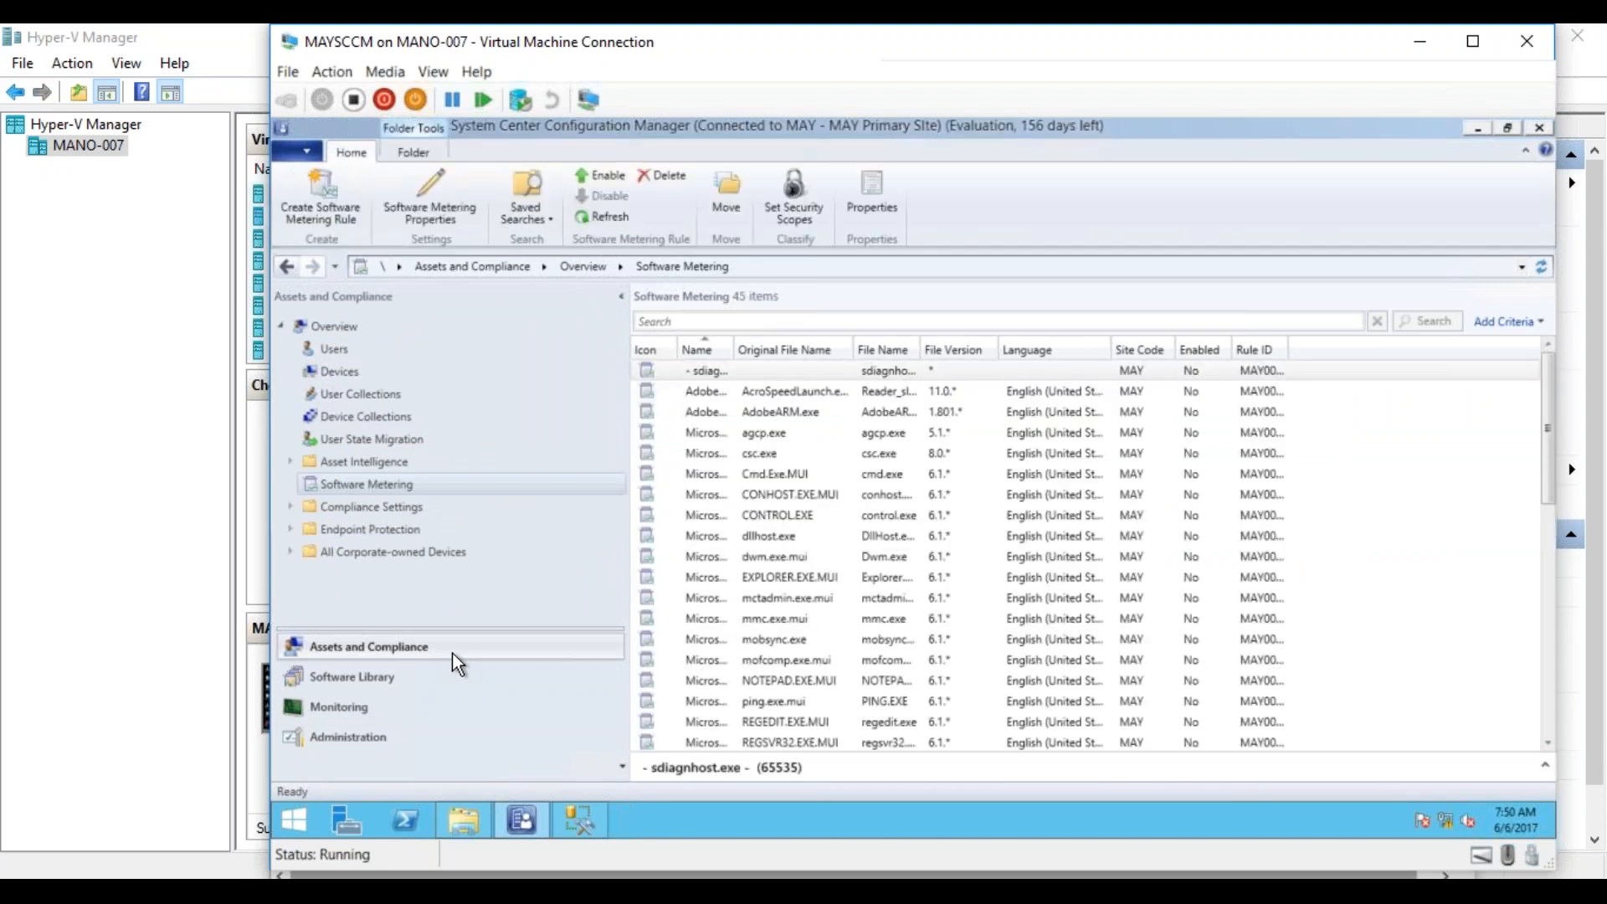
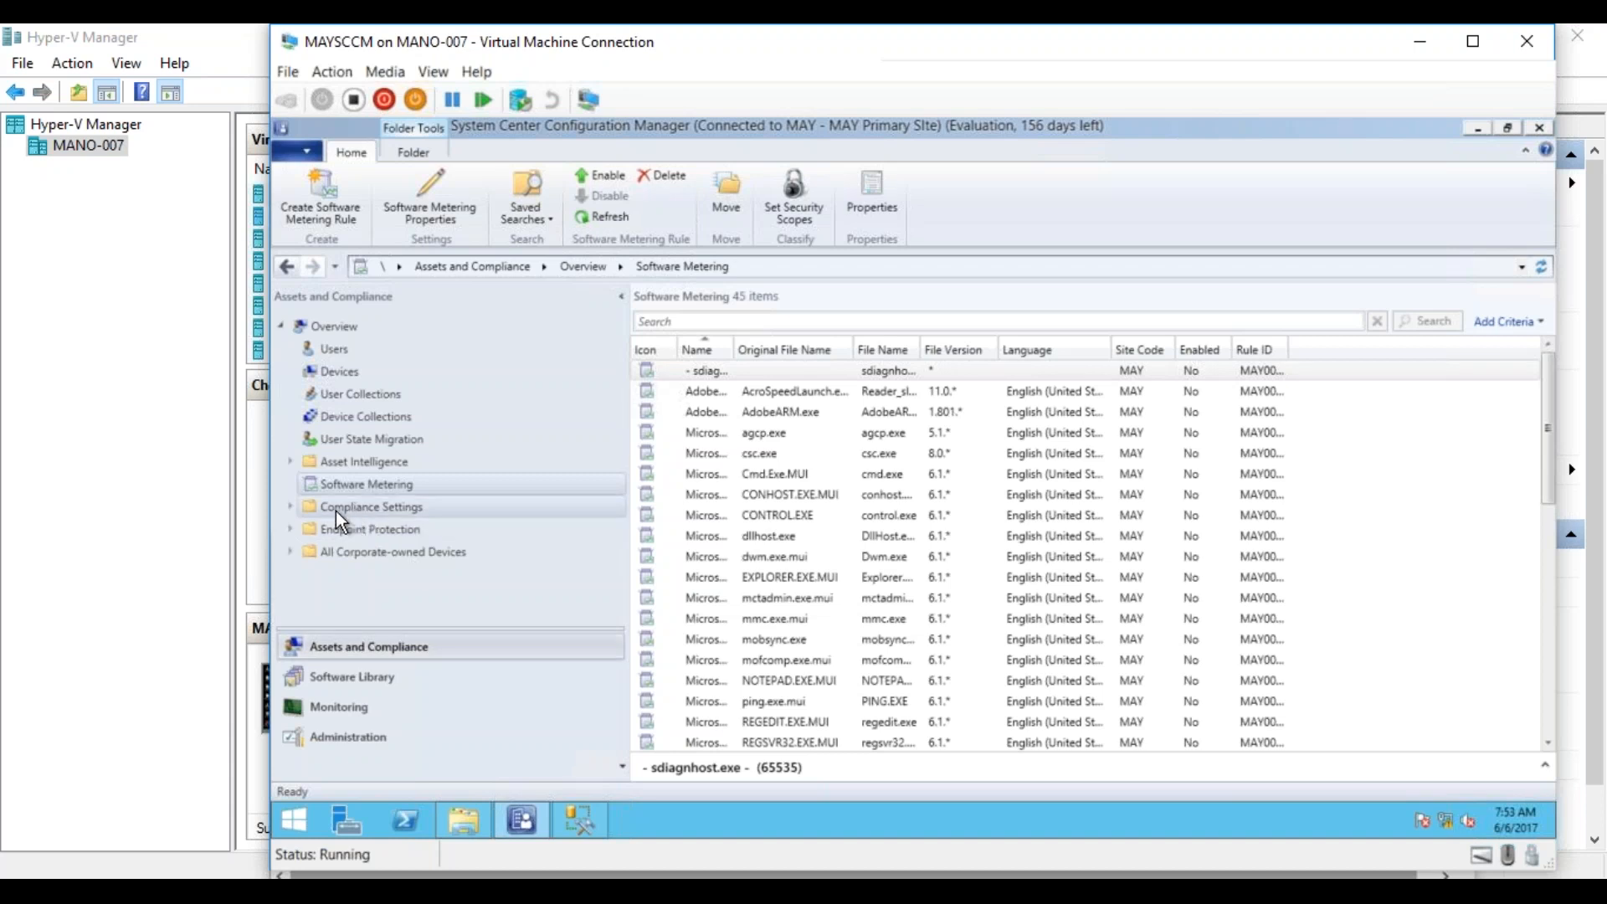
# Expand Compliance Settings in the Assets and Compliance workspace and look over the nodes it contains.
pyautogui.click(290, 508)
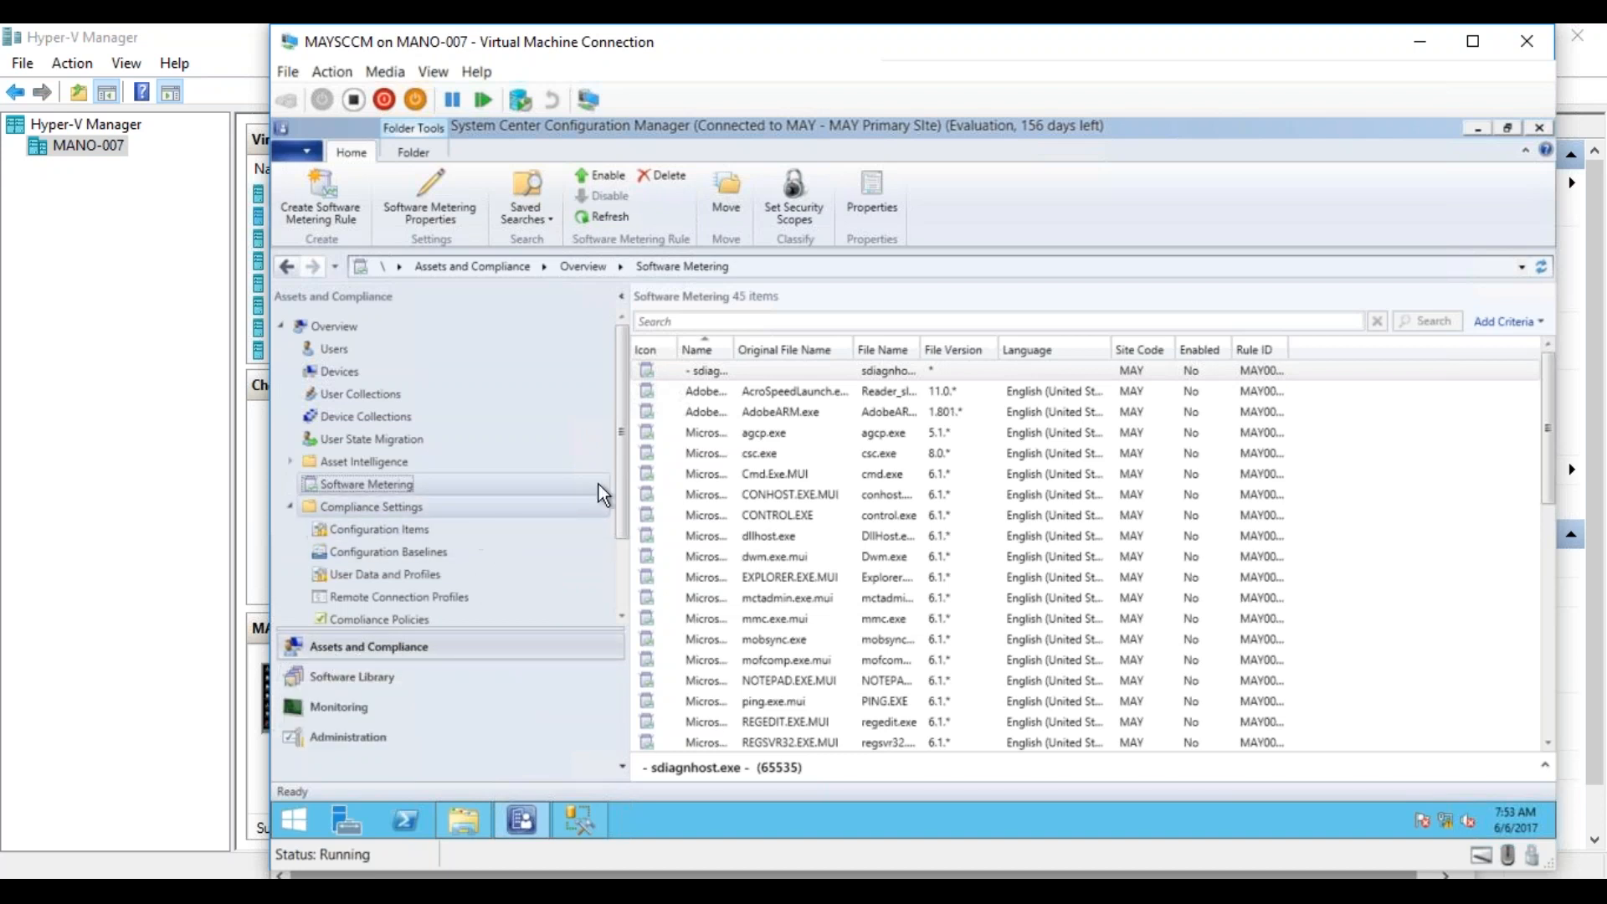
pyautogui.moveTo(621, 494); pyautogui.dragTo(605, 546)
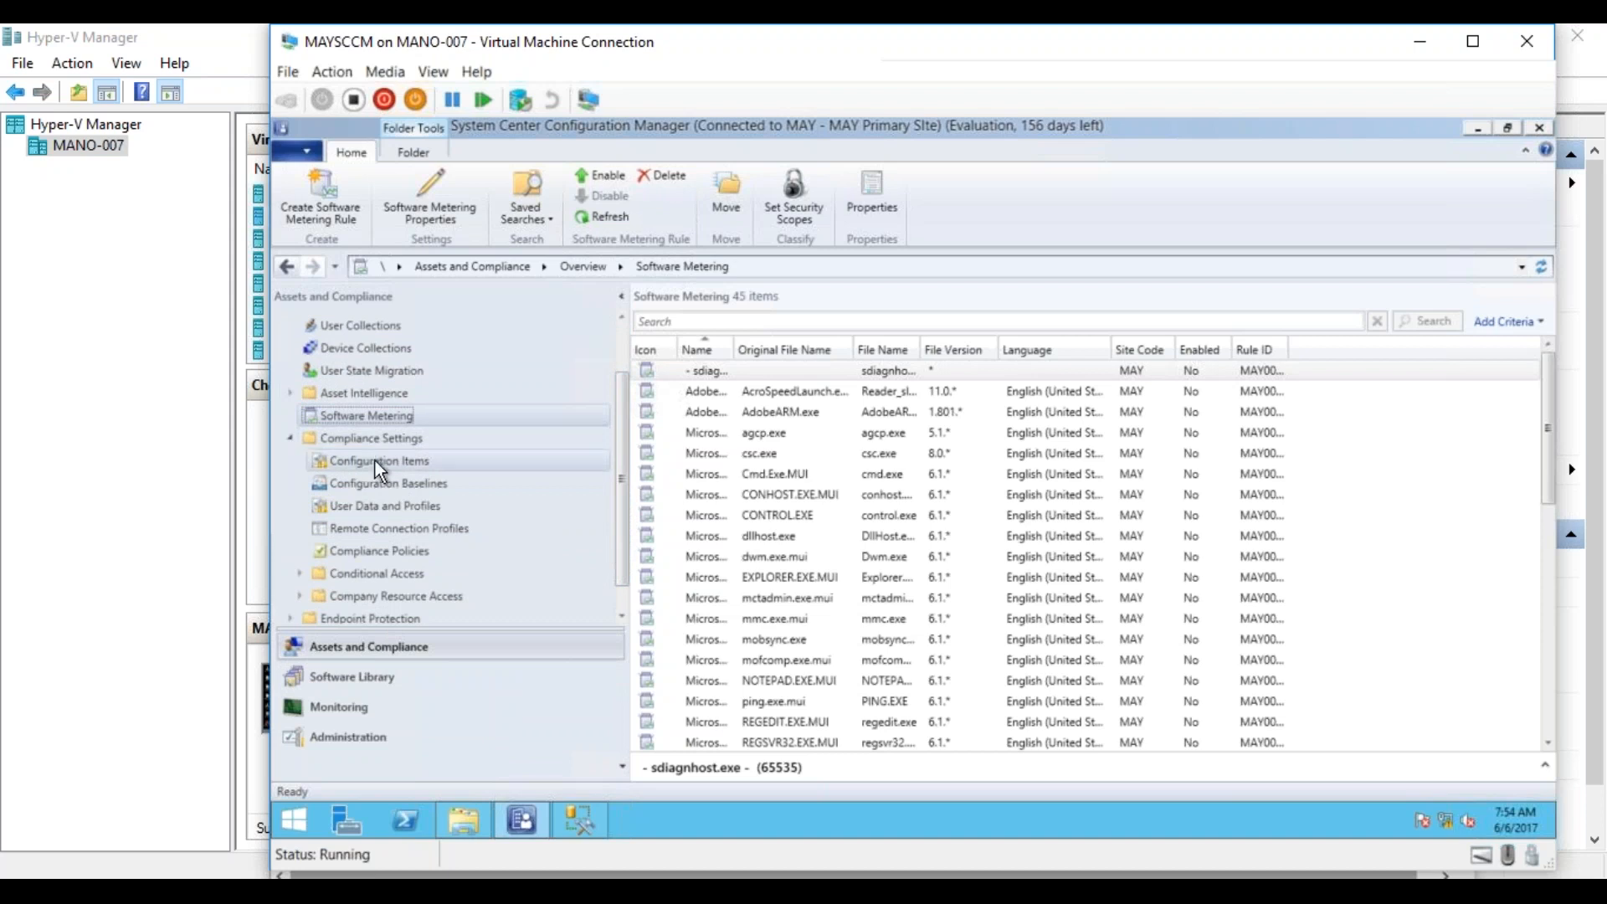